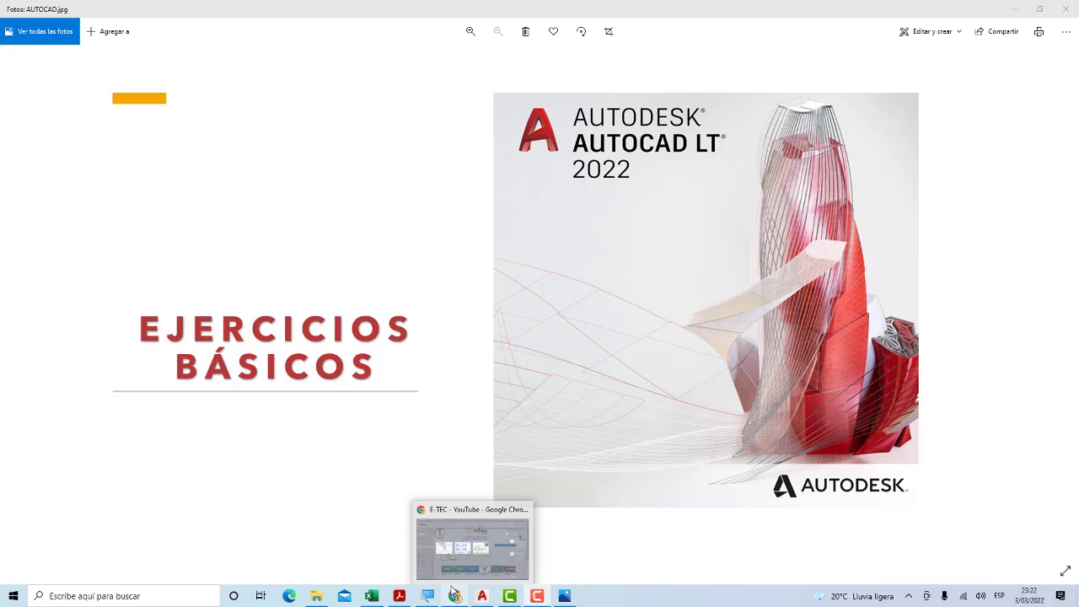
Review the Practica01.pdf bracket drawing in Acrobat, then switch to AutoCAD
left_click(399, 596)
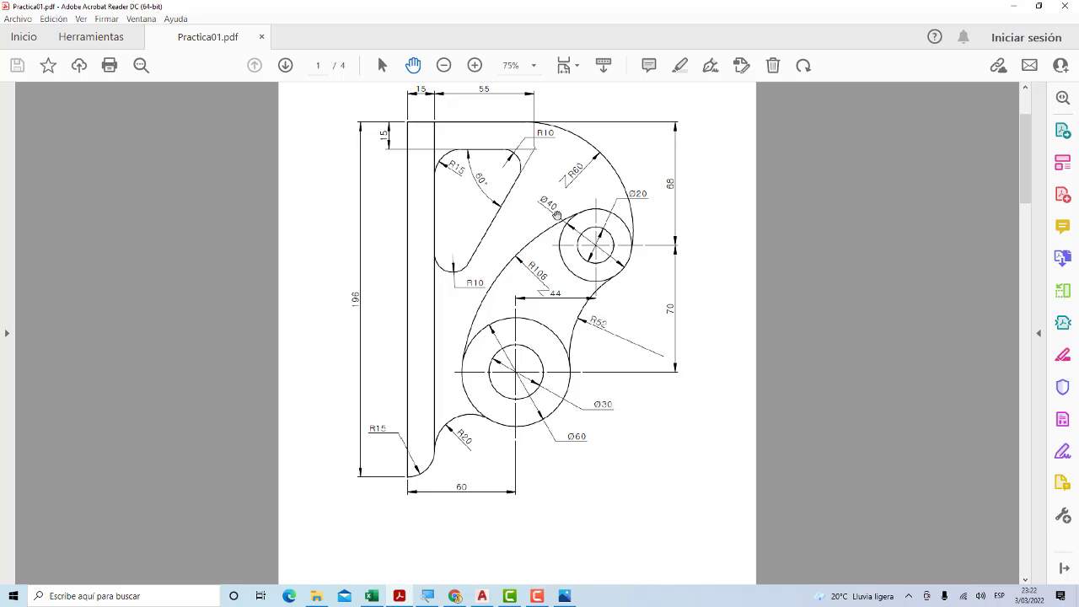
scroll(516, 262, "up", 1)
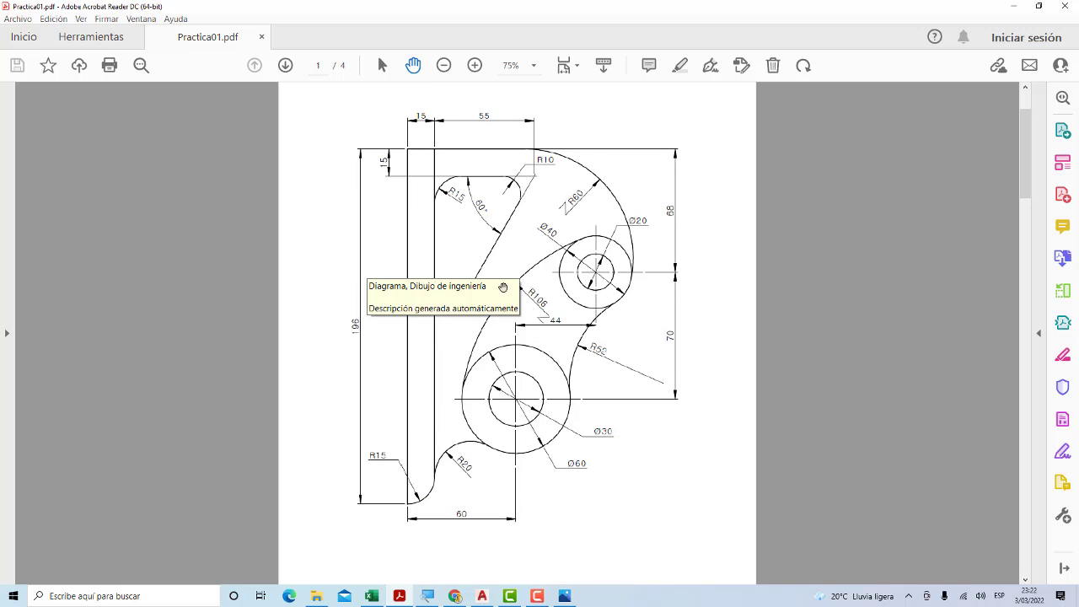
left_click(486, 597)
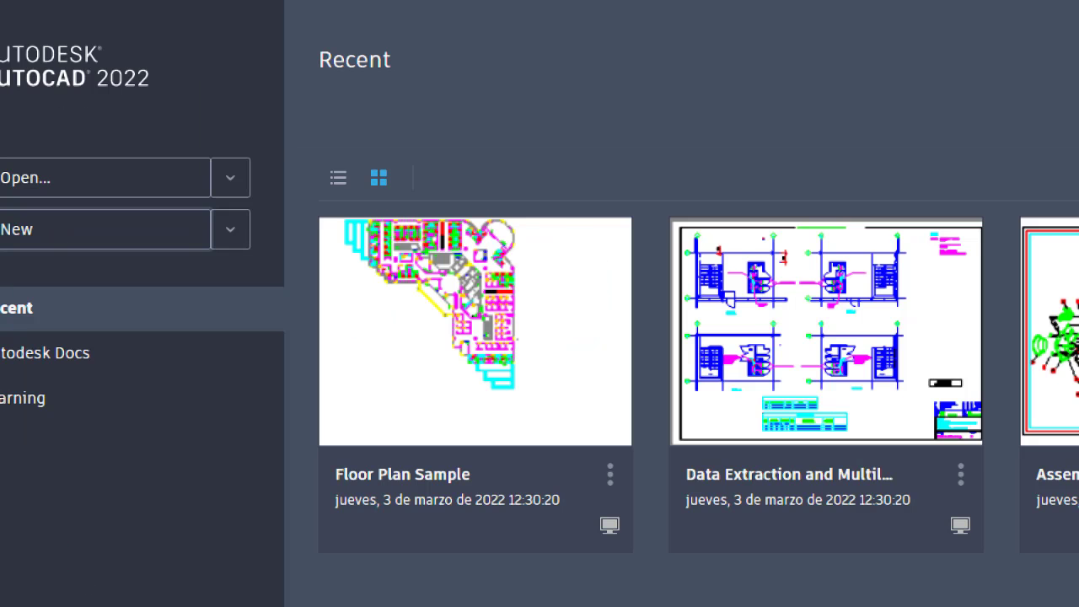
Close Drawing1 and create a new drawing from the acadiso.dwt template
left_click(62, 230)
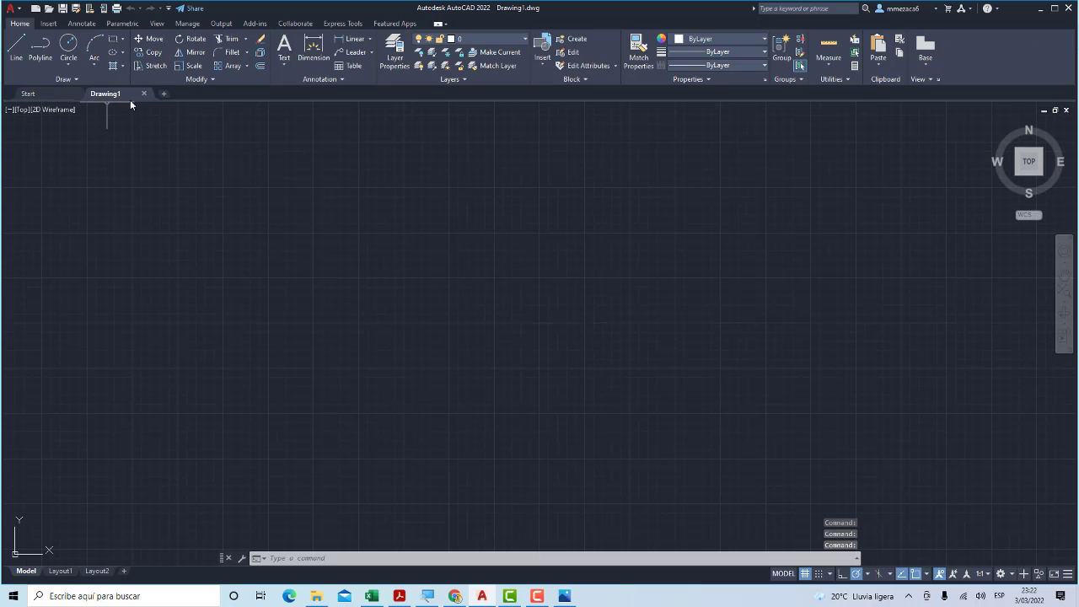
left_click(145, 94)
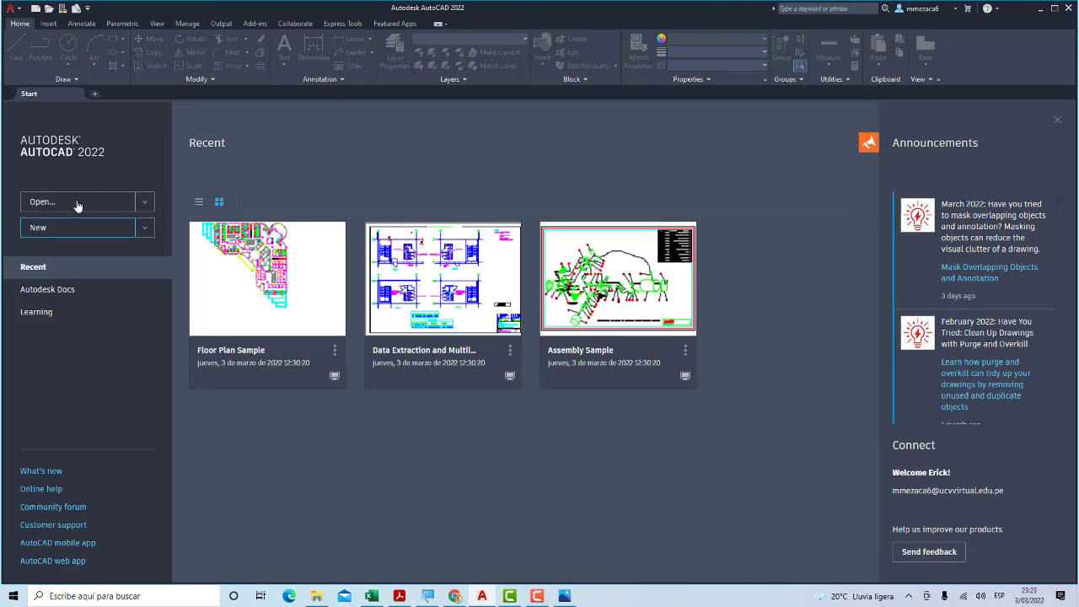
left_click(143, 230)
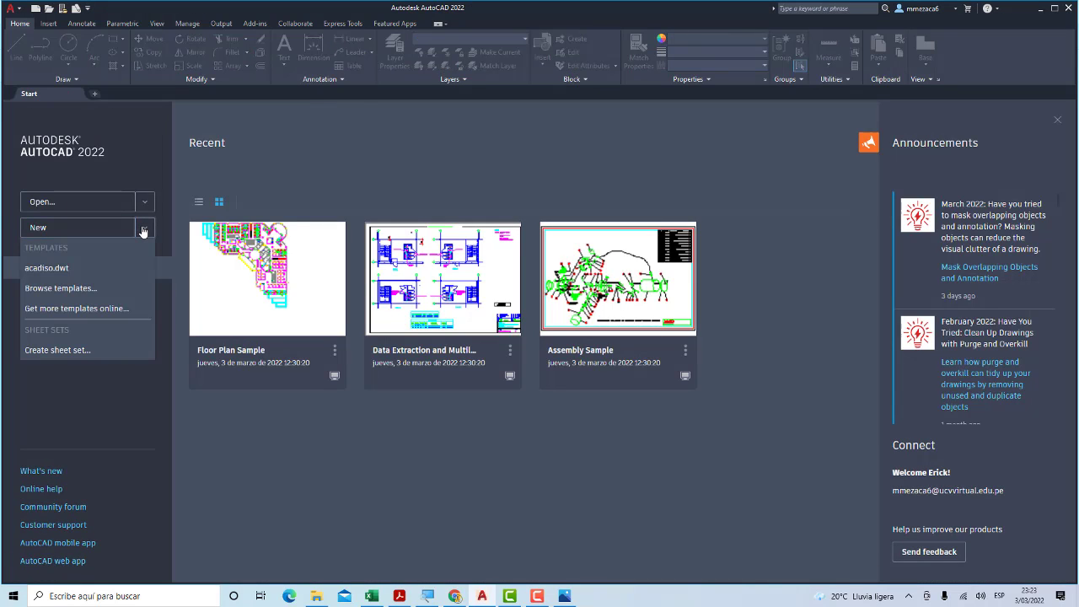
left_click(63, 289)
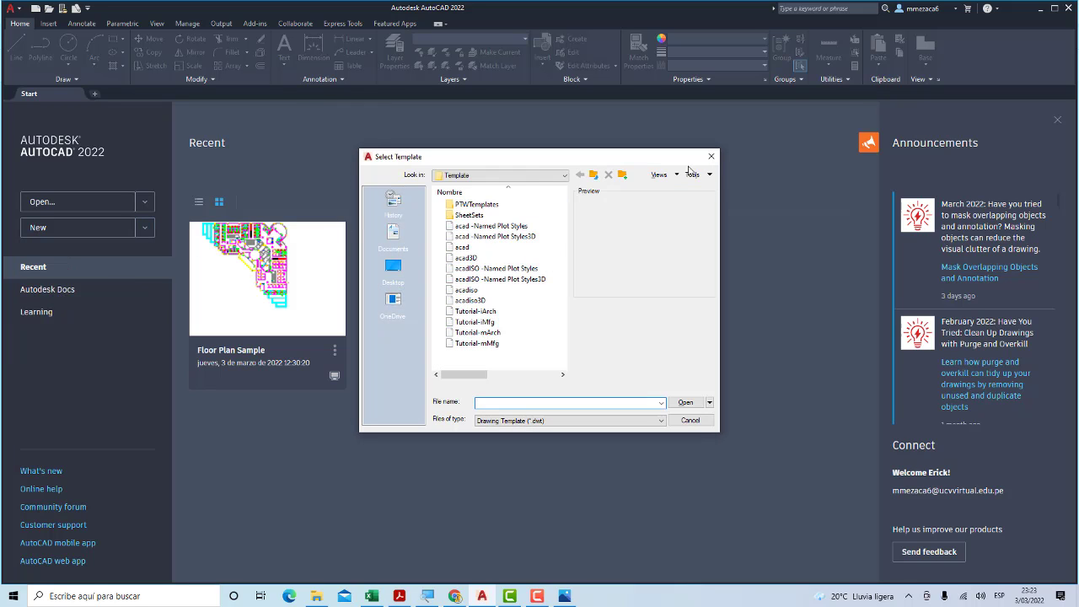
left_click(709, 159)
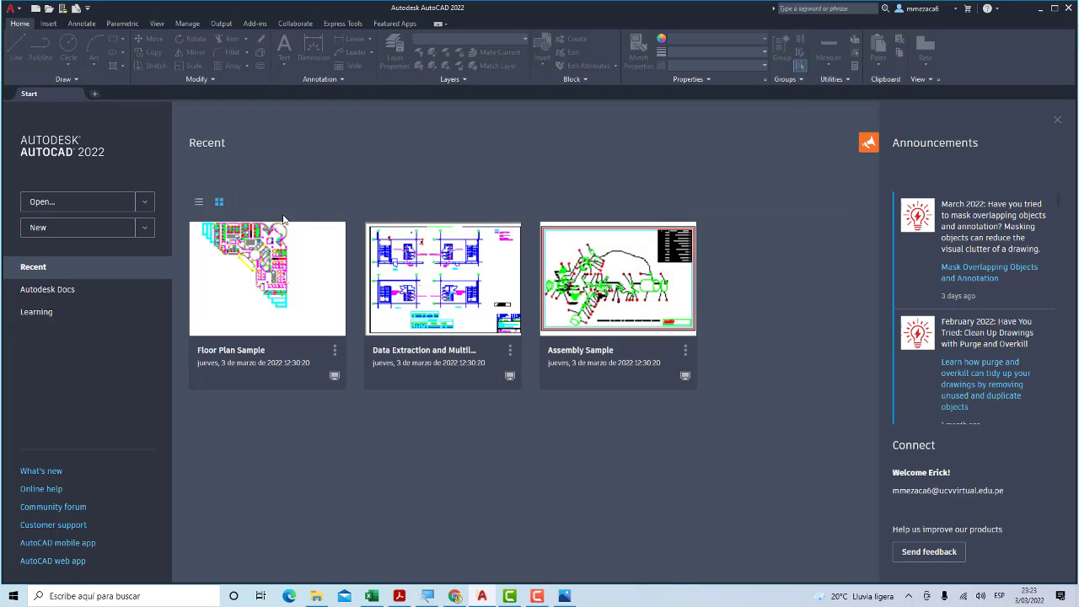
left_click(145, 229)
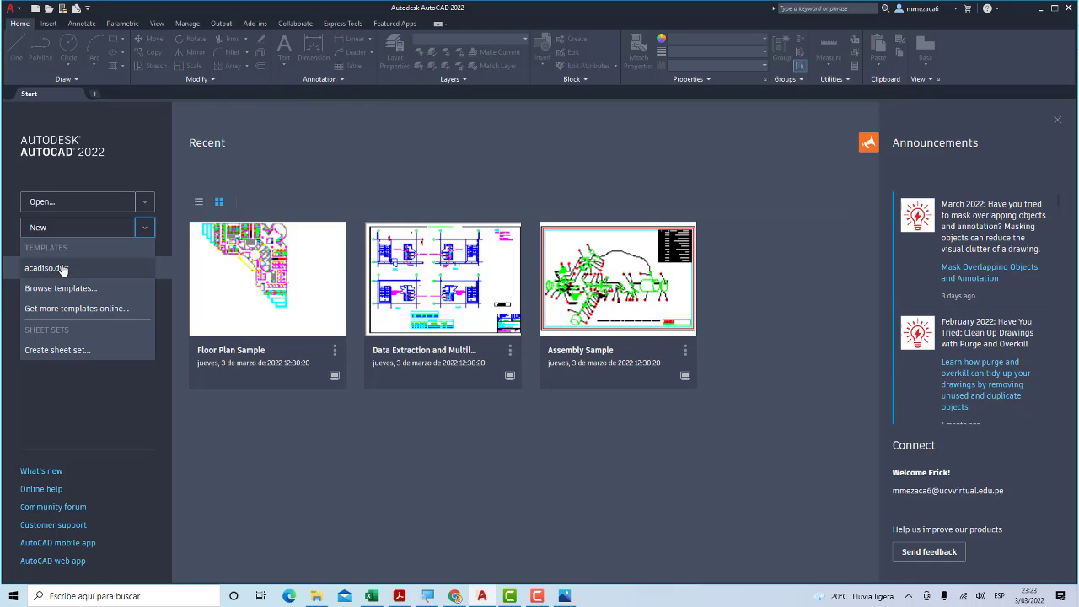
left_click(74, 288)
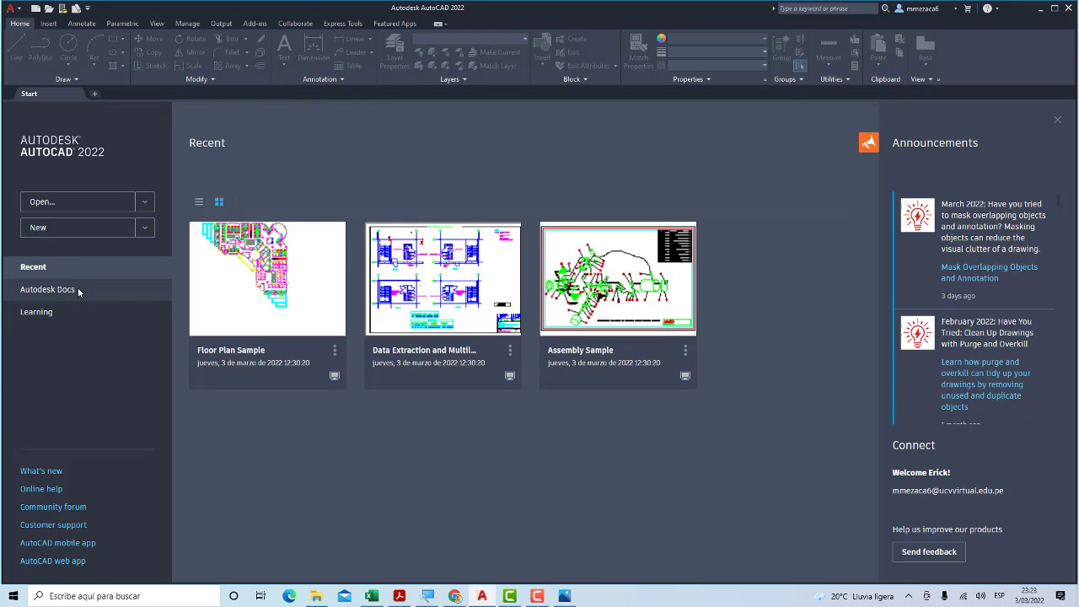
left_click(489, 290)
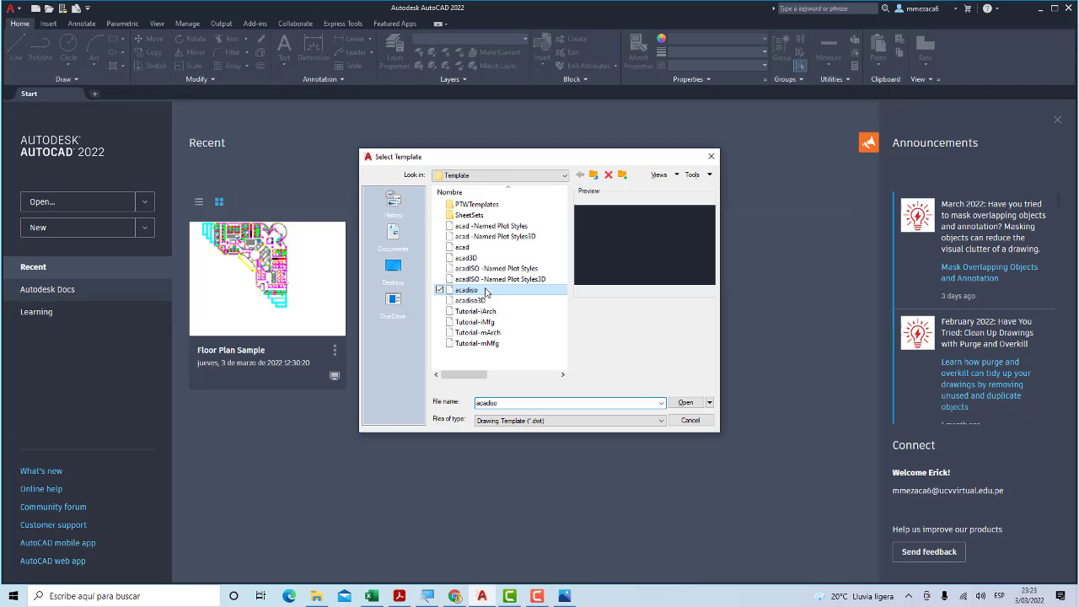
left_click_drag(486, 164, 298, 128)
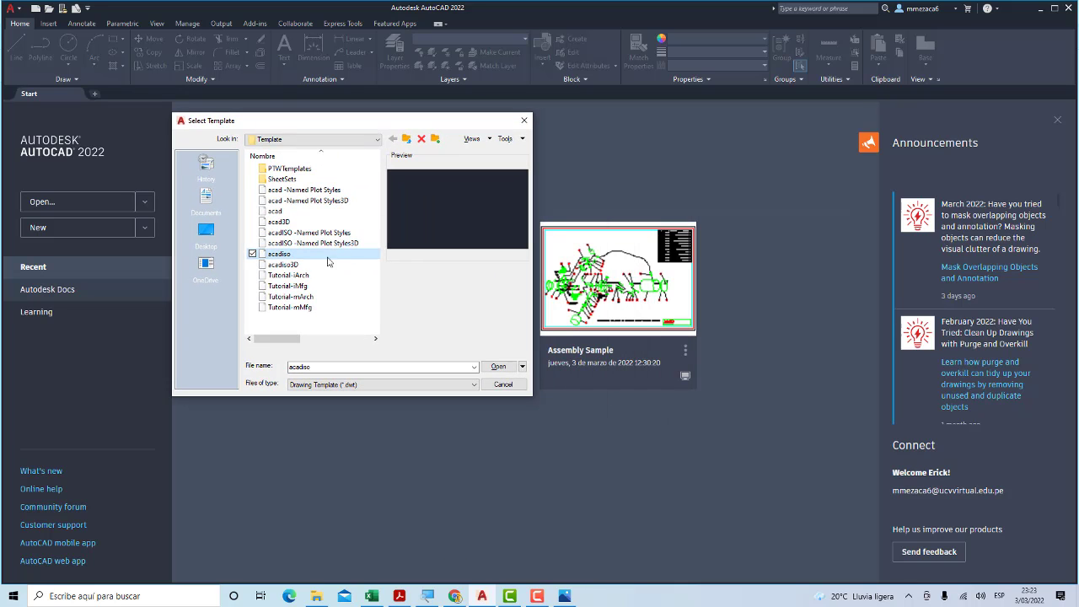
left_click(496, 366)
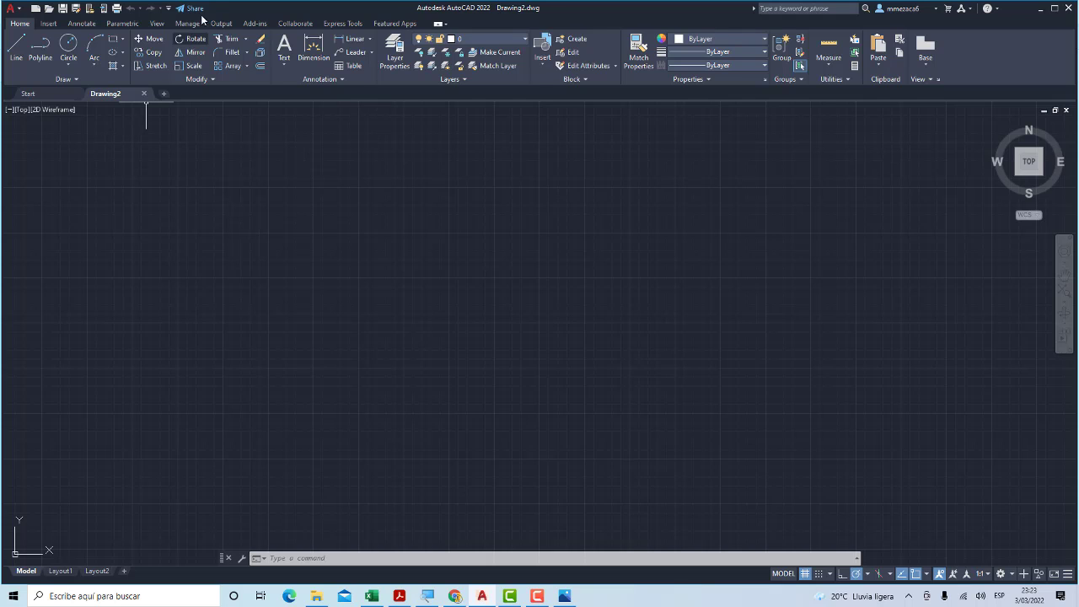
Add the Workspace switcher to the Quick Access Toolbar
left_click(168, 9)
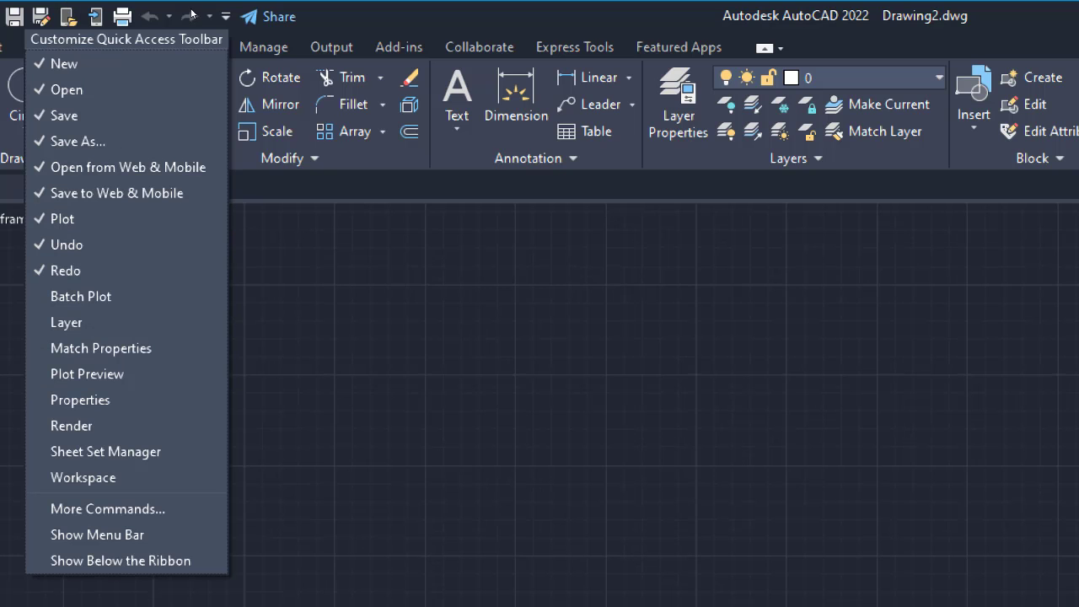
left_click(224, 14)
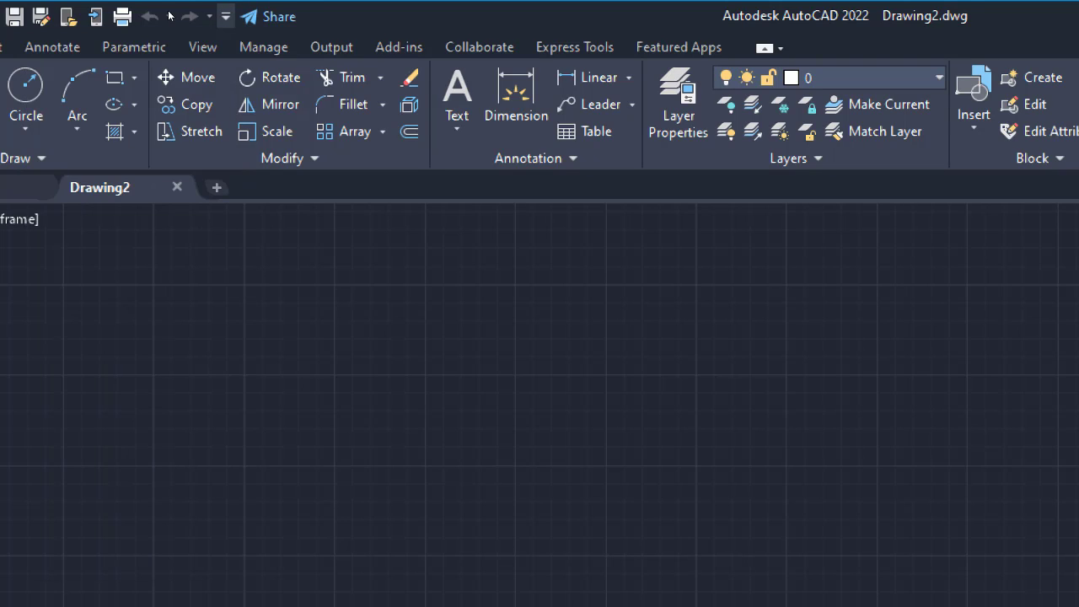
left_click(225, 16)
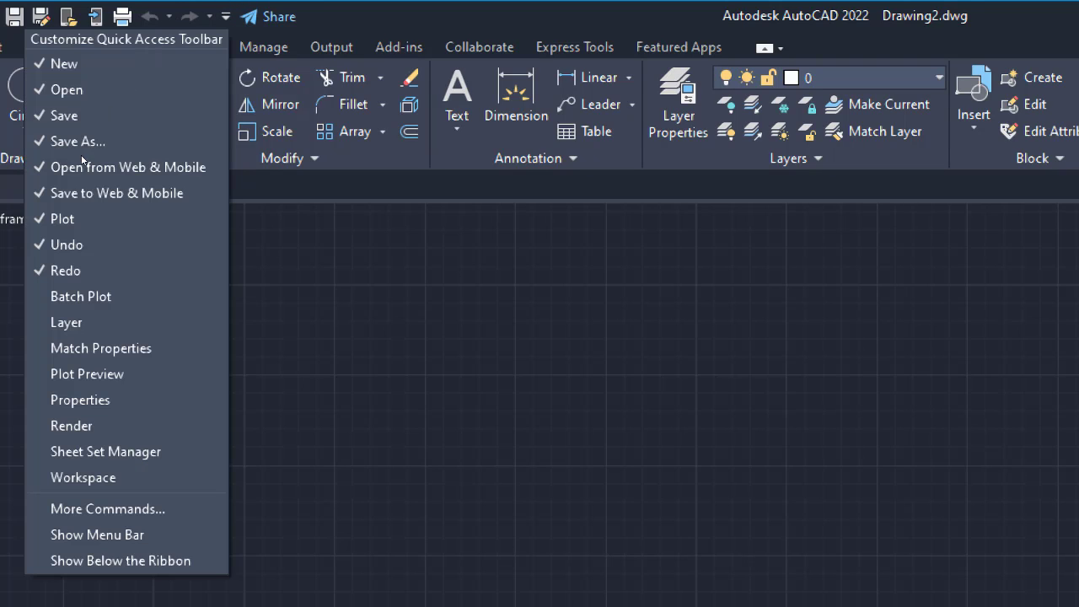
key("Down")
key("Down")
key("Down")
key("Down")
key("Down")
key("Down")
key("Up")
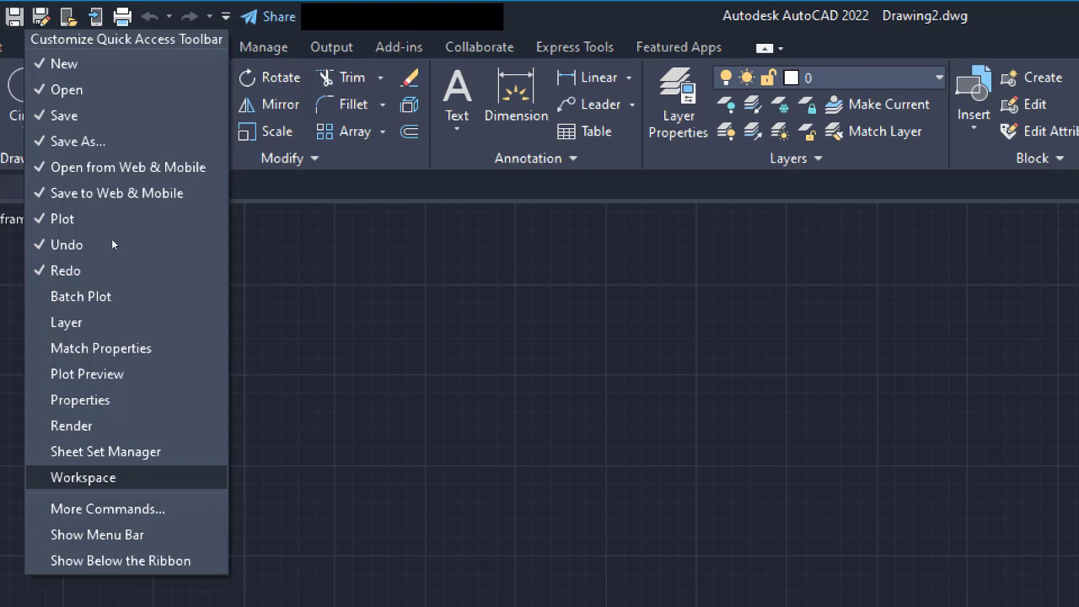
left_click(111, 474)
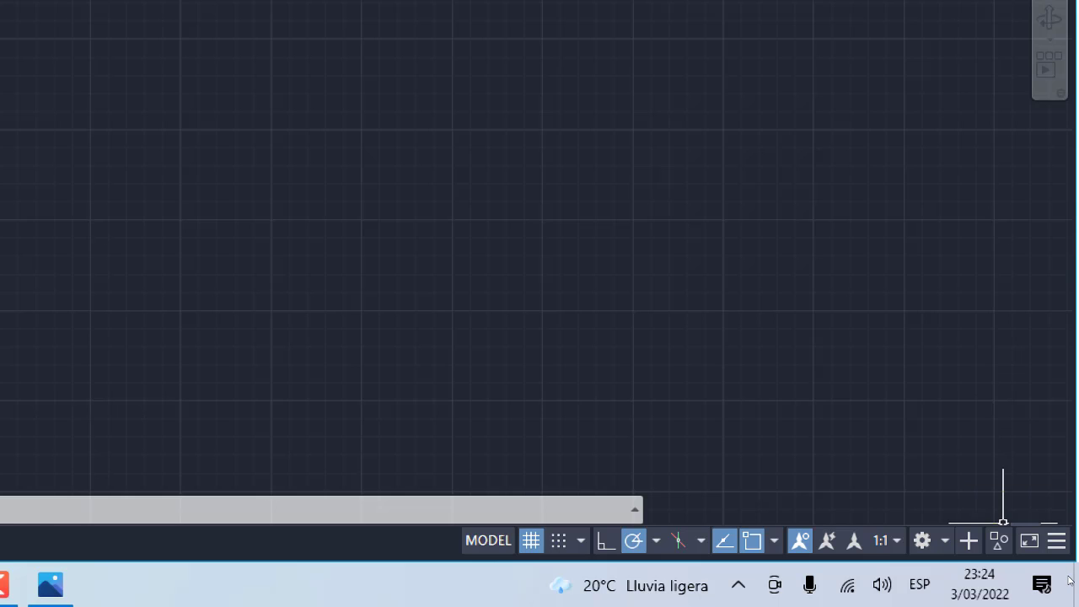
Show the Dynamic Input, Infer Constraints, LineWeight, Transparency, Selection Cycling, 3D Object Snap, Selection Filtering and Gizmo status toggles
left_click(1056, 540)
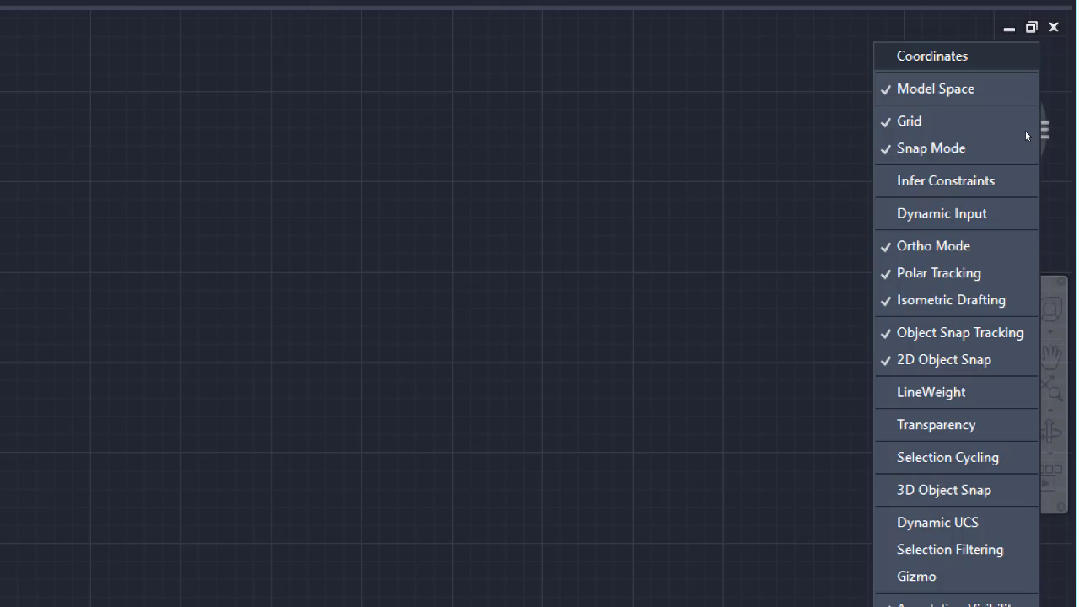
left_click(1010, 203)
left_click(1012, 190)
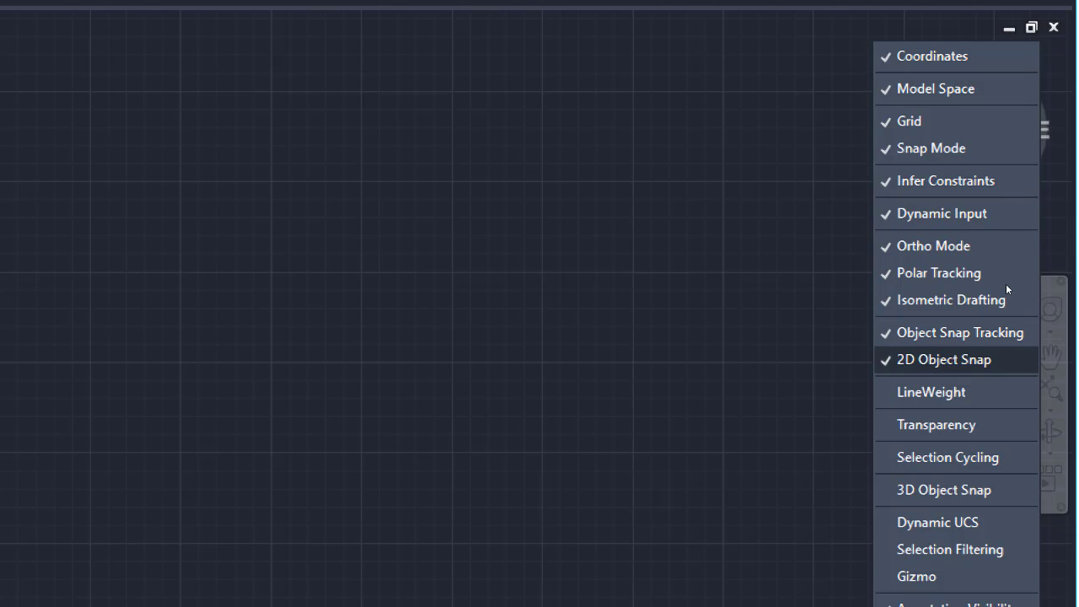
left_click(1011, 297)
left_click(1016, 313)
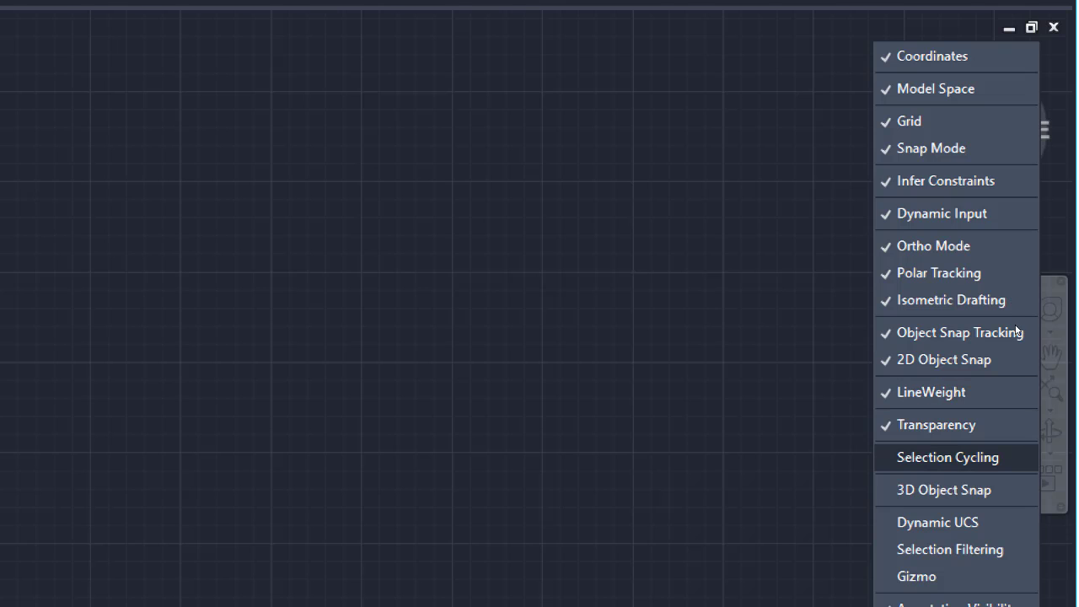
left_click(1016, 330)
left_click(1011, 340)
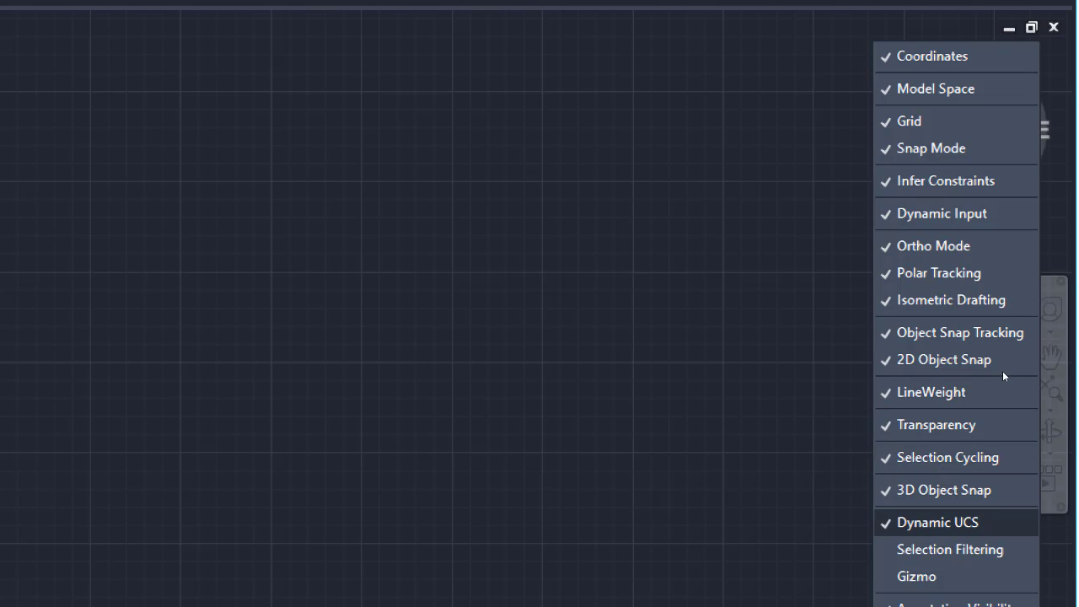
left_click(1002, 376)
left_click(998, 387)
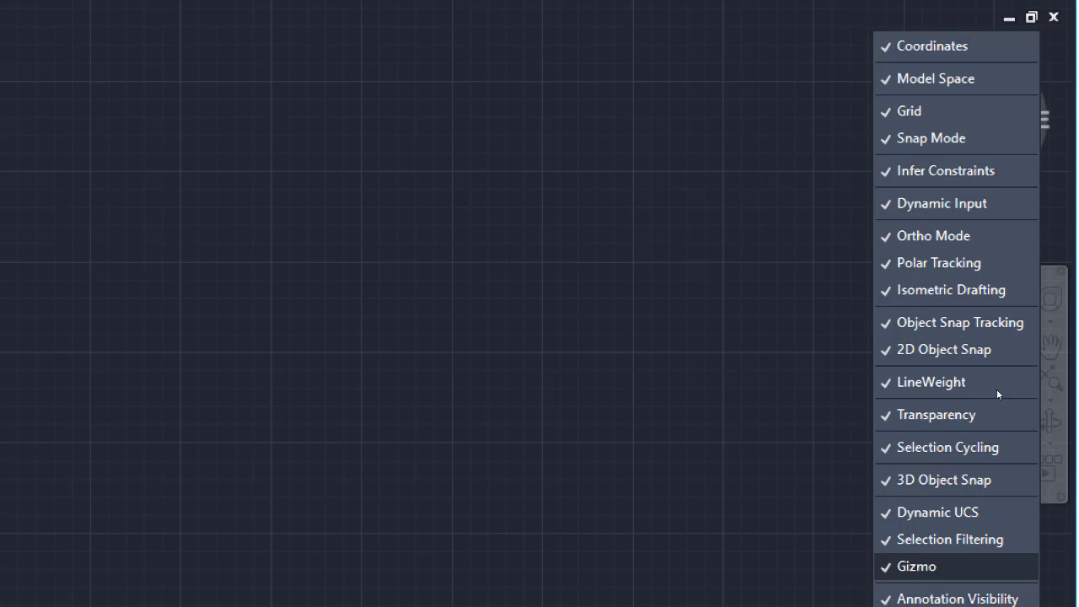
Also show the Units, Quick Properties, Lock UI, Isolate Objects and Graphics Performance toggles
key("Down")
key("Down")
key("Down")
key("Down")
key("Down")
key("Down")
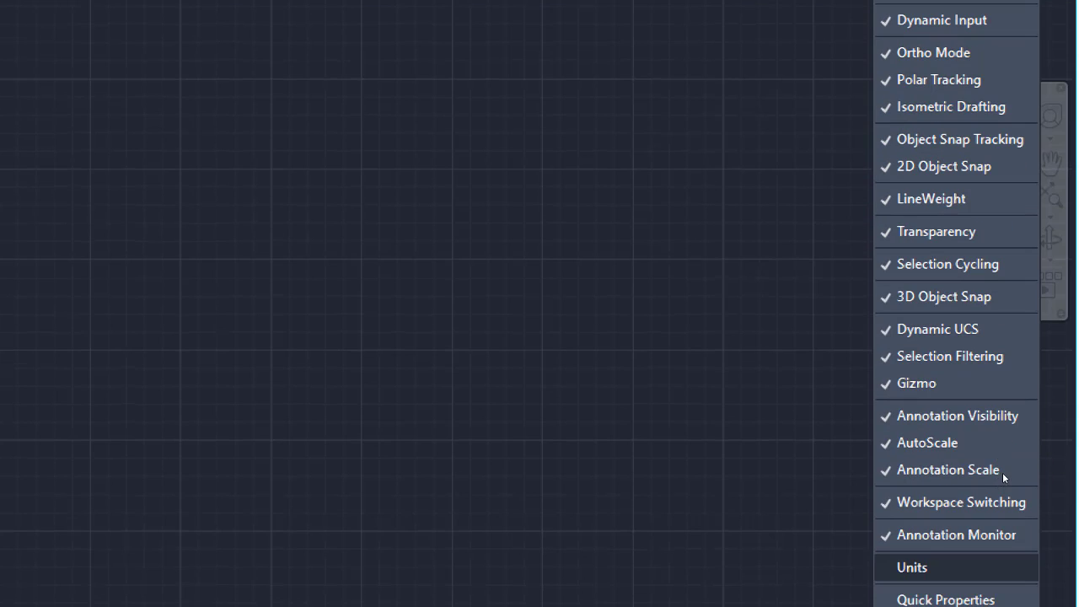
key("Return")
key("Down")
key("Return")
key("Down")
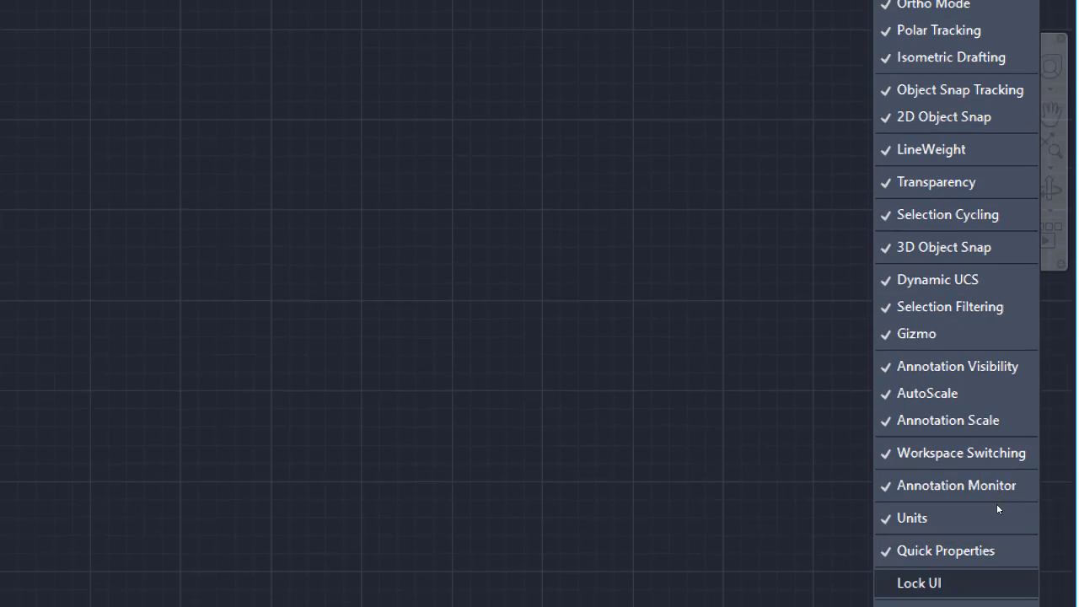
key("Return")
key("Down")
key("Return")
key("Down")
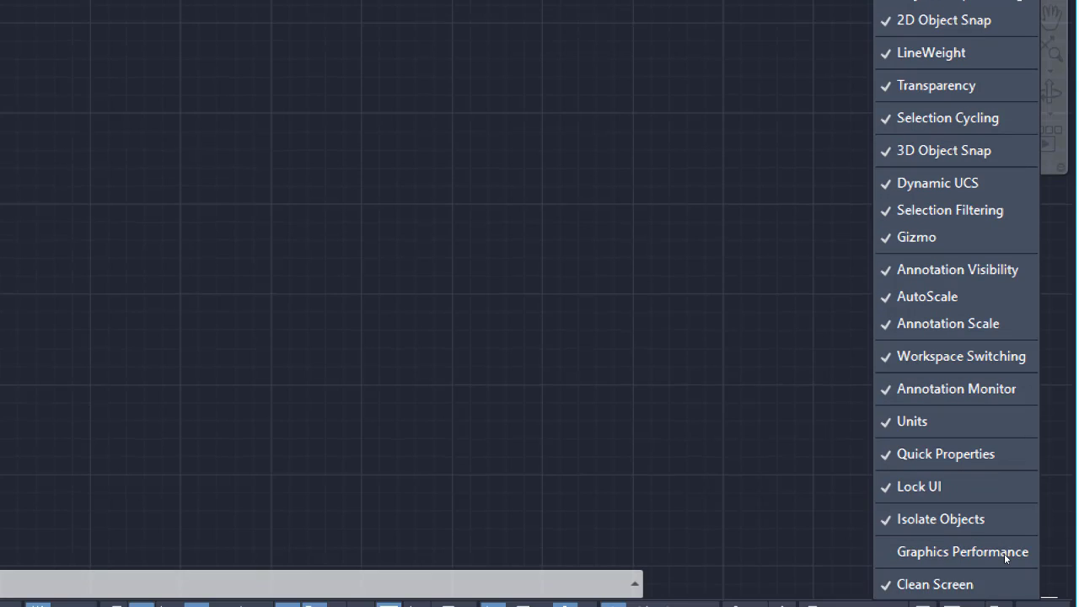
key("Return")
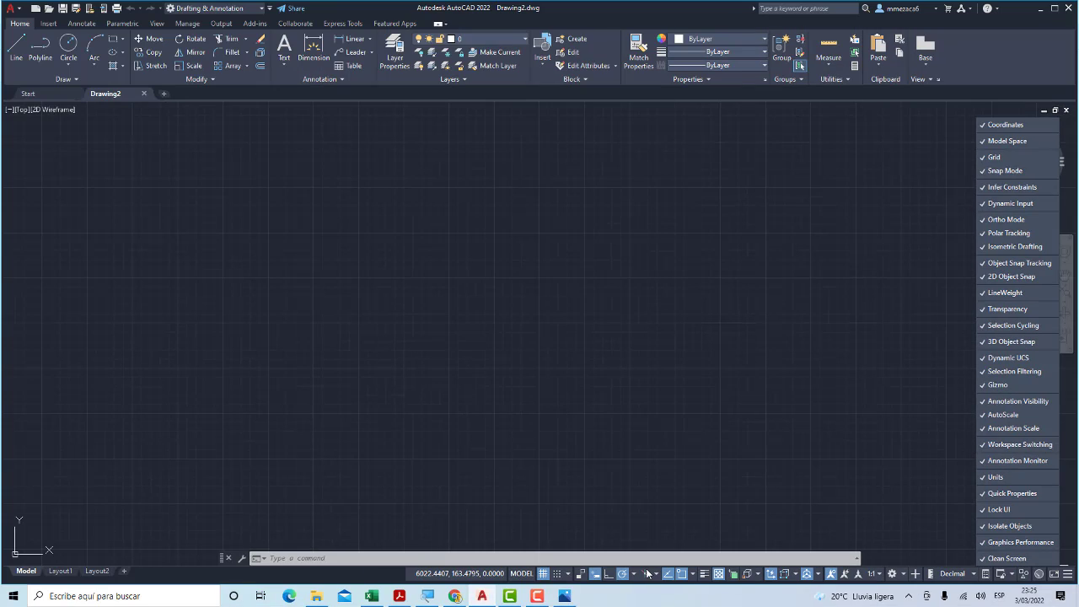
key("Escape")
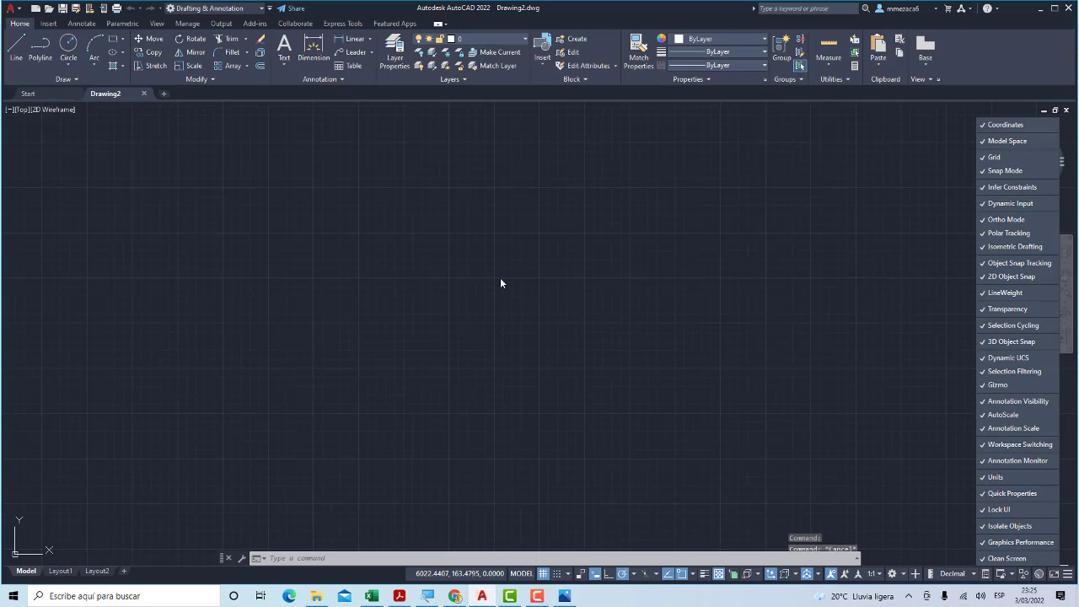
left_click(500, 278)
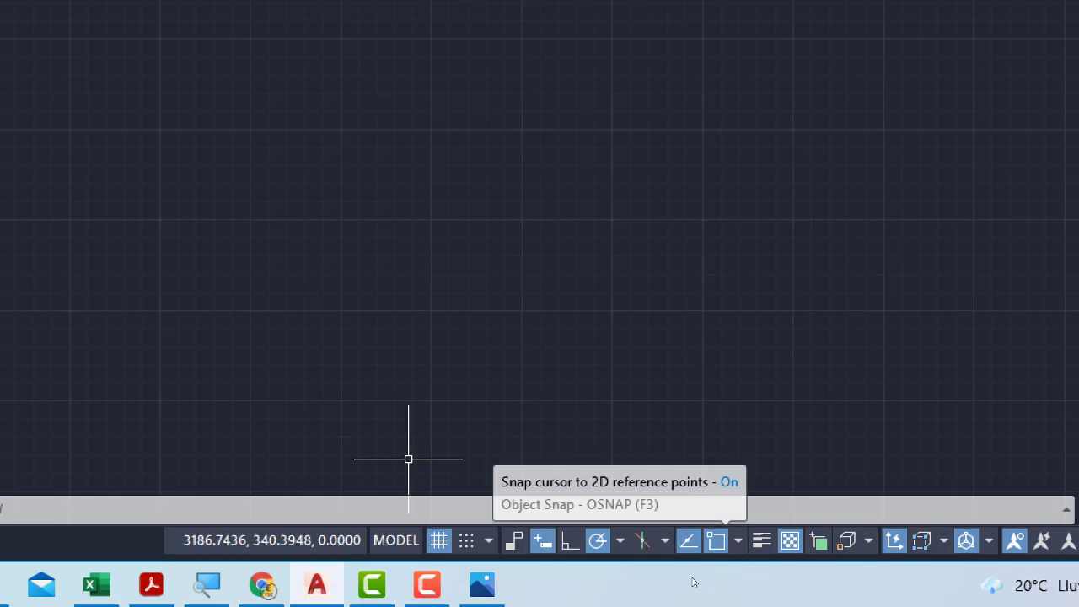
Turn on Midpoint, Geometric Center, Node and Quadrant object snaps, then bring up the PDF
right_click(715, 541)
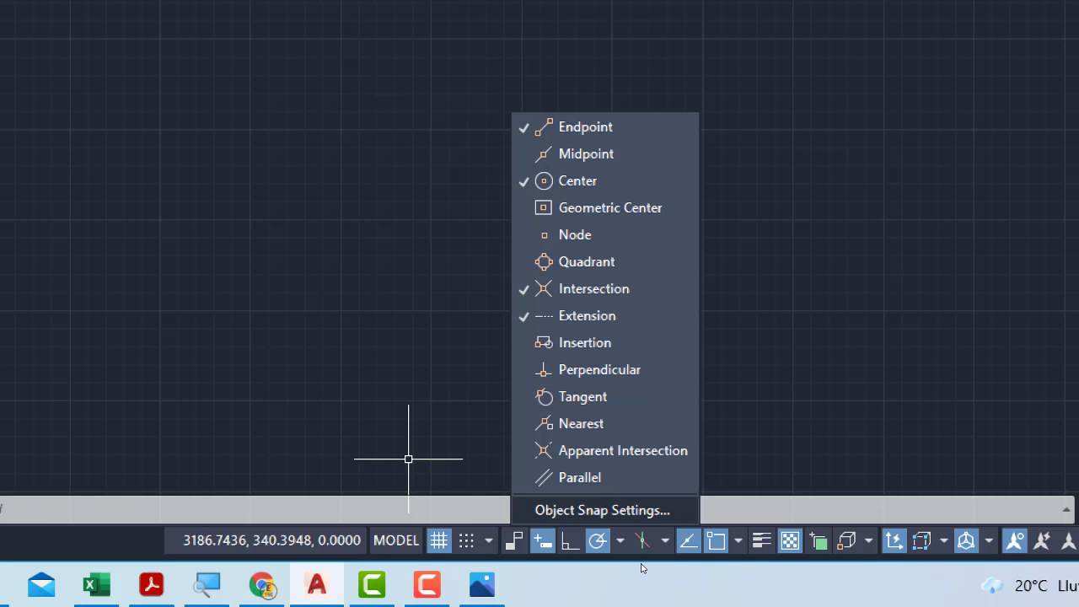
key("Escape")
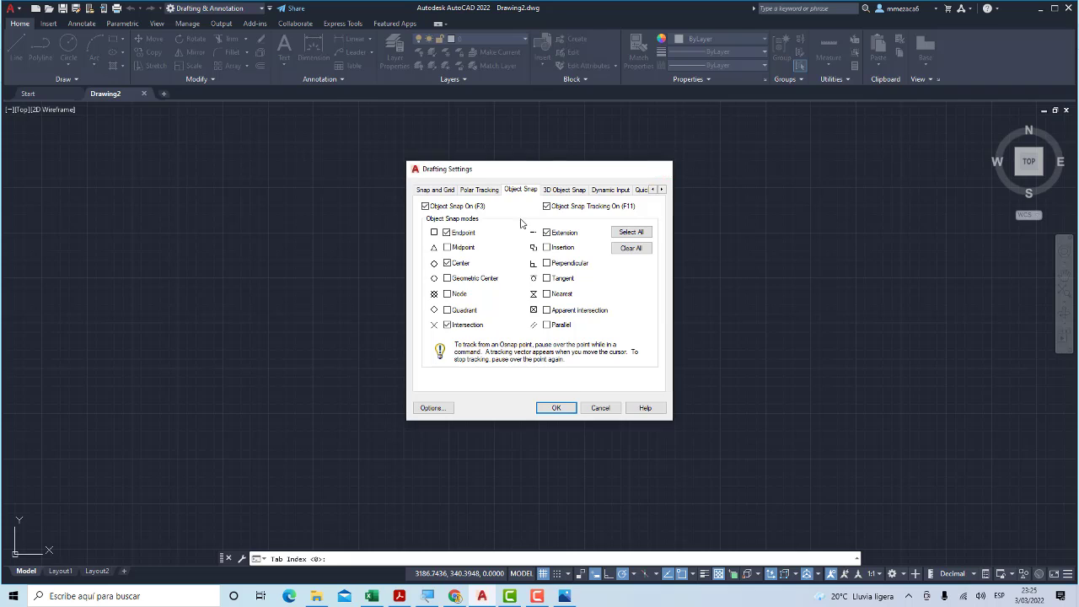
left_click(664, 169)
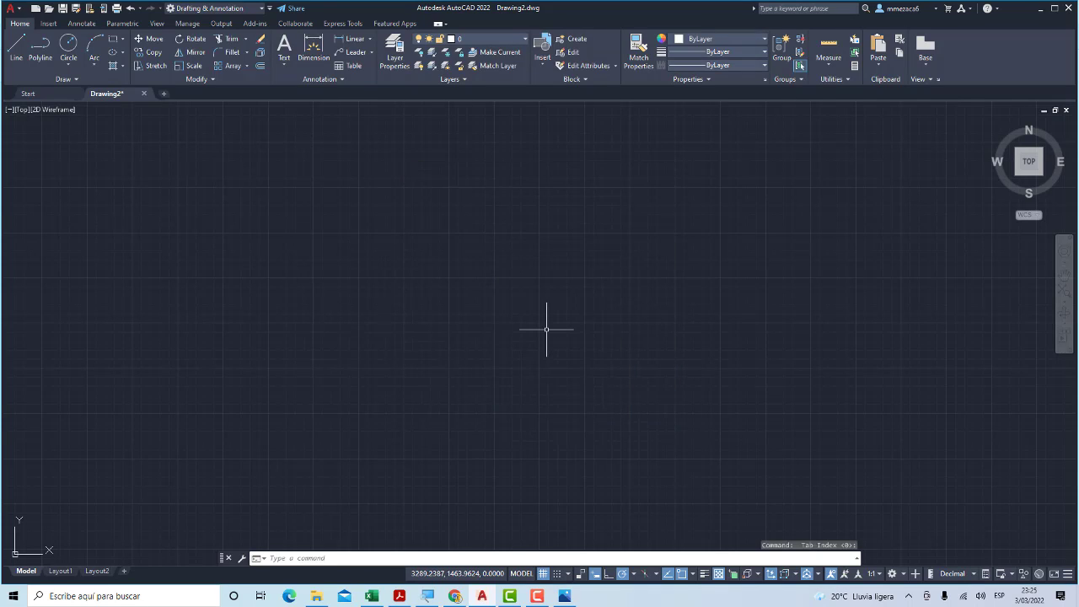
type("os")
key("Return")
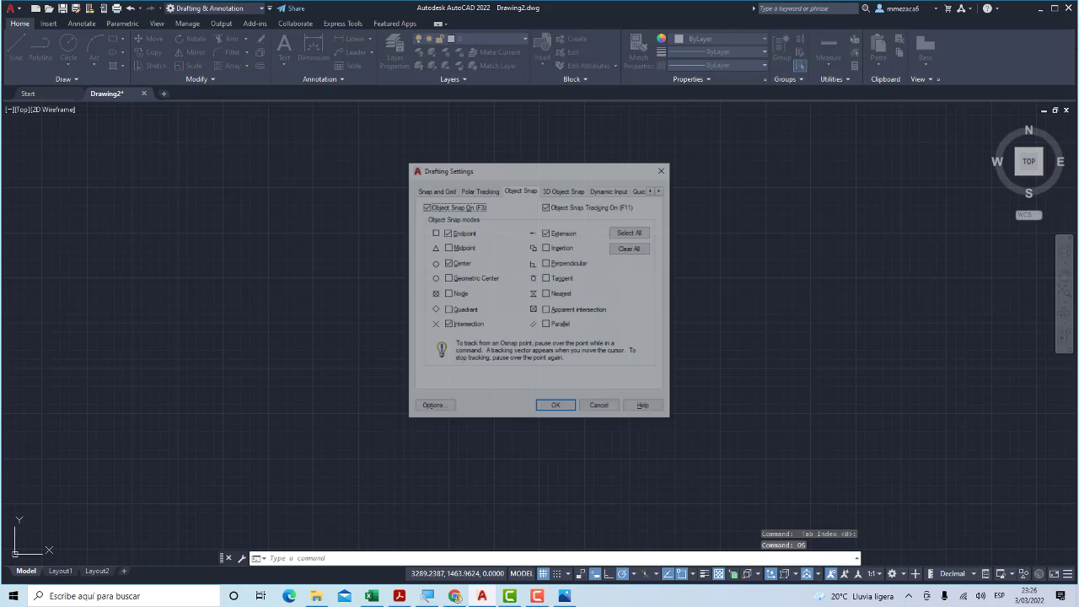
left_click_drag(535, 177, 461, 175)
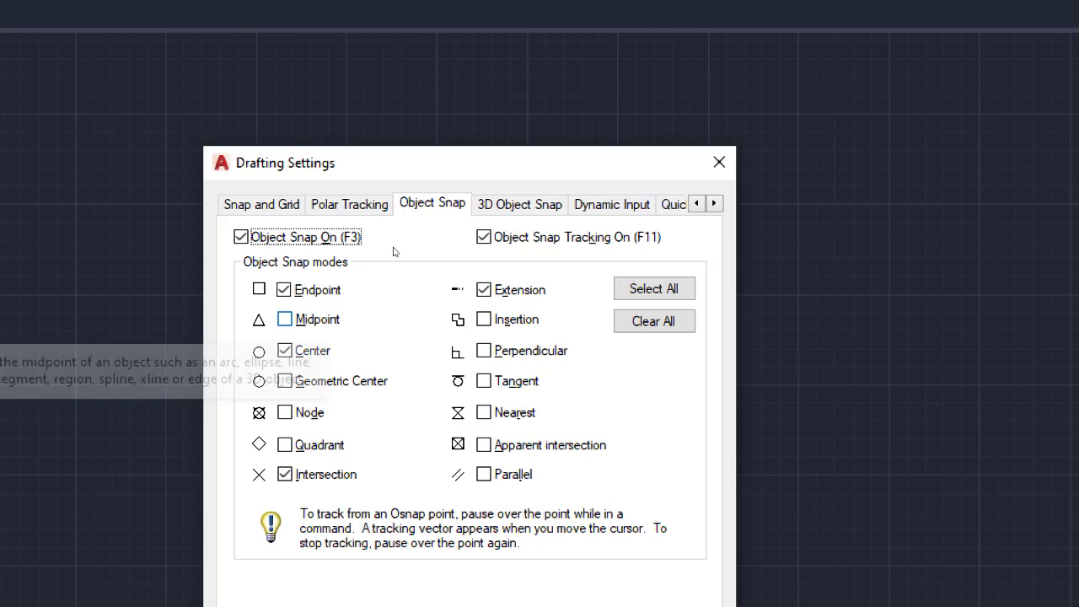
left_click(284, 319)
left_click(284, 381)
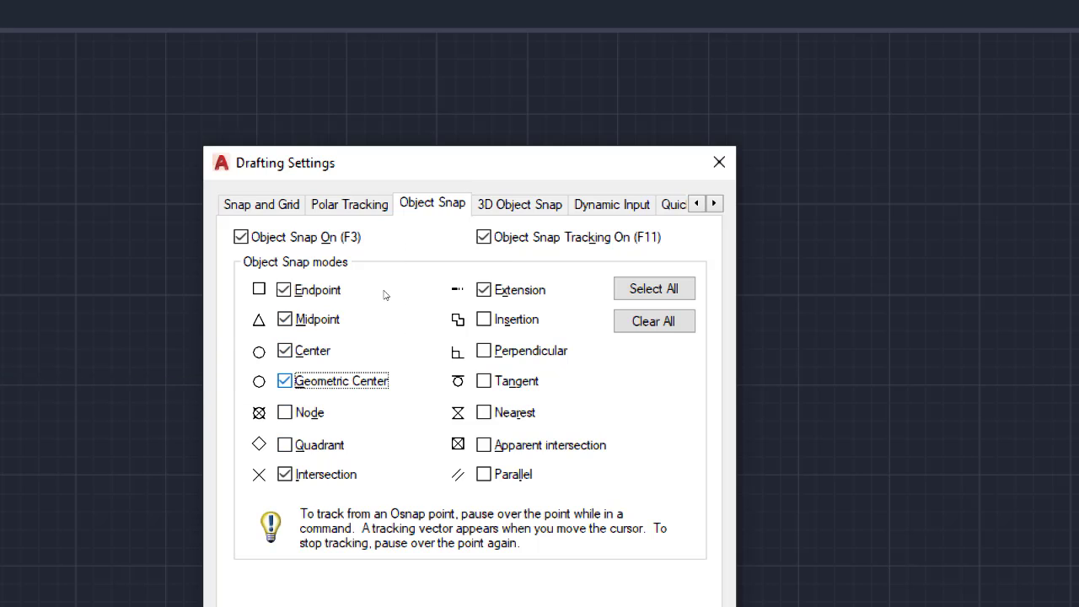
left_click(284, 412)
left_click(284, 444)
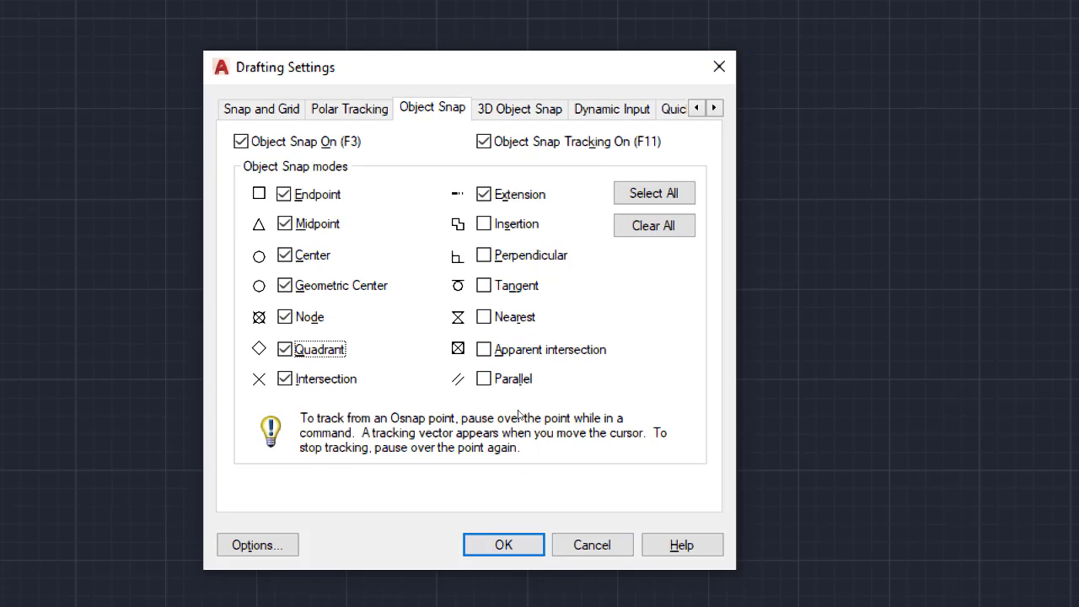
key("Return")
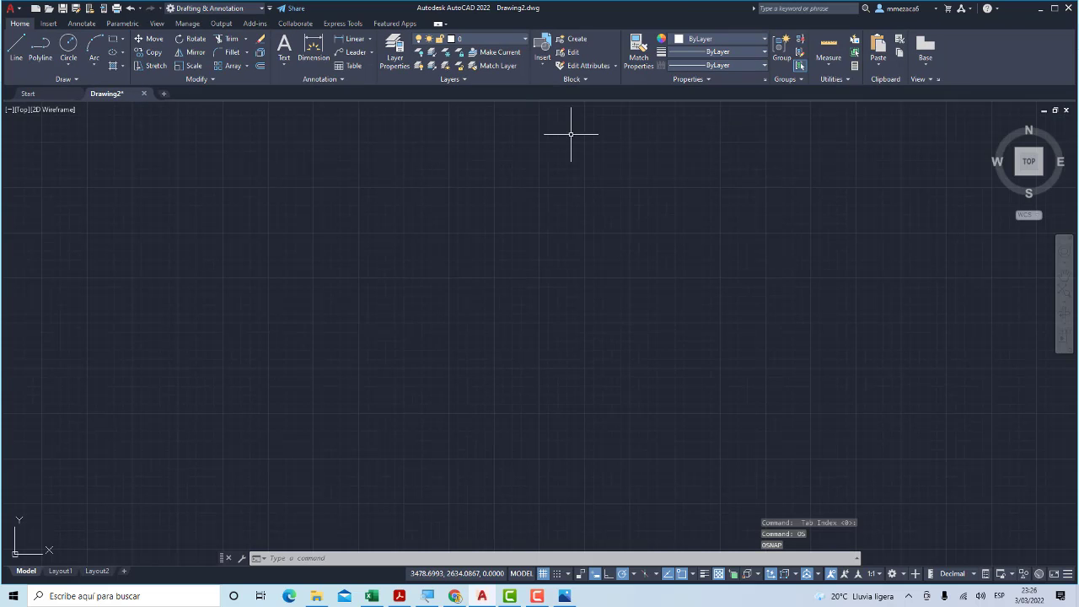
left_click(398, 596)
Zoom and scroll Practica01.pdf to the top dimensions, restore the reader window, and return to AutoCAD
scroll(592, 156, "up", 2, "ctrl")
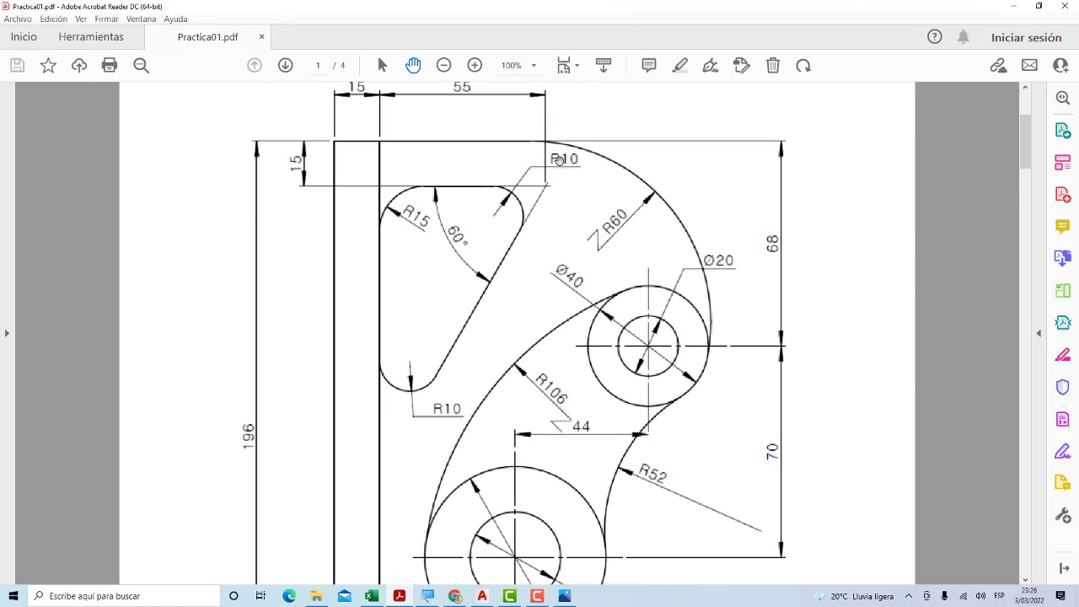
scroll(523, 187, "down", 1, "ctrl")
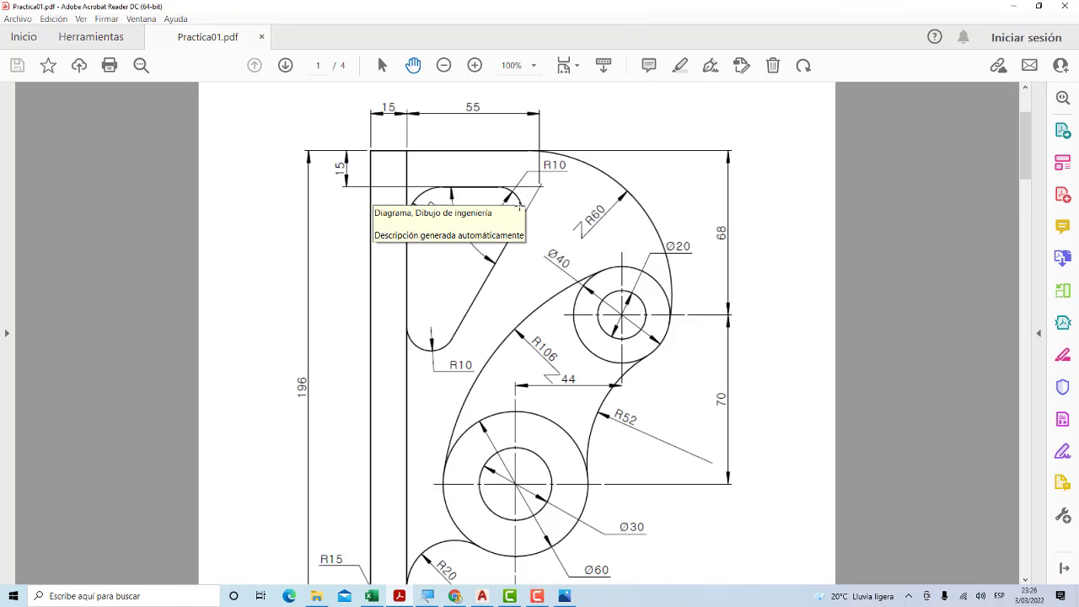
scroll(515, 211, "up", 2)
scroll(641, 262, "down", 5)
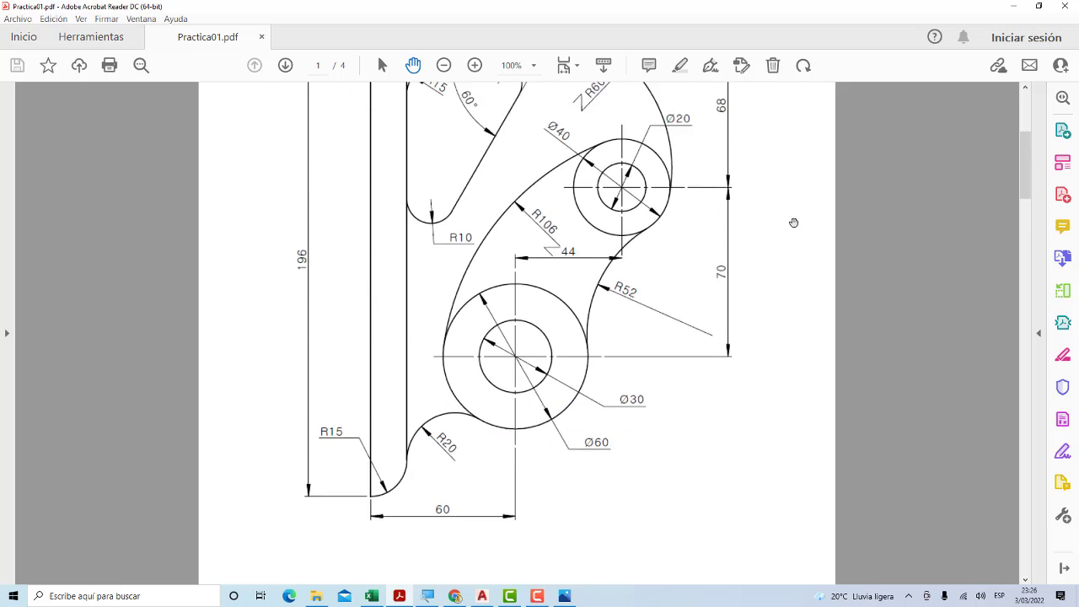
scroll(793, 289, "down", 5)
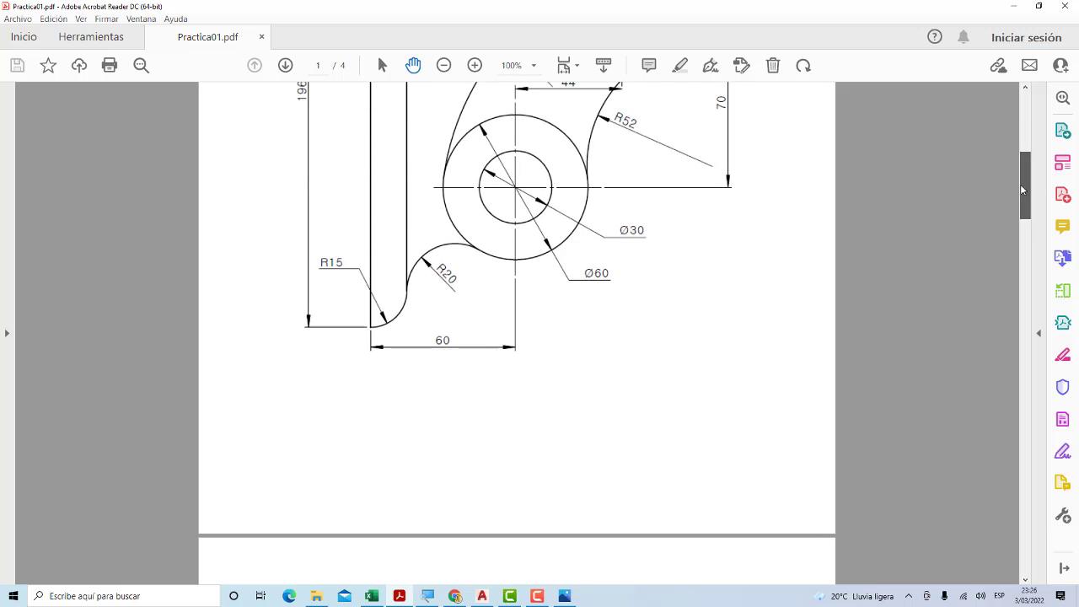
mouse_move(1019, 179)
left_mouse_down()
mouse_move(1004, 506)
mouse_move(1024, 336)
mouse_move(1027, 153)
left_mouse_up()
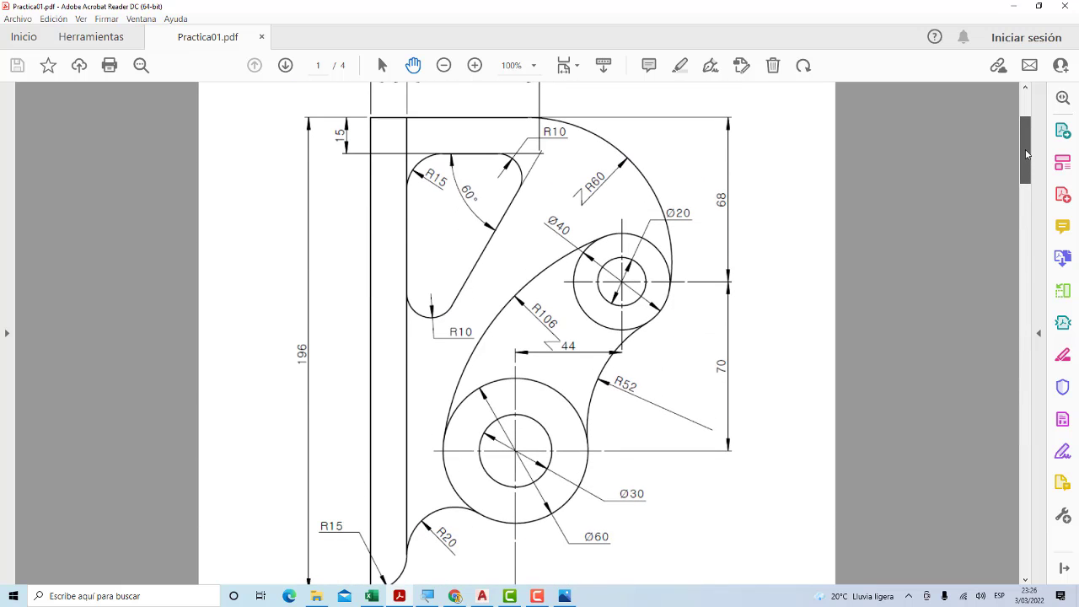
scroll(530, 155, "up", 1)
scroll(529, 155, "up", 1, "ctrl")
left_click_drag(529, 155, 529, 209)
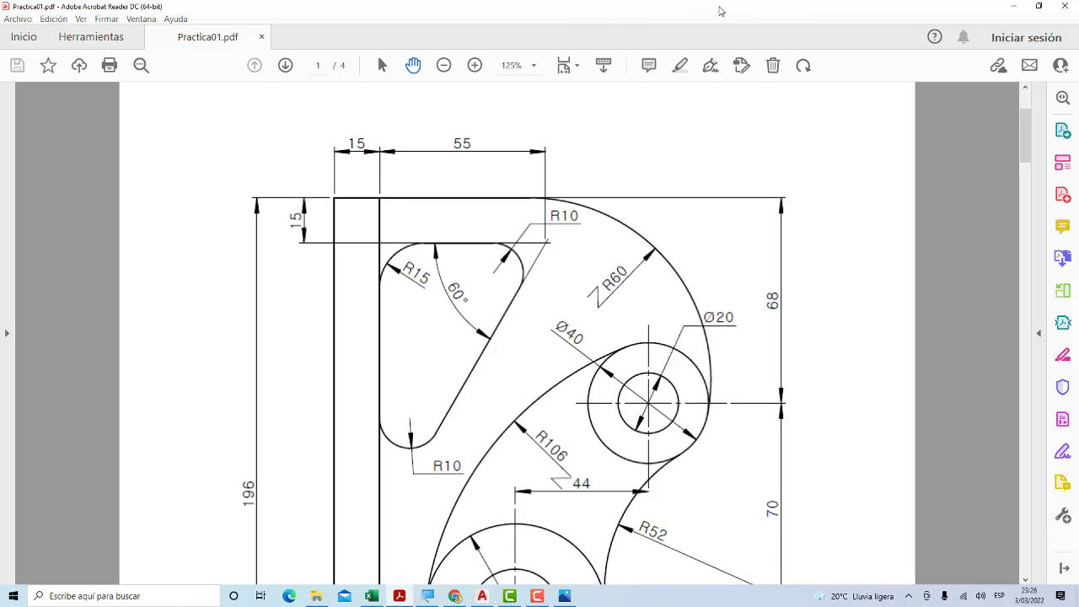
double_click(716, 7)
left_click(426, 237)
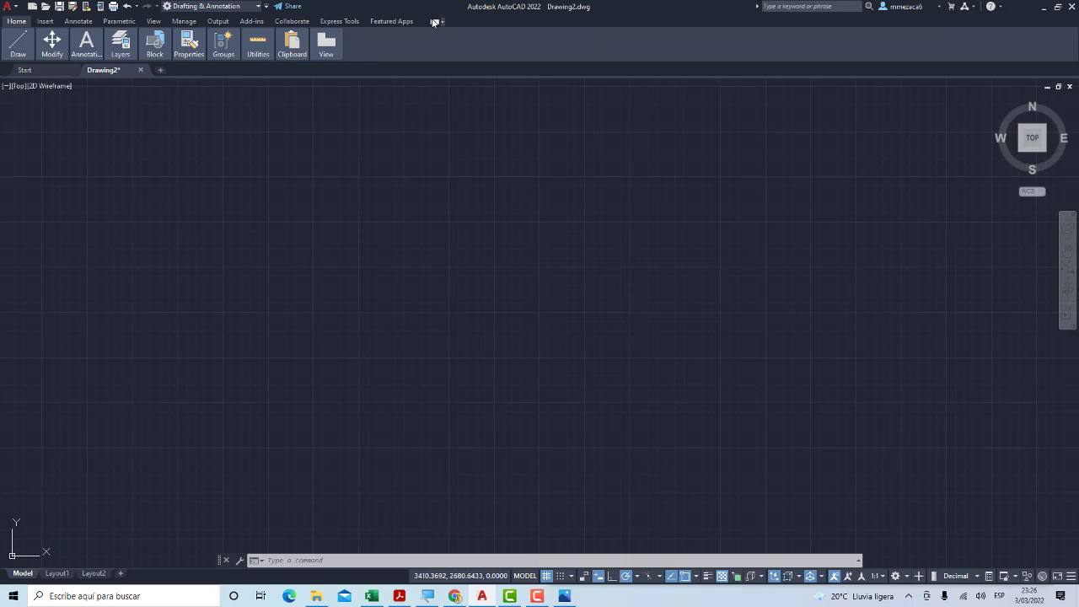
Restore the full ribbon, un-maximize AutoCAD and narrow it to the left half of the screen
left_click(434, 22)
left_click(436, 24)
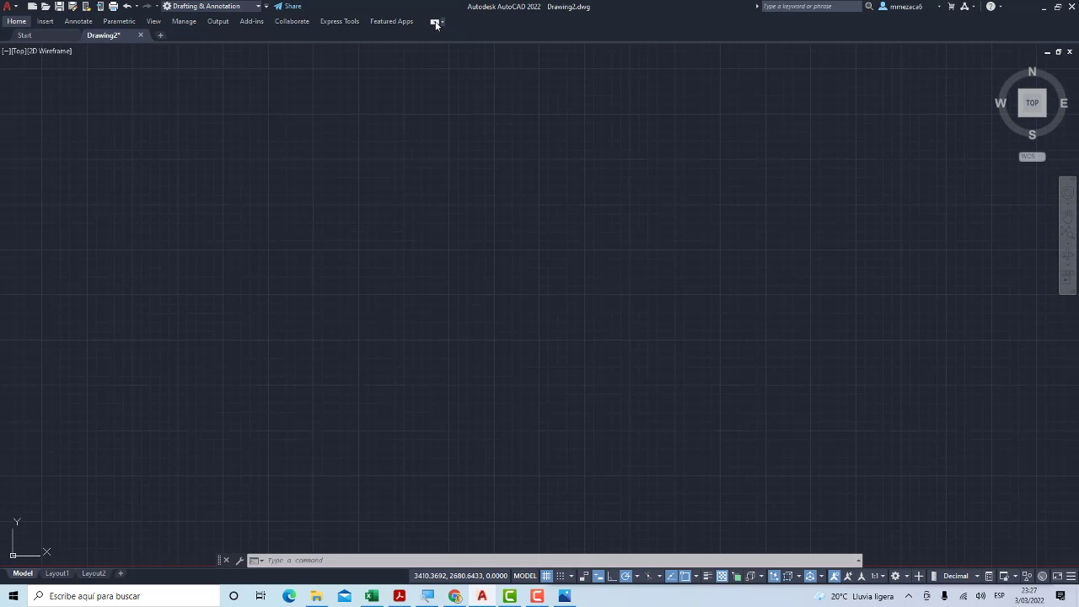
left_click(435, 26)
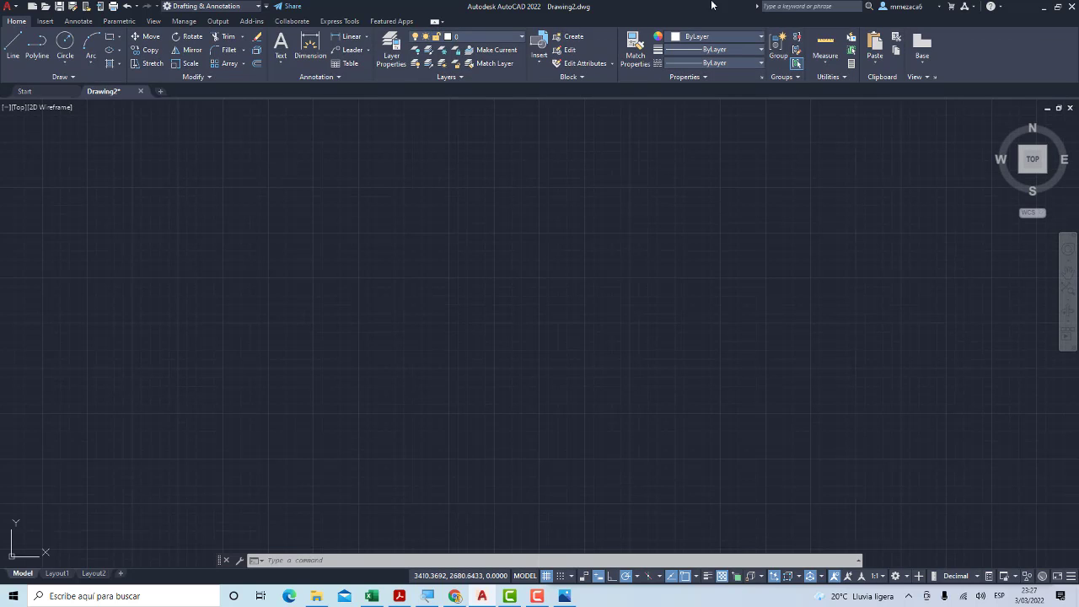
left_click(1056, 9)
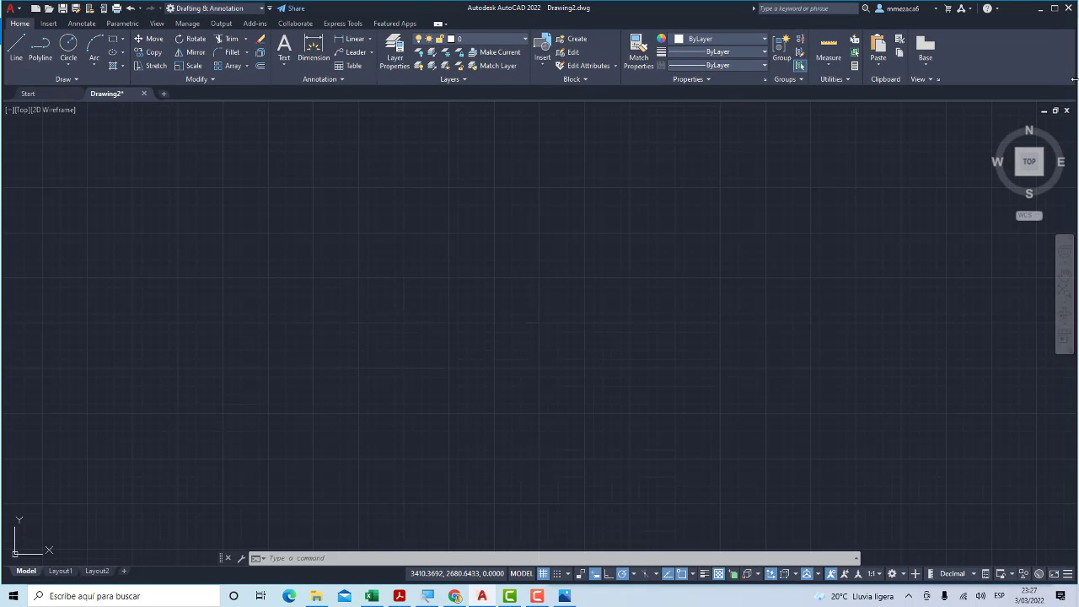
mouse_move(1053, 88)
left_mouse_down()
mouse_move(500, 103)
mouse_move(549, 103)
left_mouse_up()
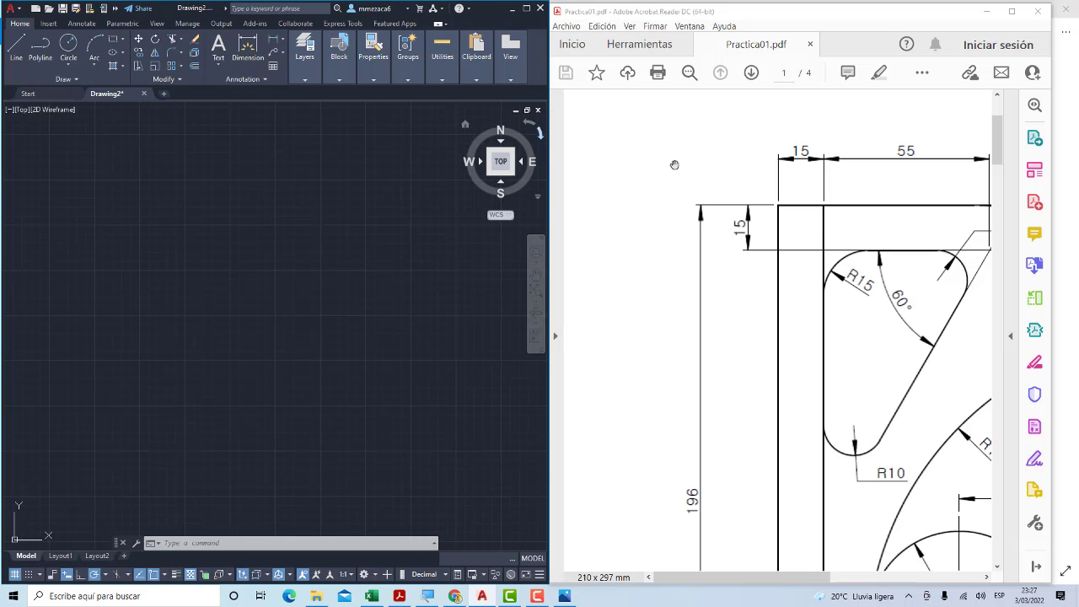
Zoom the PDF out so the whole bracket drawing fits in the reader window
scroll(674, 166, "down", 1)
scroll(674, 165, "down", 2)
scroll(674, 168, "down", 1, "ctrl")
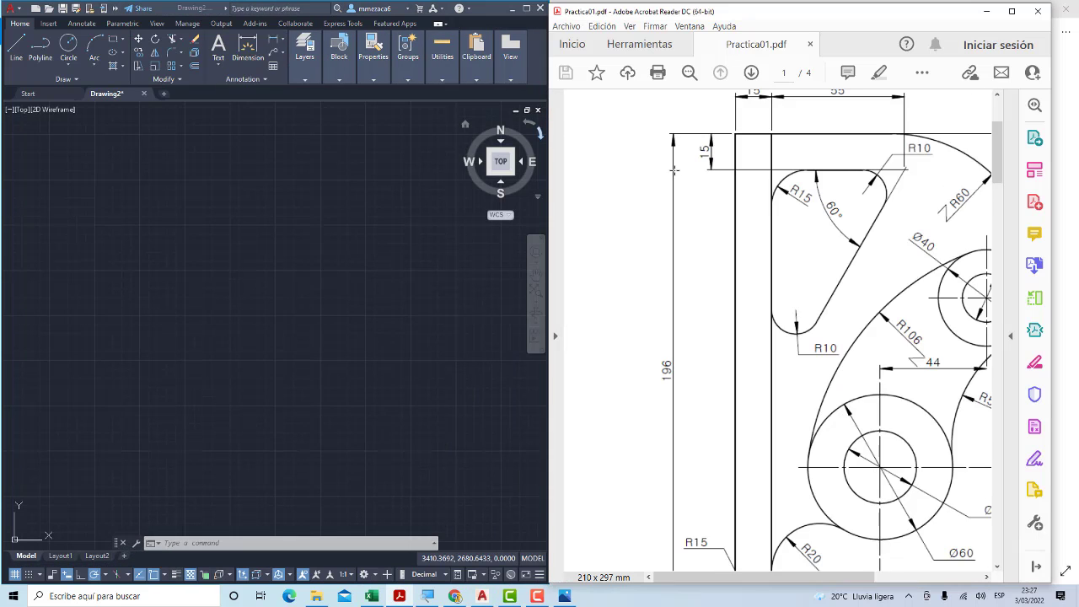
scroll(675, 170, "down", 1, "ctrl")
scroll(741, 207, "up", 1, "ctrl")
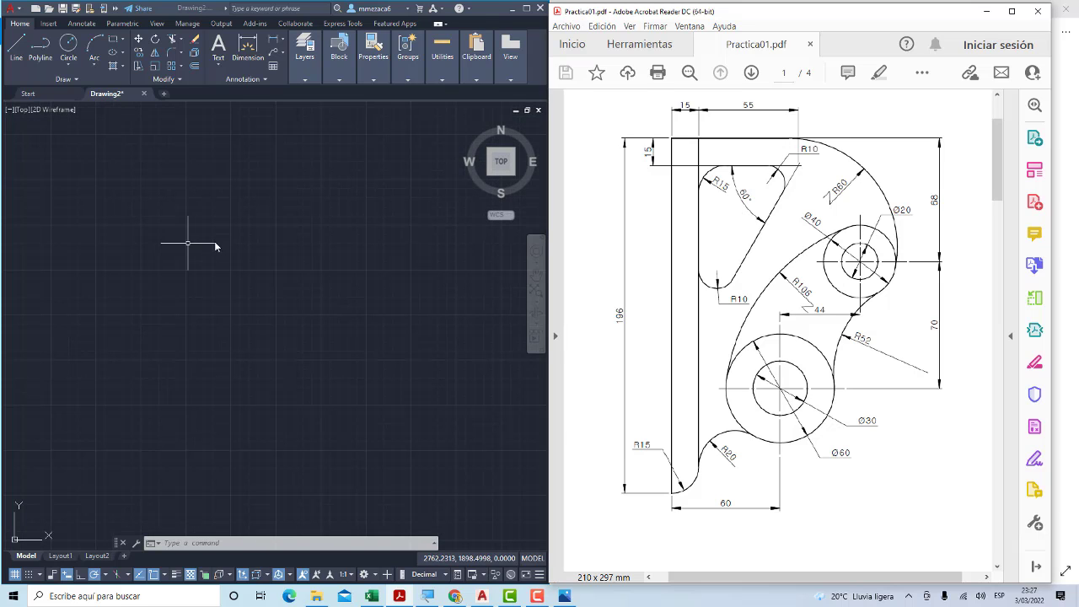
Zoom into the AutoCAD drawing area and start the Line command
left_click(242, 261)
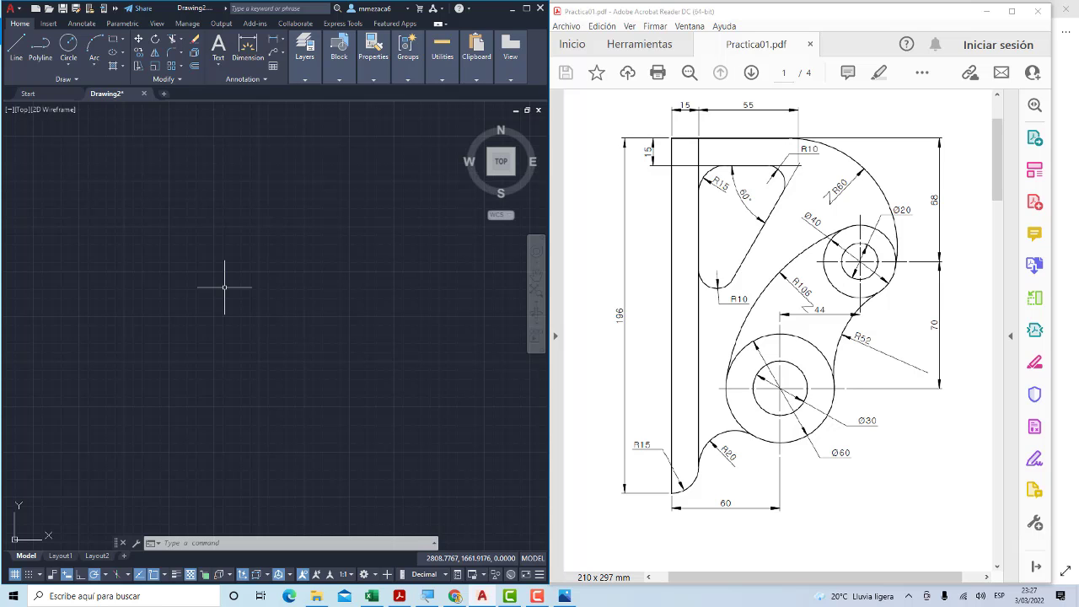
scroll(222, 343, "up", 1)
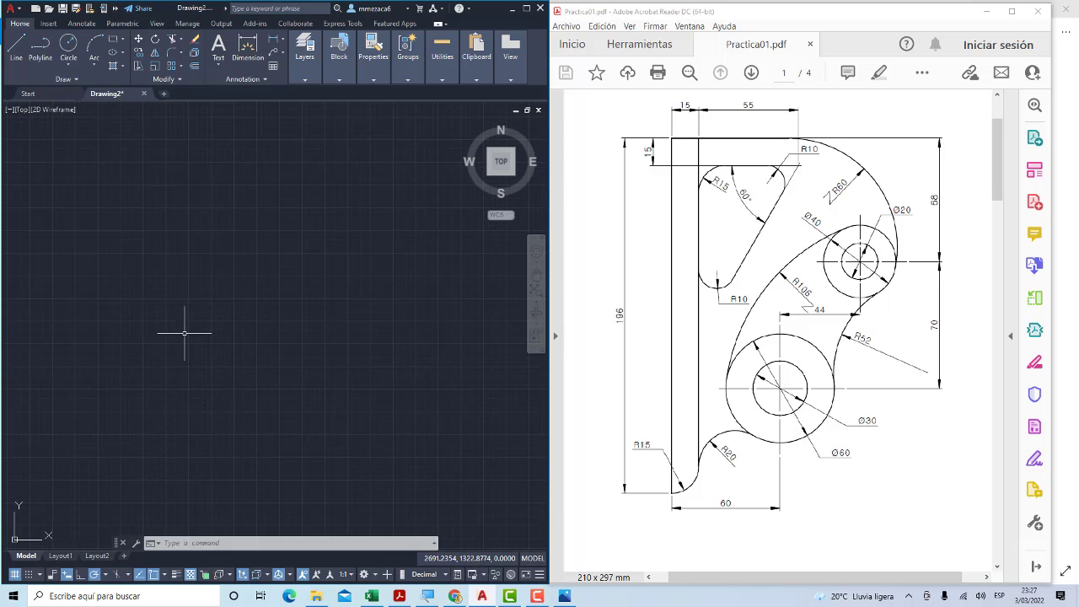
scroll(183, 332, "up", 1)
scroll(202, 321, "up", 1)
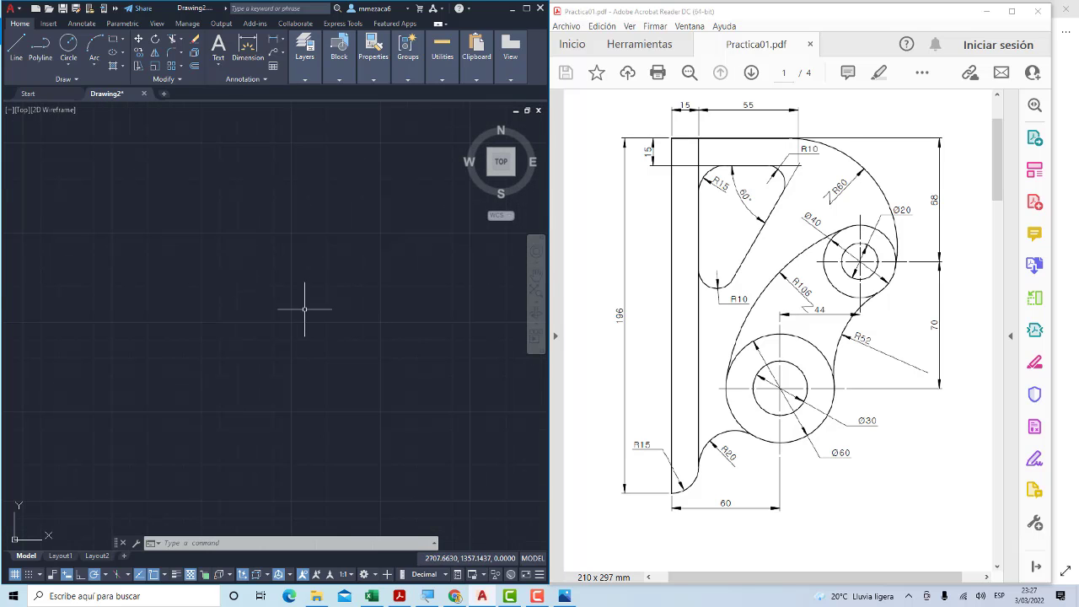
scroll(222, 318, "down", 1)
scroll(223, 317, "up", 1)
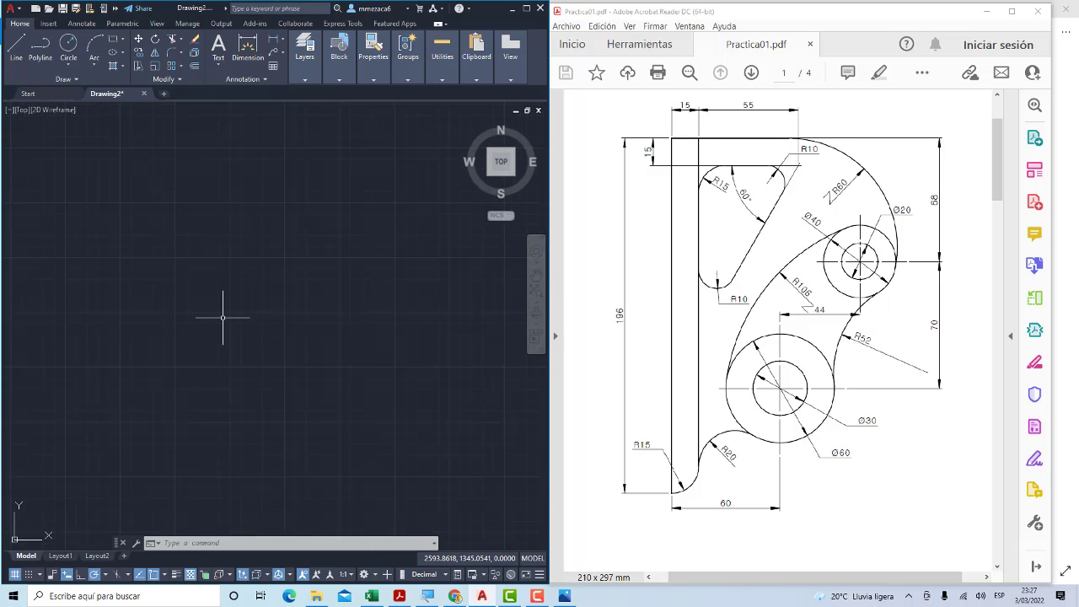
scroll(223, 318, "up", 1)
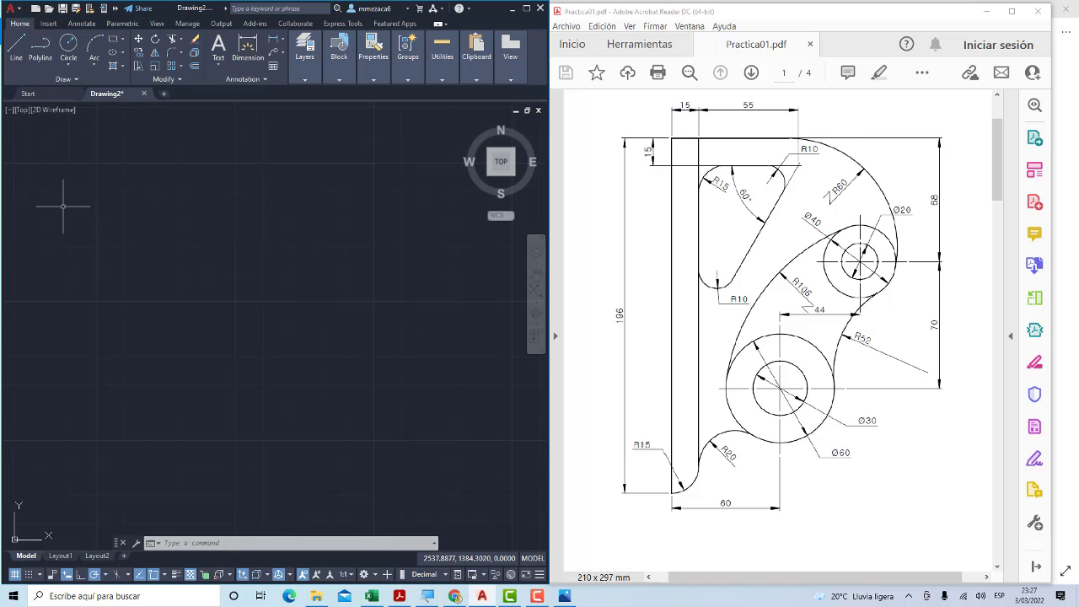
left_click(16, 46)
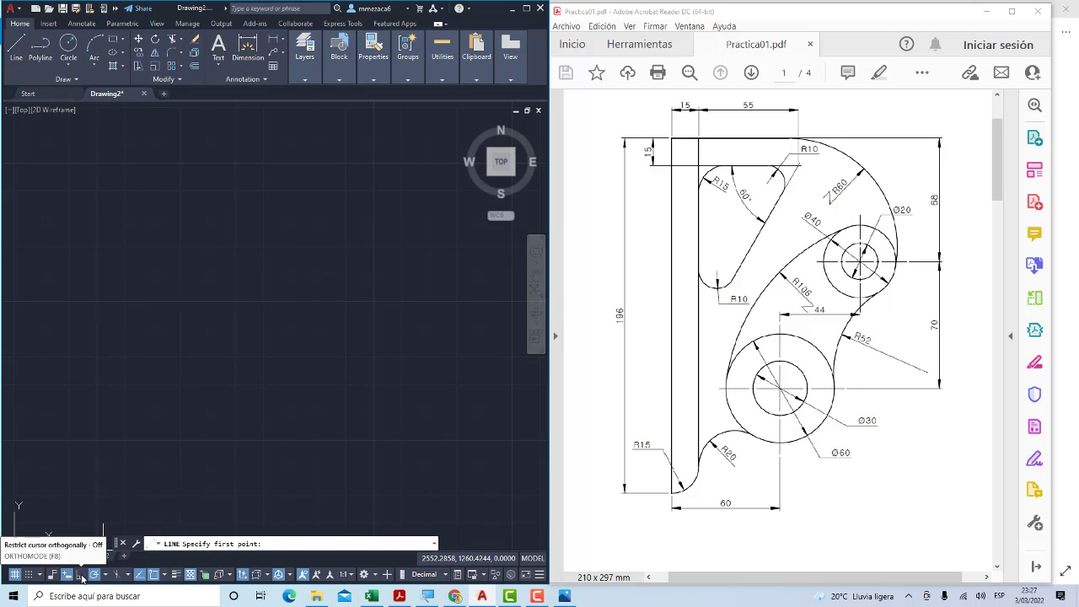
With Ortho on, draw a 50-unit horizontal test line
left_click(81, 575)
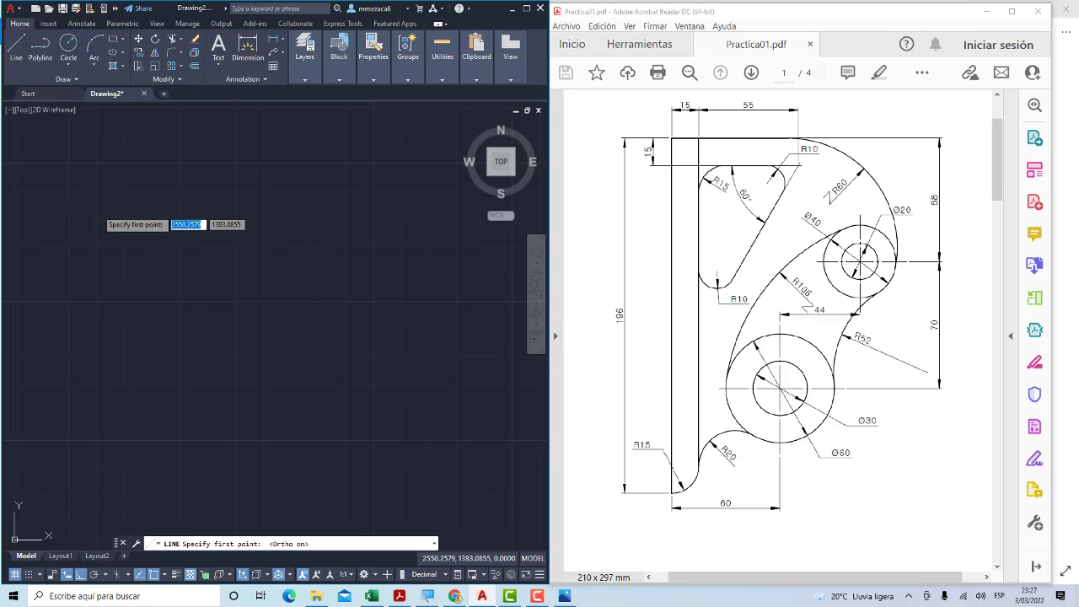
left_click(97, 192)
type("50")
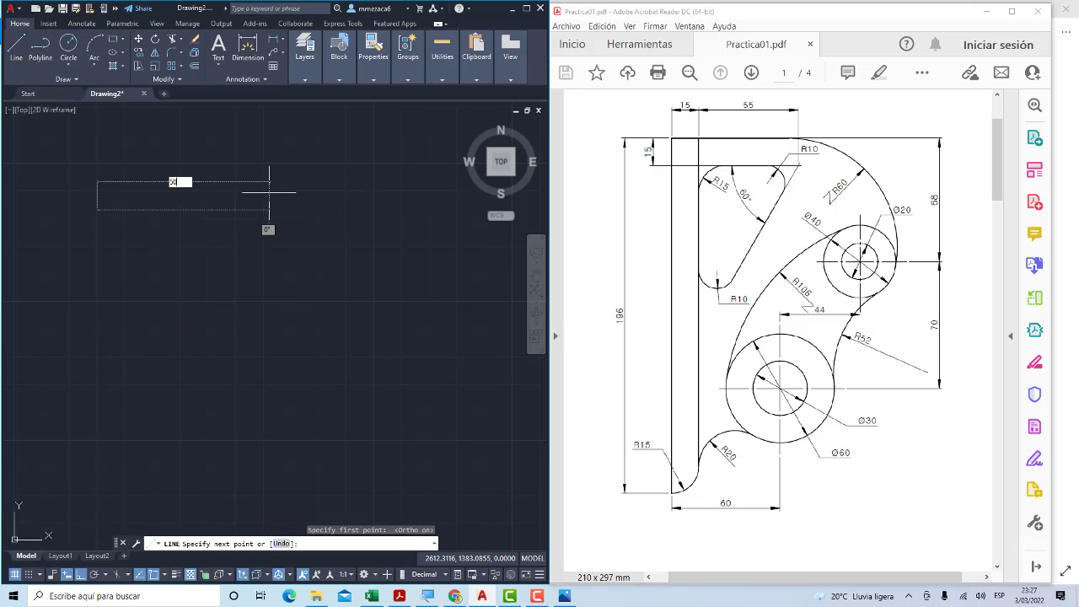
key("Return")
key("Escape")
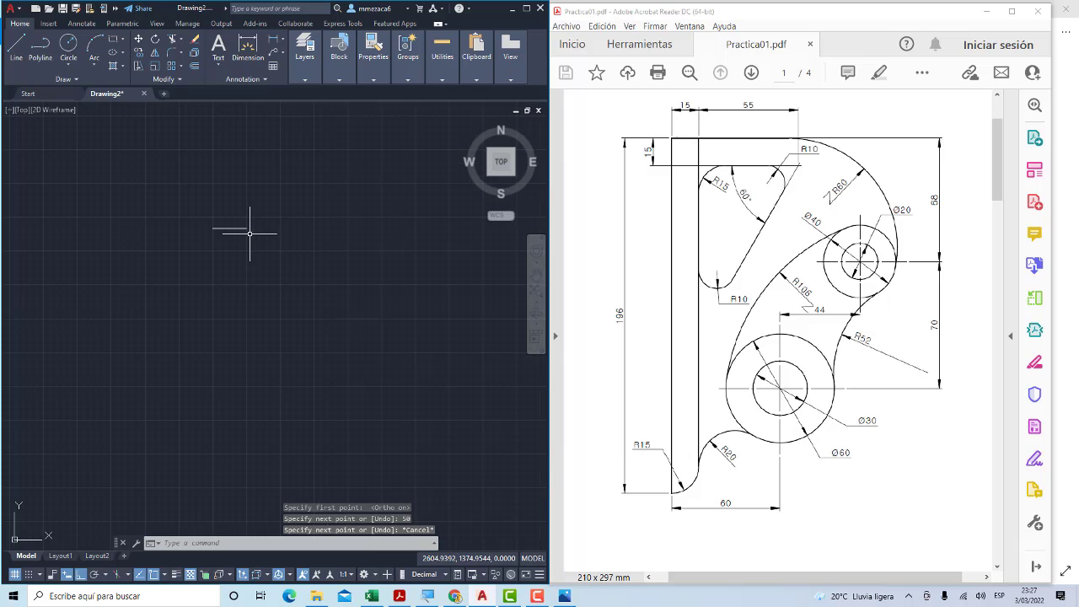
Window-select the stray test line and delete it
scroll(248, 231, "down", 3)
scroll(220, 236, "up", 2)
scroll(278, 222, "down", 2)
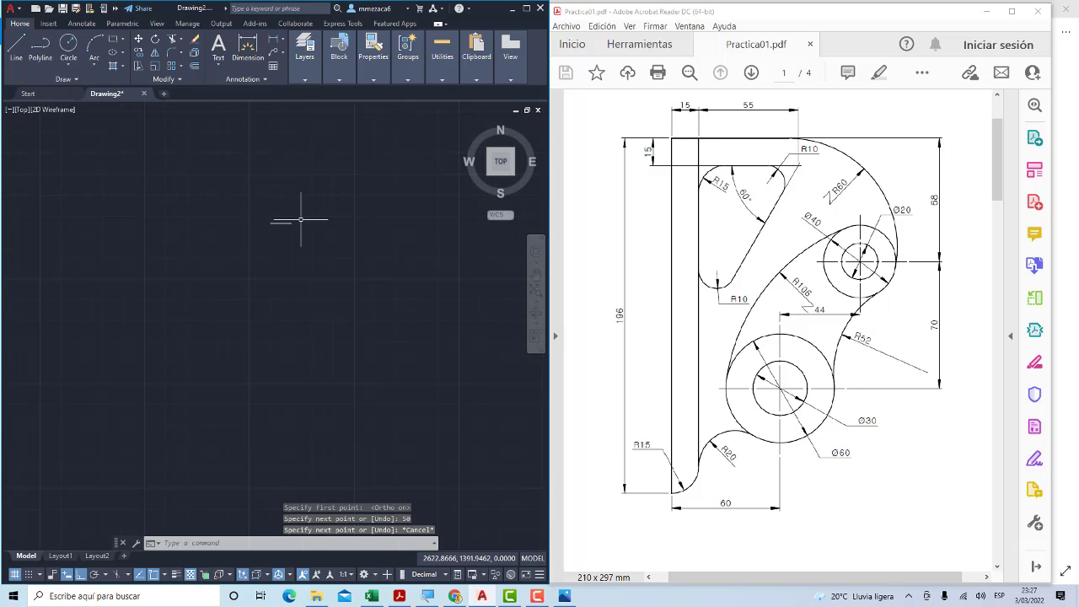
scroll(295, 210, "down", 3)
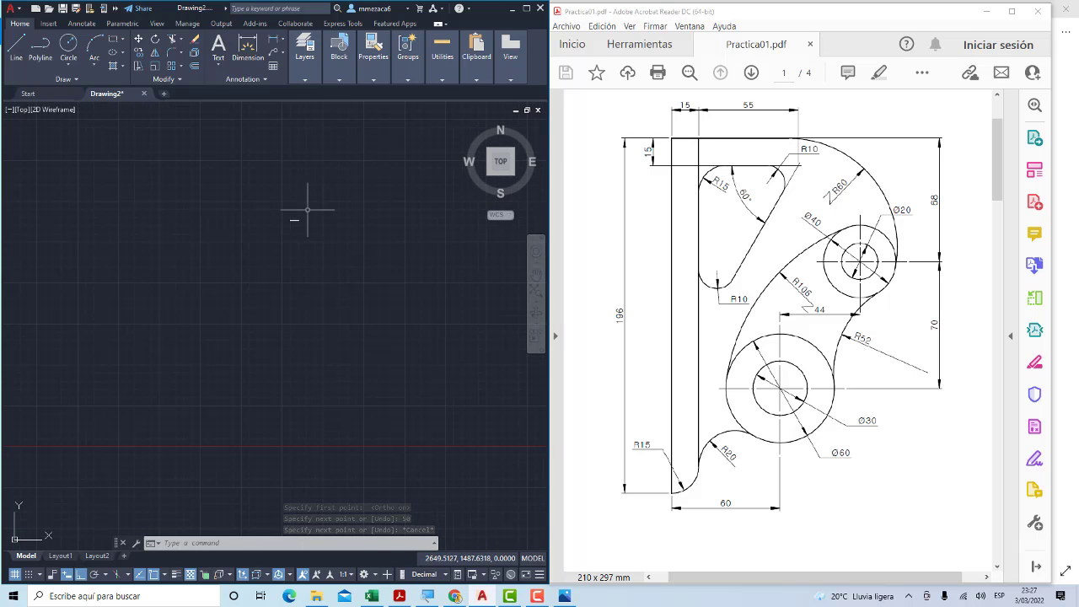
scroll(300, 219, "up", 5)
scroll(185, 253, "up", 3)
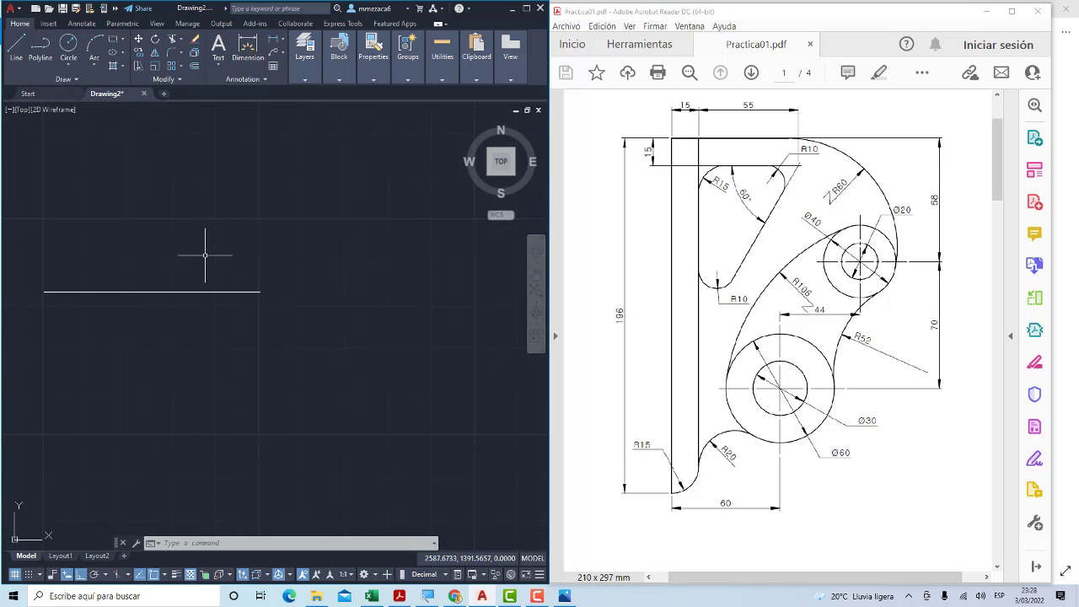
middle_click_drag(205, 254, 325, 248)
scroll(296, 241, "down", 2)
scroll(292, 244, "down", 2)
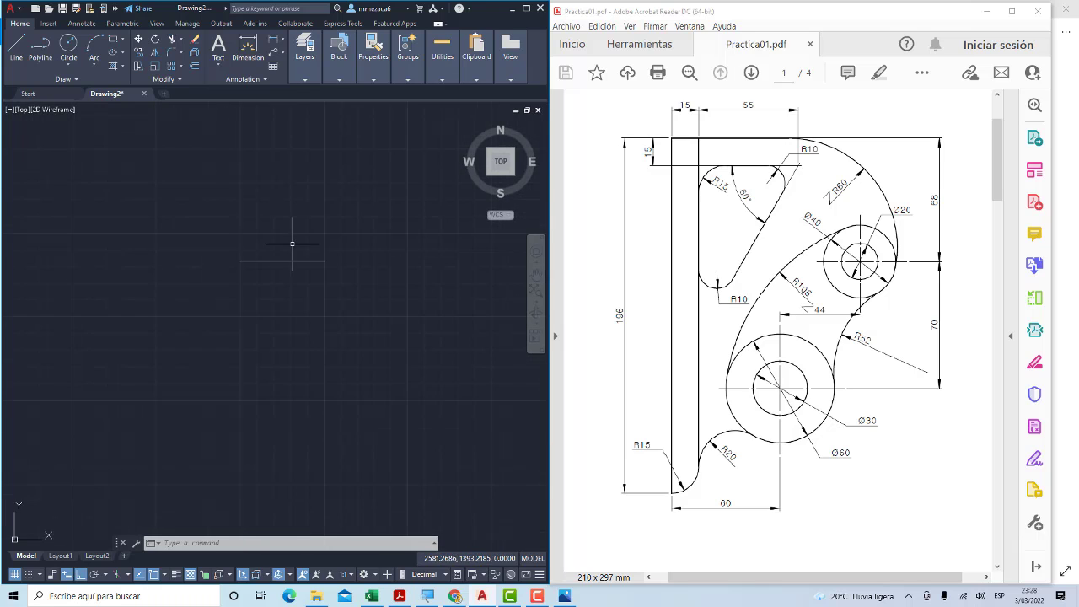
scroll(284, 248, "up", 2)
scroll(282, 249, "down", 2)
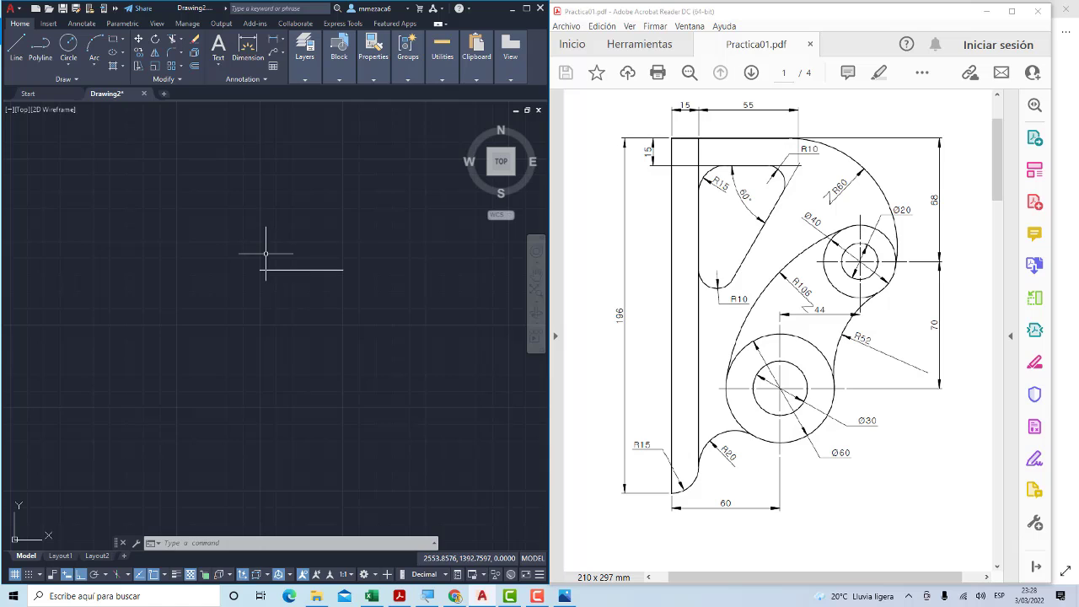
scroll(321, 284, "up", 2)
scroll(313, 224, "down", 2)
scroll(301, 228, "up", 2)
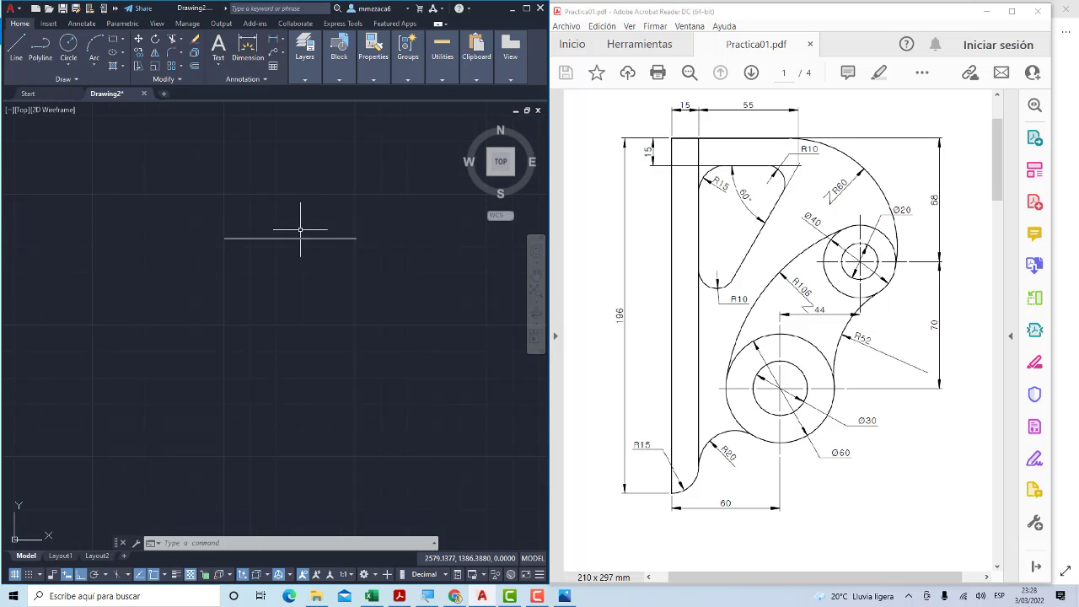
scroll(405, 211, "up", 3)
scroll(216, 248, "down", 1)
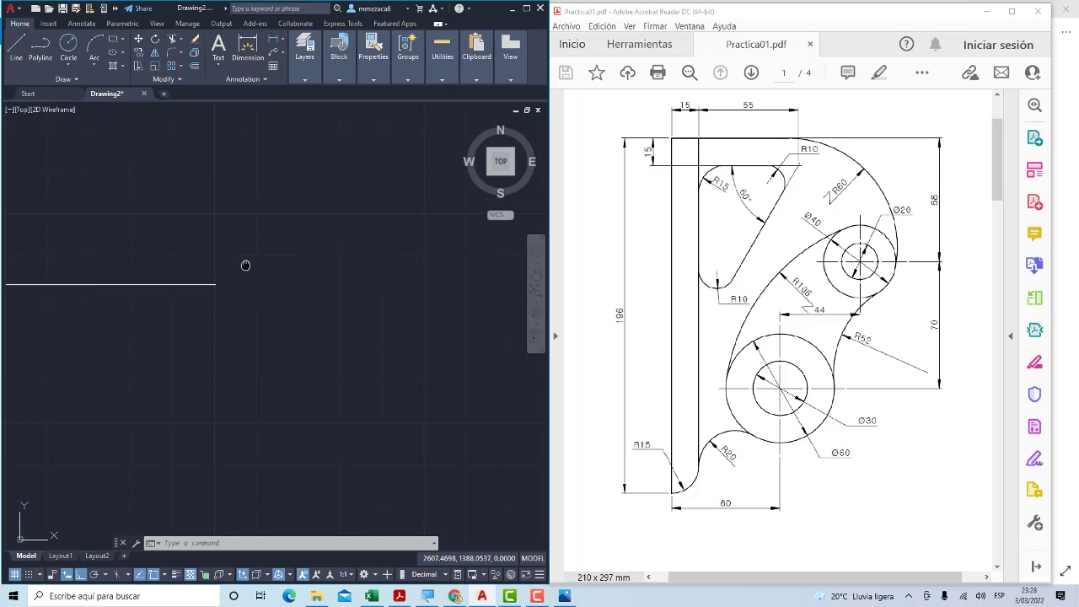
scroll(295, 224, "down", 2)
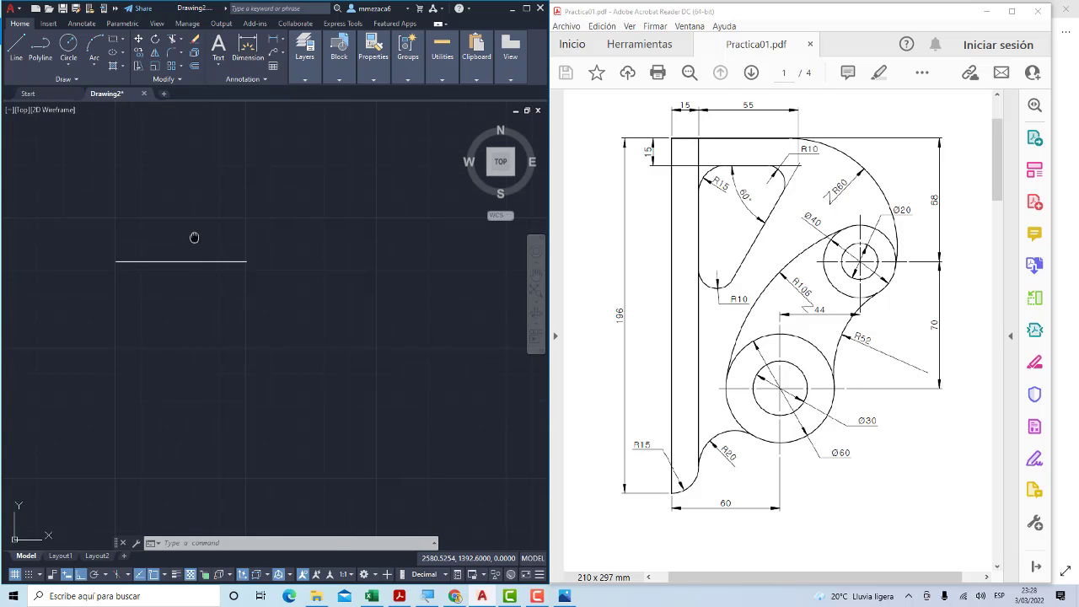
middle_click_drag(193, 238, 286, 205)
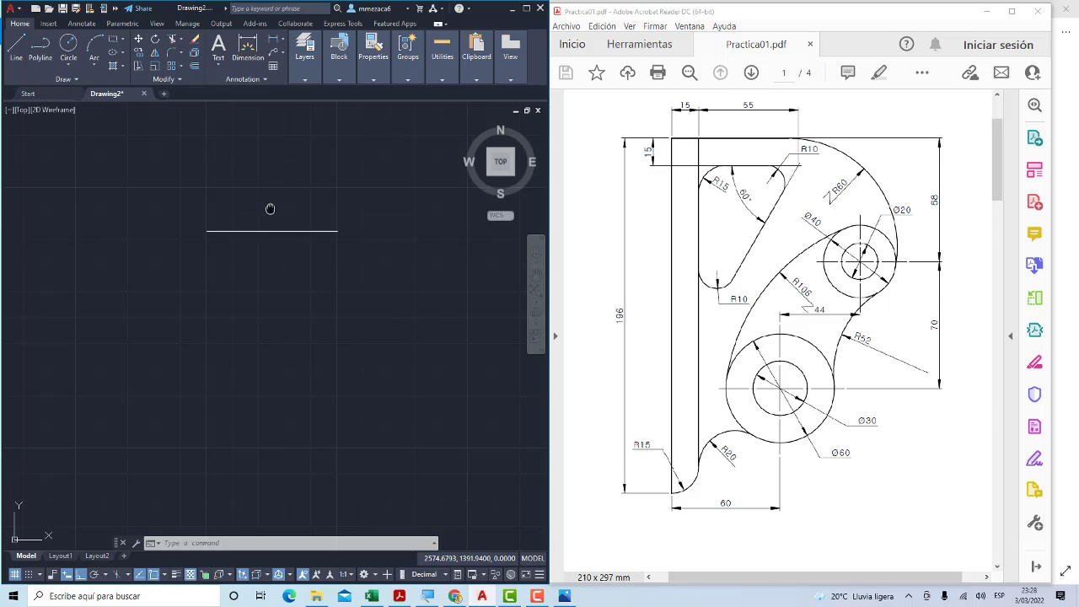
mouse_move(270, 208)
middle_mouse_down()
mouse_move(292, 171)
mouse_move(292, 270)
mouse_move(236, 188)
mouse_move(288, 245)
mouse_move(288, 230)
middle_mouse_up()
left_click(150, 207)
left_click(341, 295)
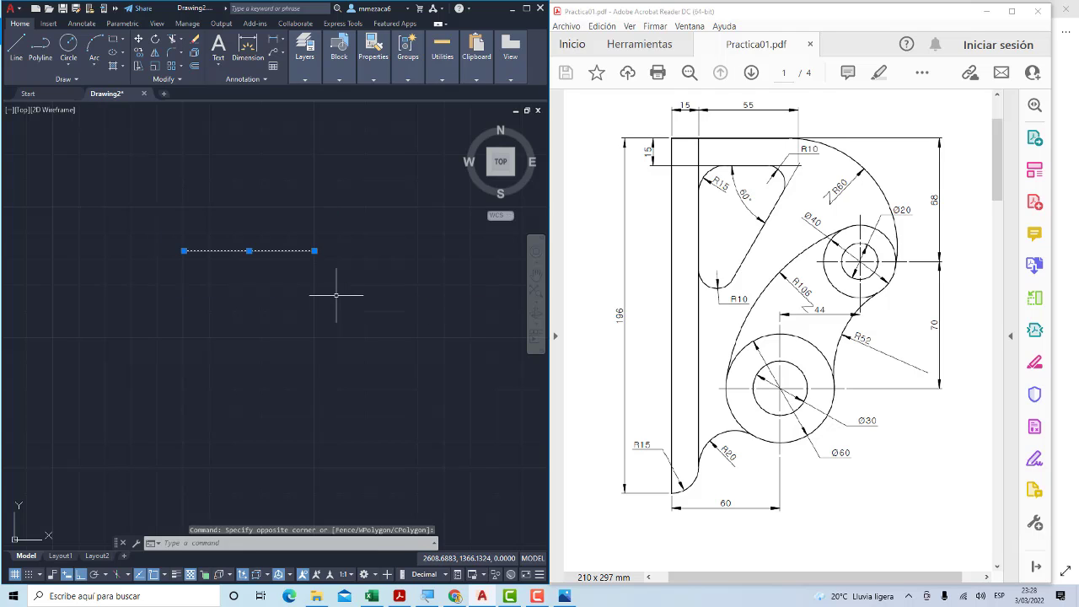
key("Delete")
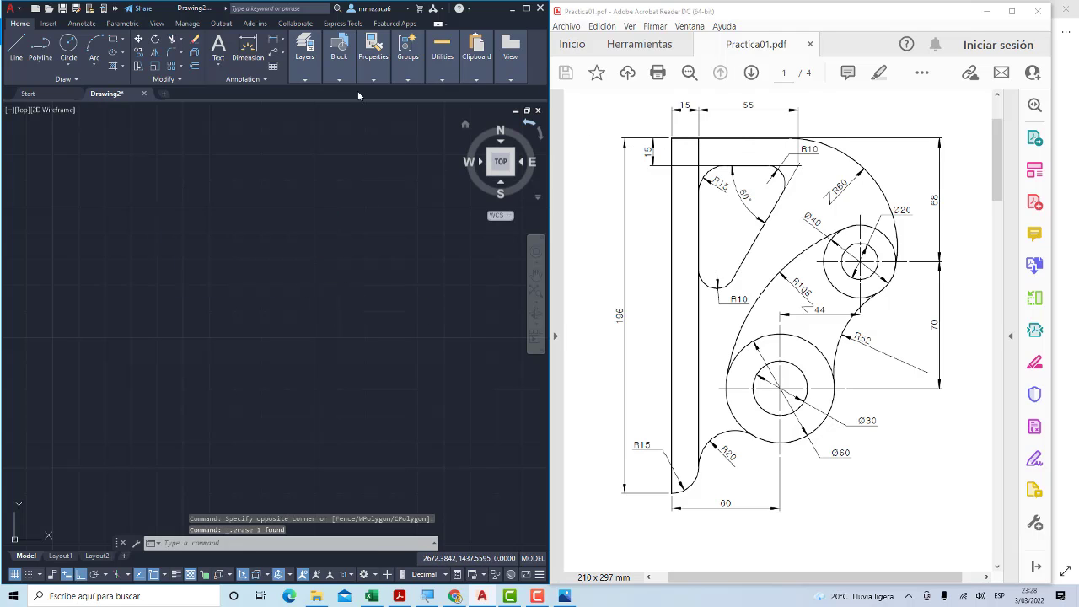
Start the Line command from the Draw panel to begin the bracket outline
left_click(16, 47)
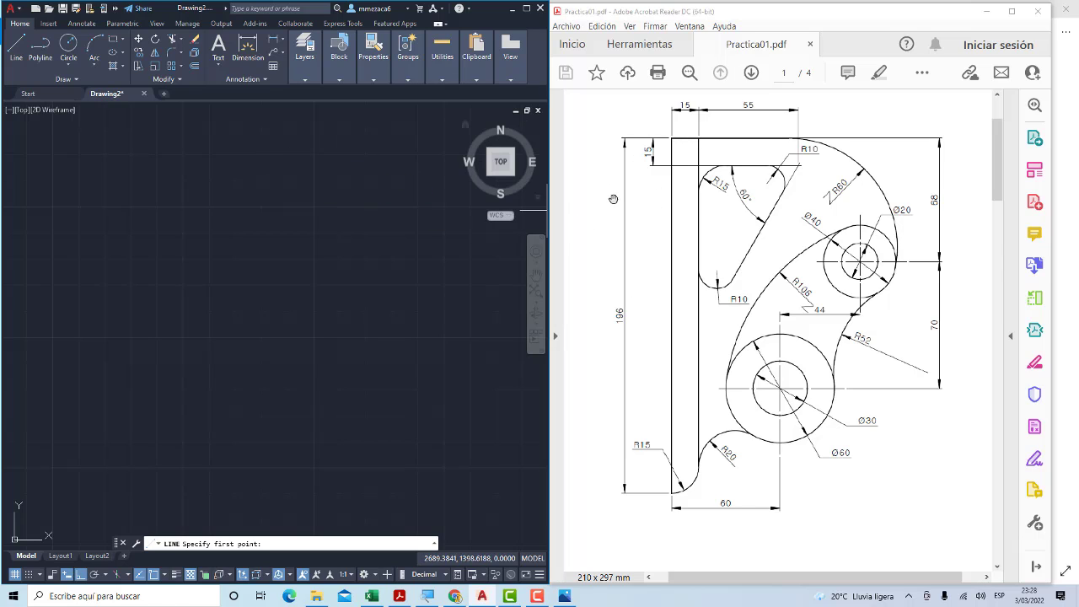
From a picked start corner, draw a 15-unit horizontal edge and a 196-unit vertical side
left_click(276, 205)
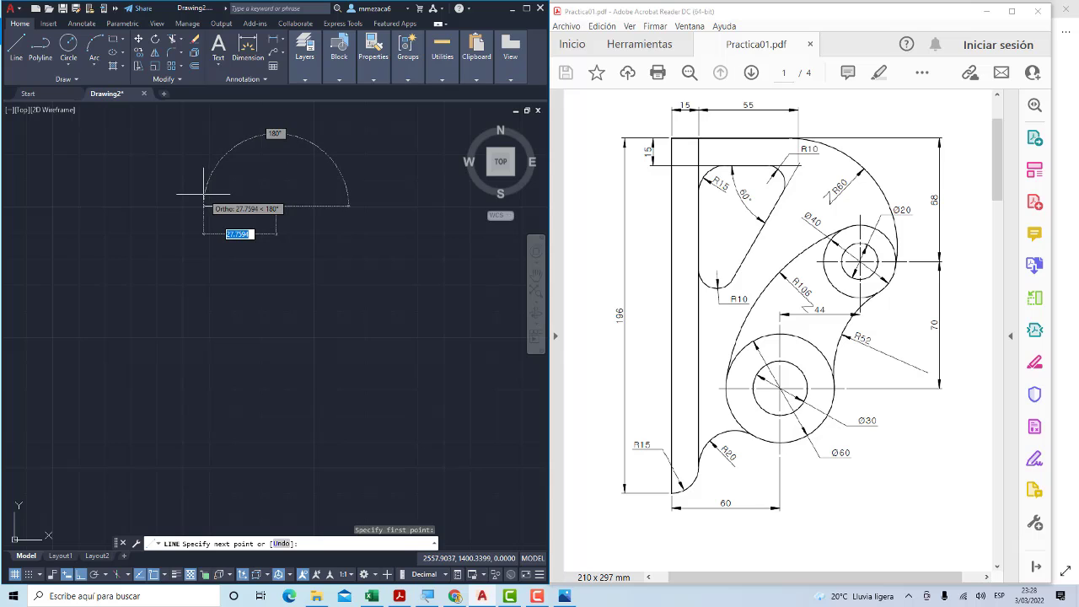
type("15")
key("Return")
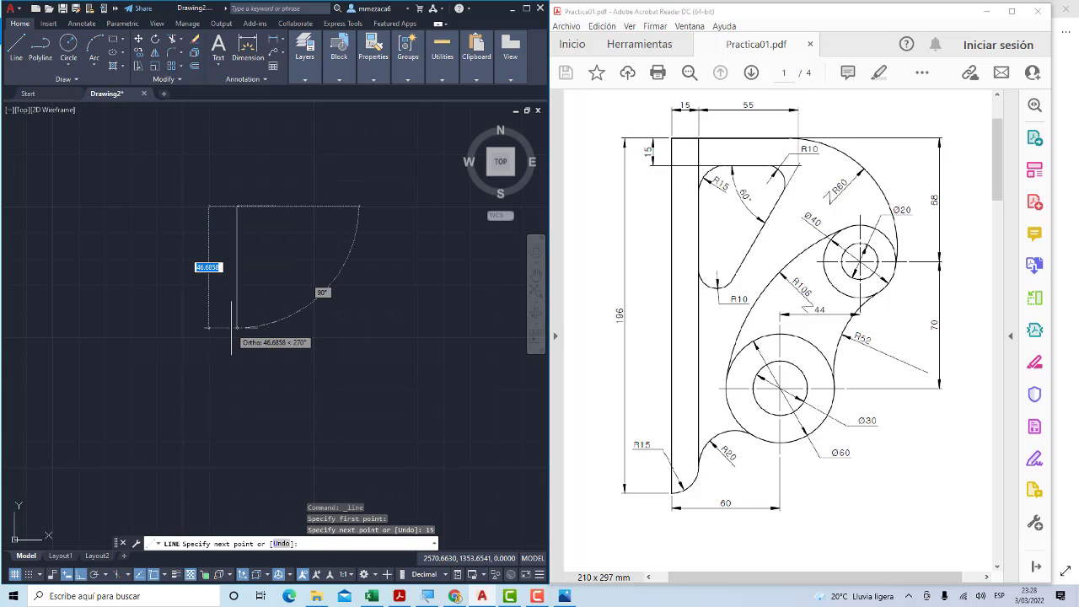
type("196")
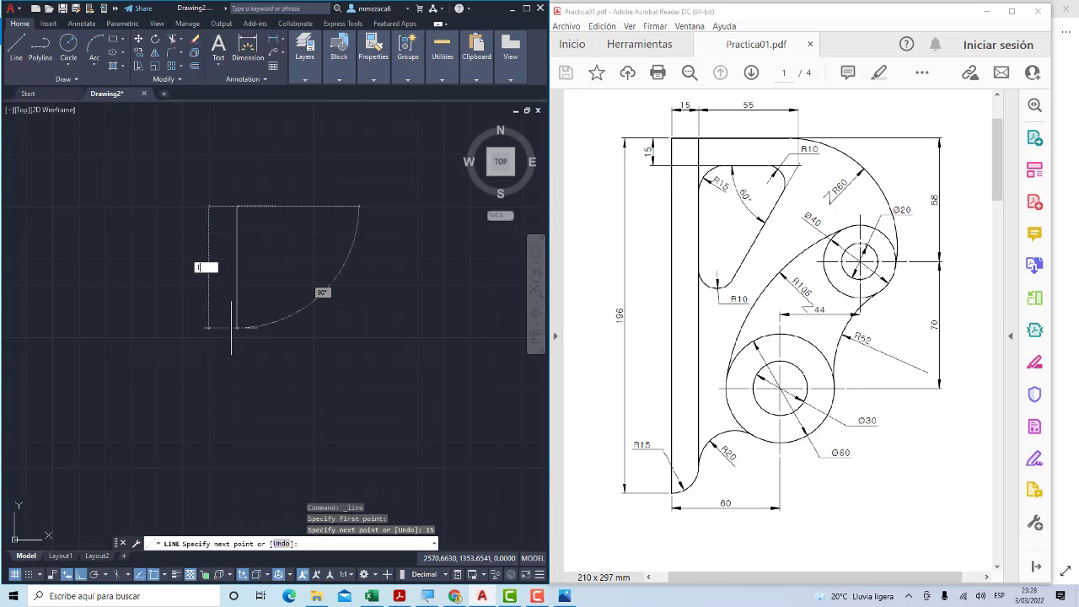
key("Return")
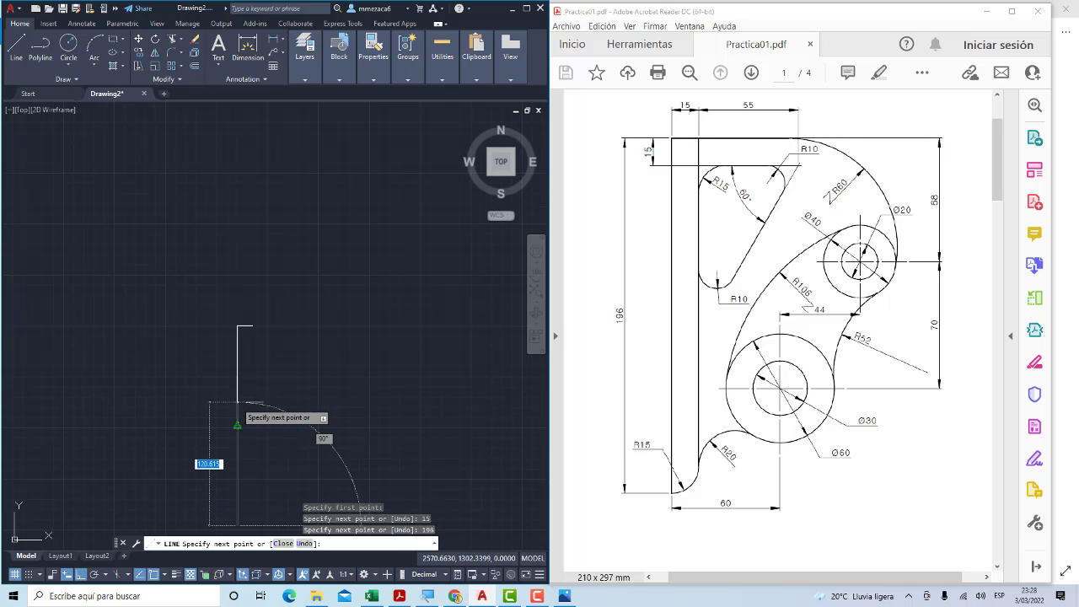
Add the 15-unit bottom edge and close the rectangle back at its starting corner
scroll(278, 362, "down", 2)
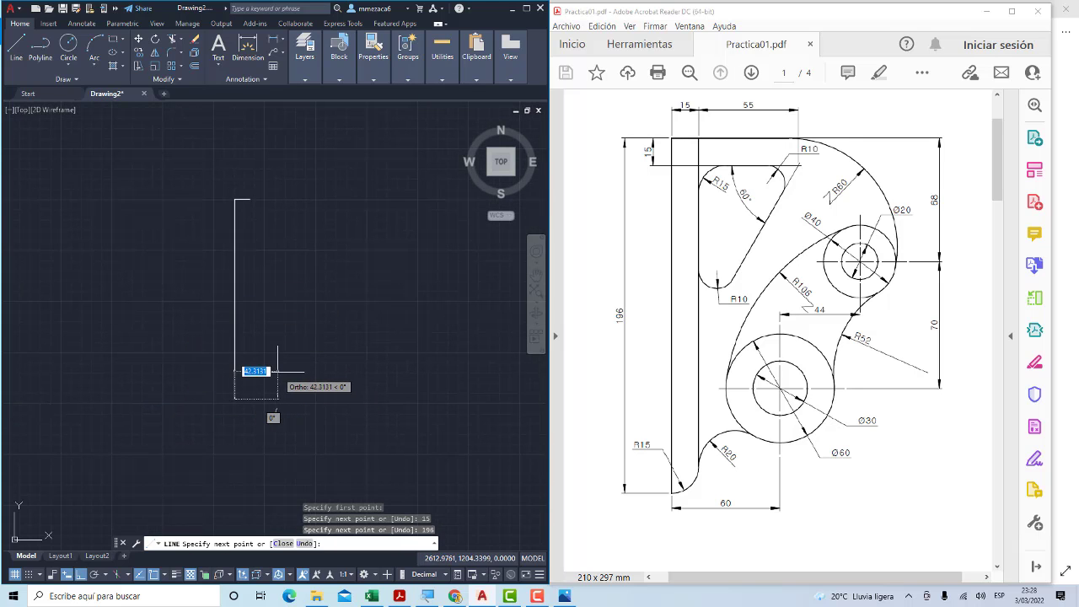
type("1")
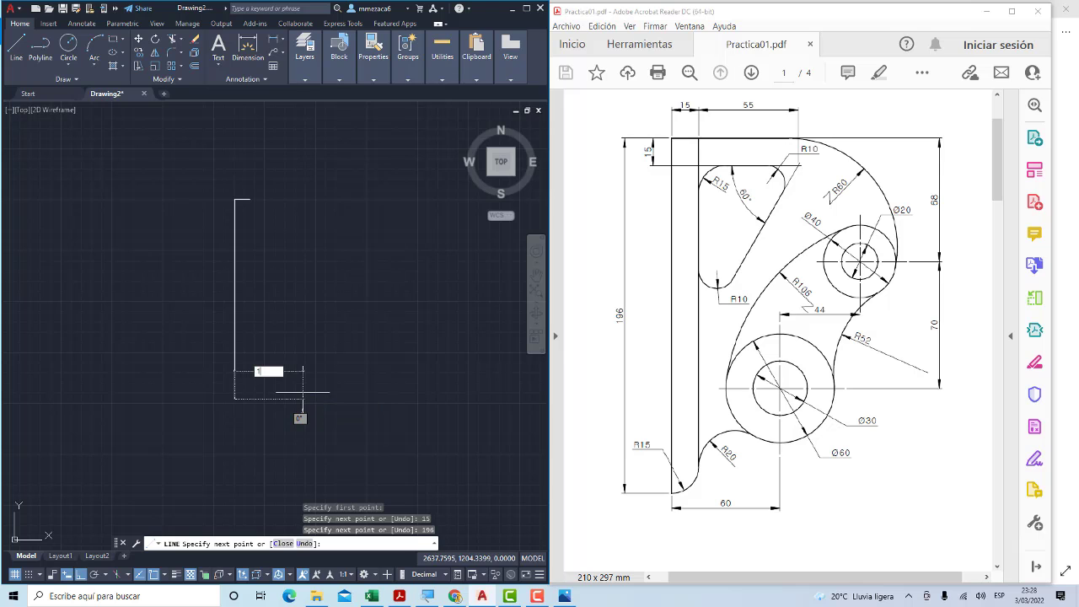
type("5")
key("Return")
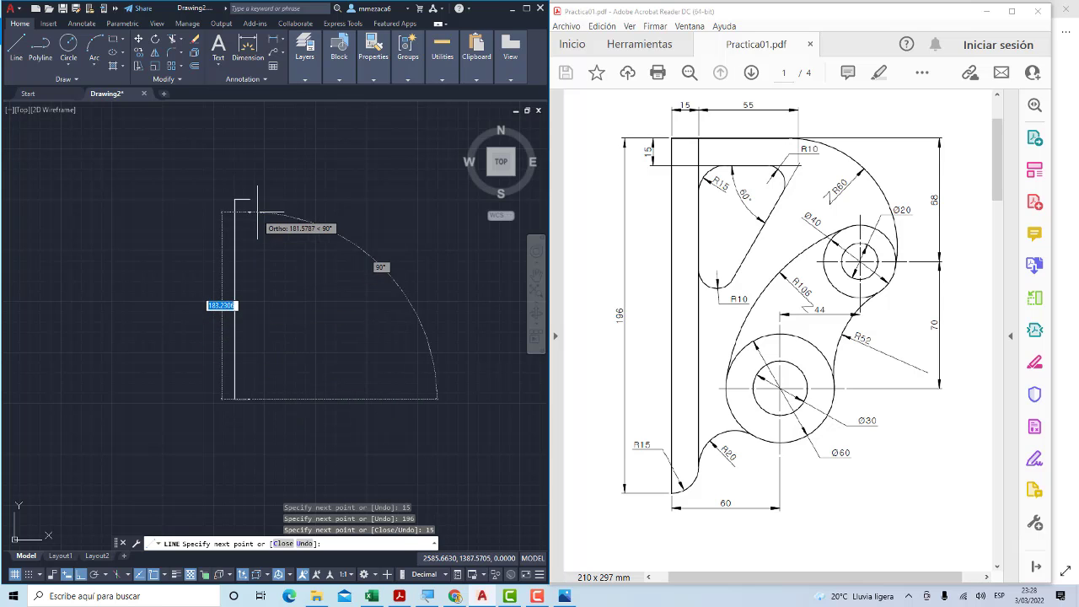
left_click(235, 200)
key("Escape")
scroll(276, 323, "up", 3)
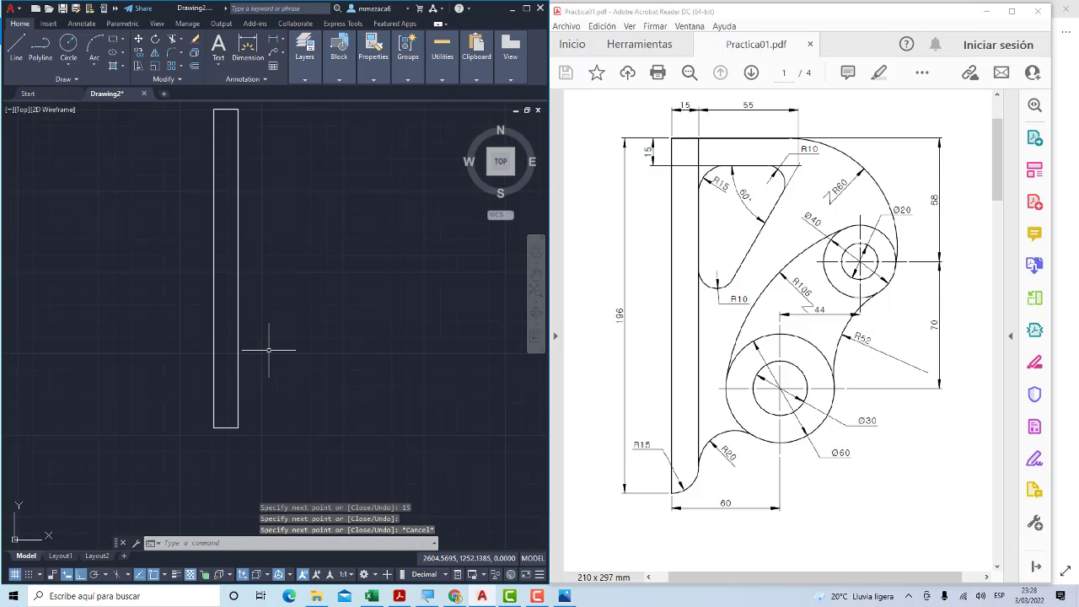
scroll(245, 270, "down", 4)
scroll(254, 268, "up", 3)
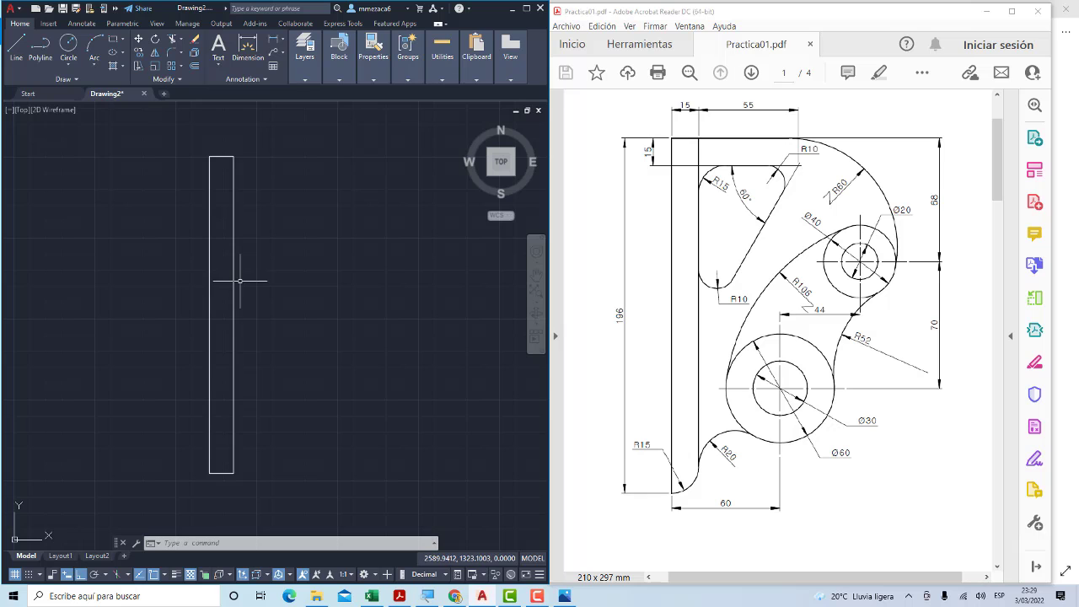
middle_click_drag(233, 273, 231, 270)
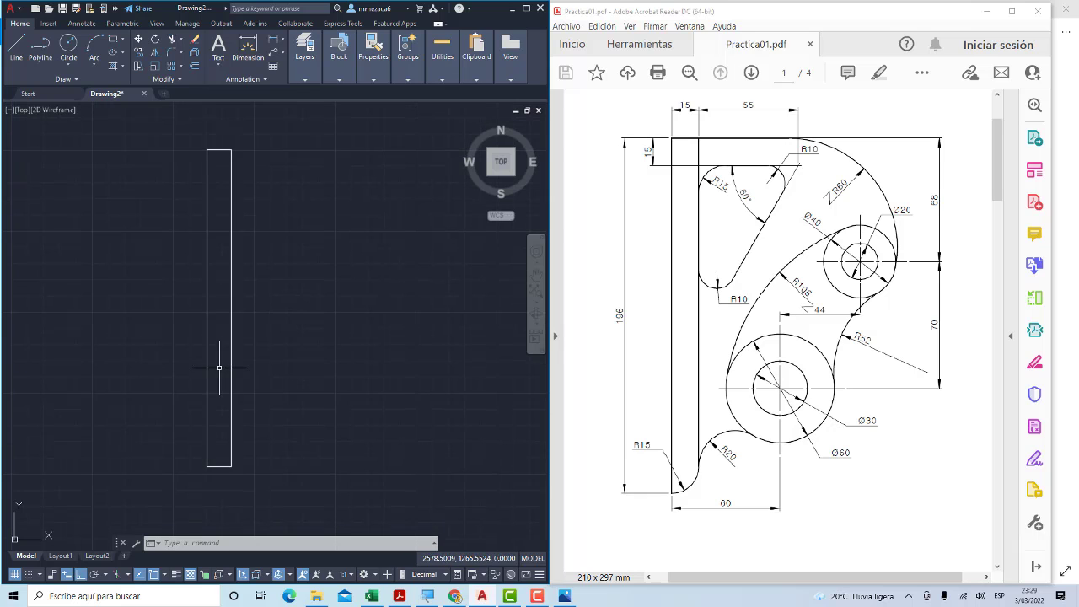
scroll(228, 337, "up", 2)
scroll(239, 382, "up", 1)
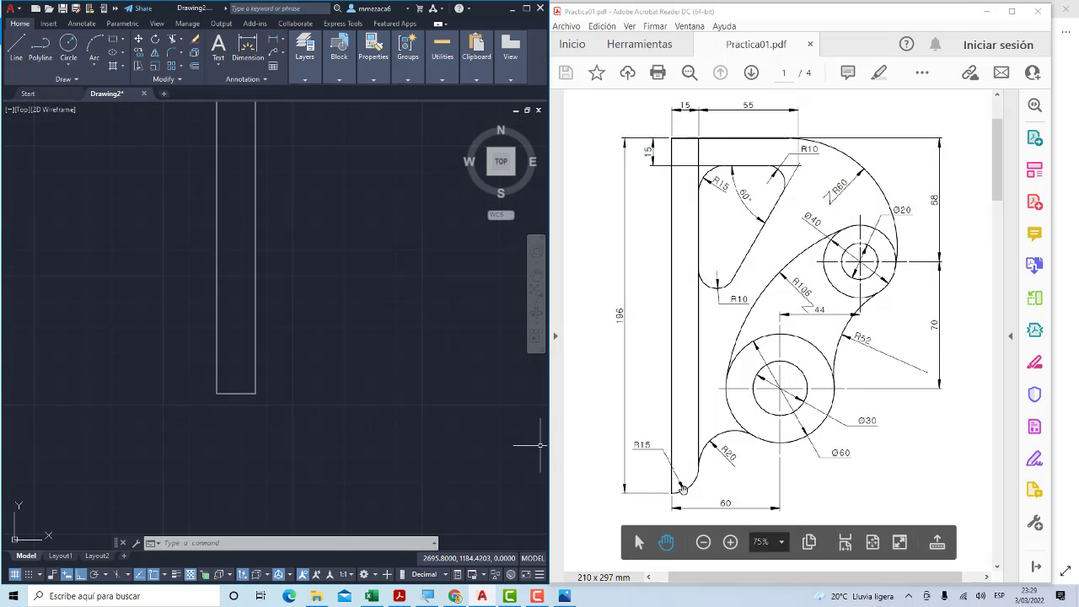
mouse_move(759, 379)
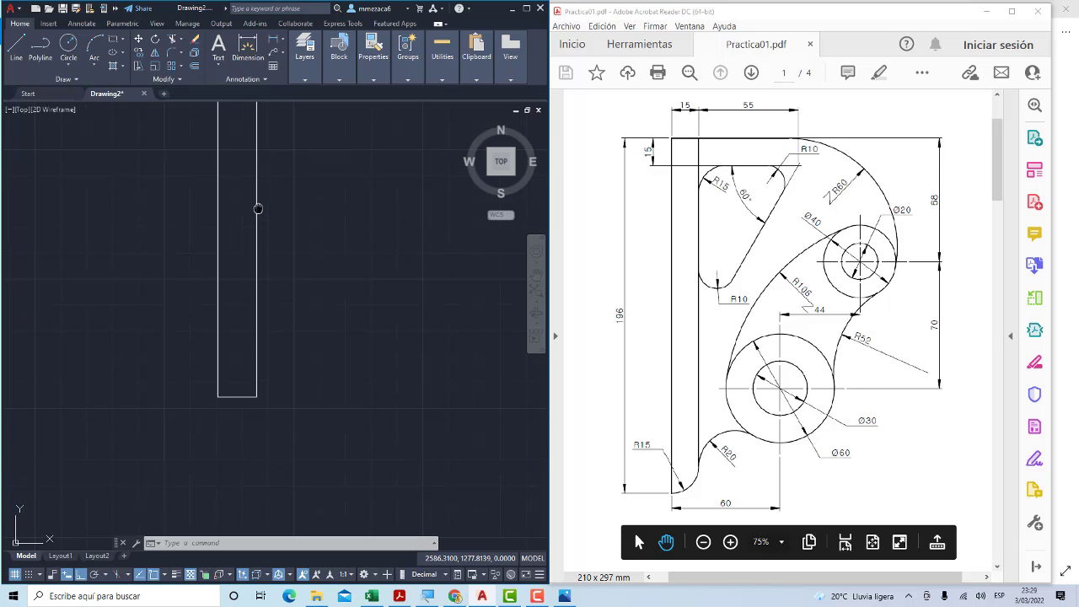
scroll(281, 289, "up", 2)
middle_click_drag(282, 284, 306, 272)
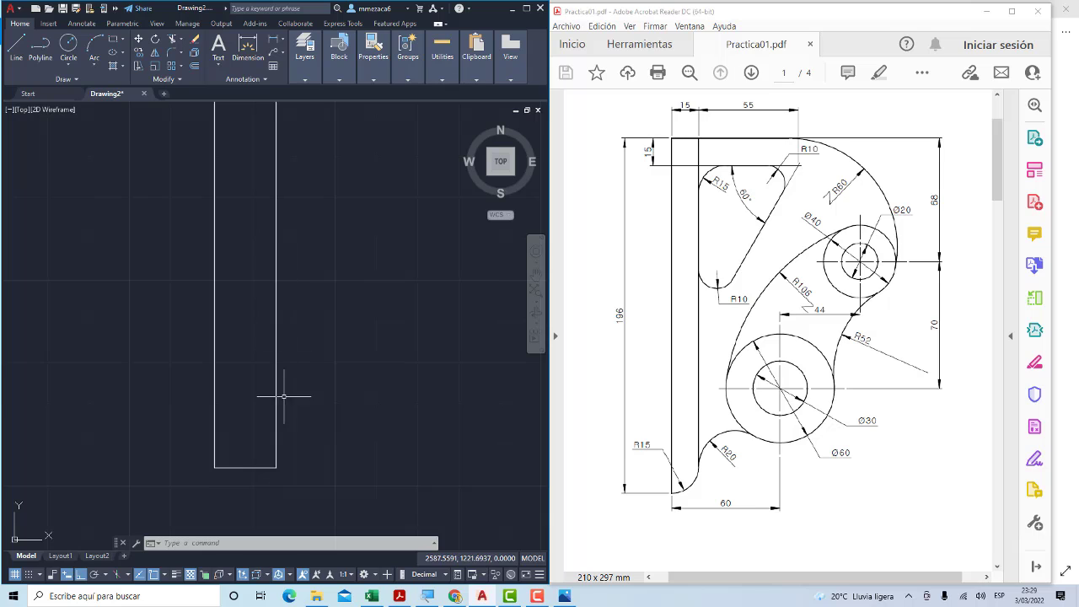
middle_click_drag(289, 392, 290, 332)
scroll(284, 405, "up", 2)
mouse_move(284, 414)
middle_mouse_down()
mouse_move(289, 373)
mouse_move(304, 369)
middle_mouse_up()
type("F")
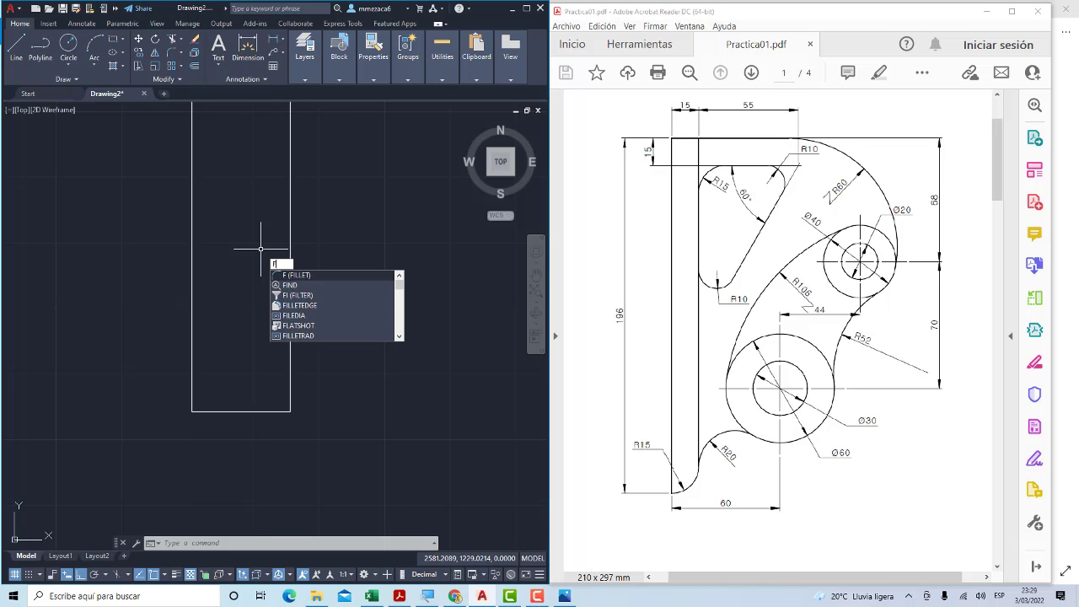
Fillet the corner between the rectangle's right and bottom edges with radius 15
key("Return")
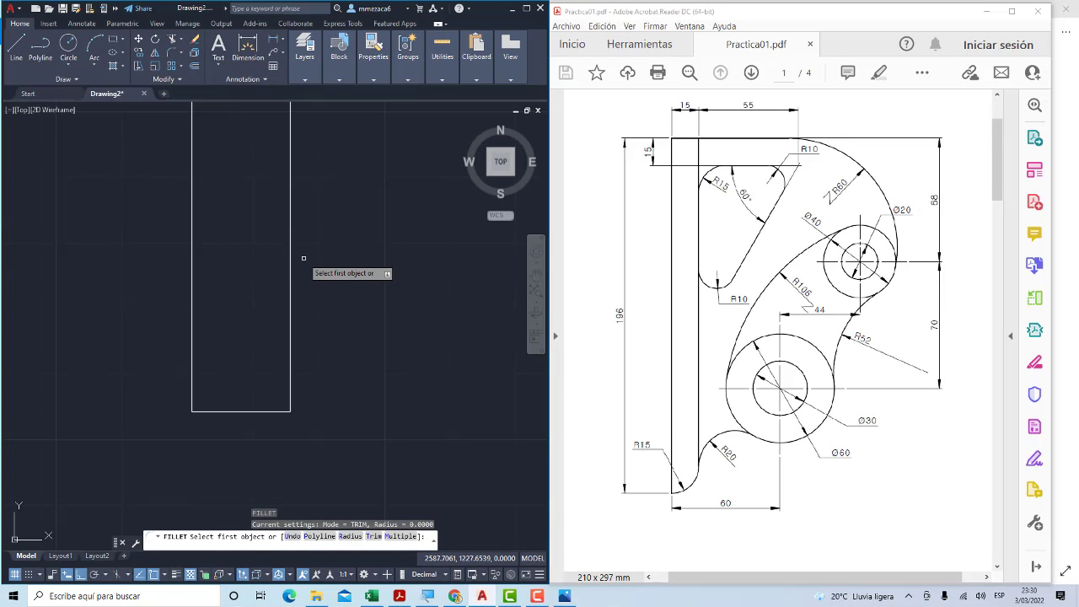
key("Down")
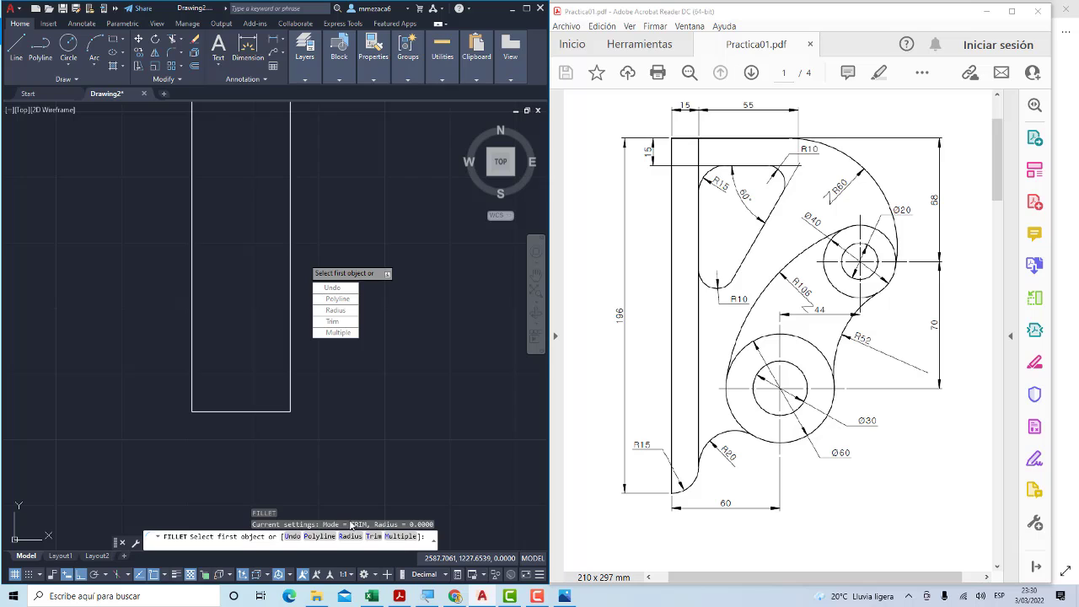
left_click(334, 310)
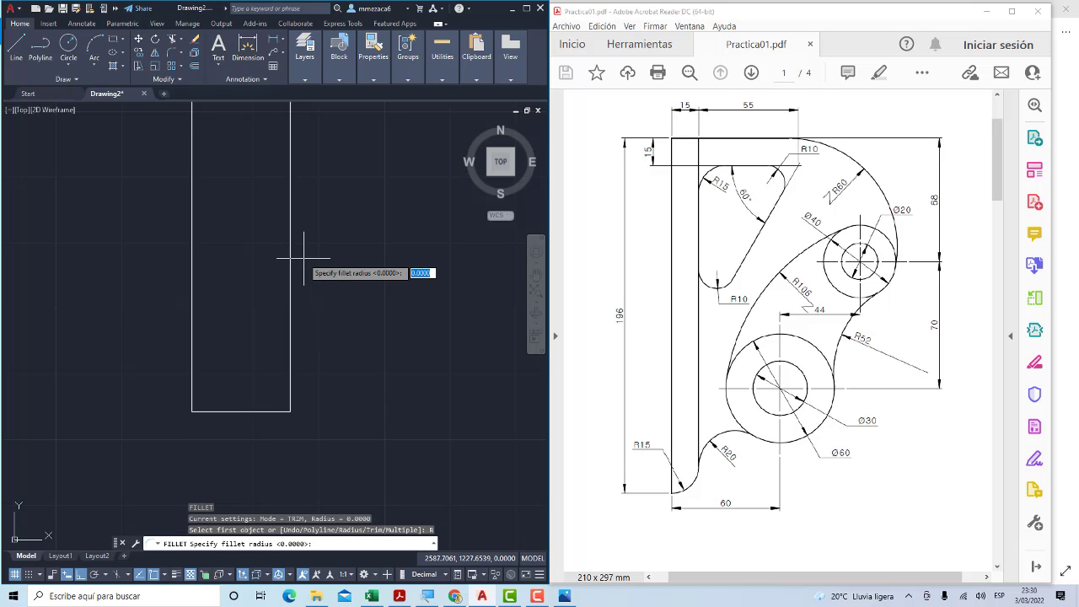
type("15")
key("Return")
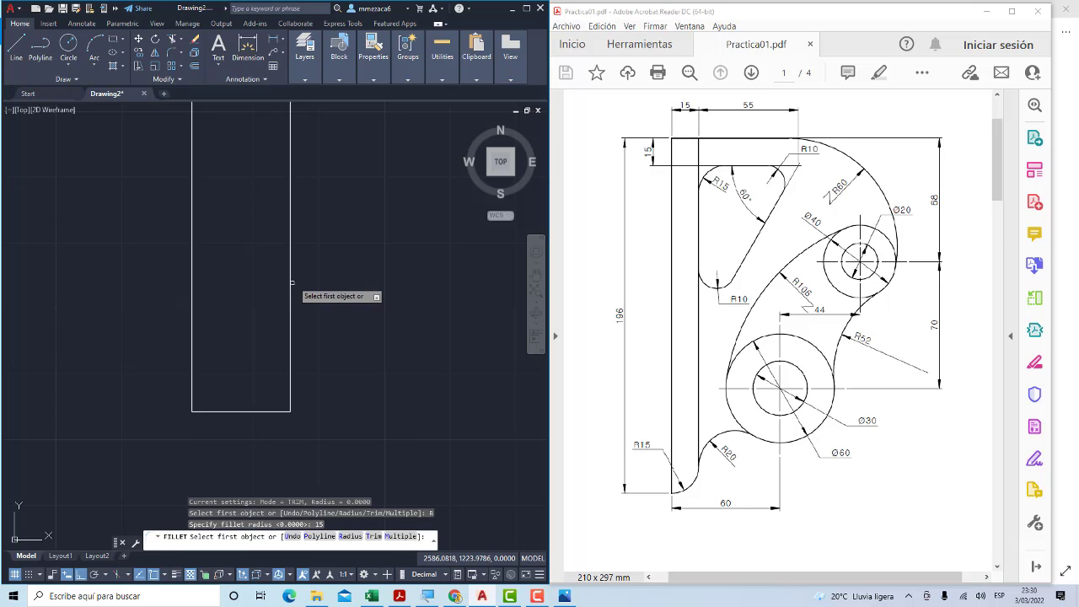
left_click(292, 385)
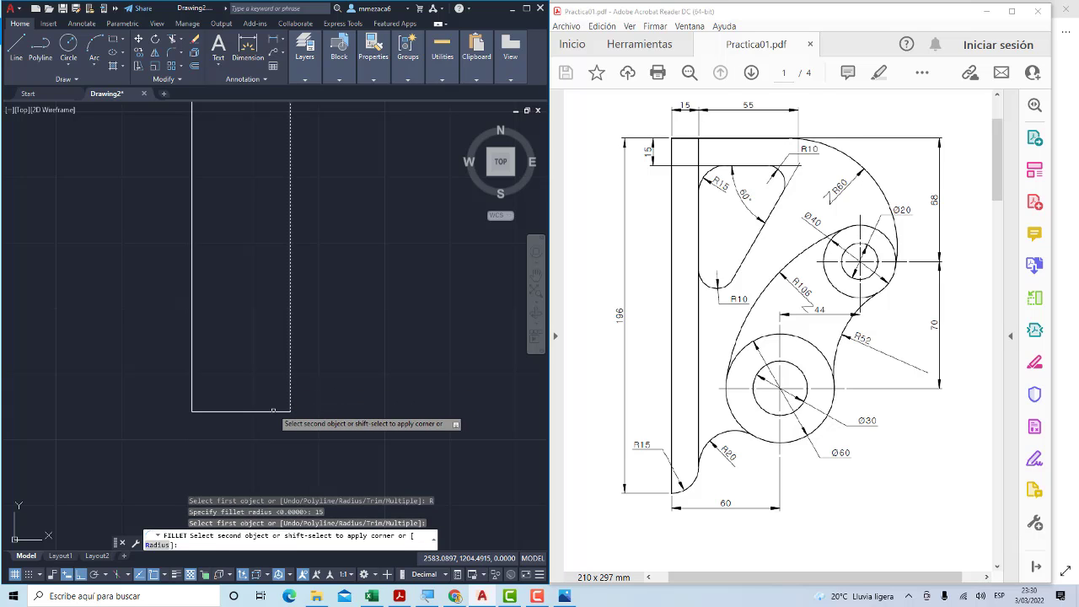
left_click(281, 411)
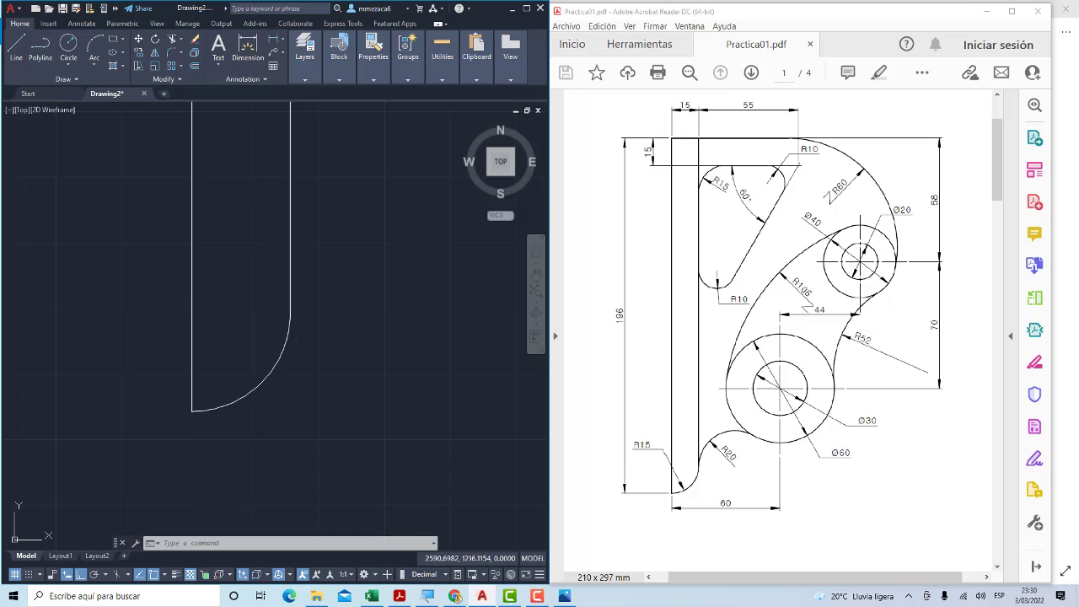
scroll(328, 297, "down", 4)
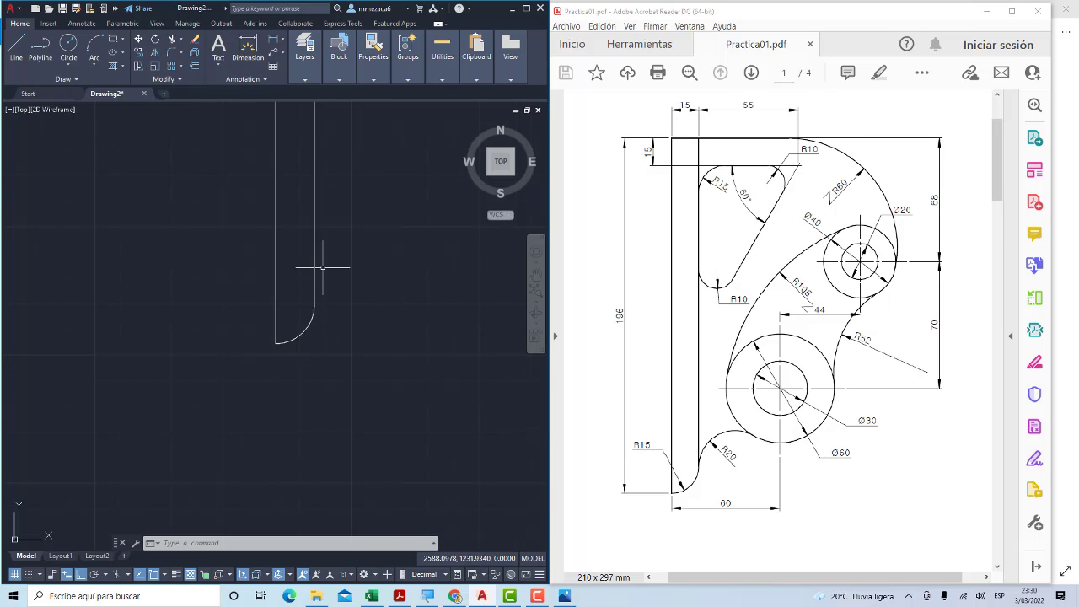
mouse_move(322, 267)
middle_mouse_down()
mouse_move(328, 281)
mouse_move(261, 386)
middle_mouse_up()
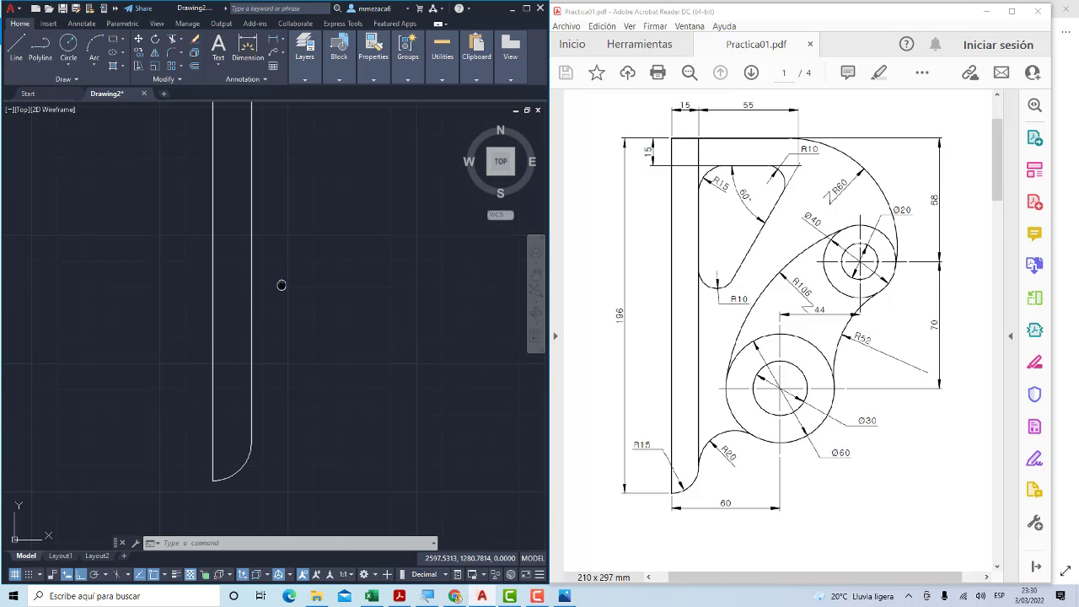
Draw a 55-unit horizontal line to the right from the rectangle's top-right corner
mouse_move(282, 285)
middle_mouse_down()
mouse_move(320, 300)
mouse_move(298, 294)
mouse_move(313, 335)
mouse_move(289, 309)
mouse_move(315, 376)
middle_mouse_up()
mouse_move(355, 244)
middle_mouse_down()
mouse_move(301, 287)
mouse_move(305, 337)
mouse_move(342, 243)
mouse_move(278, 214)
mouse_move(417, 287)
mouse_move(400, 253)
mouse_move(347, 272)
middle_mouse_up()
left_click(16, 47)
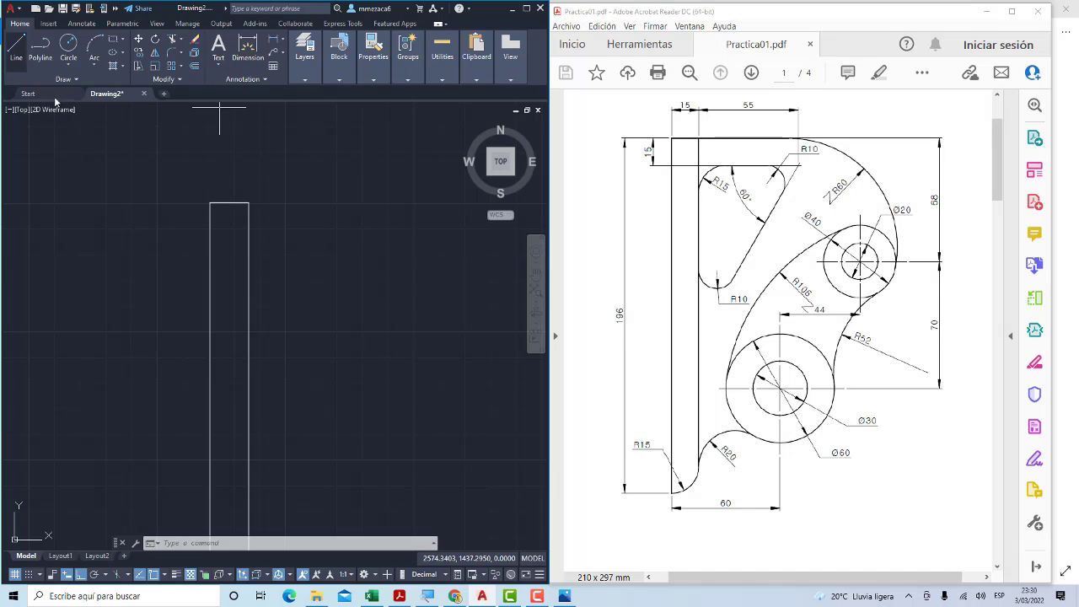
left_click(248, 204)
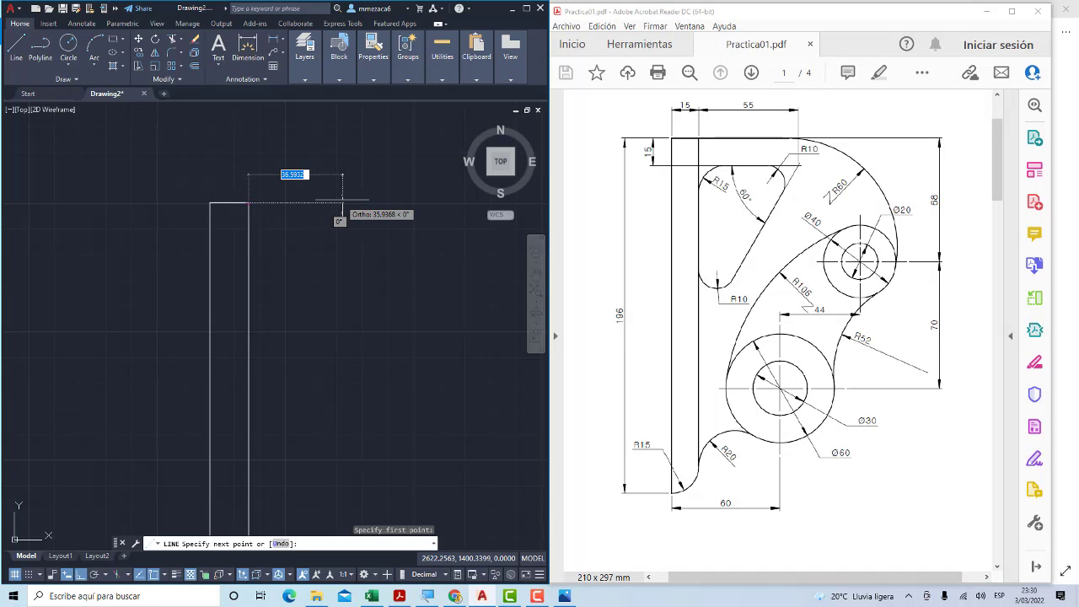
type("55")
key("Return")
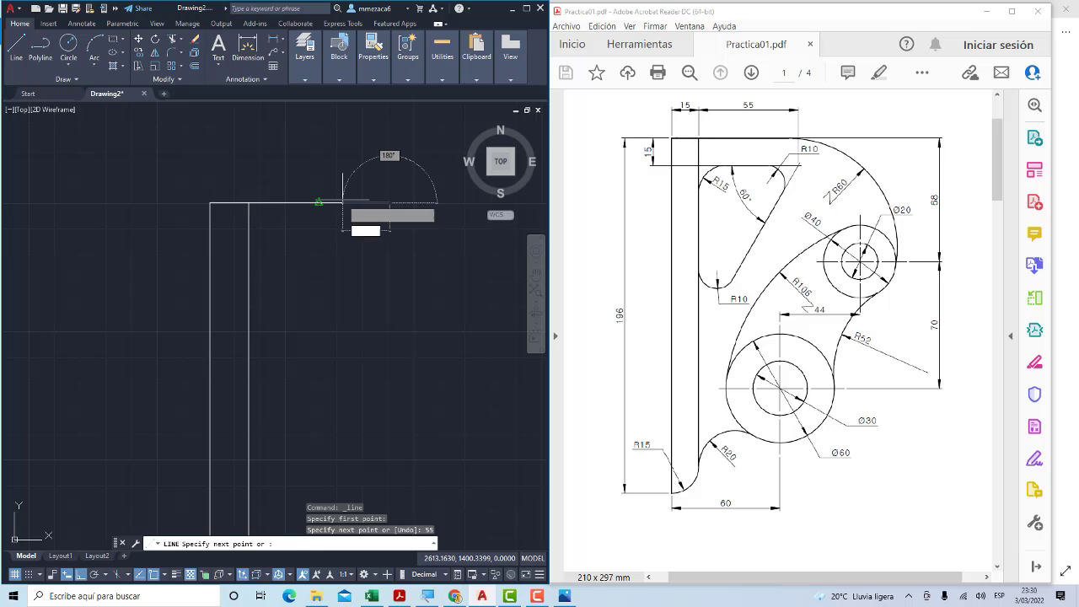
key("Escape")
scroll(343, 205, "down", 3)
scroll(349, 234, "up", 1)
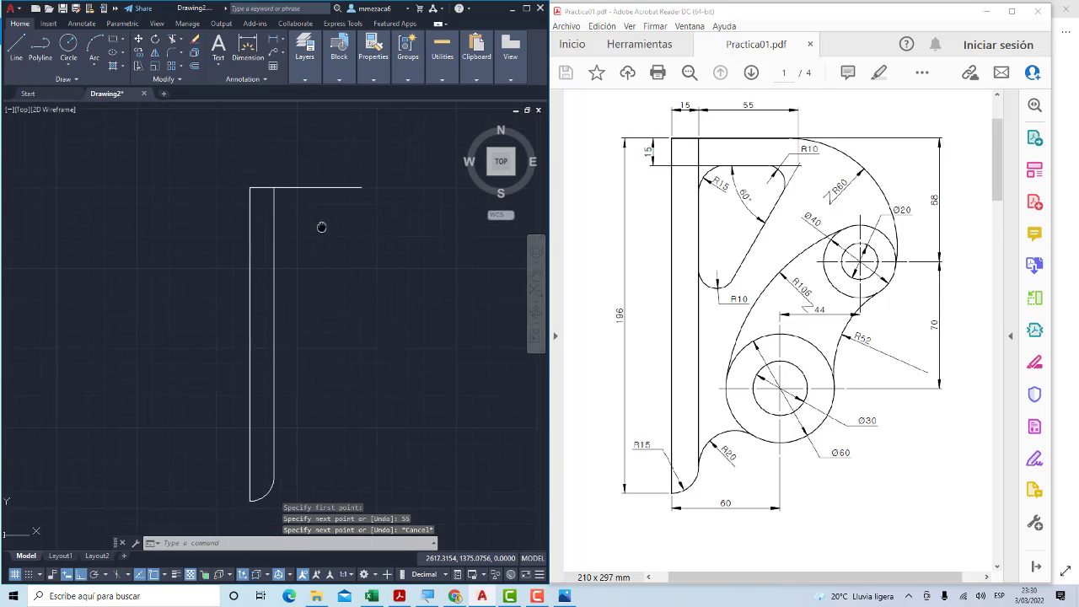
middle_click_drag(321, 229, 301, 219)
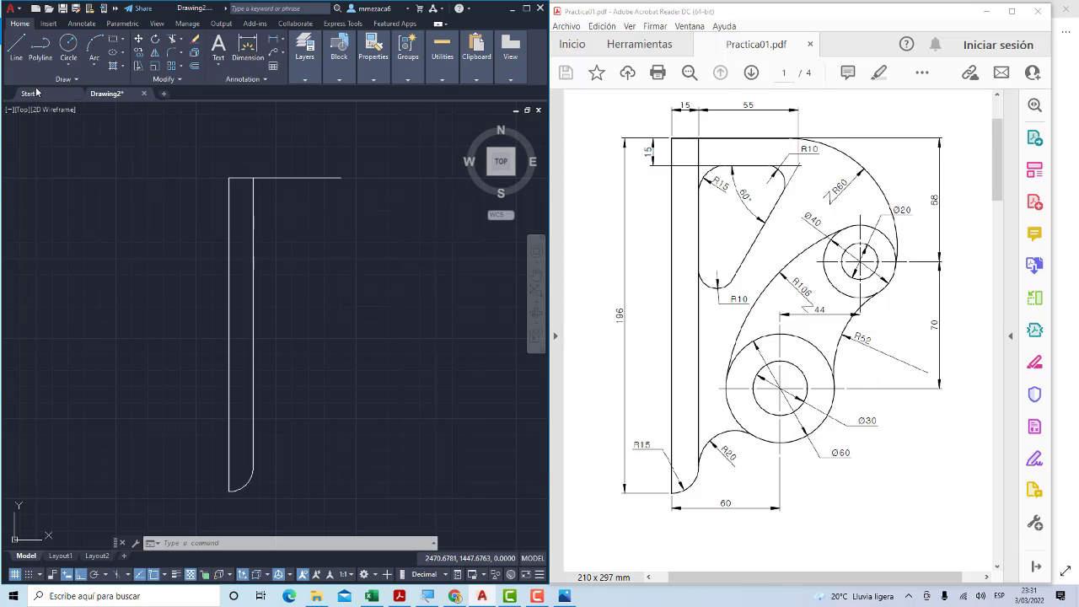
Draw a 60-unit horizontal line to the right from the fillet arc's lower end
left_click(16, 51)
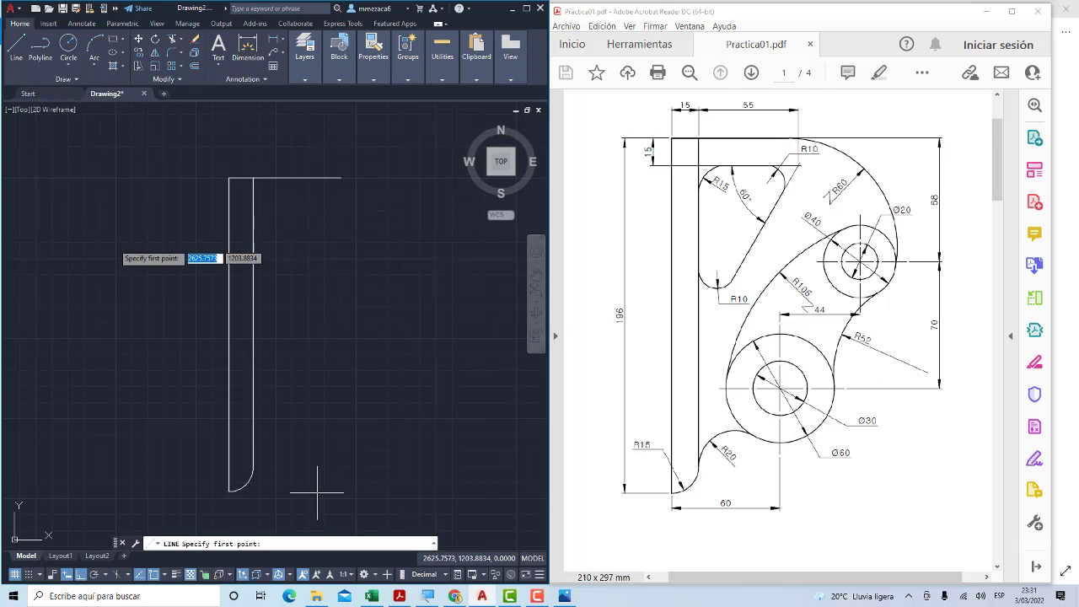
left_click(228, 490)
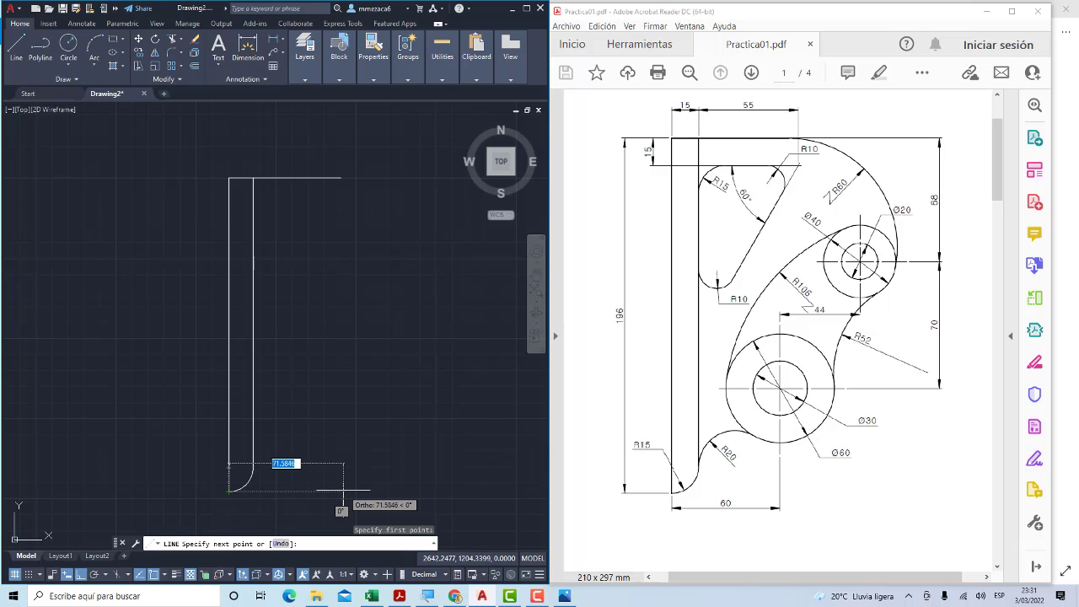
type("60")
key("Return")
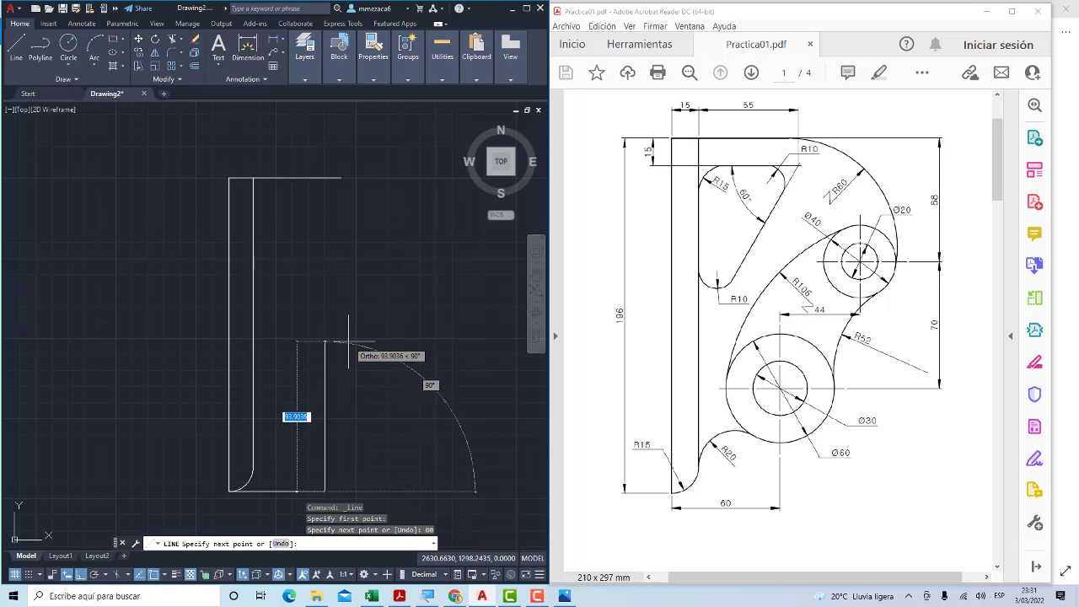
key("Escape")
middle_click_drag(356, 378, 336, 365)
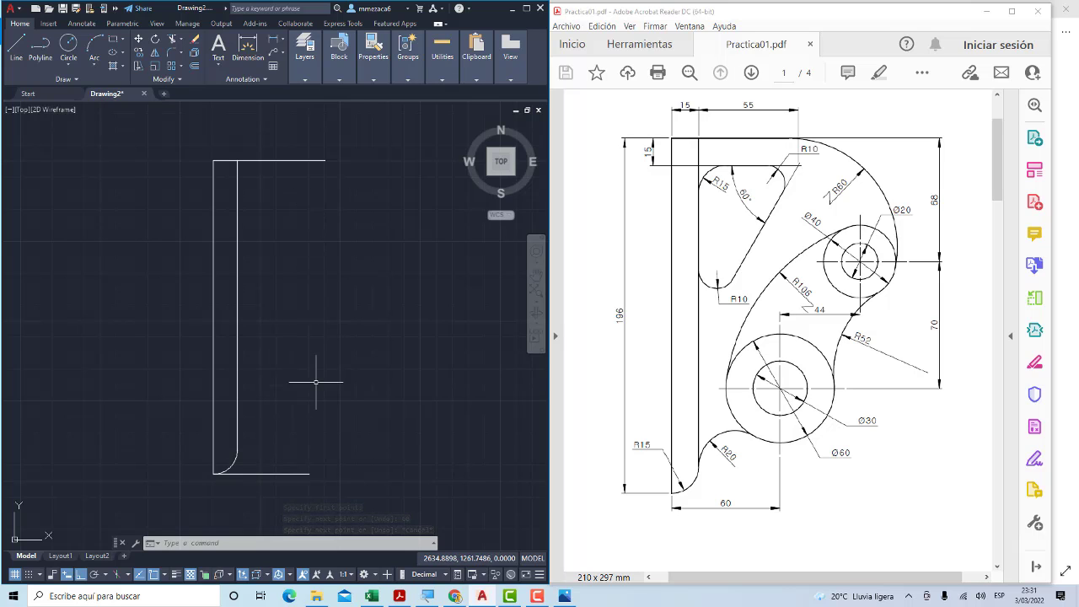
middle_click_drag(316, 382, 312, 354)
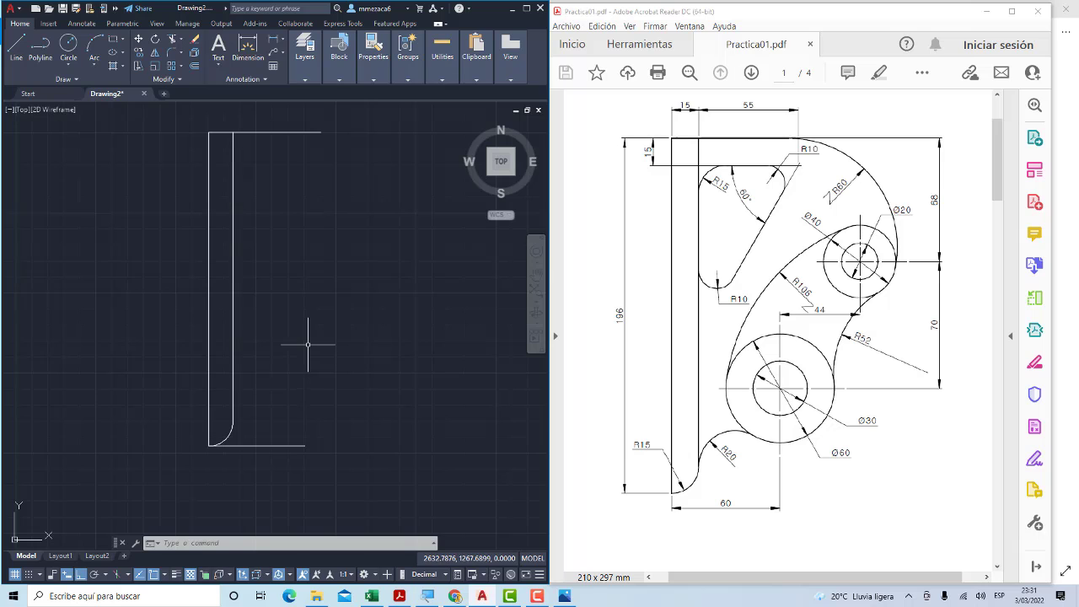
scroll(281, 325, "up", 2)
Use QuickCalc to work out 196−68−70 = 58 for the vertical line length
scroll(281, 320, "down", 2)
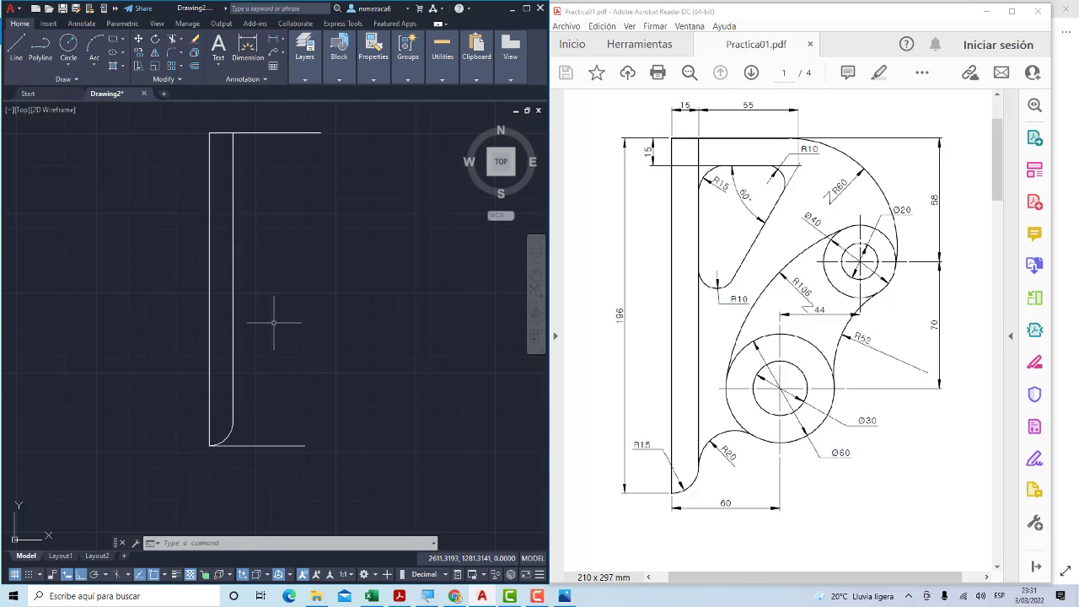
middle_click_drag(265, 314, 231, 301)
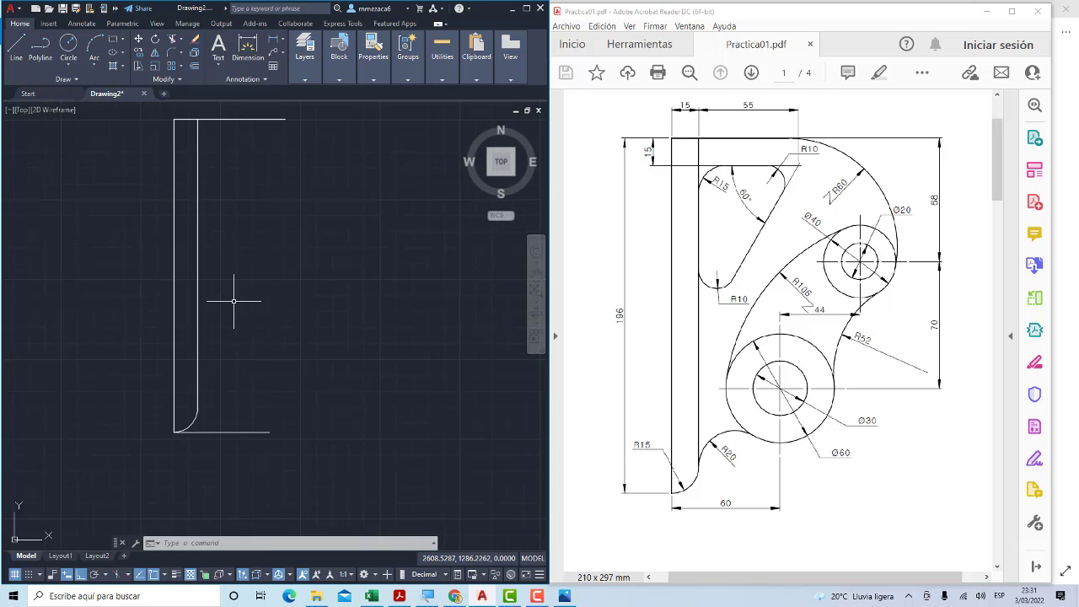
type("clc")
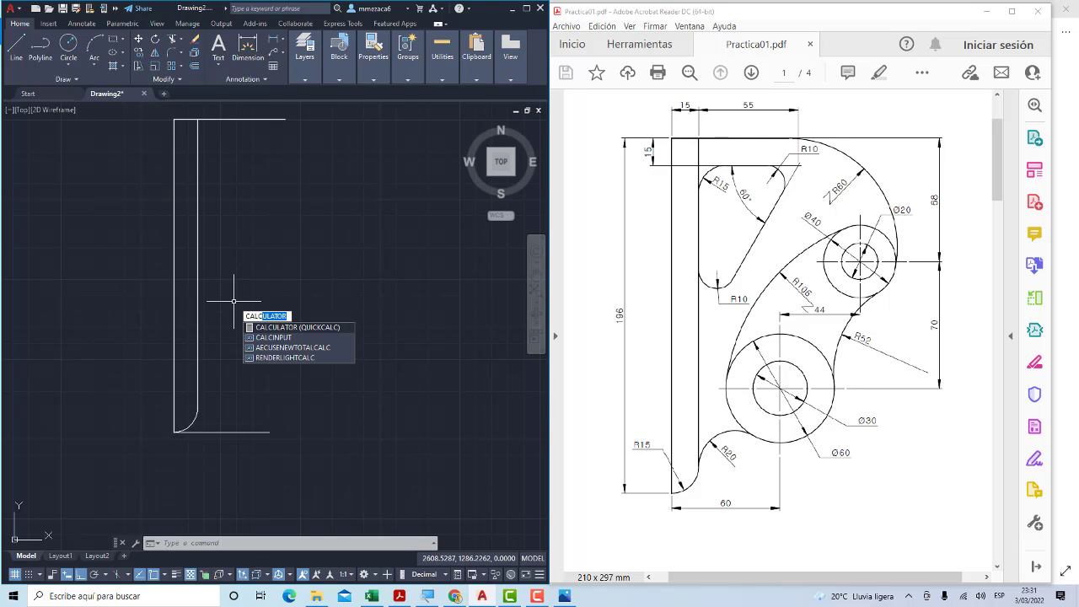
key("Return")
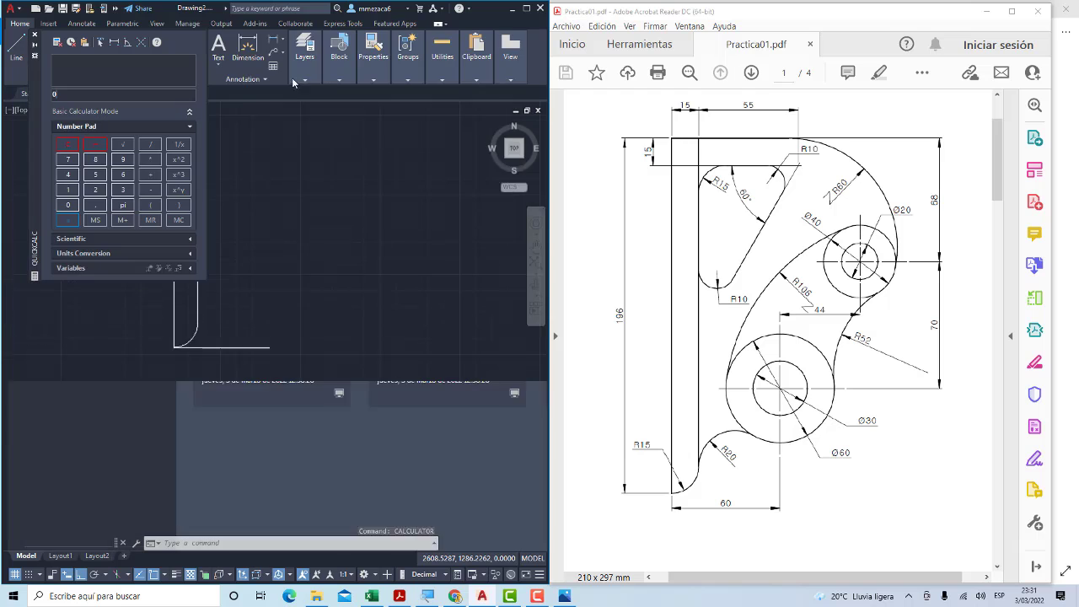
mouse_move(35, 120)
left_mouse_down()
mouse_move(259, 268)
mouse_move(268, 237)
left_mouse_up()
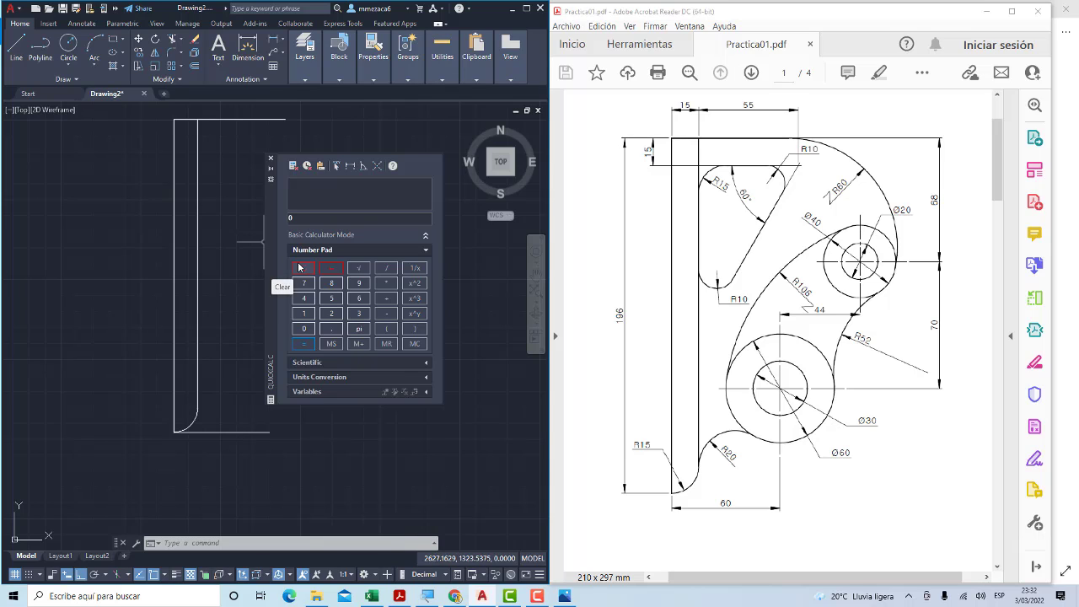
type("196")
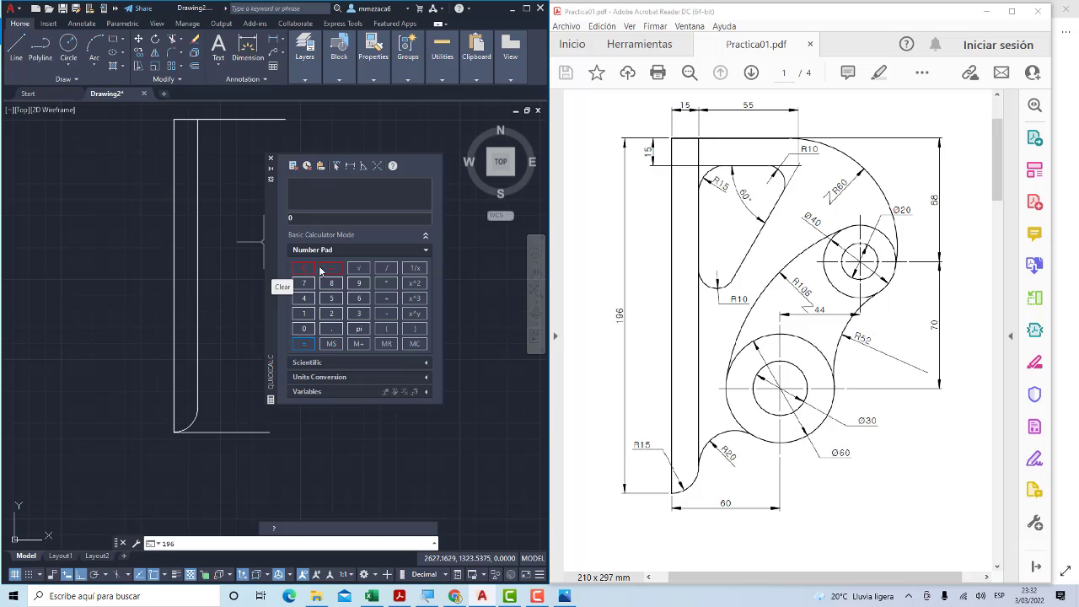
left_click(339, 219)
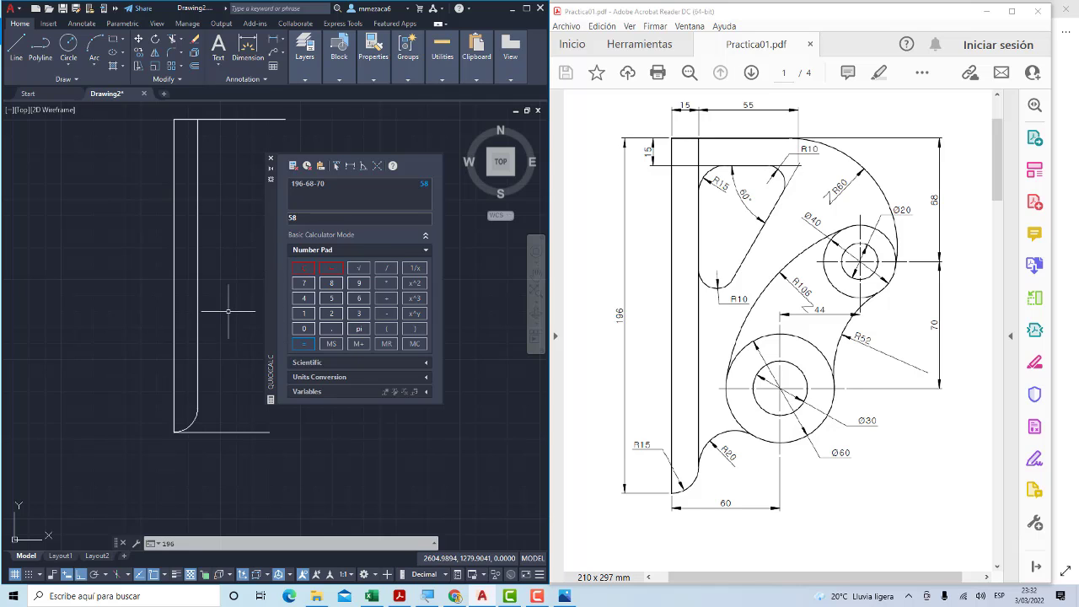
mouse_move(500, 164)
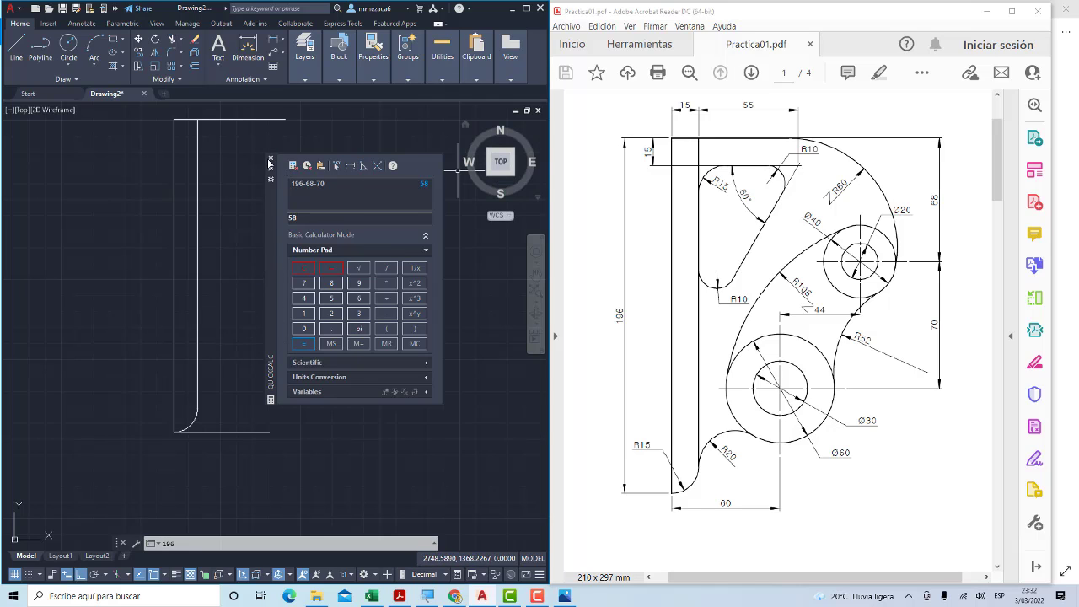
left_click(269, 160)
Draw a 58-unit vertical line upward from the bottom edge's right end
left_click(16, 50)
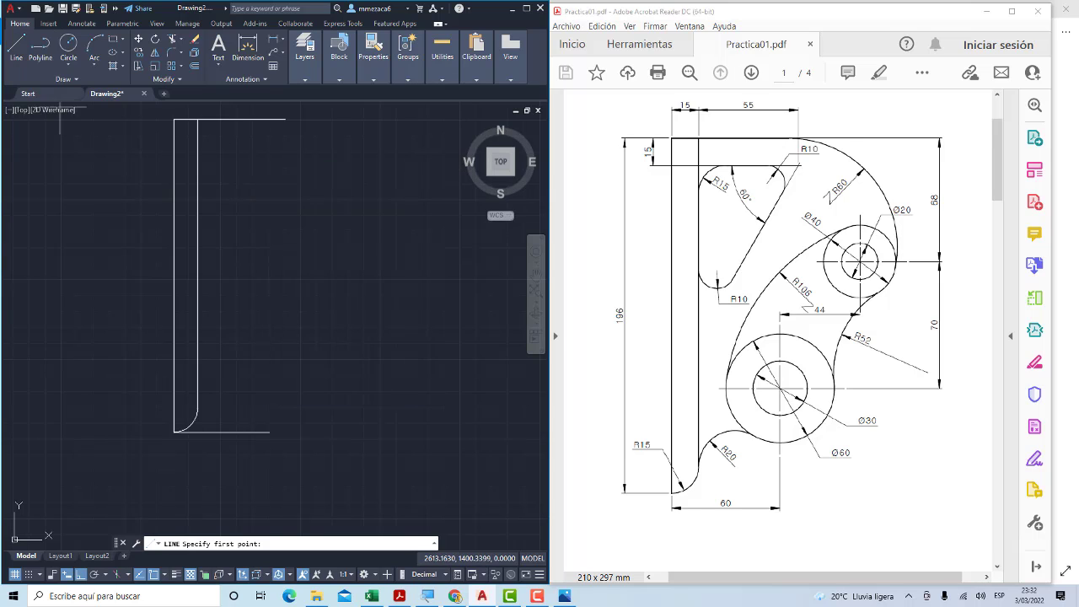
left_click(269, 433)
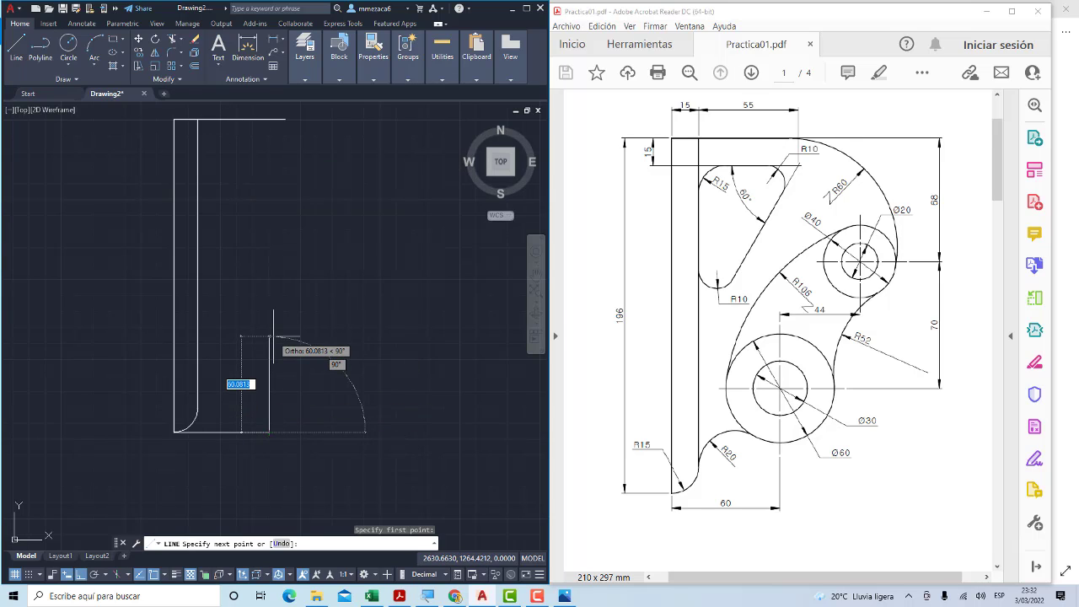
type("58")
key("Return")
key("Escape")
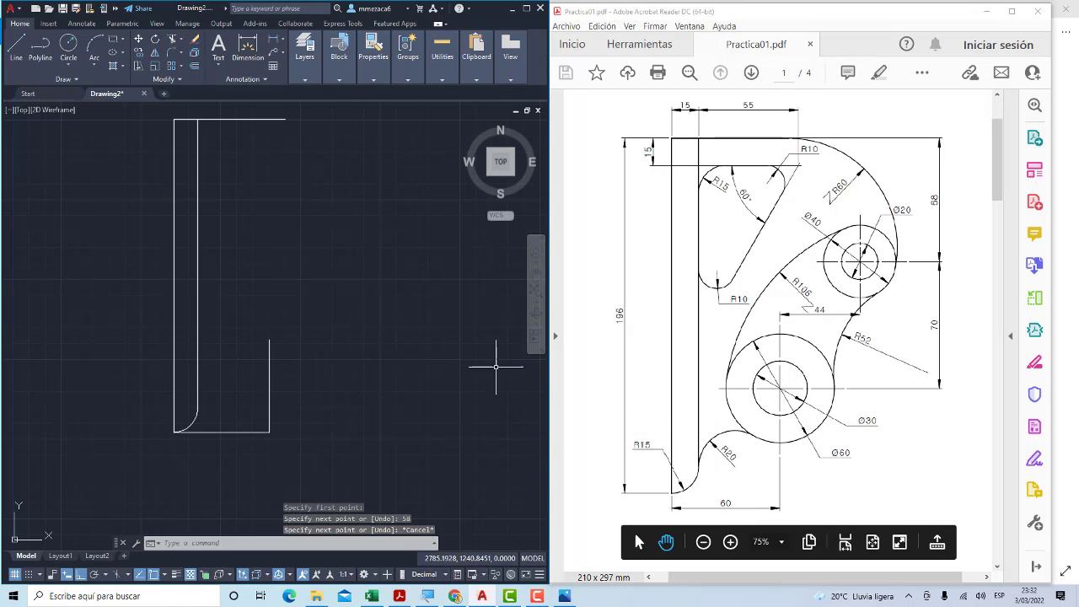
left_click(843, 423)
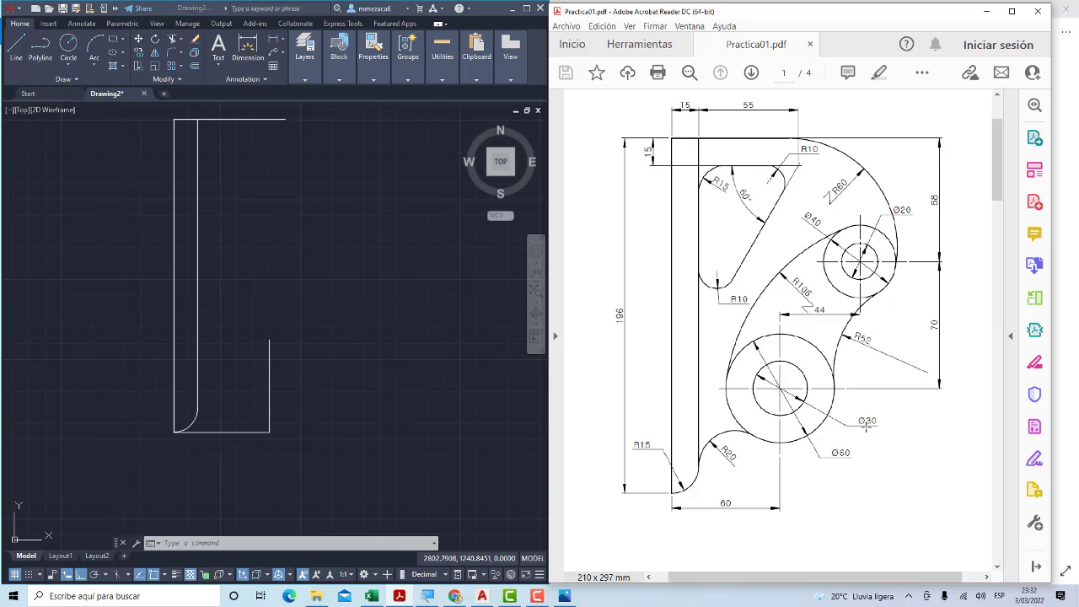
Draw concentric Ø60 and Ø30 circles centred on the vertical line's top end
left_click(71, 69)
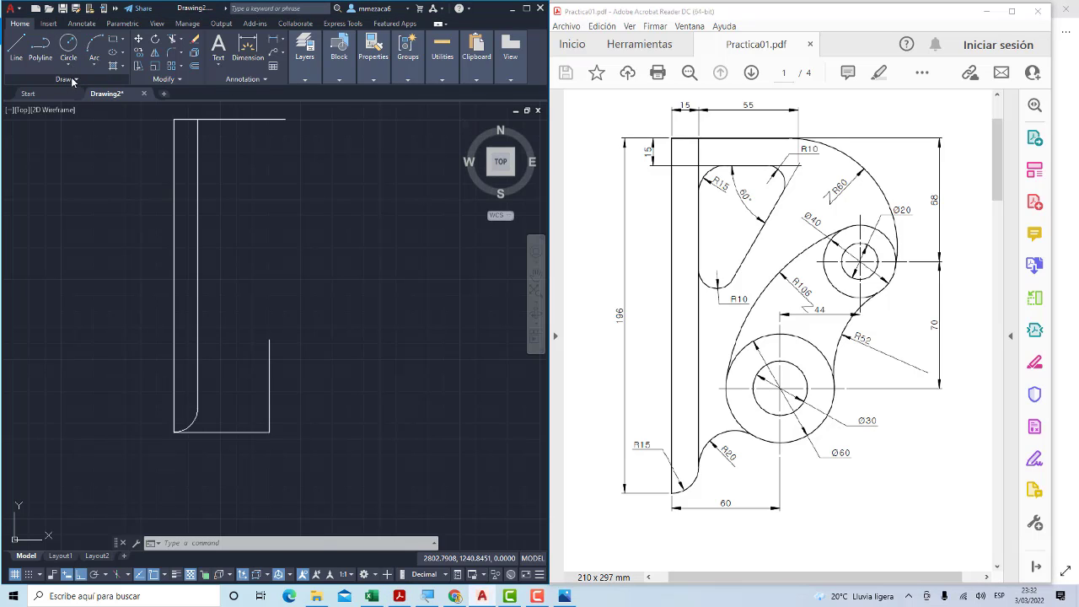
left_click(69, 66)
left_click(64, 112)
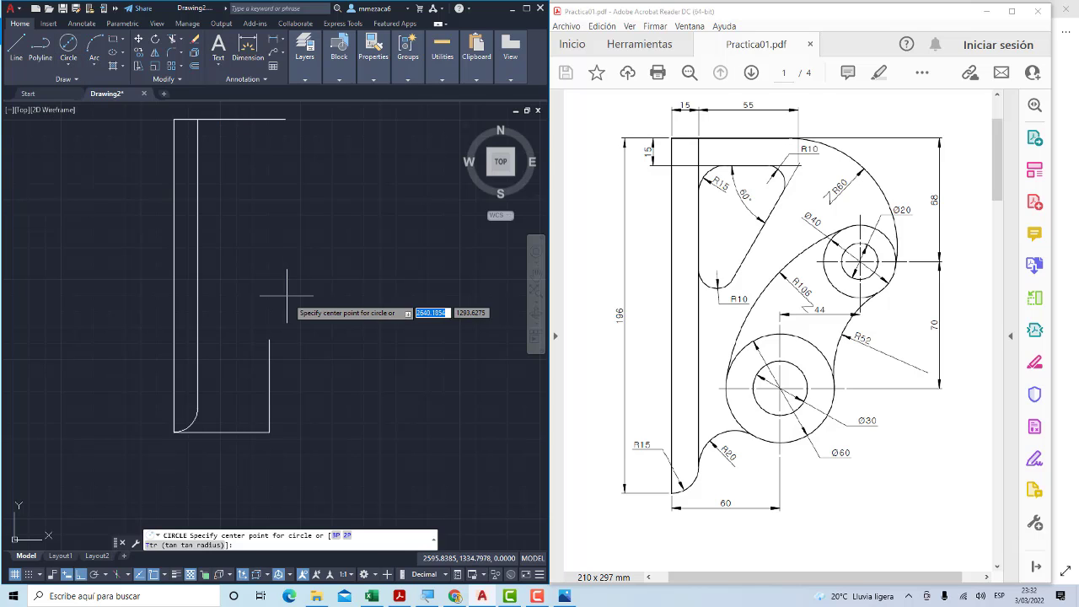
left_click(270, 340)
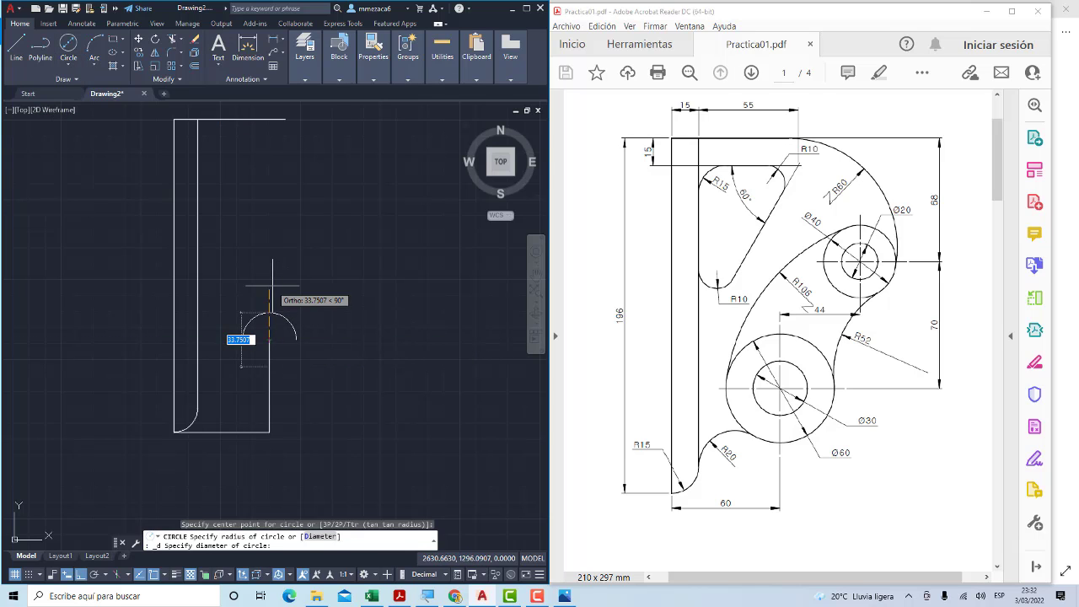
type("60")
key("Return")
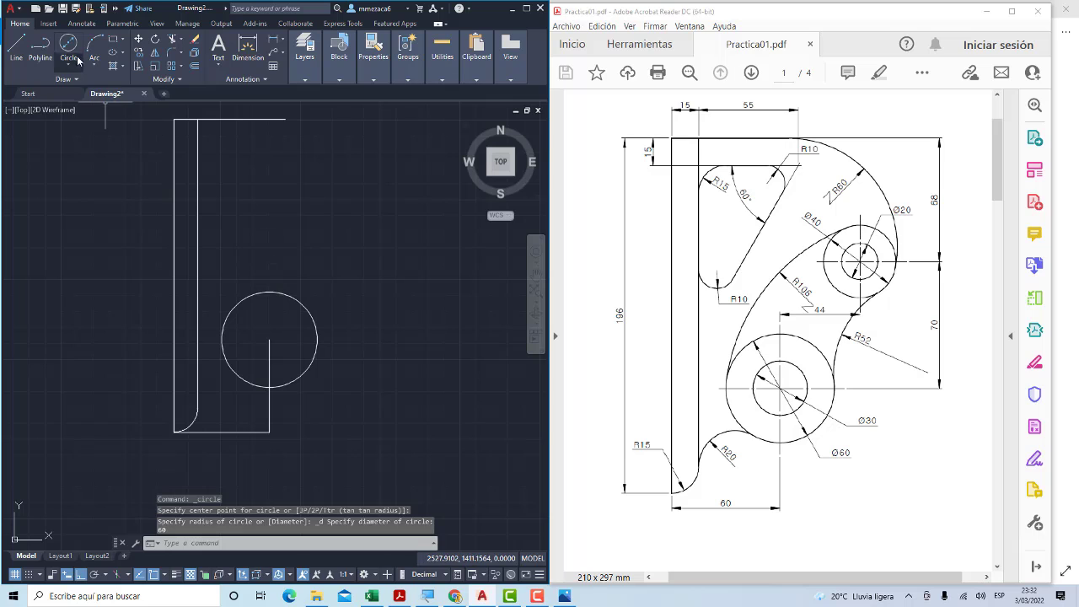
left_click(72, 48)
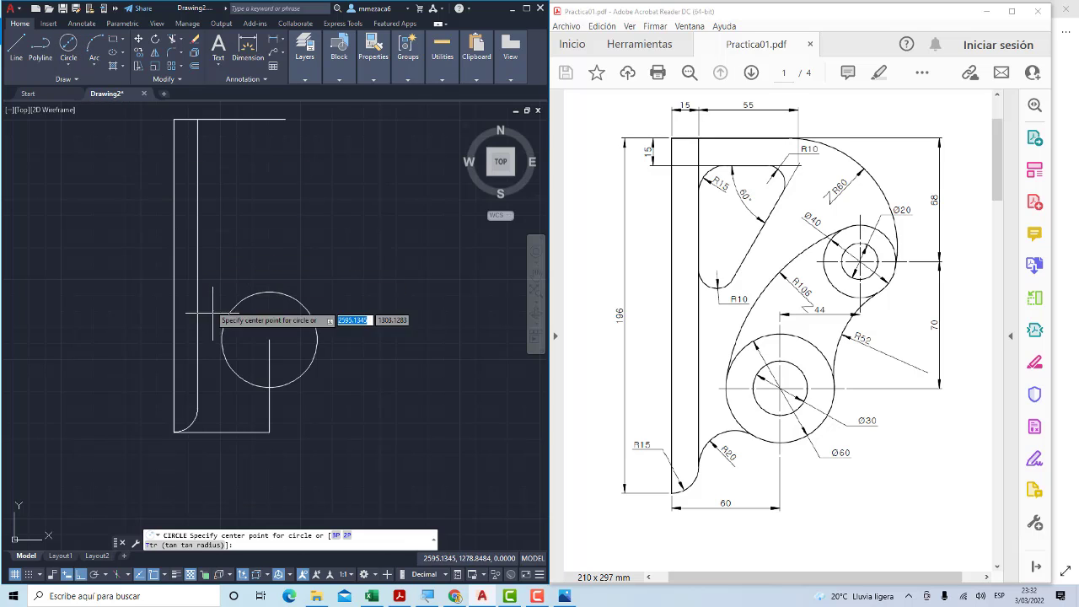
left_click(270, 340)
type("30")
key("Return")
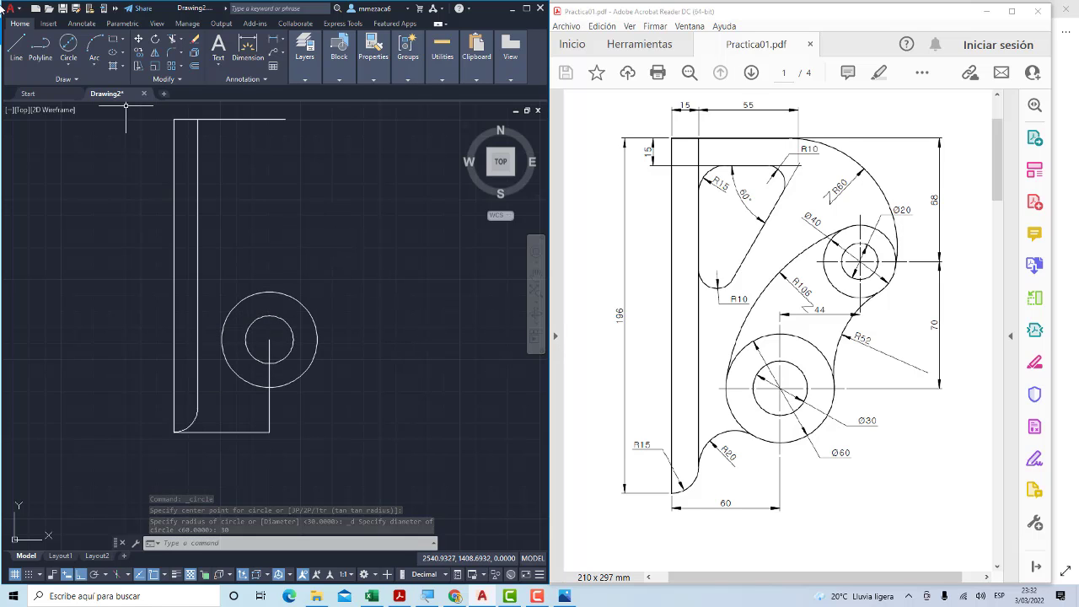
left_click(15, 49)
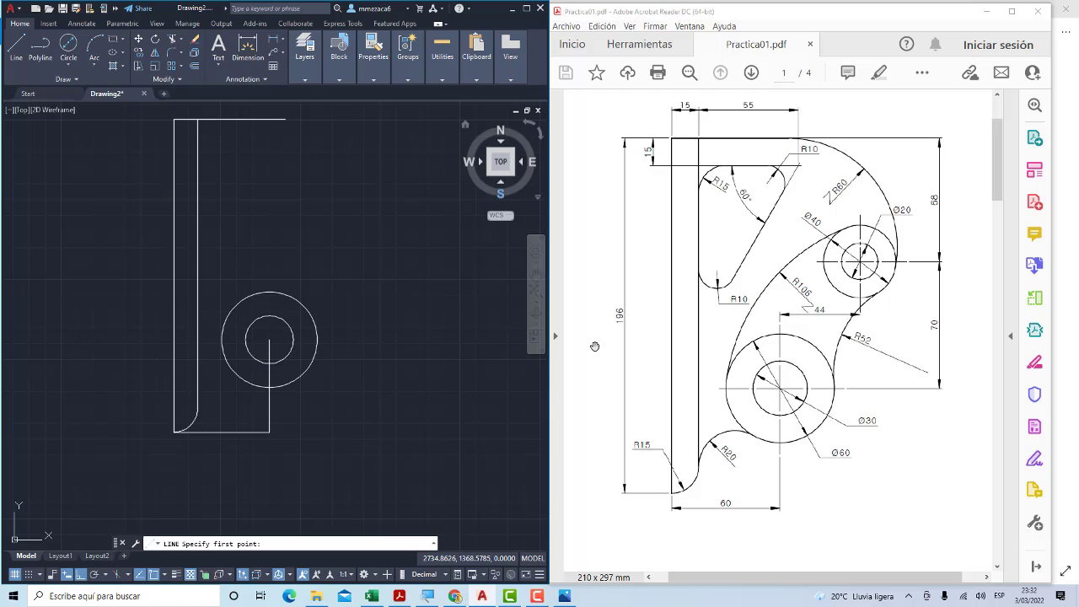
Draw guide lines from the lower circles' centre: 44 units horizontal, then 70 units vertical
left_click(270, 339)
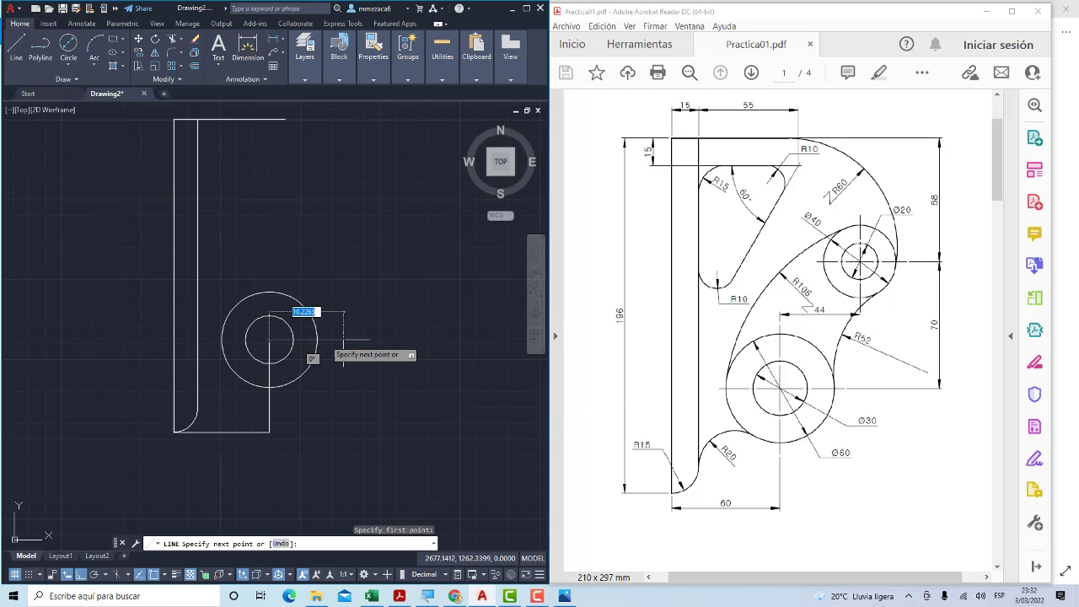
type("44")
key("Return")
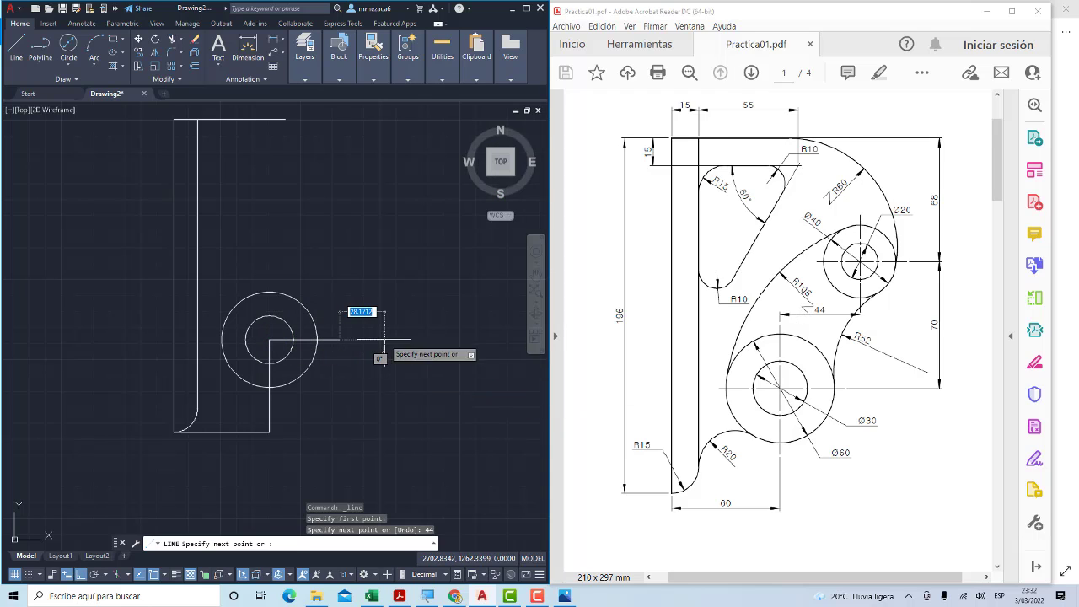
type("70")
key("Return")
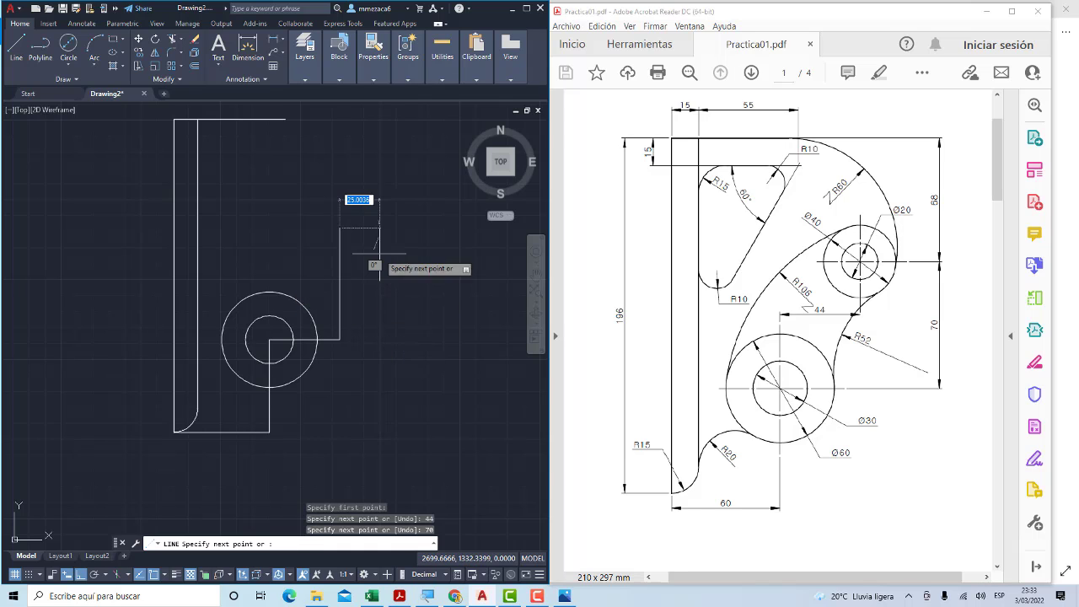
key("Escape")
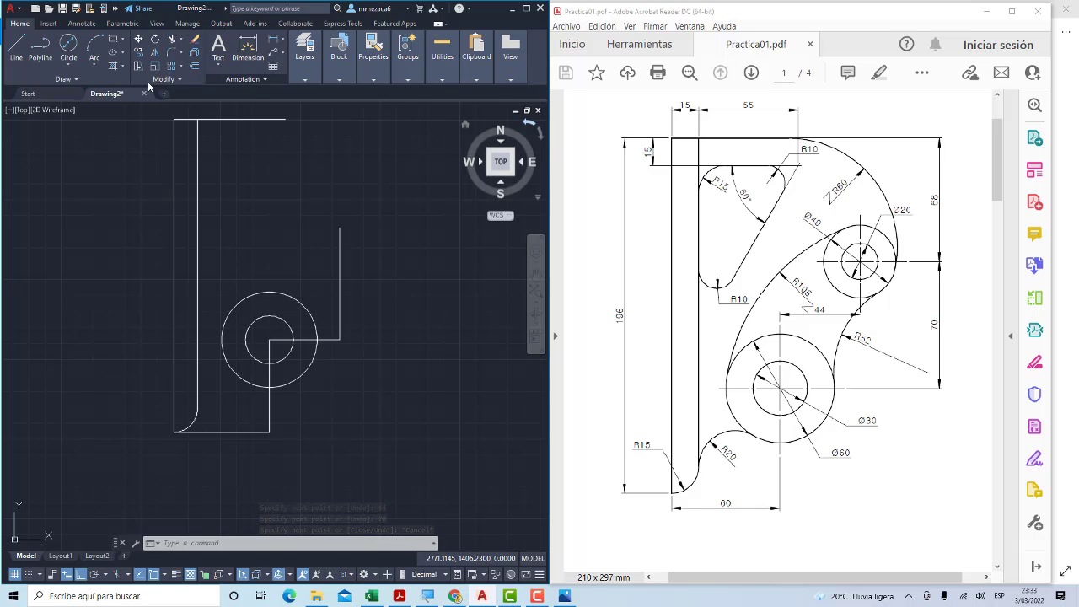
Draw concentric Ø40 and Ø20 circles at the top end of the 70-unit line
left_click(68, 65)
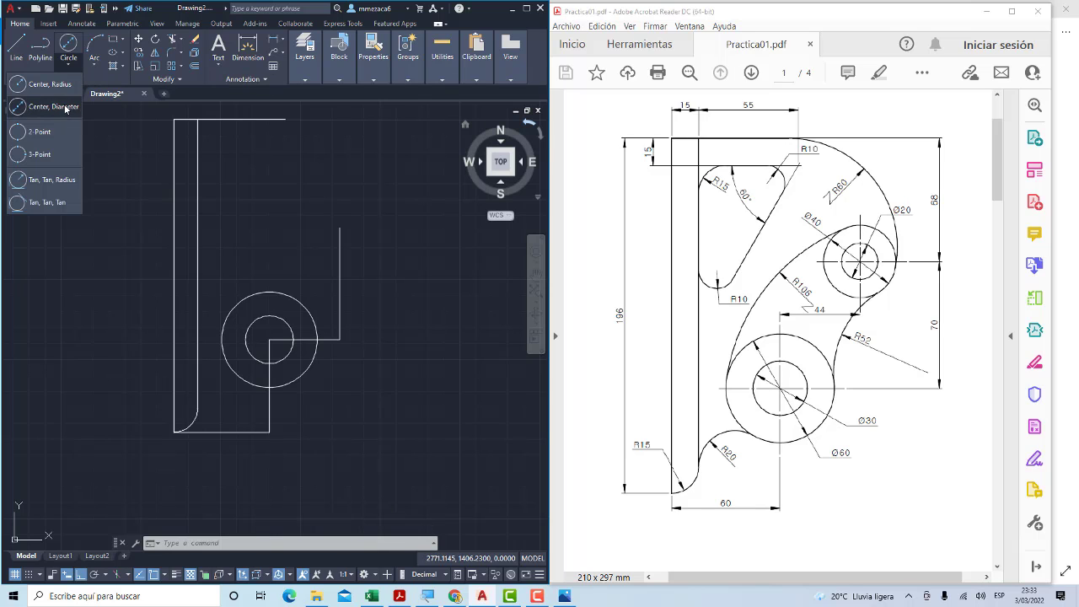
left_click(68, 107)
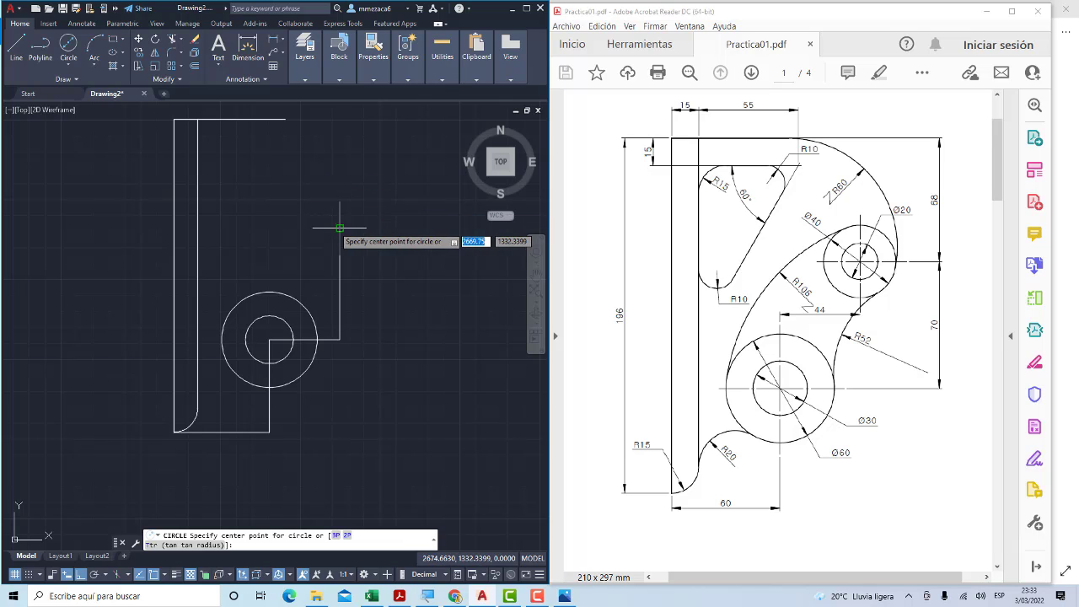
left_click(338, 228)
type("40")
key("Return")
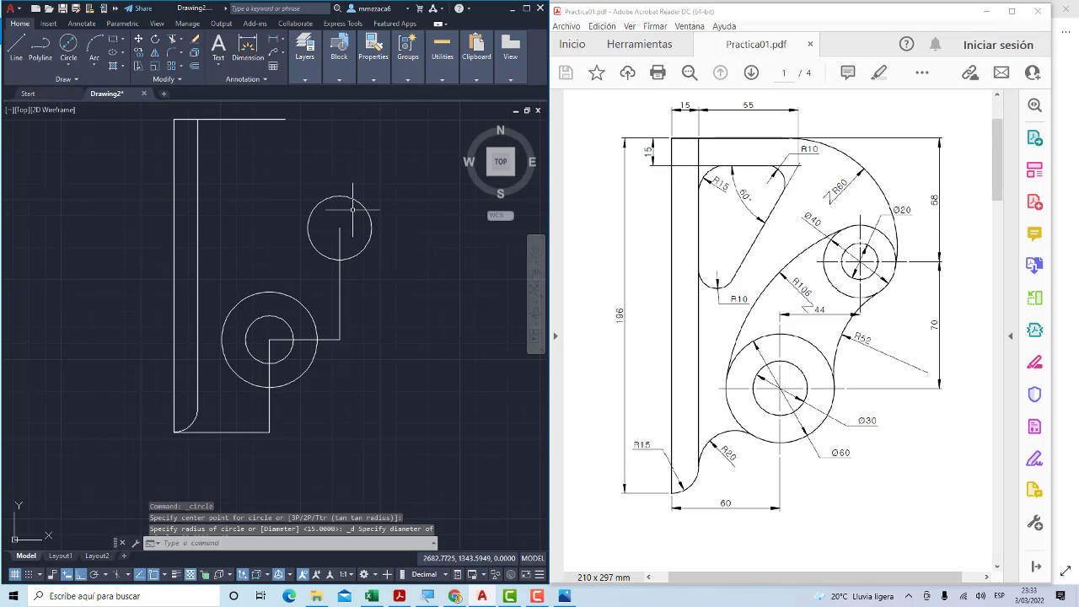
left_click(68, 53)
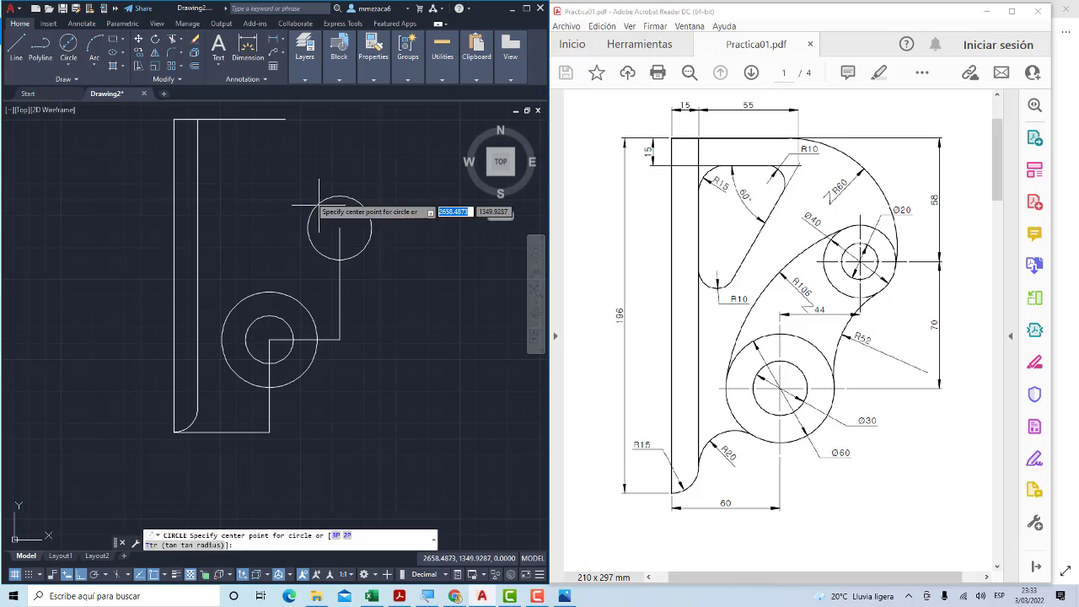
left_click(339, 228)
type("20")
key("Return")
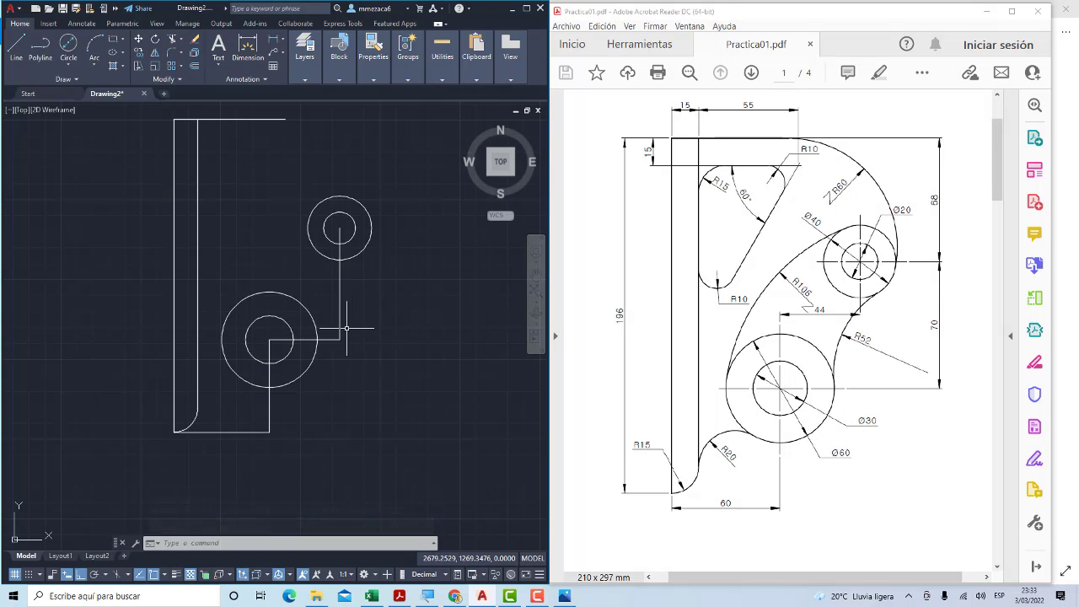
scroll(345, 327, "up", 2)
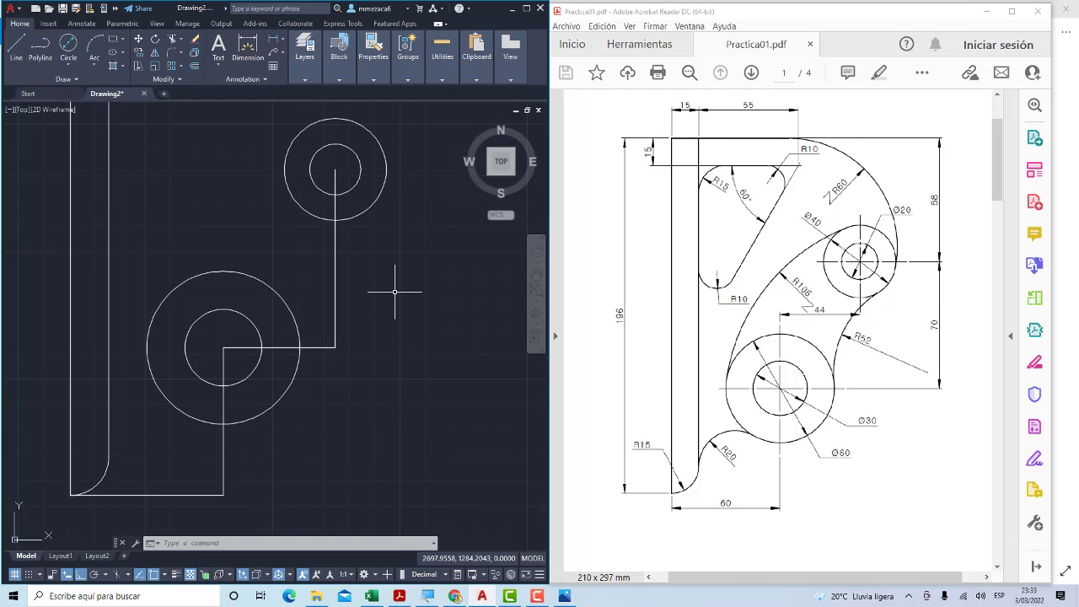
Erase the 44- and 70-unit guide lines that connect the two circle centres
scroll(392, 289, "down", 2)
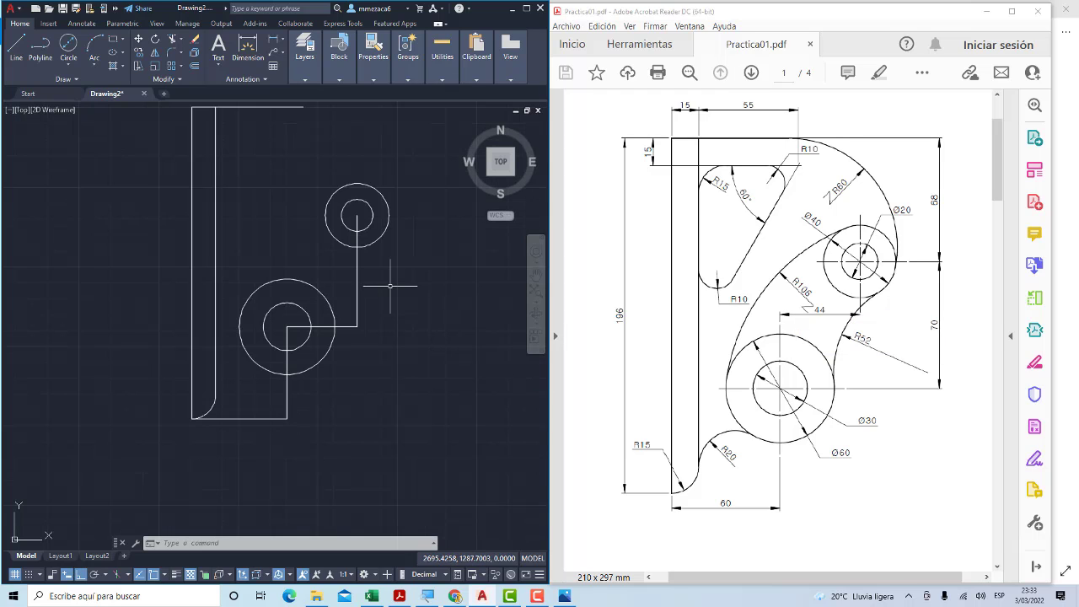
scroll(368, 320, "up", 2)
left_click_drag(371, 330, 340, 290)
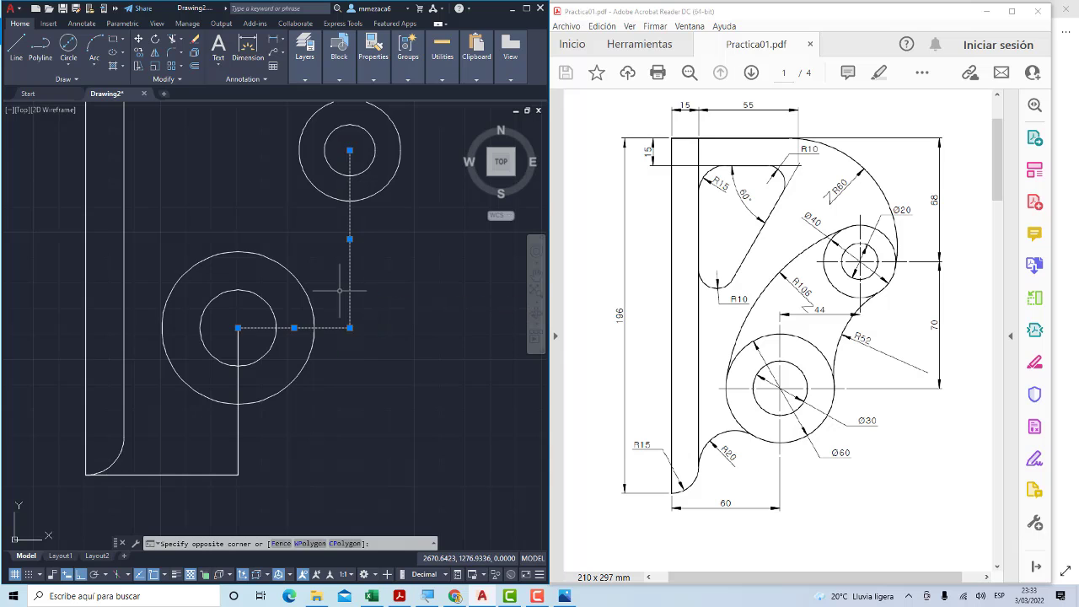
key("Delete")
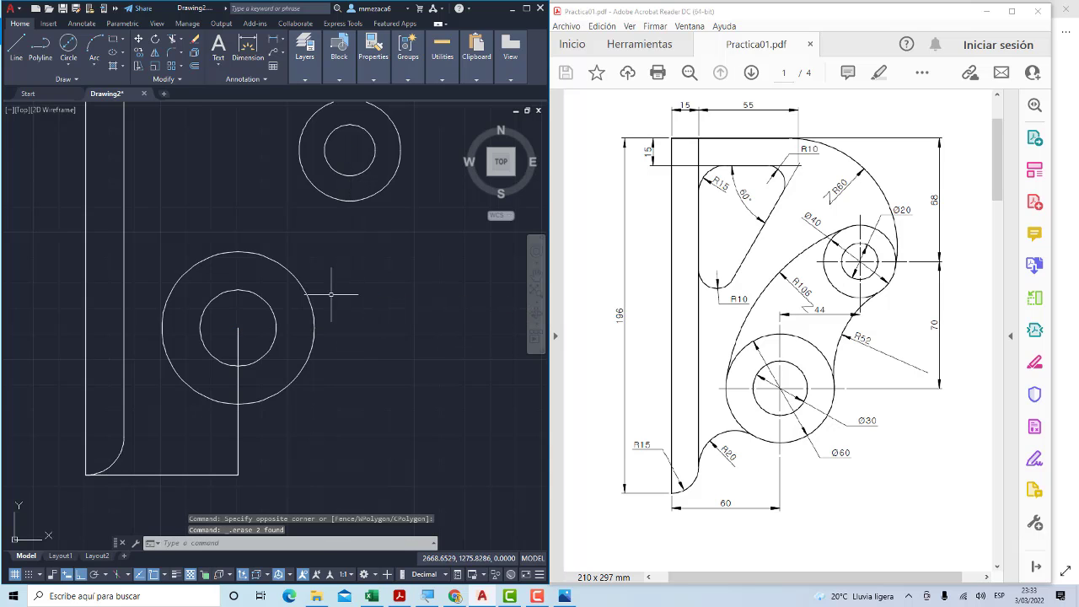
middle_click_drag(279, 418, 291, 379)
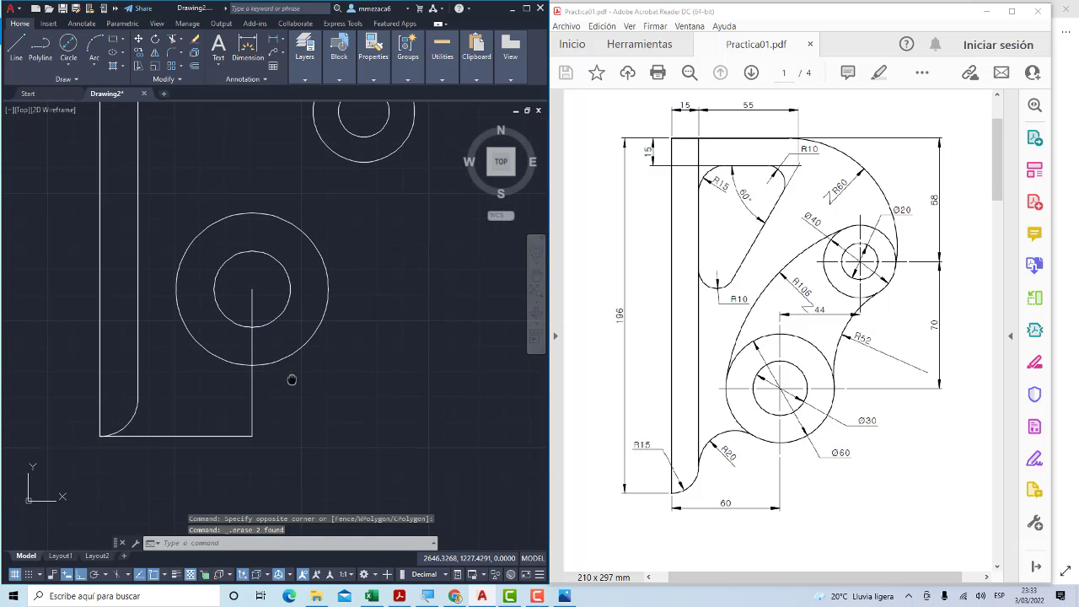
scroll(270, 413, "down", 1)
scroll(291, 362, "down", 1)
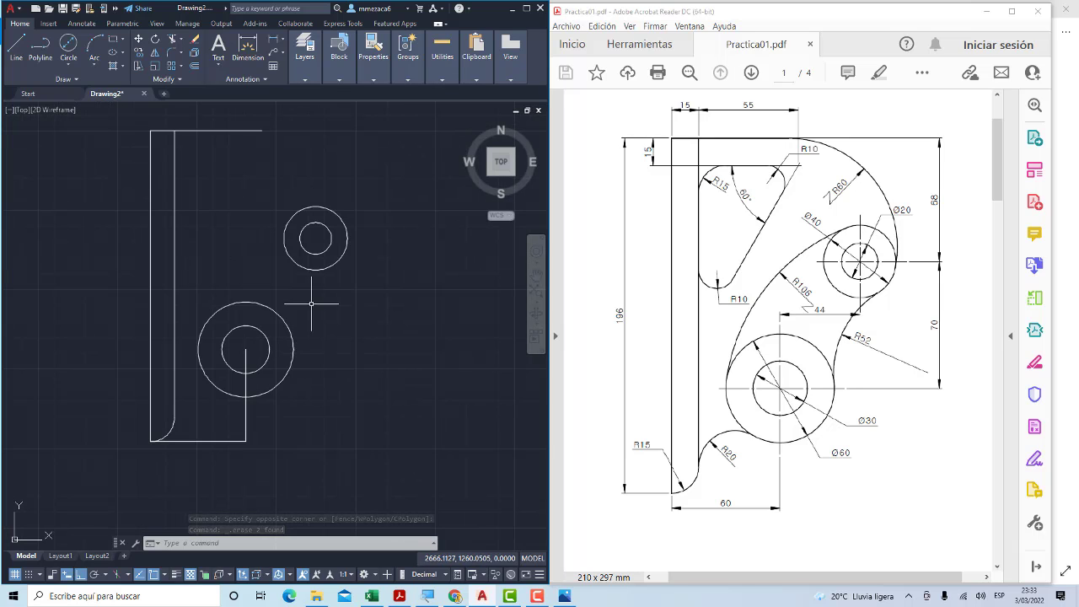
scroll(297, 299, "up", 2)
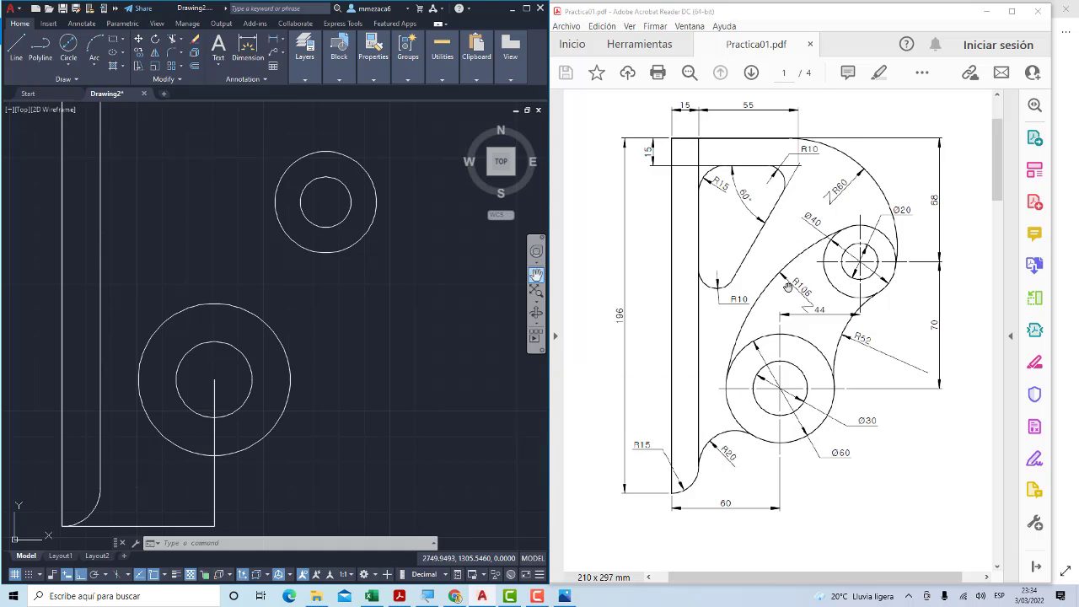
scroll(414, 281, "down", 2)
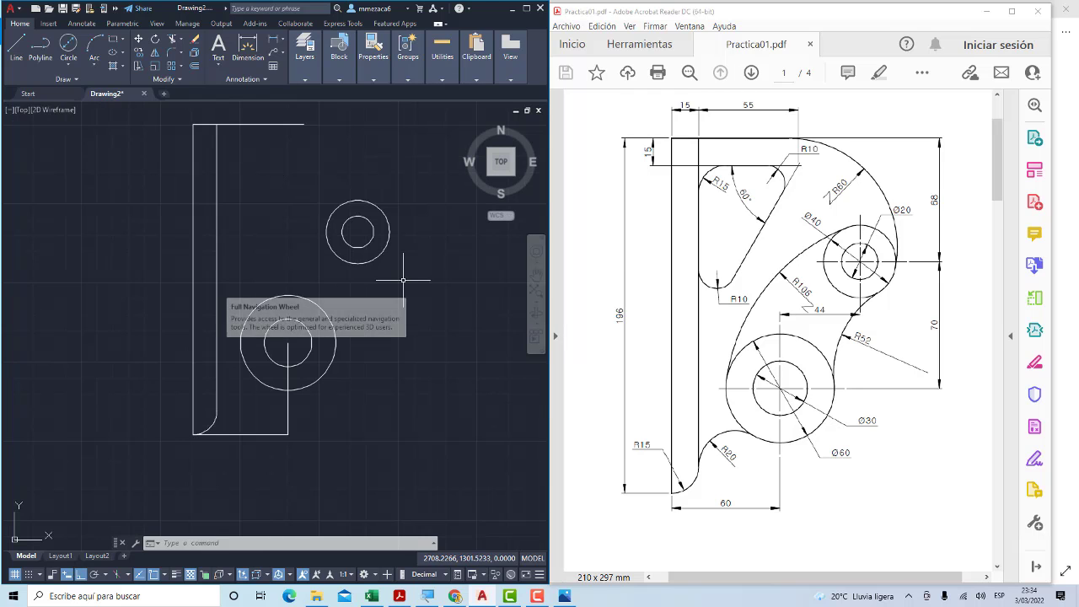
middle_click_drag(403, 280, 369, 272)
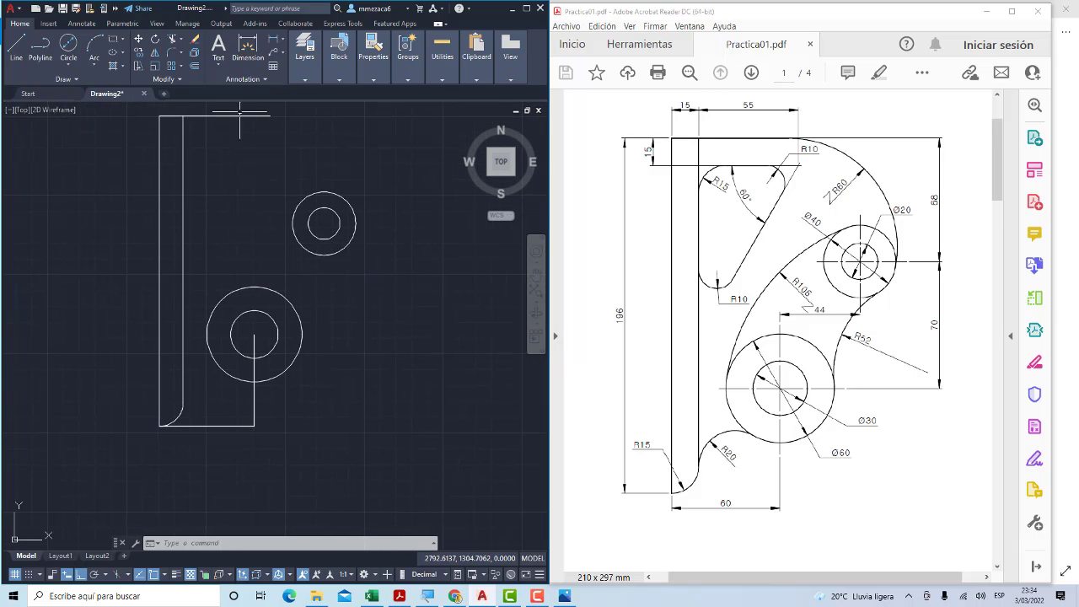
left_click(74, 64)
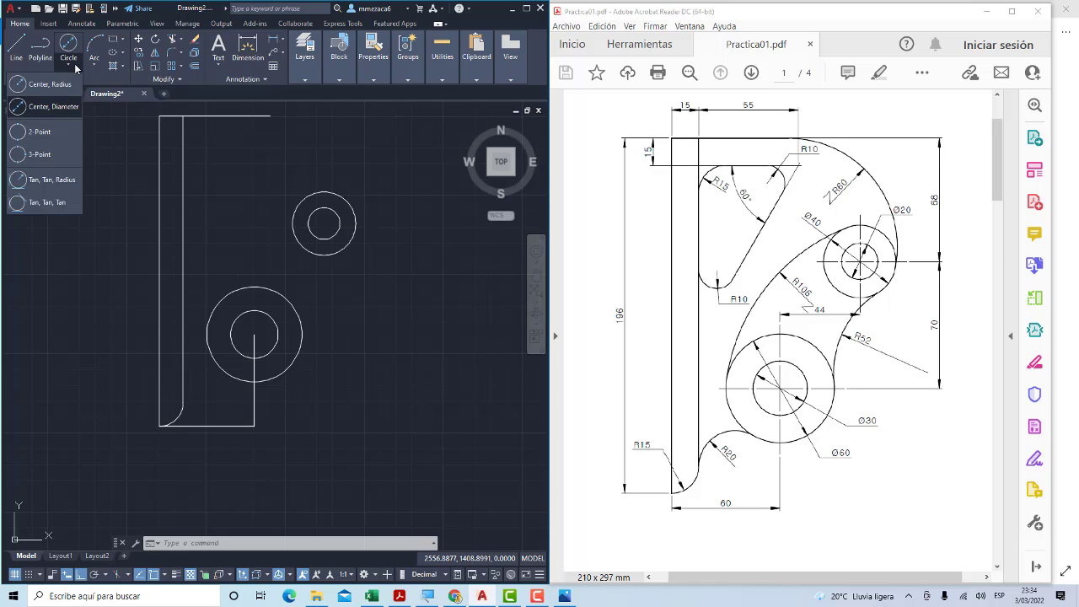
left_click(56, 180)
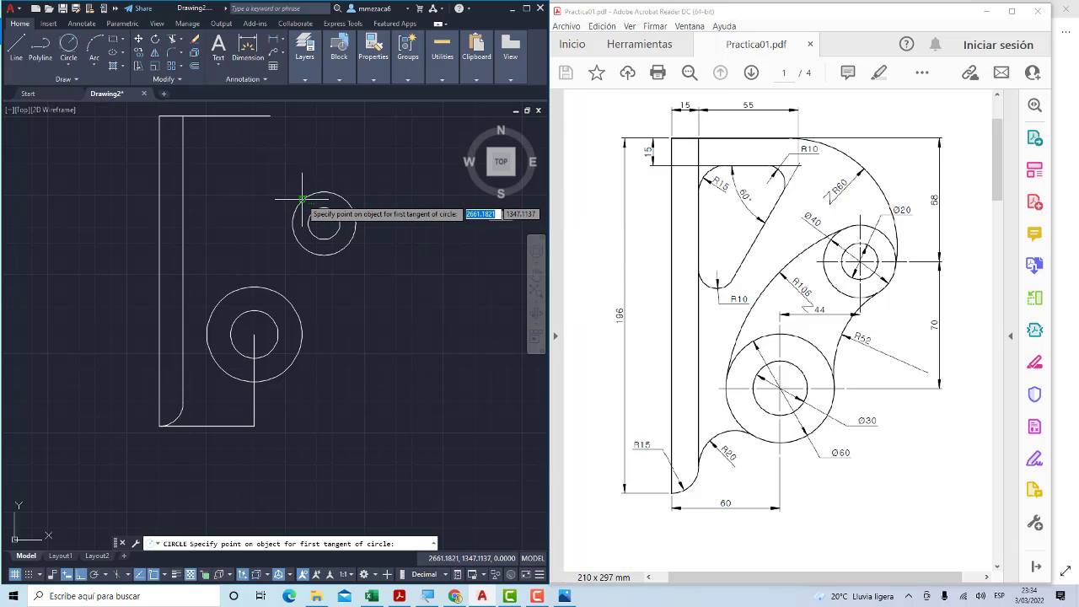
left_click(302, 200)
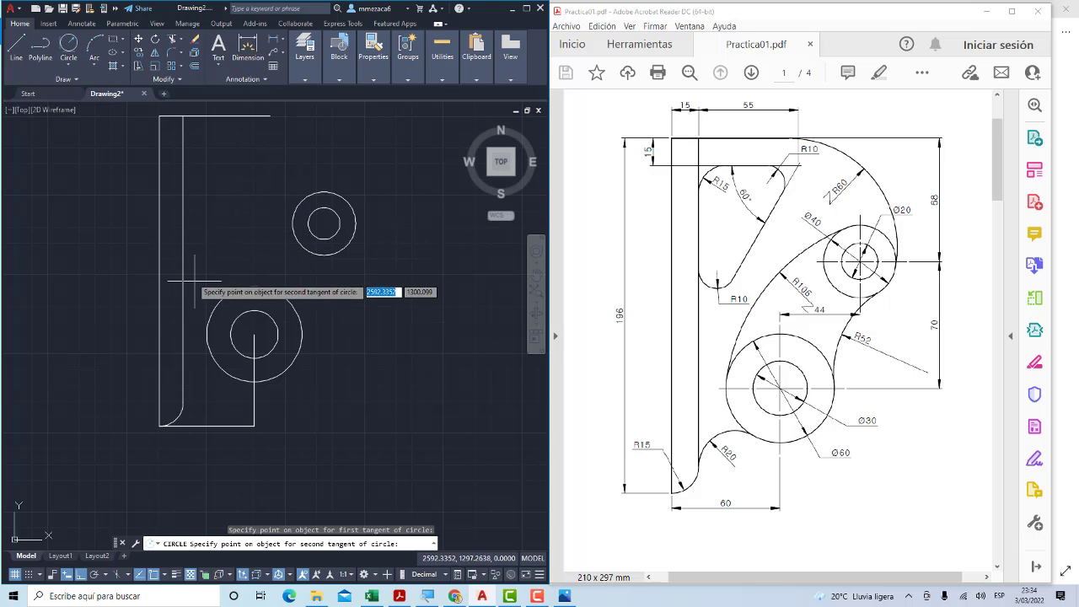
left_click(209, 311)
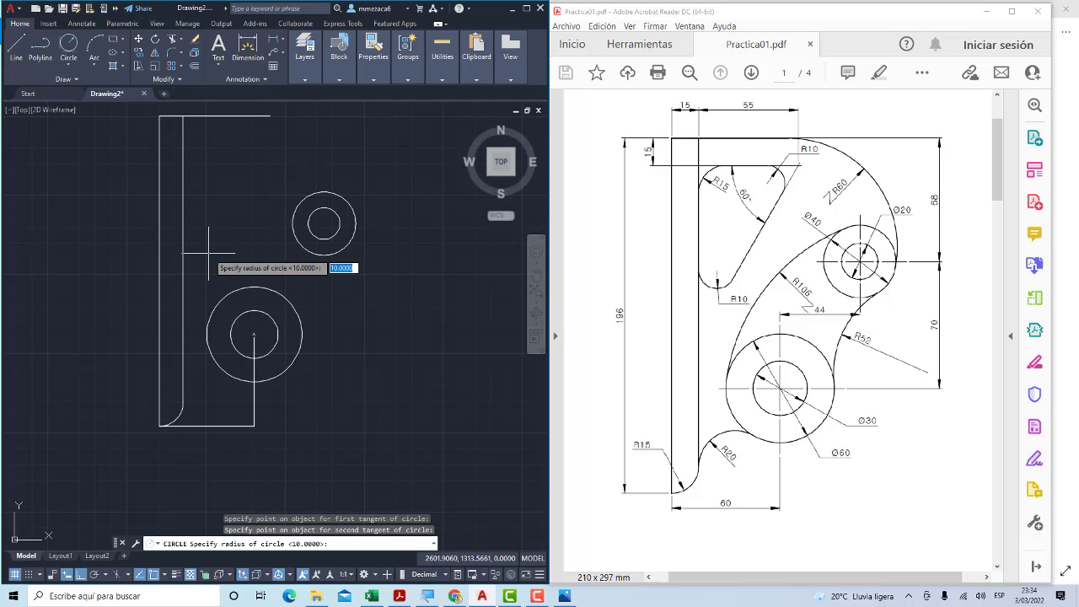
key("Return")
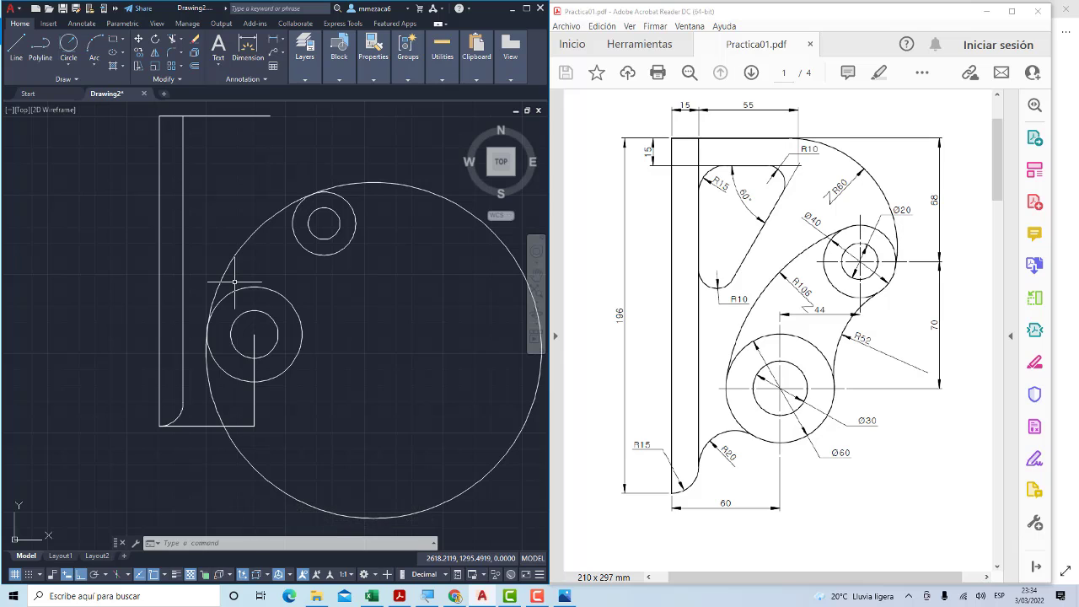
left_click(256, 259)
left_click(242, 233)
Replace the misplaced large circle with an R106 circle tangent to both outer hub circles
key("Delete")
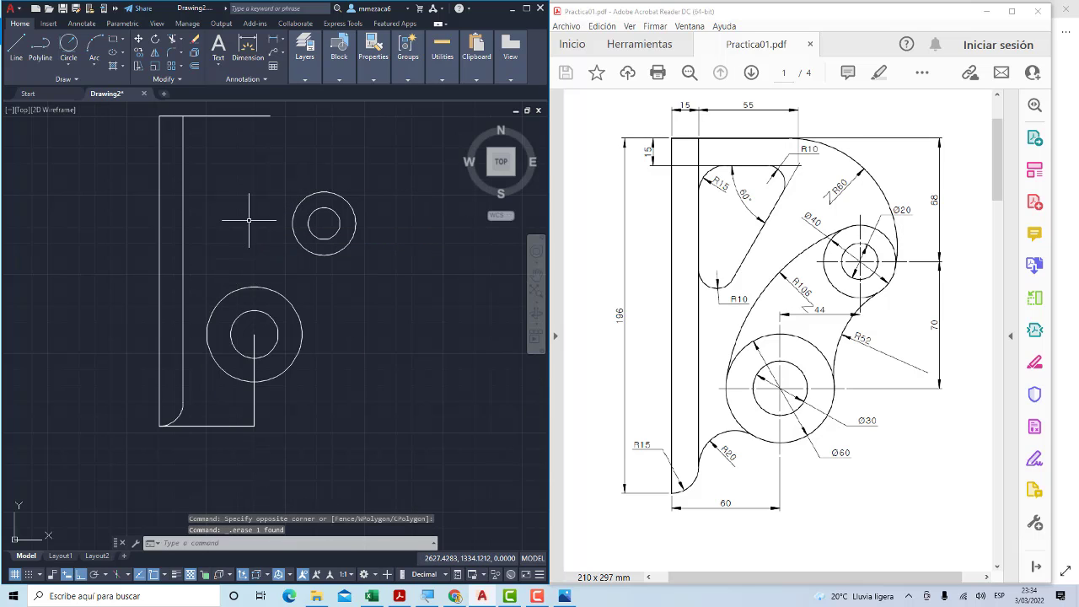
left_click(71, 67)
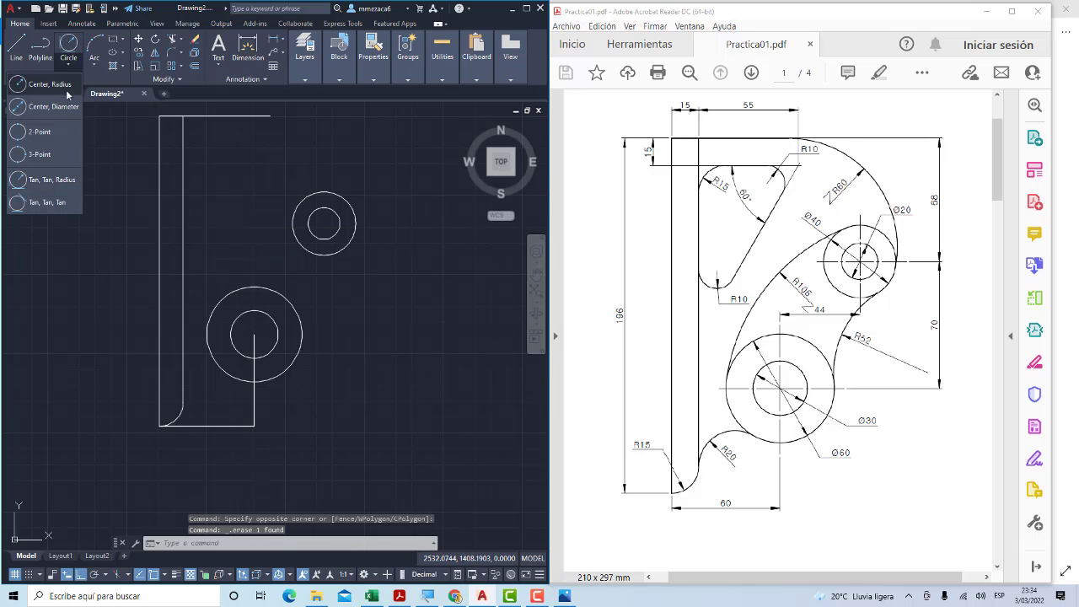
left_click(38, 178)
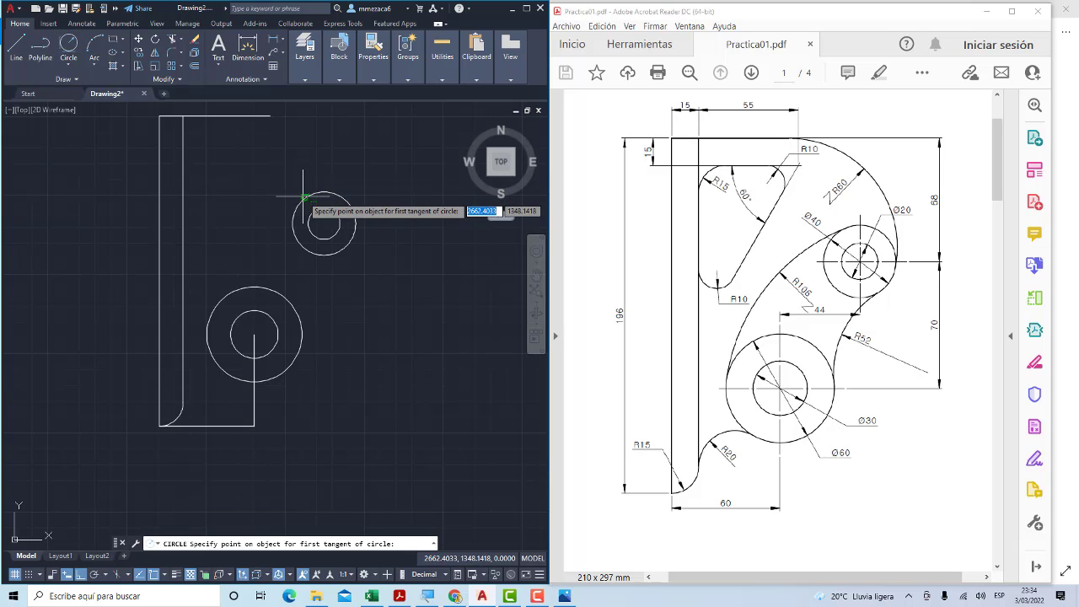
left_click(287, 196)
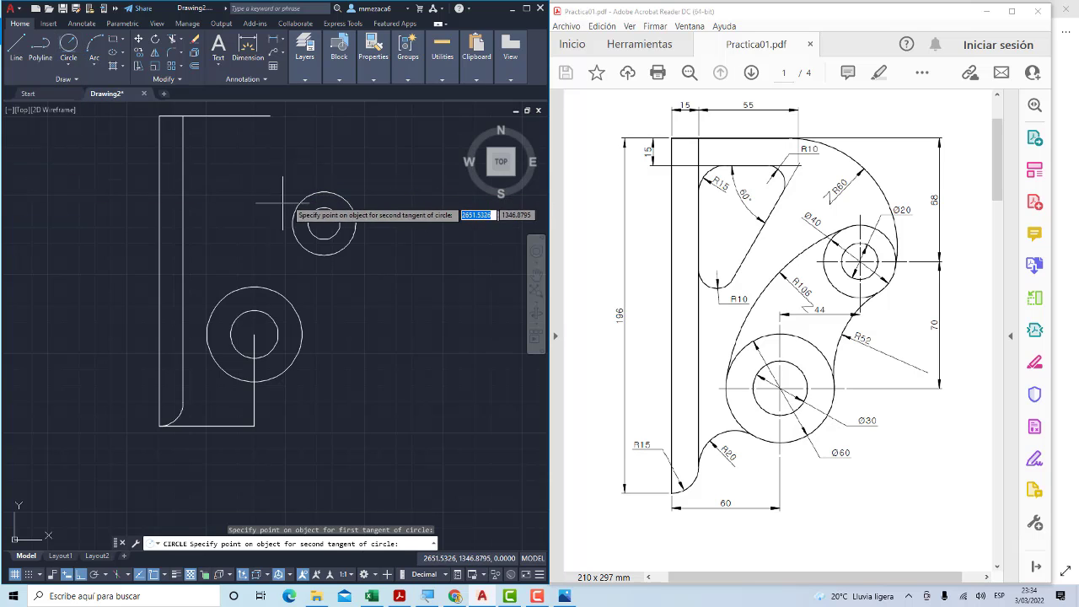
left_click(209, 310)
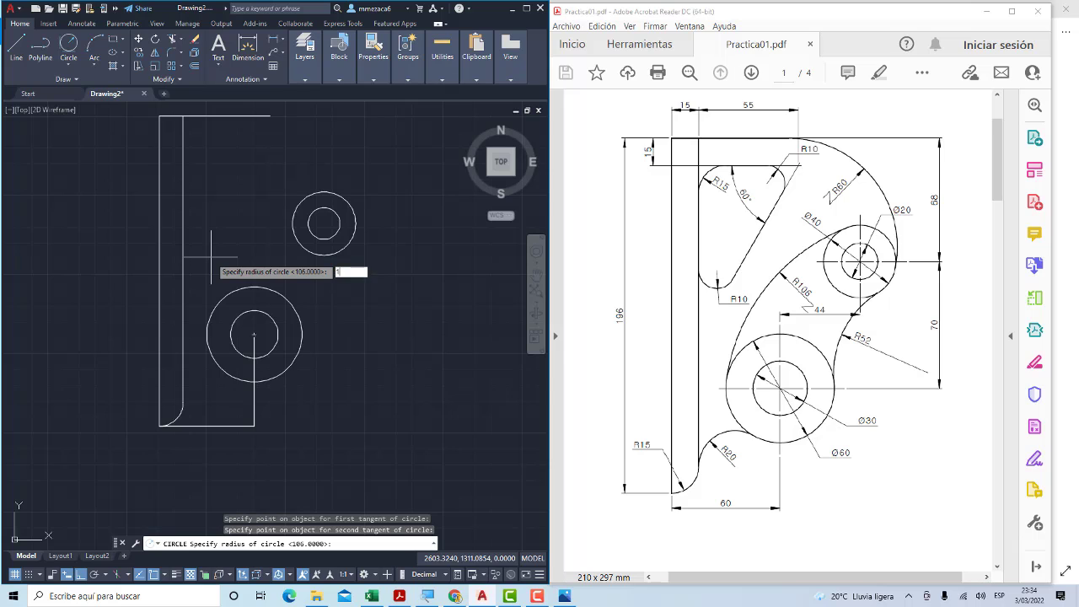
type("106")
key("Return")
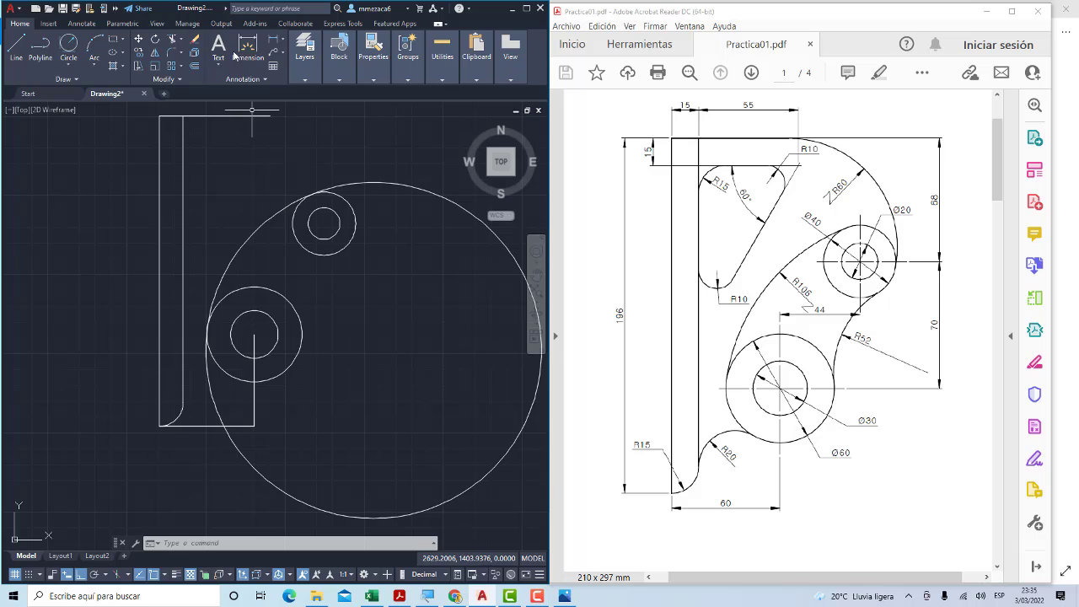
left_click(200, 53)
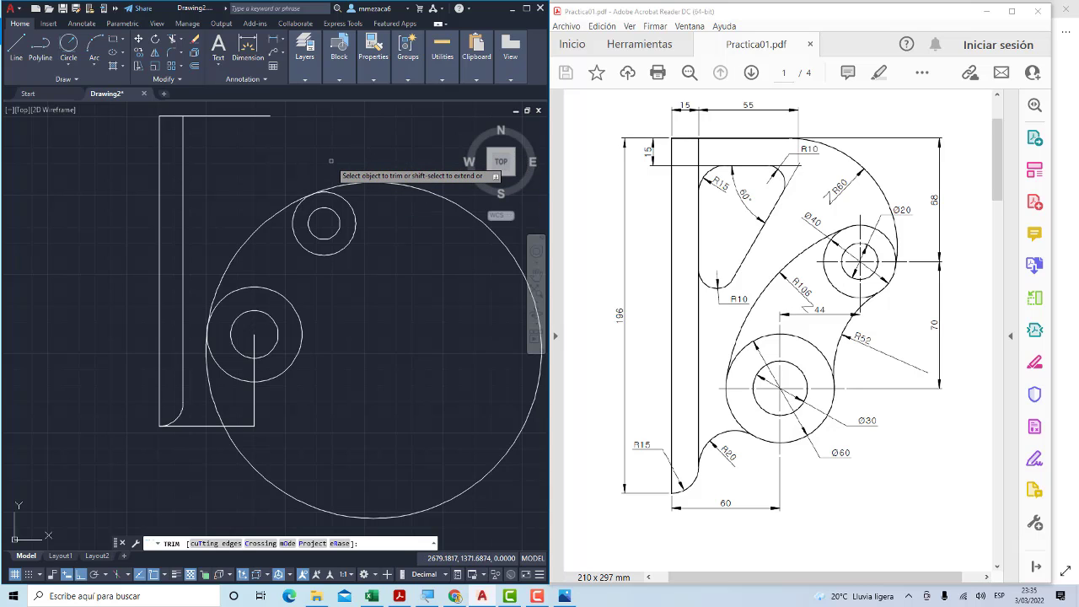
Fence-trim the right and lower portions off the large R106 circle
scroll(331, 161, "down", 1)
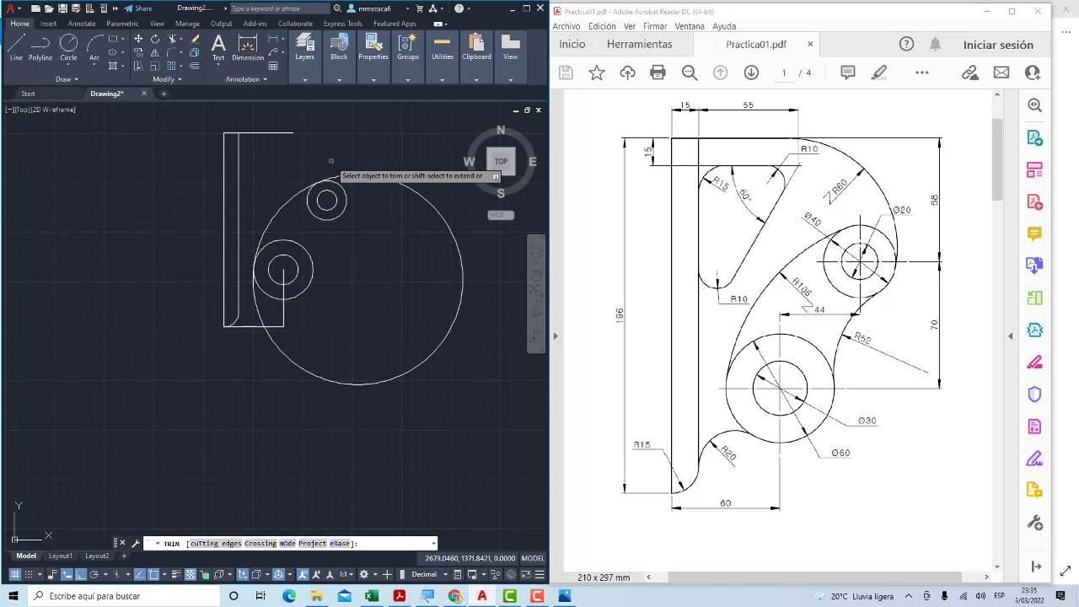
scroll(334, 150, "up", 1)
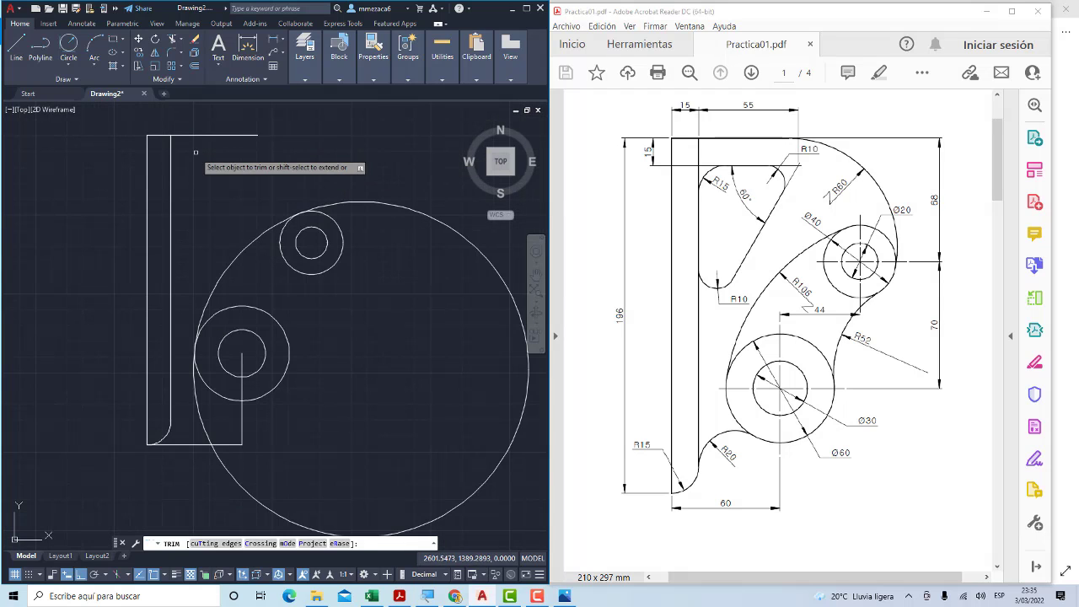
scroll(219, 170, "down", 2)
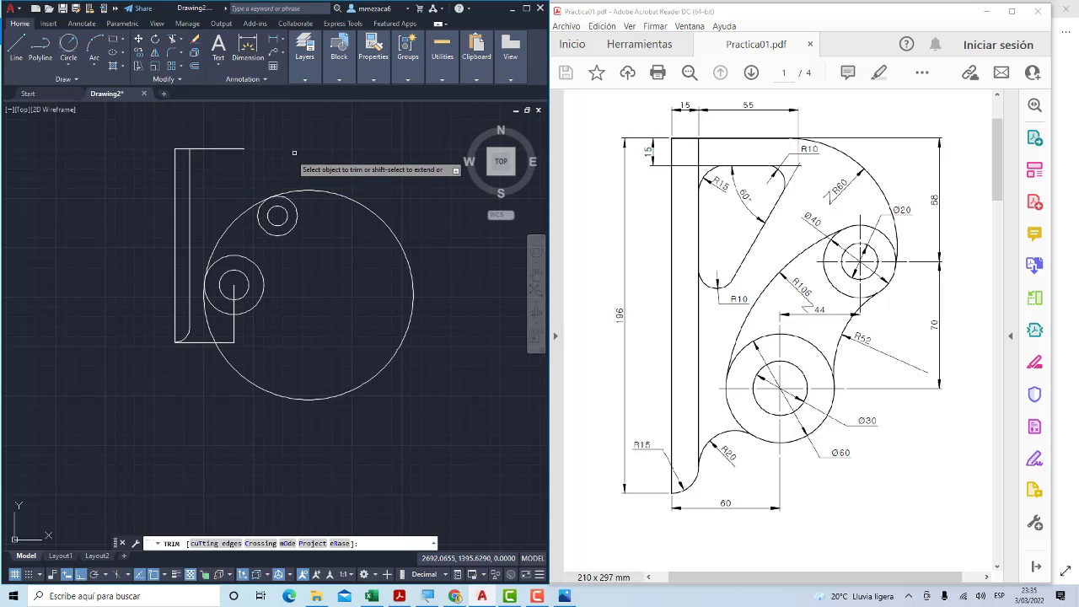
left_click(174, 42)
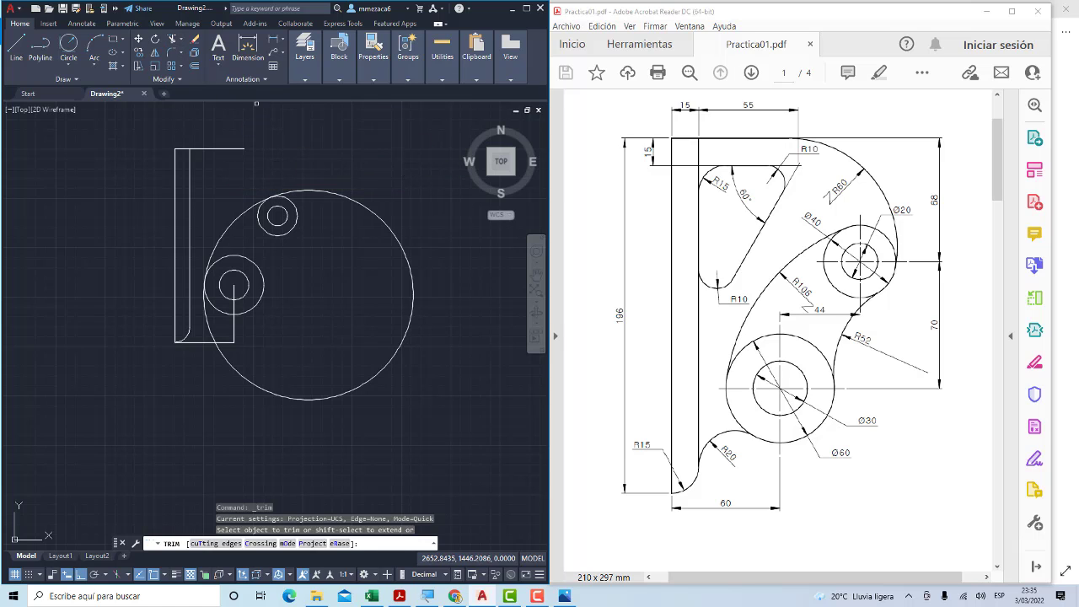
left_click(278, 127)
left_click(337, 217)
key("Return")
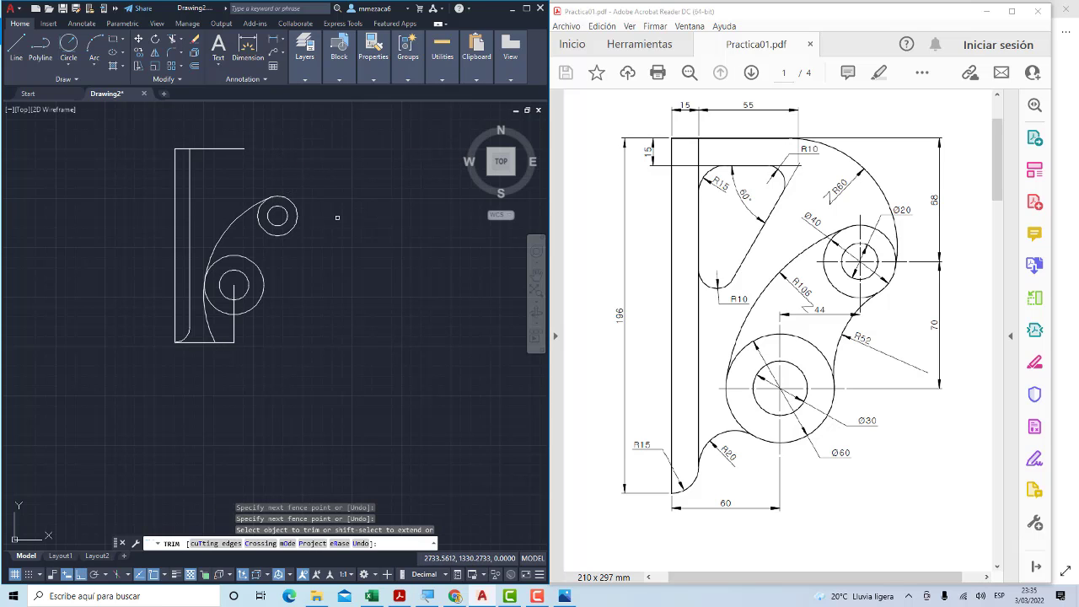
Trim the leftover lower arc segment near the corner, then pan the view
scroll(240, 315, "up", 2)
left_click(210, 327)
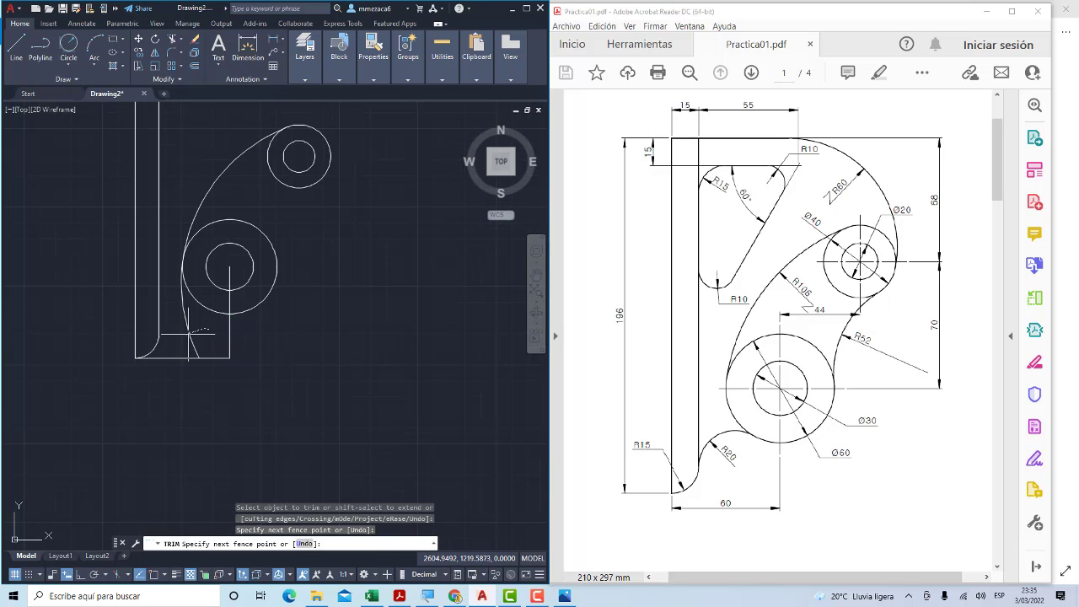
left_click(182, 340)
key("Return")
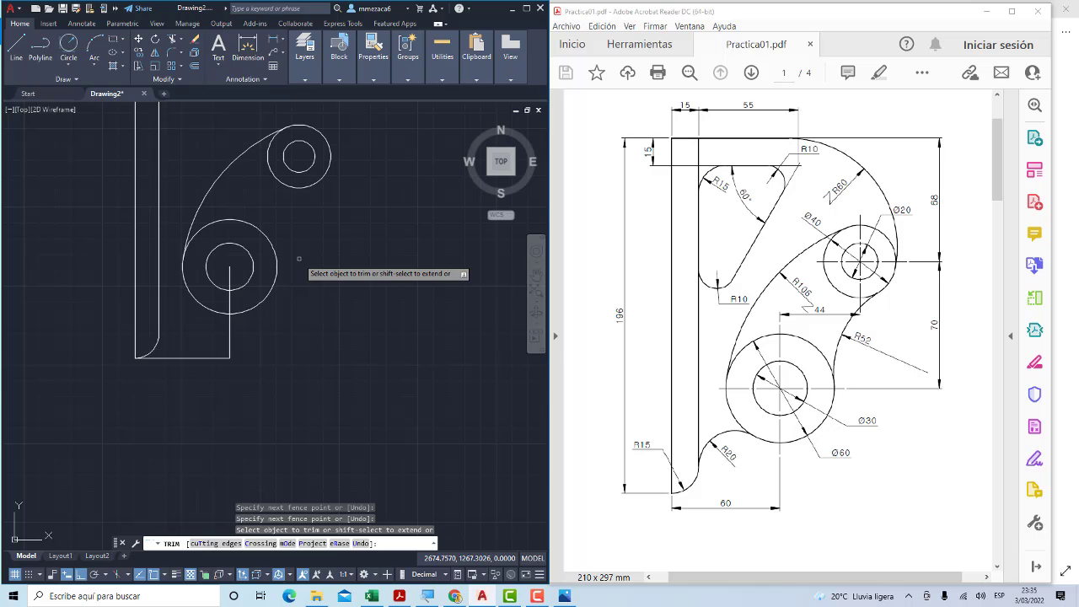
key("Escape")
middle_click_drag(303, 248, 331, 285)
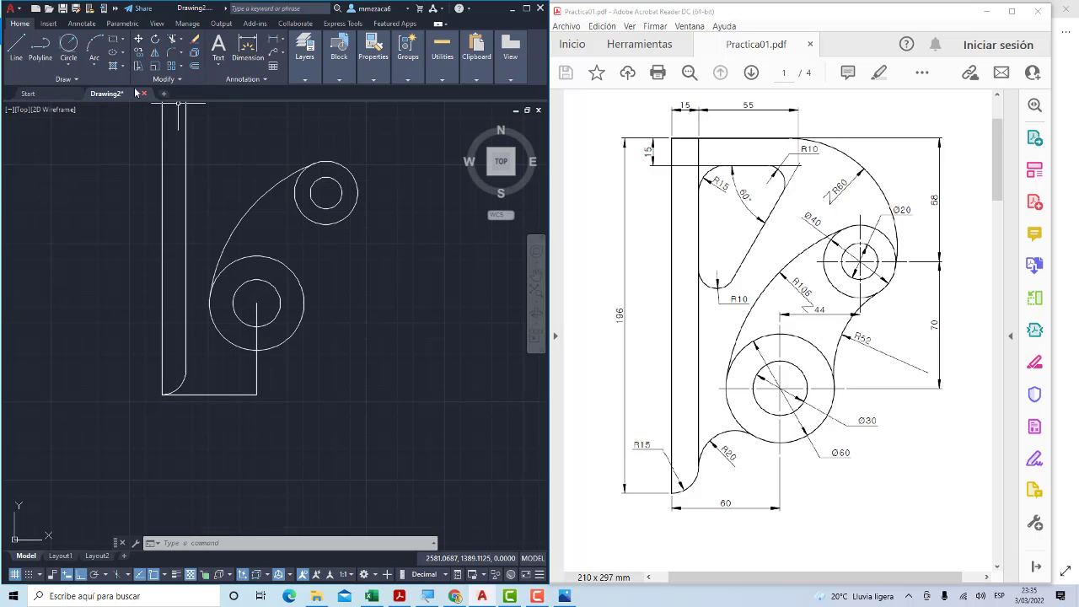
Draw an R52 circle tangent to the upper and lower hub circles on the right side
left_click(75, 65)
left_click(73, 178)
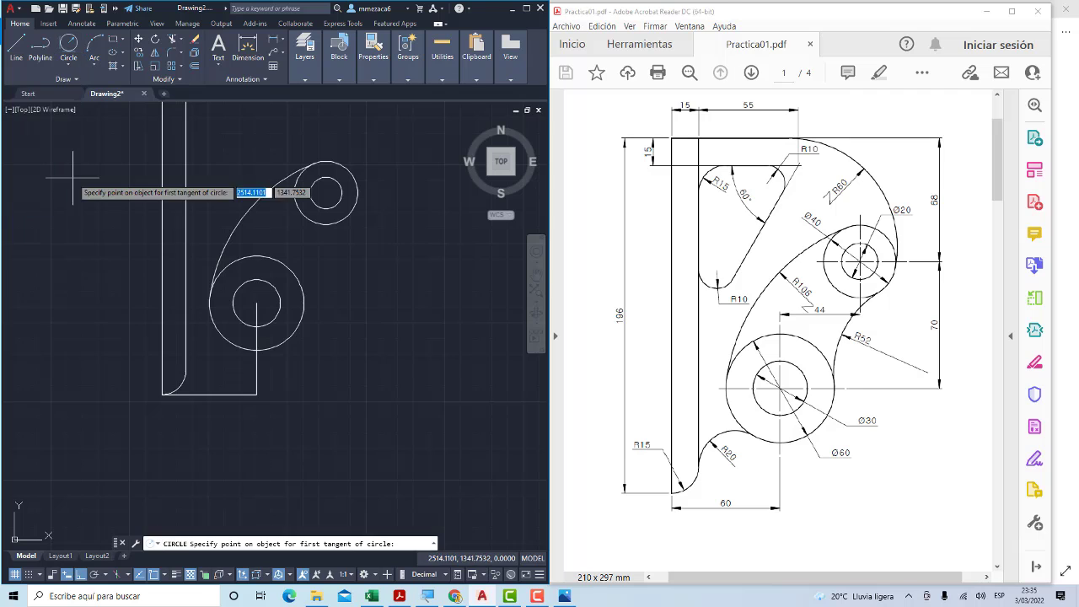
left_click(351, 217)
left_click(303, 292)
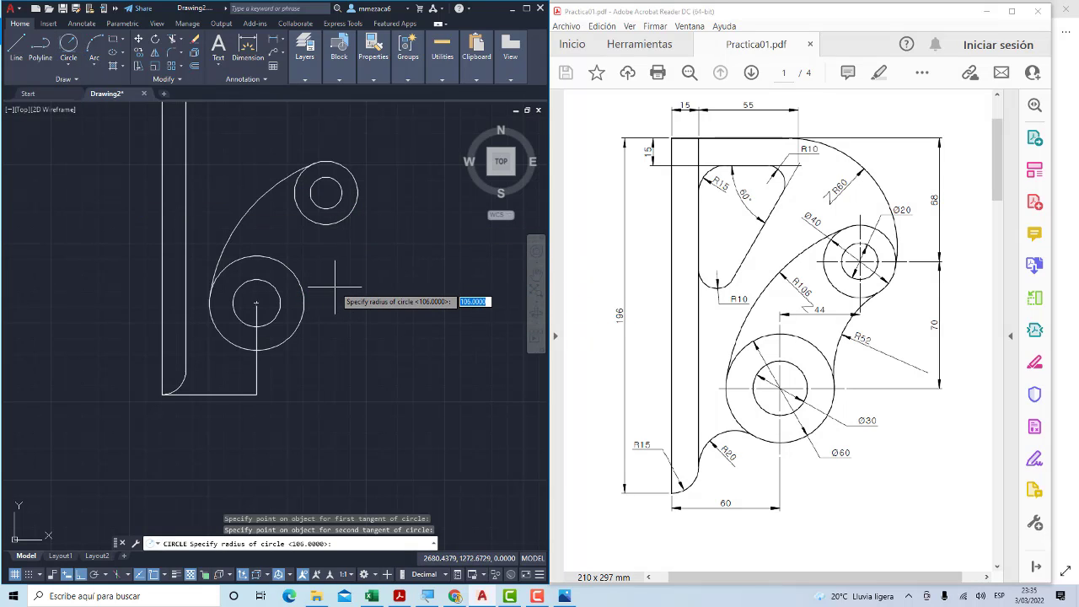
type("52")
key("Return")
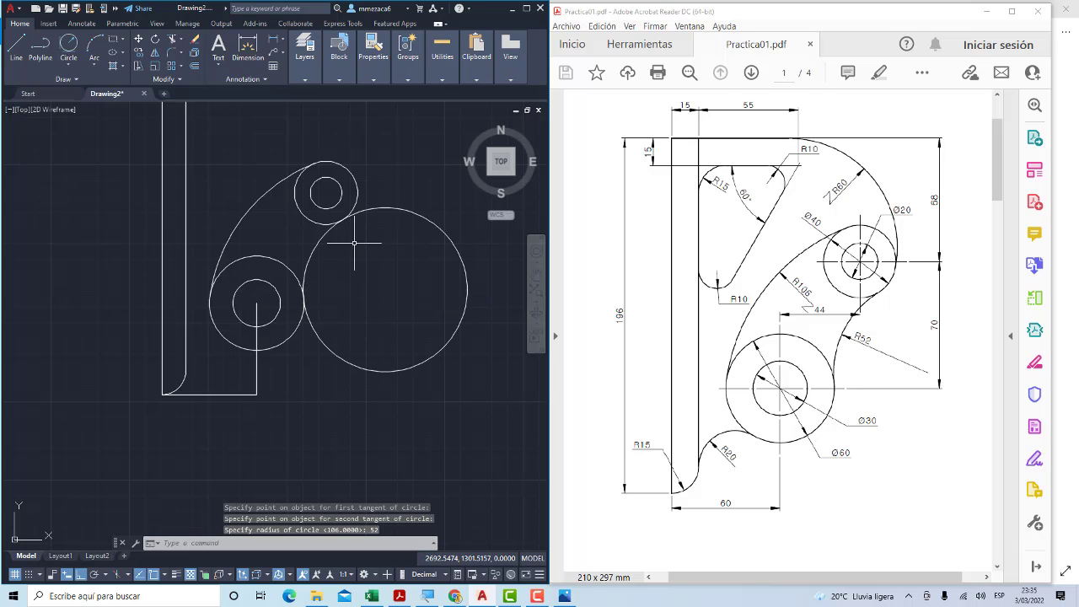
middle_click_drag(354, 243, 313, 249)
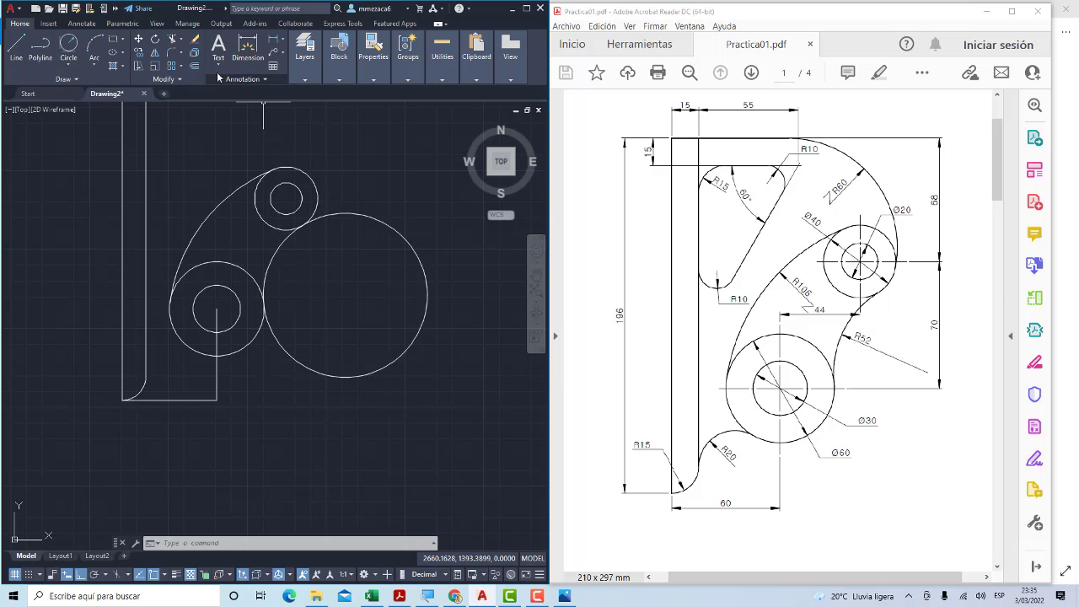
Fence-trim the R52 circle's outer part, leaving the arc joining both hubs
left_click(172, 38)
left_click(396, 203)
left_click(384, 246)
key("Return")
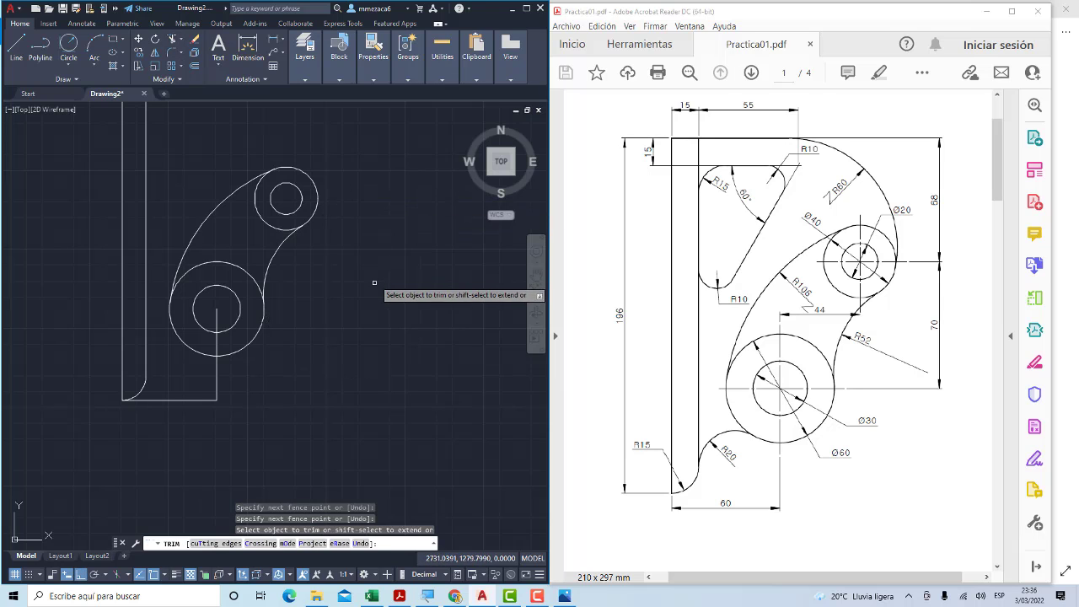
key("Escape")
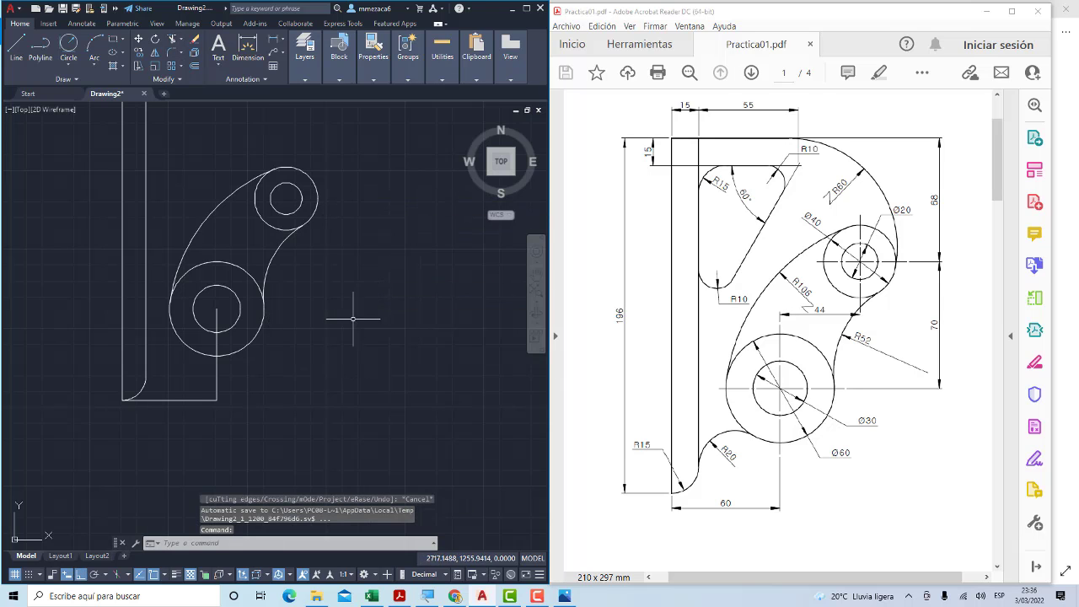
middle_click_drag(342, 335, 361, 308)
scroll(192, 359, "up", 2)
scroll(262, 337, "up", 1)
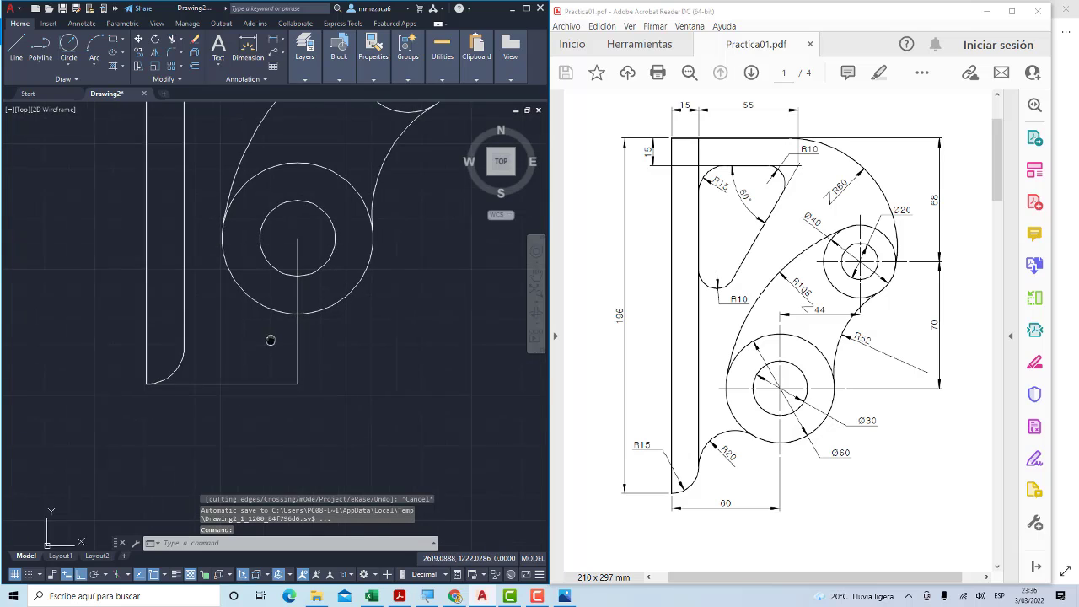
scroll(270, 347, "up", 2)
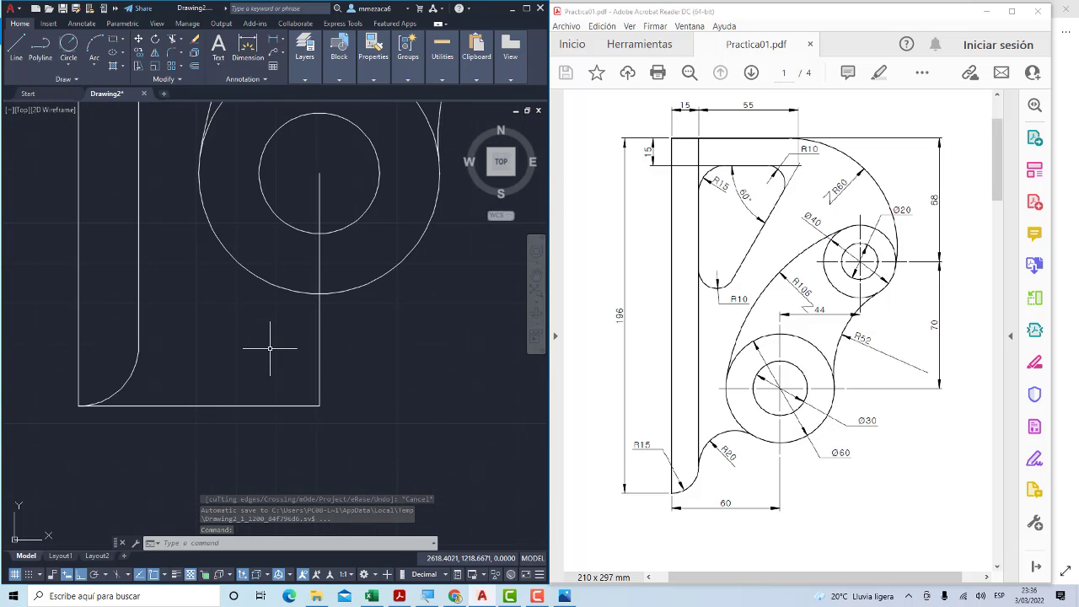
scroll(269, 347, "down", 2)
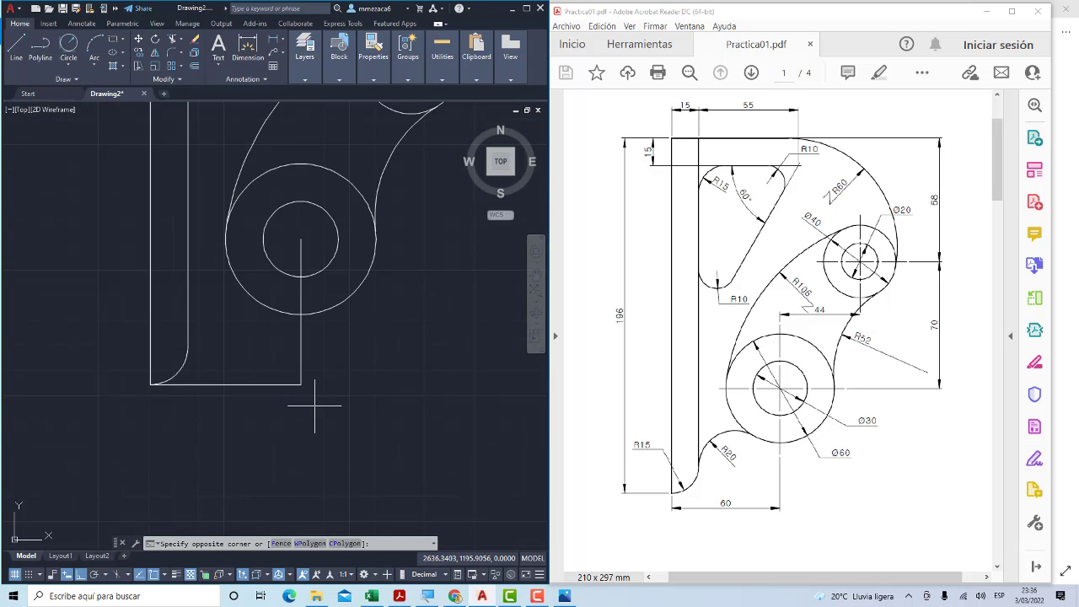
Erase the 58-unit vertical line and 60-unit bottom edge below the lower hub
left_click(324, 393)
left_click(269, 360)
key("Delete")
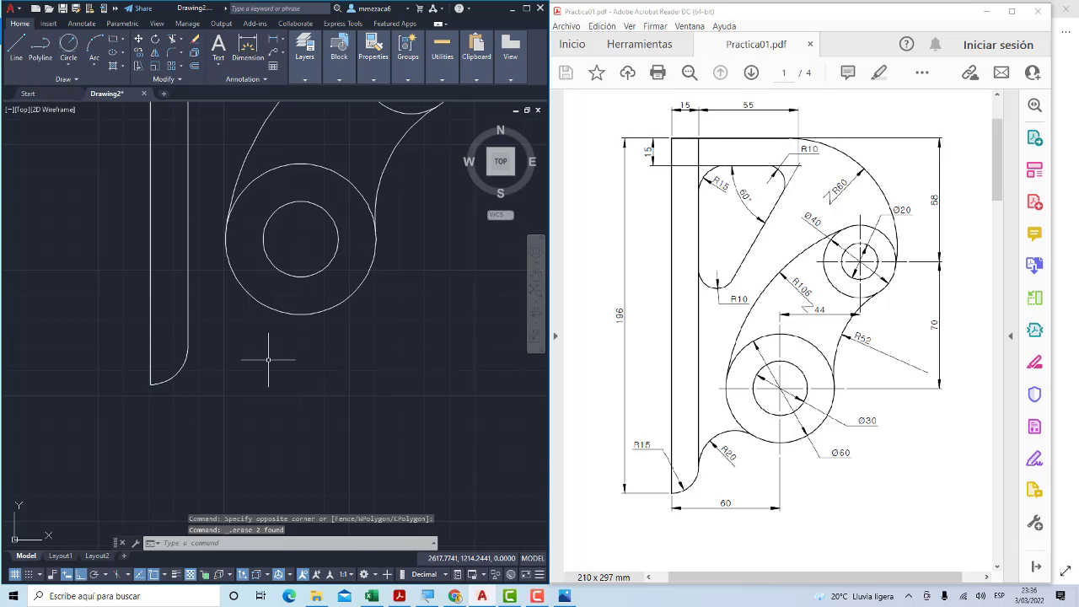
mouse_move(759, 380)
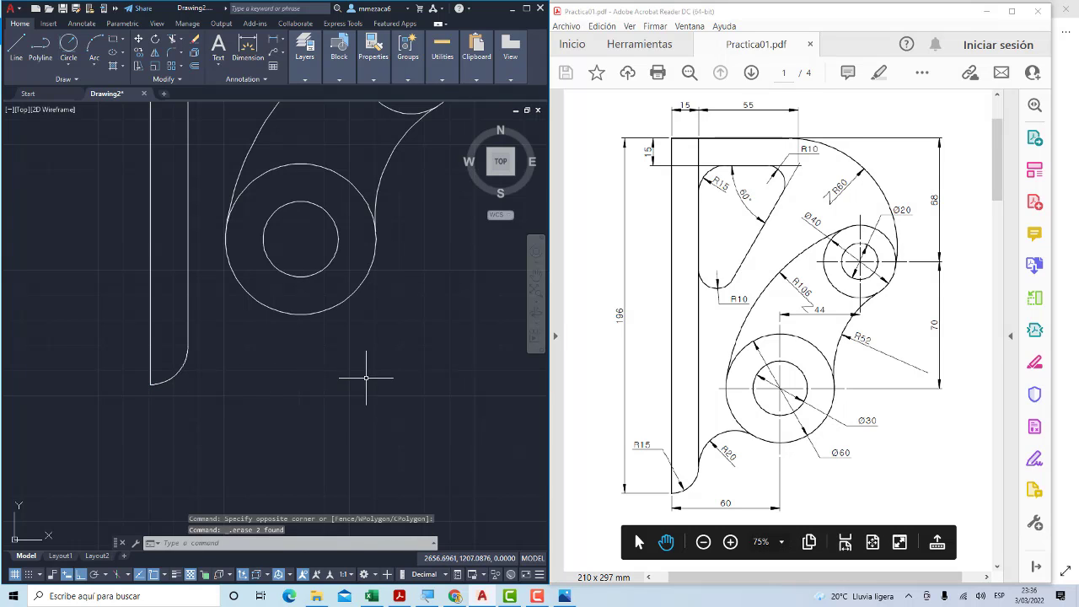
scroll(342, 342, "down", 2)
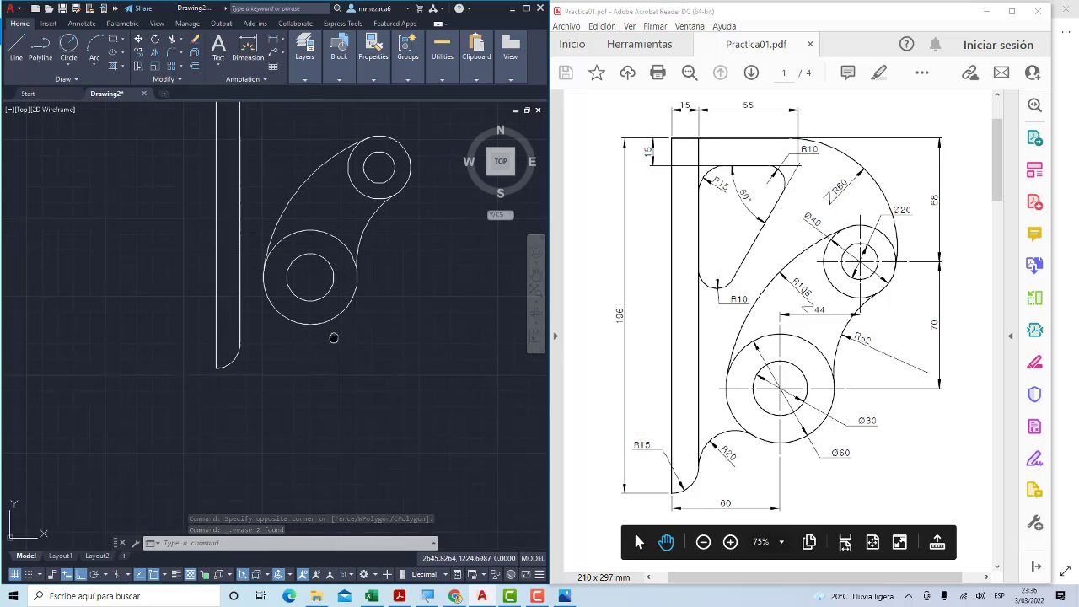
scroll(338, 337, "up", 1)
scroll(333, 337, "up", 1)
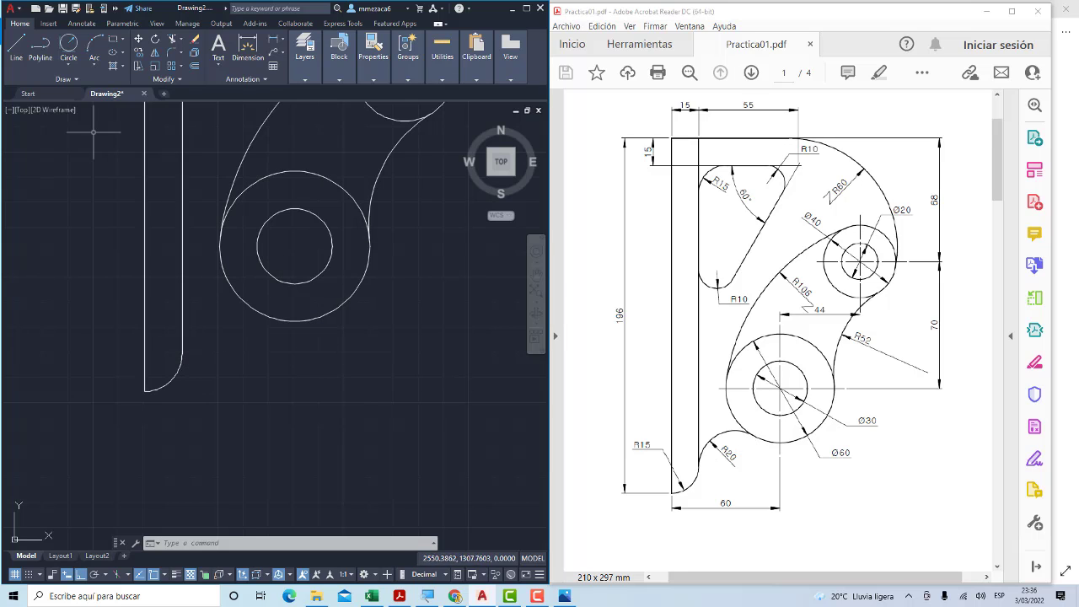
Draw an R20 circle tangent to the lower hub circle and the R15 corner fillet
left_click(75, 71)
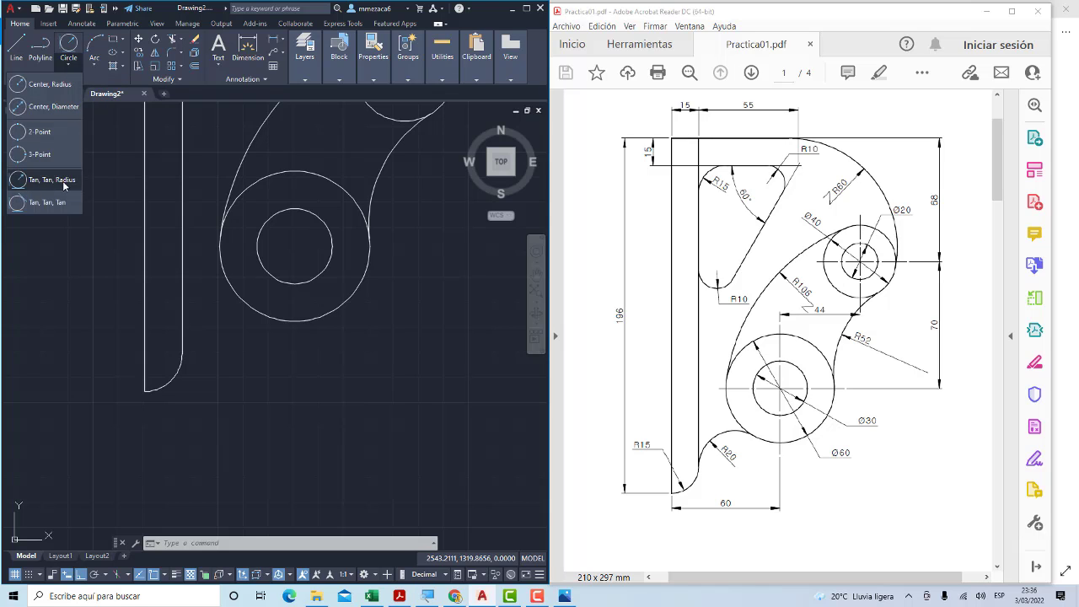
left_click(64, 186)
left_click(253, 307)
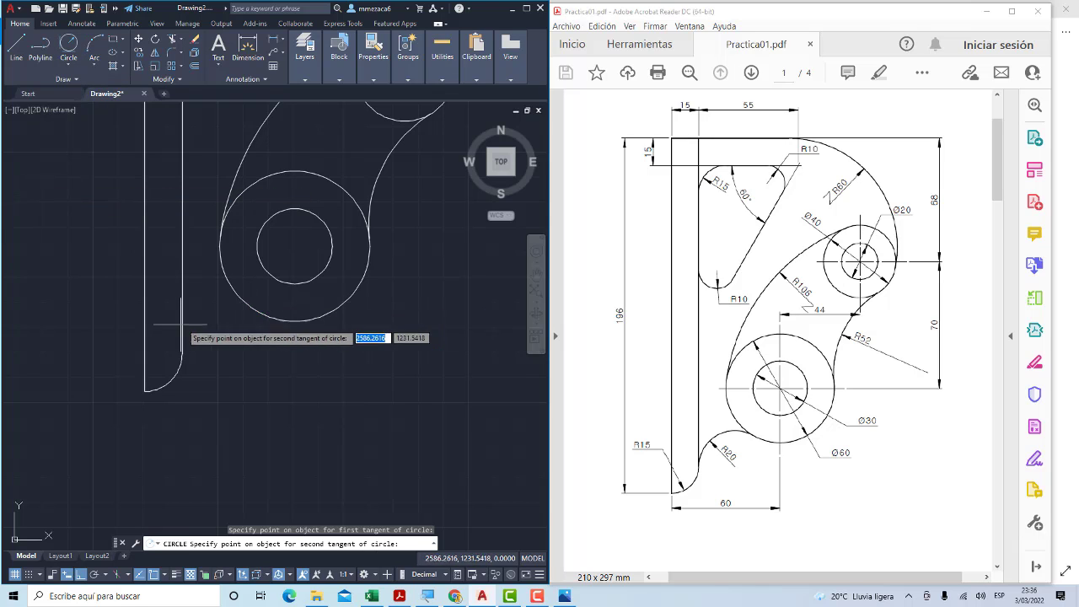
left_click(182, 357)
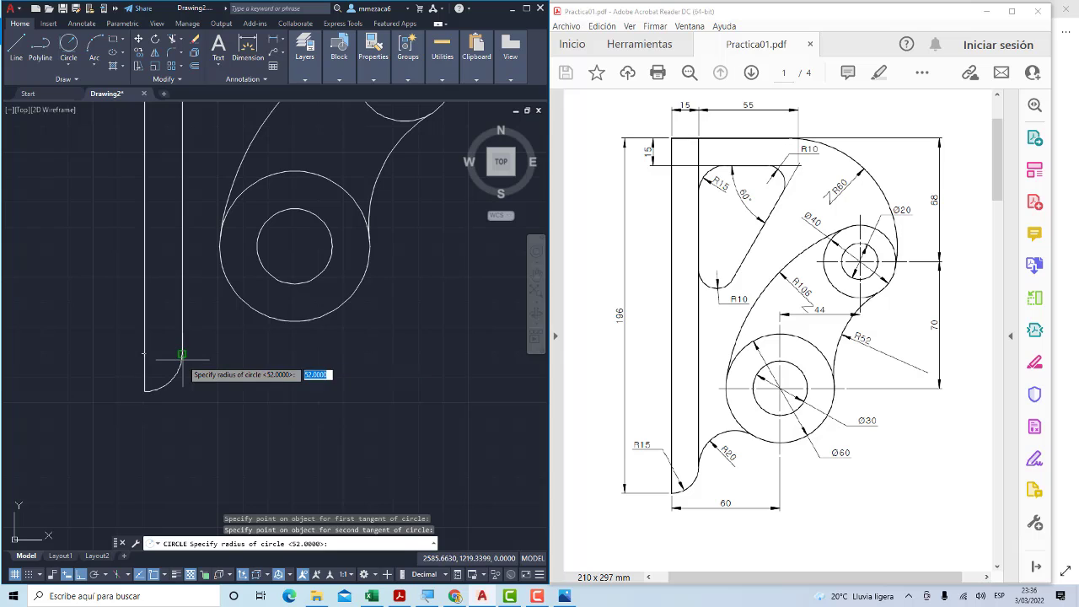
type("20")
key("Return")
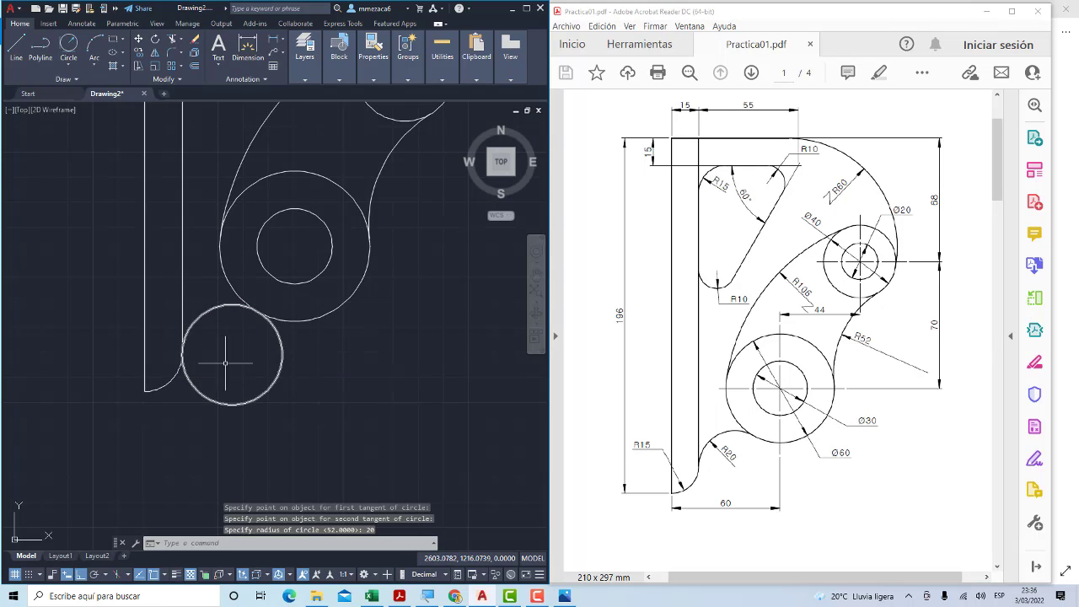
Trim the unwanted part of the R20 circle, leaving the connecting arc
left_click(171, 40)
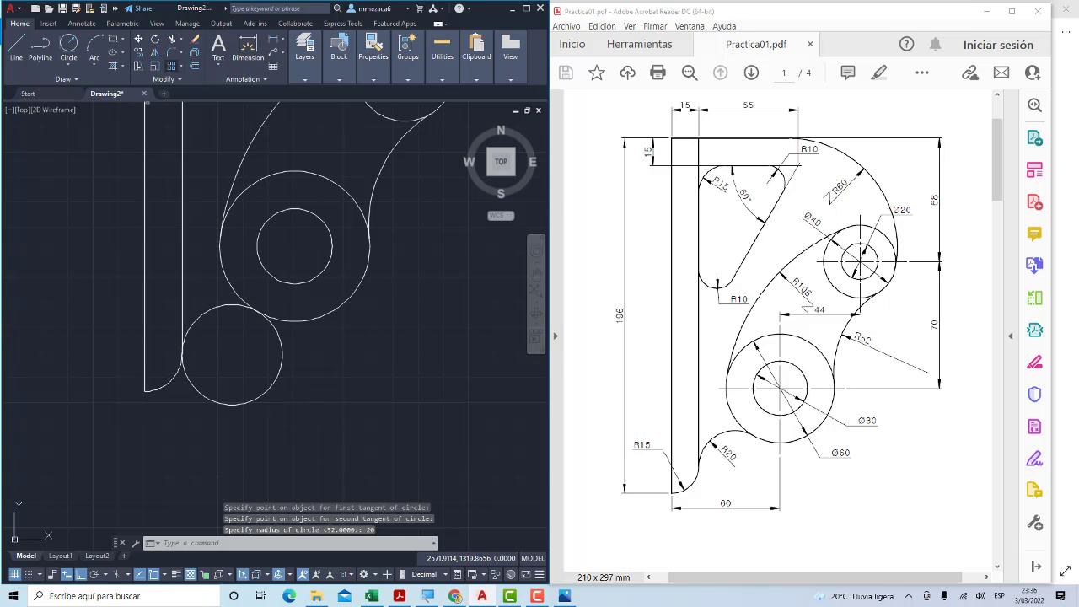
left_click_drag(241, 356, 268, 384)
scroll(268, 383, "down", 2)
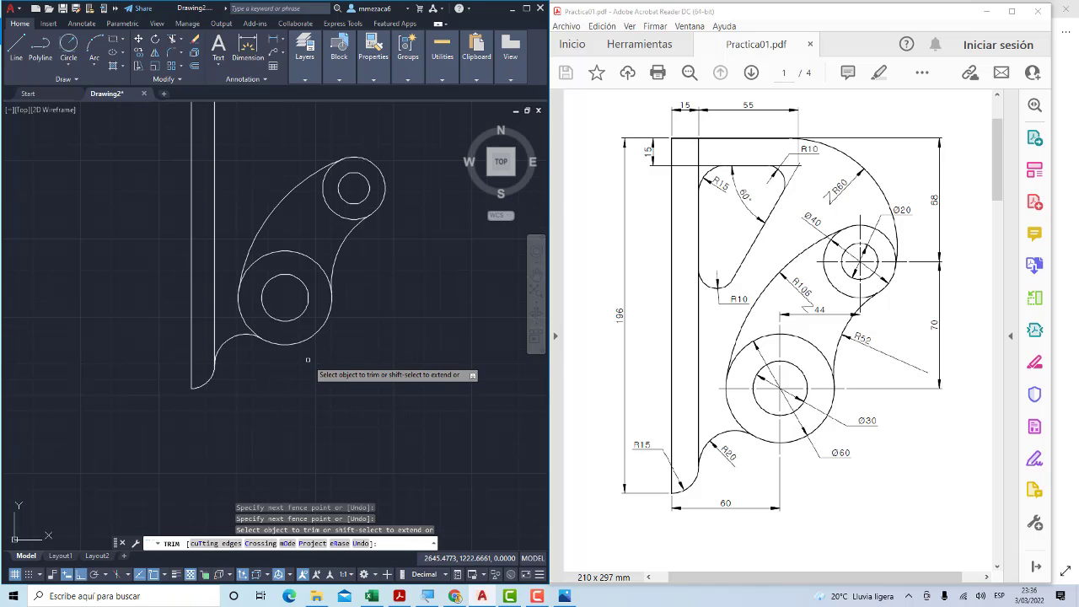
scroll(375, 350, "down", 2)
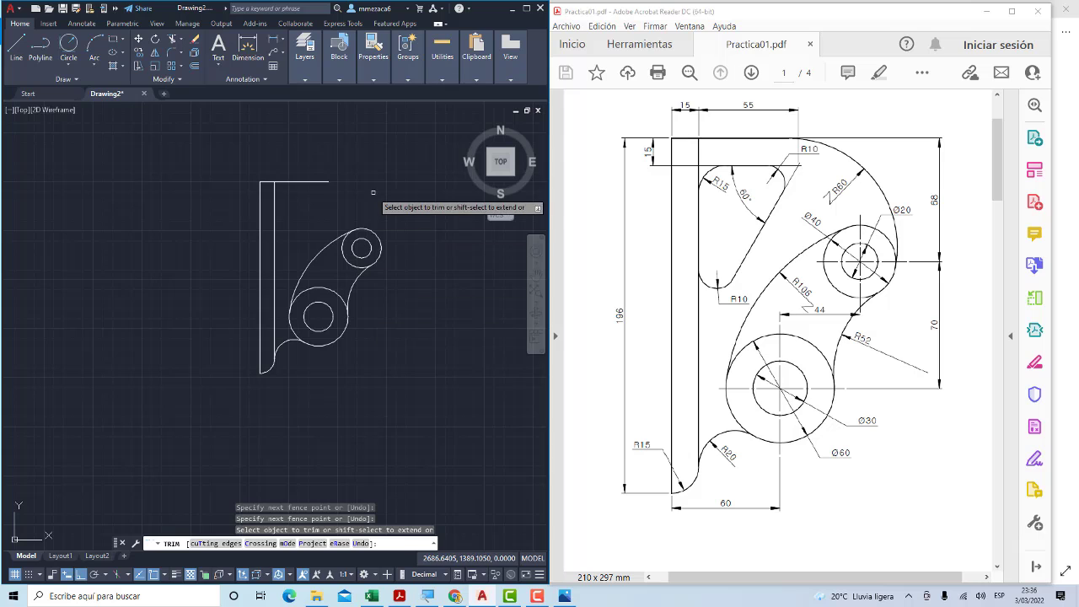
scroll(364, 201, "up", 1)
scroll(354, 203, "up", 1)
key("Escape")
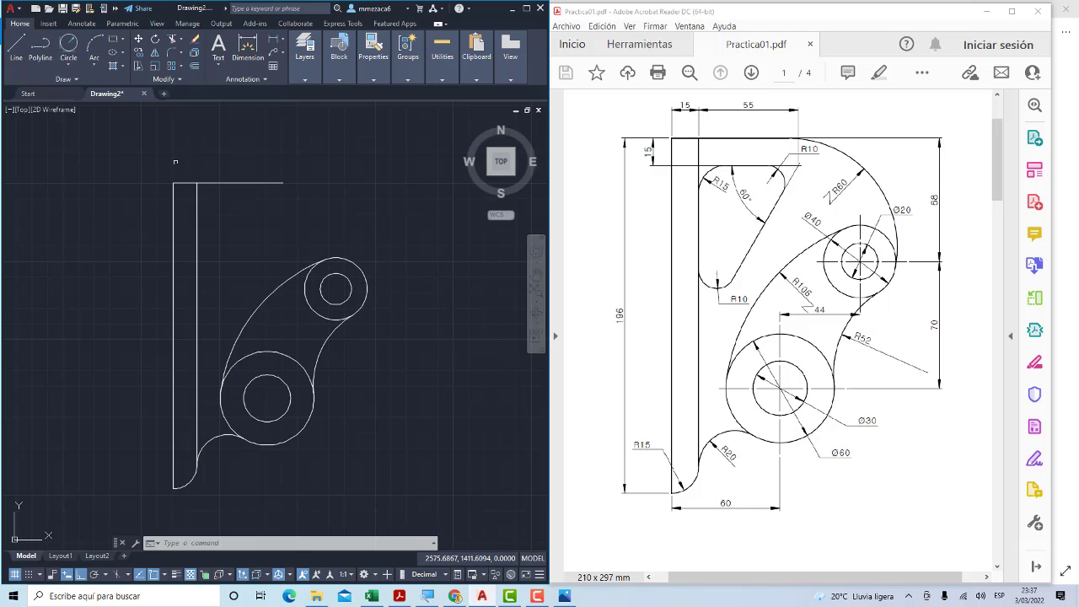
Draw a tangent R60 circle, then delete it as misplaced
left_click(70, 66)
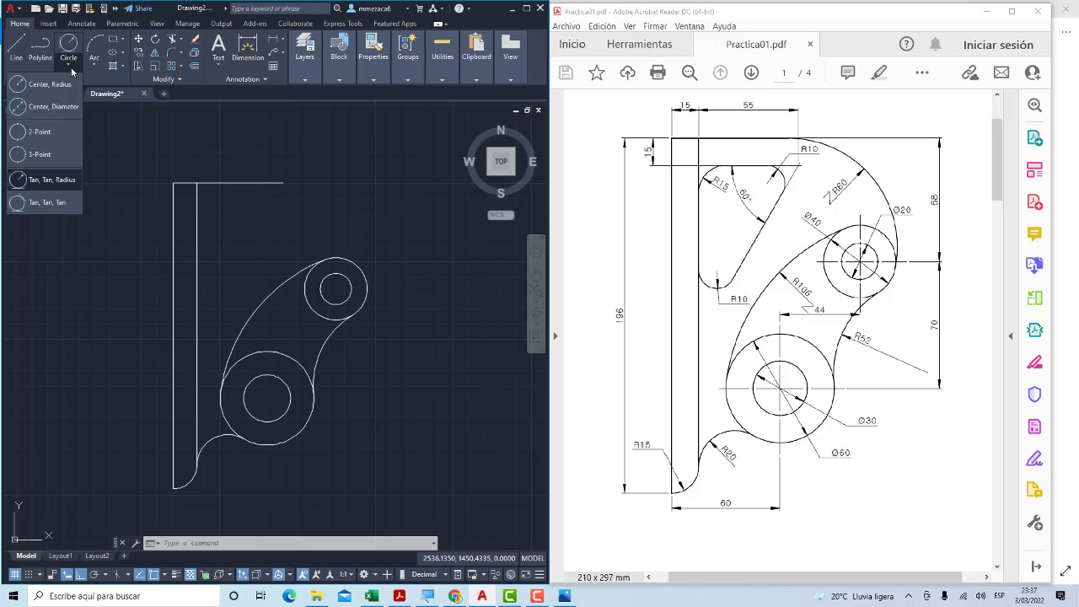
left_click(45, 179)
left_click(283, 184)
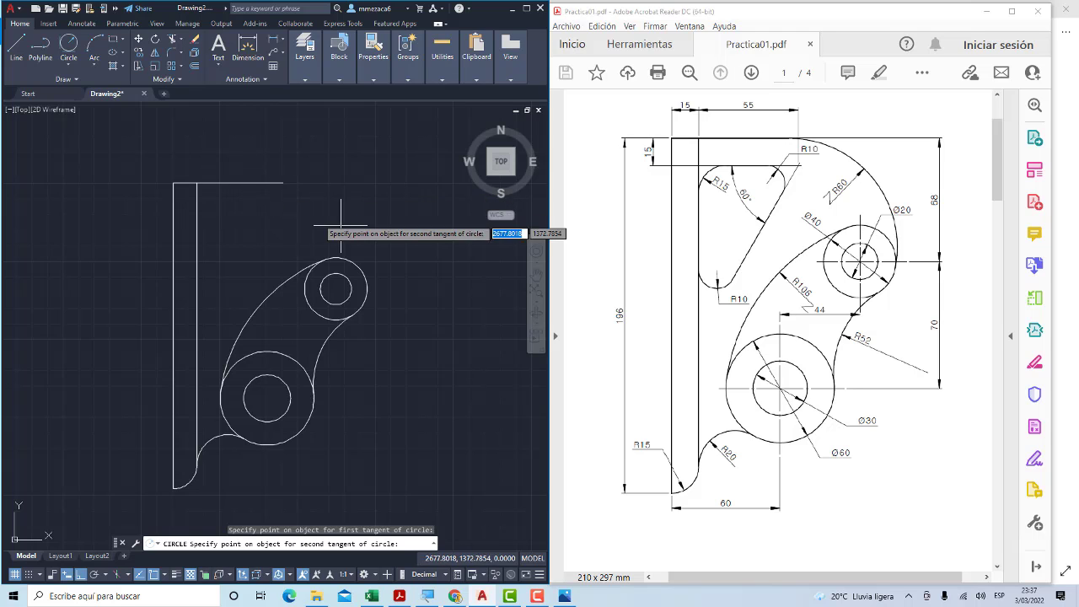
left_click(366, 276)
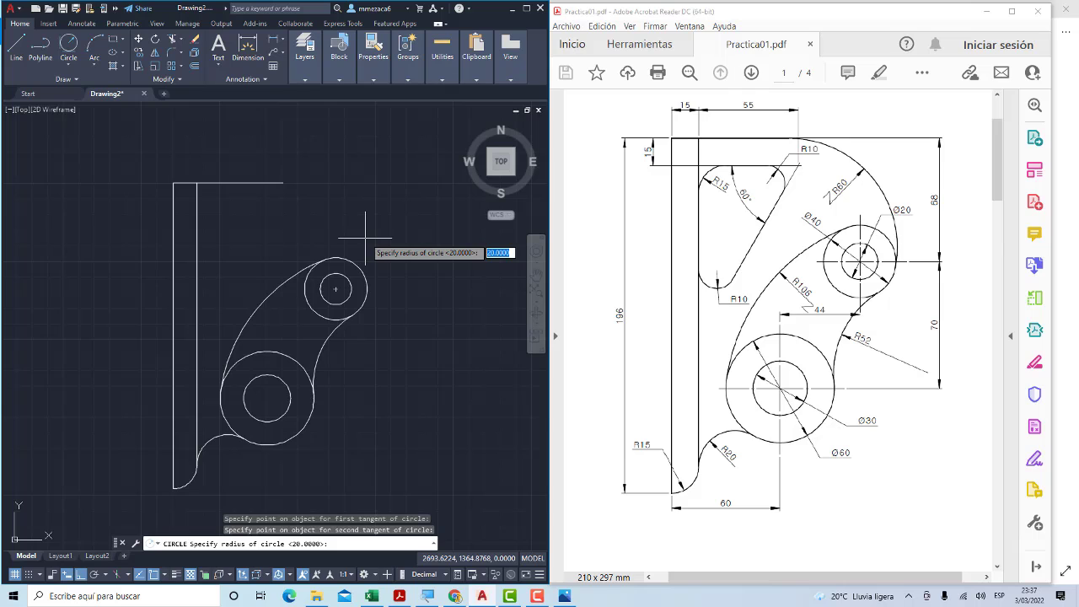
type("60")
key("Return")
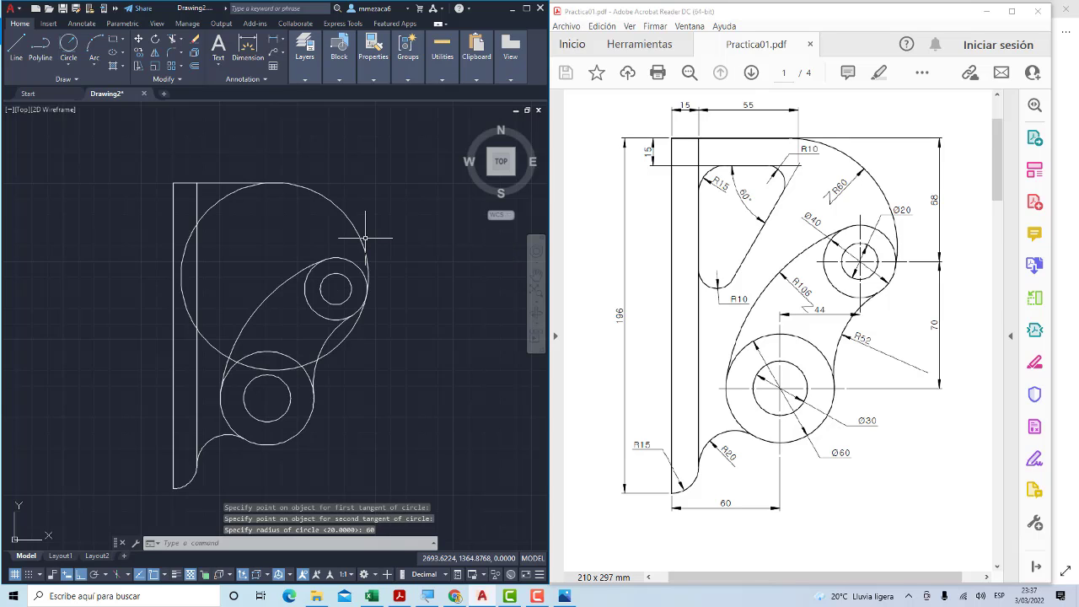
left_click(361, 239)
left_click(336, 224)
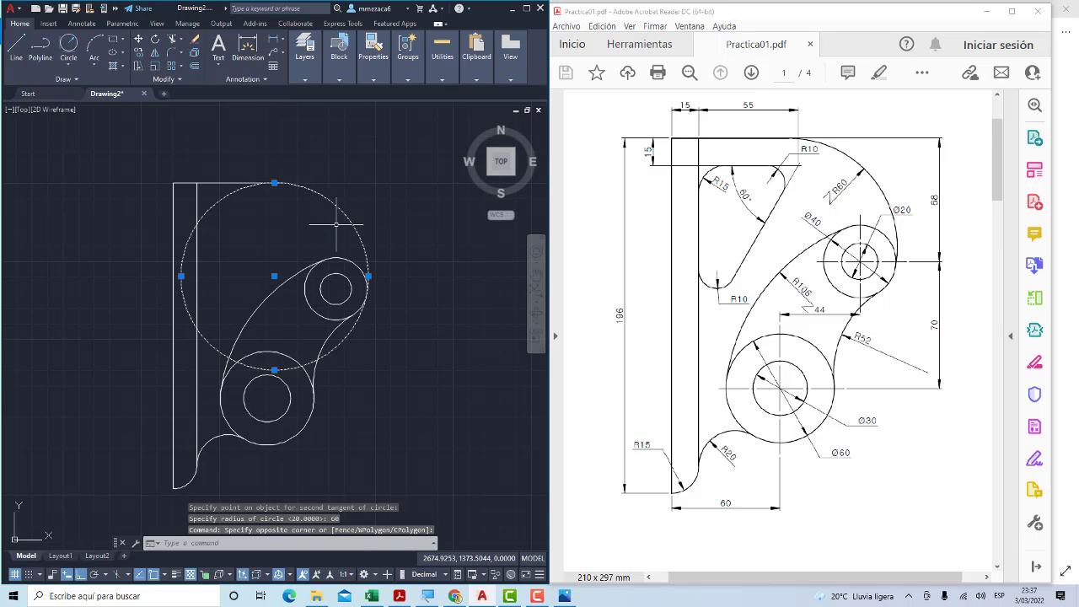
key("Delete")
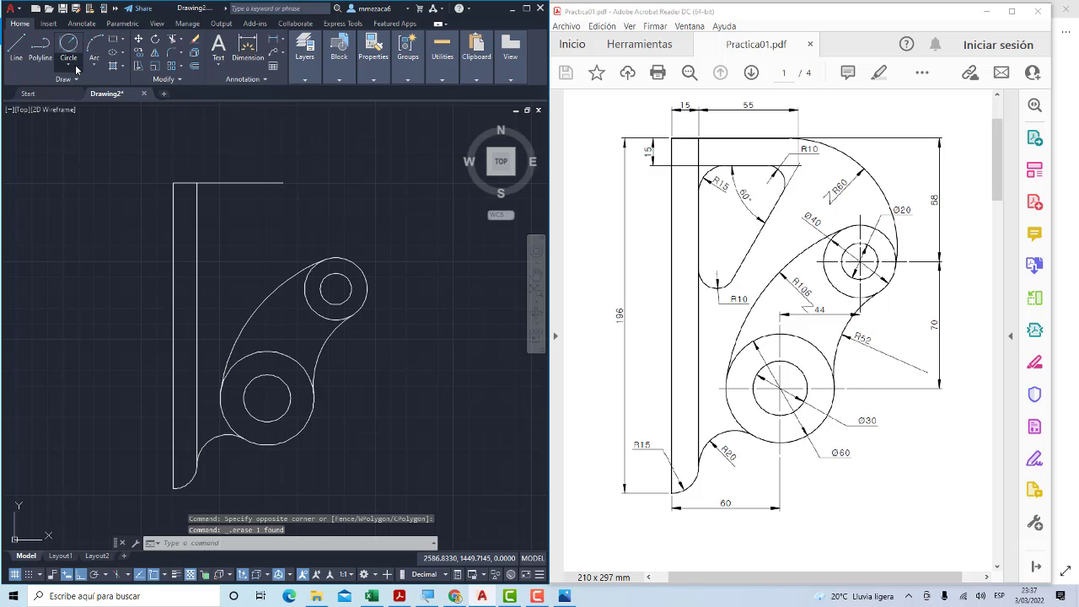
Draw an R60 circle tangent to the top edge line and the upper Ø40 hub
left_click(76, 70)
left_click(66, 180)
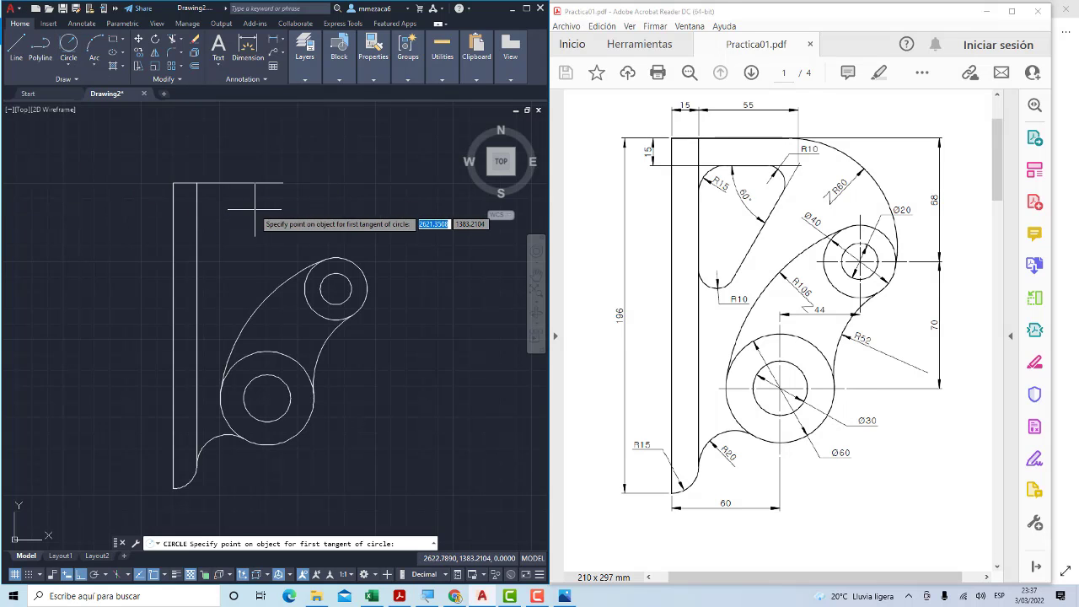
scroll(255, 208, "up", 3)
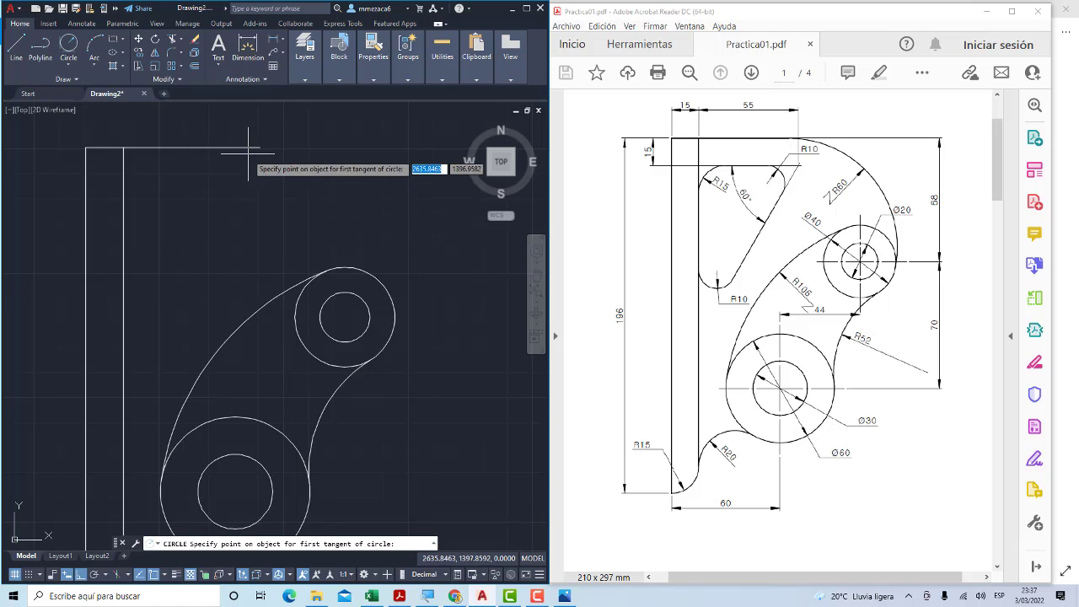
left_click(249, 150)
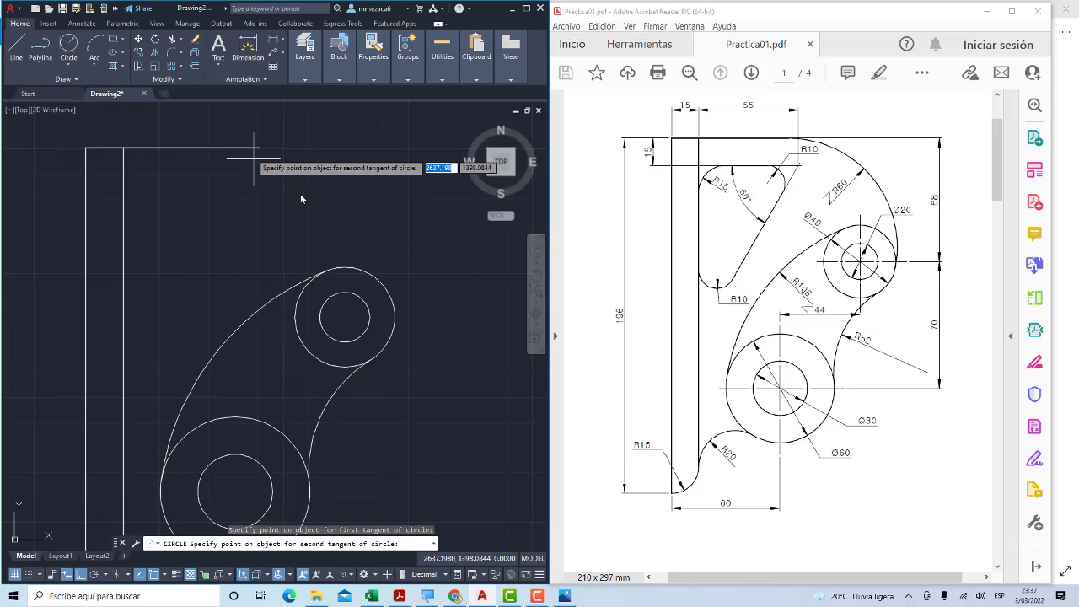
left_click(392, 293)
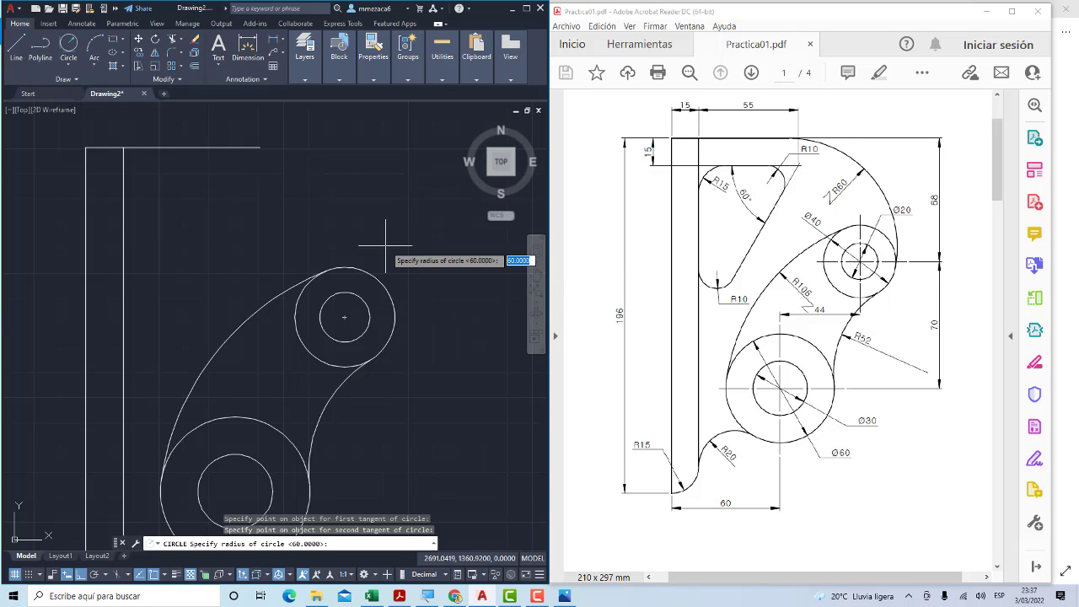
type("60")
key("Return")
scroll(345, 199, "down", 2)
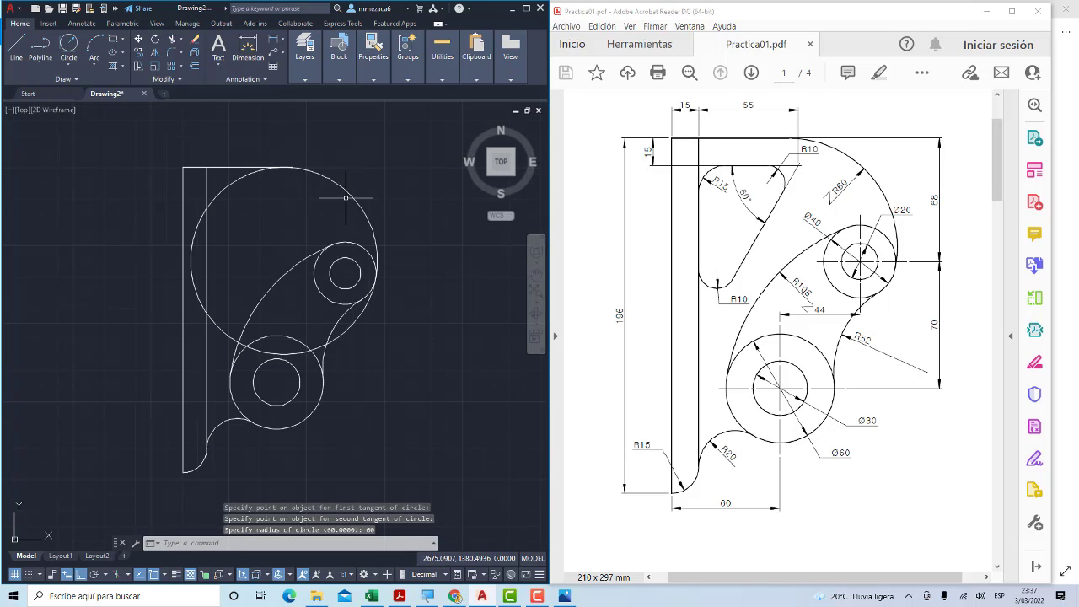
Abandon a fence trim and erase the oversized leftover construction arc
left_click(173, 40)
scroll(239, 188, "up", 2)
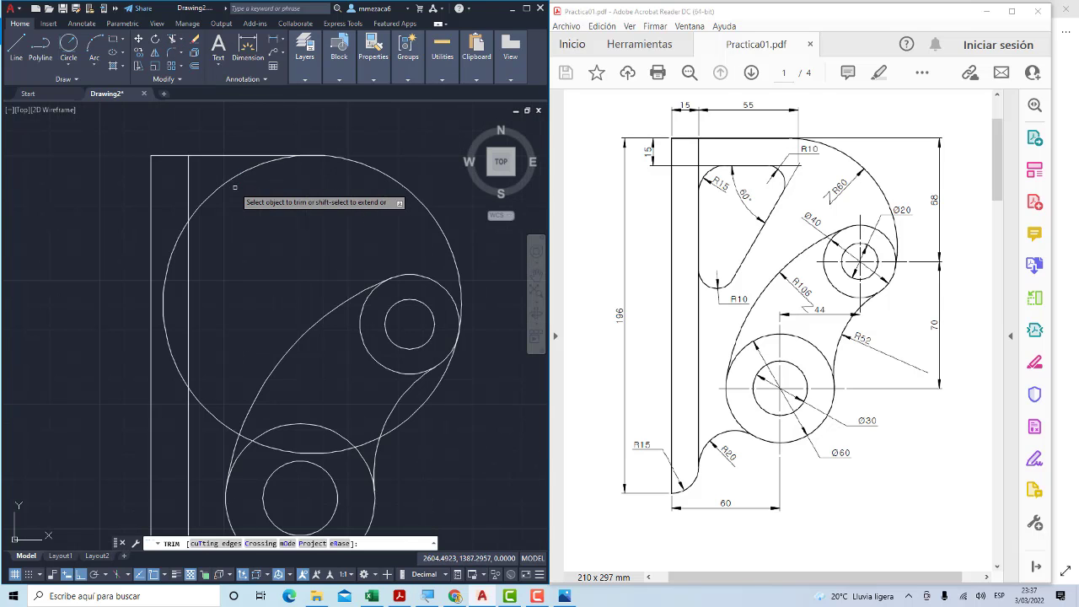
left_click(261, 199)
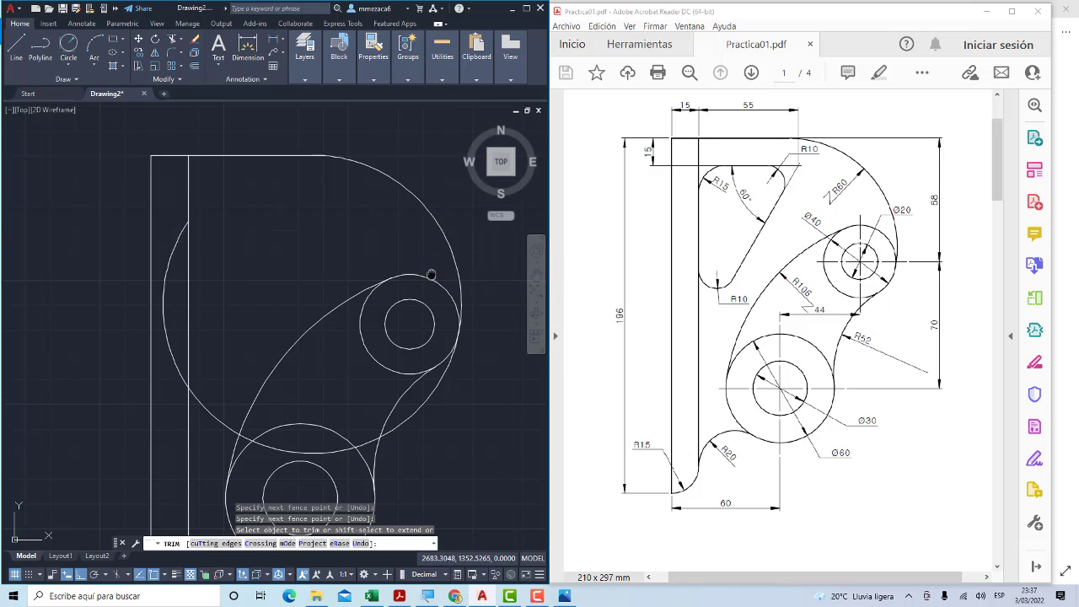
middle_click_drag(422, 257, 373, 195)
key("Escape")
key("Escape")
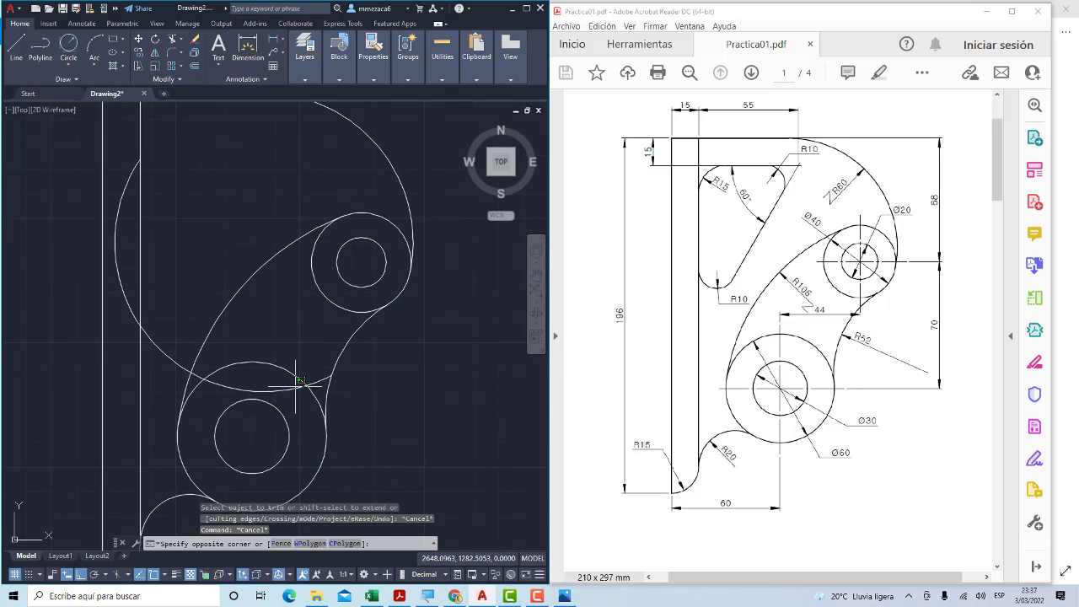
left_click(297, 381)
left_click(289, 393)
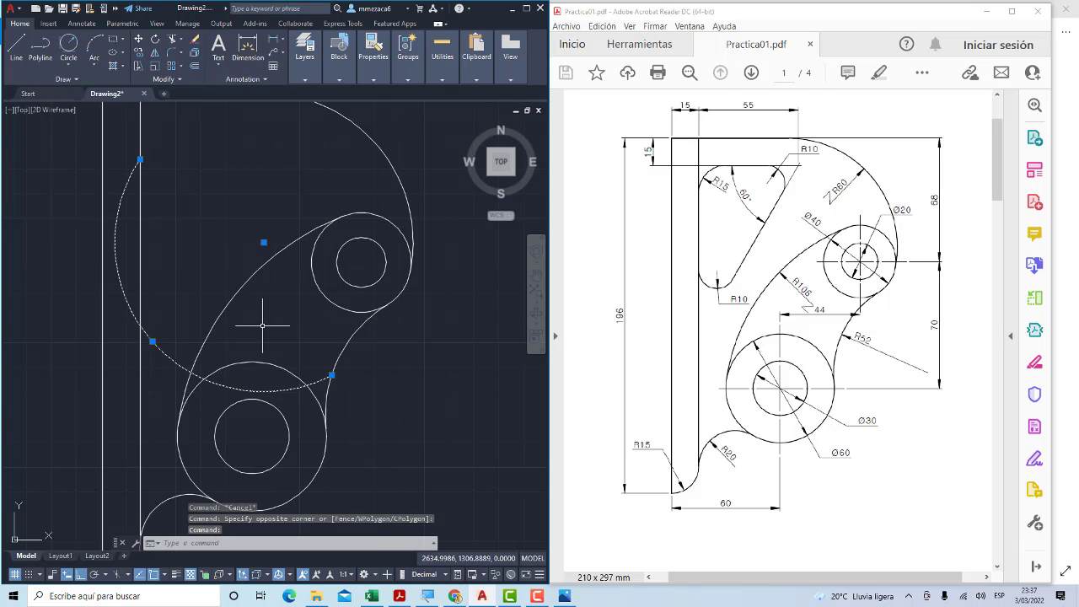
key("Delete")
Cancel a second trim attempt and pan and zoom to recentre the bracket
scroll(270, 278, "down", 2)
scroll(284, 173, "up", 3)
scroll(276, 180, "up", 5)
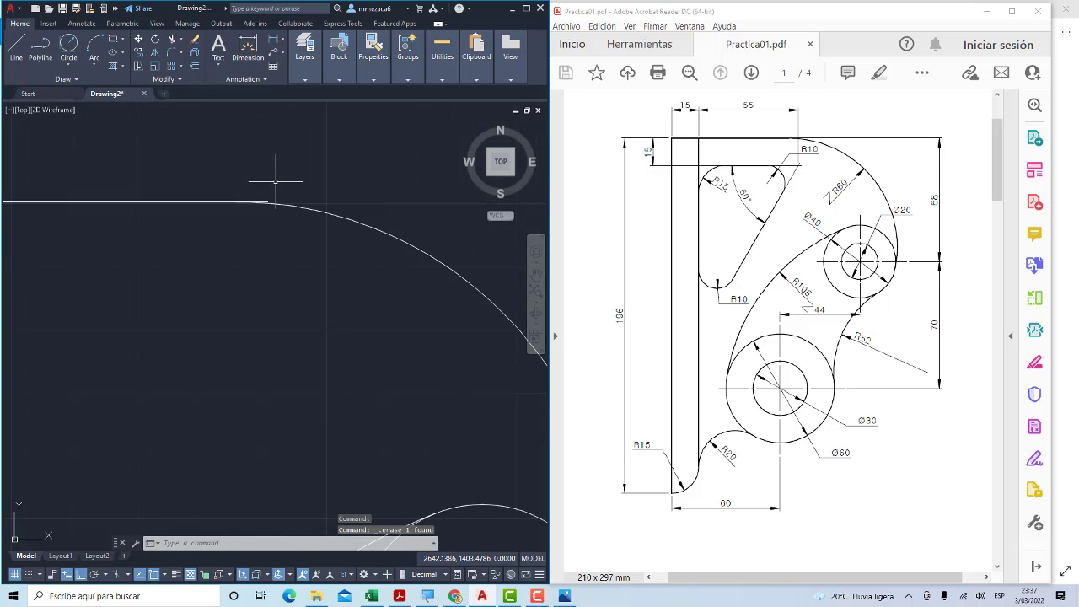
scroll(273, 189, "down", 2)
scroll(270, 197, "up", 3)
scroll(257, 211, "up", 2)
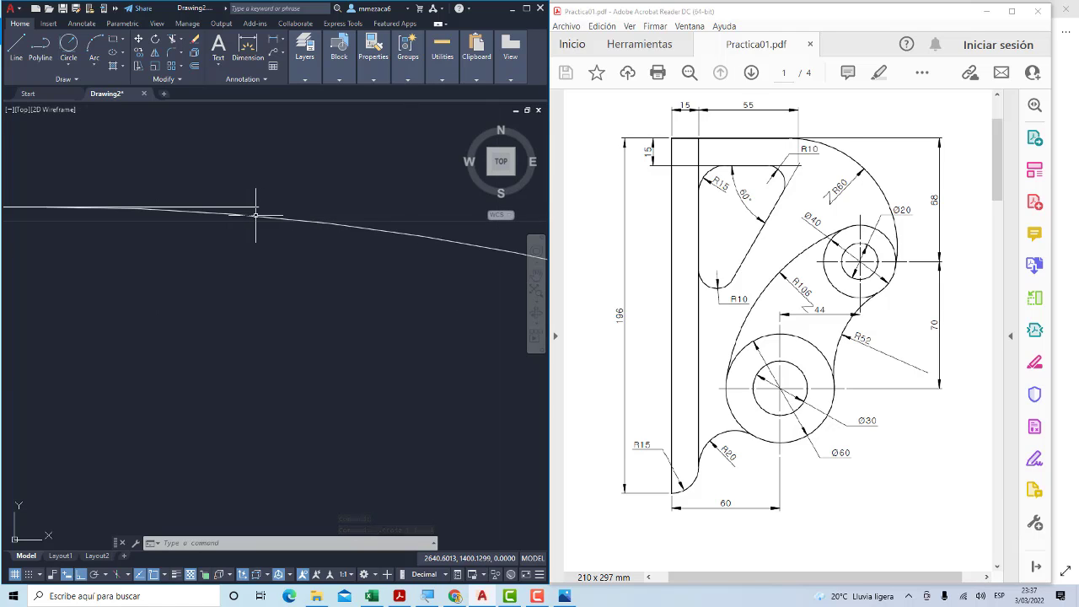
scroll(255, 207, "down", 1)
scroll(253, 201, "down", 2)
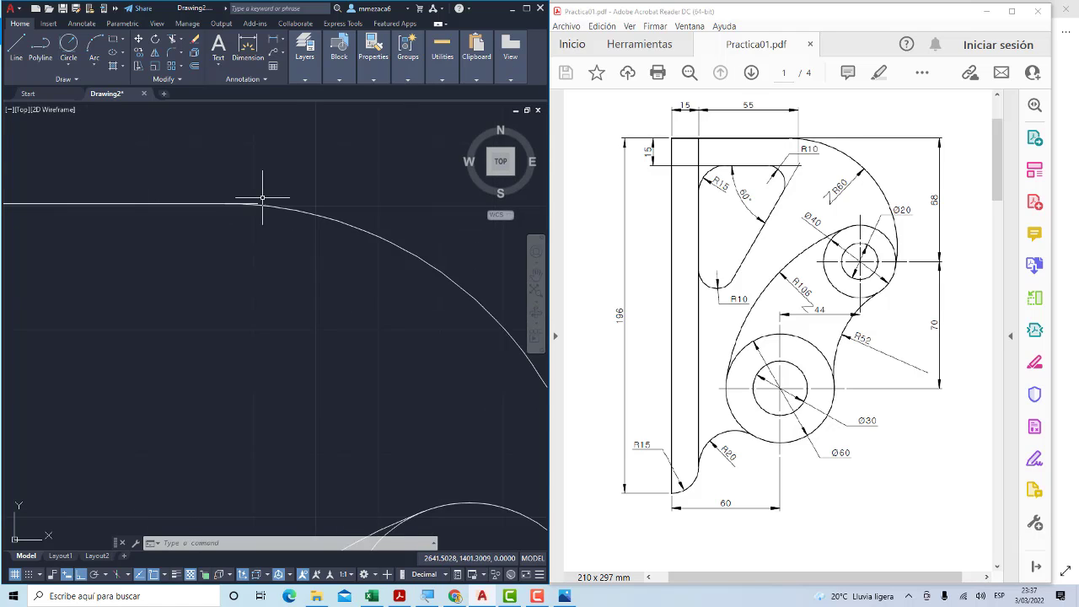
scroll(260, 193, "down", 2)
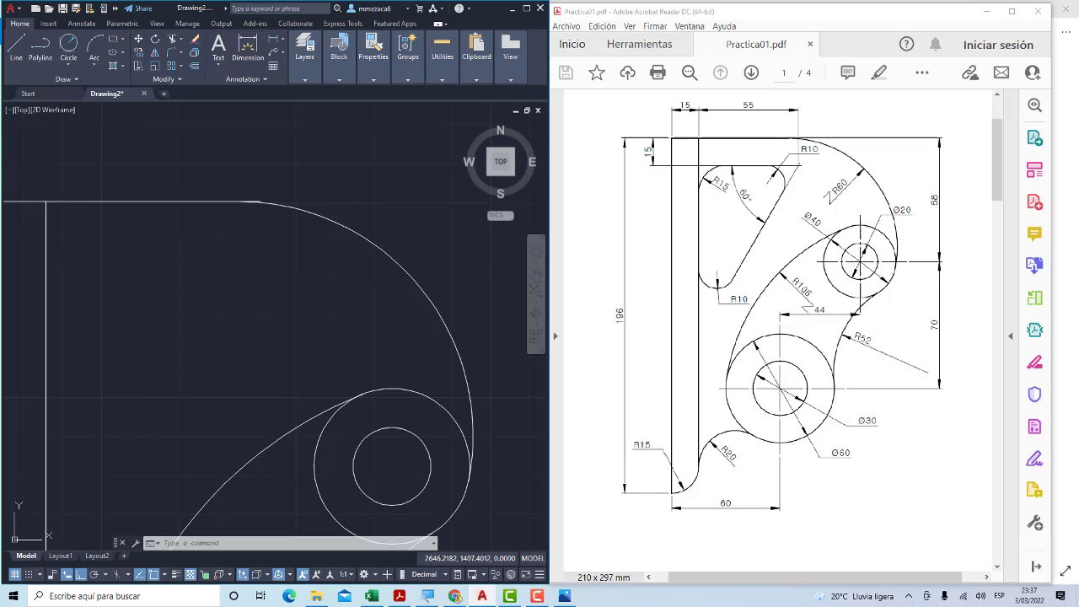
left_click(172, 40)
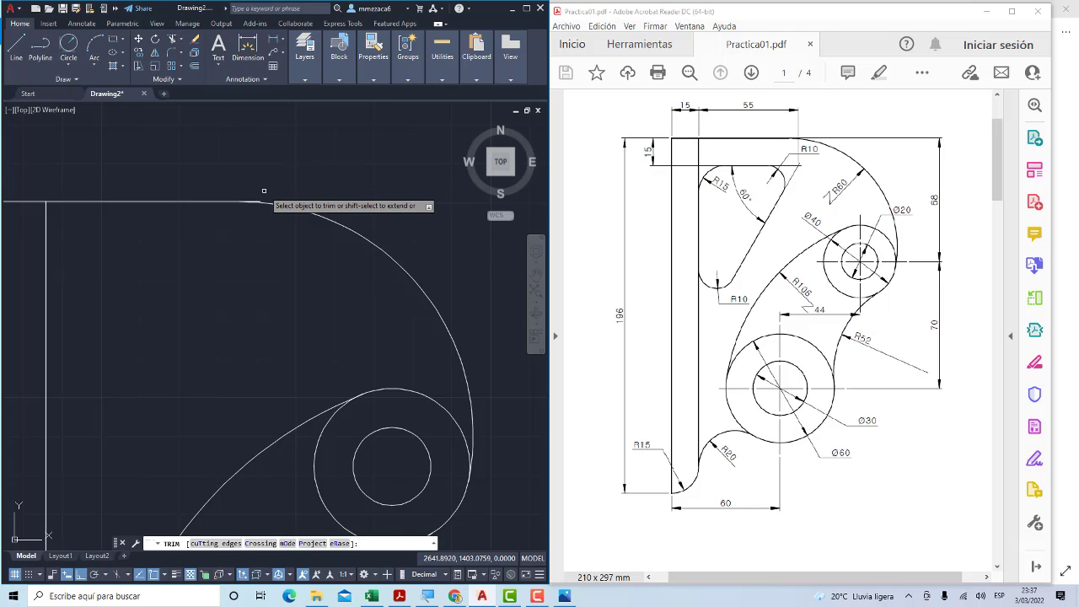
scroll(264, 192, "up", 2)
scroll(264, 207, "up", 1)
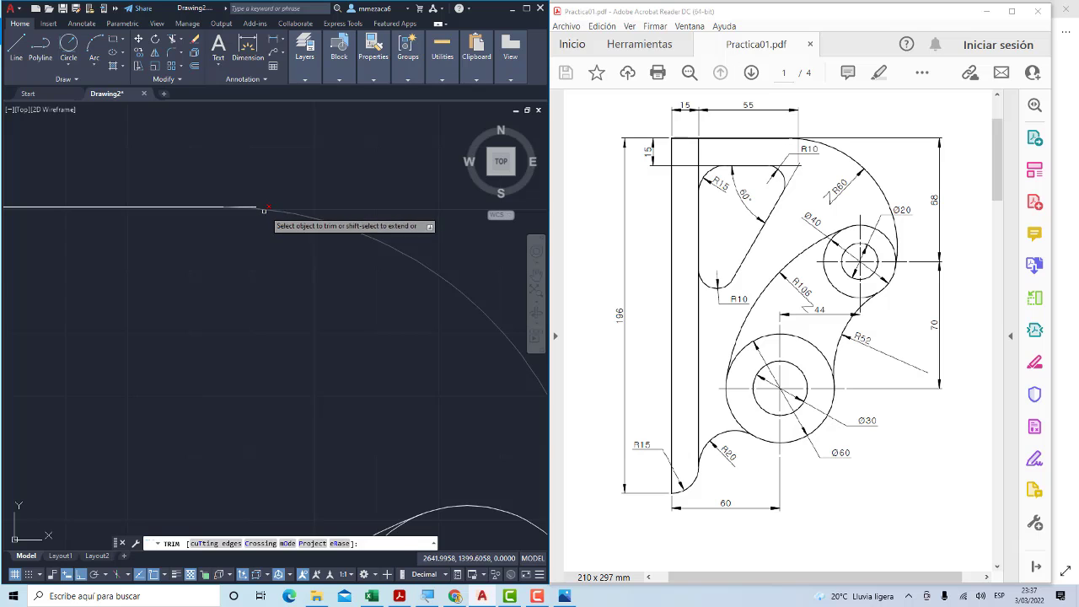
scroll(268, 223, "down", 3)
key("Escape")
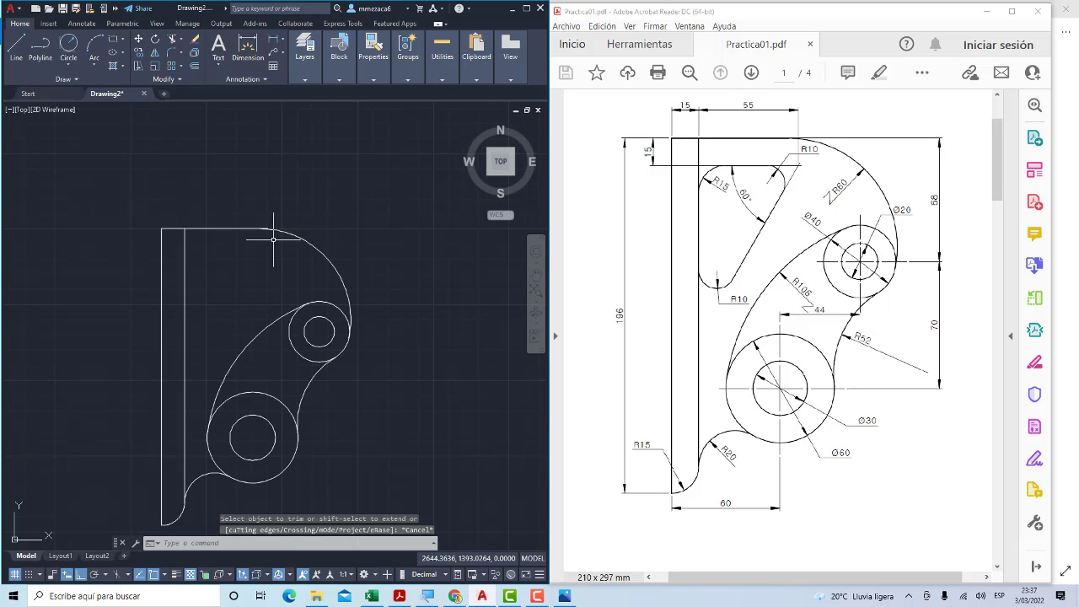
scroll(323, 160, "down", 1)
scroll(287, 243, "up", 1)
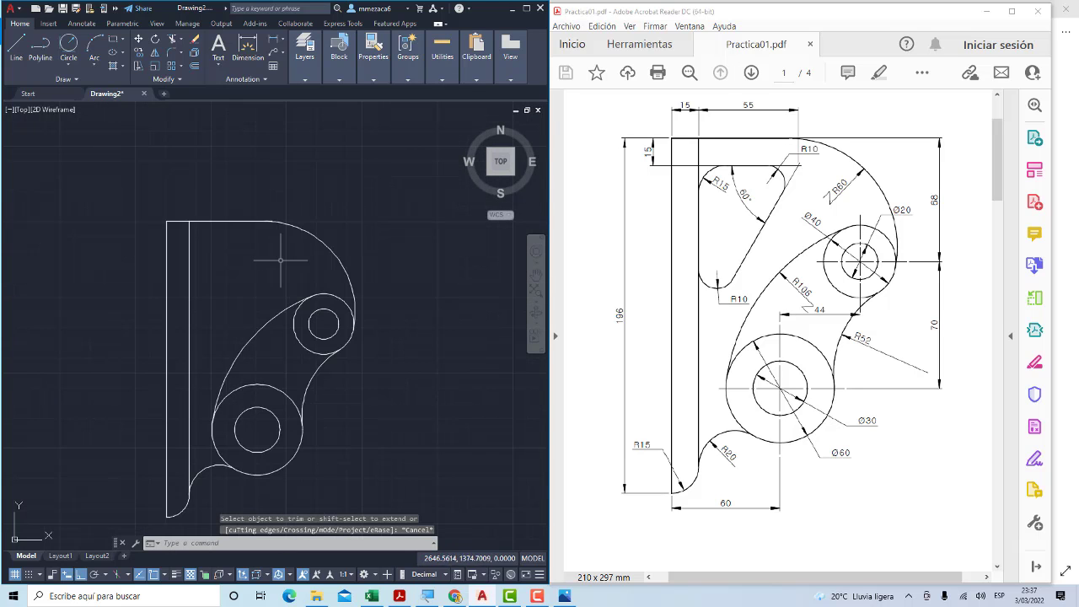
middle_click_drag(287, 244, 317, 205)
scroll(319, 195, "up", 2)
scroll(314, 198, "down", 1)
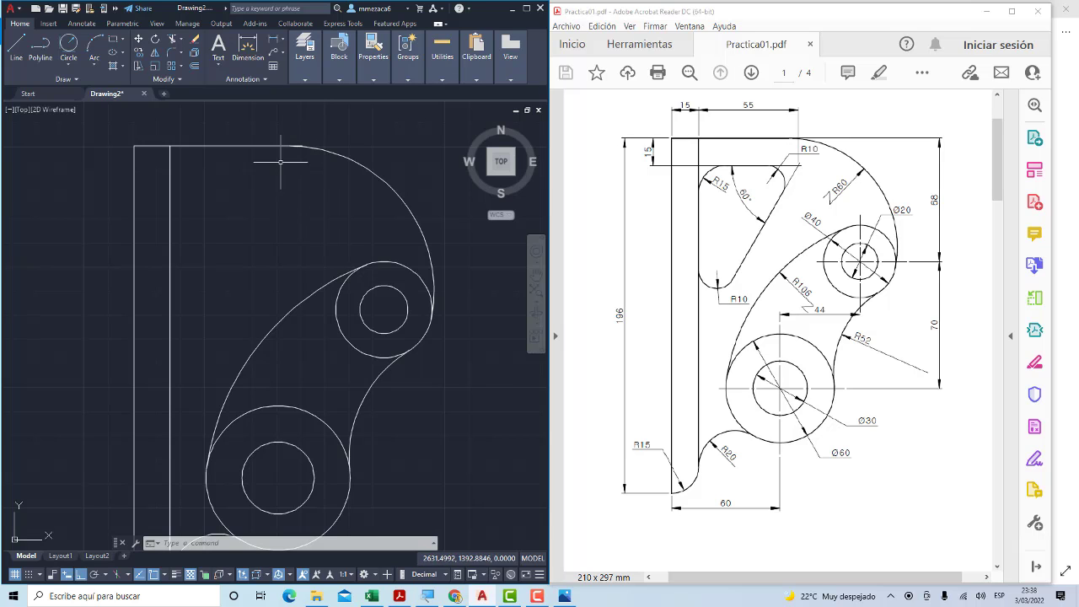
middle_click_drag(313, 177, 339, 180)
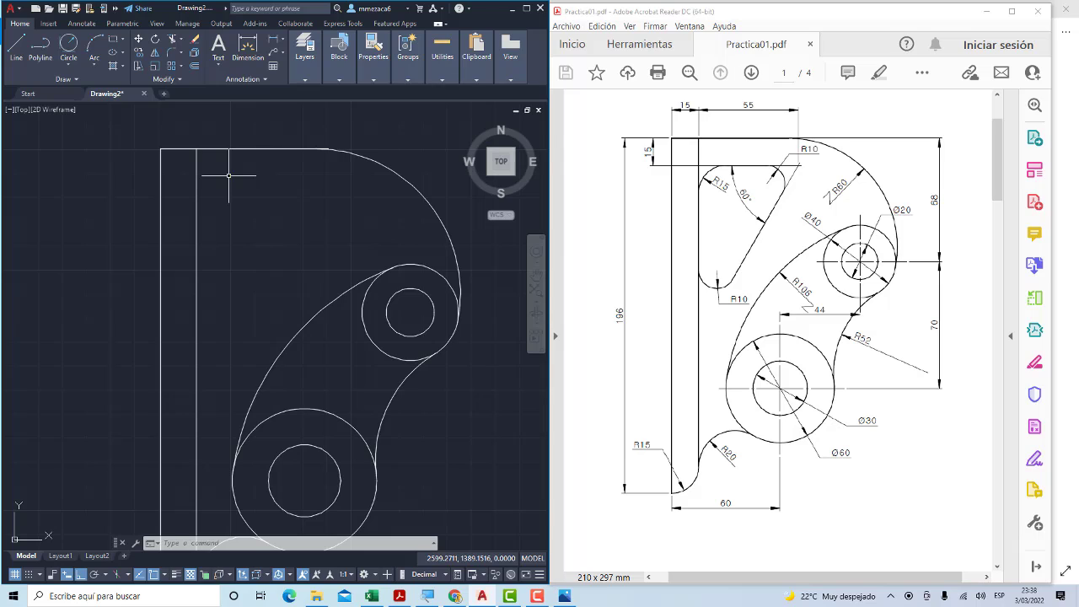
type("o")
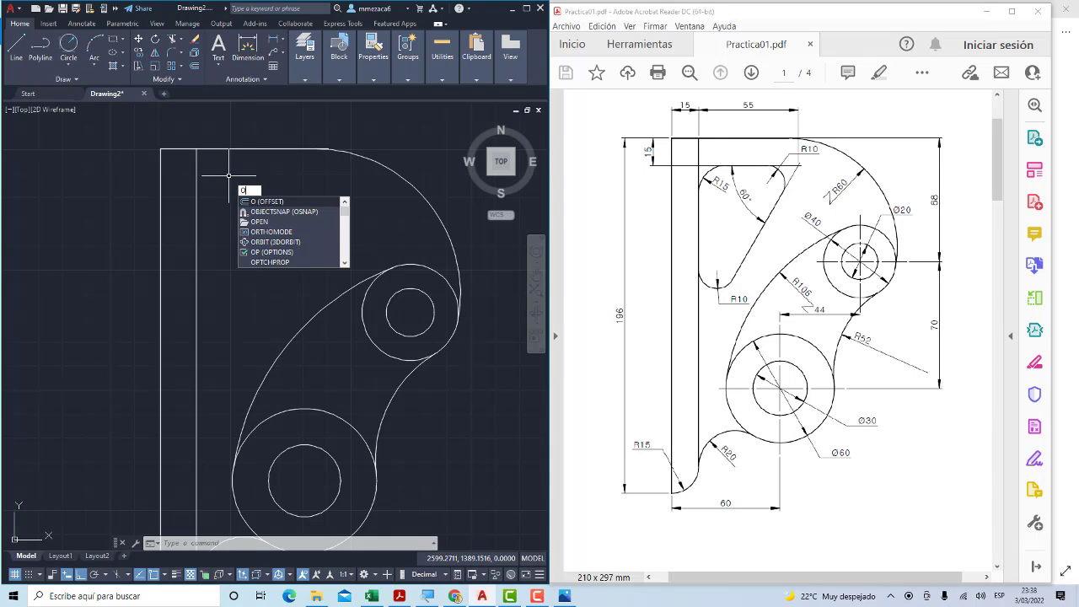
Offset the top edge by 15, then delete the misplaced copy
key("Return")
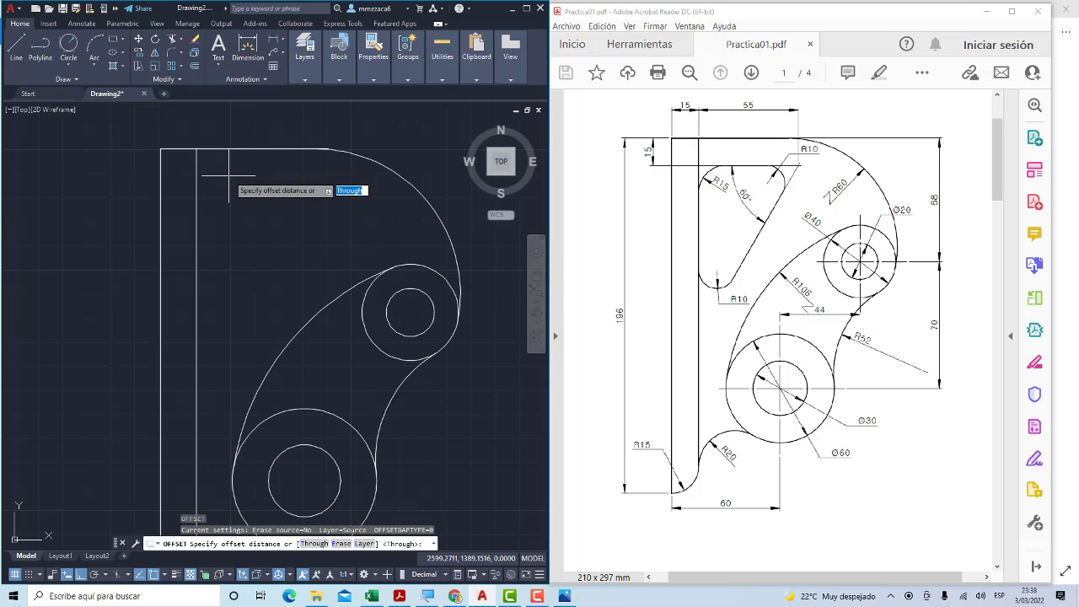
key("Return")
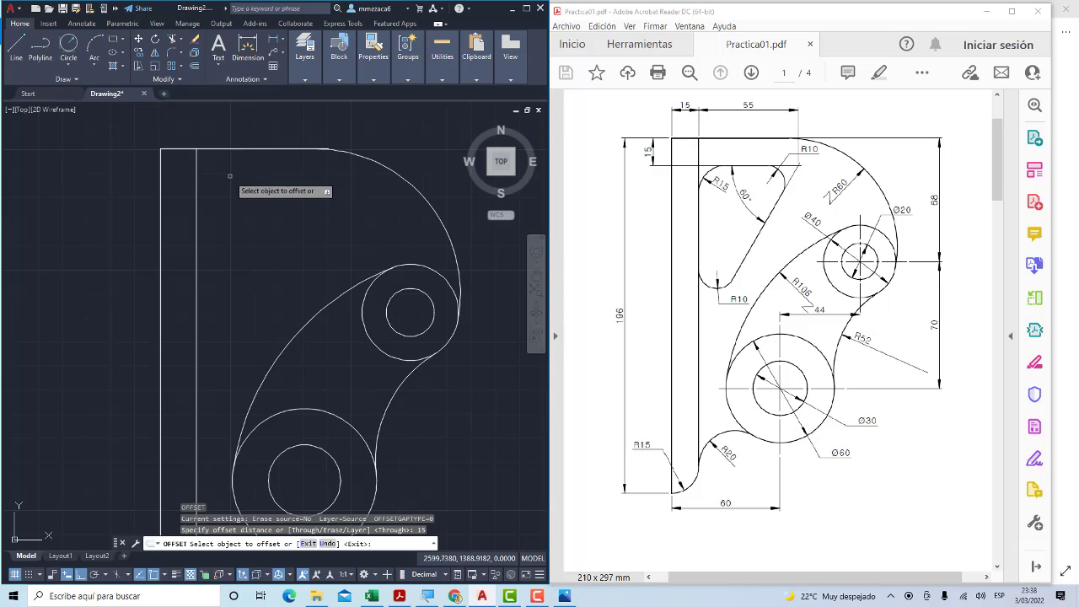
left_click(247, 149)
left_click(247, 192)
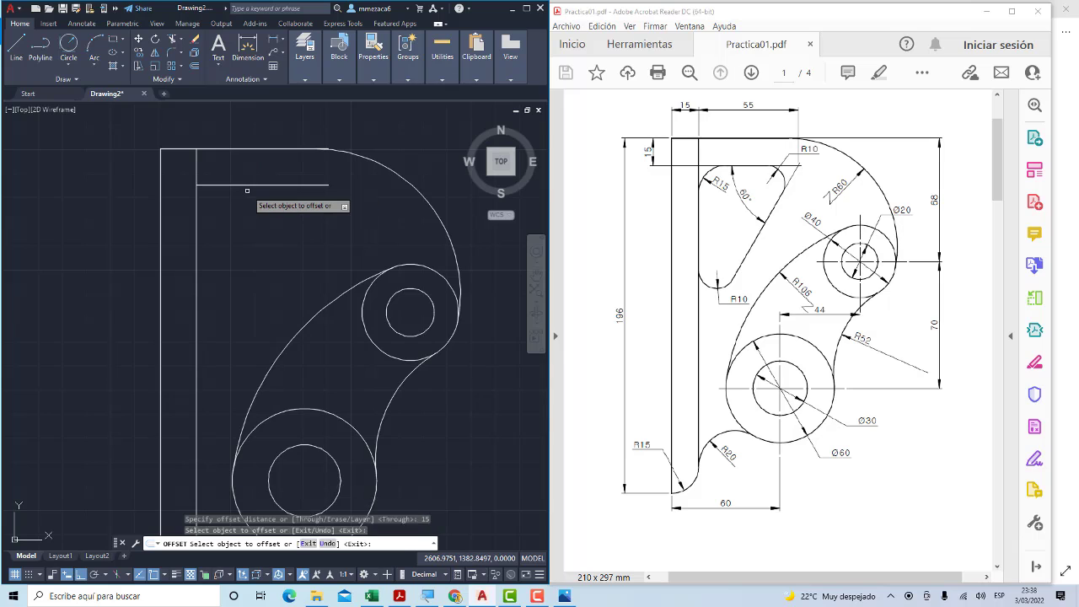
key("Escape")
left_click(280, 184)
left_click(258, 192)
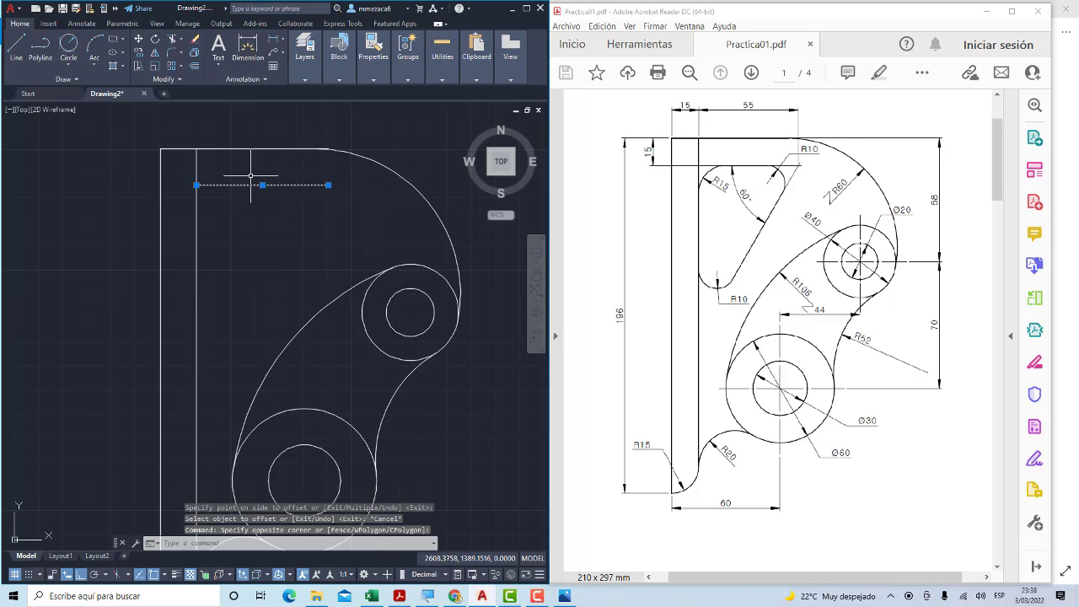
key("Delete")
type("o")
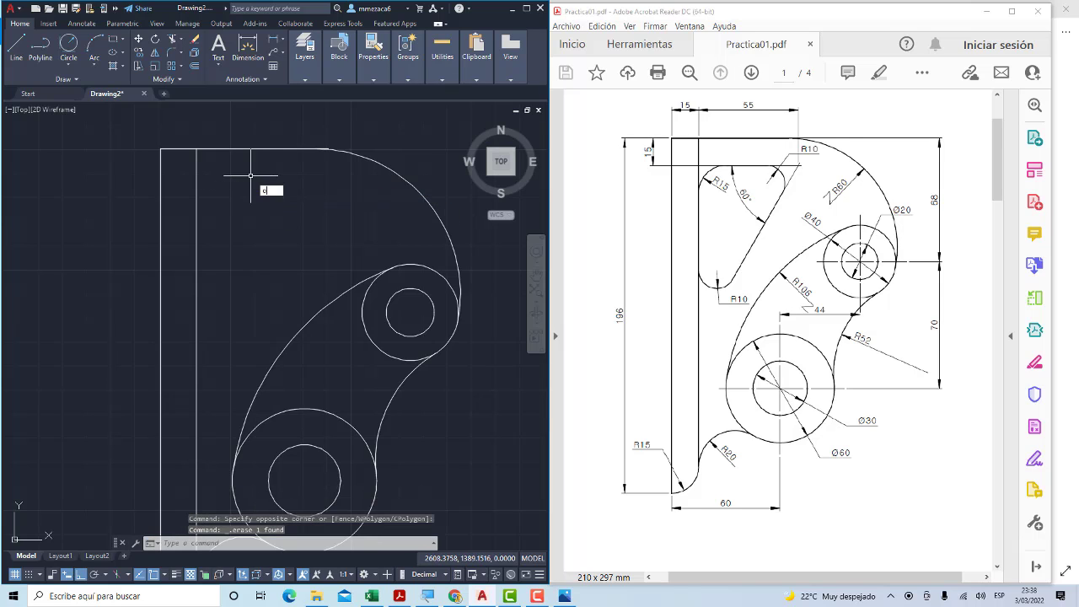
Offset the top edge 15 units downward to create the inner horizontal line
key("Return")
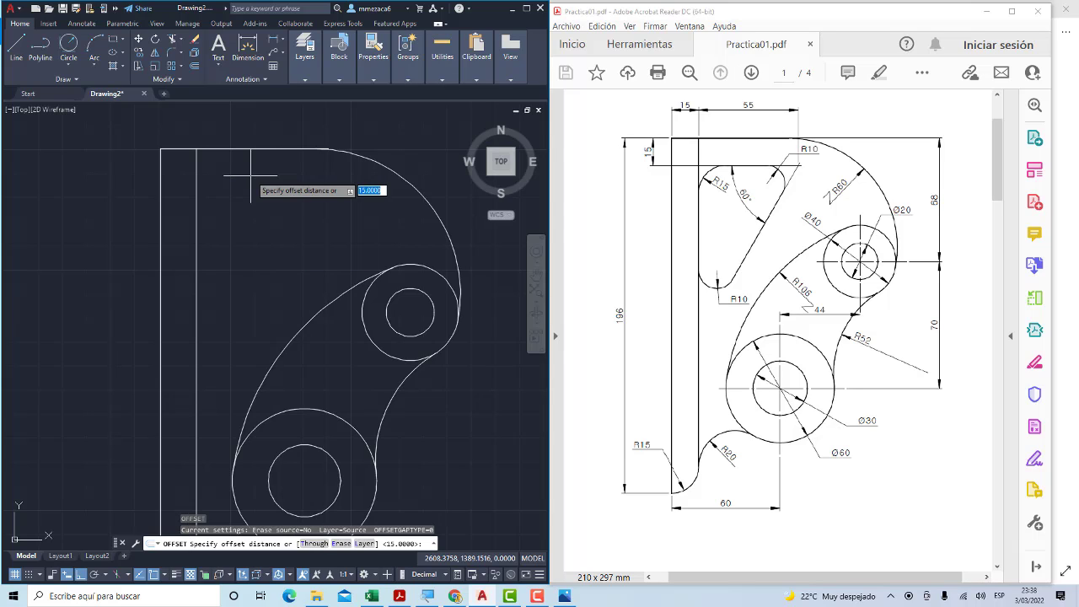
key("Return")
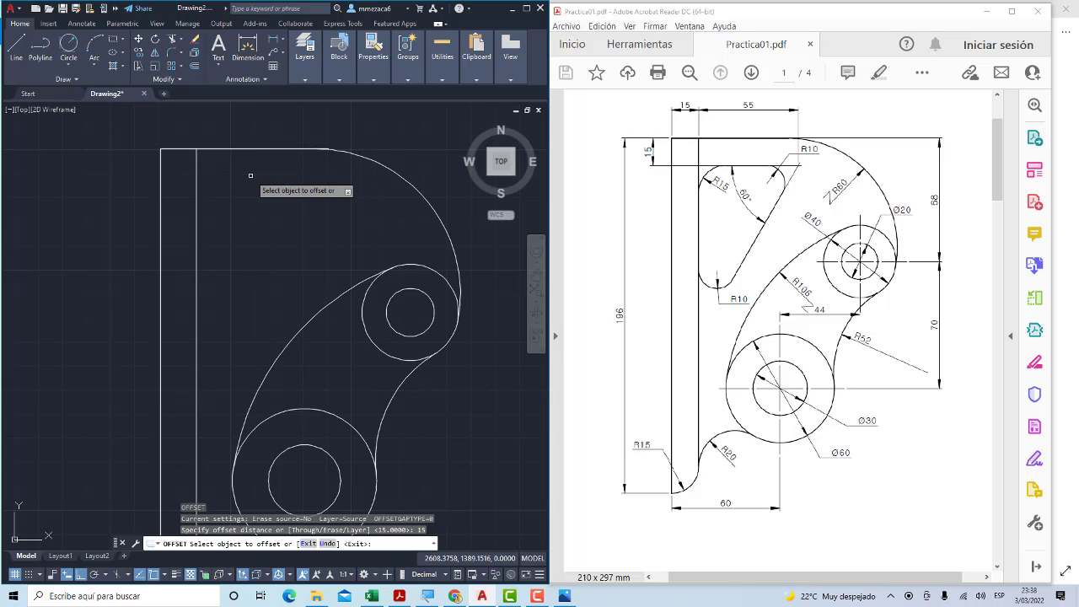
left_click(263, 150)
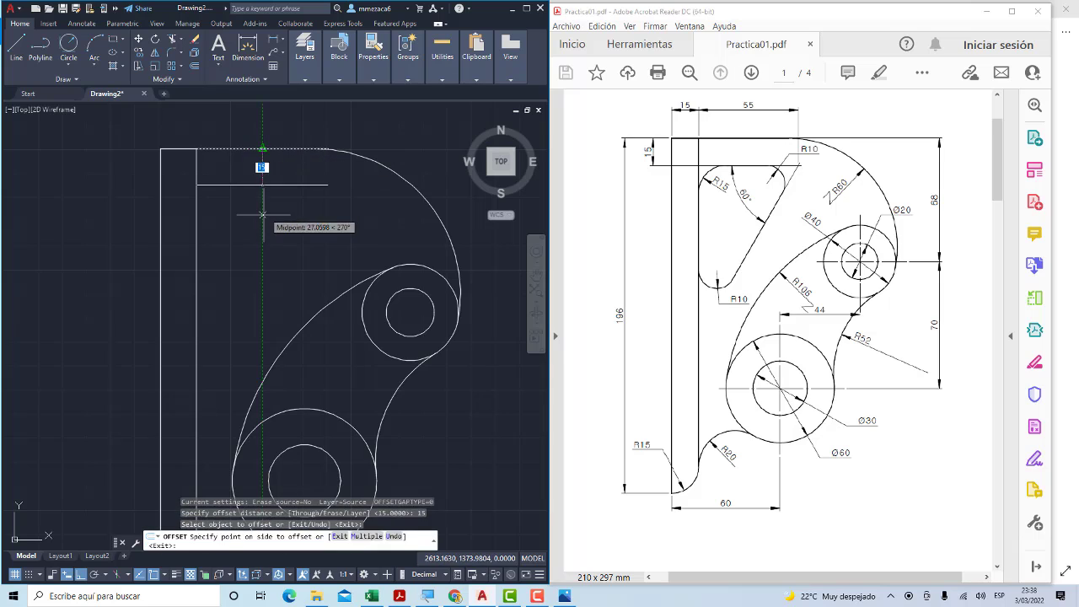
left_click(264, 215)
key("Escape")
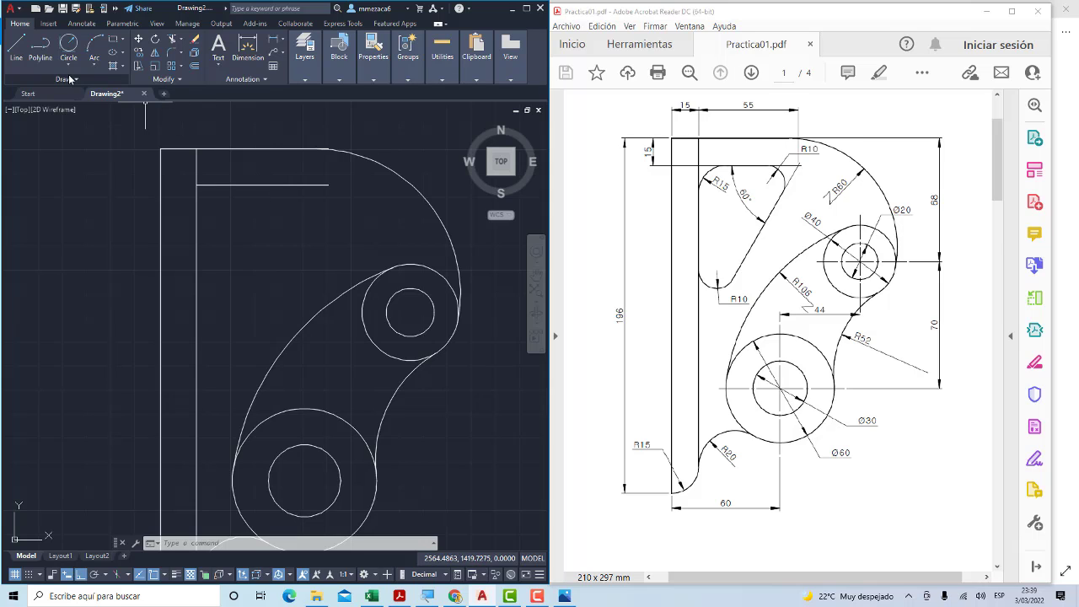
With Ortho off, draw a 100-unit line at 240°, then delete it to redo
left_click(16, 47)
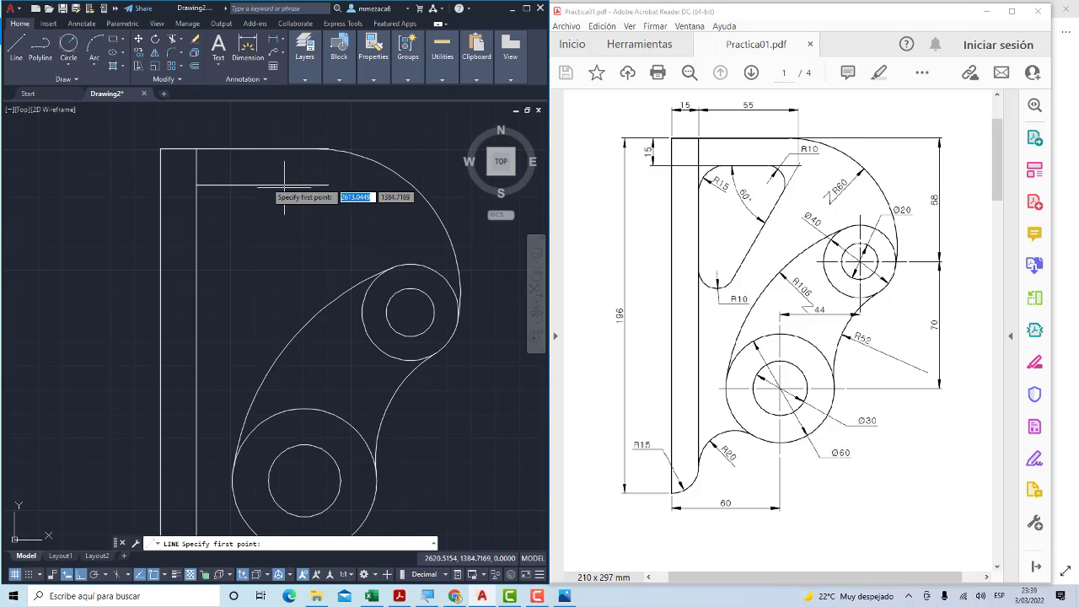
left_click(328, 185)
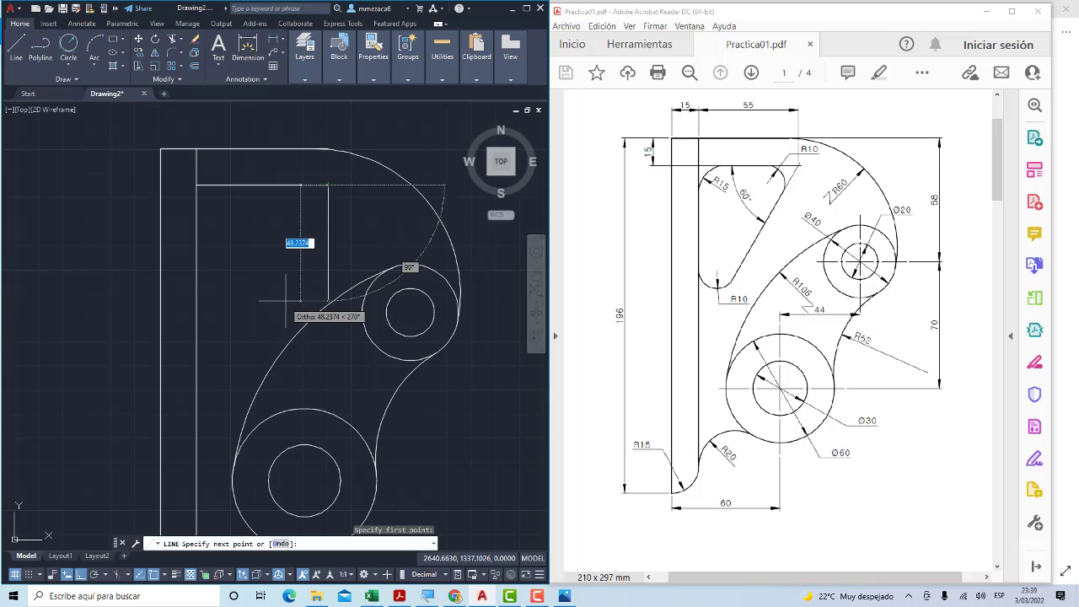
left_click(79, 575)
type("100")
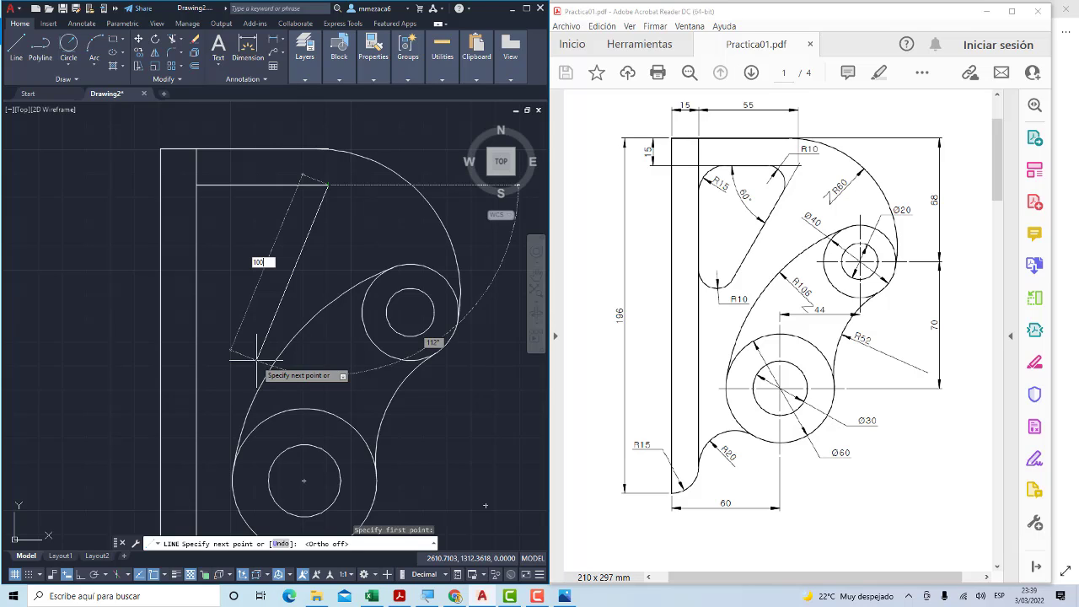
key("Tab")
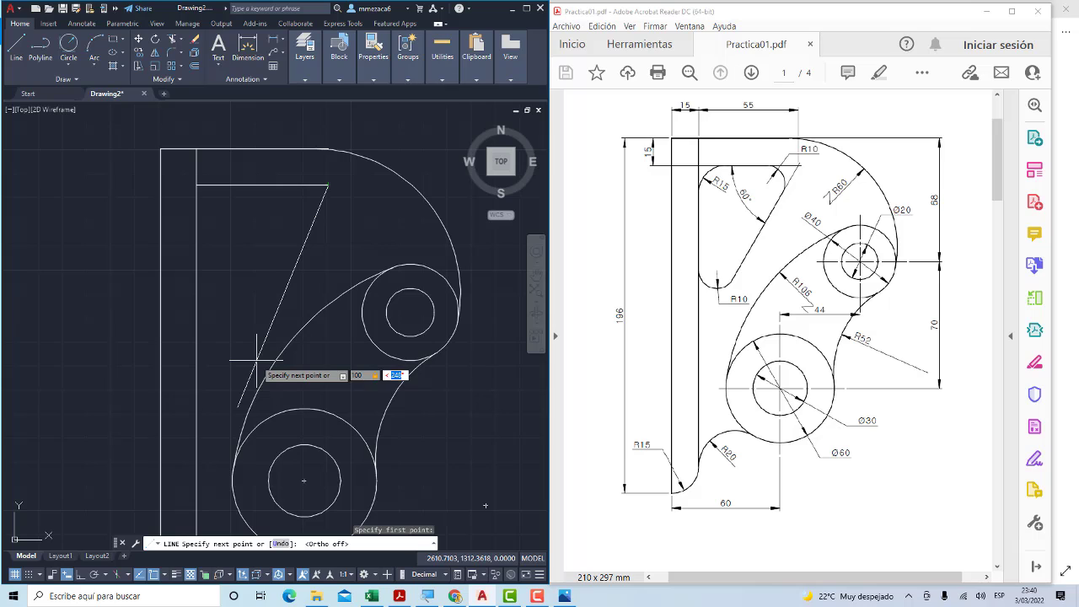
key("Return")
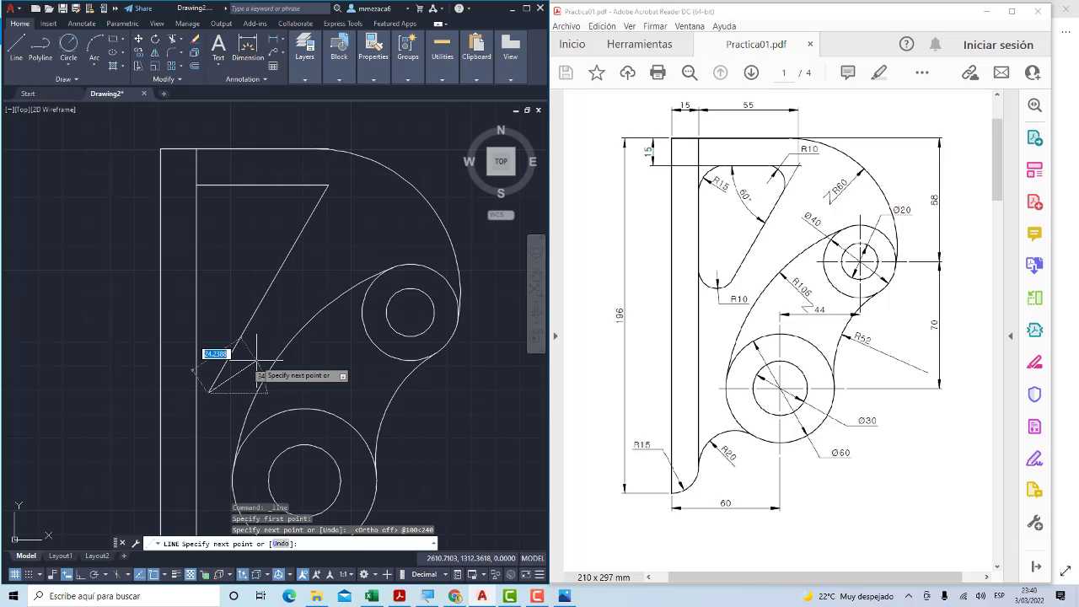
key("Escape")
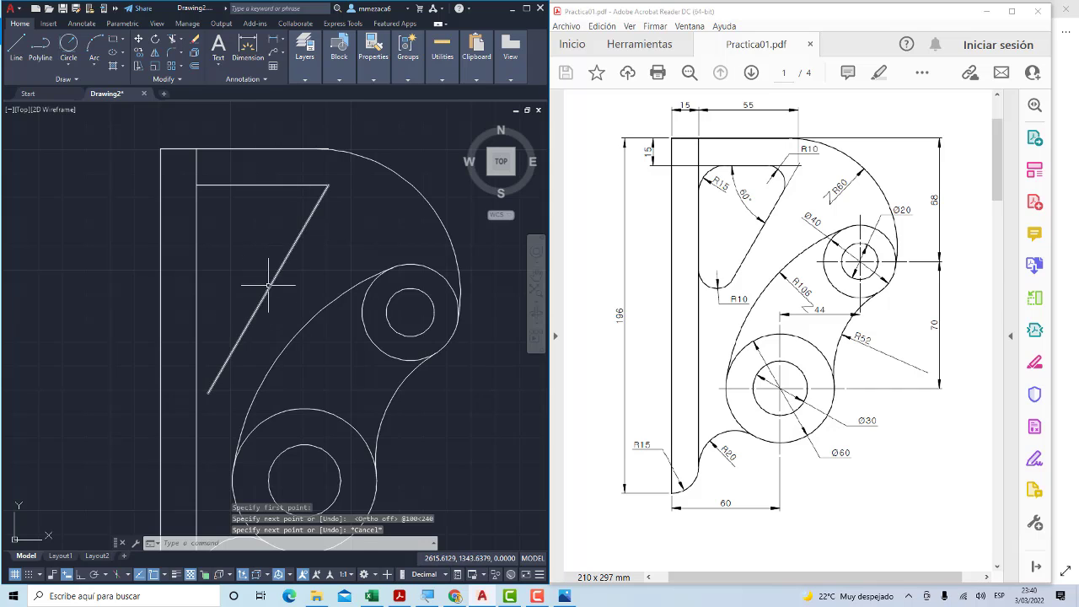
left_click(295, 294)
left_click(270, 244)
key("Delete")
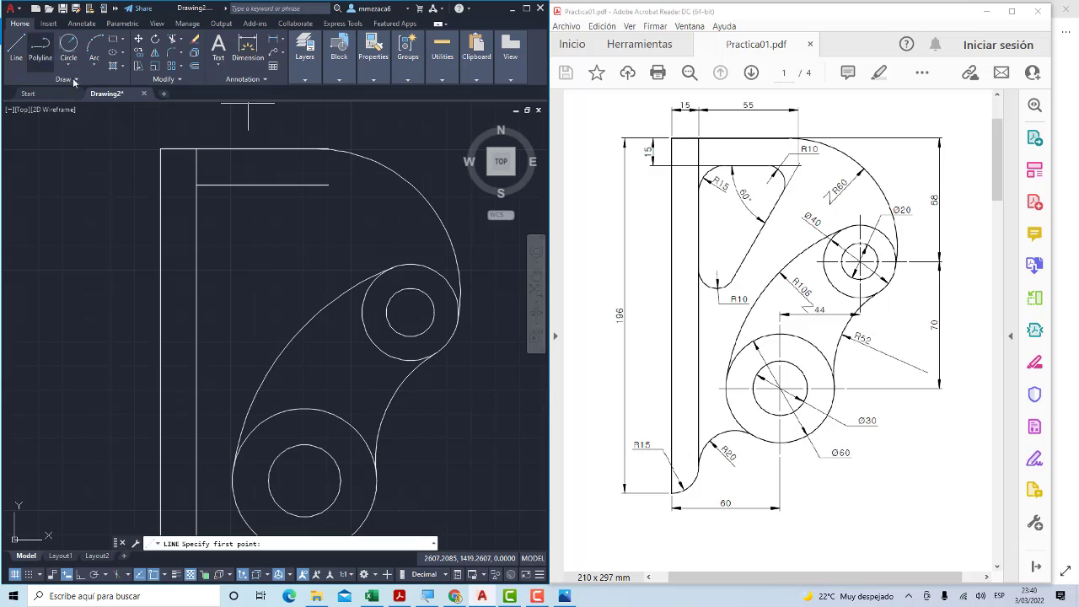
Draw a 100-unit line at 240° from the offset line's right endpoint
left_click(16, 46)
left_click(328, 184)
type("100")
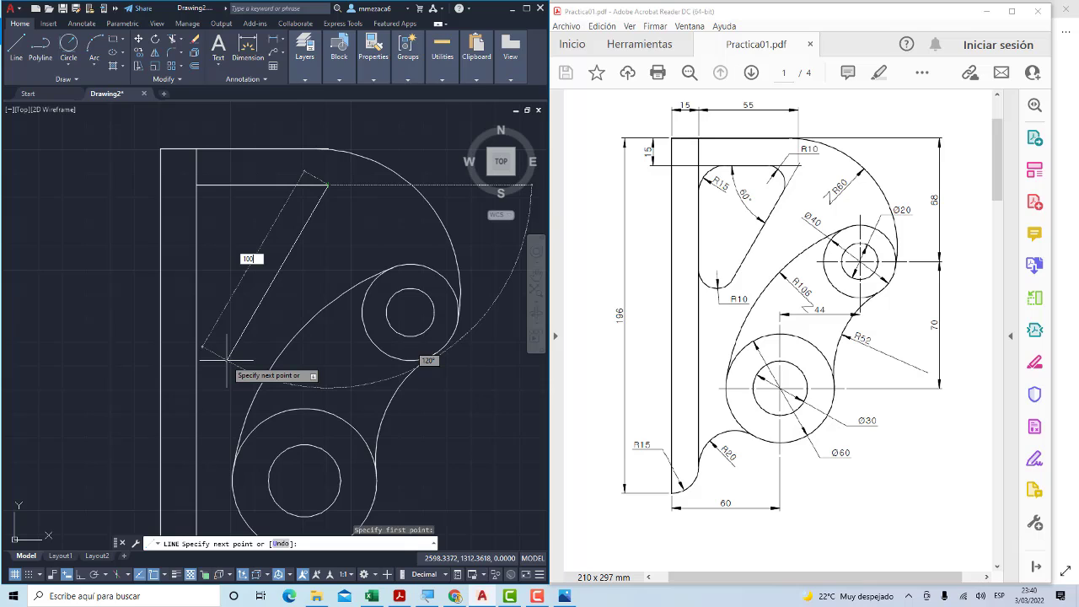
key("Tab")
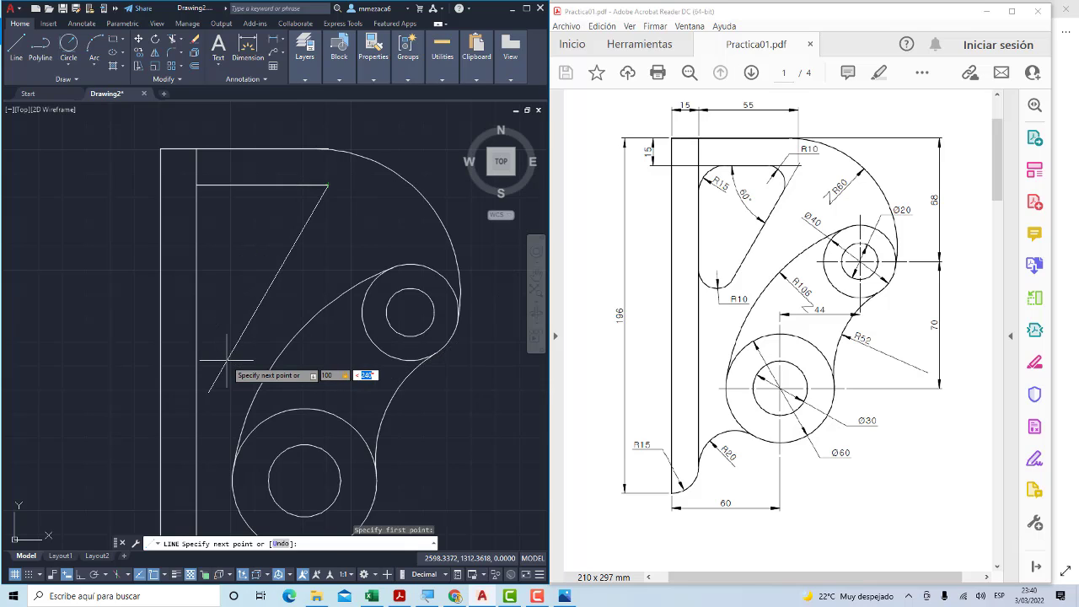
key("Return")
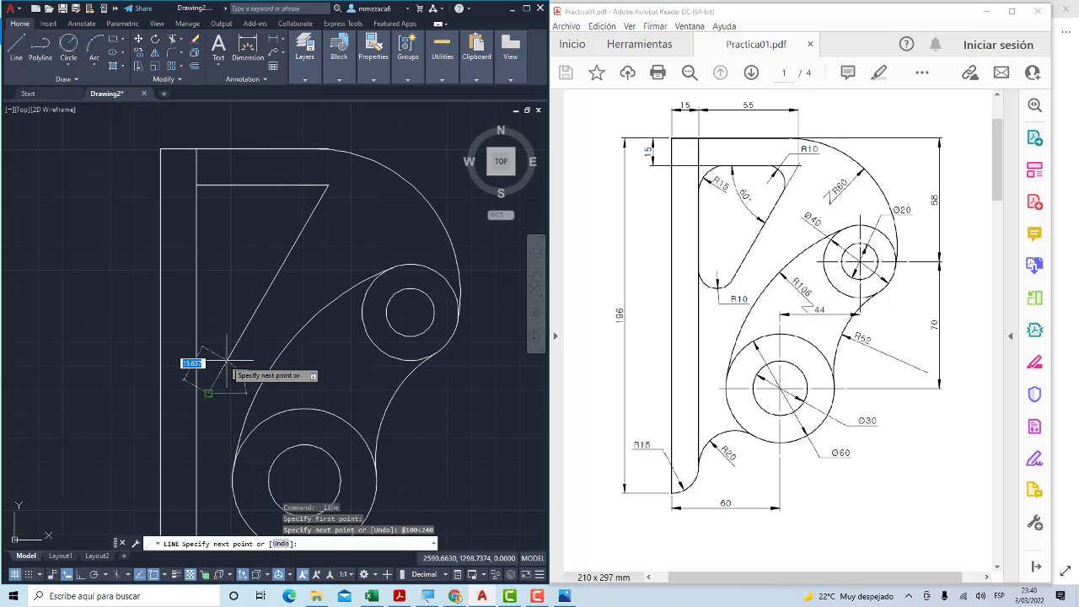
key("Escape")
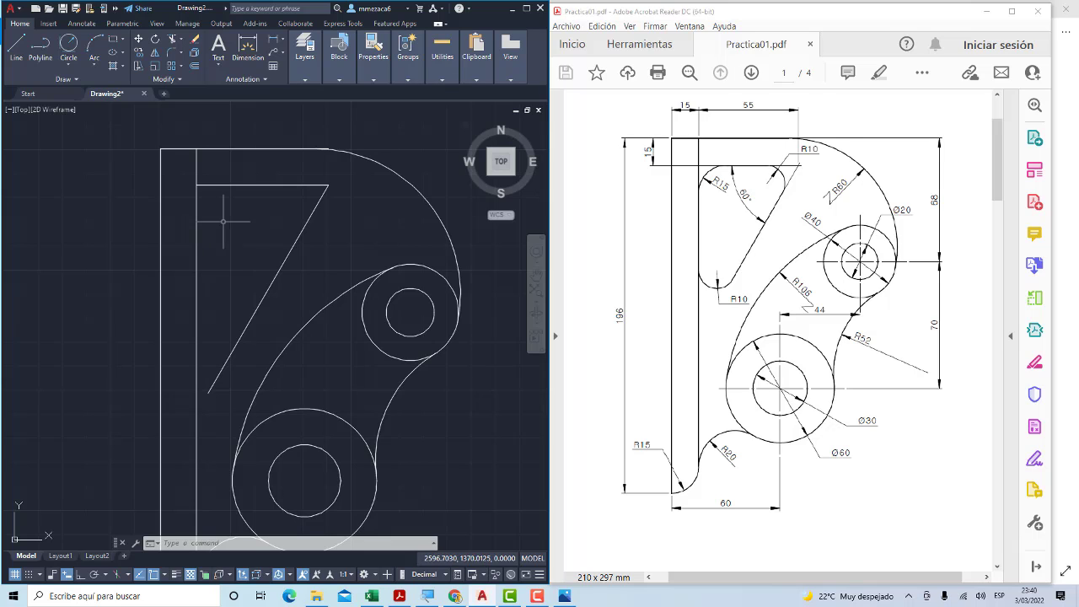
Round the slot's lower corner with a radius-10 tangent circle trimmed to a fillet arc
scroll(223, 222, "down", 1)
scroll(278, 216, "up", 1)
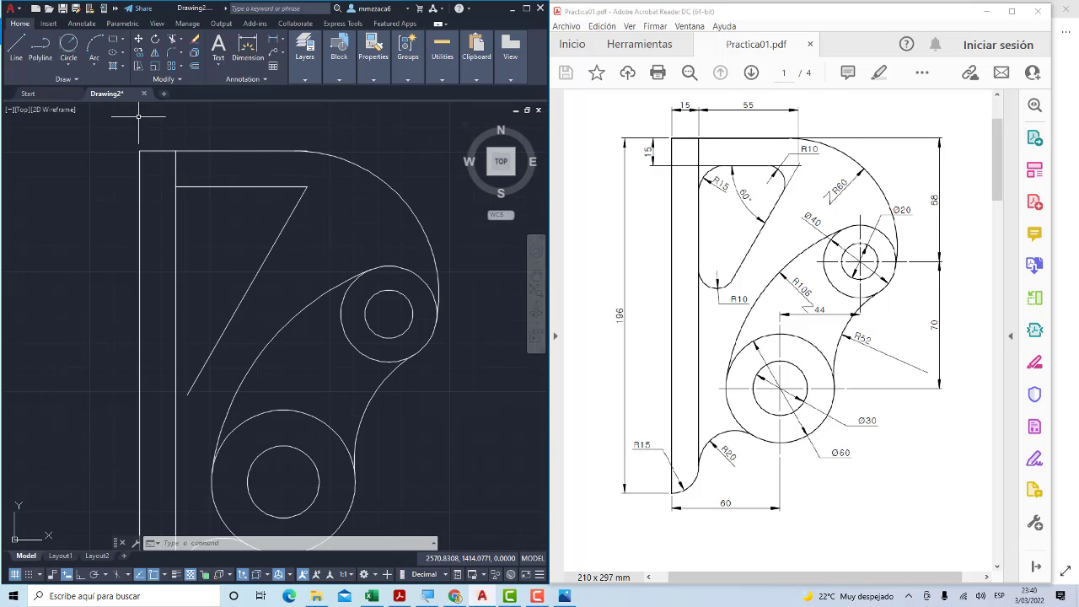
left_click(68, 65)
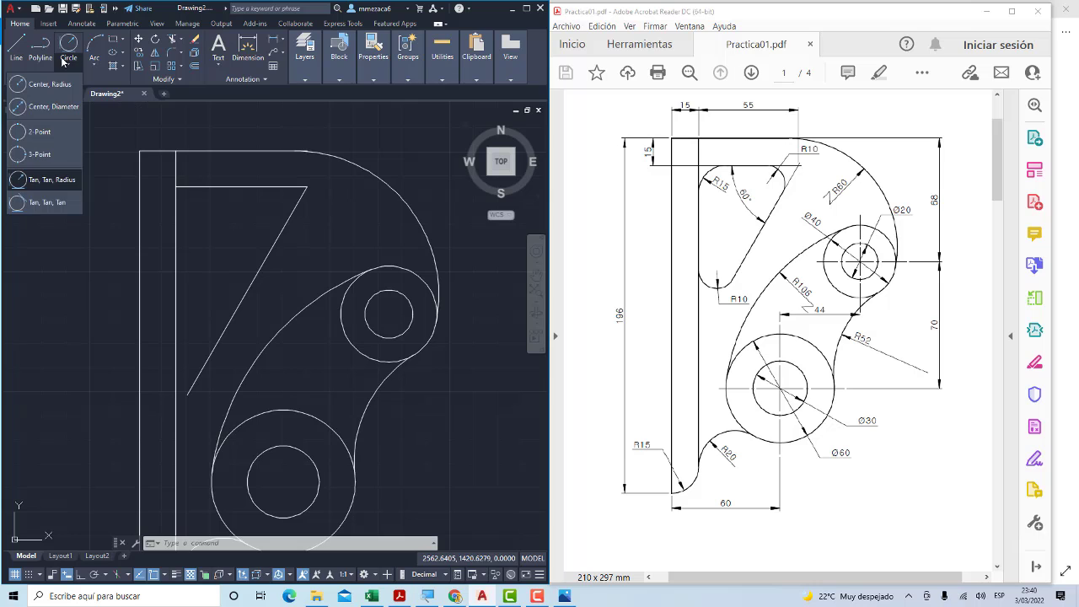
left_click(66, 182)
scroll(211, 310, "up", 2)
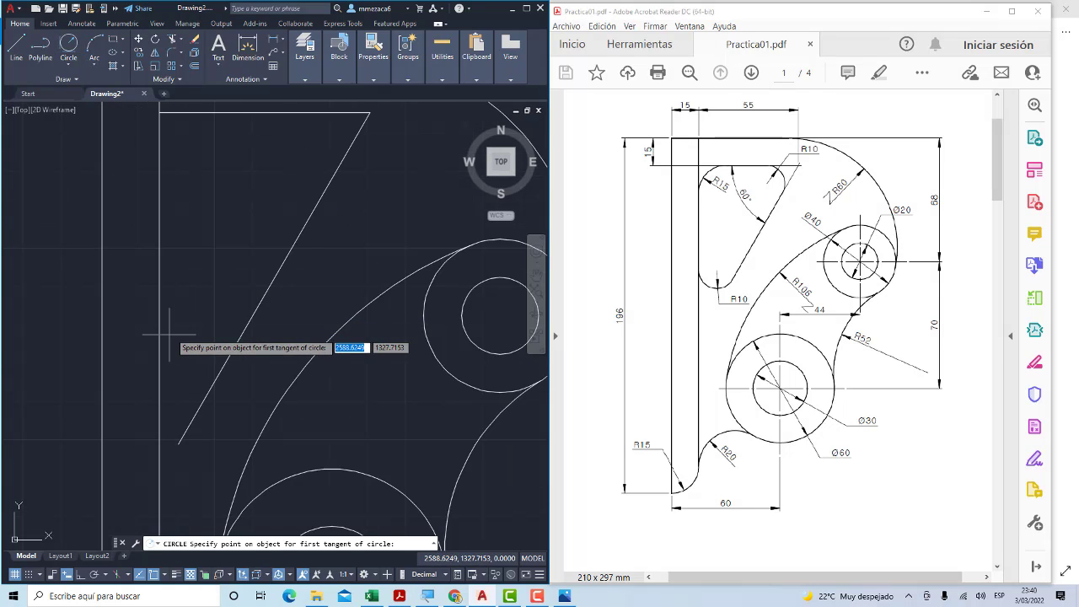
left_click(226, 356)
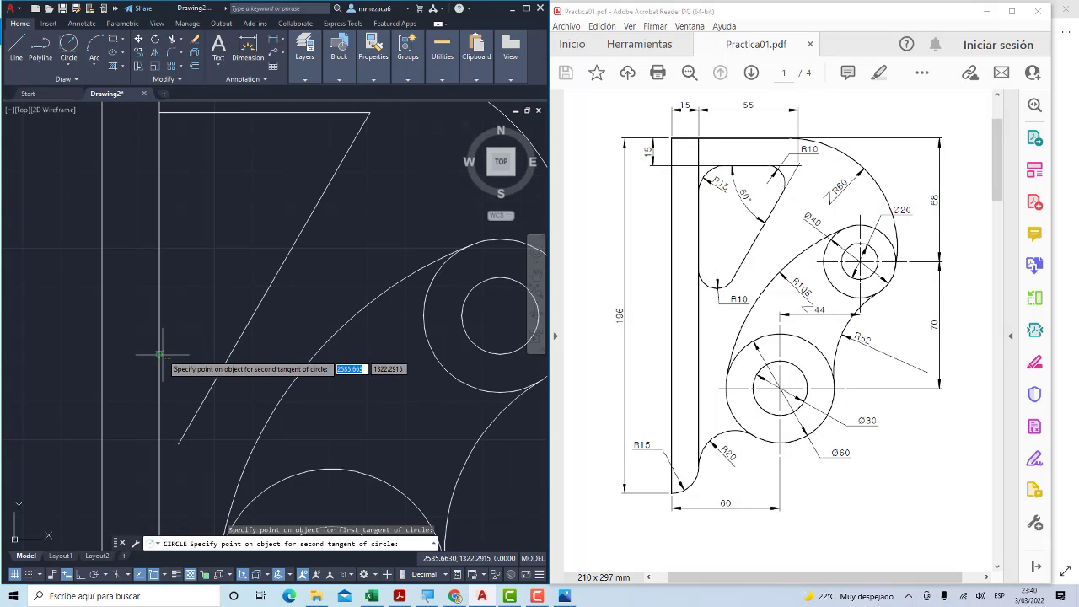
left_click(216, 370)
type("10")
key("Return")
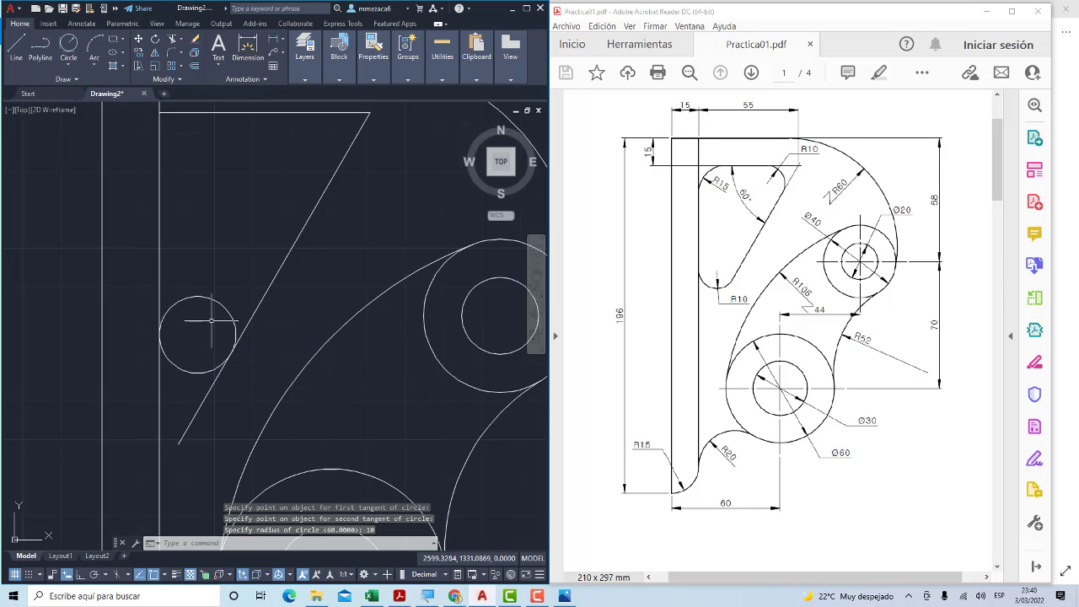
left_click(172, 39)
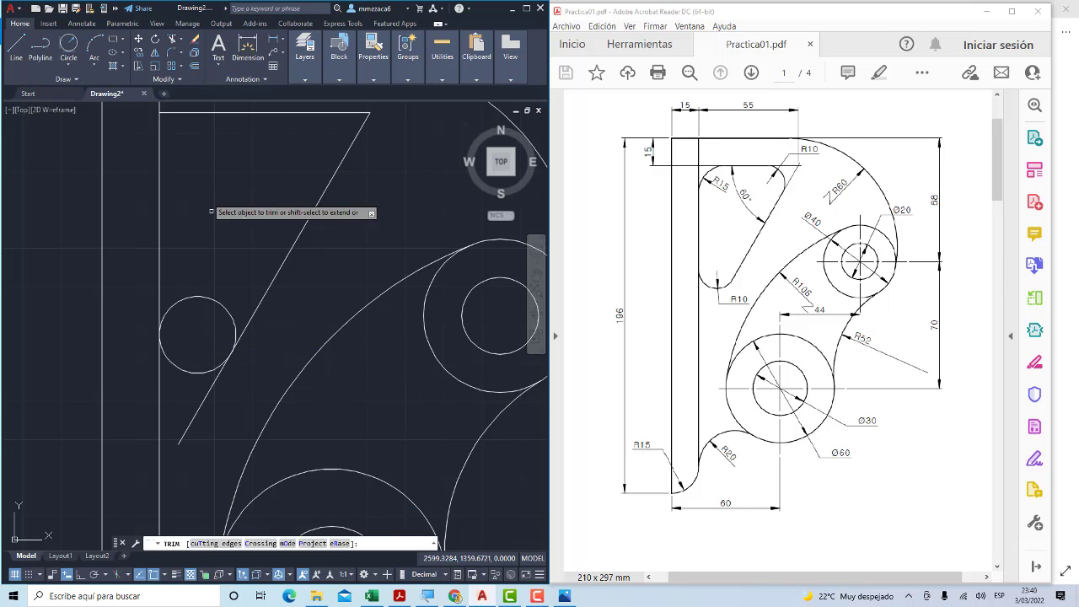
left_click_drag(211, 278, 203, 317)
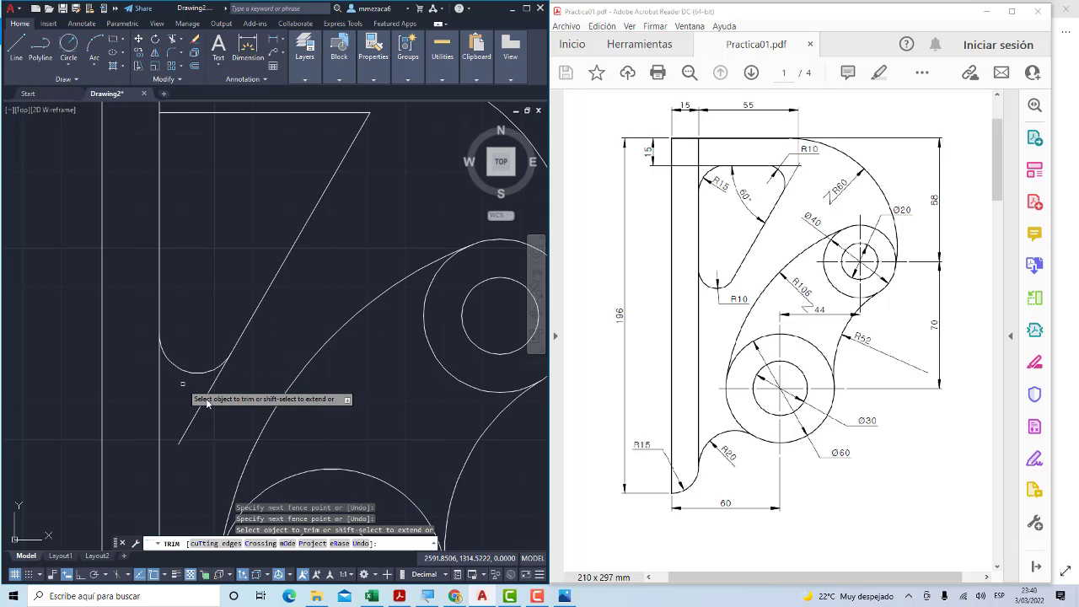
left_click_drag(177, 384, 244, 419)
scroll(258, 347, "down", 2)
key("Escape")
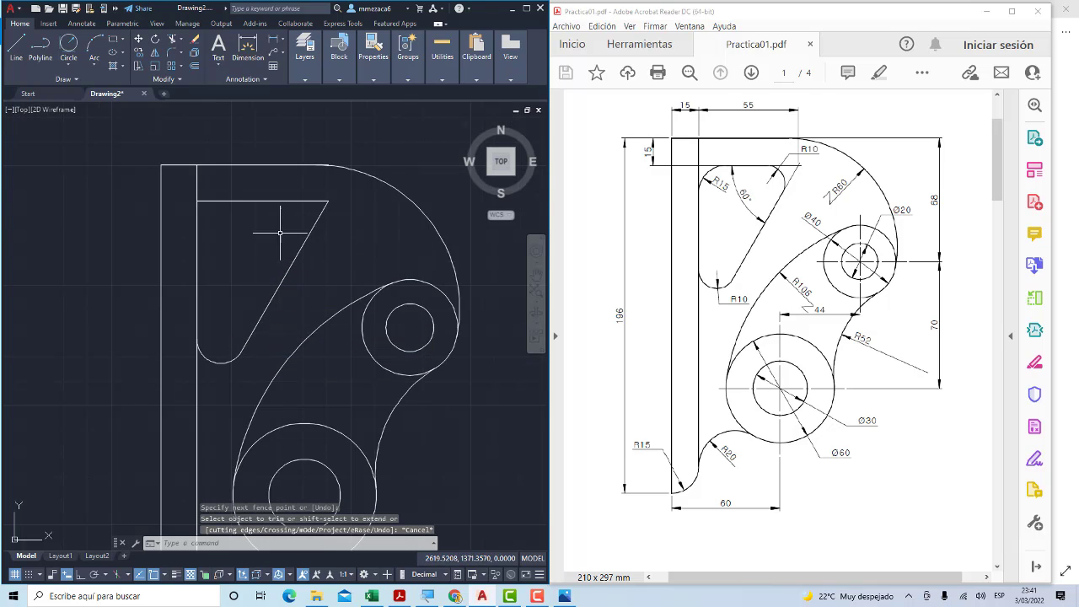
Fillet the corner between the top and slanted edges with a trimmed radius-10 arc
left_click(69, 65)
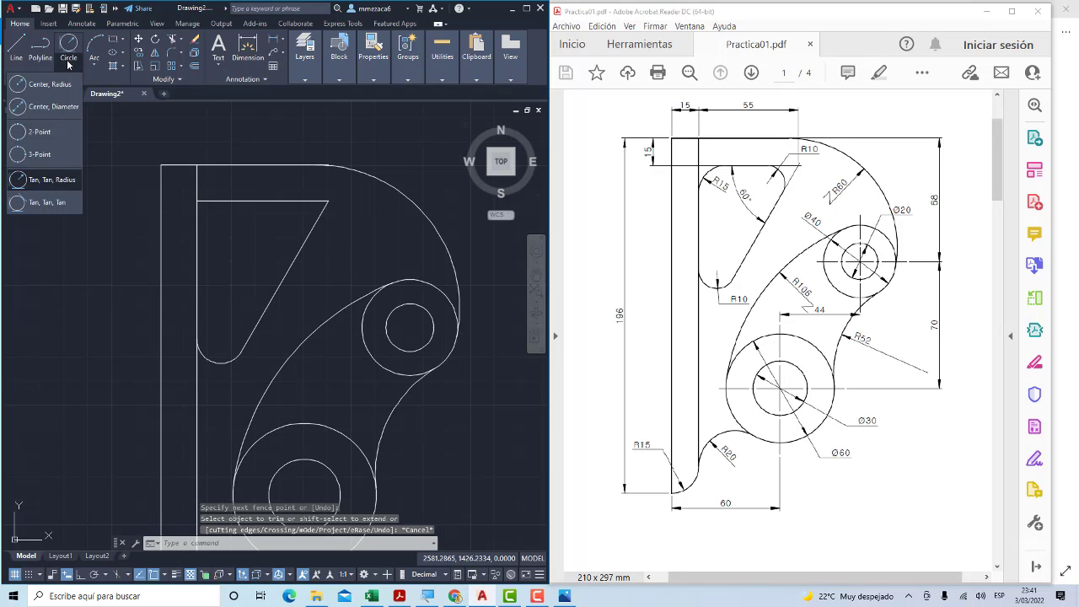
left_click(68, 187)
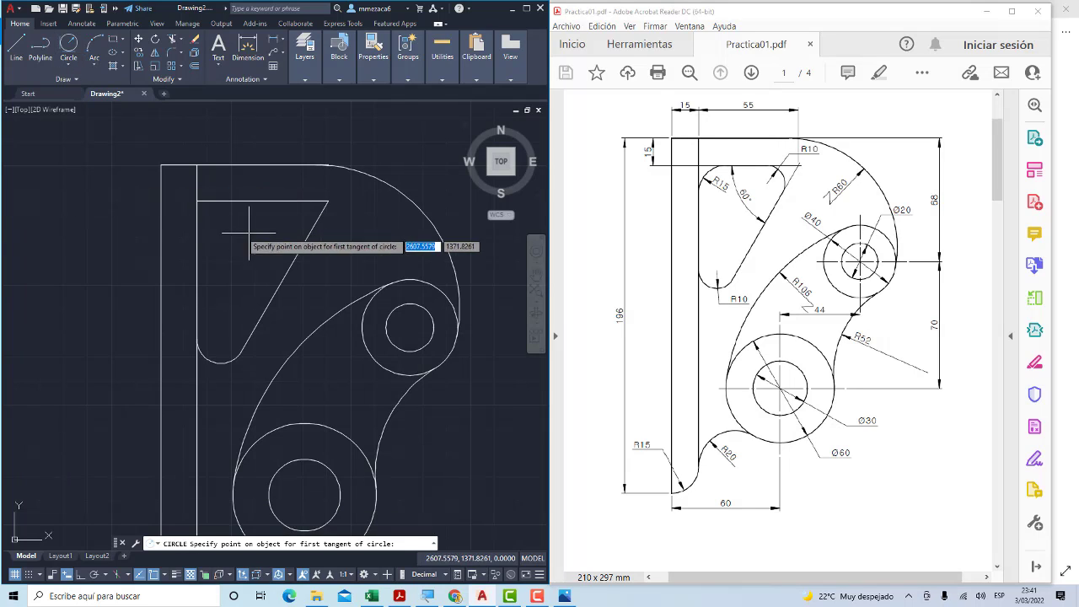
left_click(292, 200)
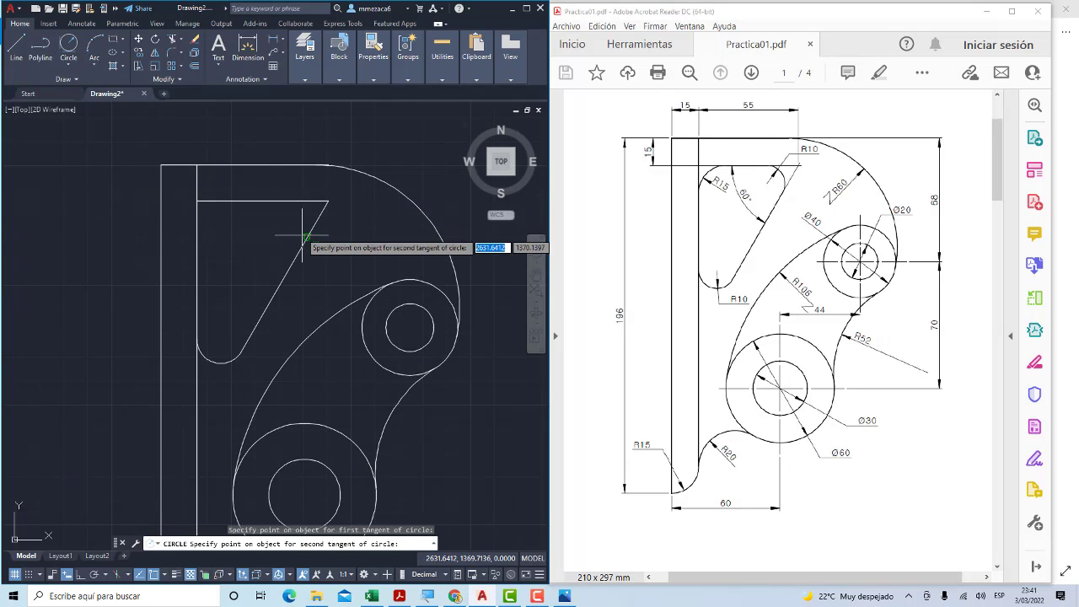
left_click(304, 240)
type("10")
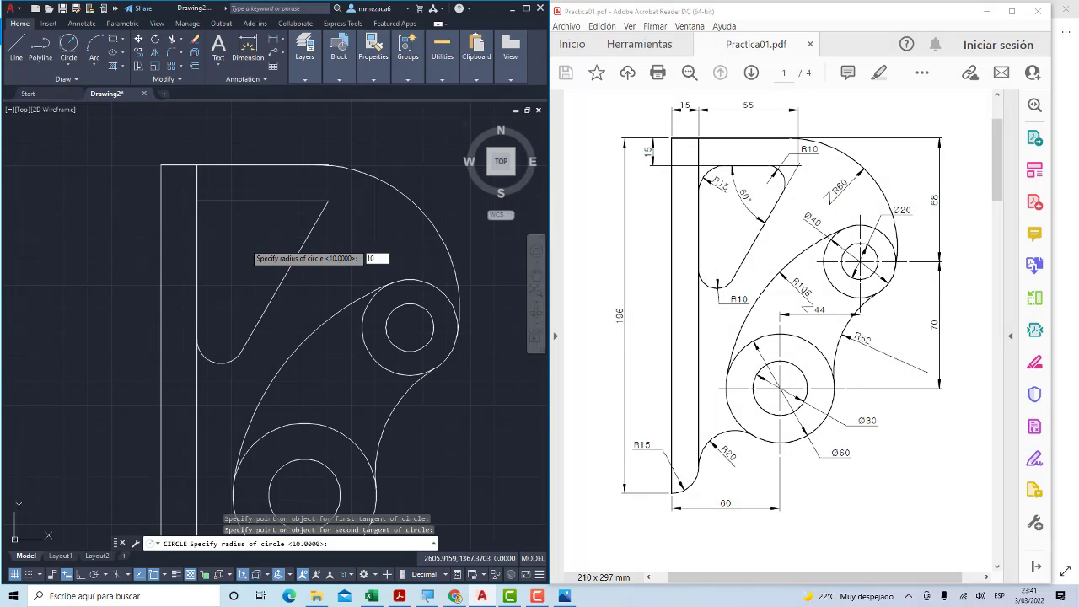
key("Return")
left_click(172, 39)
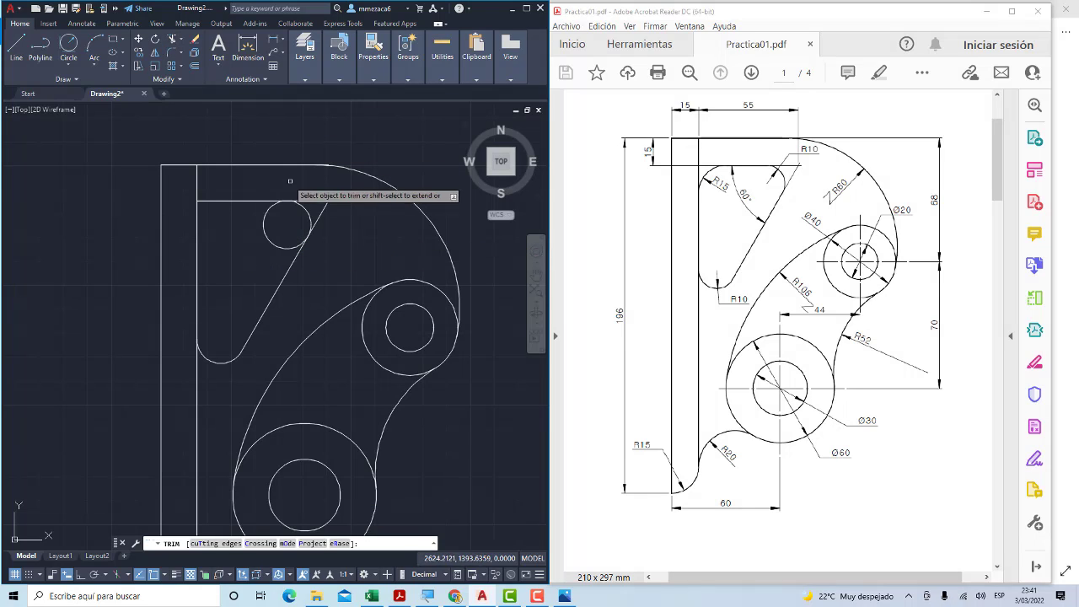
left_click_drag(308, 192, 270, 253)
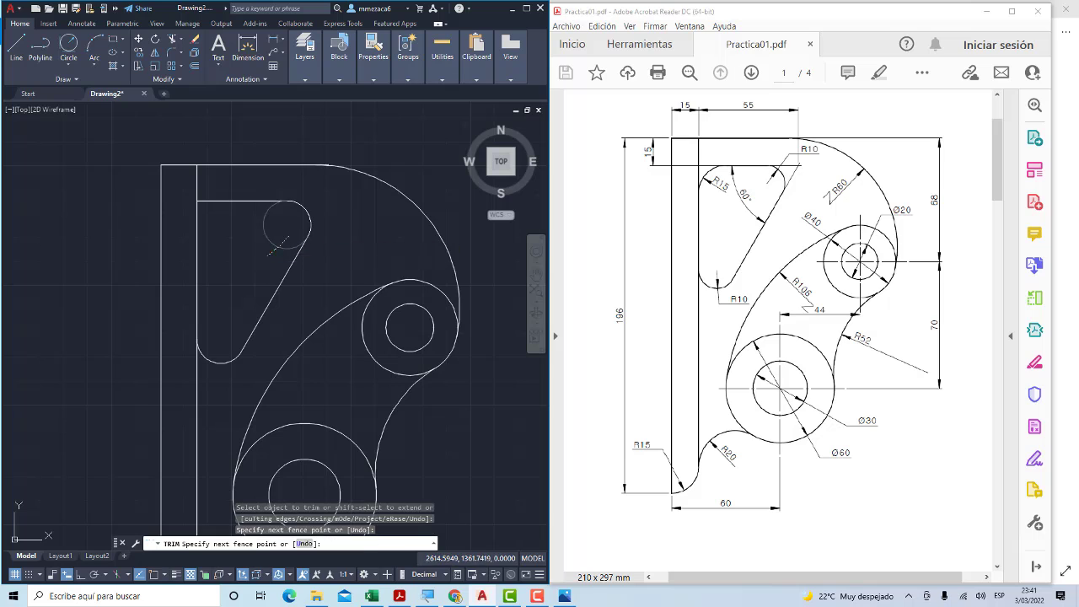
key("Return")
key("Escape")
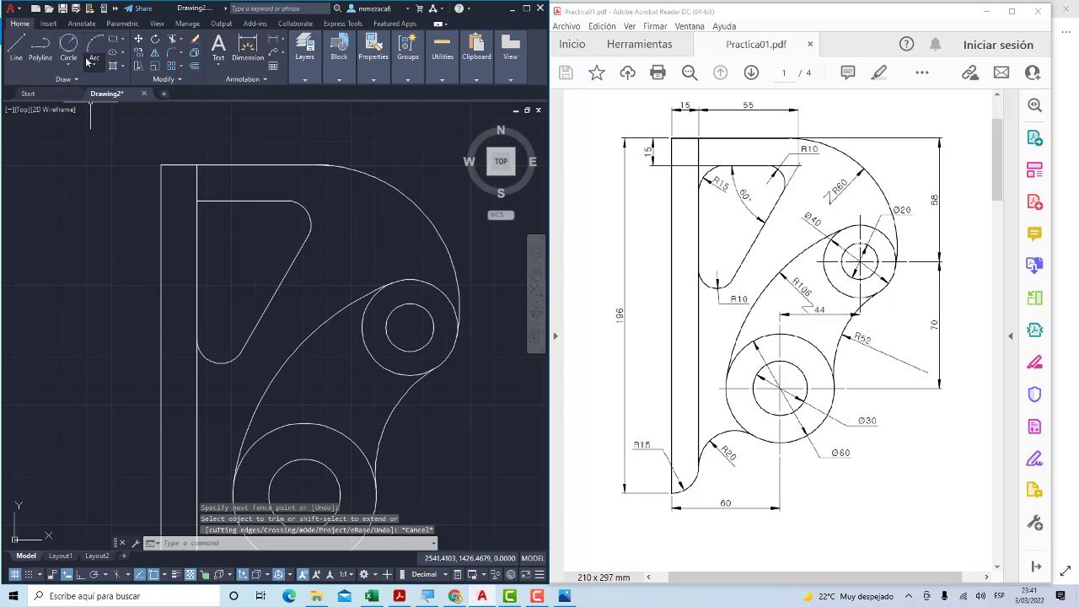
Round the top-left corner with a radius-15 tangent circle, trimmed by a fence line
left_click(68, 64)
left_click(53, 187)
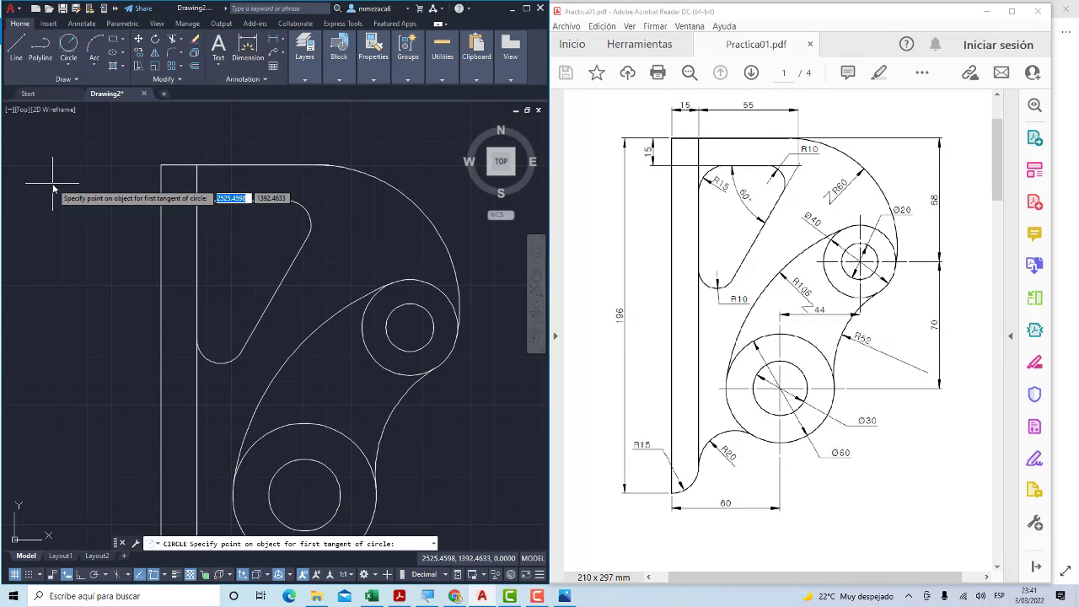
left_click(226, 201)
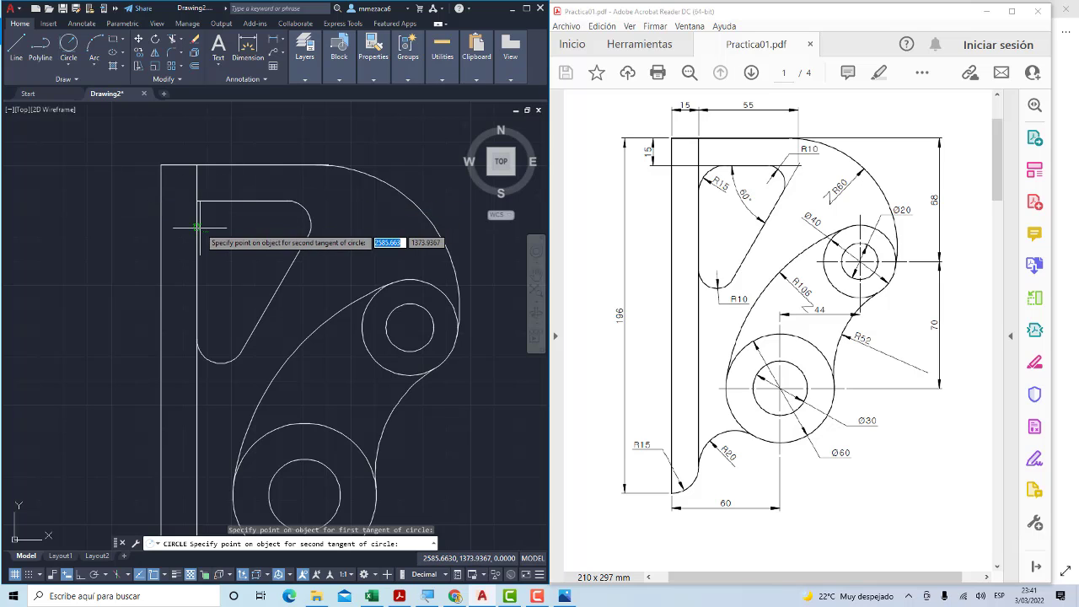
left_click(199, 226)
type("15")
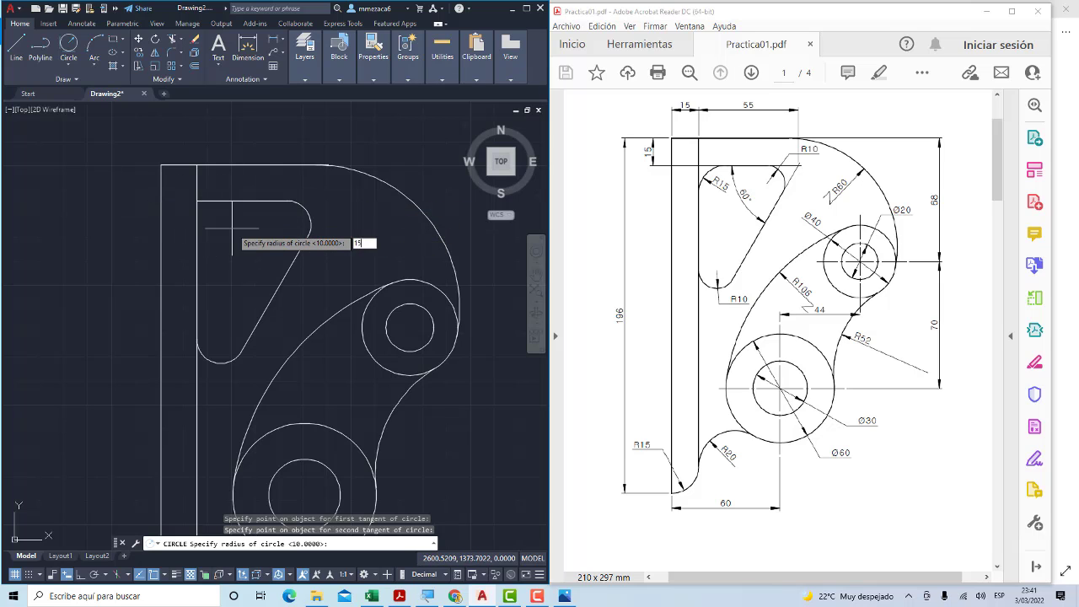
key("Return")
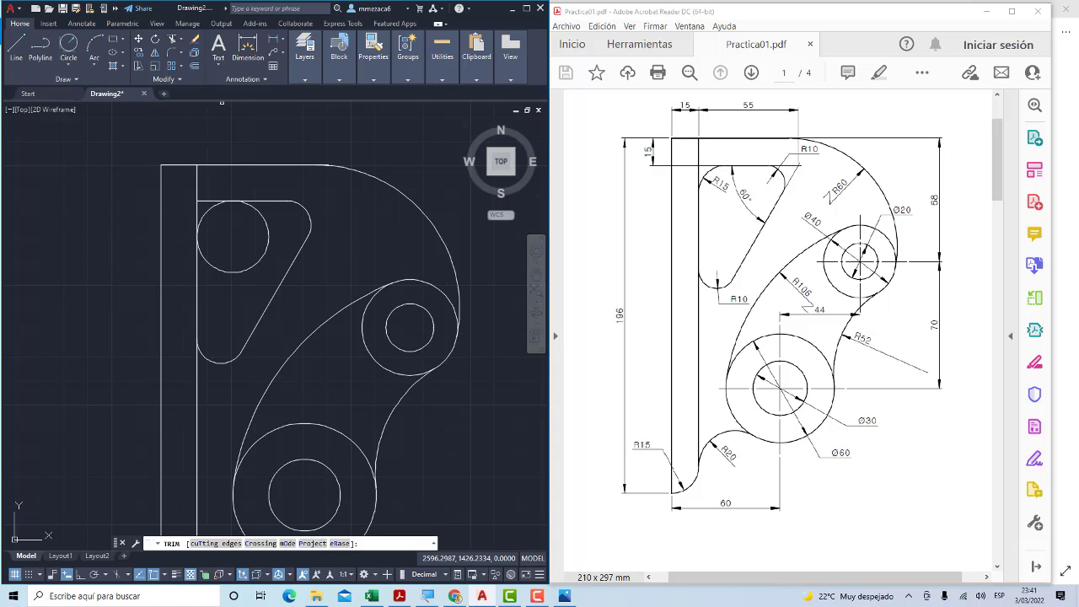
left_click(172, 39)
left_click(271, 230)
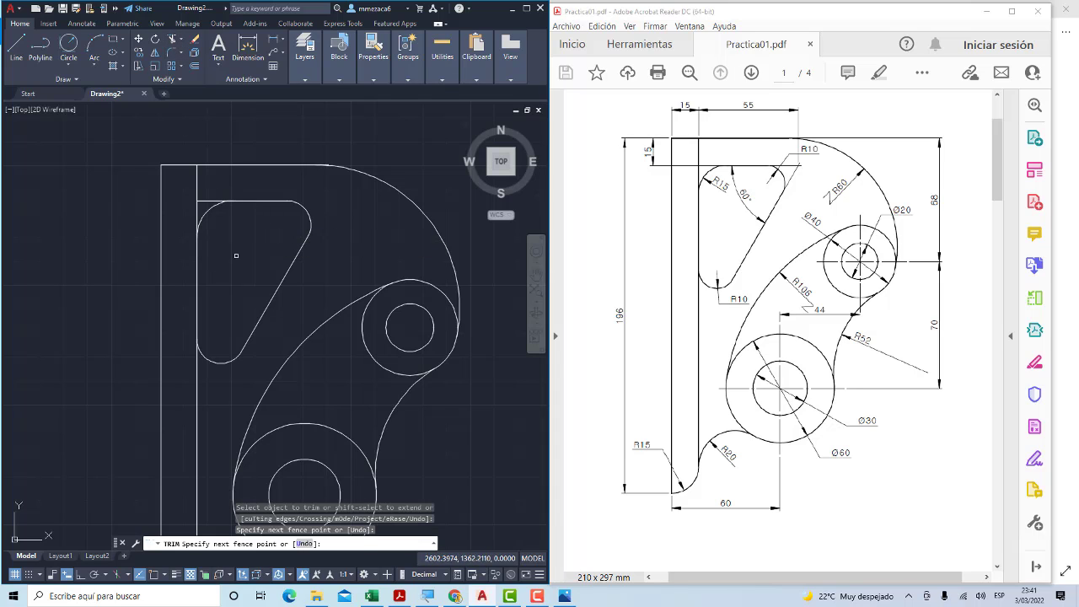
left_click(236, 250)
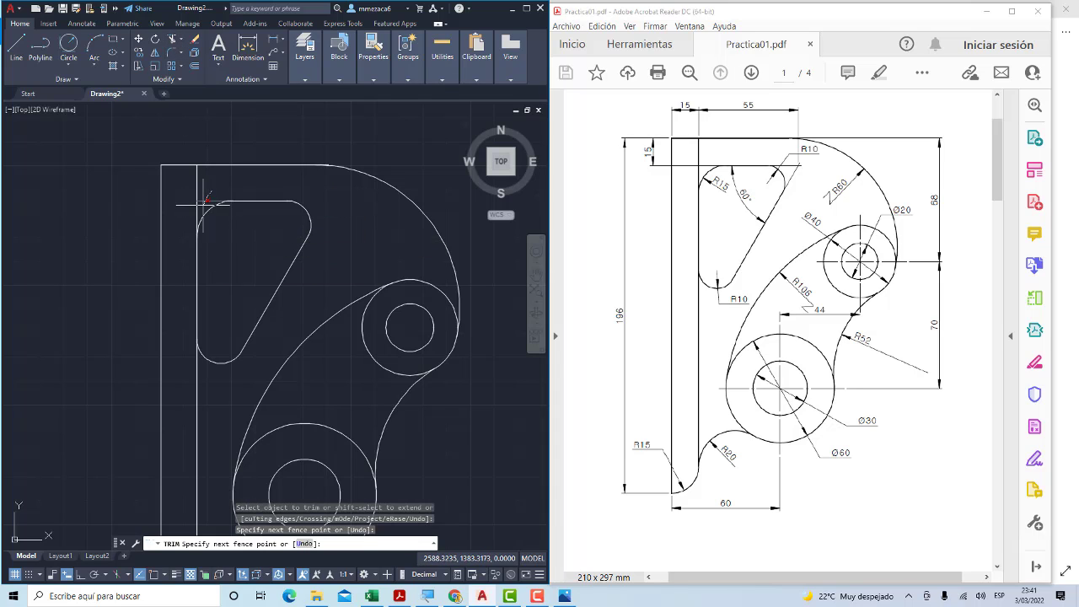
key("Return")
key("Escape")
scroll(295, 263, "down", 5)
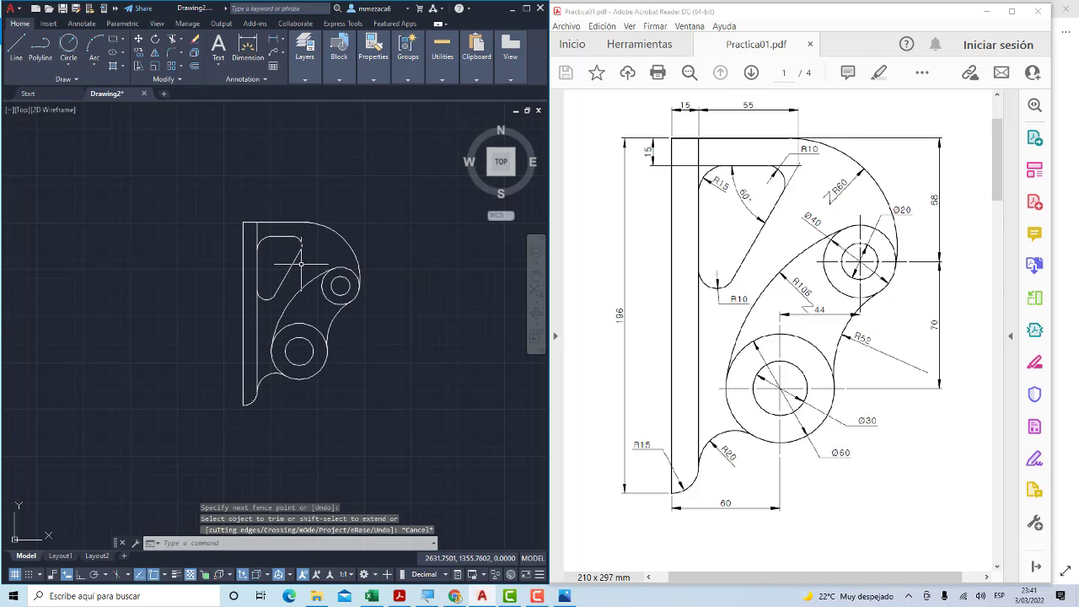
scroll(295, 263, "up", 1)
scroll(295, 263, "up", 2)
middle_click_drag(295, 263, 291, 262)
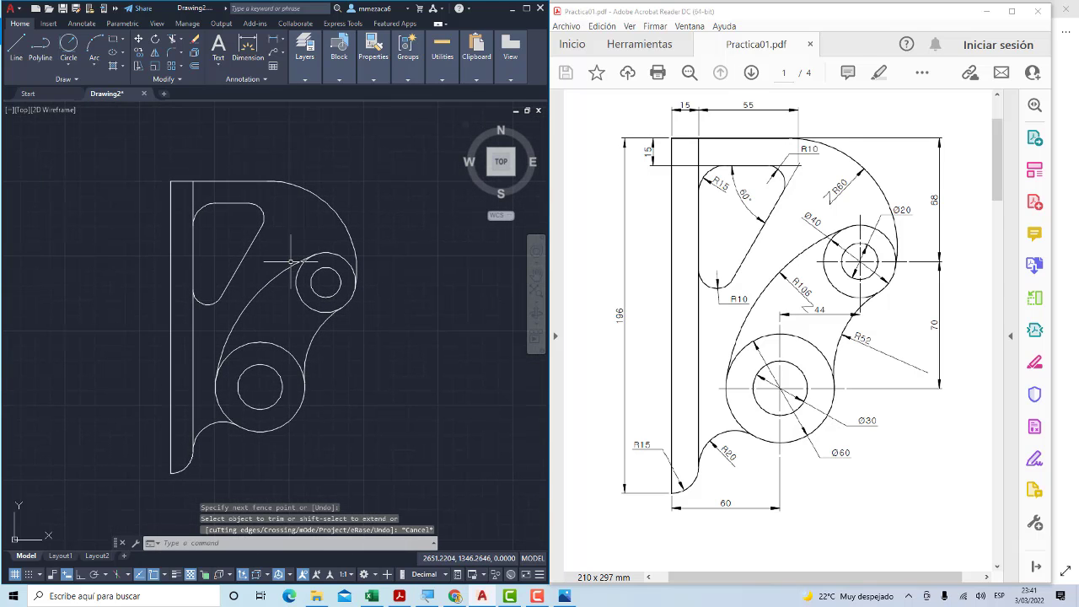
scroll(271, 243, "down", 2)
scroll(271, 243, "up", 4)
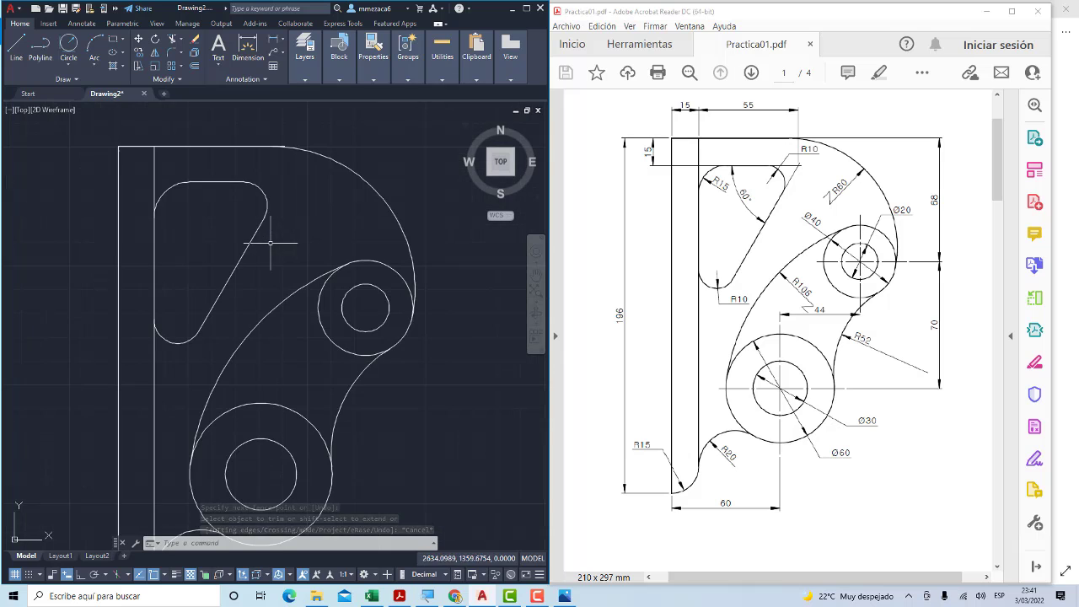
scroll(308, 208, "down", 2)
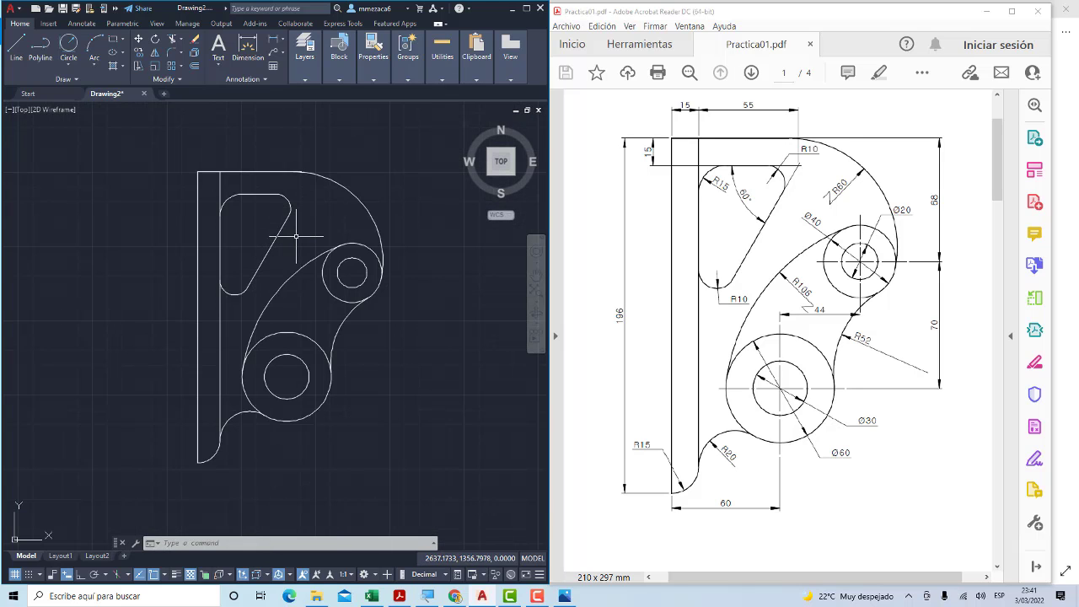
scroll(296, 236, "up", 2)
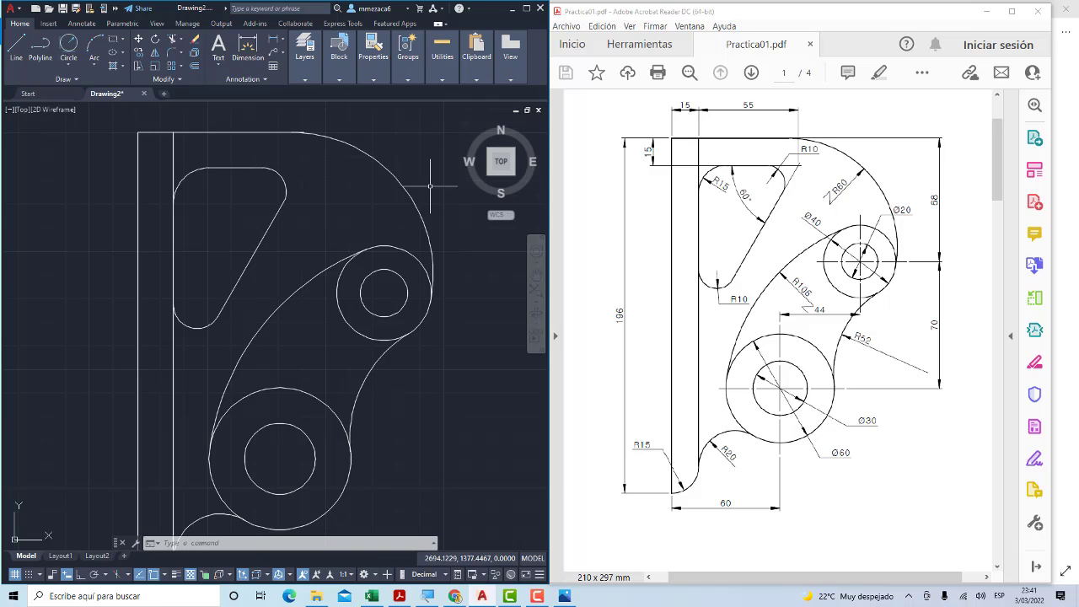
scroll(101, 228, "down", 2)
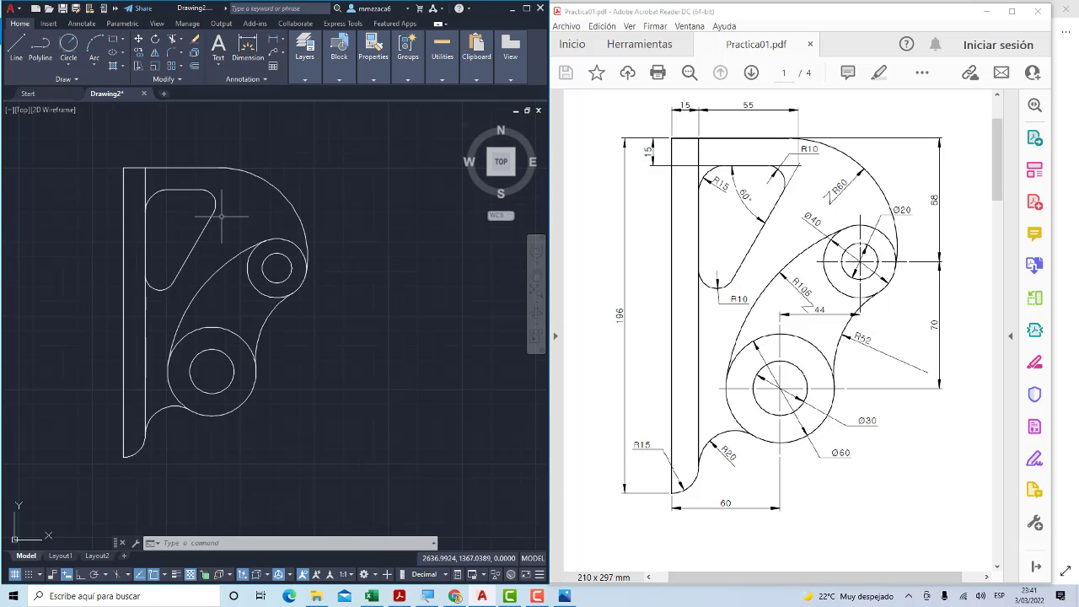
mouse_move(177, 219)
middle_mouse_down()
mouse_move(224, 210)
mouse_move(217, 226)
middle_mouse_up()
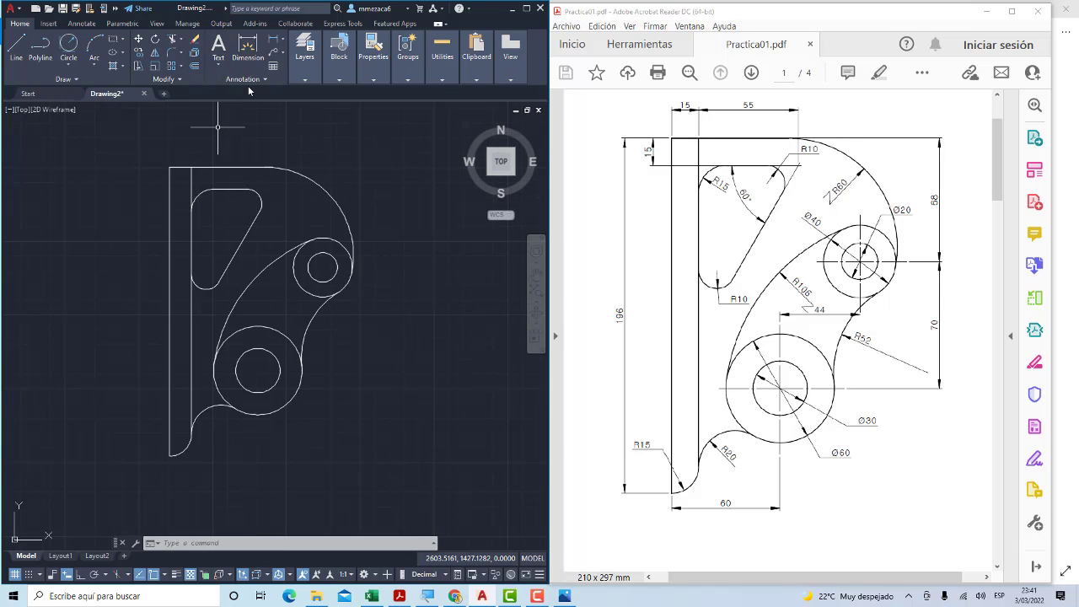
Add a 55 linear dimension above the bracket's top edge
left_click(298, 44)
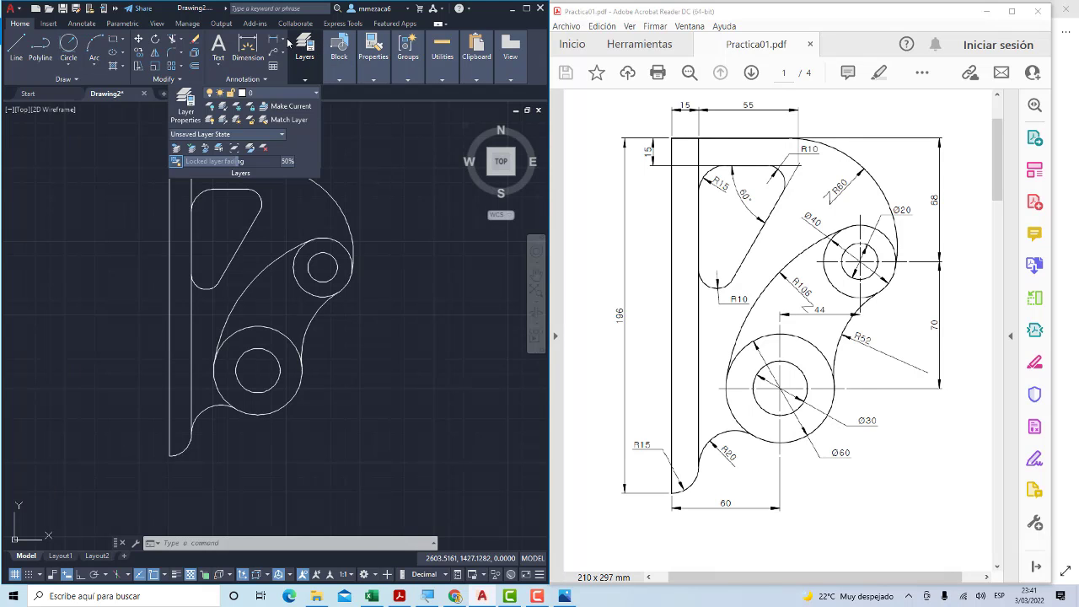
left_click(281, 41)
left_click(257, 59)
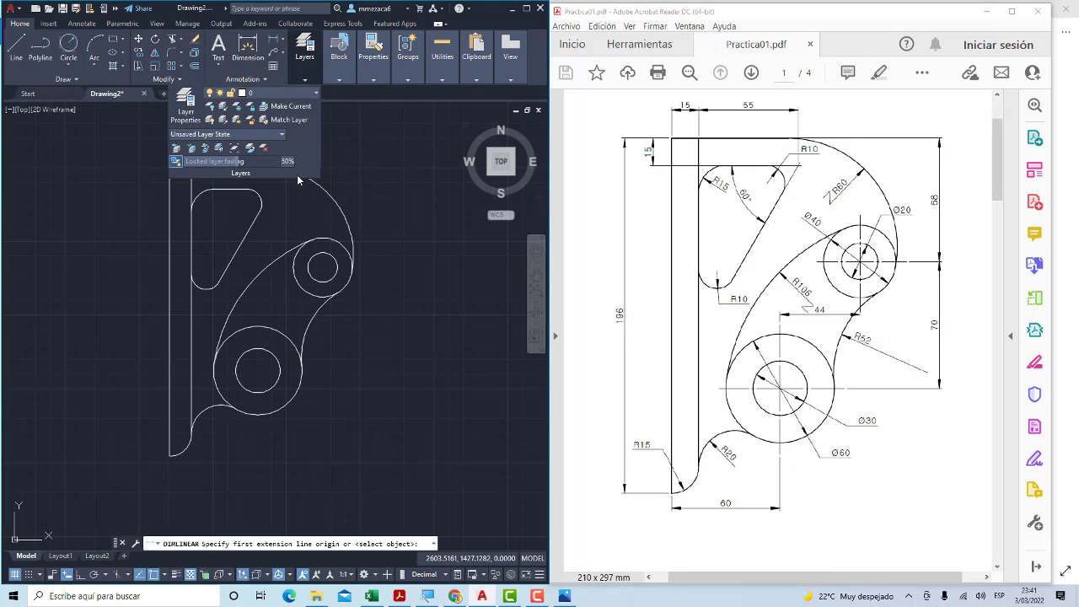
scroll(269, 184, "up", 1)
scroll(269, 183, "up", 2)
key("Return")
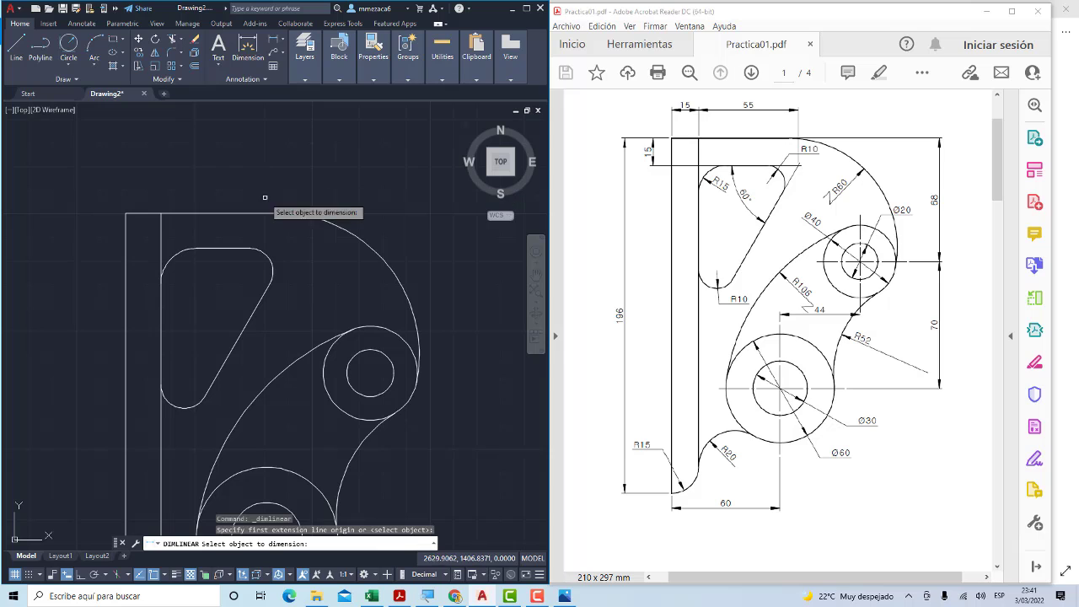
left_click(260, 213)
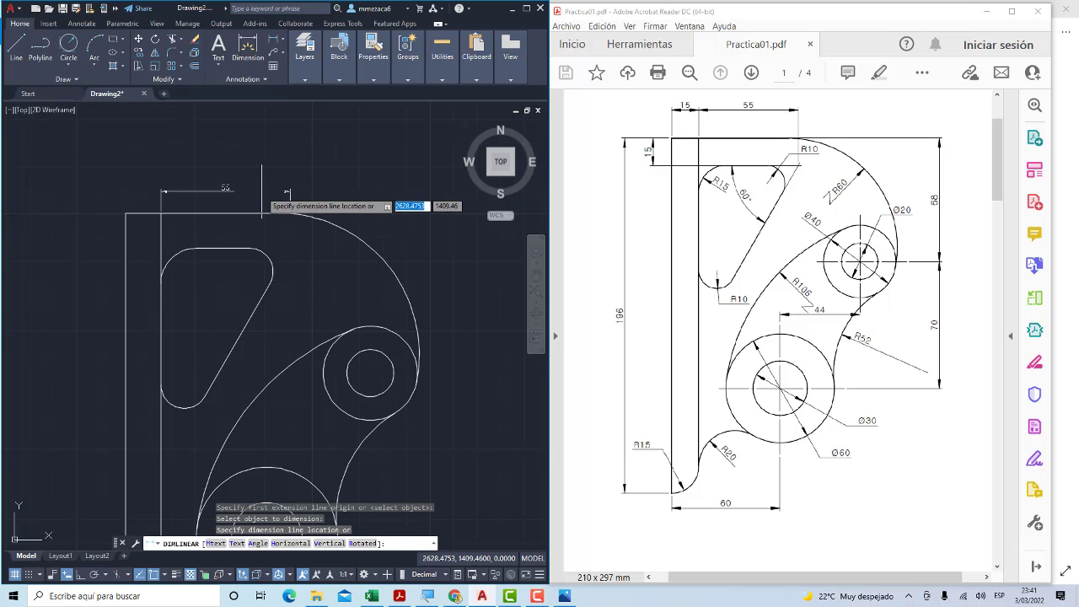
left_click(257, 190)
Dimension the 15 span at the top-left of the bracket
left_click(272, 40)
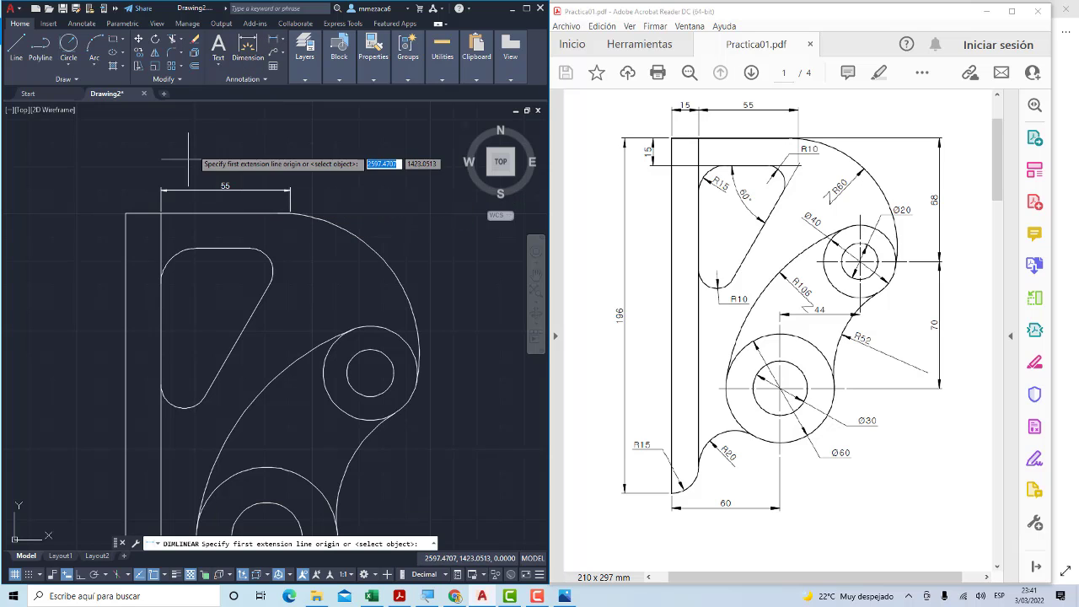
left_click(161, 214)
left_click(126, 212)
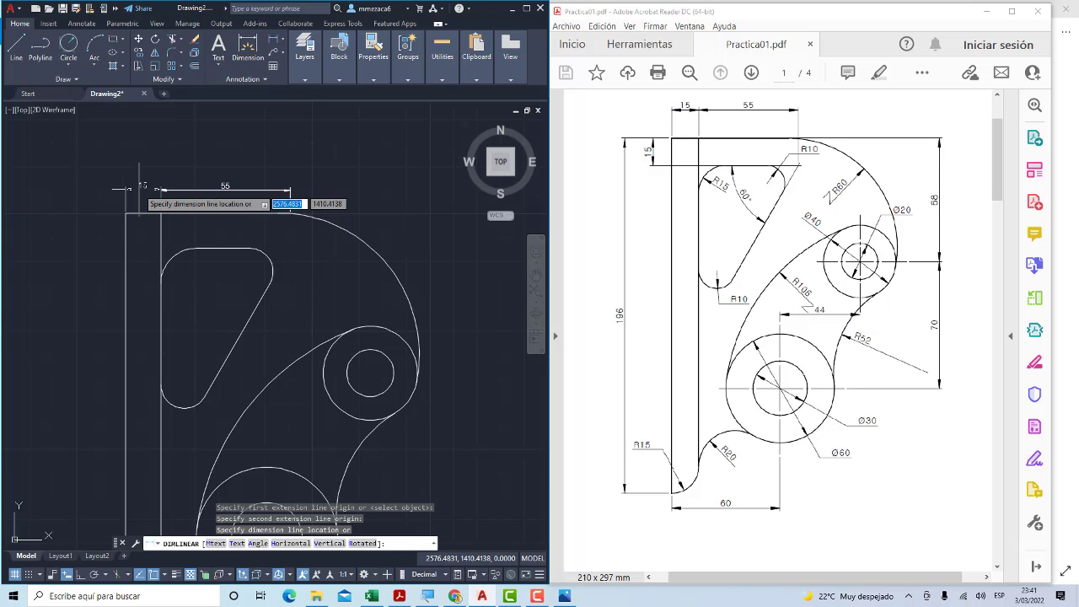
left_click(129, 190)
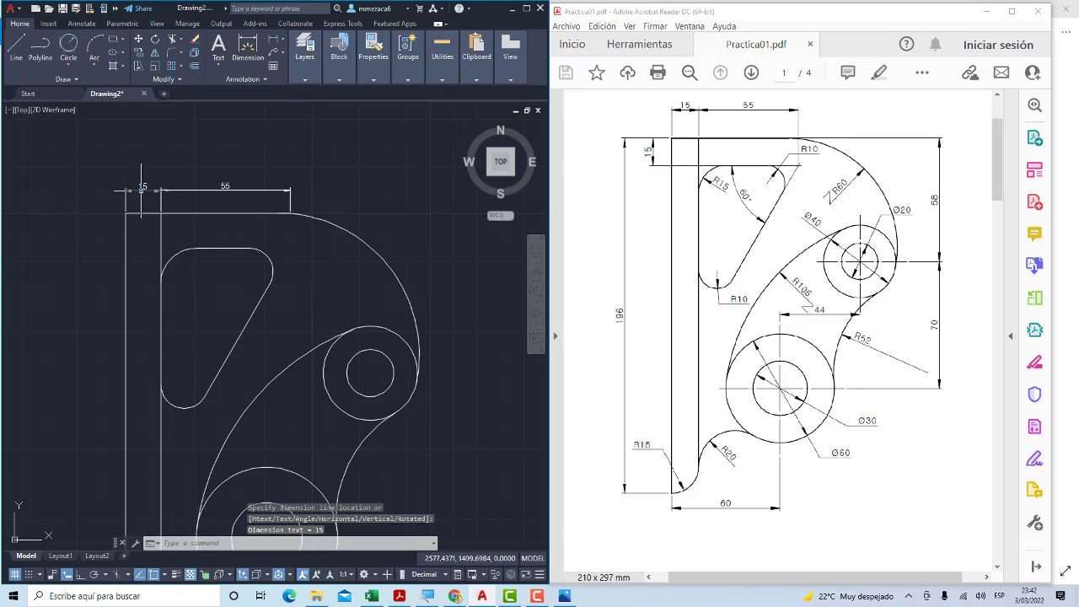
Add the 196 overall-height linear dimension along the left side
scroll(337, 215, "down", 3)
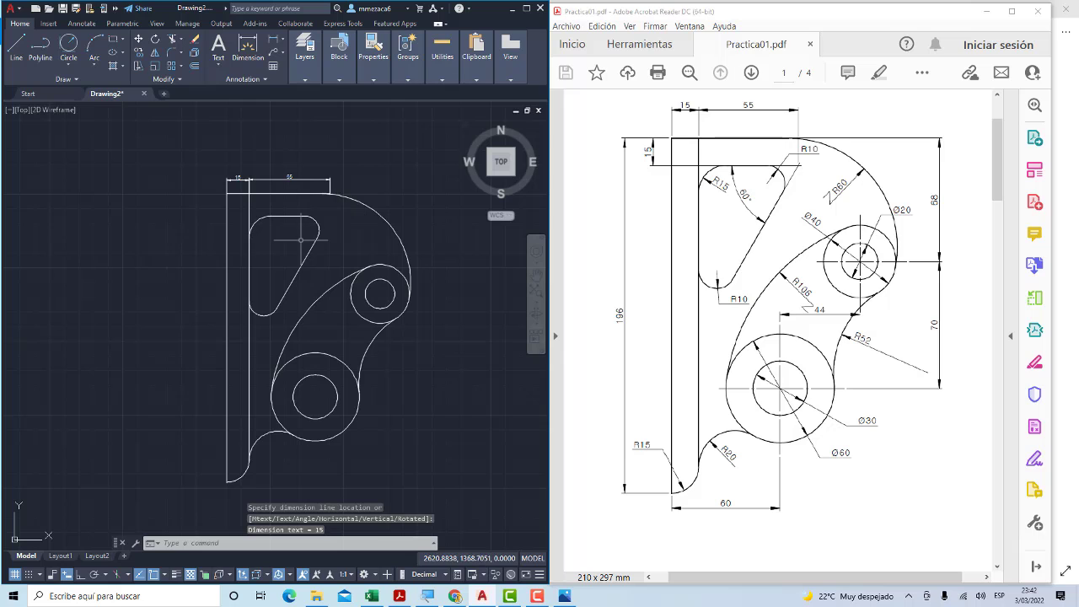
right_click(168, 256)
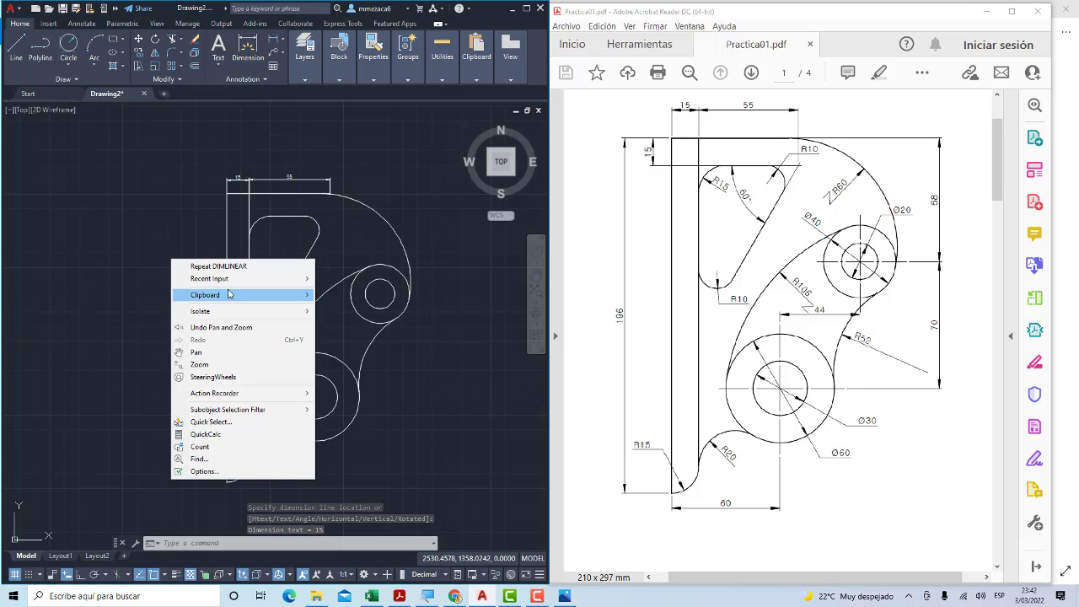
key("Escape")
left_click(271, 32)
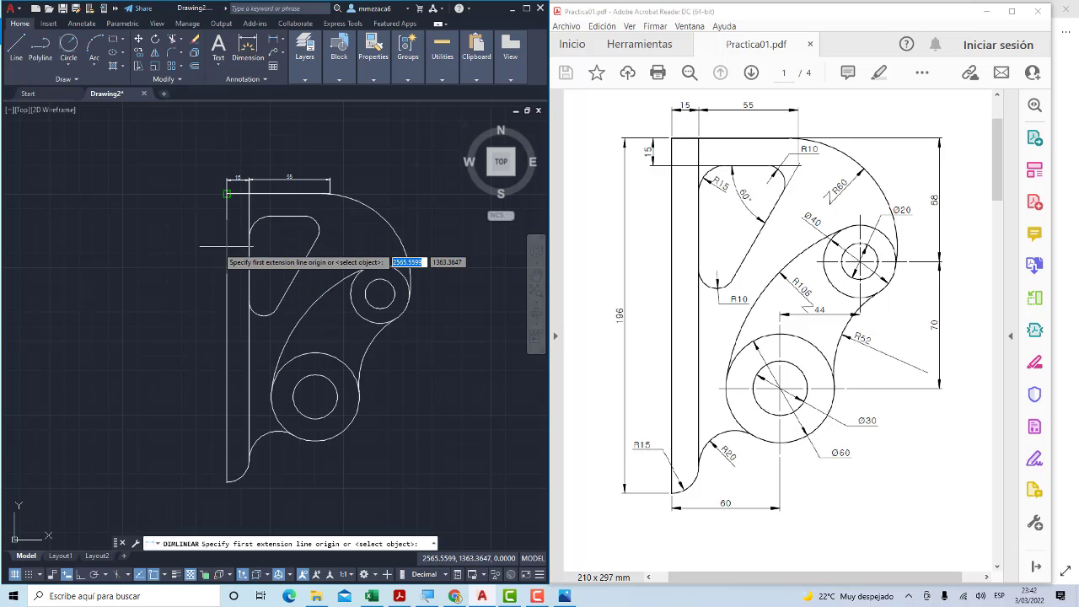
left_click(226, 193)
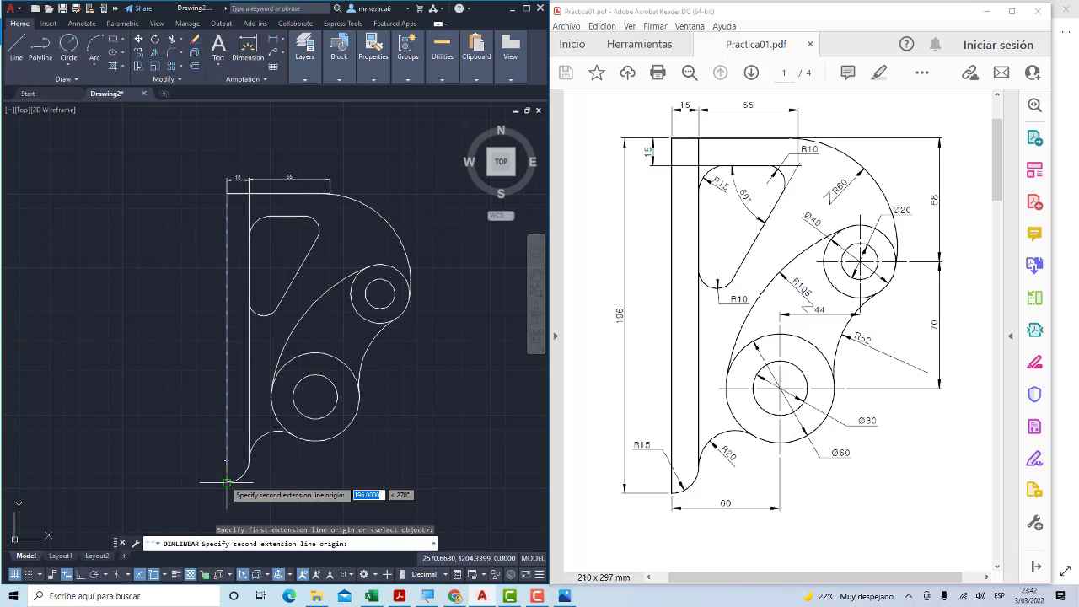
left_click(226, 481)
scroll(224, 348, "up", 2)
scroll(224, 348, "down", 2)
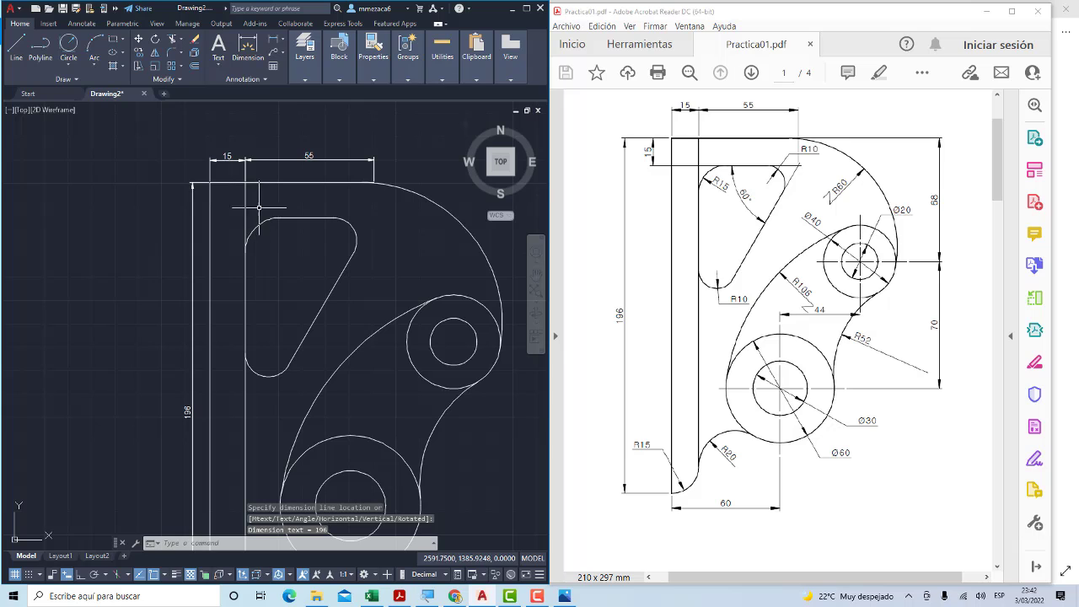
left_click(281, 39)
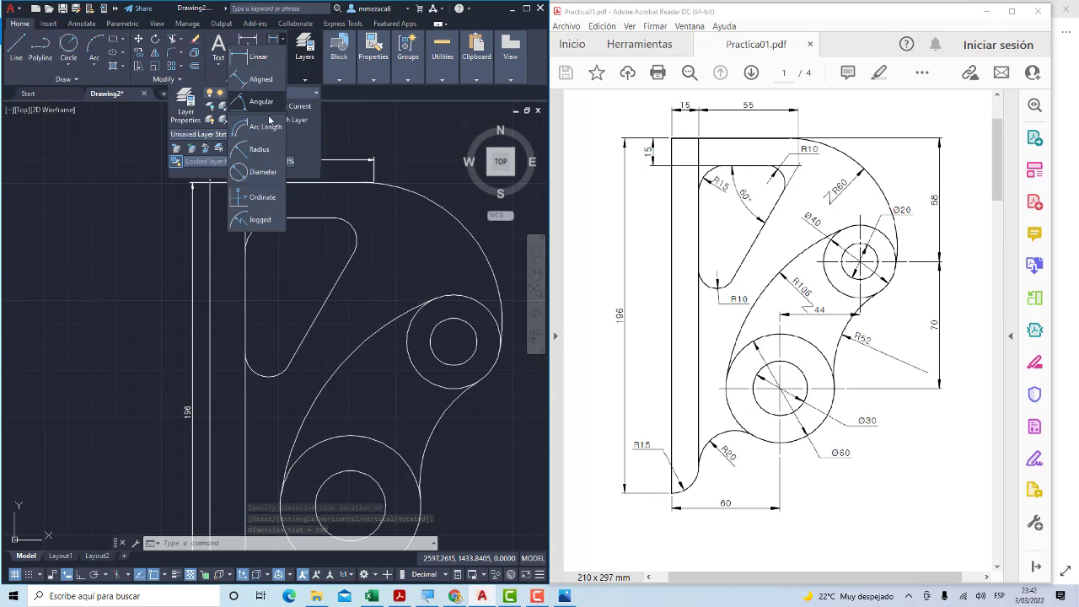
Add radius dimensions R15 and two R10 to the slot's corner arcs
left_click(259, 149)
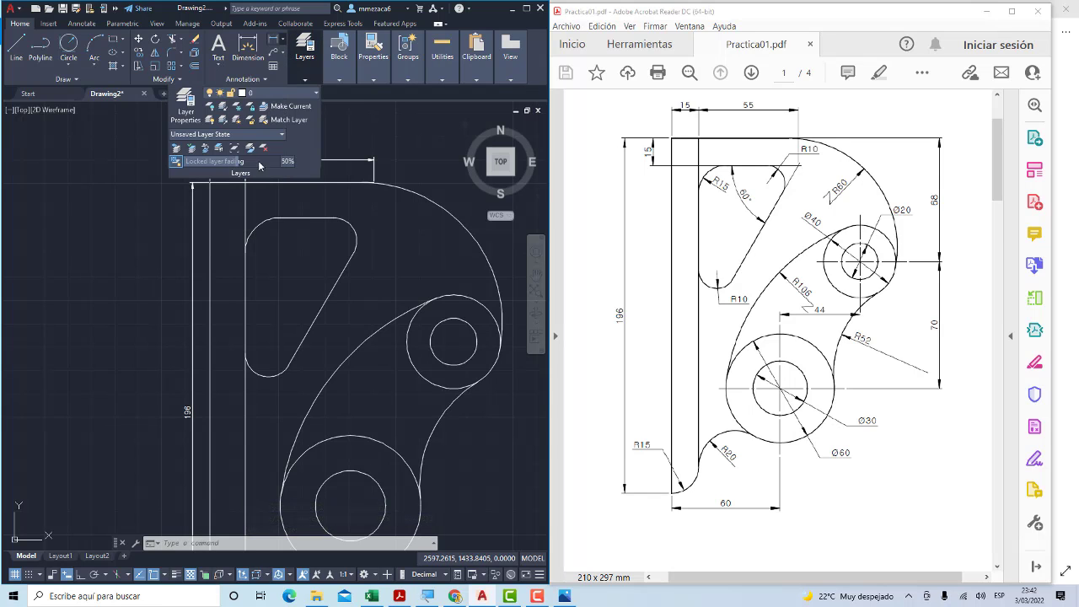
left_click(257, 225)
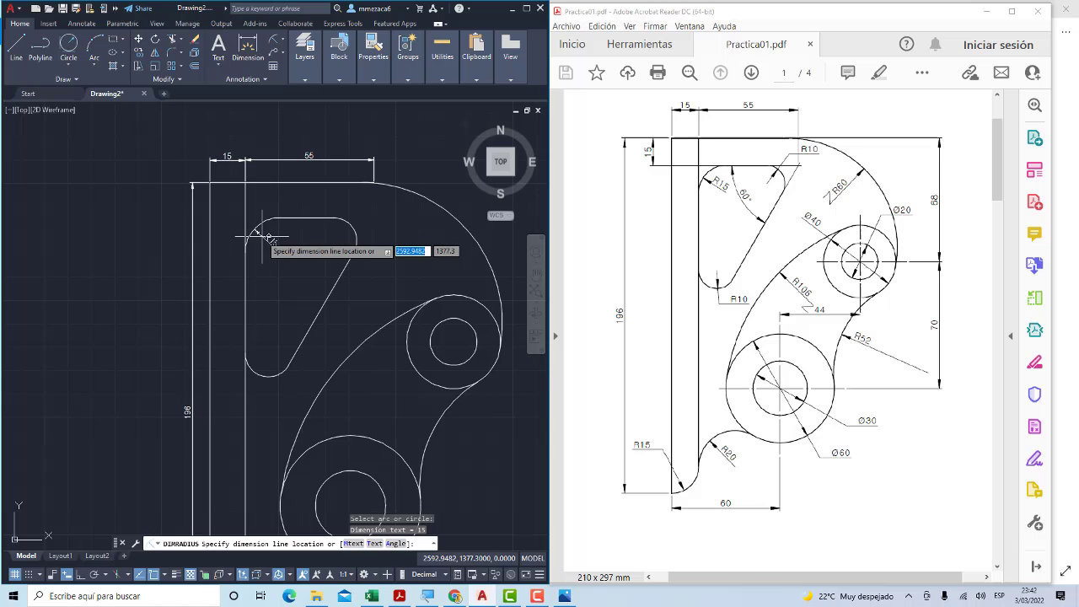
left_click(271, 40)
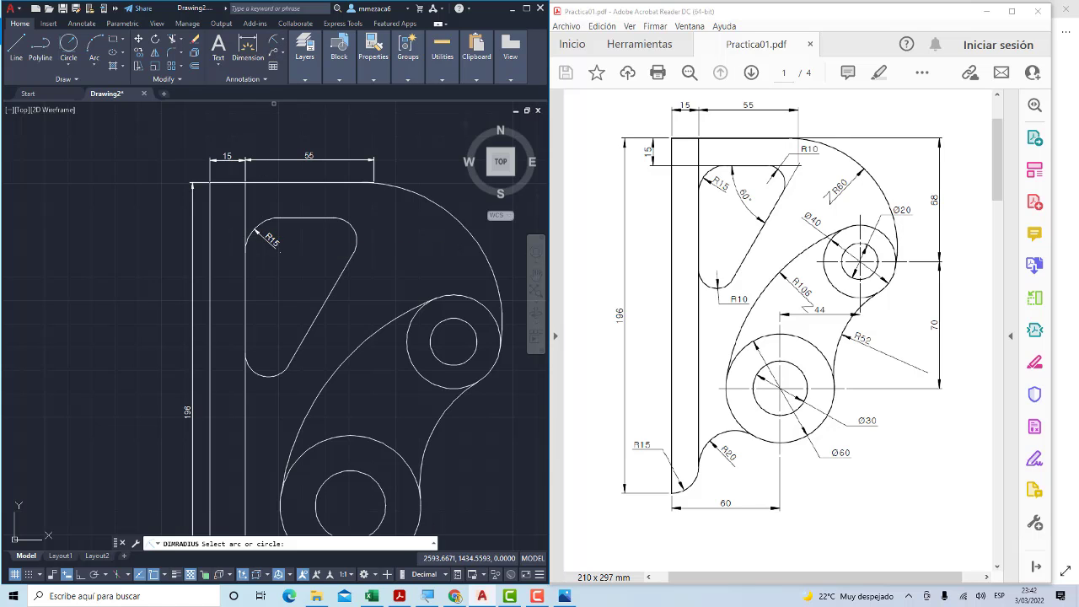
left_click(268, 374)
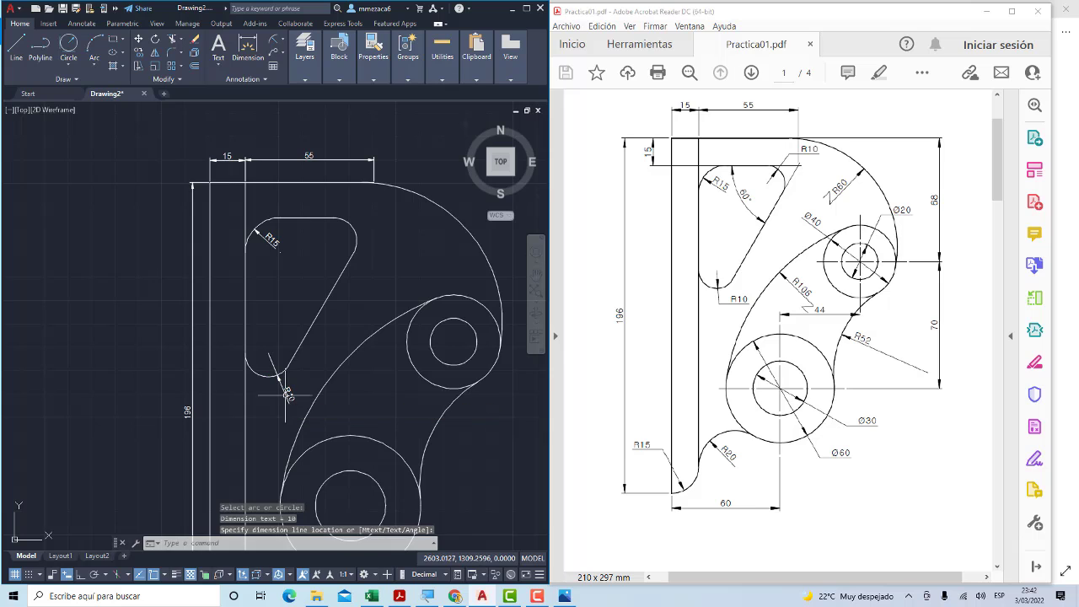
left_click(275, 42)
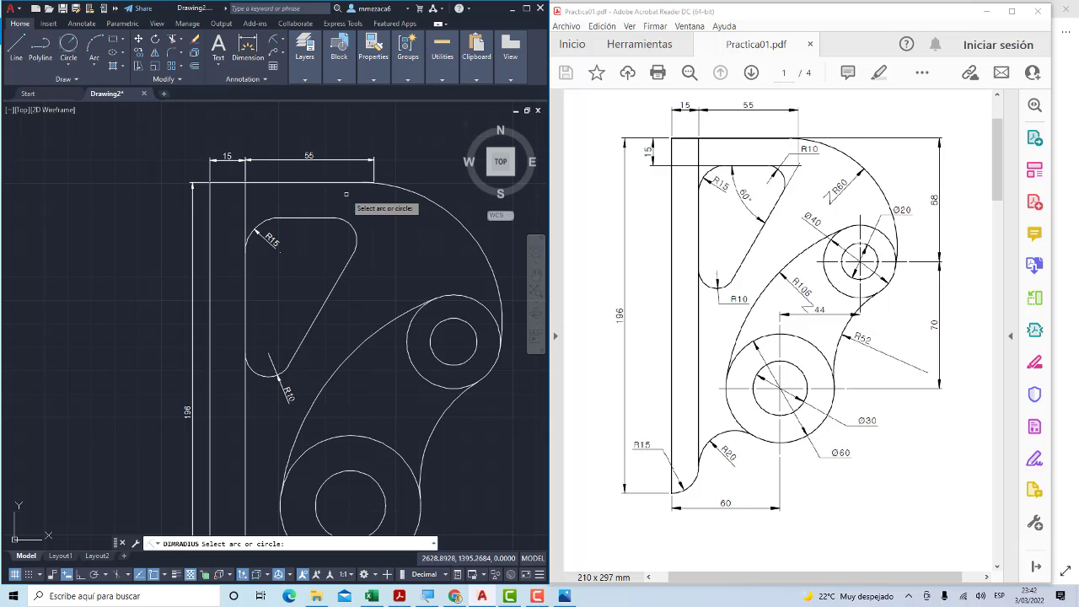
left_click(354, 226)
left_click(376, 226)
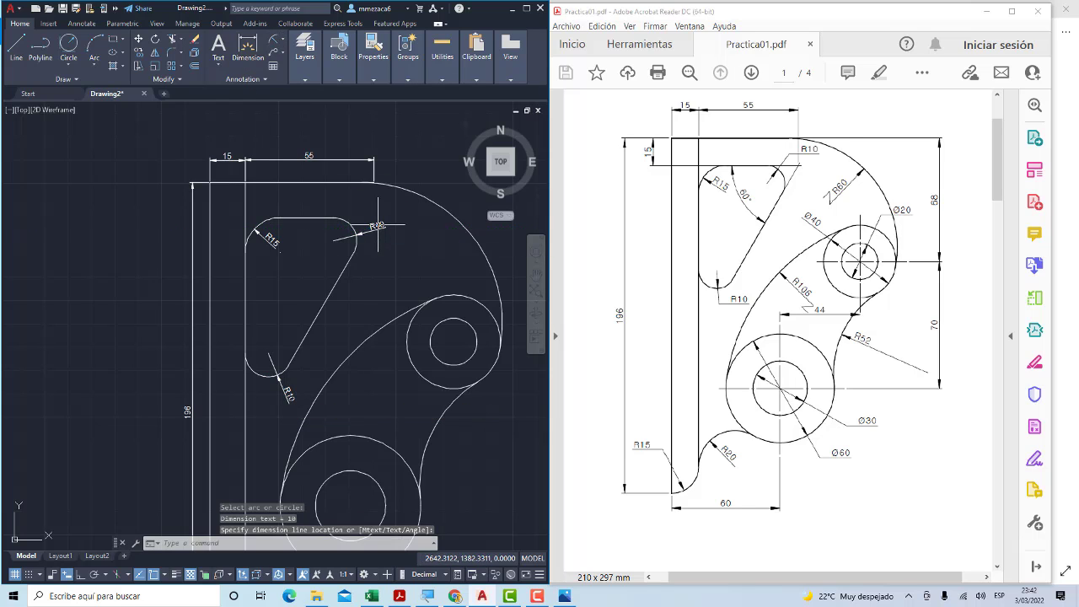
Place a 60° angular dimension between the slot's top and slanted edges
mouse_move(305, 51)
left_click(282, 40)
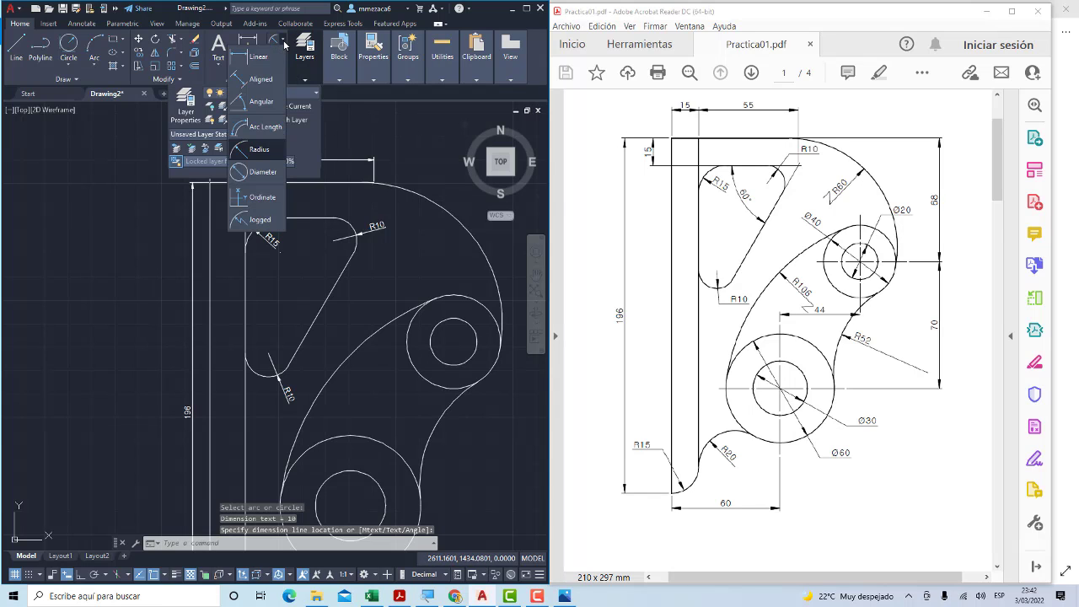
left_click(257, 103)
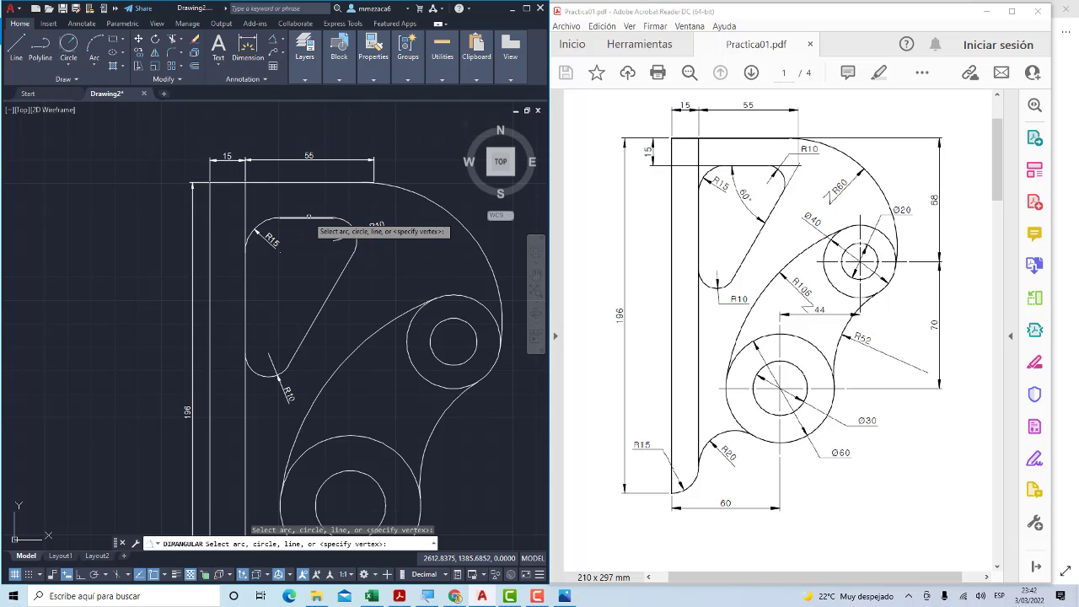
left_click(309, 218)
left_click(339, 269)
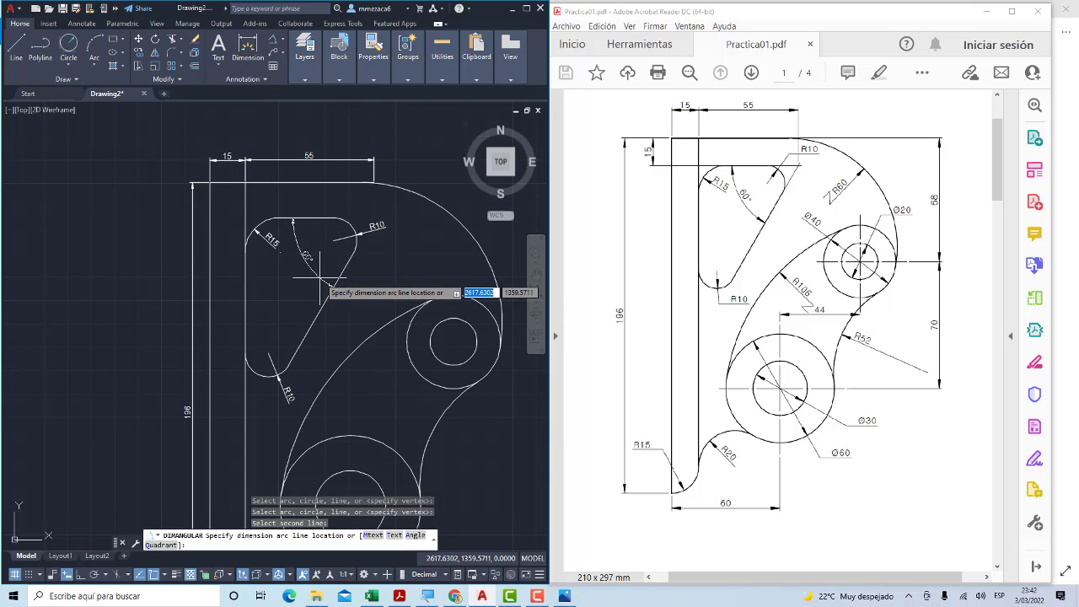
left_click(317, 261)
scroll(316, 261, "up", 2)
scroll(295, 249, "down", 3)
scroll(270, 236, "down", 2)
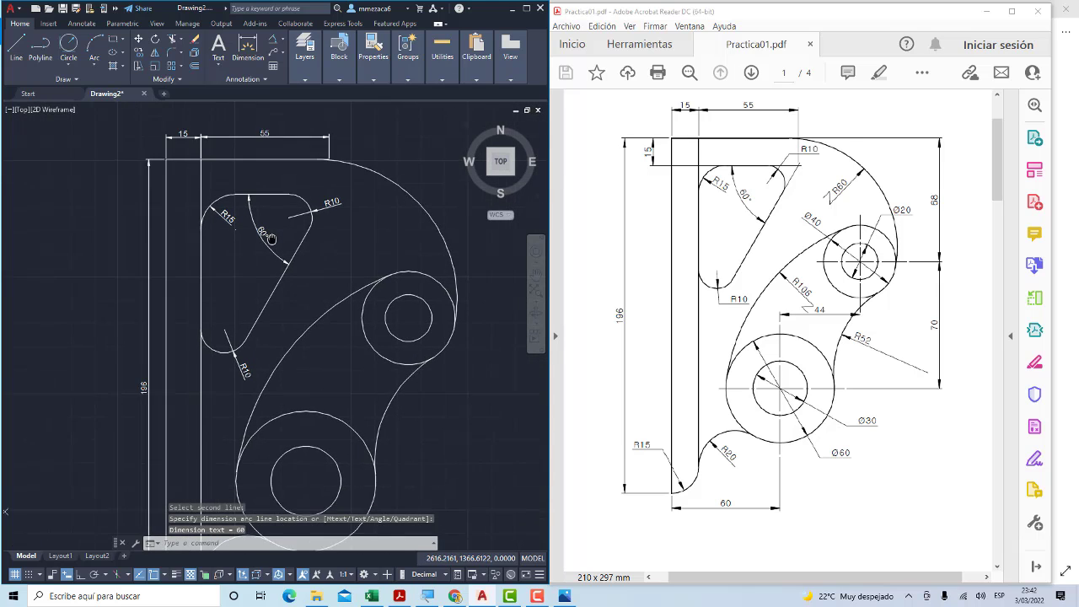
scroll(259, 230, "down", 1)
scroll(240, 211, "up", 1)
scroll(207, 177, "up", 1)
scroll(175, 141, "up", 1)
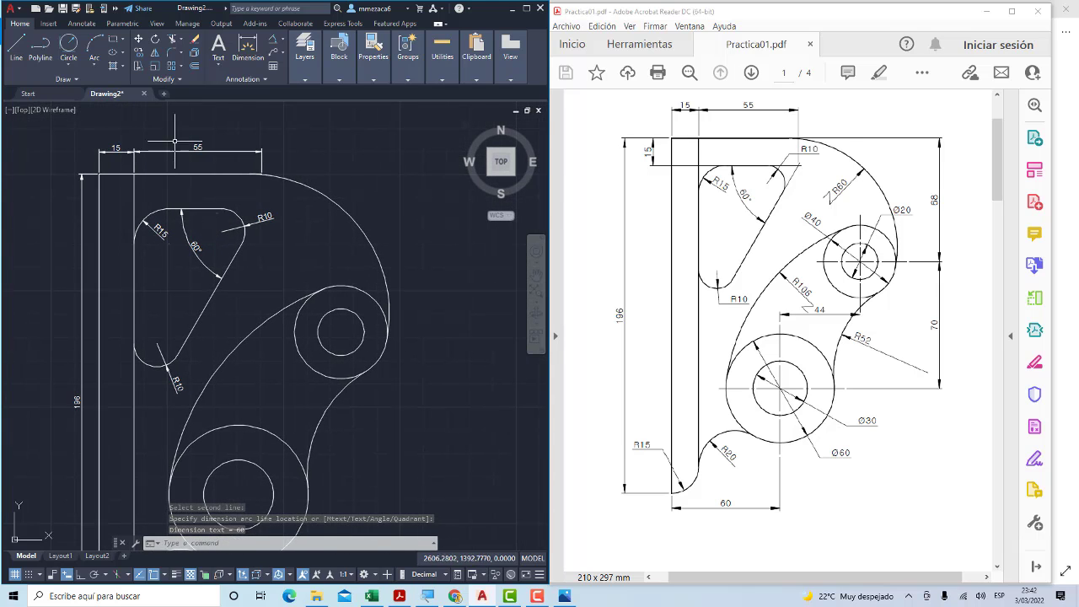
Dimension the large outer top-right arc as R60
left_click(284, 41)
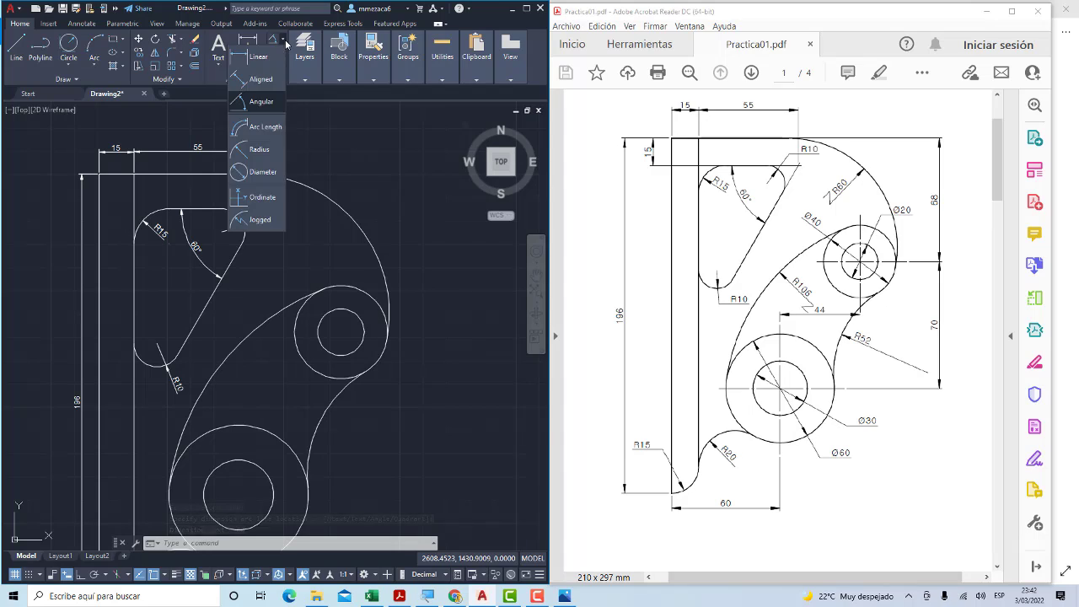
left_click(258, 149)
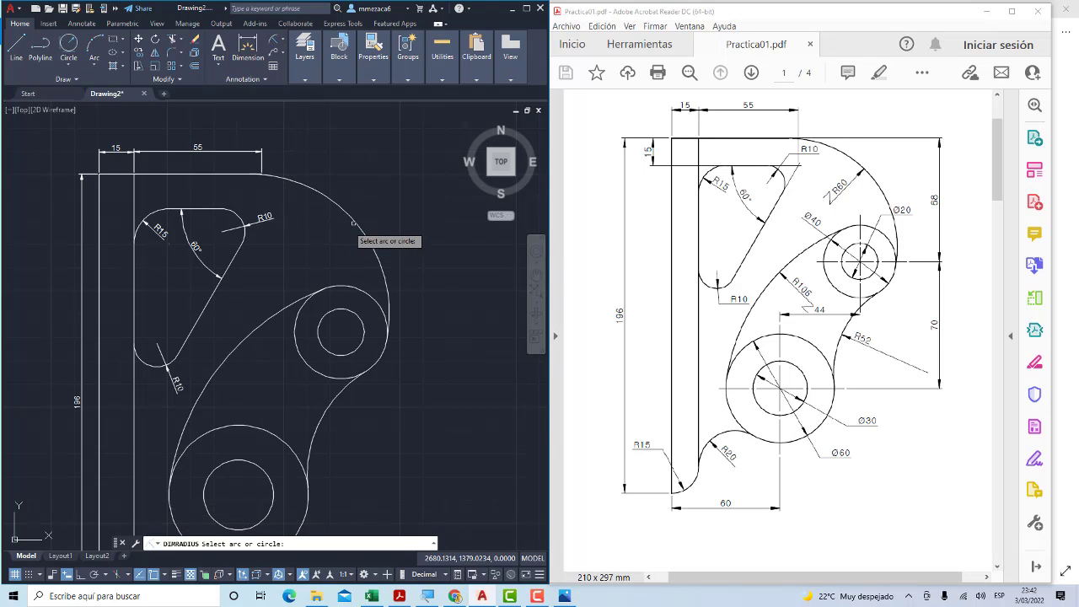
left_click(357, 223)
left_click(321, 234)
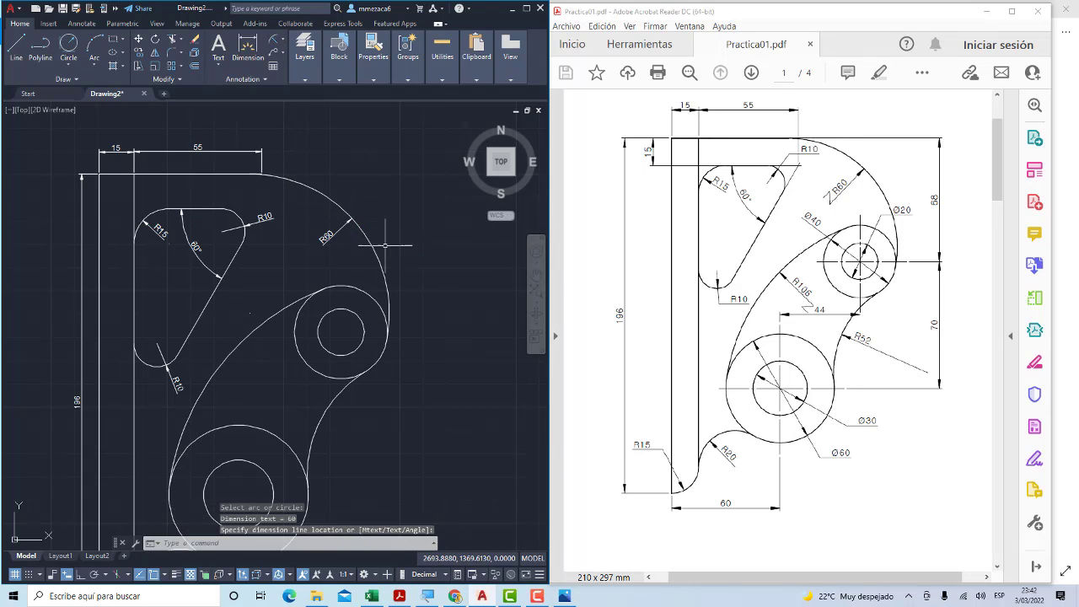
mouse_move(367, 292)
middle_mouse_down()
mouse_move(357, 244)
mouse_move(331, 239)
middle_mouse_up()
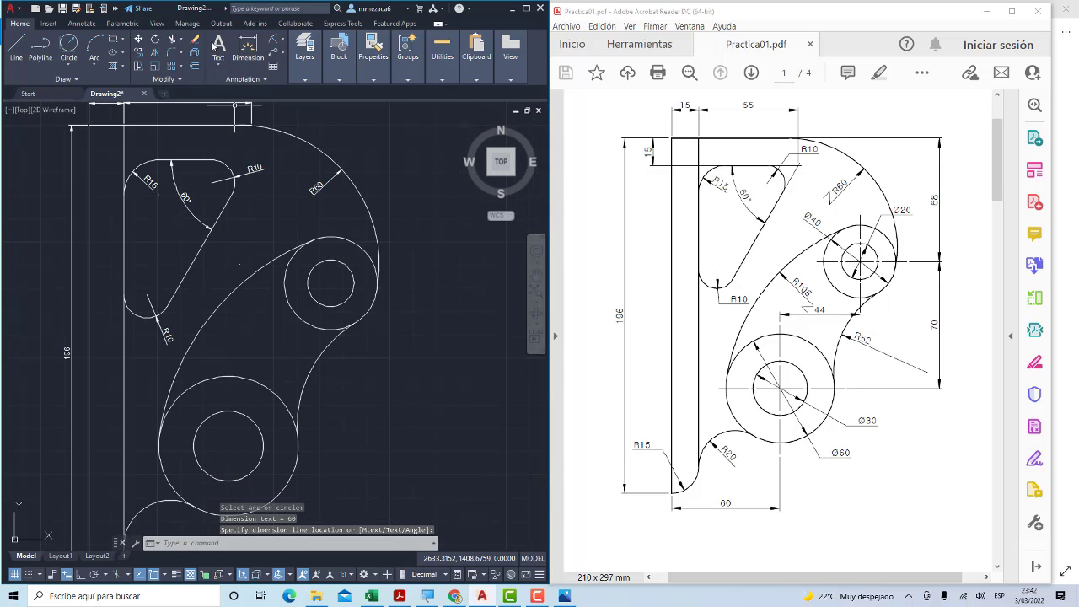
Add Ø40 and Ø20 diameter dimensions to the upper hub circles
left_click(283, 48)
left_click(257, 172)
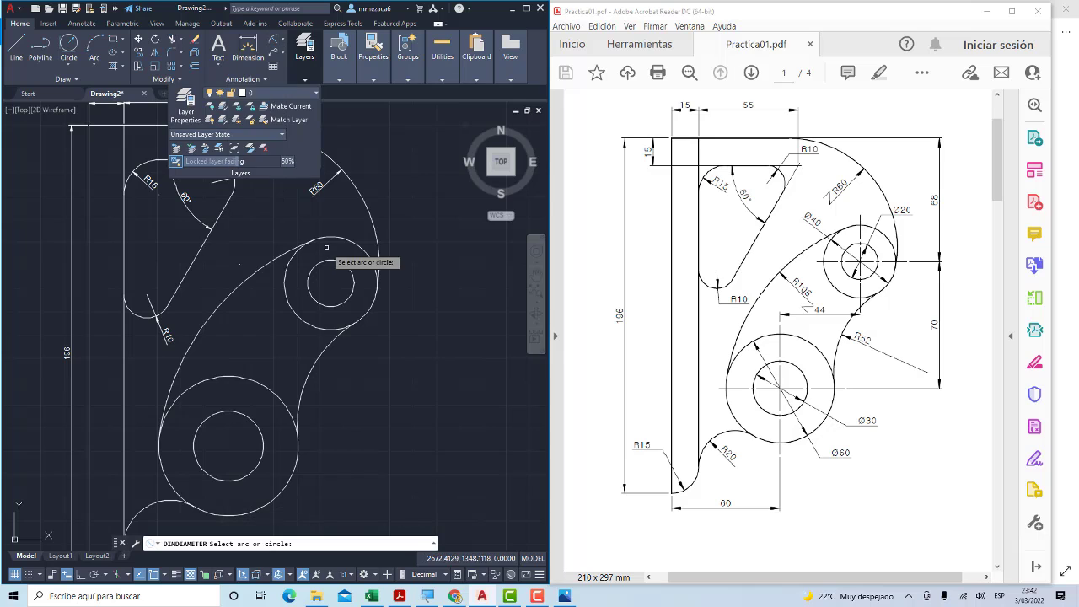
left_click(351, 244)
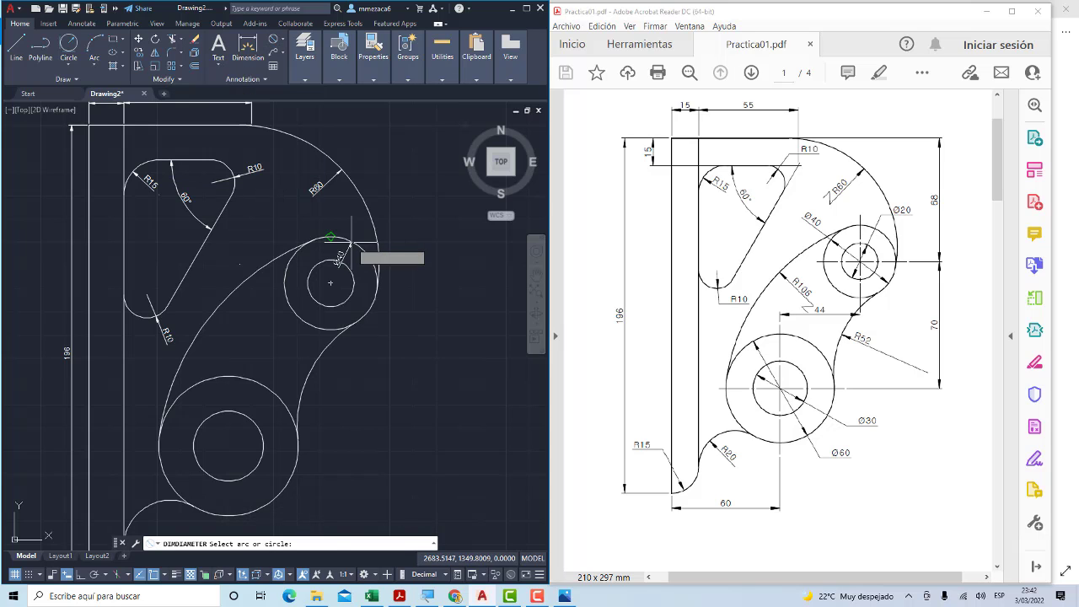
left_click(298, 221)
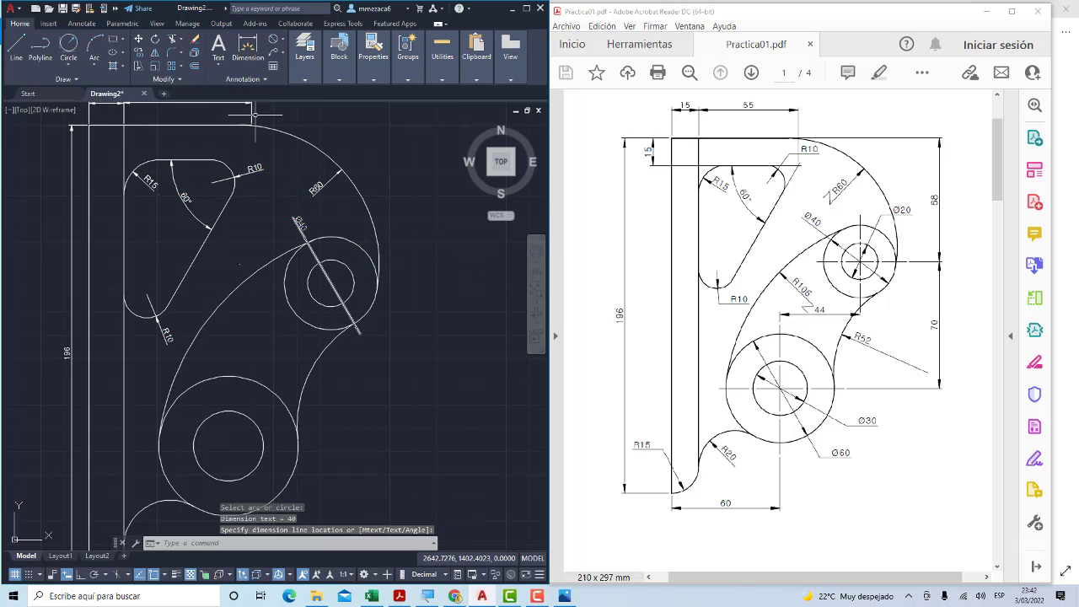
key("Return")
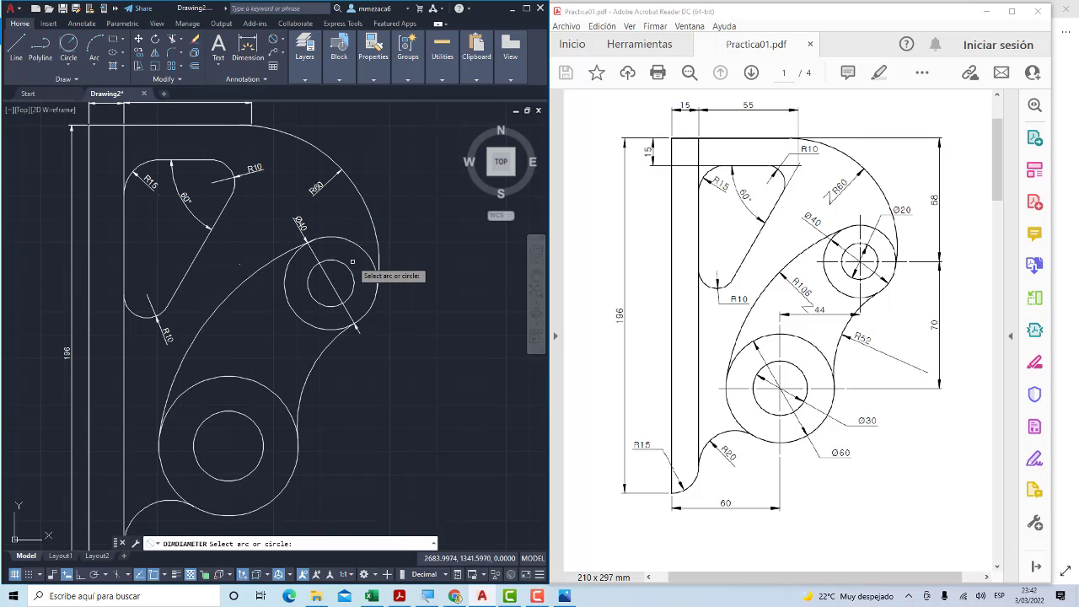
left_click(350, 269)
left_click(355, 224)
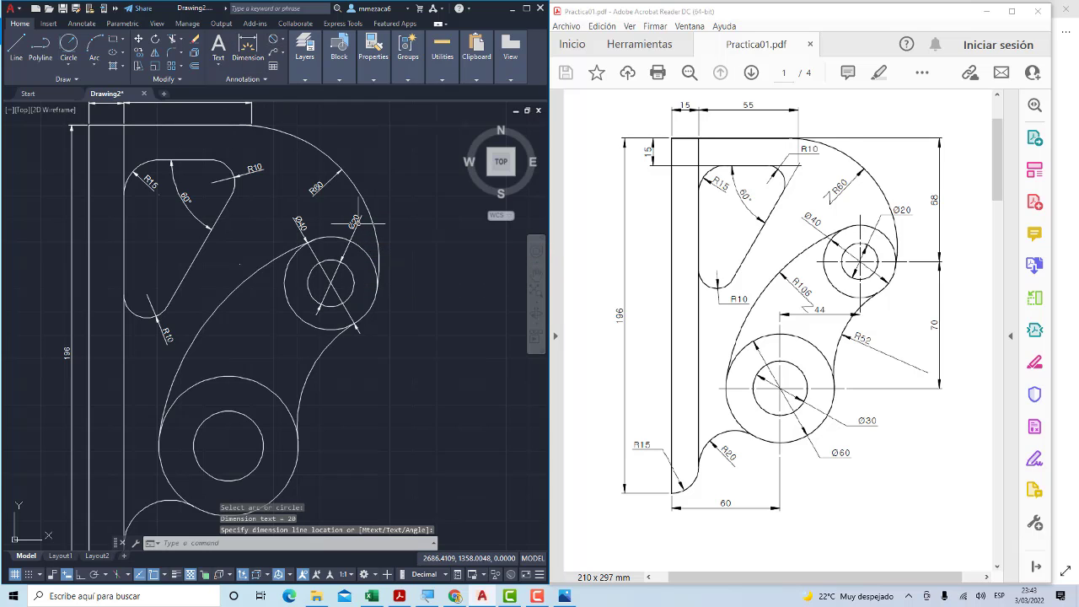
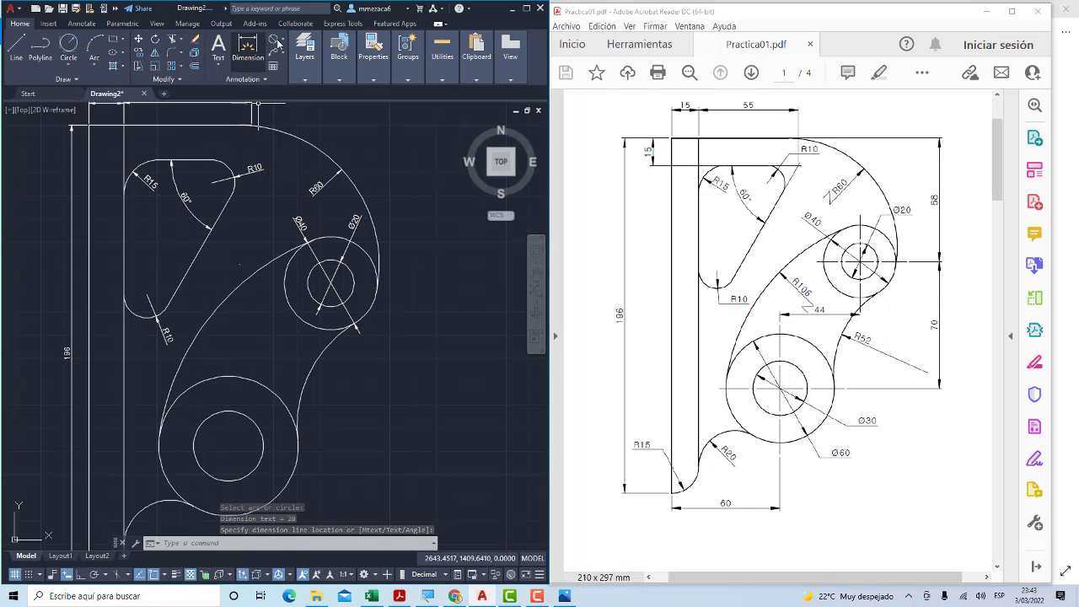
Add a vertical 68 linear dimension from the top corner to the small hole centre
left_click(279, 67)
left_click(258, 56)
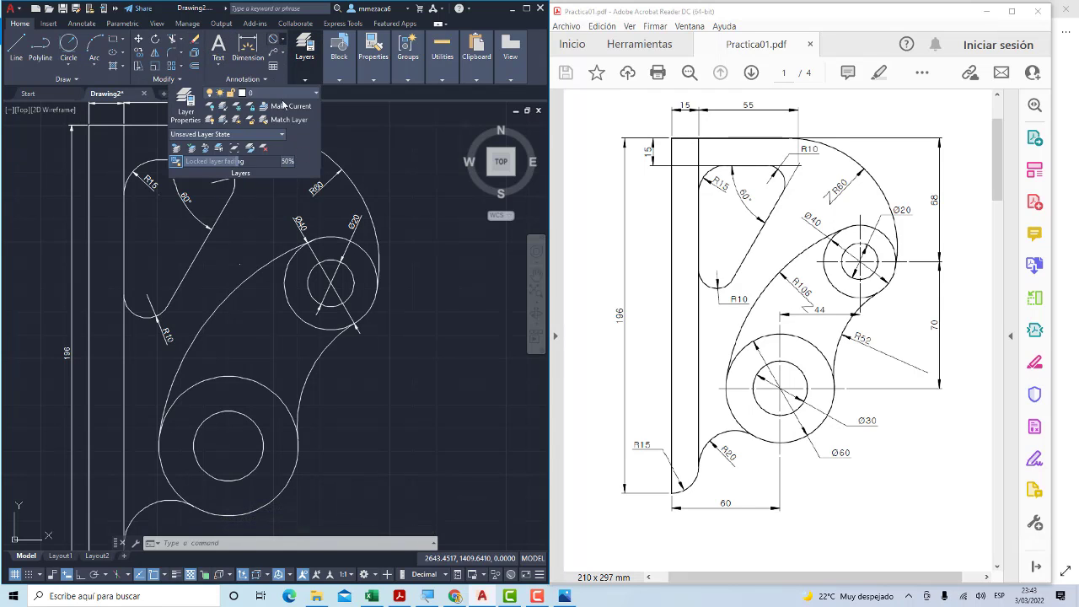
scroll(375, 211, "down", 3)
scroll(362, 184, "up", 1)
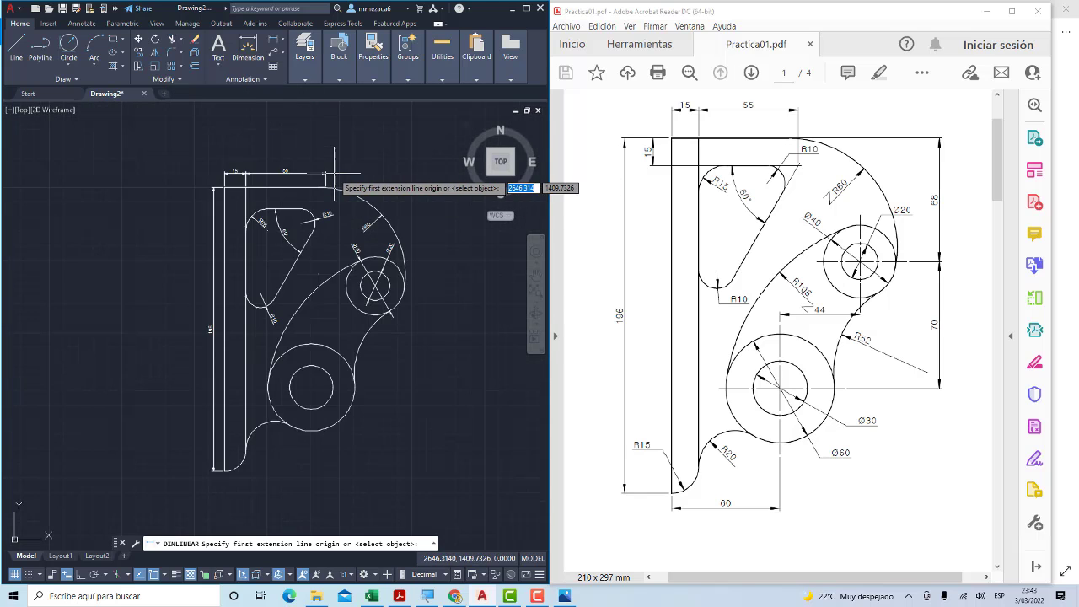
scroll(346, 179, "up", 3)
scroll(320, 173, "up", 2)
left_click(313, 172)
scroll(314, 171, "down", 4)
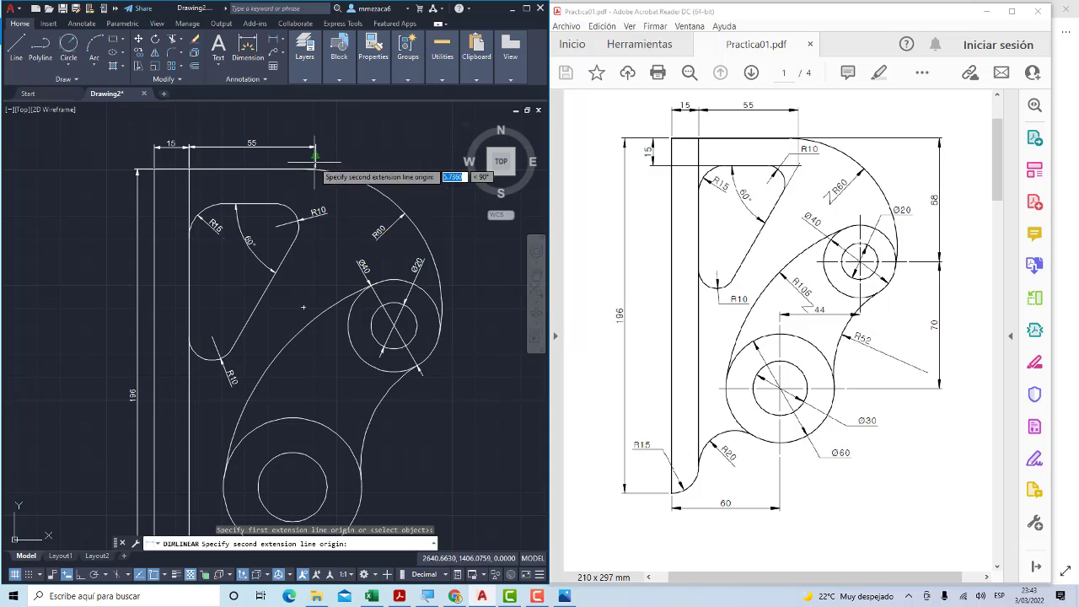
left_click(394, 322)
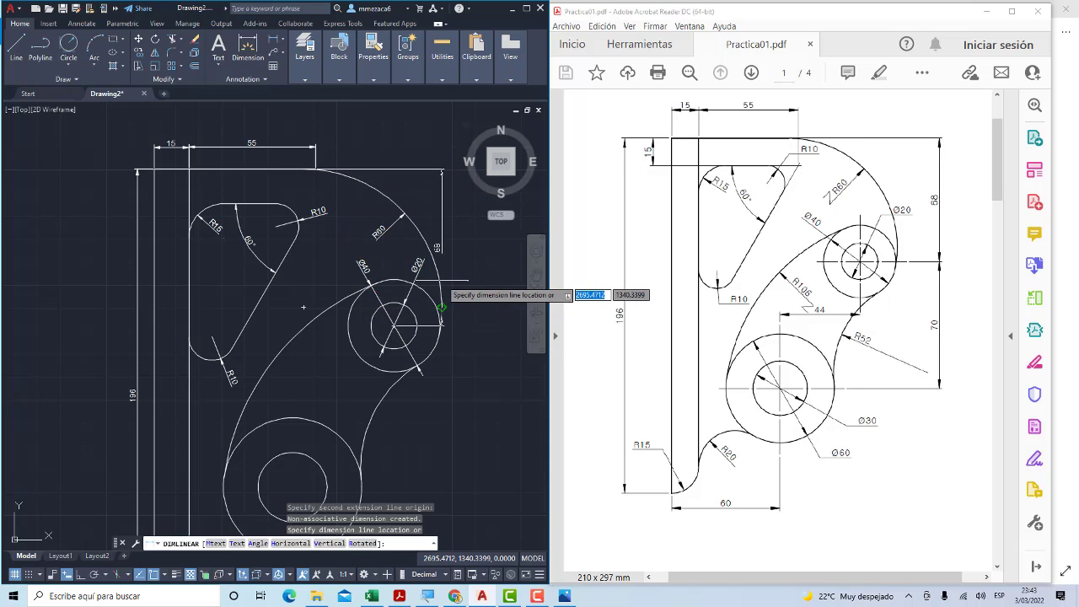
scroll(388, 282, "down", 2)
scroll(437, 264, "down", 2)
left_click(438, 265)
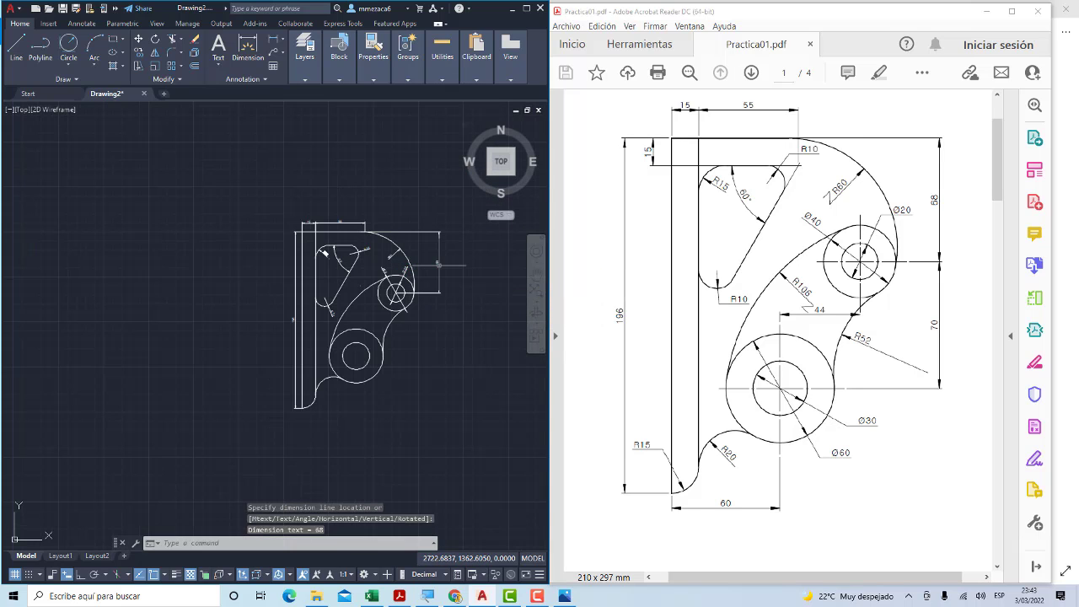
scroll(426, 262, "up", 2)
scroll(397, 255, "up", 1)
scroll(389, 254, "up", 1)
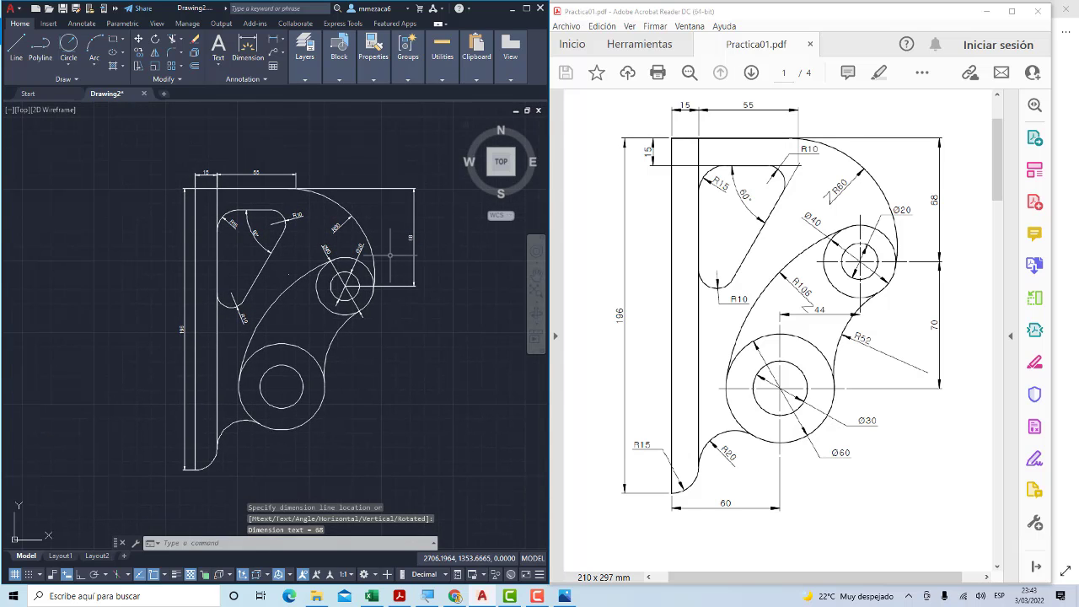
Add the 70 dimension between the hole centres and the 60 dimension along the bottom
left_click(244, 80)
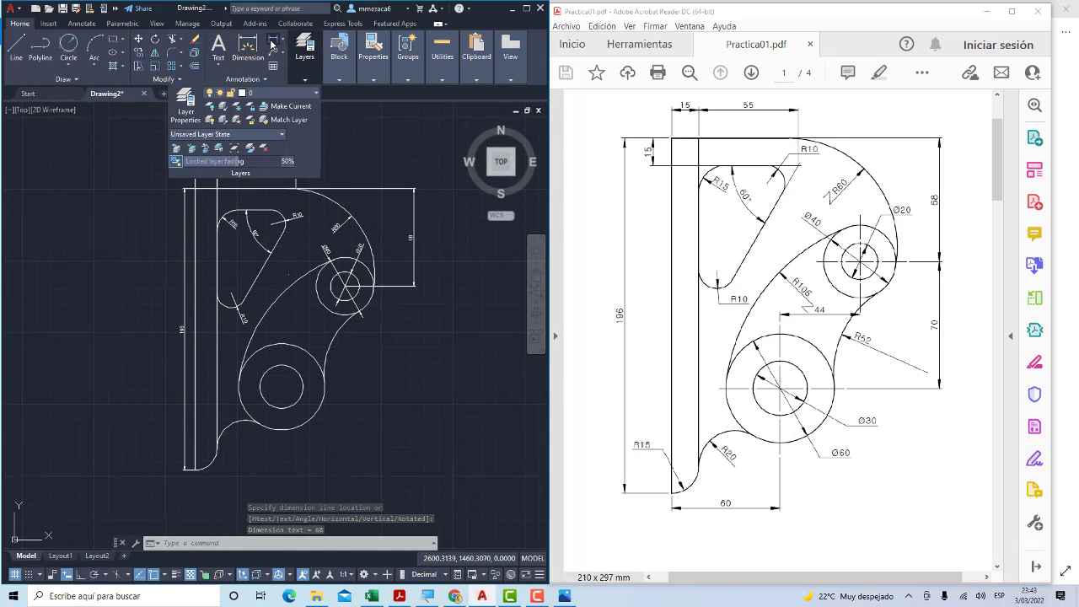
left_click(274, 39)
left_click(344, 285)
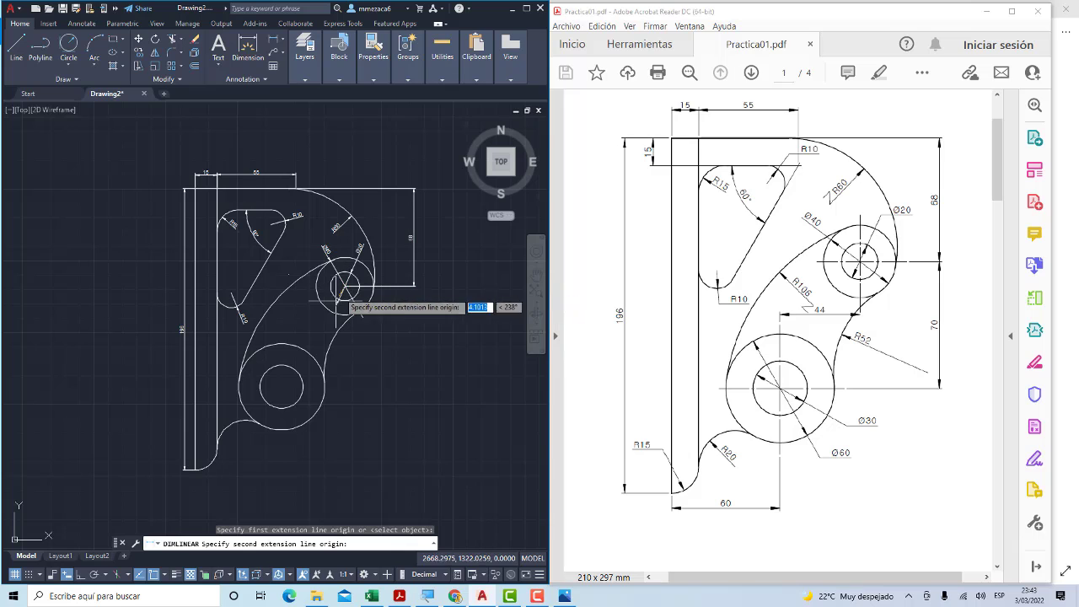
left_click(284, 387)
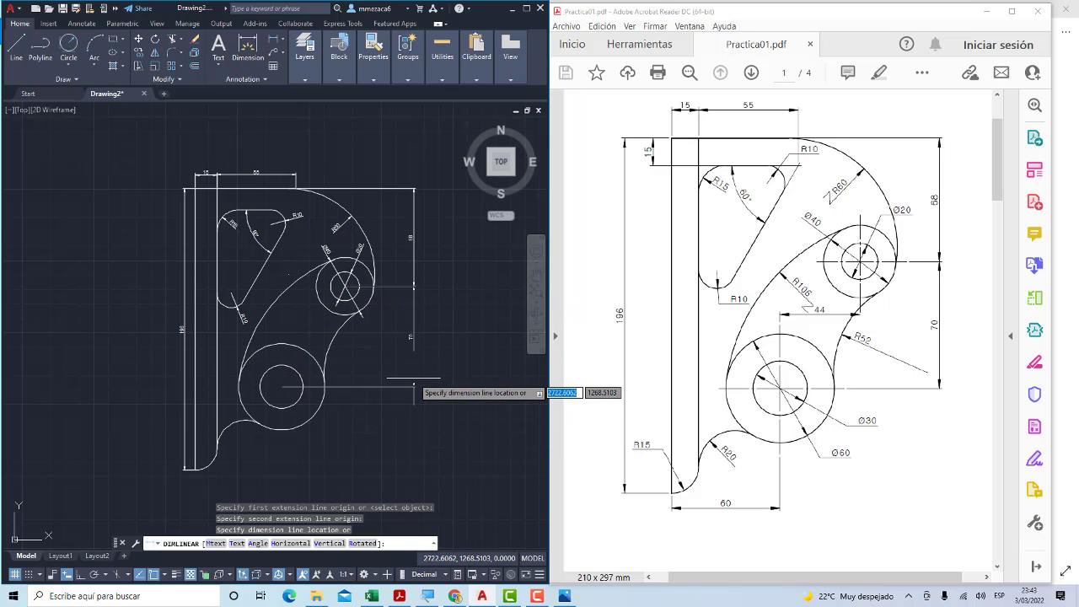
left_click(414, 388)
scroll(344, 416, "up", 2)
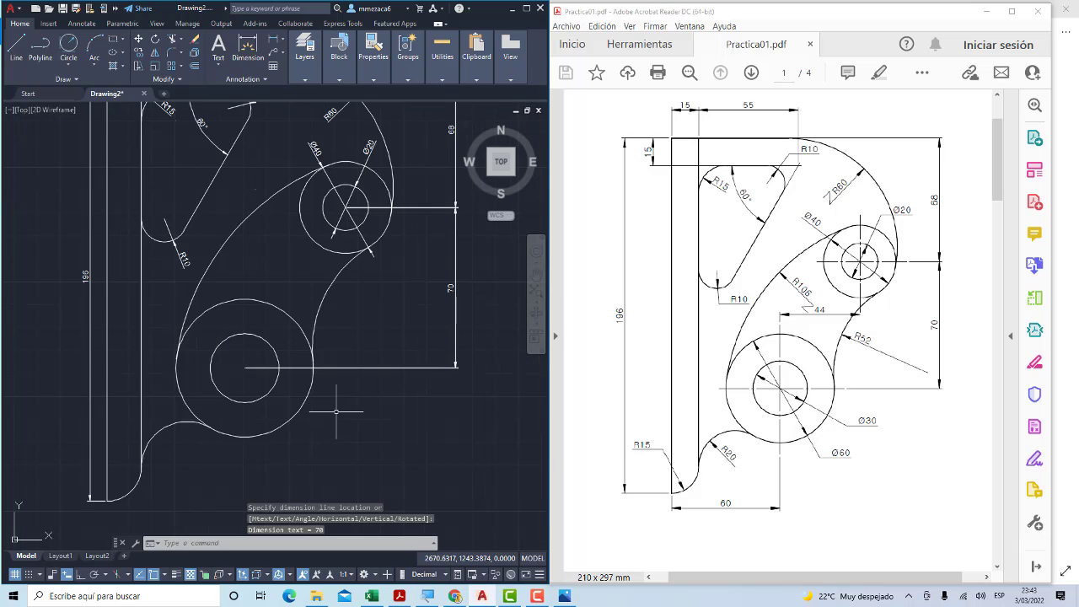
scroll(336, 412, "down", 2)
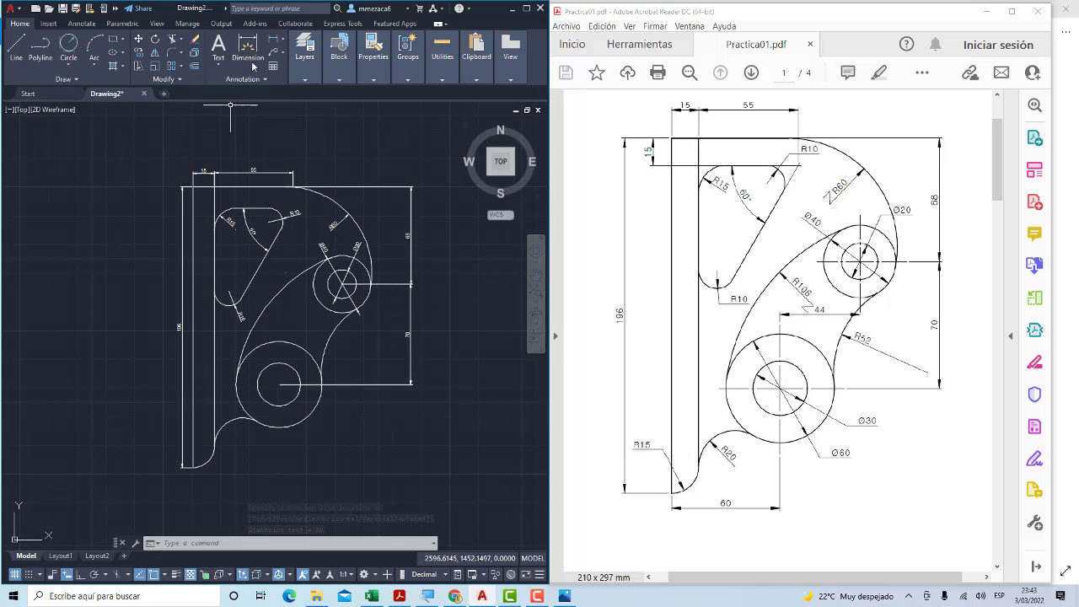
left_click(278, 38)
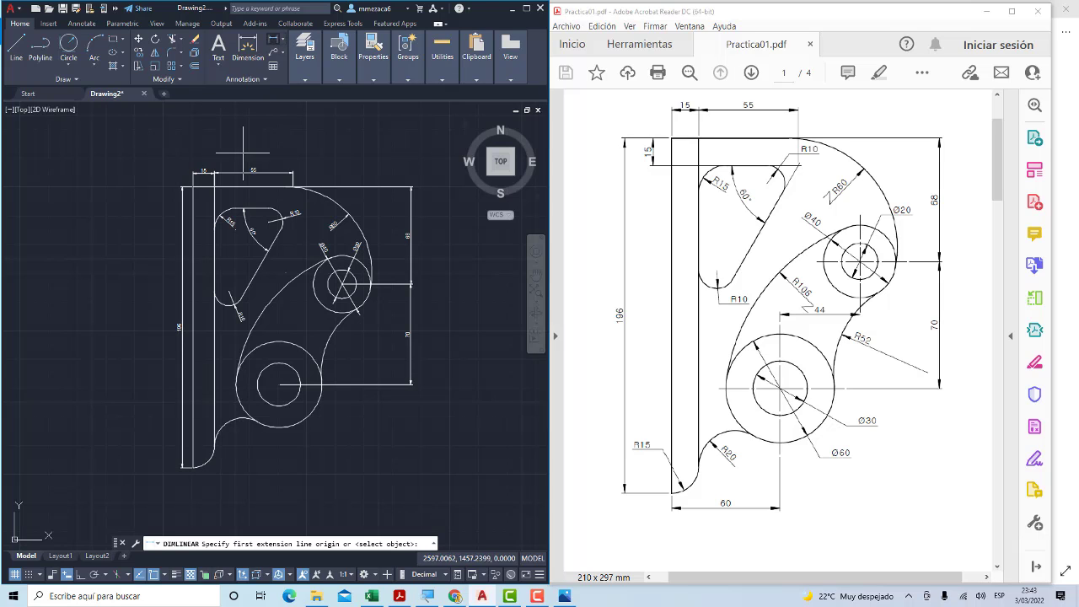
left_click(278, 384)
left_click(194, 445)
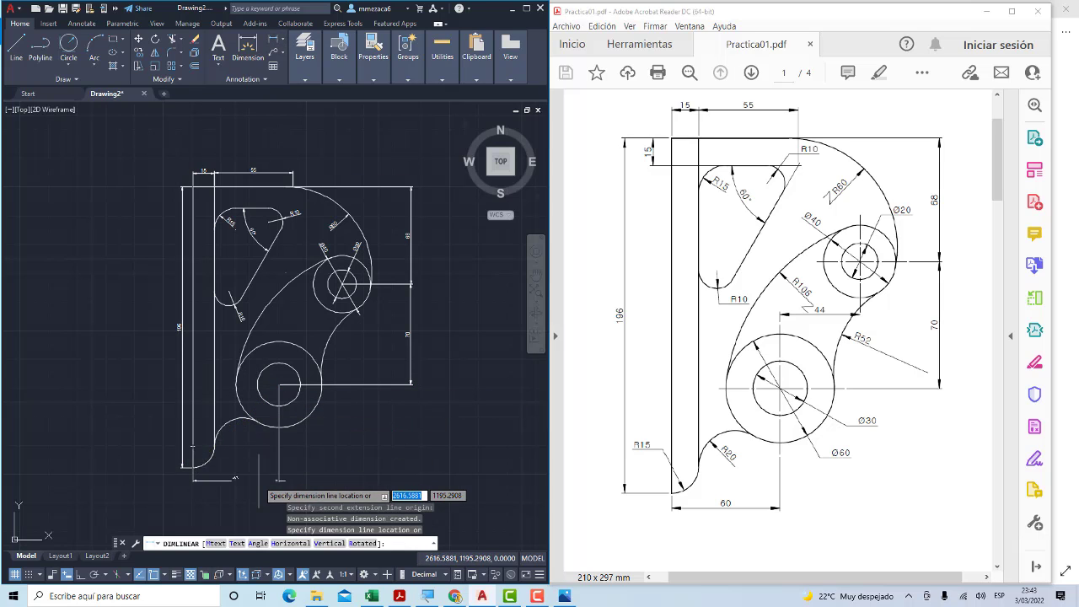
scroll(256, 484, "up", 2)
left_click(245, 482)
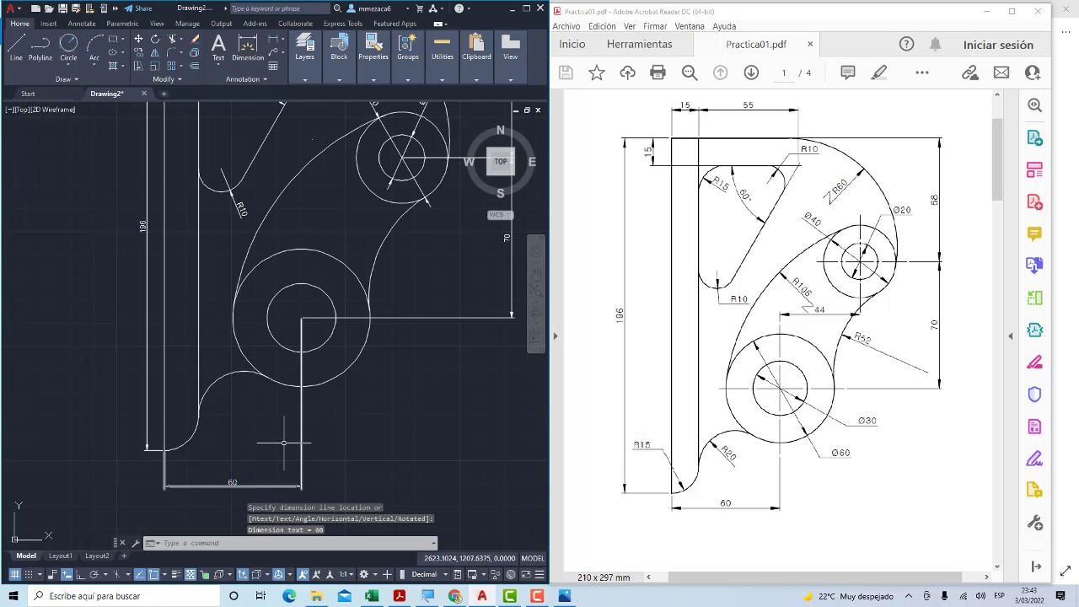
Dimension the small lower arcs with R20 and R15 radius dimensions
left_click(284, 42)
left_click(262, 151)
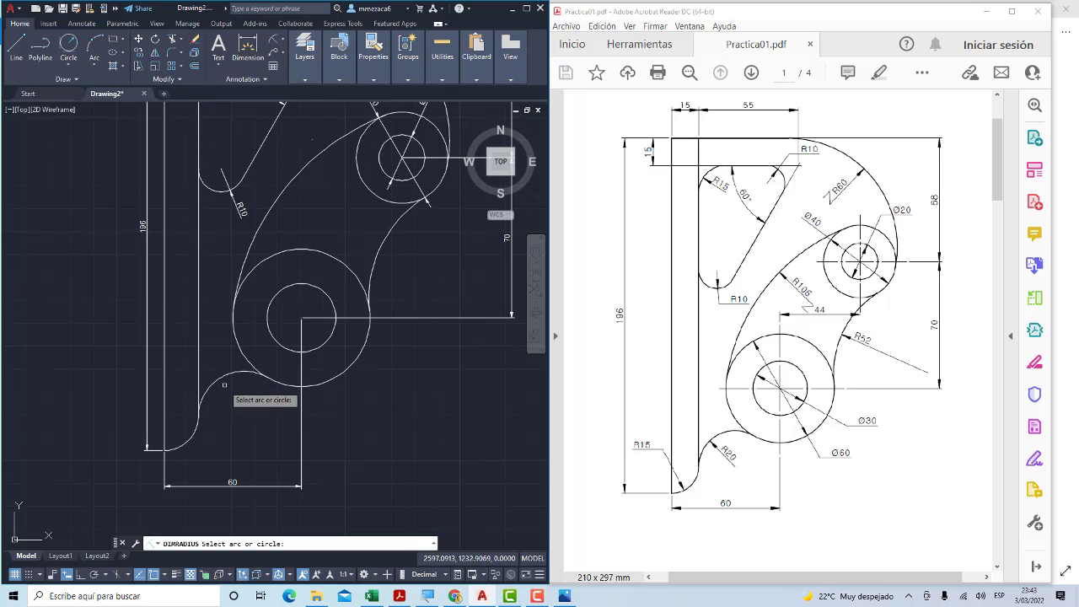
left_click(229, 374)
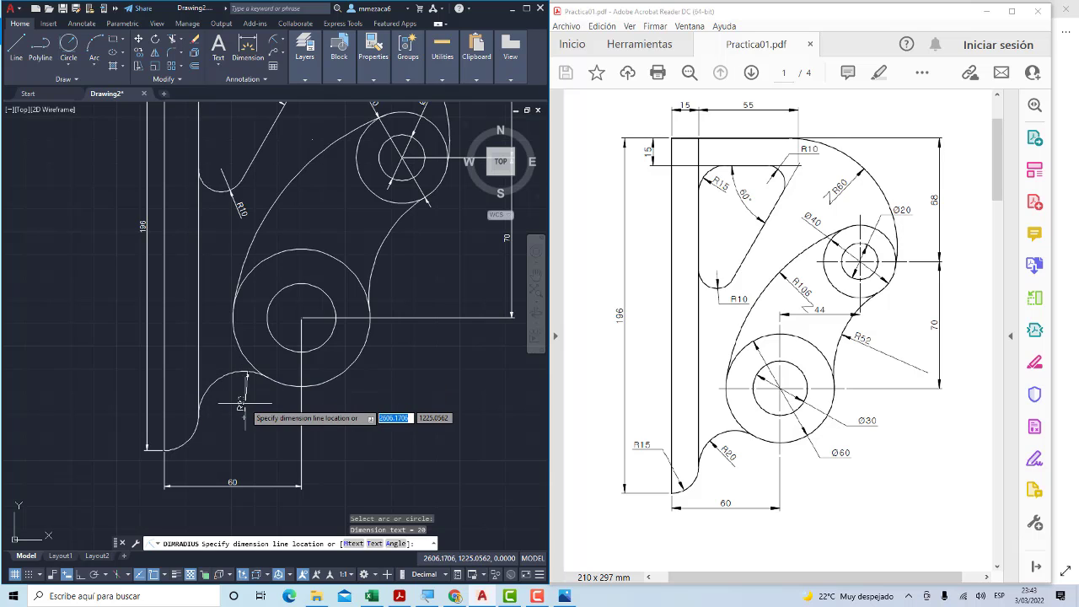
left_click(245, 393)
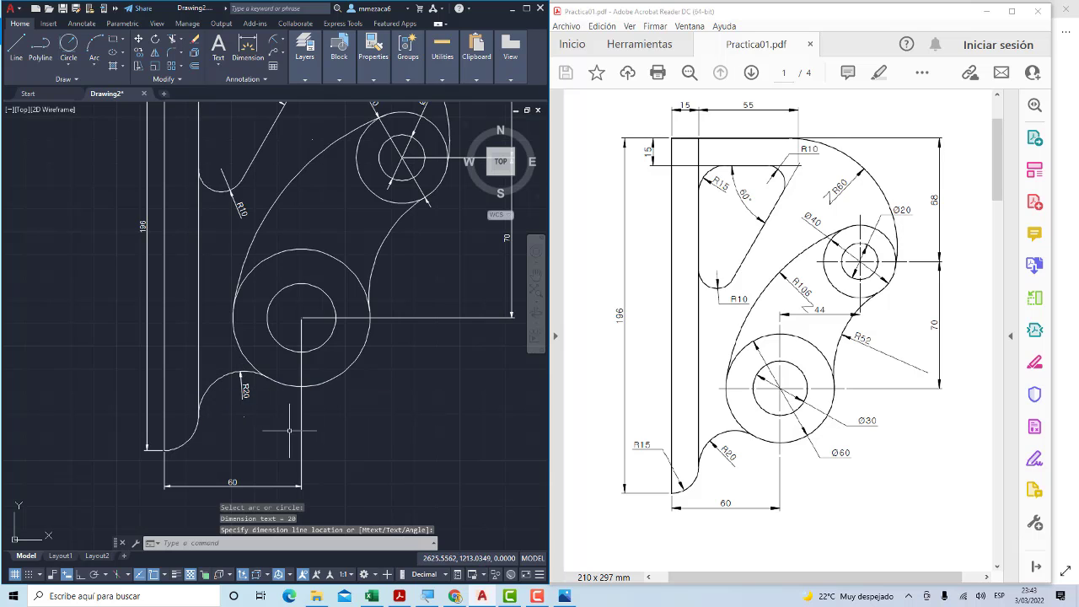
left_click(275, 43)
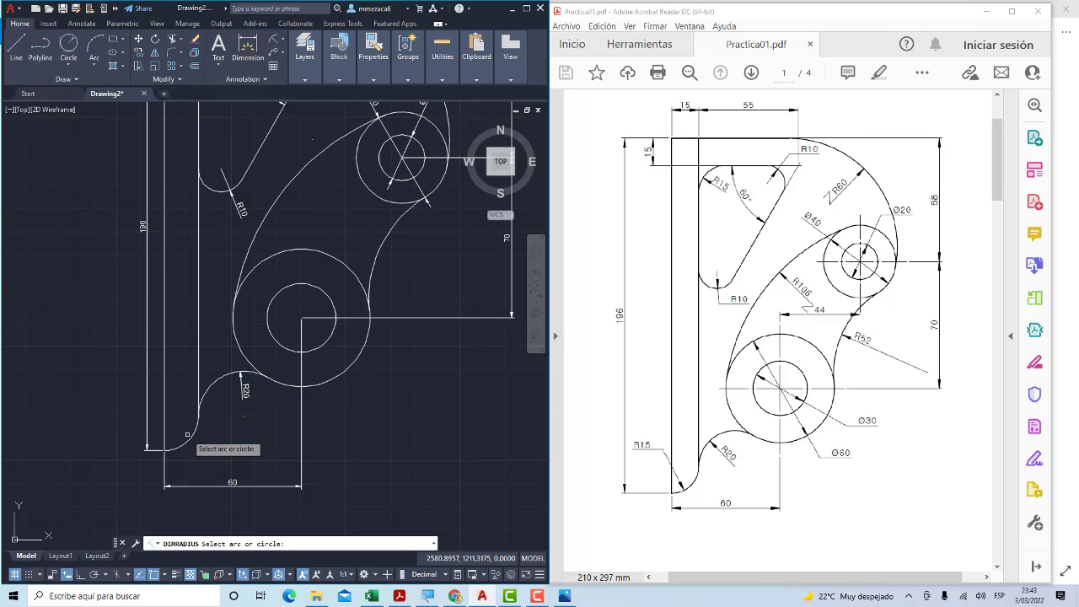
left_click(185, 432)
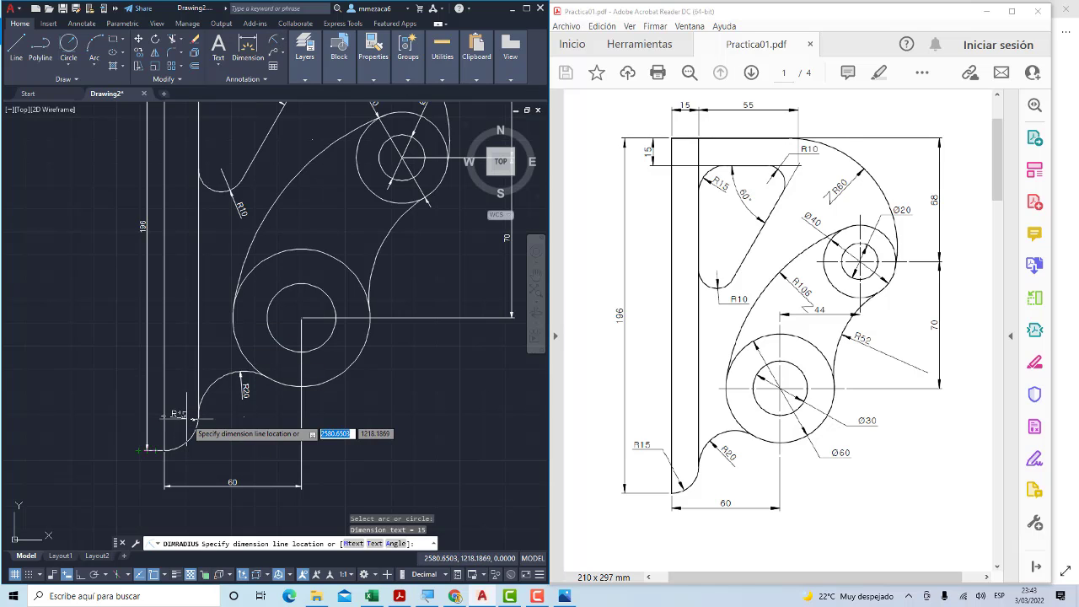
left_click(180, 413)
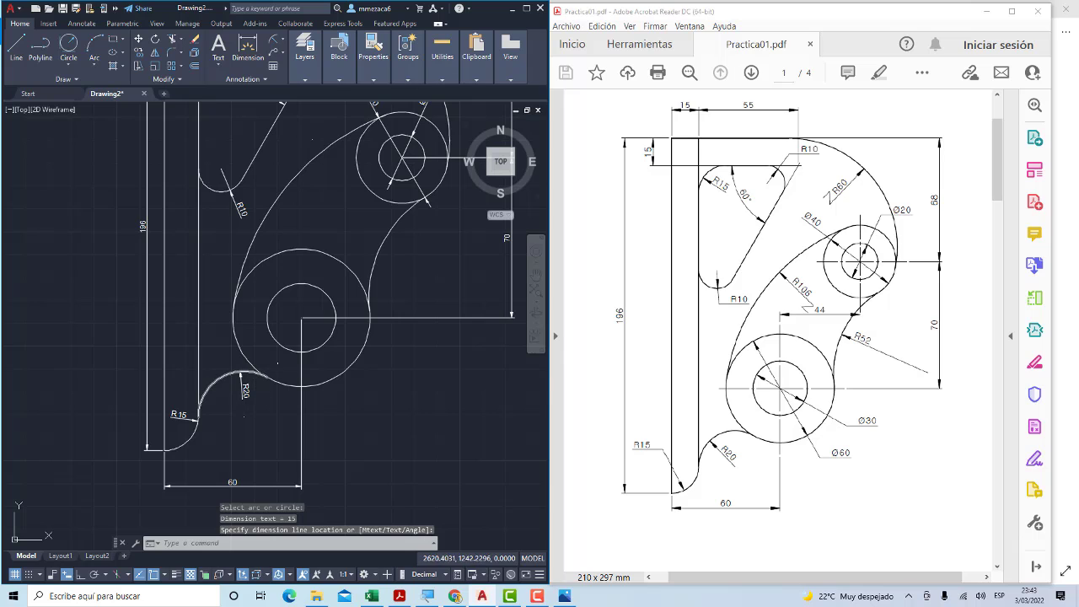
Add Ø60 and Ø30 diameter dimensions to the outer and inner circles
left_click(287, 42)
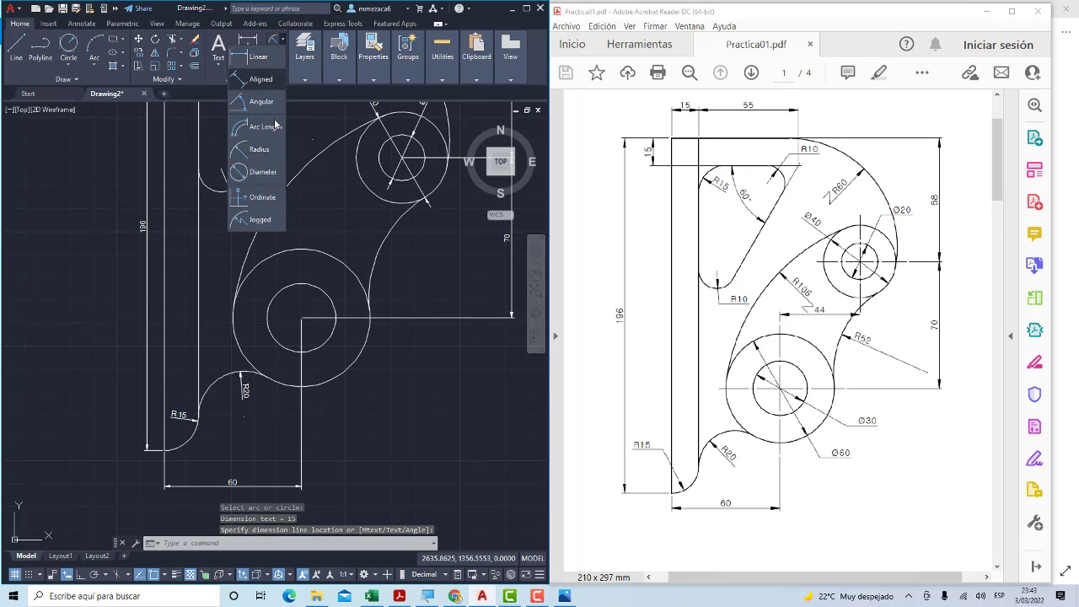
left_click(253, 168)
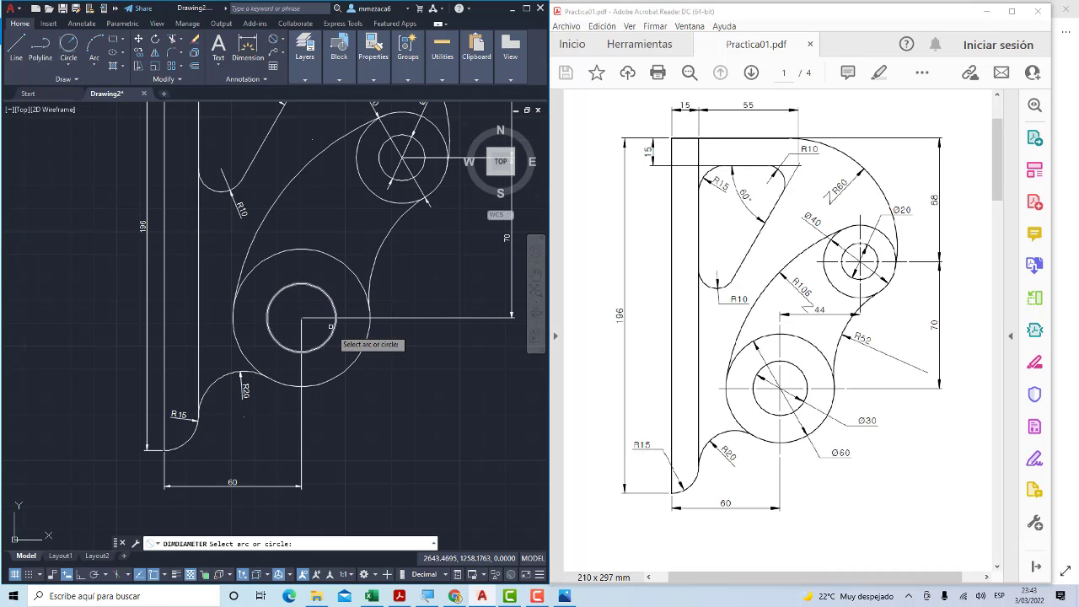
left_click(358, 281)
left_click(396, 364)
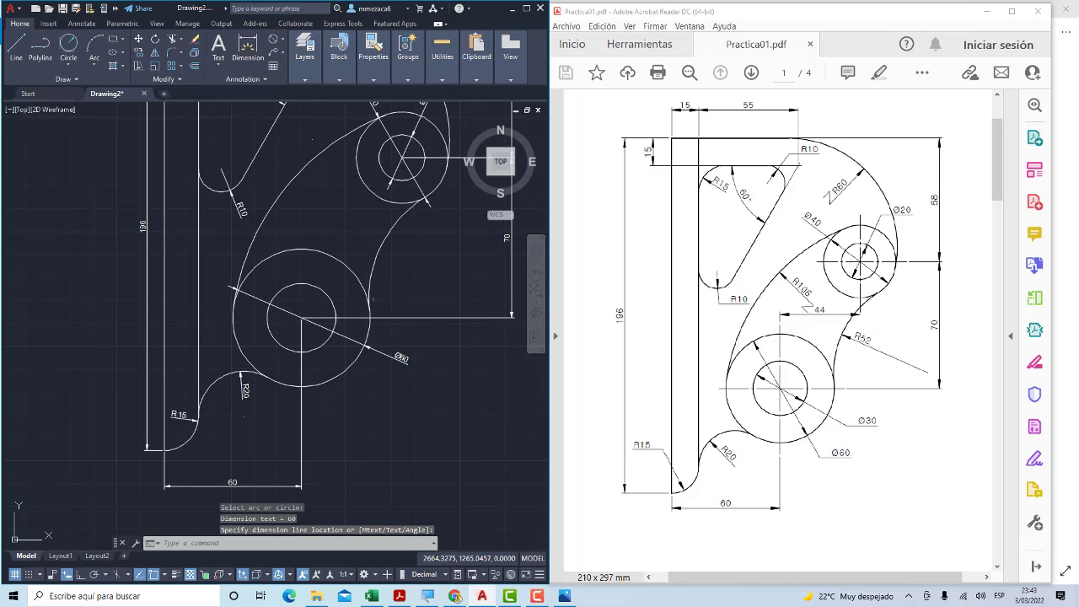
left_click(273, 43)
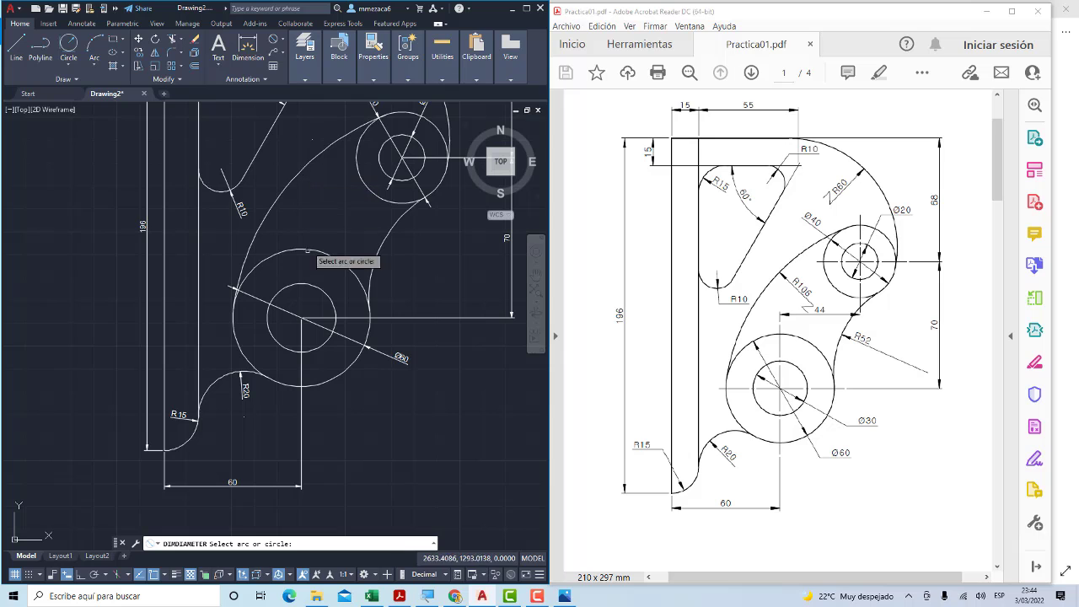
left_click(333, 296)
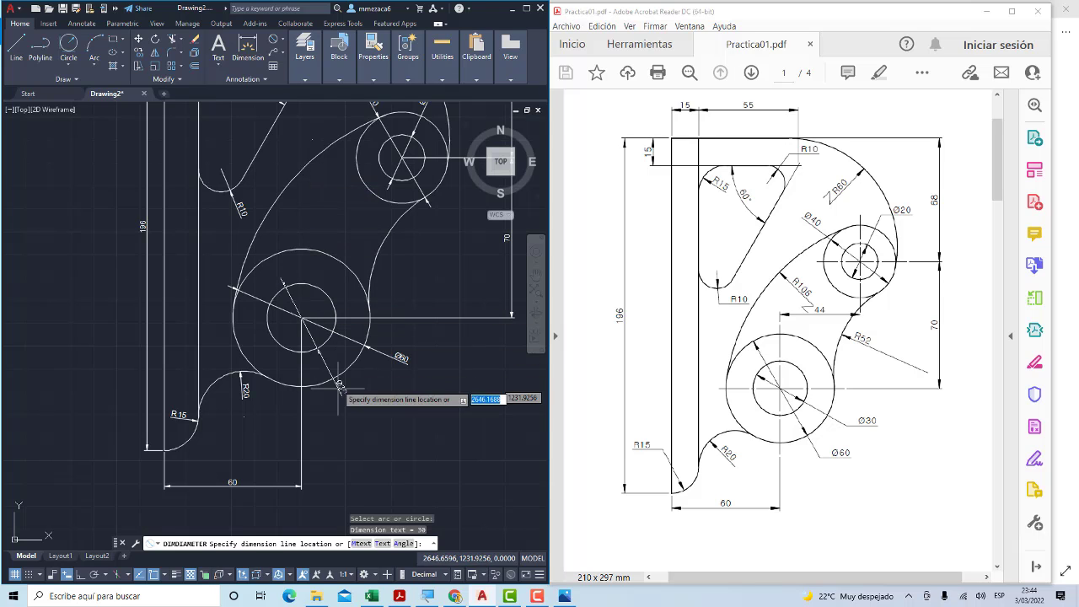
scroll(351, 318, "down", 1)
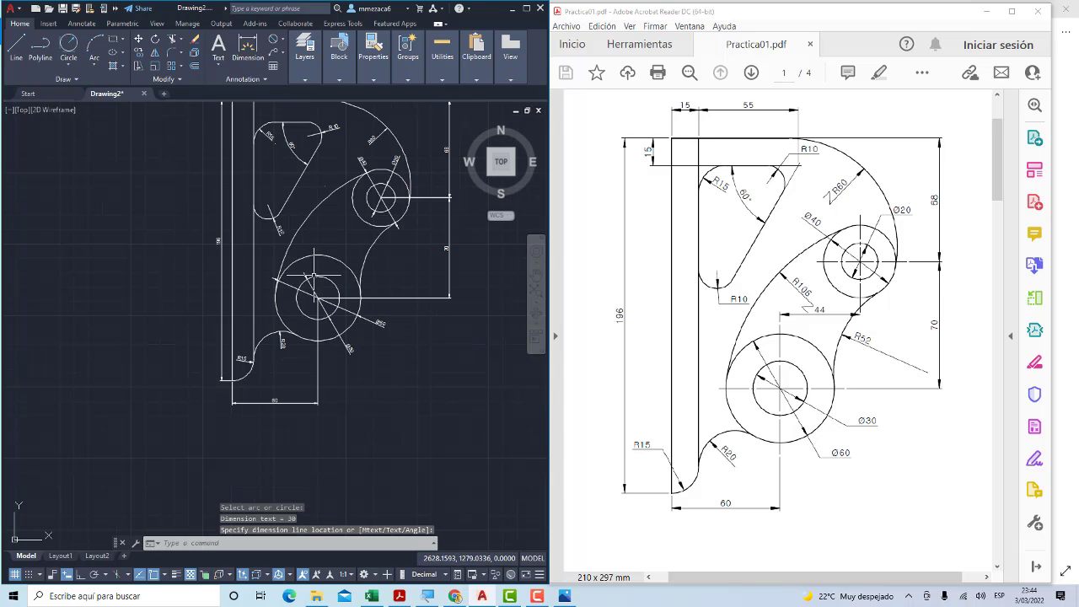
scroll(320, 291, "down", 3)
scroll(320, 289, "up", 3)
scroll(320, 292, "up", 1)
scroll(325, 295, "up", 2)
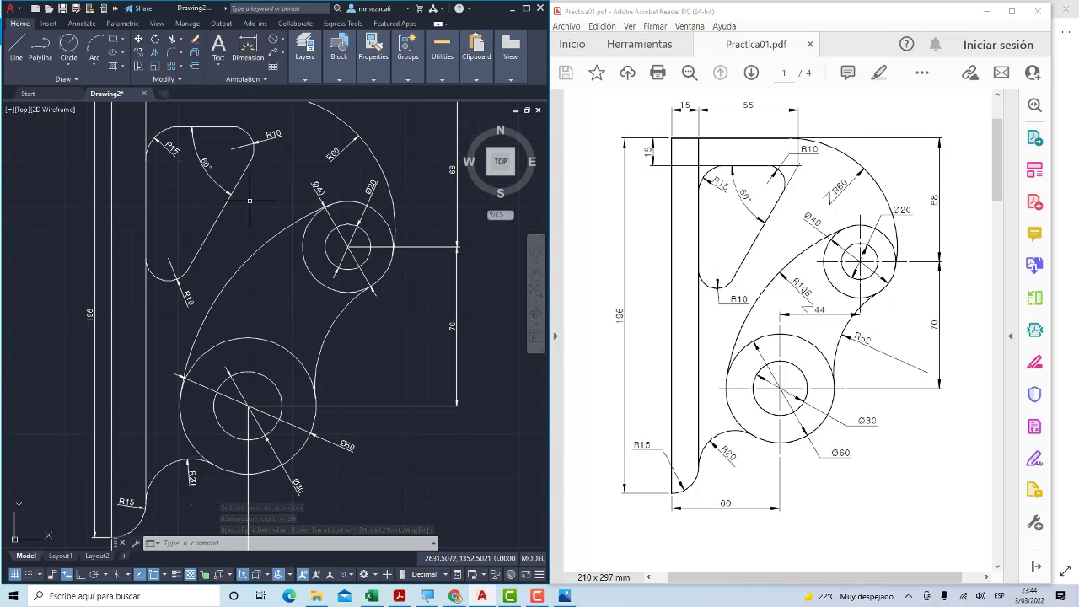
Place R106 on the large arc and R52 on the lower outer arc
left_click(283, 40)
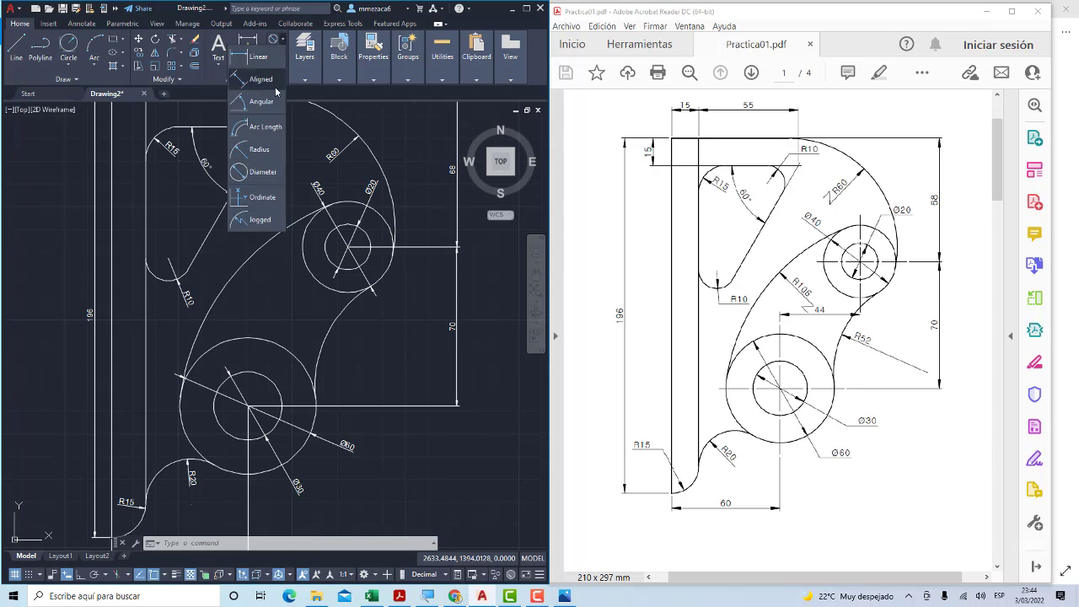
left_click(259, 156)
left_click(234, 268)
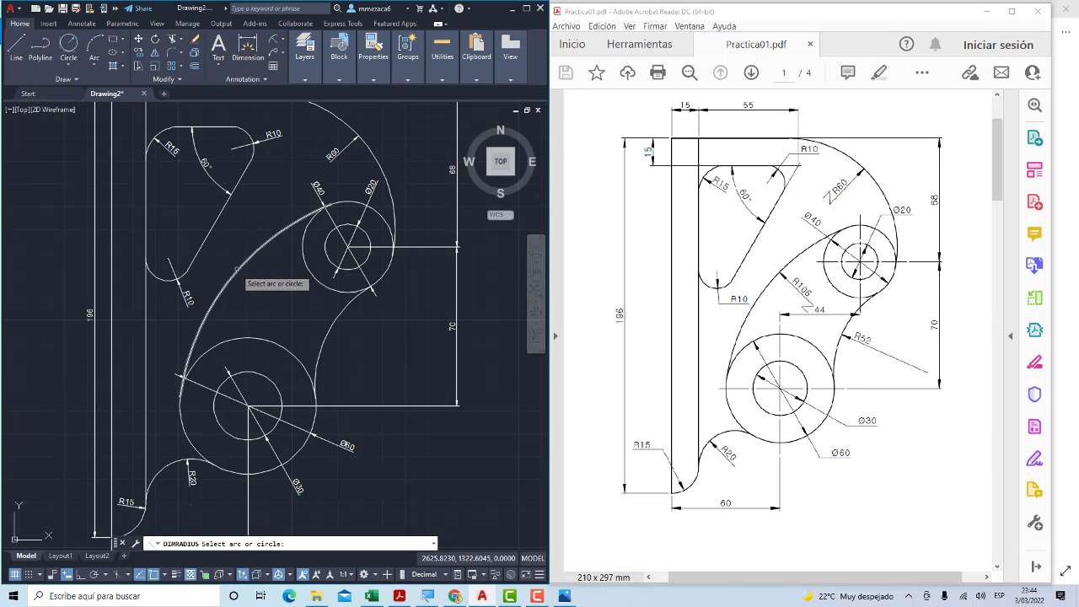
left_click(255, 287)
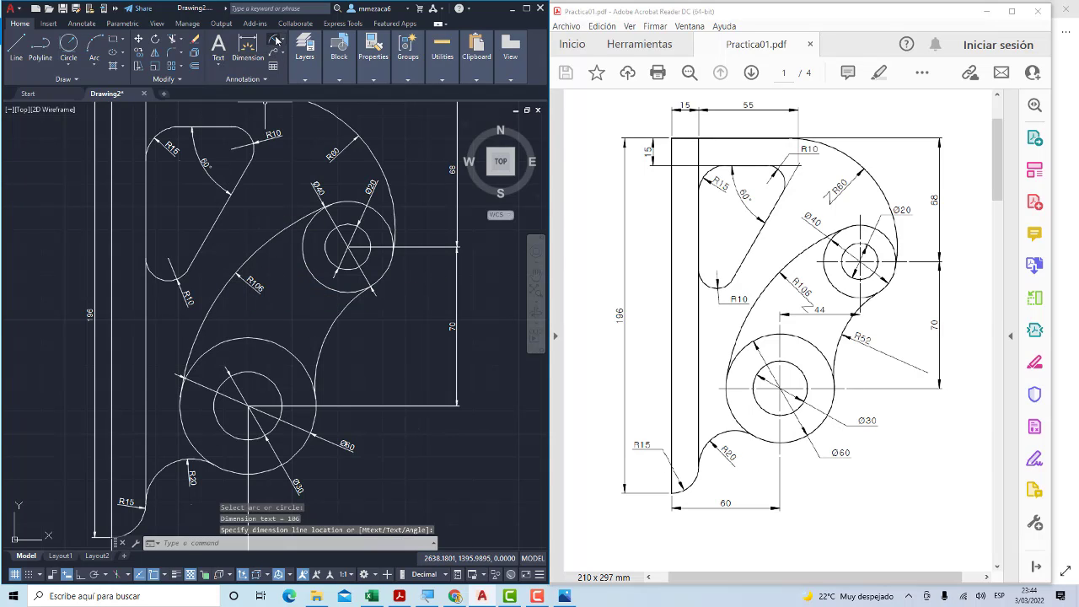
left_click(275, 40)
left_click(335, 321)
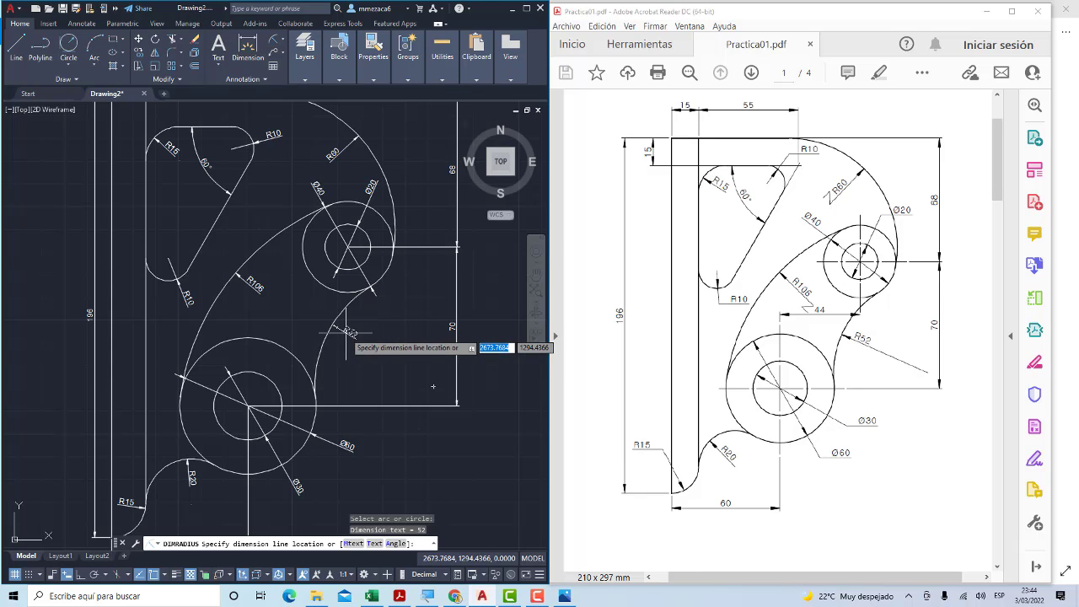
left_click(341, 337)
scroll(371, 283, "down", 3)
scroll(370, 282, "up", 3)
scroll(370, 283, "down", 1)
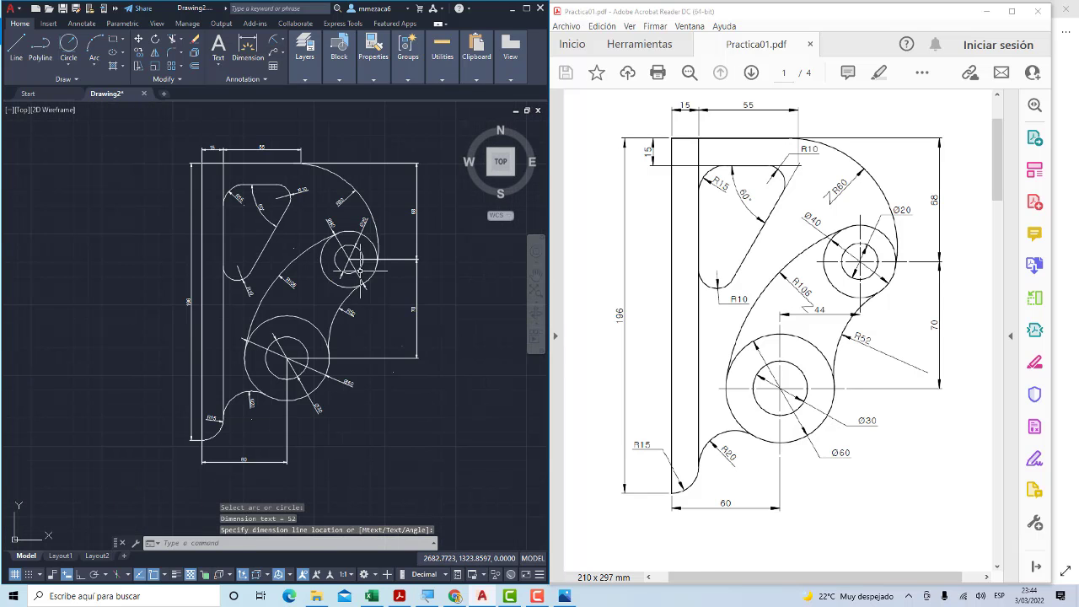
scroll(291, 231, "up", 1)
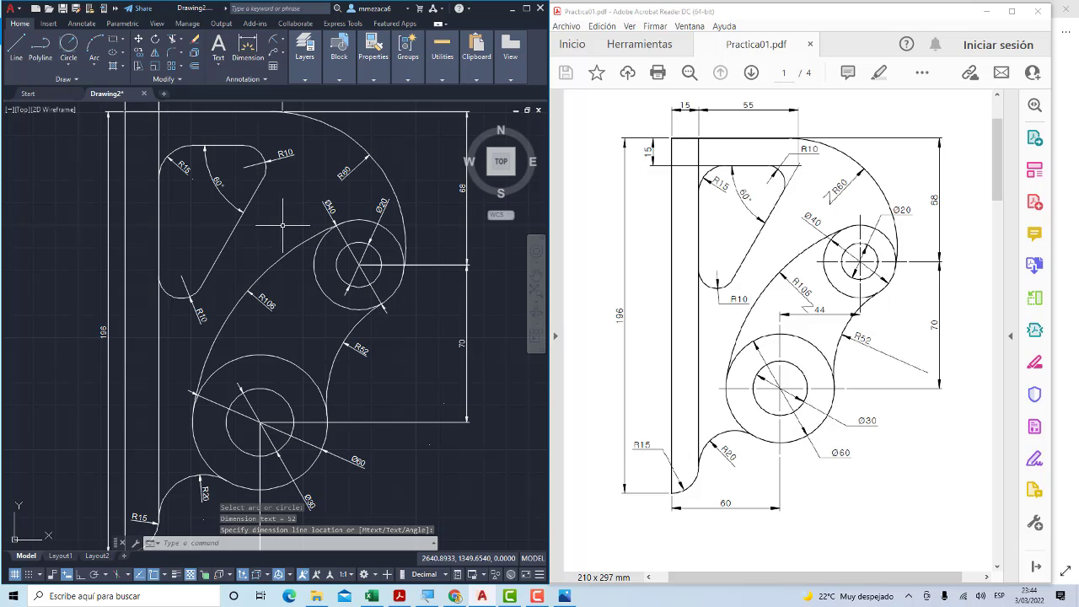
scroll(281, 223, "down", 2)
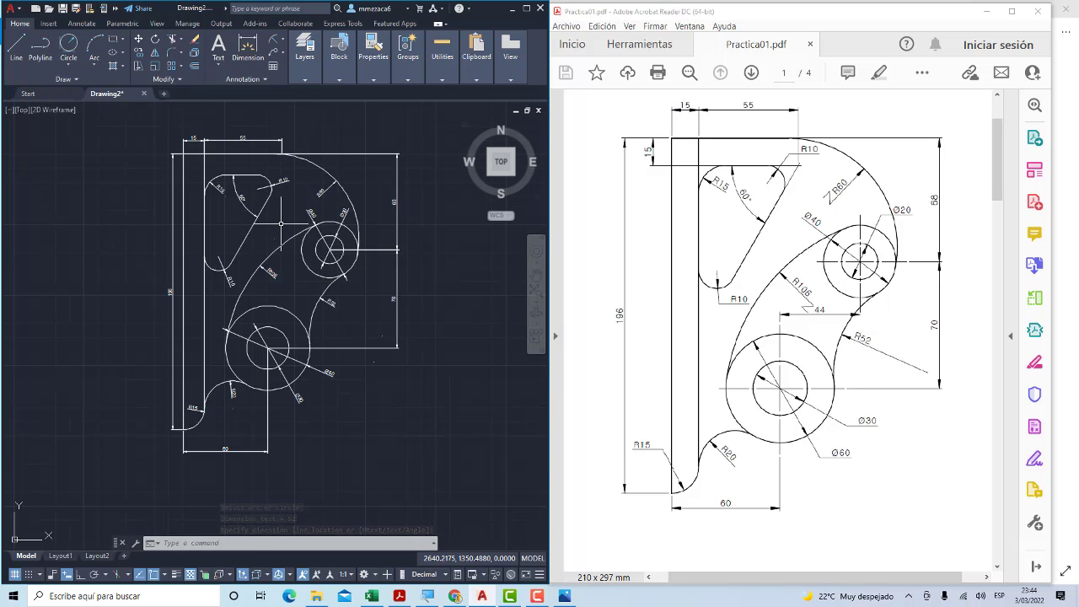
scroll(284, 217, "up", 2)
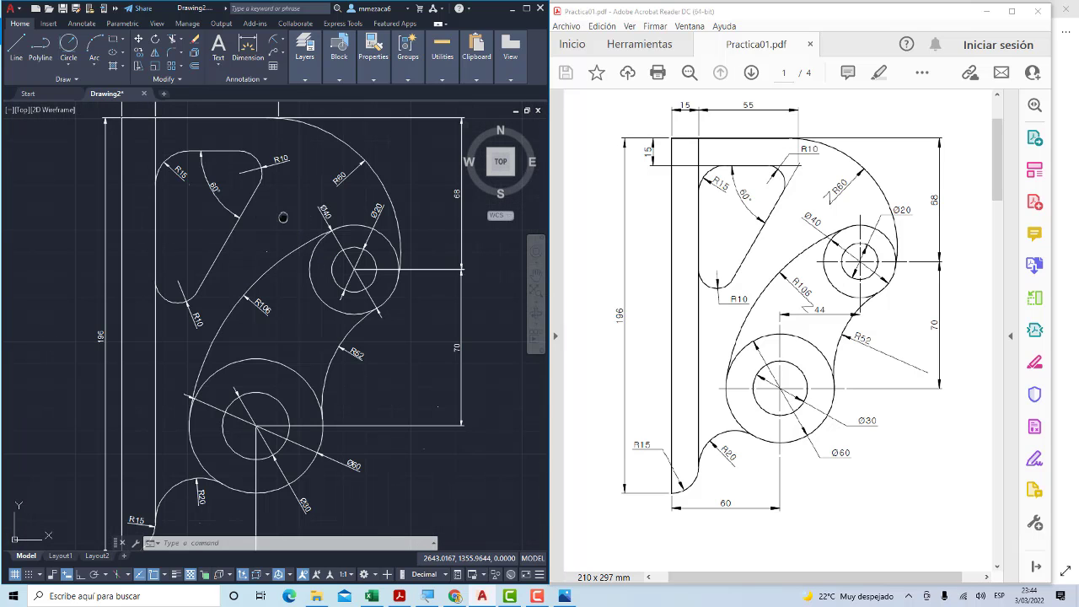
scroll(283, 218, "down", 2)
scroll(280, 219, "up", 2)
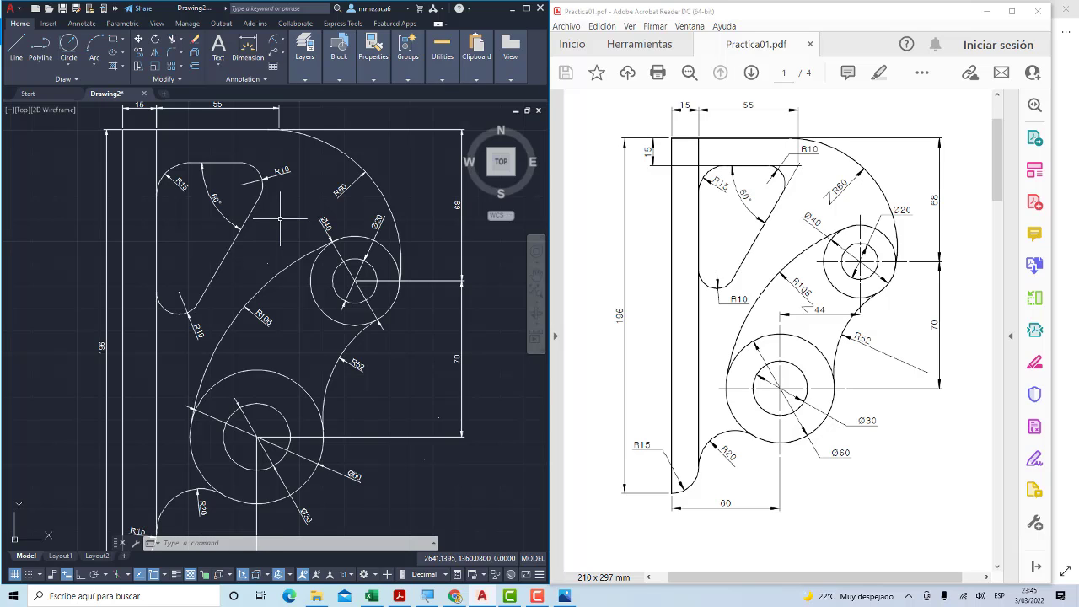
Scroll the PDF down to Ejercicio N°02 on page 2
scroll(280, 219, "down", 3)
scroll(262, 270, "up", 2)
scroll(803, 302, "down", 2)
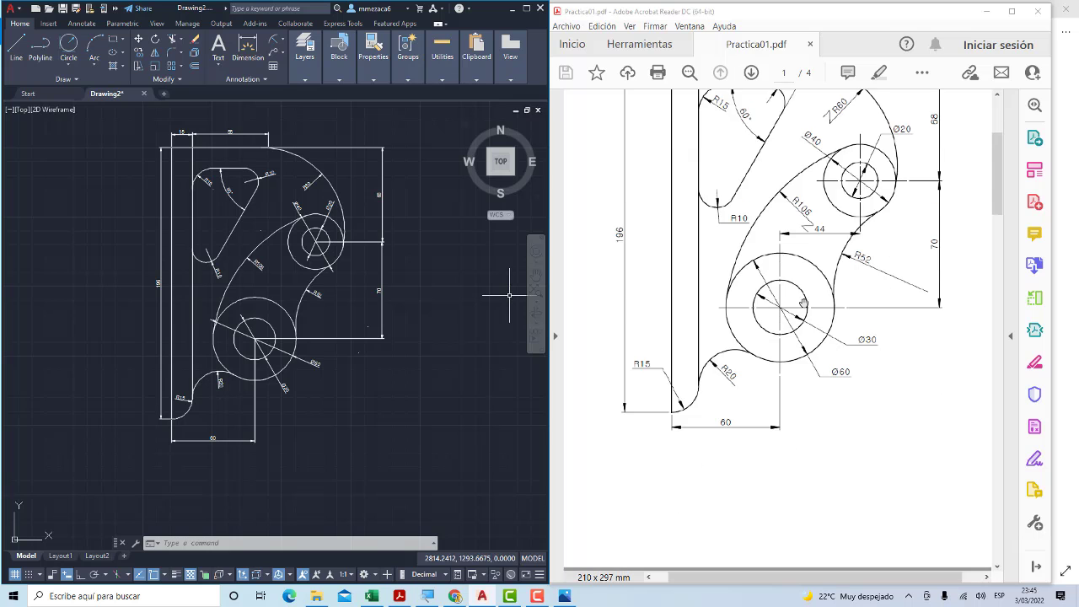
scroll(803, 301, "down", 3)
scroll(320, 245, "down", 2)
scroll(320, 244, "up", 3)
scroll(319, 238, "down", 1)
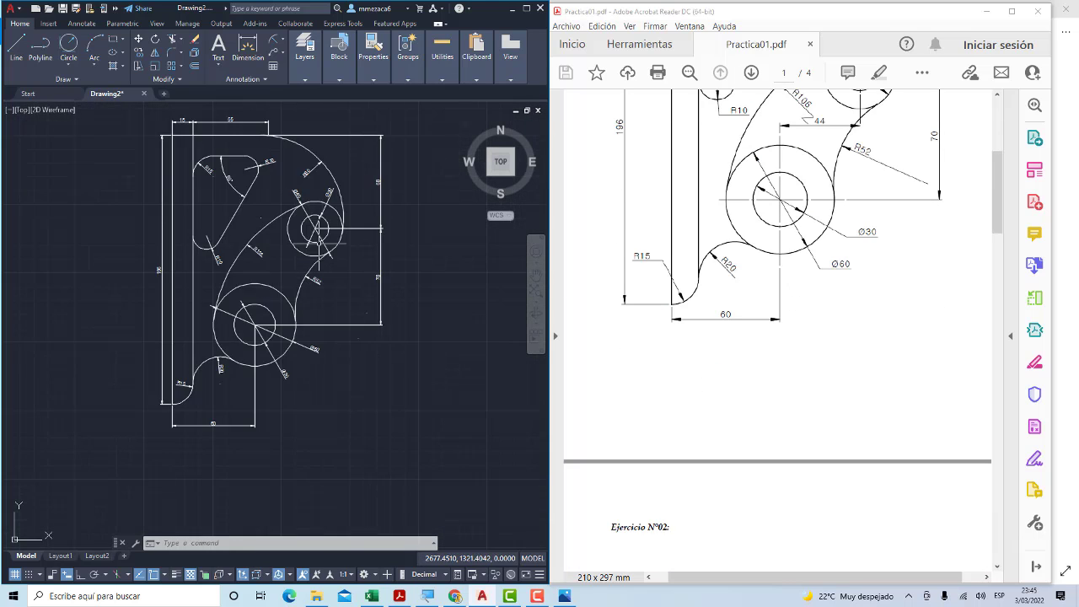
scroll(319, 239, "up", 3)
scroll(319, 239, "down", 2)
scroll(319, 238, "down", 1)
Pan AutoCAD to empty space and choose the Circle Center, Diameter tool
mouse_move(278, 239)
middle_mouse_down()
mouse_move(70, 278)
mouse_move(210, 268)
middle_mouse_up()
scroll(71, 277, "up", 2)
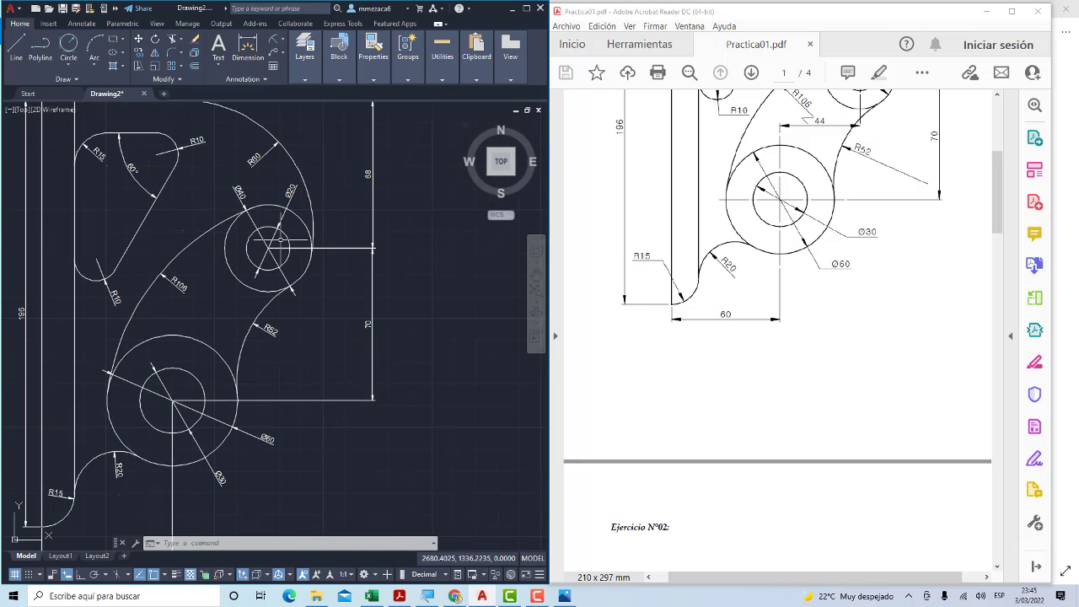
scroll(278, 239, "down", 4)
middle_click_drag(278, 239, 131, 262)
scroll(777, 316, "down", 2)
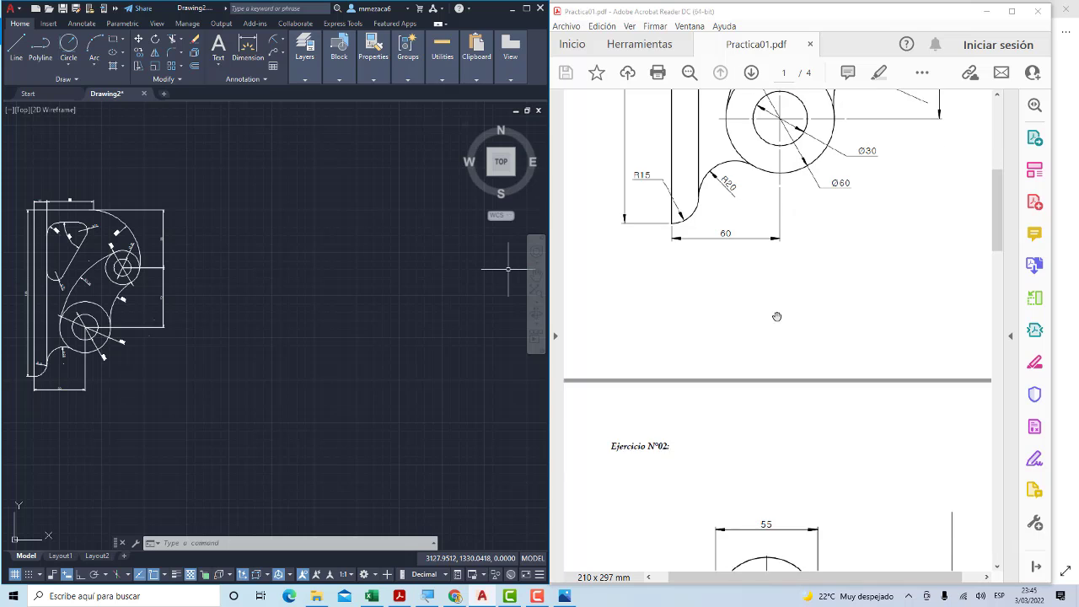
scroll(776, 316, "down", 5)
scroll(602, 278, "down", 2)
scroll(264, 248, "up", 3)
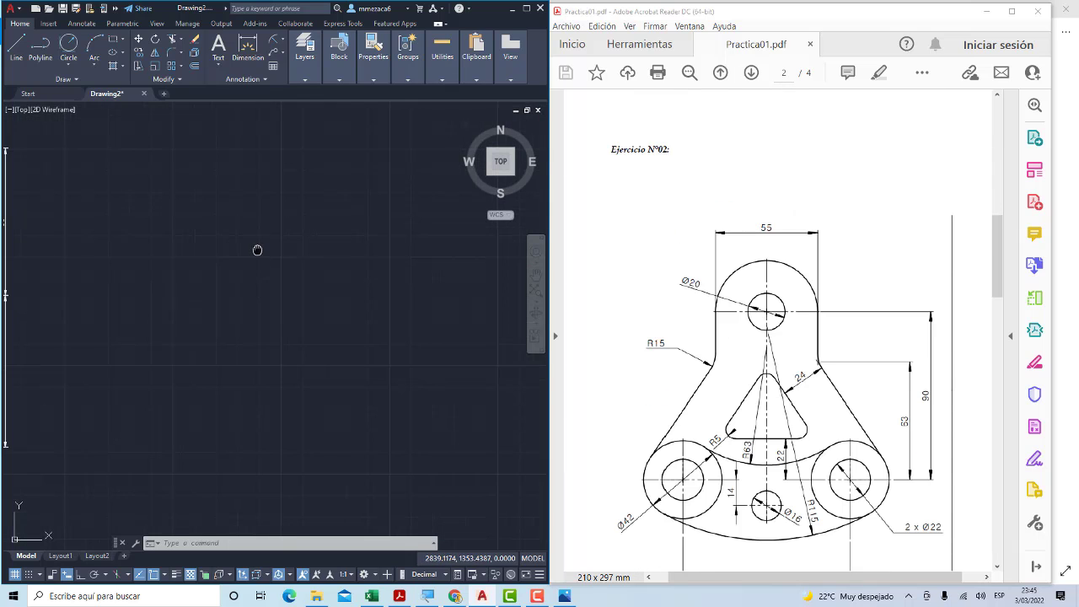
scroll(746, 350, "down", 2)
scroll(746, 350, "down", 1)
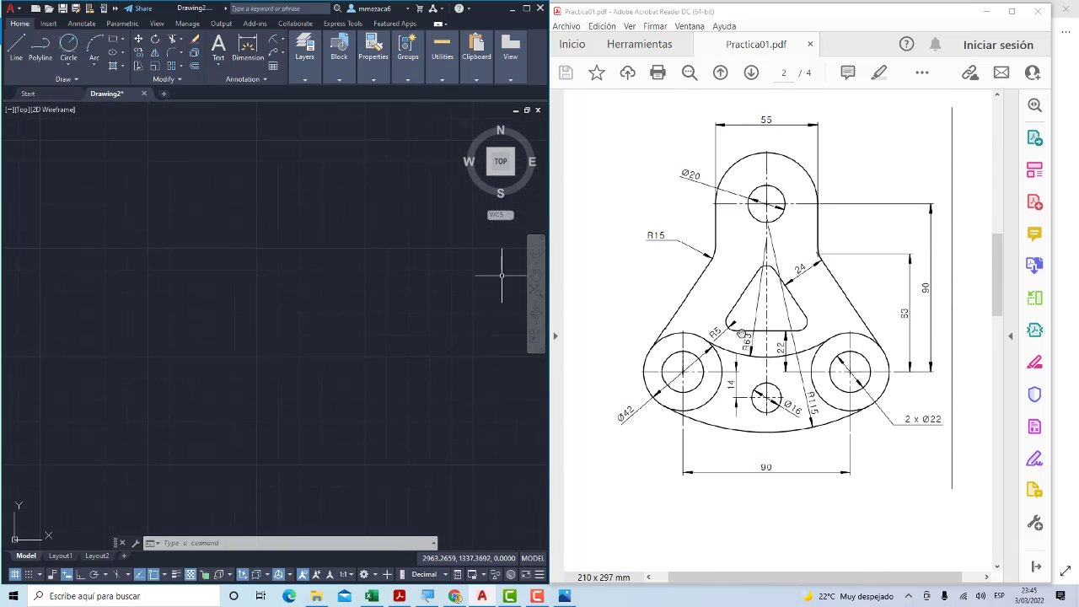
scroll(736, 314, "up", 1)
scroll(736, 314, "down", 1)
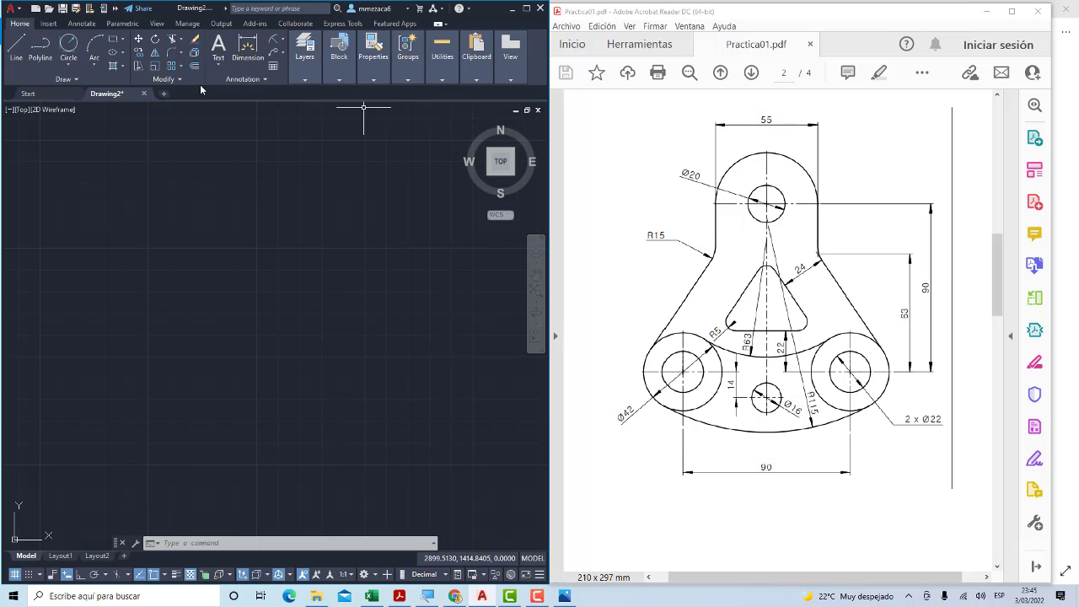
left_click(63, 66)
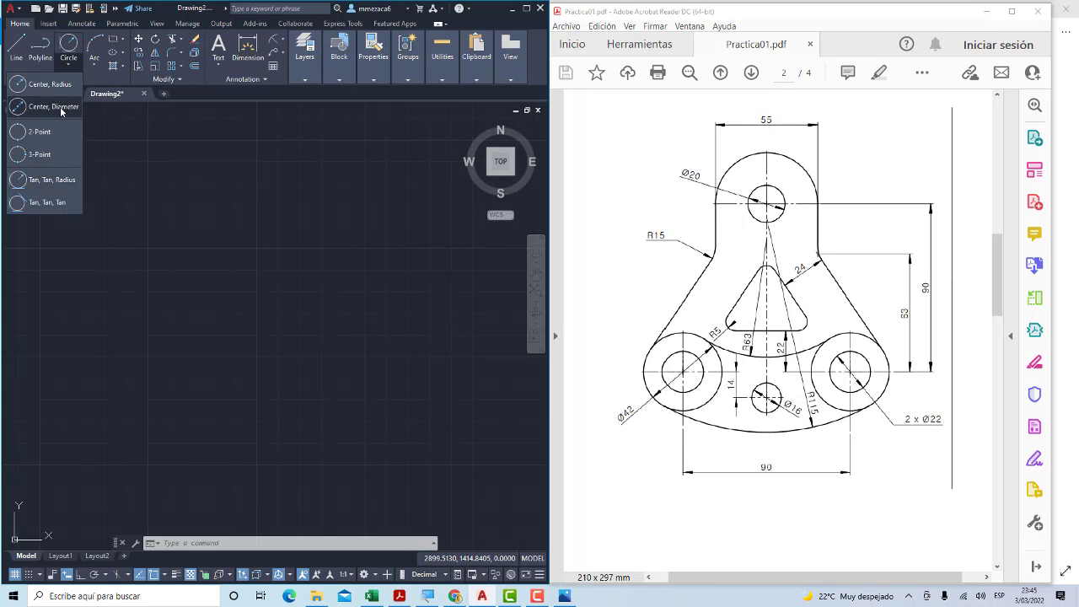
left_click(43, 103)
Draw a Ø55 circle and a concentric Ø20 circle in empty space
middle_click_drag(274, 234, 152, 278)
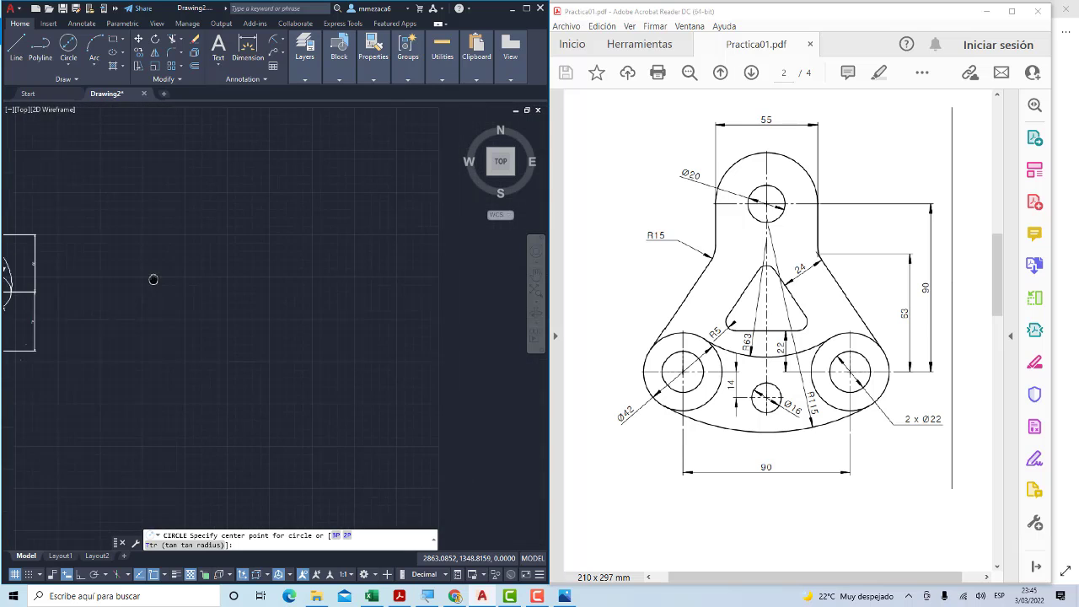
left_click(323, 230)
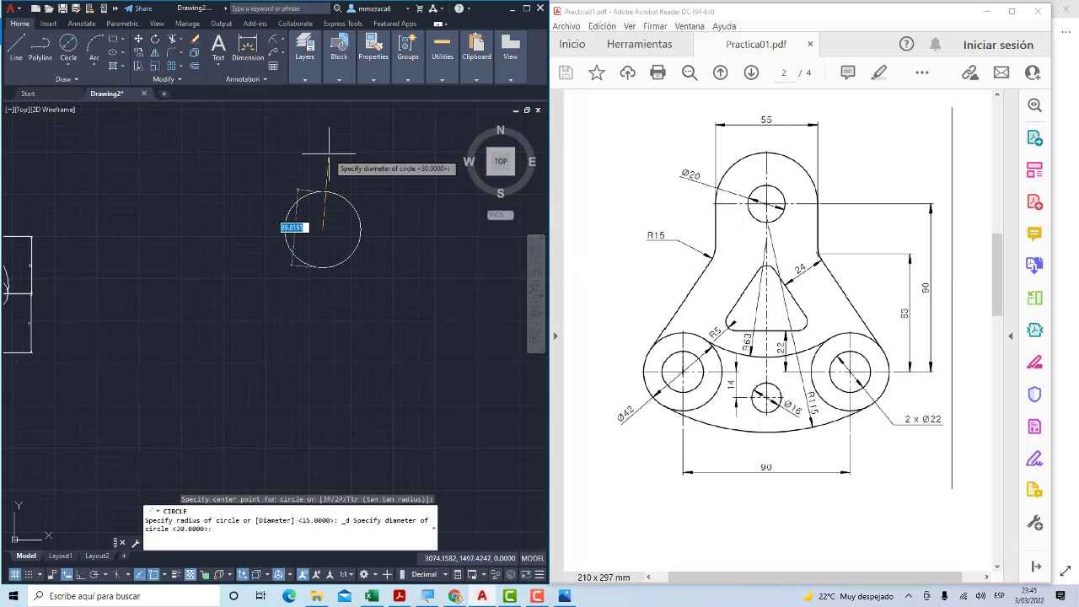
key("Return")
scroll(346, 194, "up", 1)
scroll(361, 229, "up", 2)
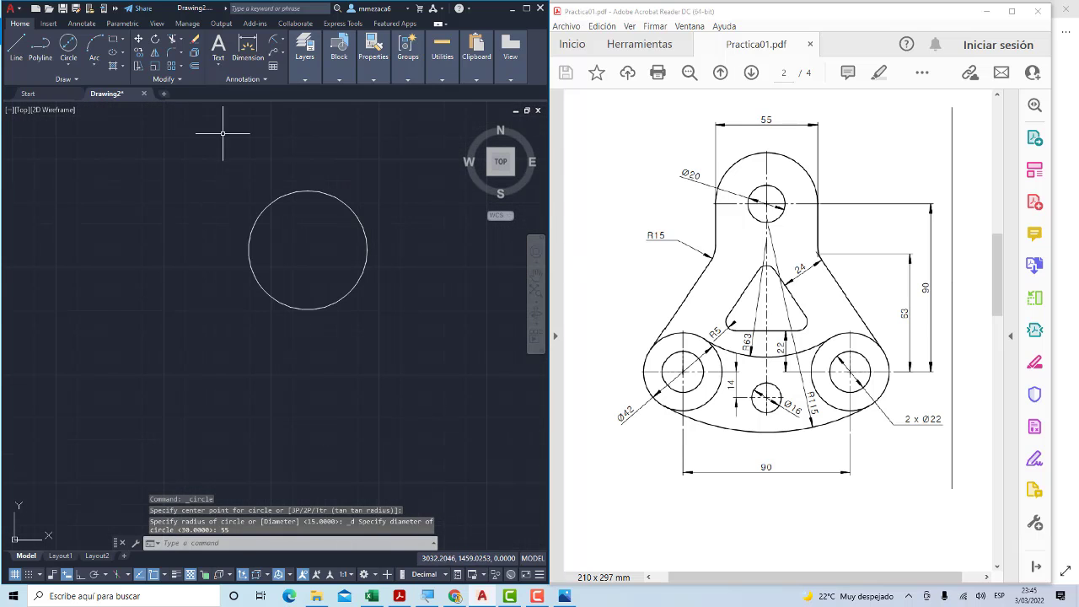
left_click(69, 47)
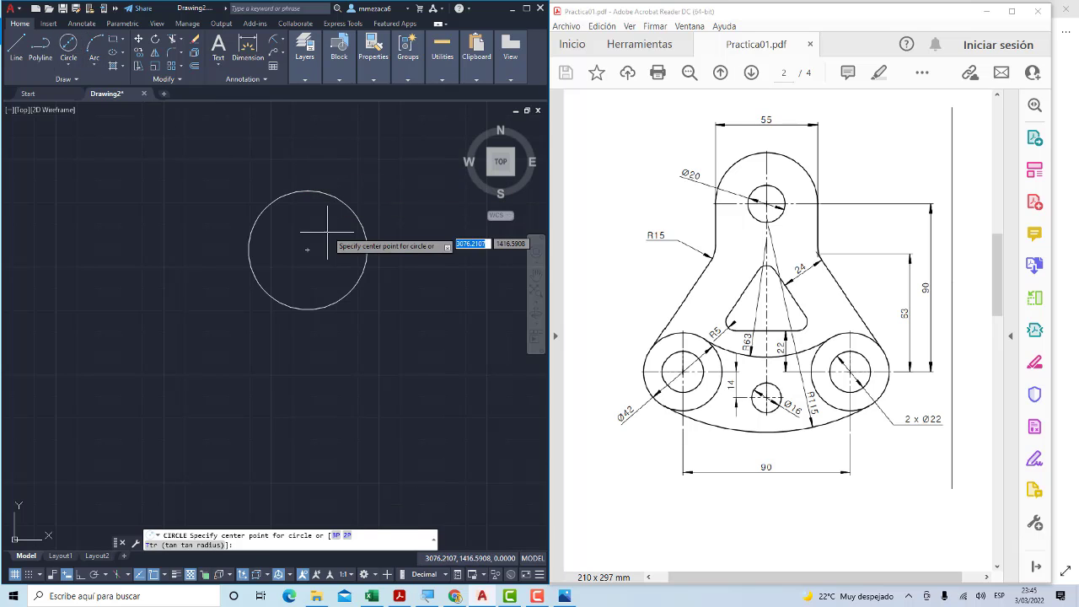
left_click(309, 248)
type("d")
key("Return")
type("4")
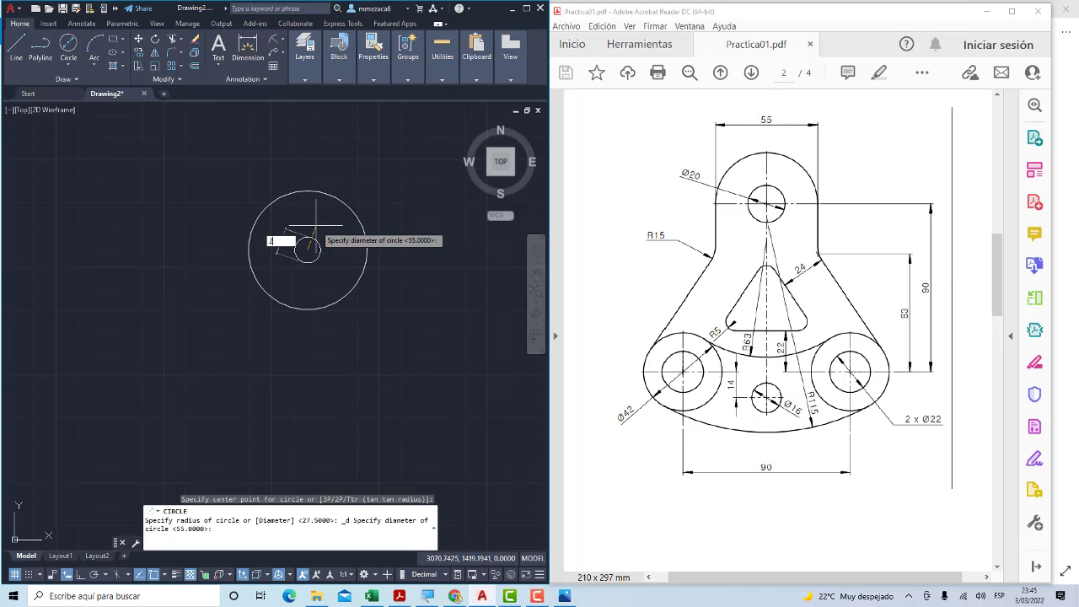
type("0")
key("Return")
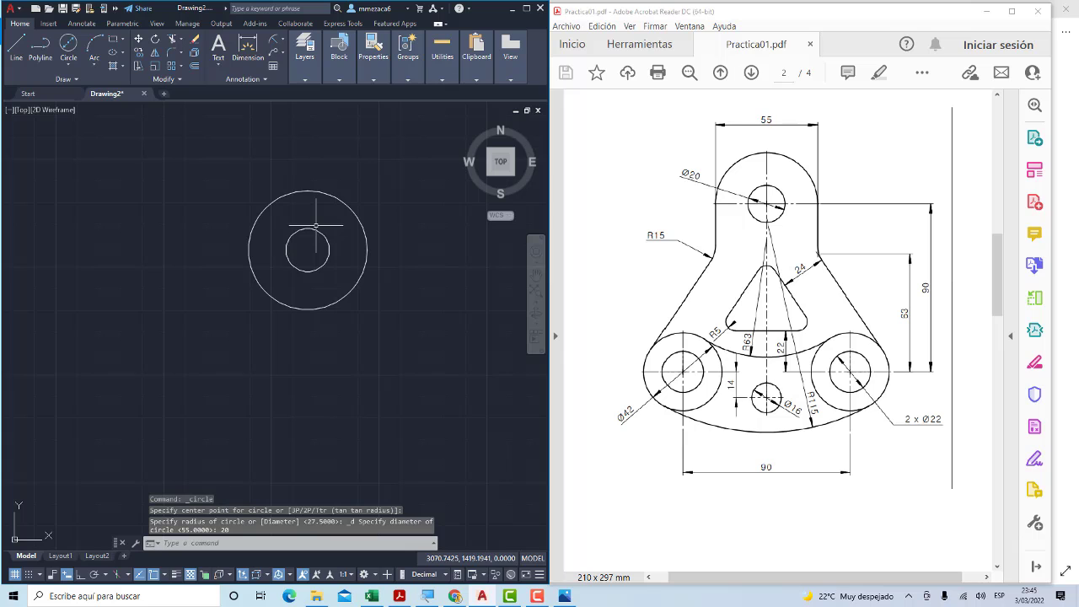
Draw a 90-unit vertical line straight down from the circles' centre
left_click(16, 47)
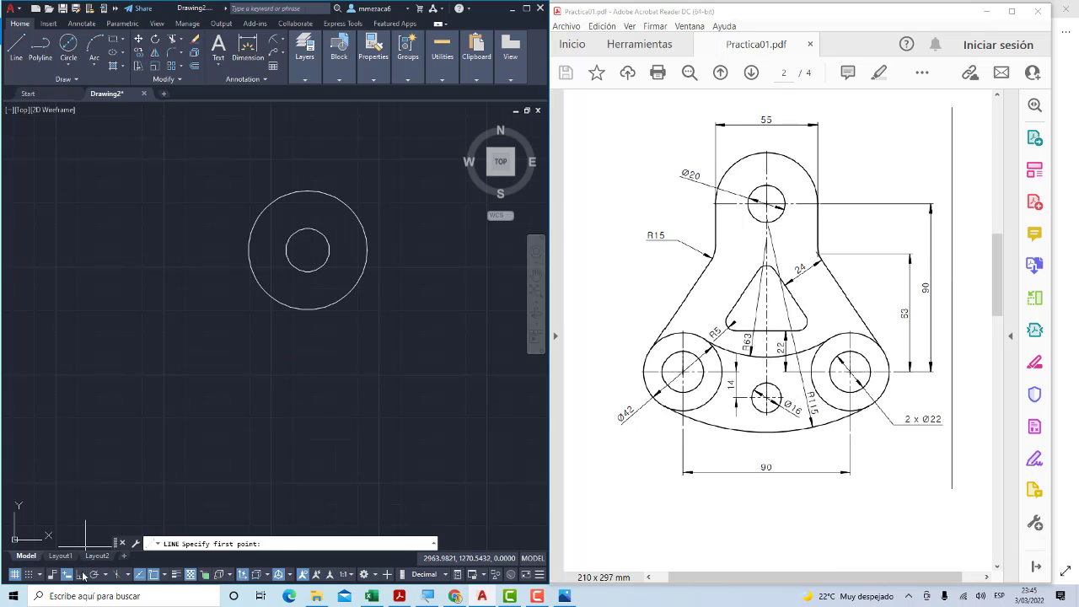
left_click(308, 250)
type("90")
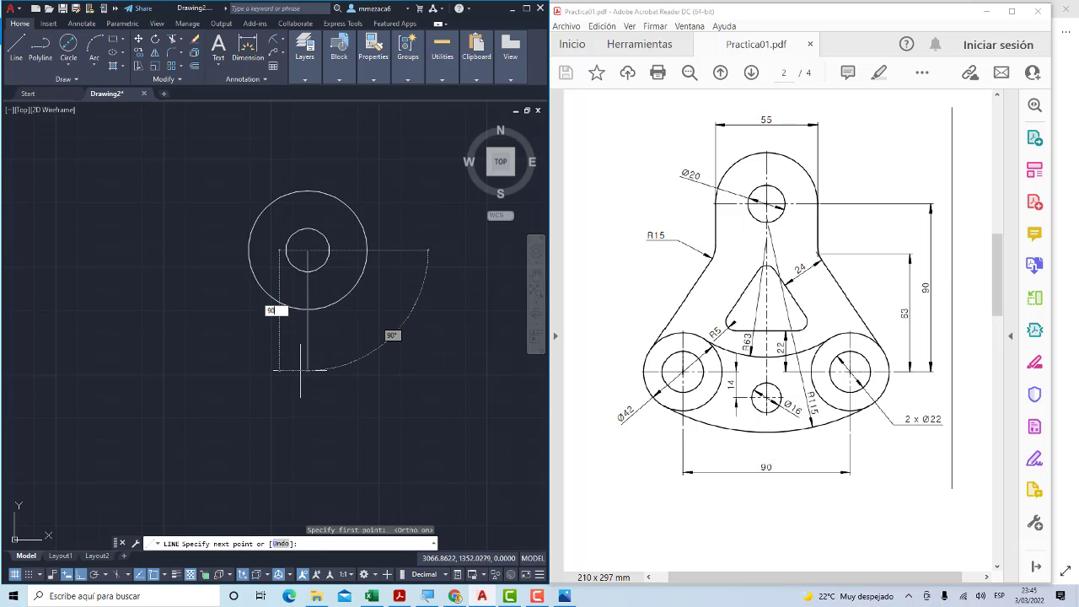
key("Return")
key("Escape")
scroll(306, 362, "down", 2)
scroll(325, 369, "up", 2)
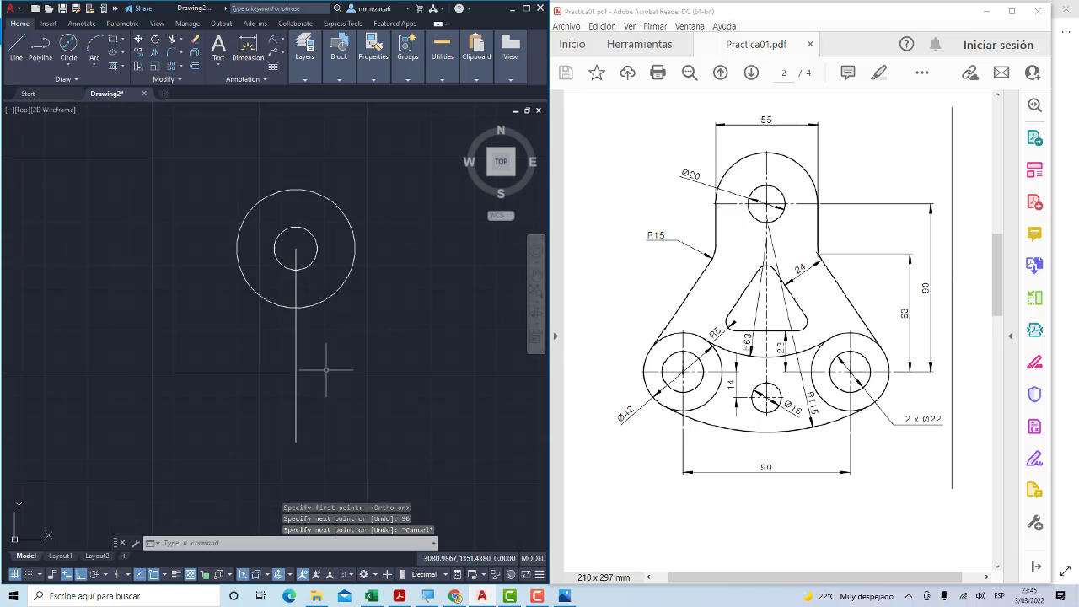
scroll(319, 362, "up", 1)
scroll(305, 335, "up", 2)
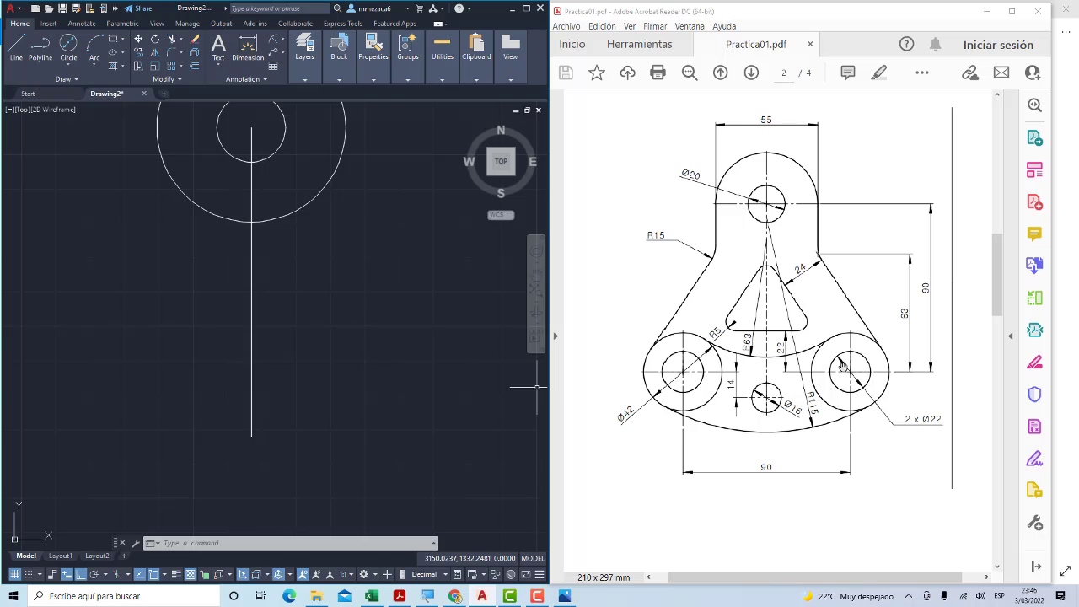
scroll(393, 313, "down", 2)
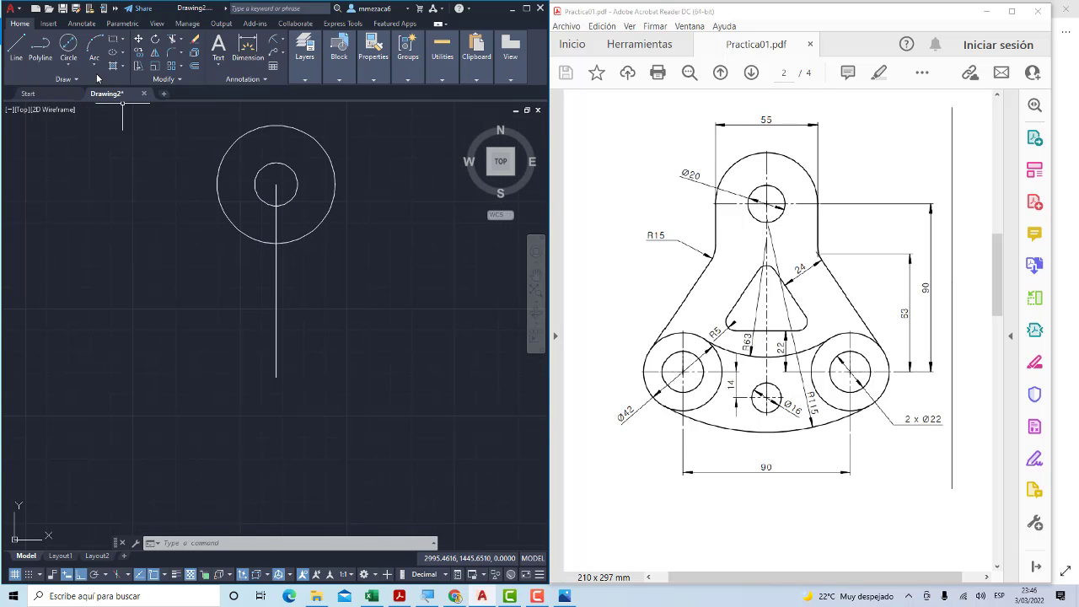
Draw a 90-unit horizontal line below the part
left_click(16, 44)
middle_click_drag(199, 307, 195, 250)
left_click(187, 417)
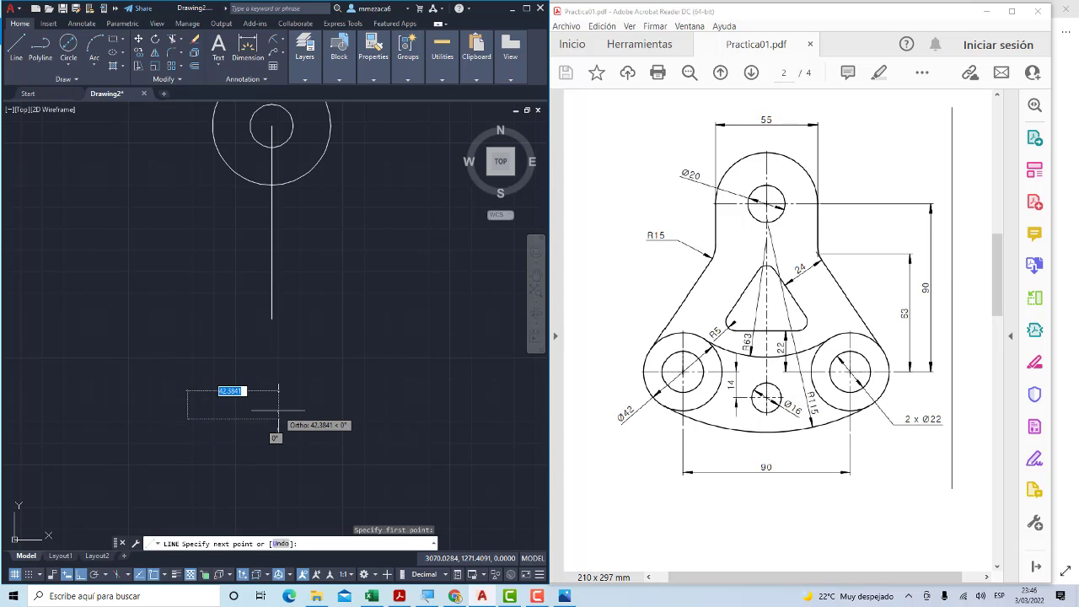
type("90")
key("Return")
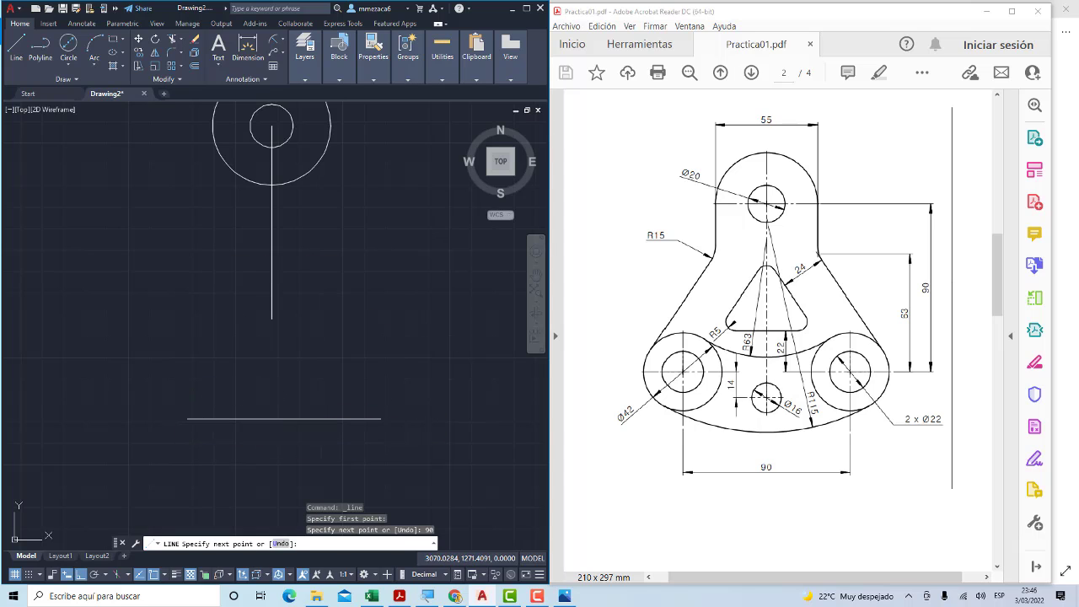
key("Escape")
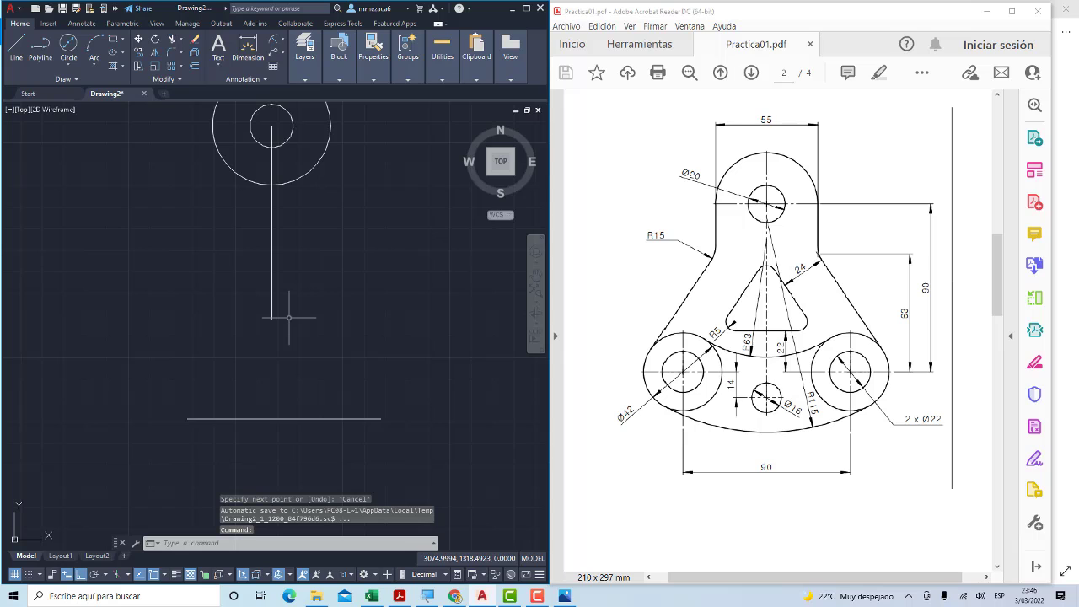
Move the horizontal line by its midpoint onto the vertical line's lower endpoint
left_click(139, 39)
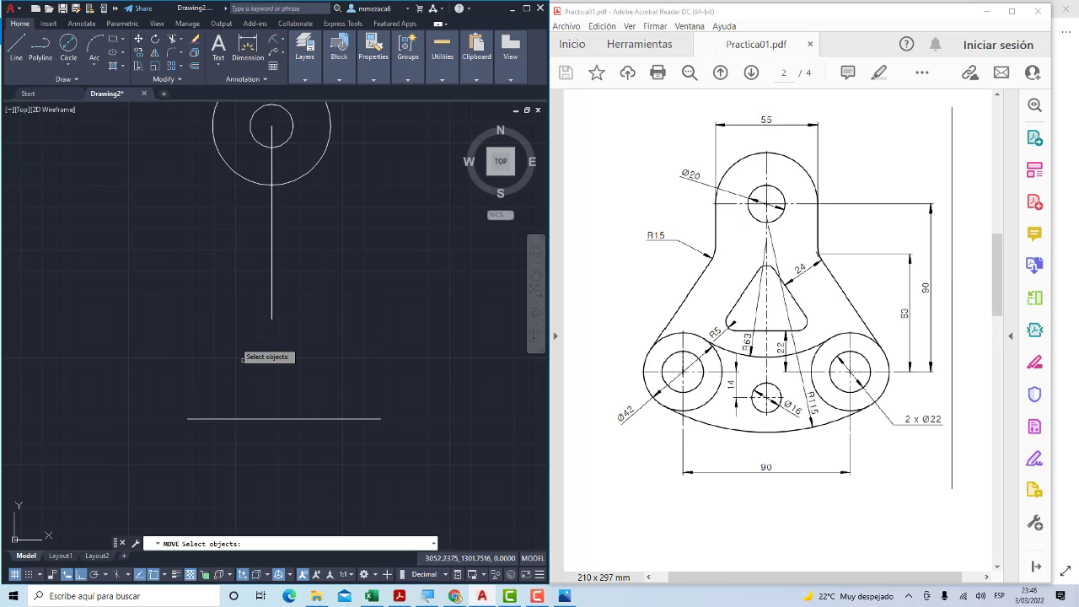
left_click(269, 417)
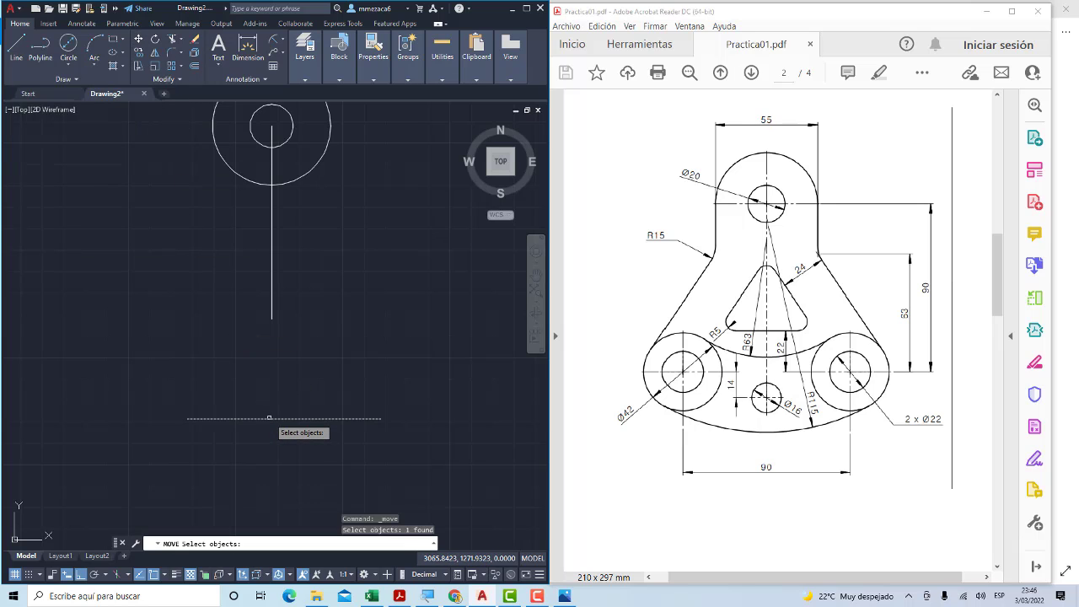
key("Return")
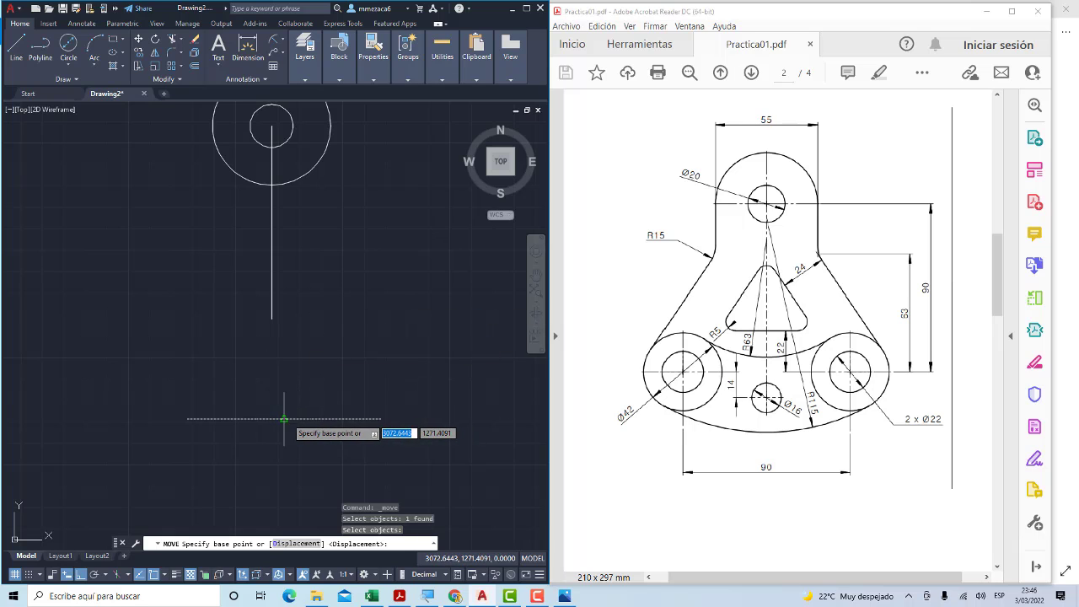
left_click(284, 418)
left_click(272, 320)
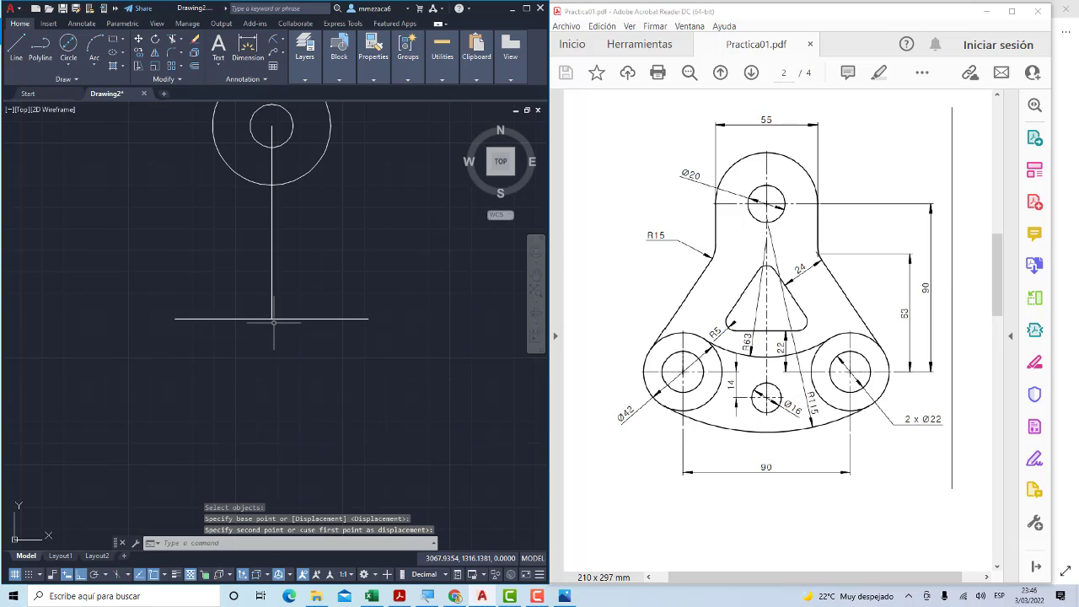
scroll(305, 369, "down", 2)
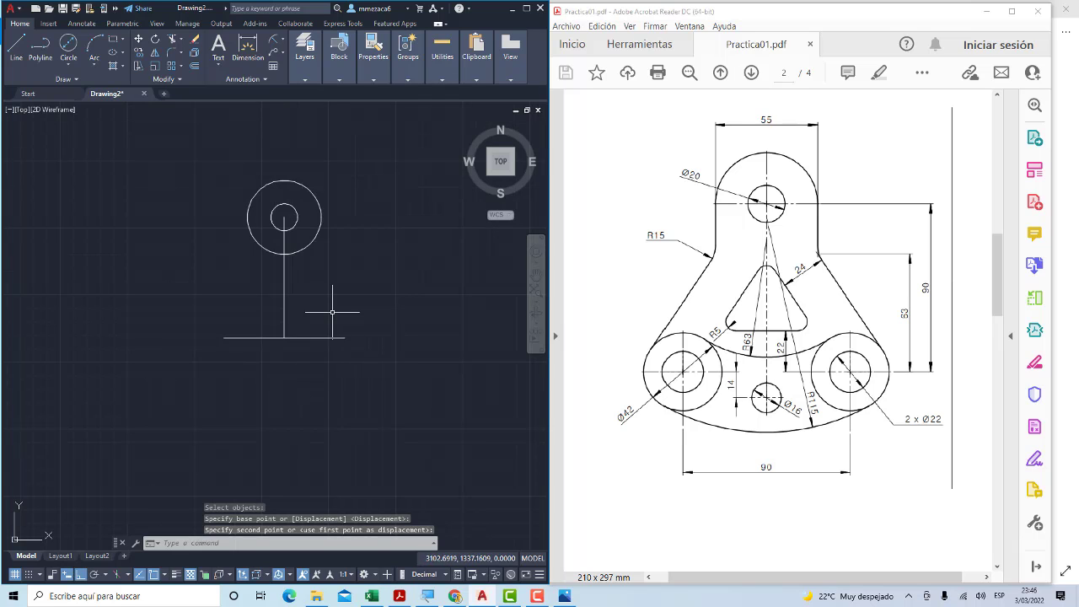
scroll(355, 326, "up", 2)
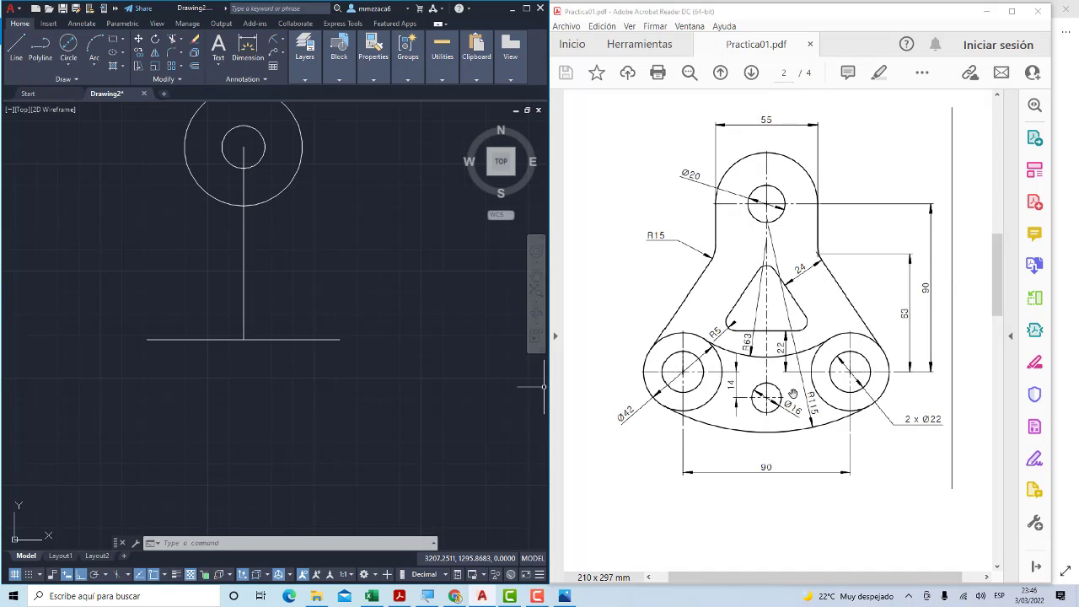
Draw Ø22 circles centred on the right and left ends of the horizontal line
left_click(69, 65)
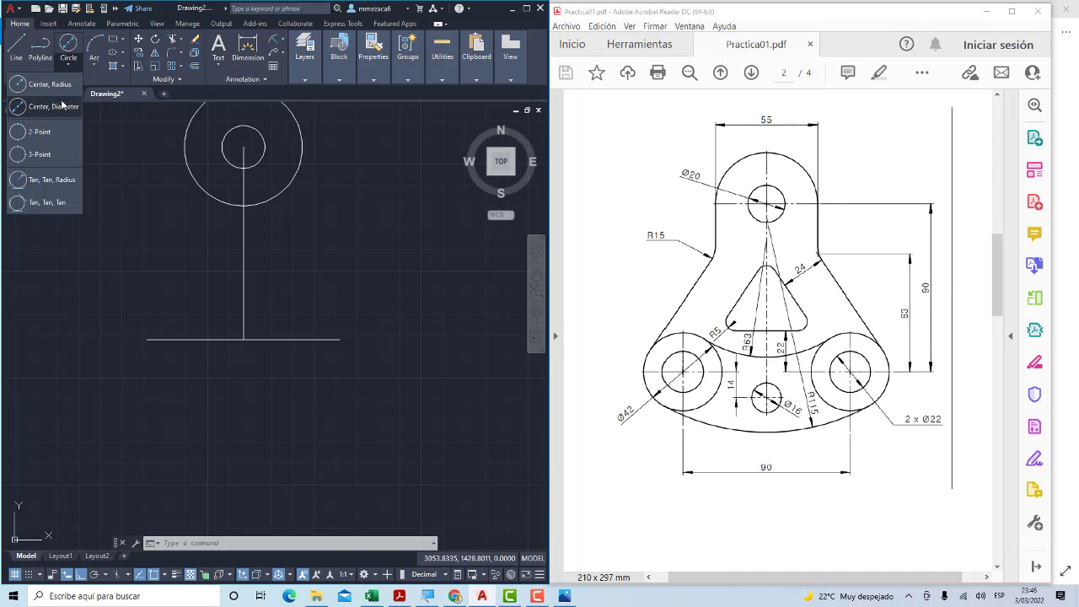
left_click(70, 107)
left_click(339, 339)
type("d")
key("Return")
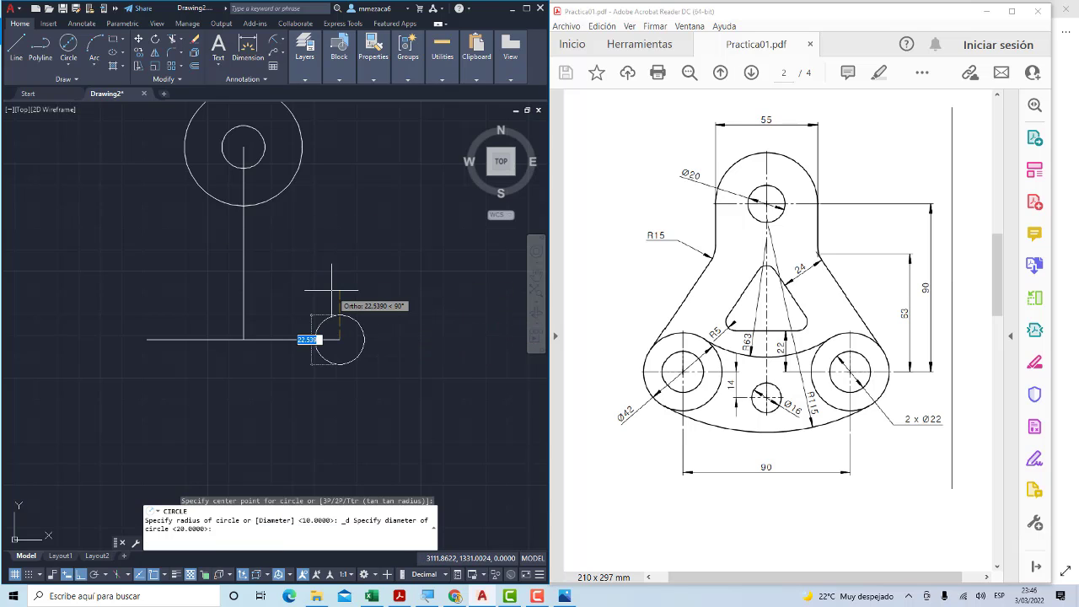
type("22")
key("Return")
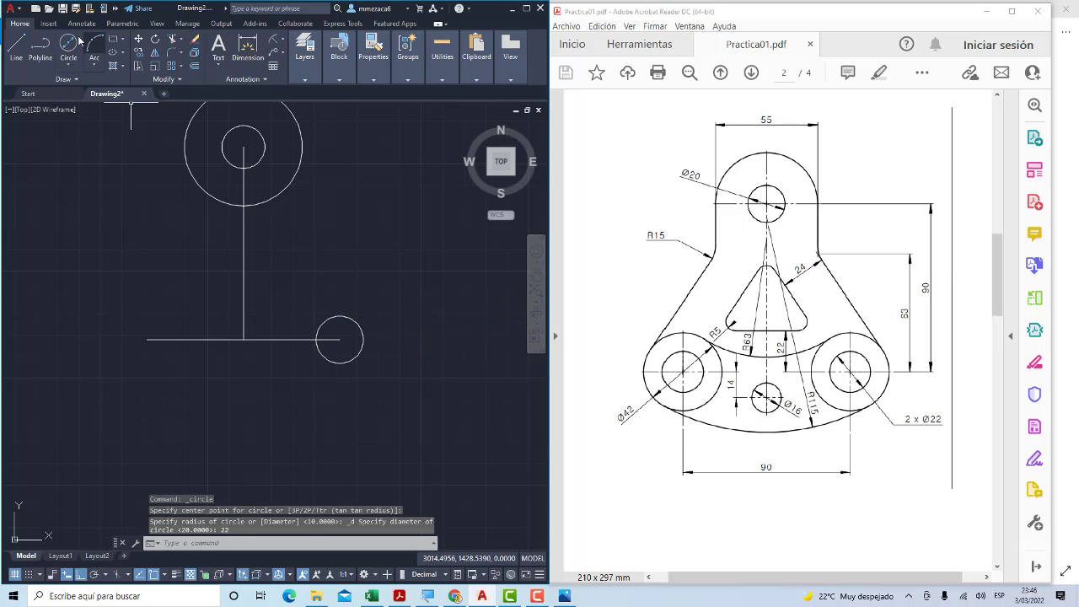
left_click(68, 44)
left_click(146, 340)
type("d")
key("Return")
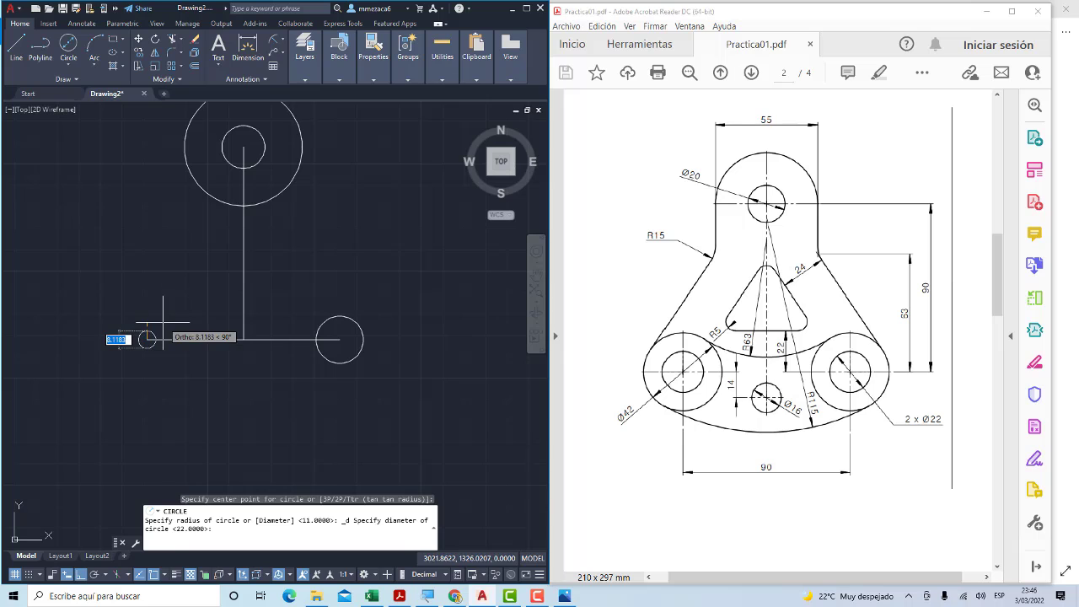
key("Return")
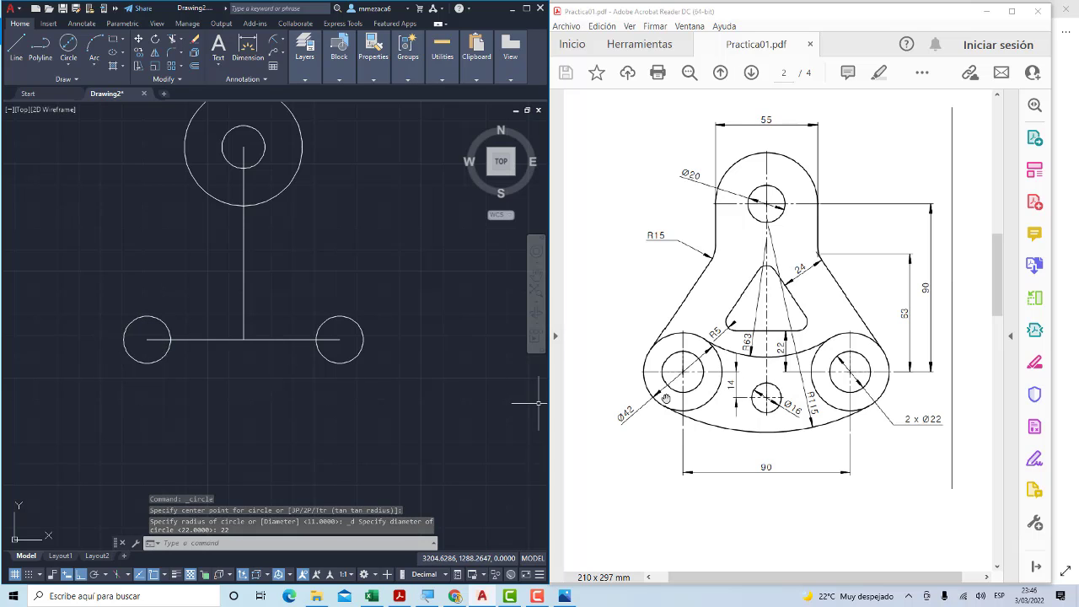
Draw concentric Ø42 circles around both Ø22 circles at the line ends
left_click(68, 46)
left_click(147, 340)
type("d")
key("Return")
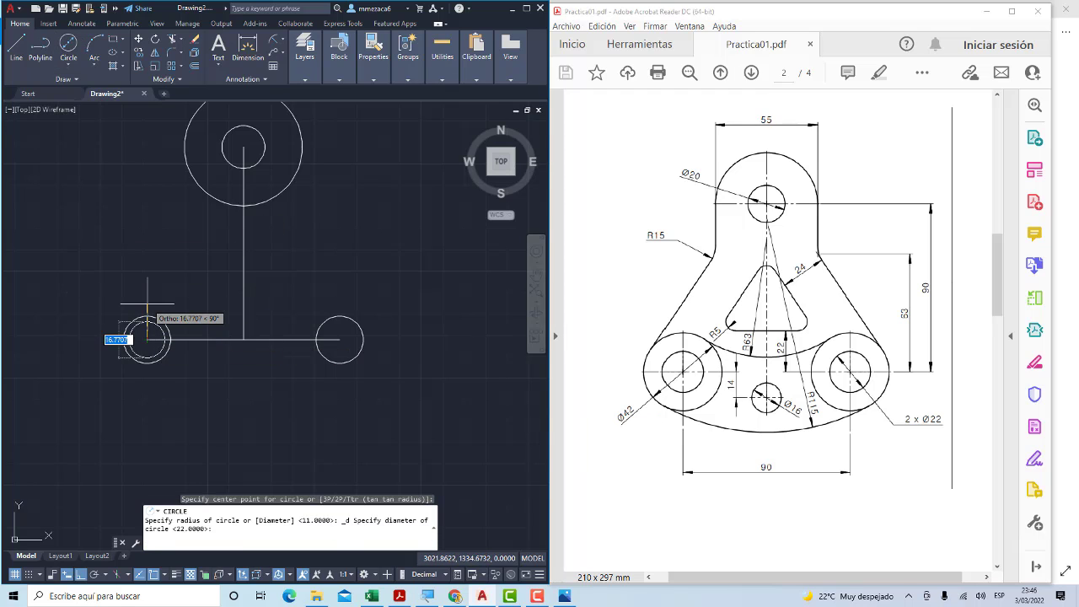
key("Return")
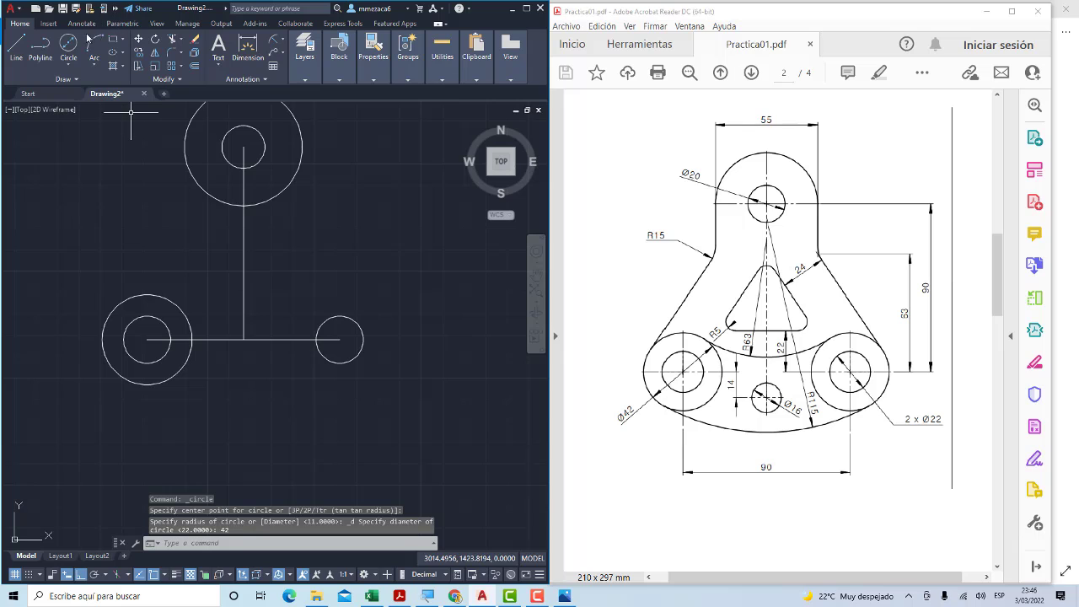
left_click(68, 46)
left_click(339, 340)
type("d")
key("Return")
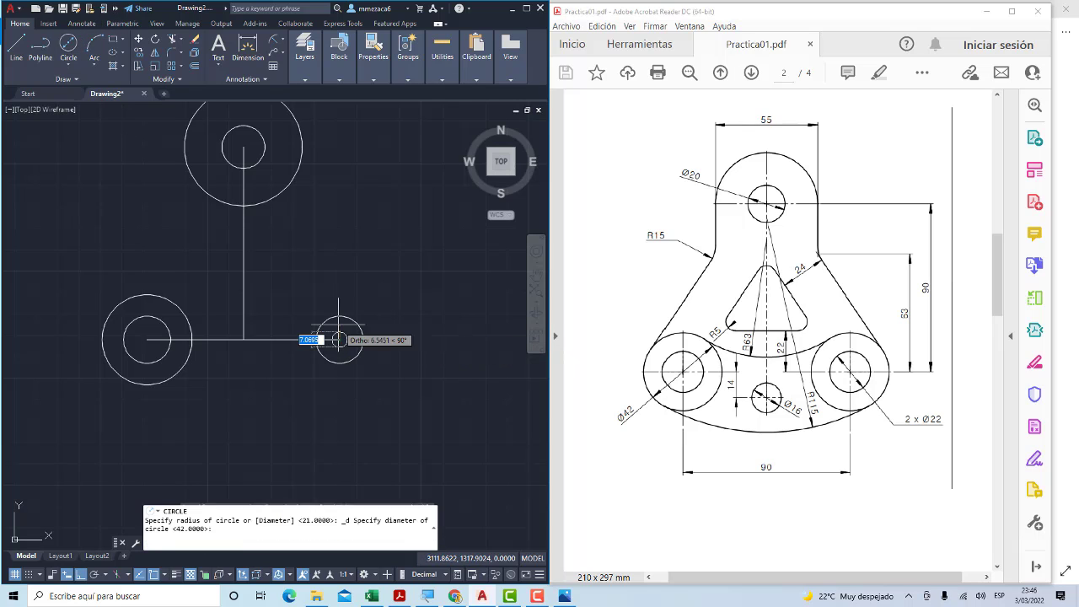
type("2")
key("Return")
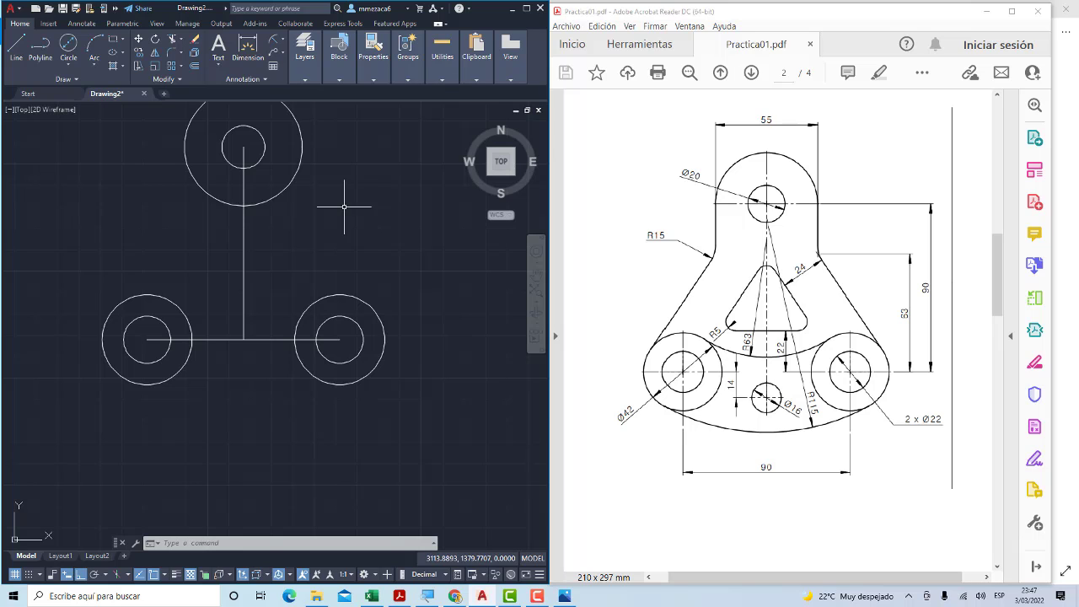
scroll(329, 235, "down", 5)
scroll(314, 238, "up", 5)
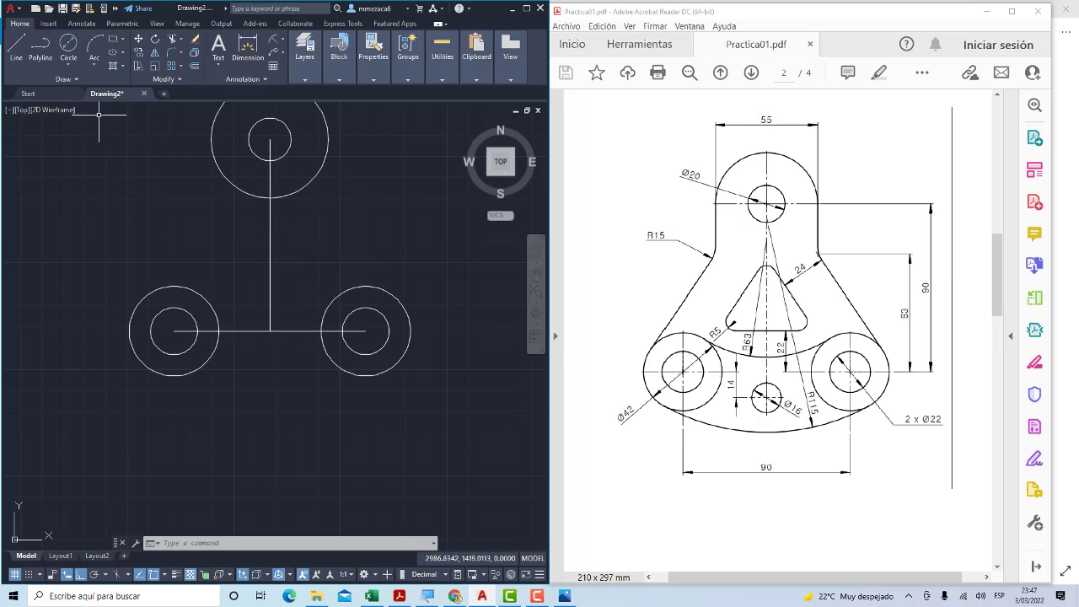
Draw a radius 115 Tan-Tan-Radius circle touching the left and right Ø42 circles
left_click(74, 66)
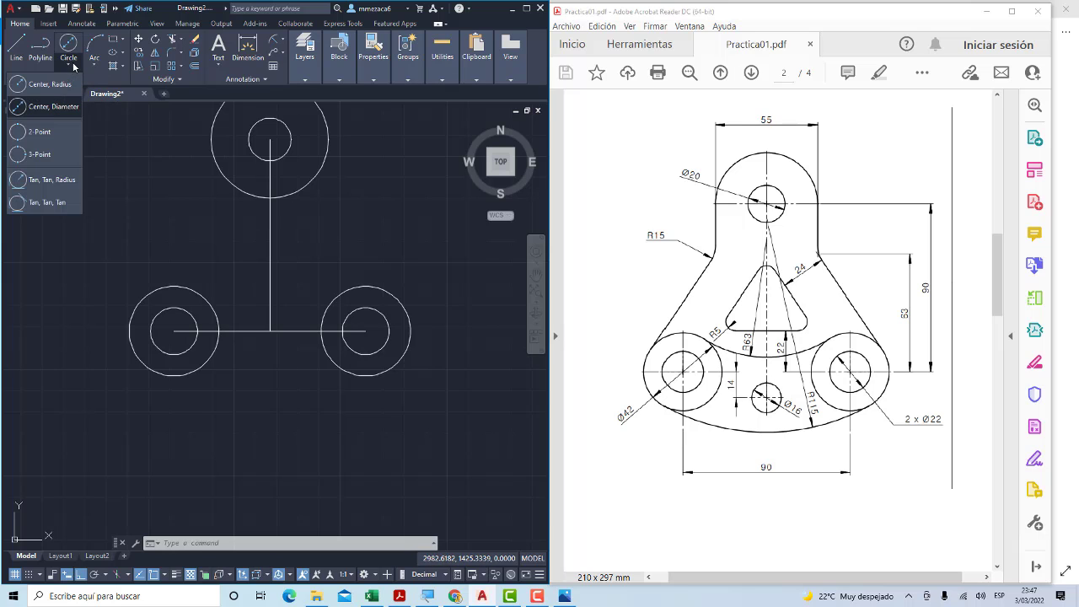
left_click(61, 180)
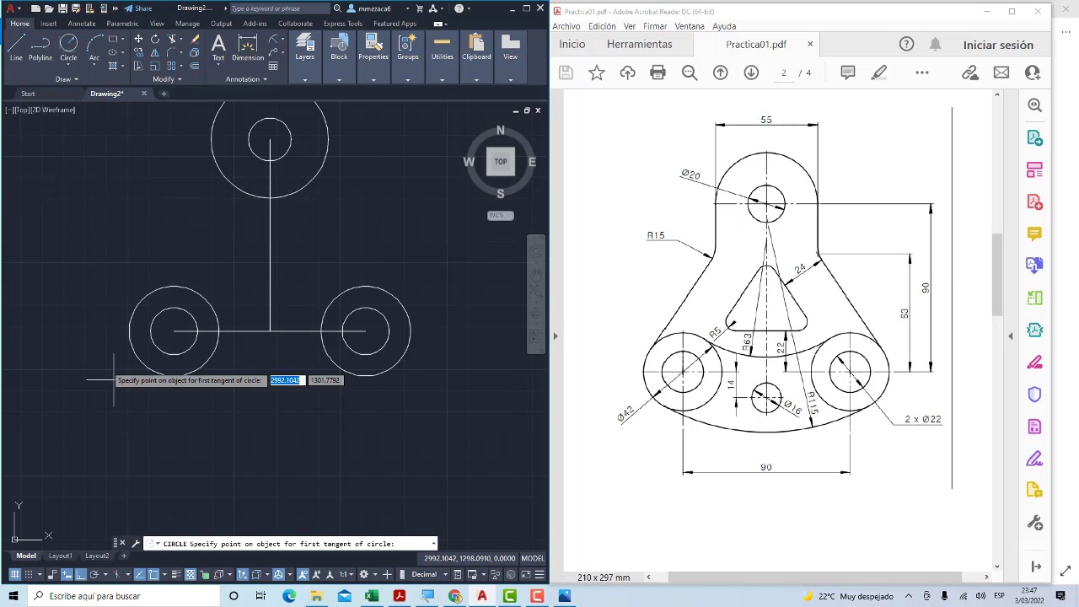
left_click(151, 375)
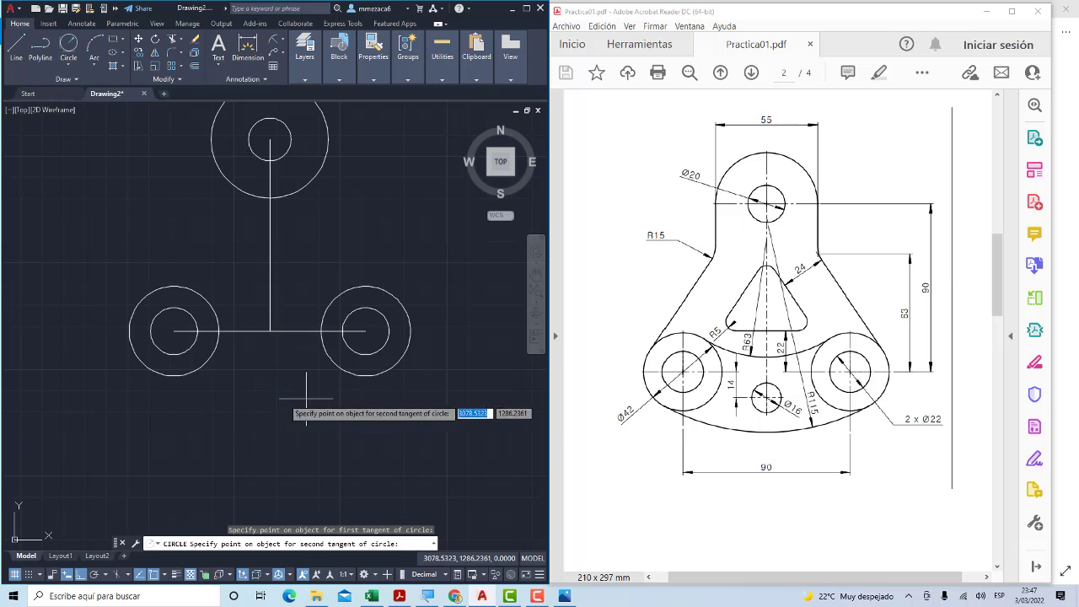
left_click(385, 375)
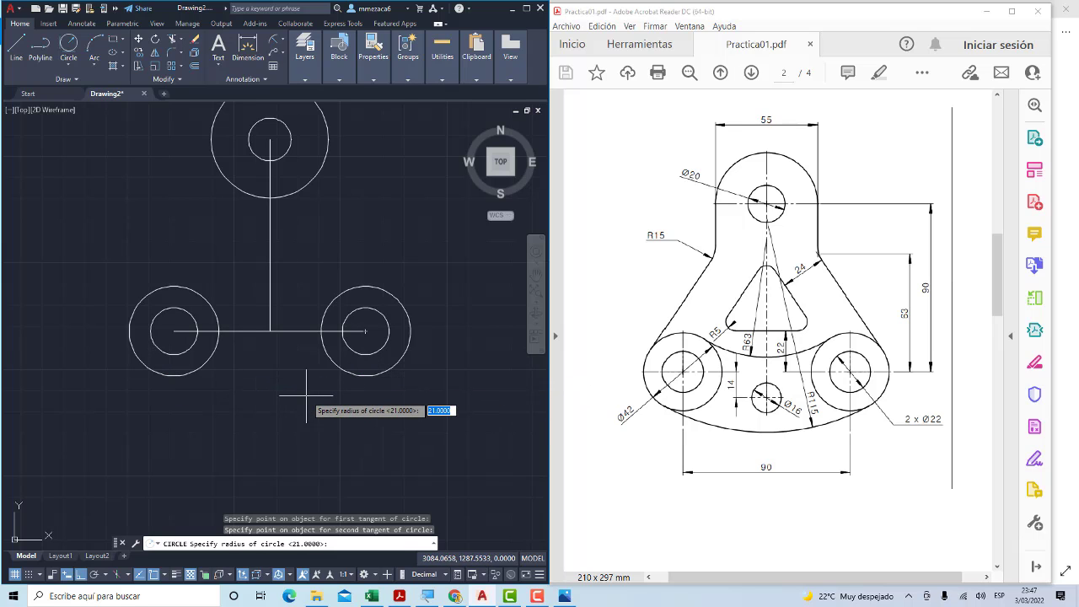
type("115")
key("Return")
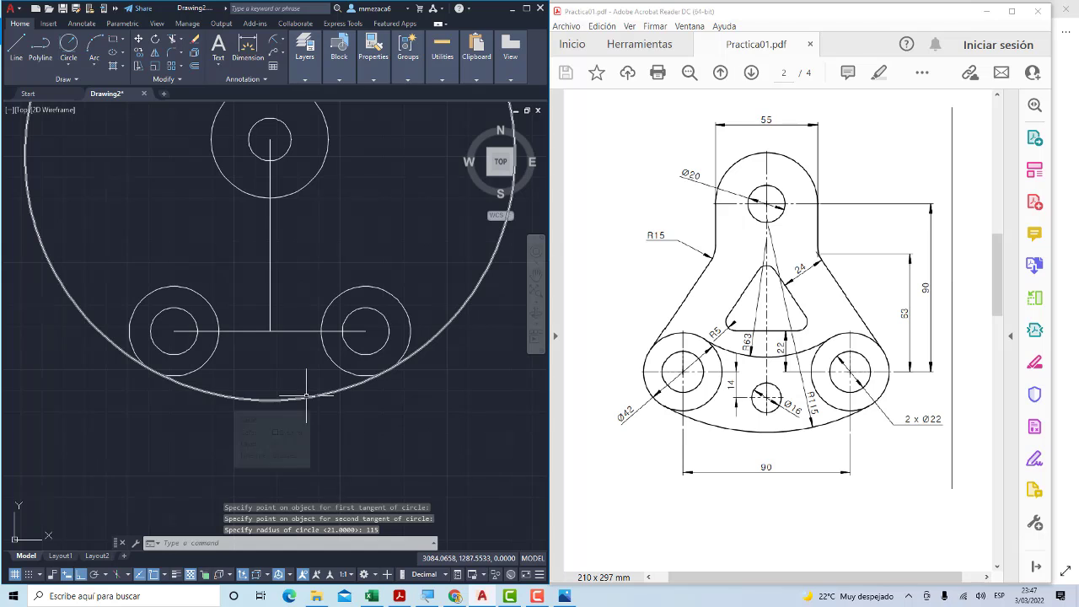
scroll(349, 397, "down", 4)
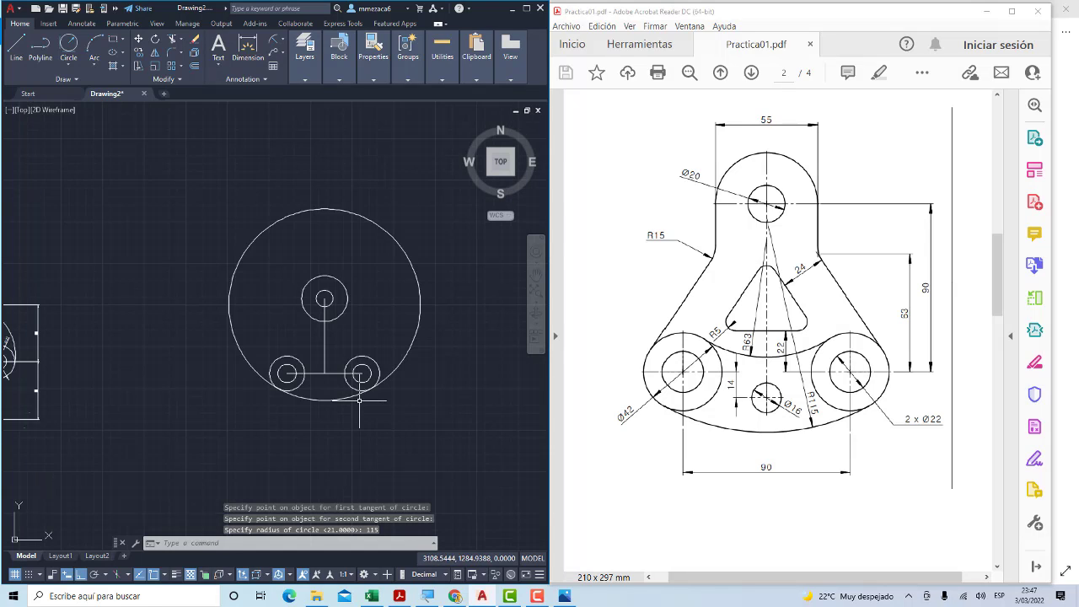
scroll(357, 393, "up", 2)
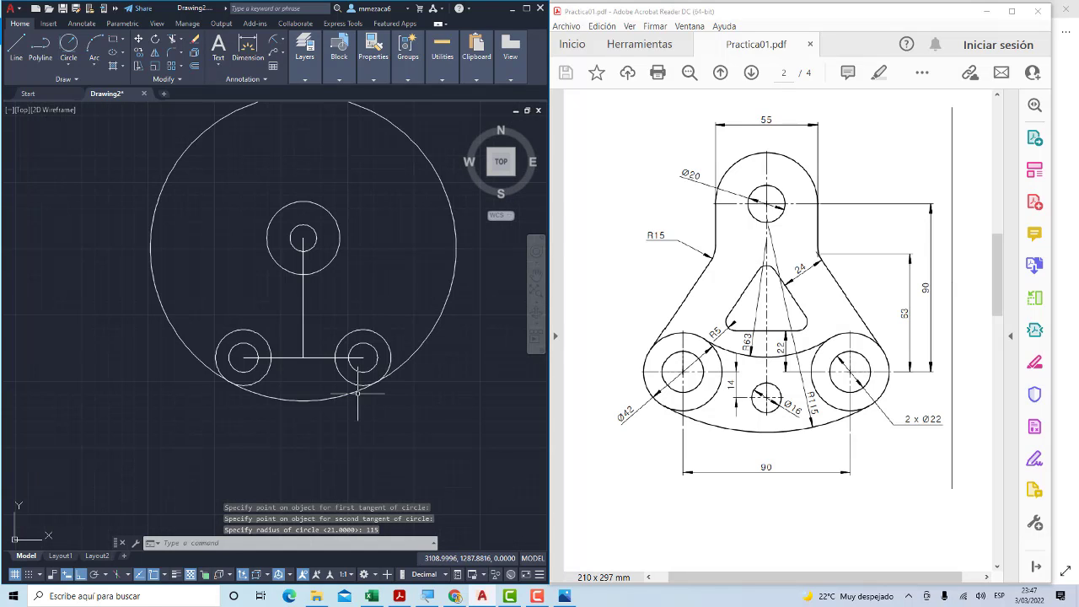
Trim away the upper part of the large tangent circle with a fence
left_click(171, 40)
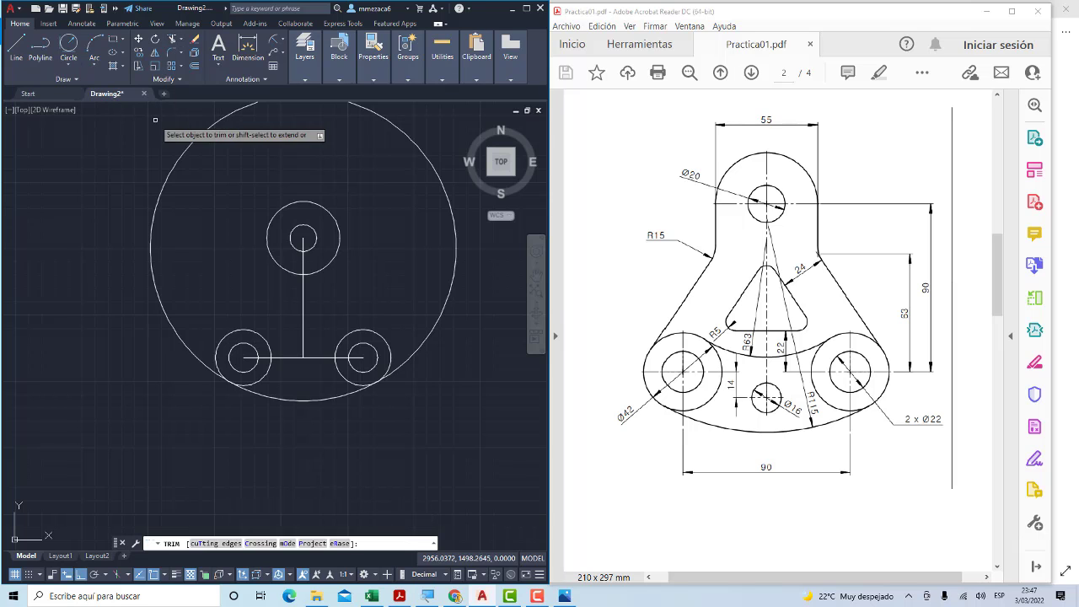
left_click_drag(159, 124, 196, 203)
key("Escape")
scroll(374, 309, "up", 2)
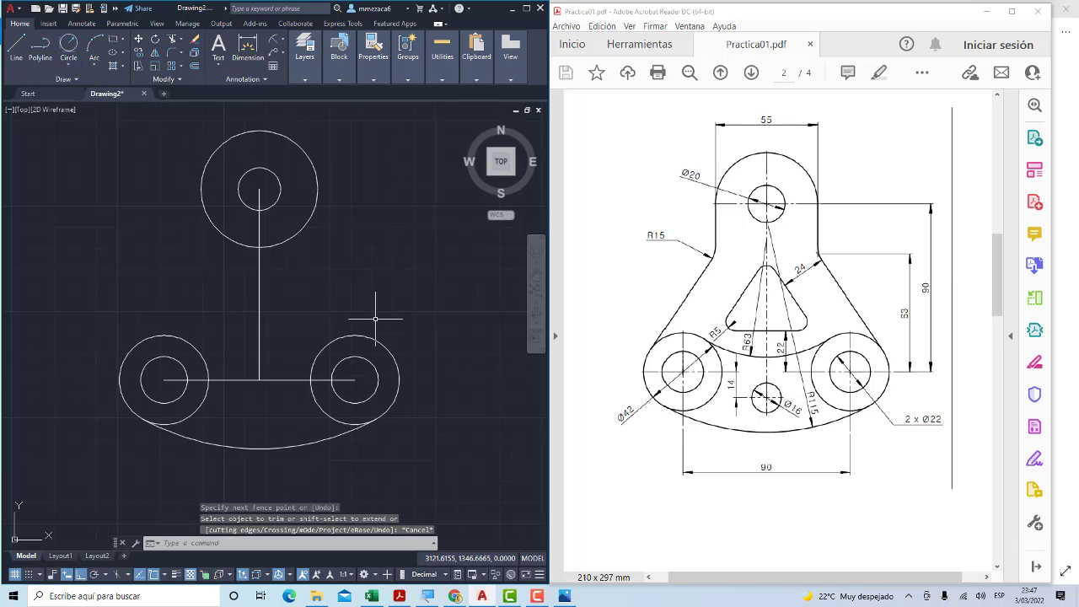
scroll(335, 309, "up", 2)
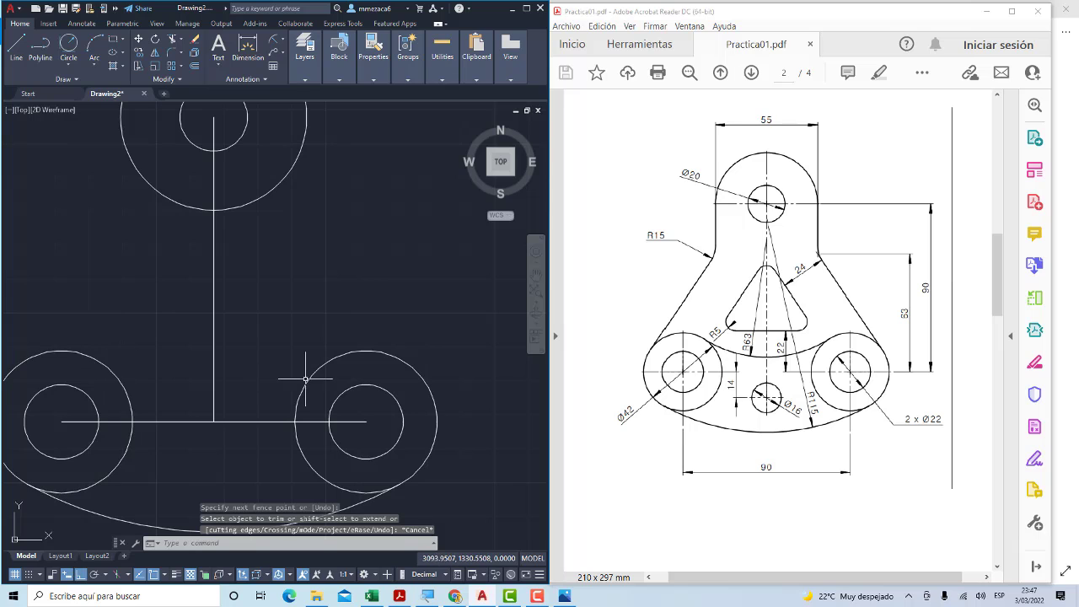
scroll(380, 301, "down", 2)
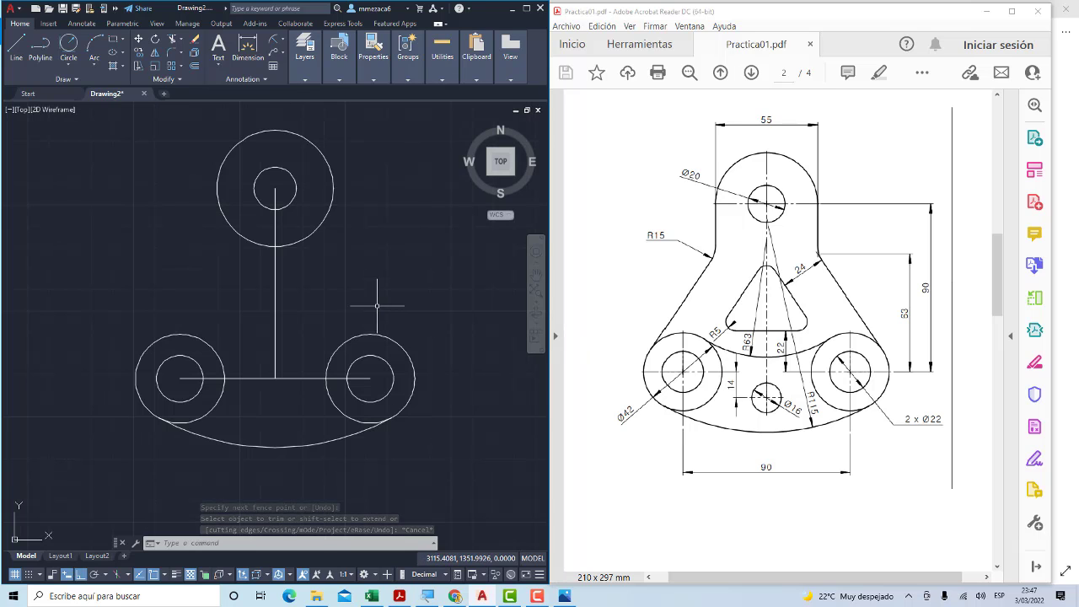
scroll(309, 305, "up", 2)
scroll(350, 286, "up", 1)
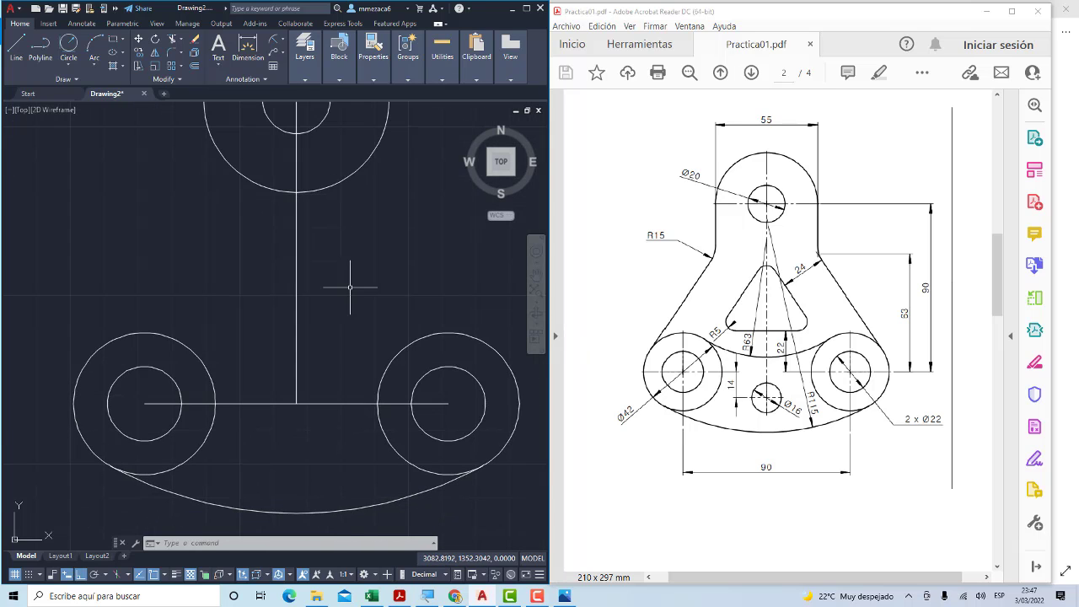
Draw a radius 63 circle tangent to both Ø42 circles
left_click(68, 66)
left_click(68, 178)
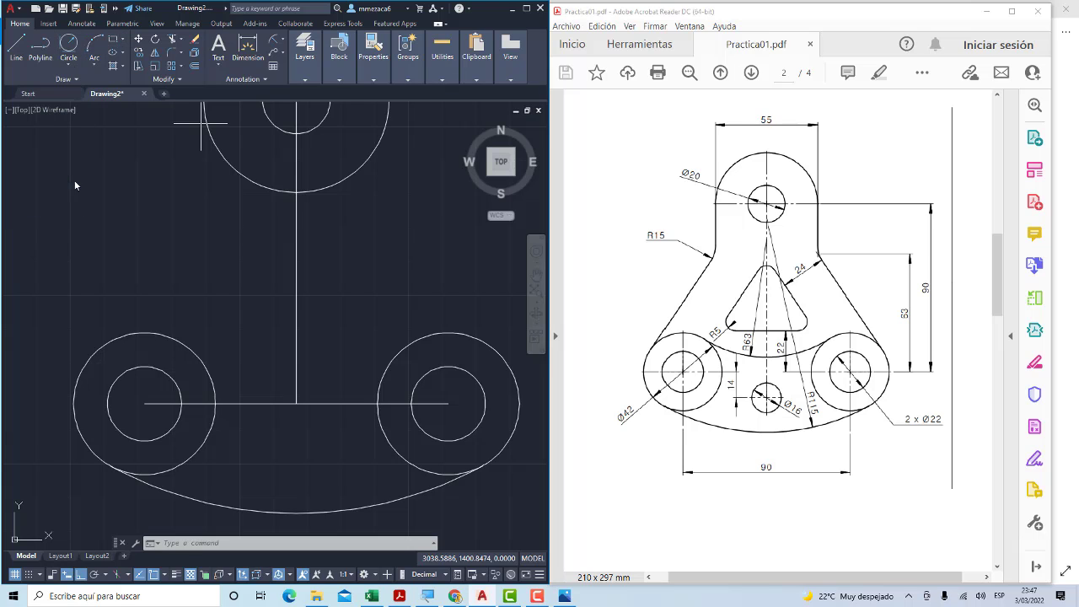
left_click(183, 341)
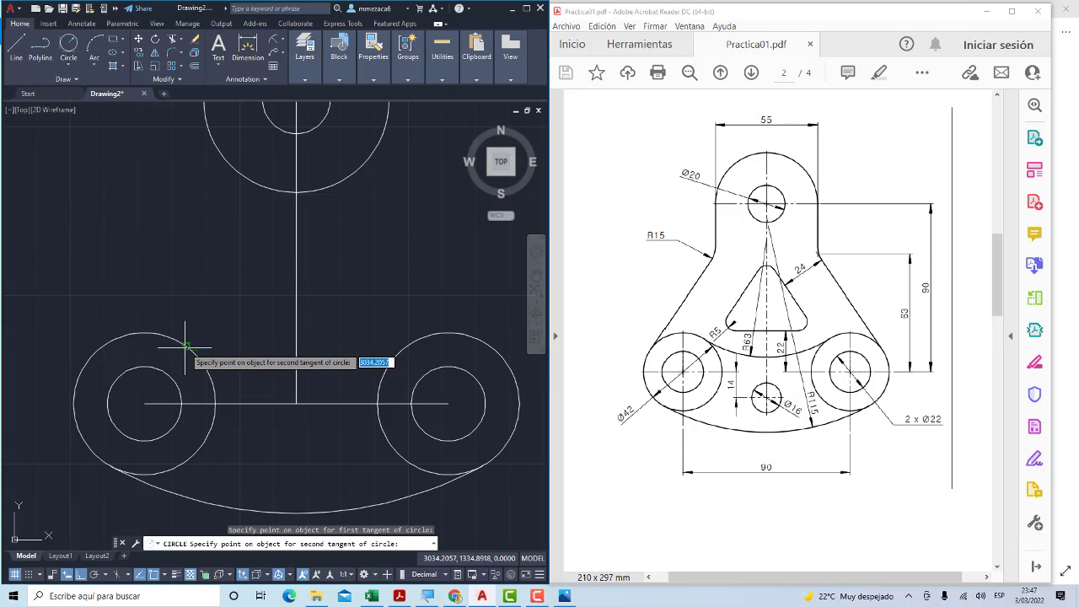
left_click(387, 357)
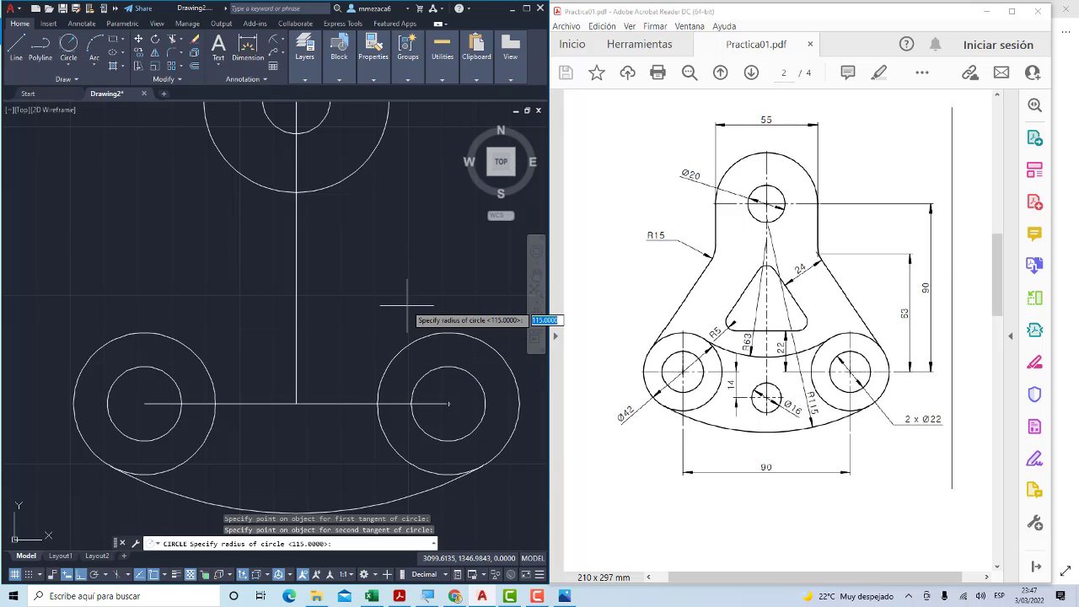
type("3")
key("Return")
scroll(407, 305, "down", 5)
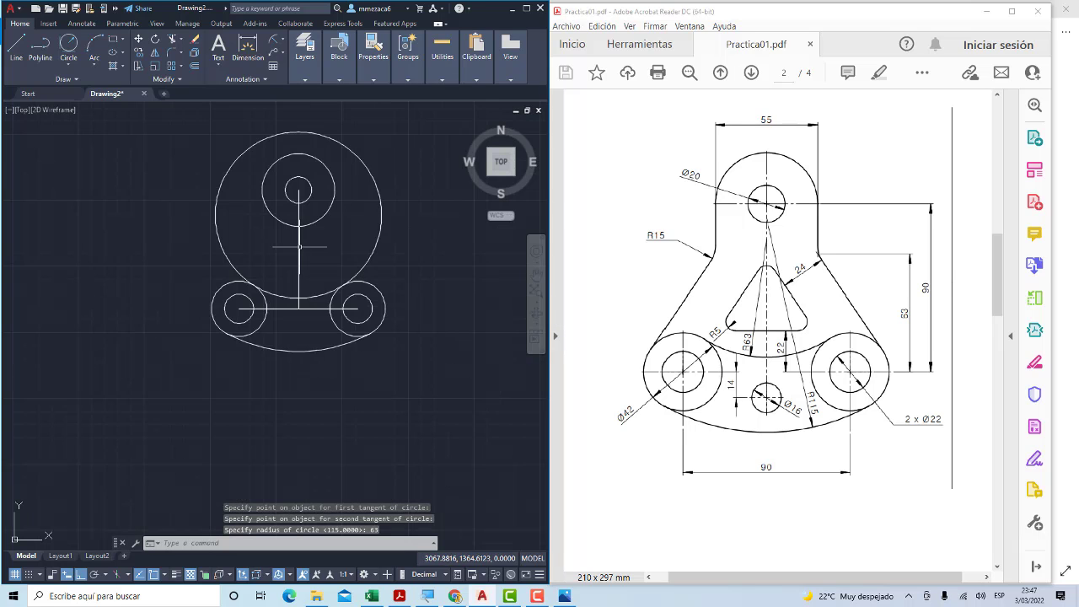
scroll(278, 210, "up", 1)
Trim away the radius 63 circle's excess upper part
left_click(174, 42)
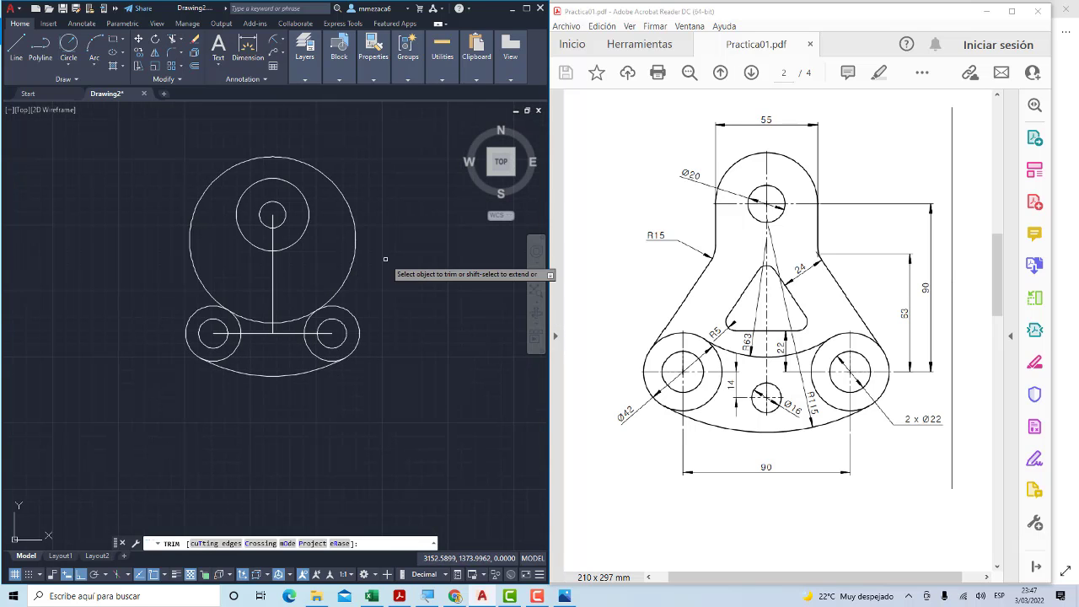
left_click_drag(356, 297, 371, 300)
key("Escape")
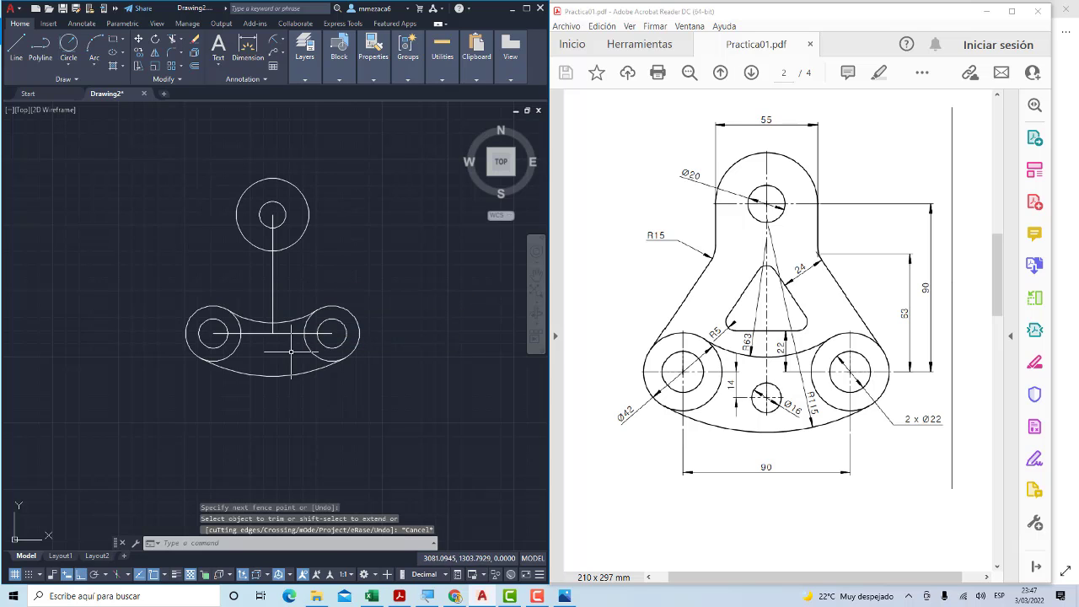
scroll(284, 321, "up", 5)
scroll(283, 325, "down", 2)
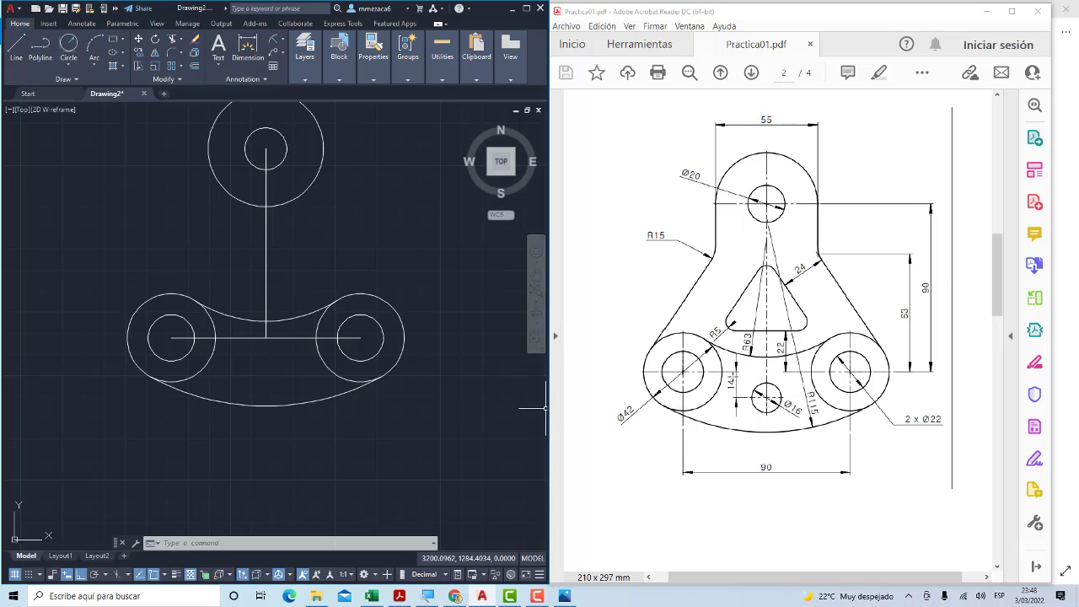
scroll(284, 348, "up", 2)
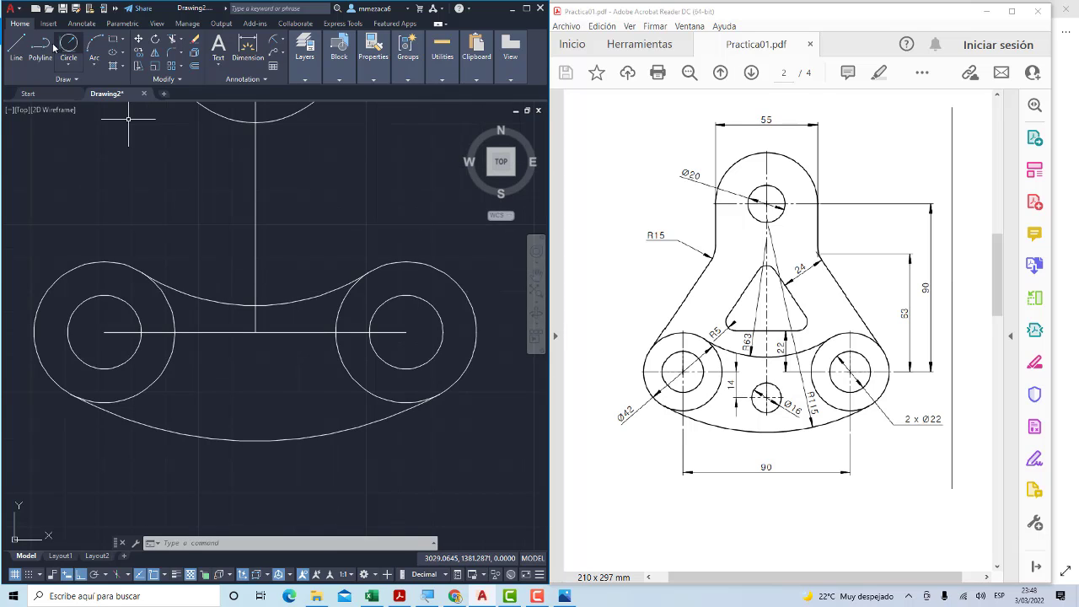
Draw a 14-unit line down from the horizontal centre line
left_click(13, 52)
left_click(228, 332)
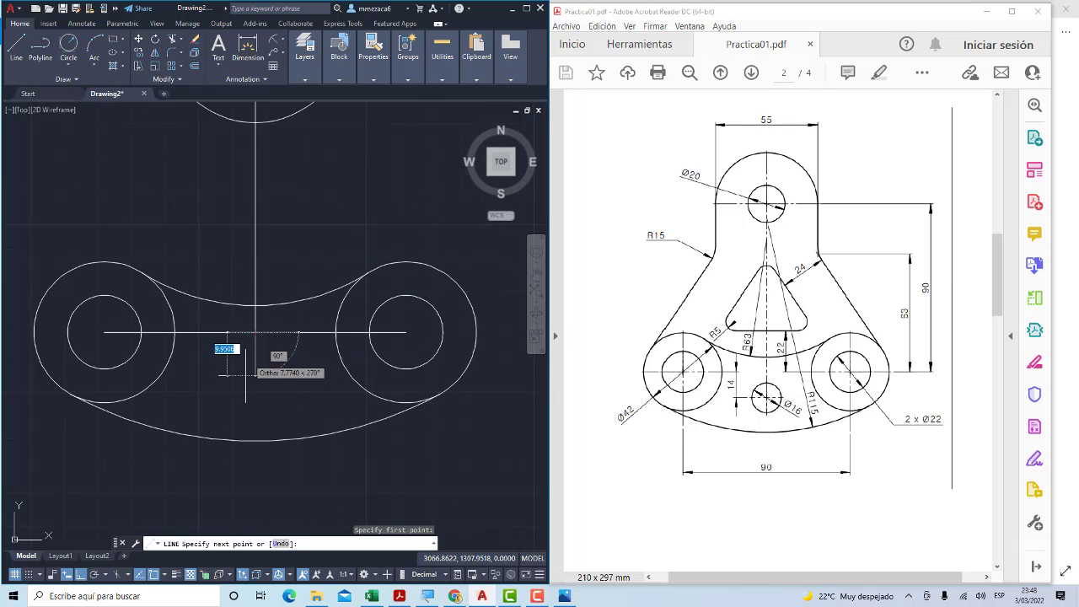
type("14")
key("Return")
key("Escape")
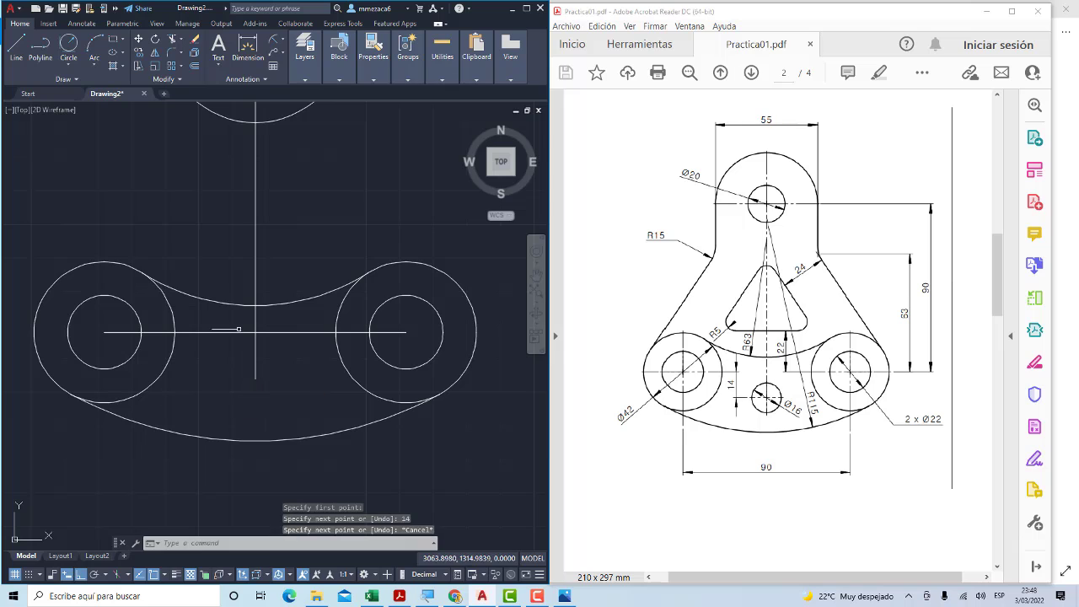
Draw a Ø16 circle centred at the end of the 14-unit line
left_click(67, 61)
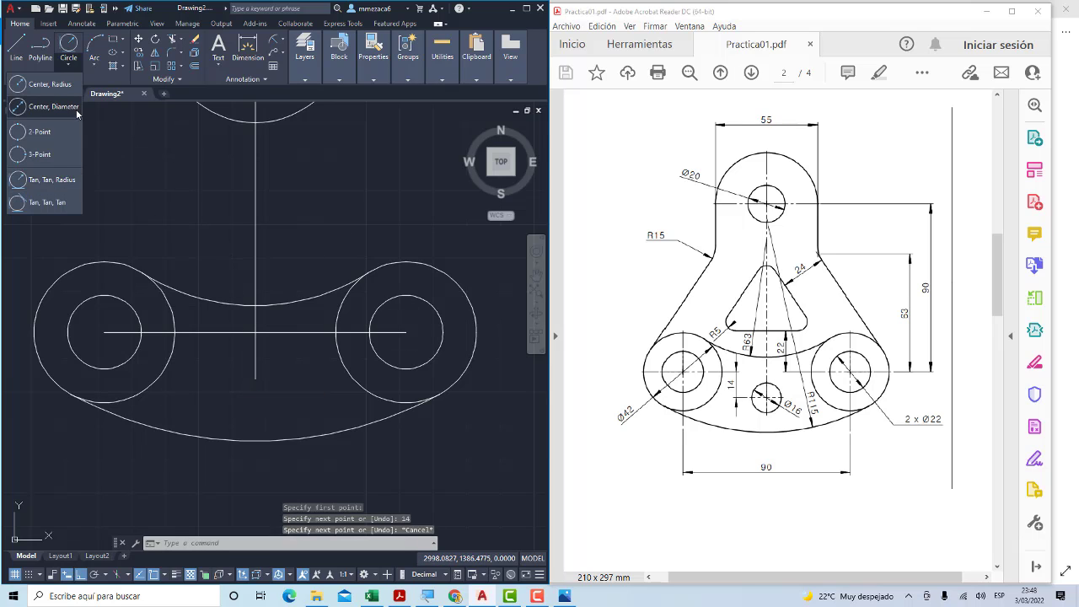
left_click(69, 109)
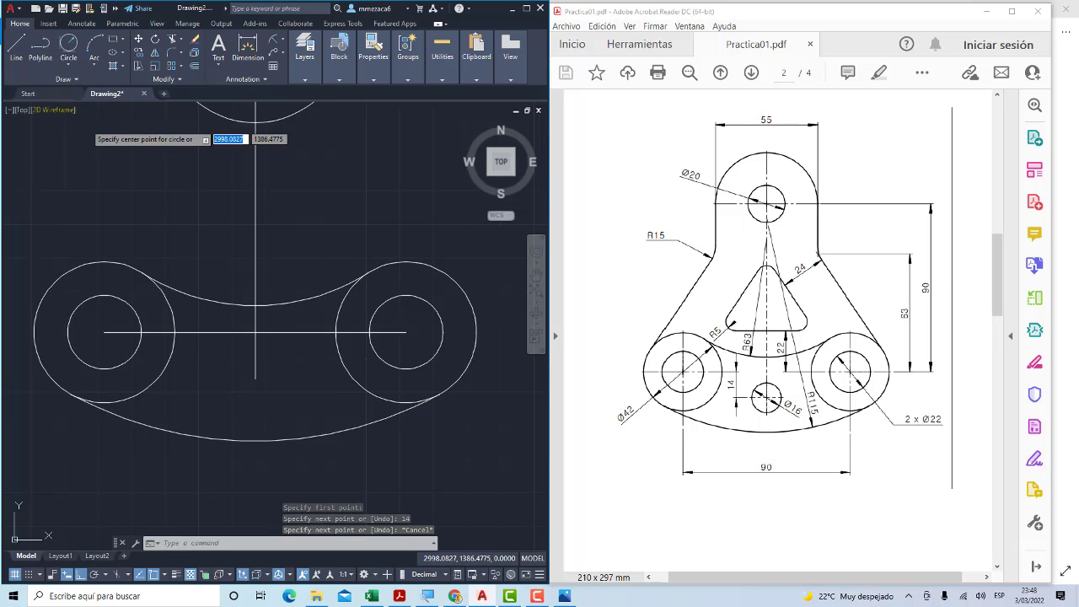
left_click(256, 380)
type("d")
key("Return")
type("16")
key("Return")
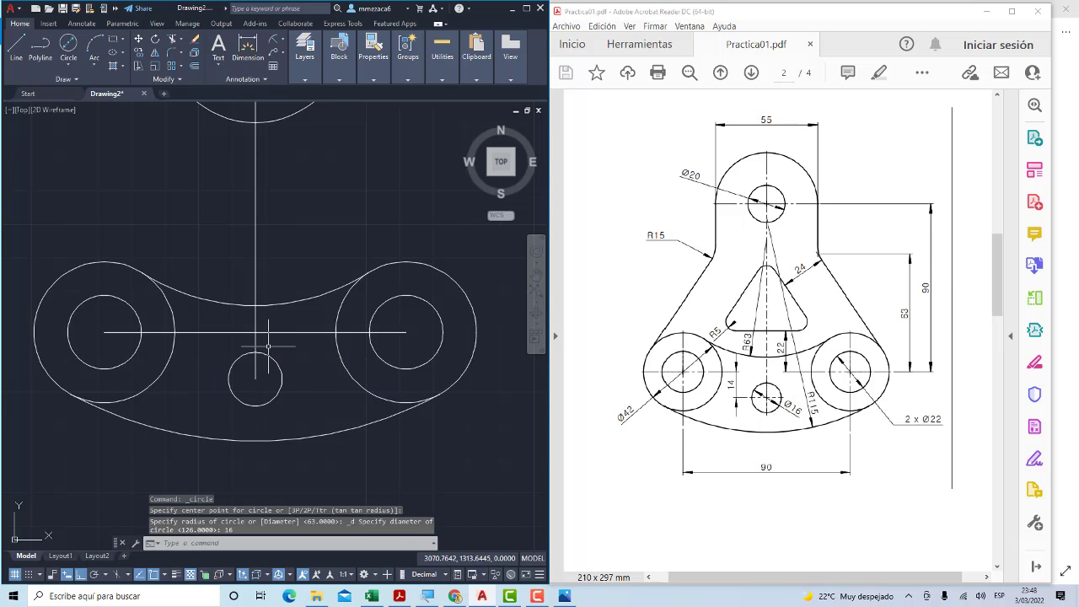
key("Escape")
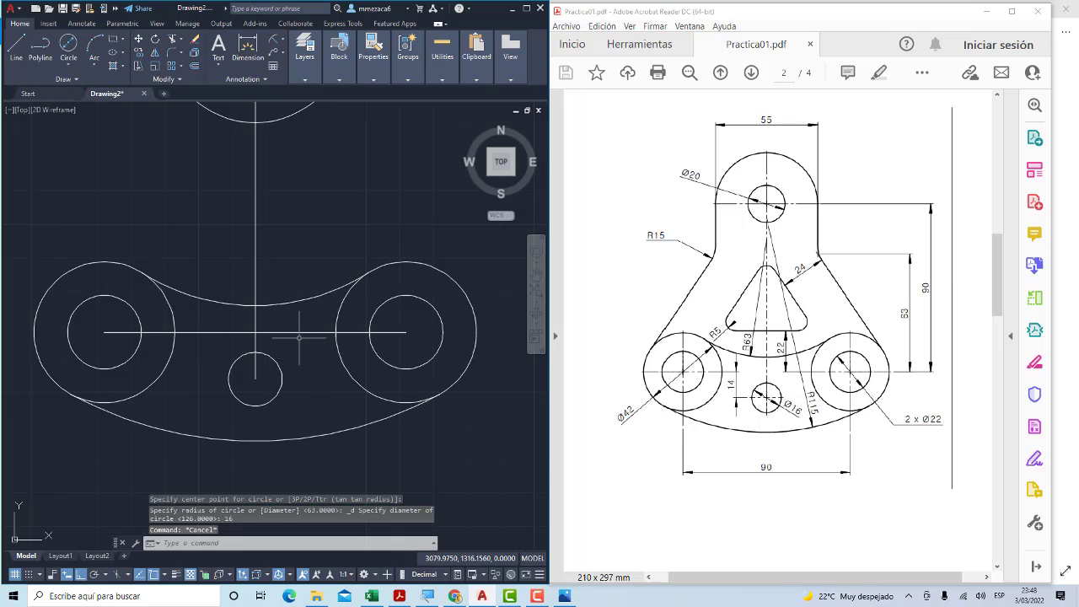
Delete the long vertical construction line and the short vertical line above the Ø16 circle
left_click(256, 253)
left_click(225, 229)
key("Delete")
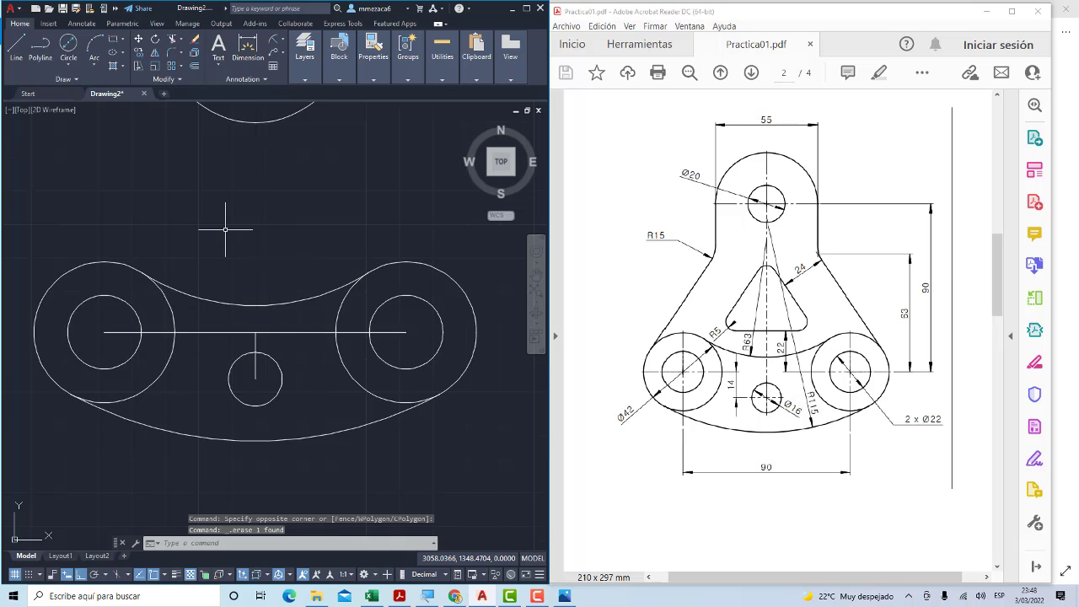
left_click(261, 346)
left_click(230, 334)
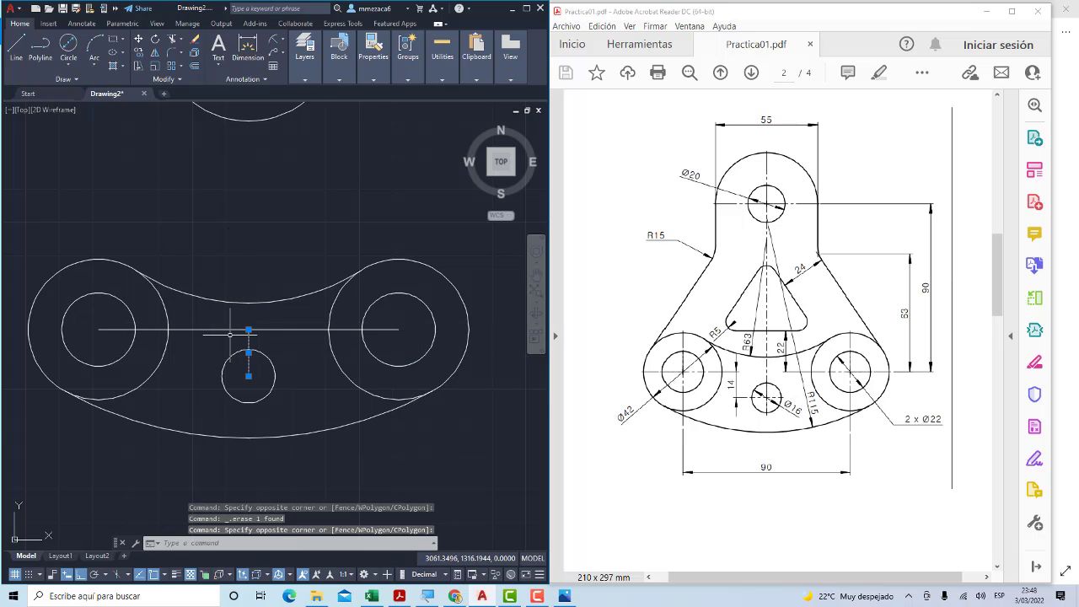
key("Delete")
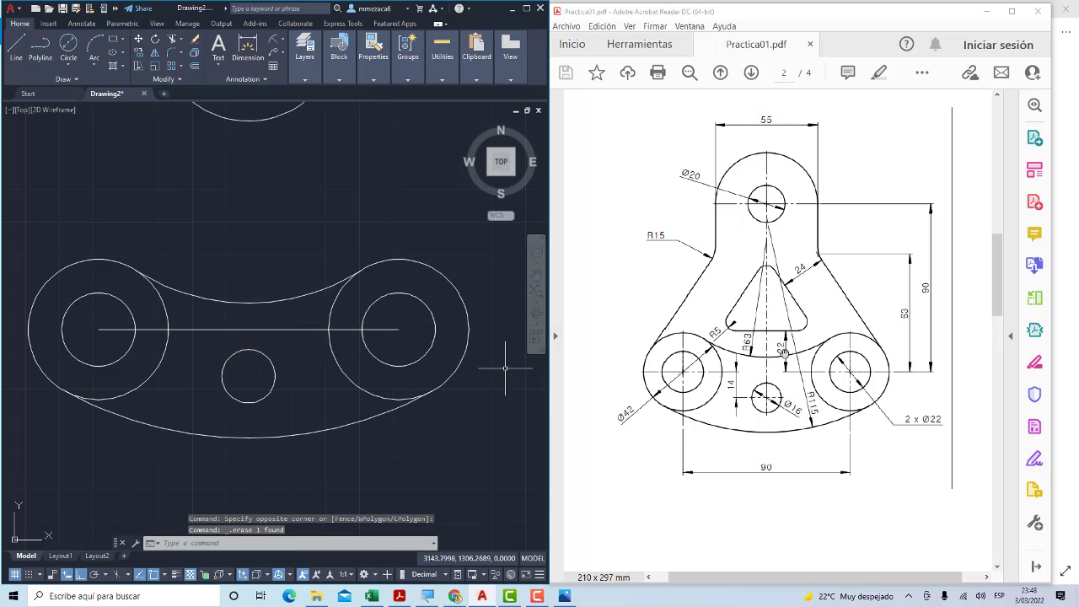
Draw a 63-unit vertical line up from the base line's midpoint, continuing horizontally to the right
left_click(15, 46)
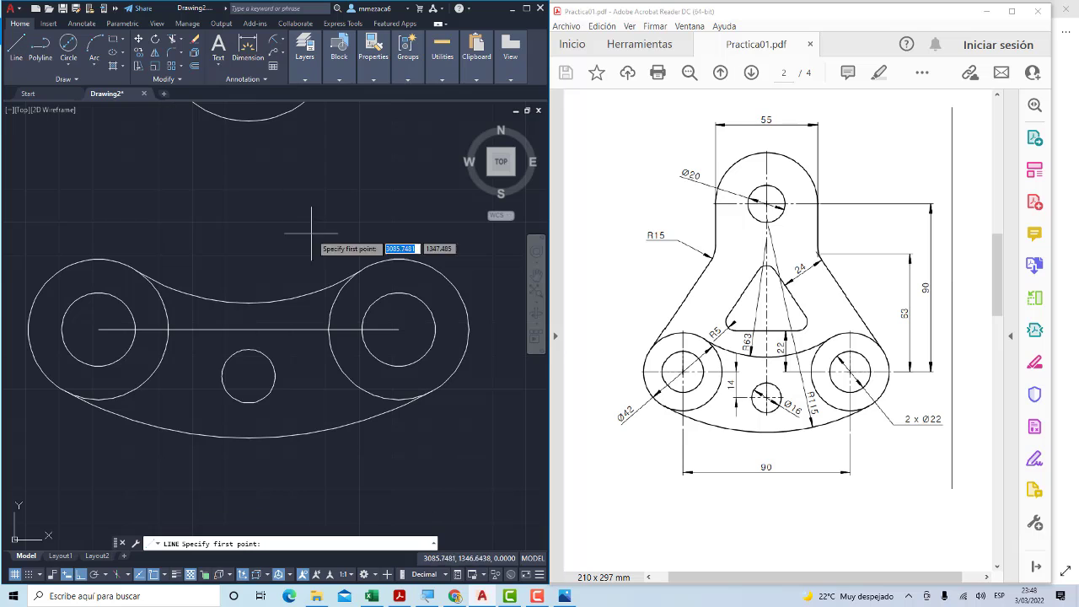
left_click(248, 328)
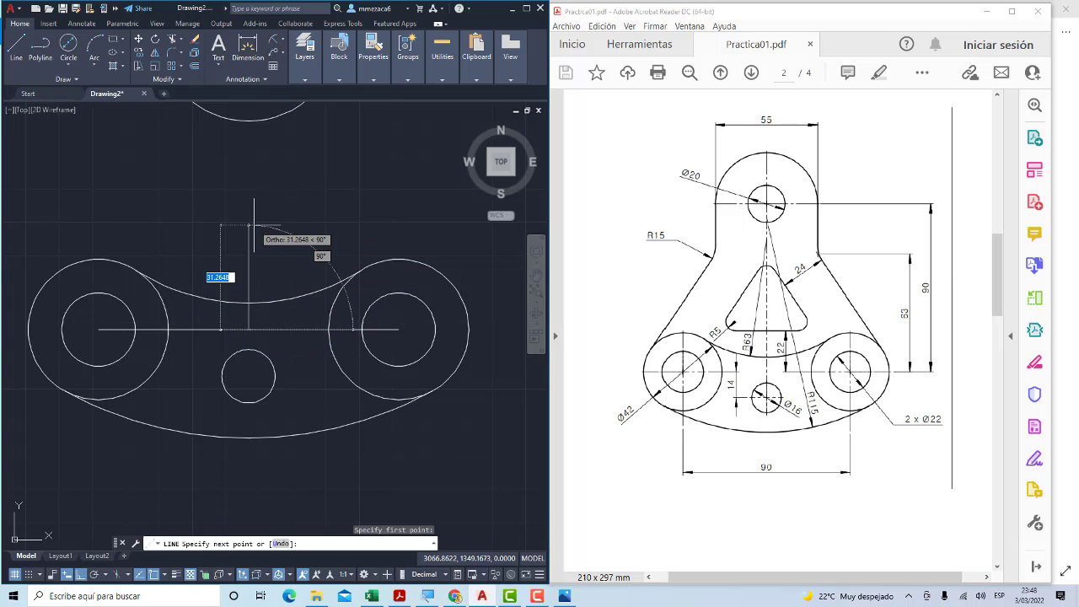
type("63")
key("Return")
scroll(254, 226, "down", 4)
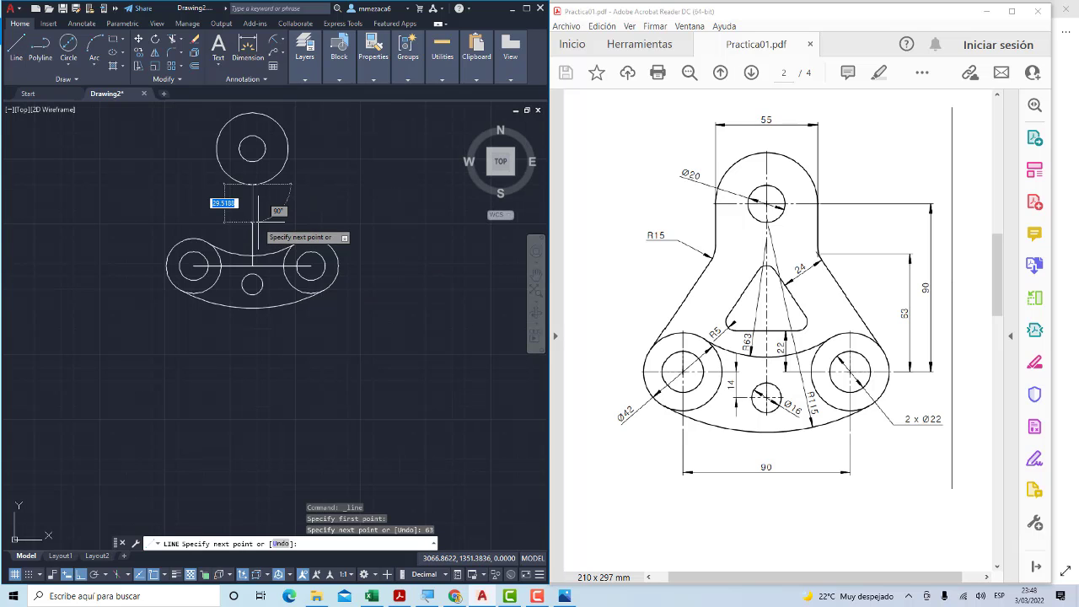
left_click(254, 156)
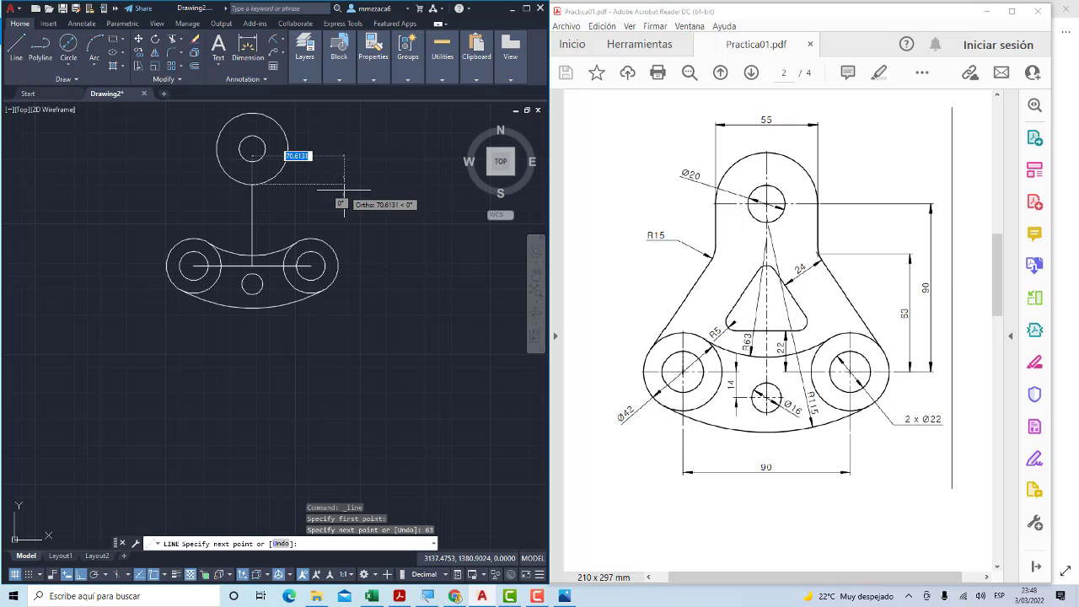
left_click(356, 184)
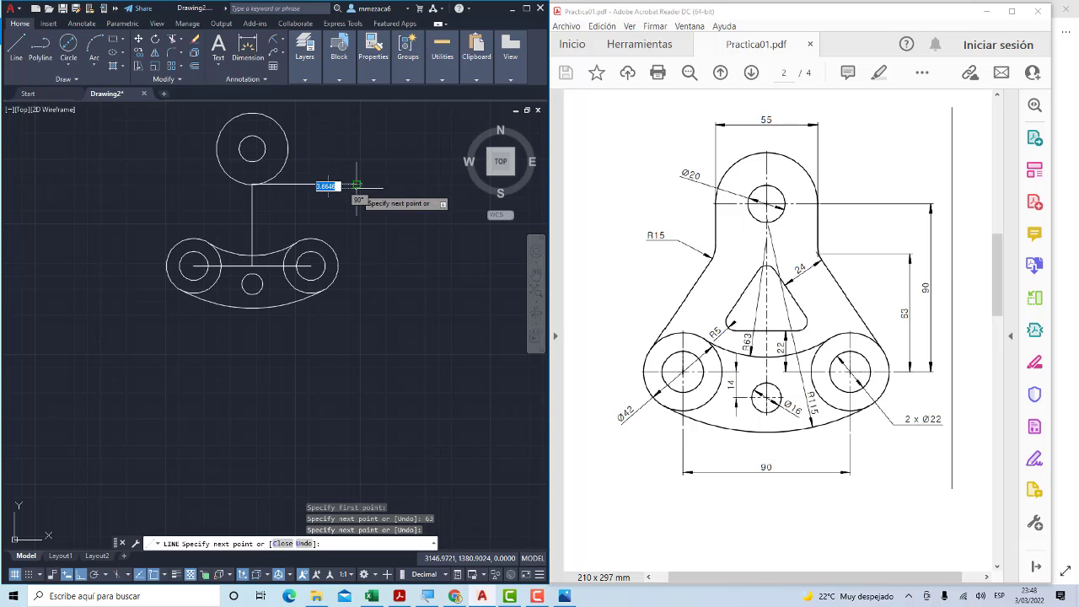
key("Escape")
scroll(301, 158, "up", 2)
scroll(300, 161, "up", 2)
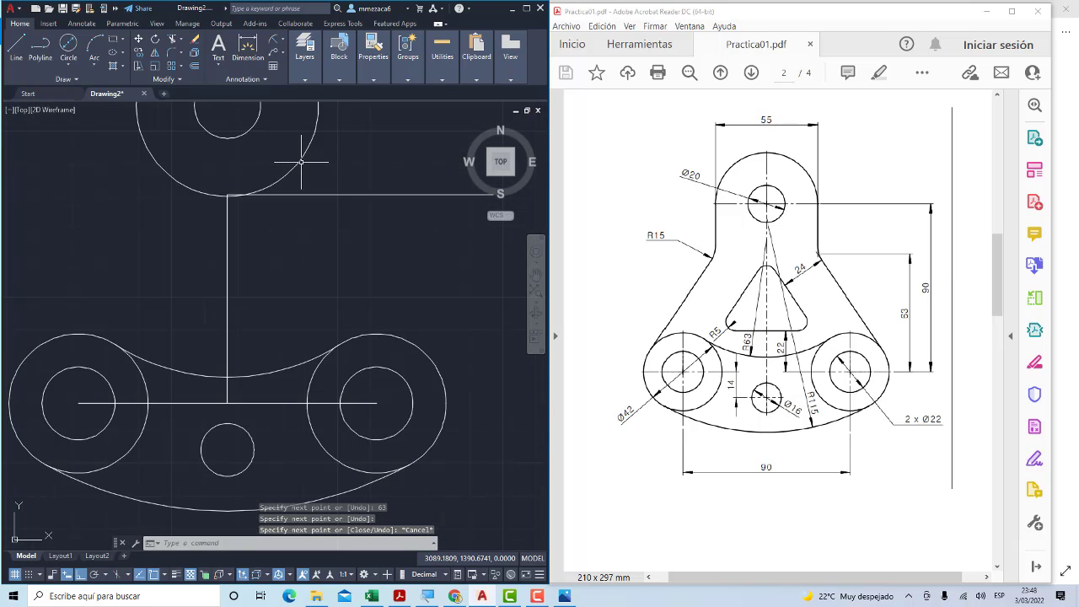
scroll(300, 161, "down", 2)
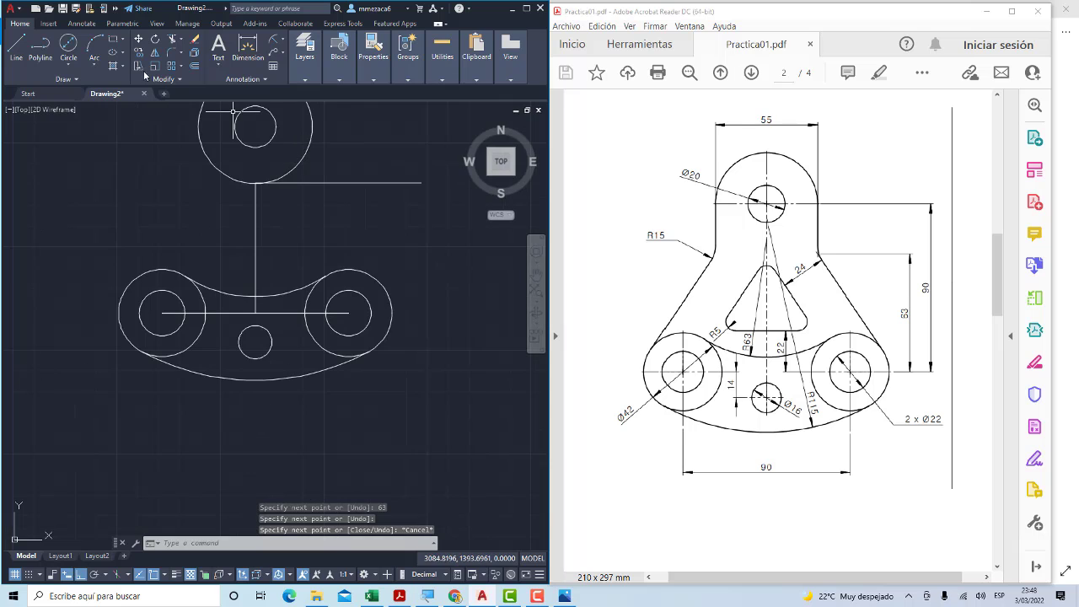
Drop a vertical side line from the top circle down to the horizontal line
left_click(16, 48)
middle_click_drag(340, 137, 333, 191)
scroll(305, 176, "up", 2)
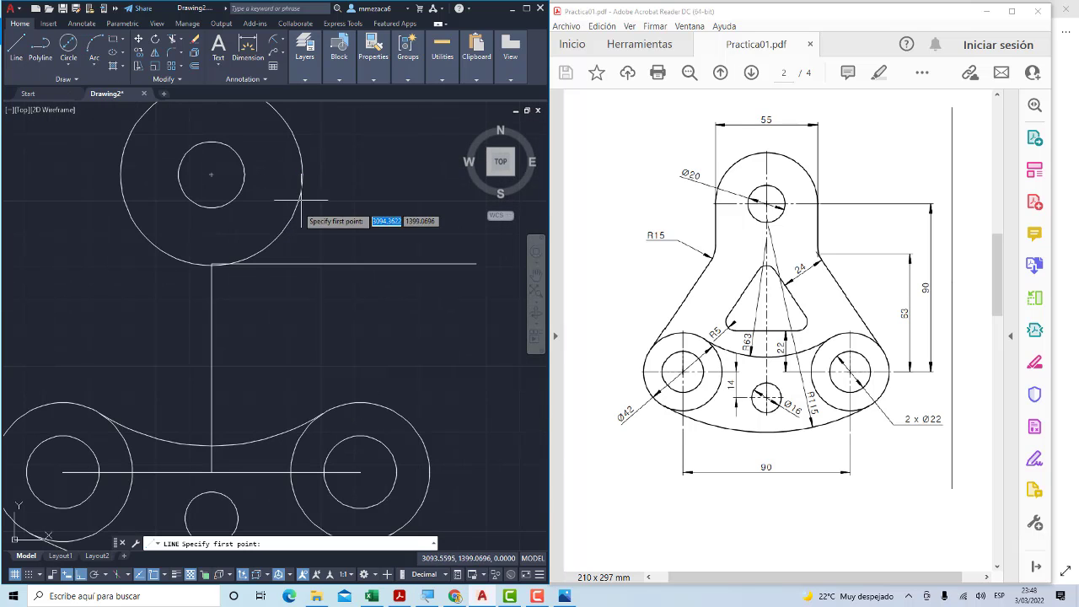
left_click(302, 264)
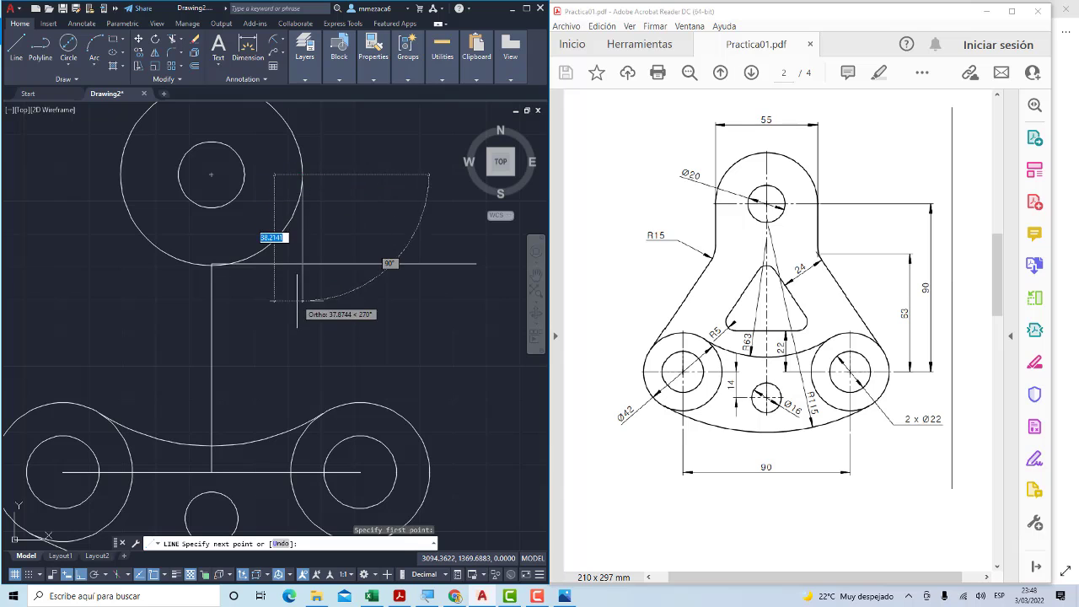
key("Escape")
left_click(292, 257)
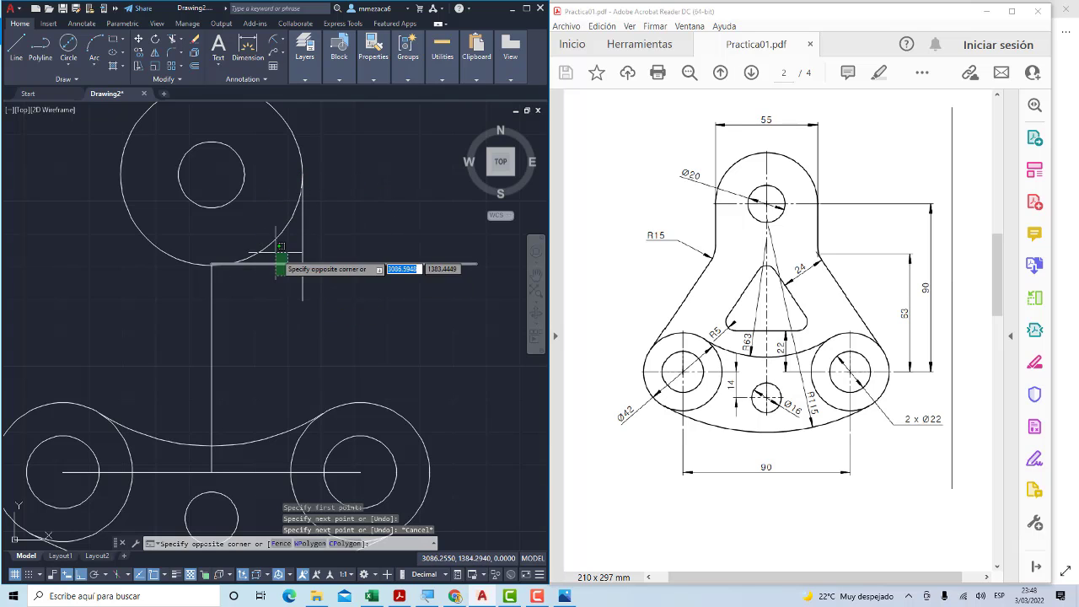
left_click(276, 271)
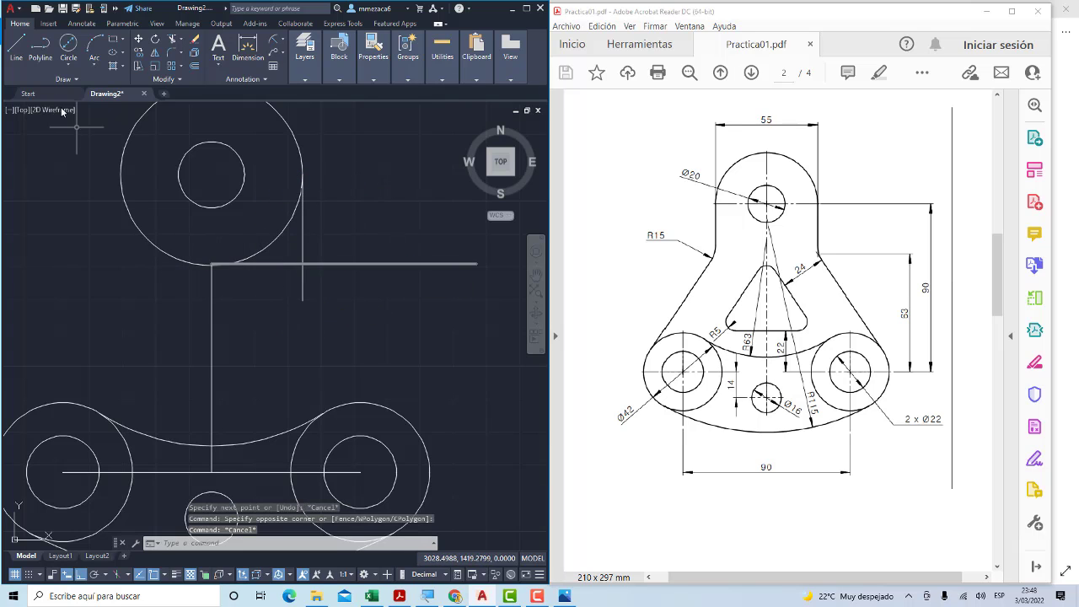
key("Escape")
Draw a horizontal line from the top circle's bottom out to the left
left_click(17, 50)
scroll(158, 234, "up", 2)
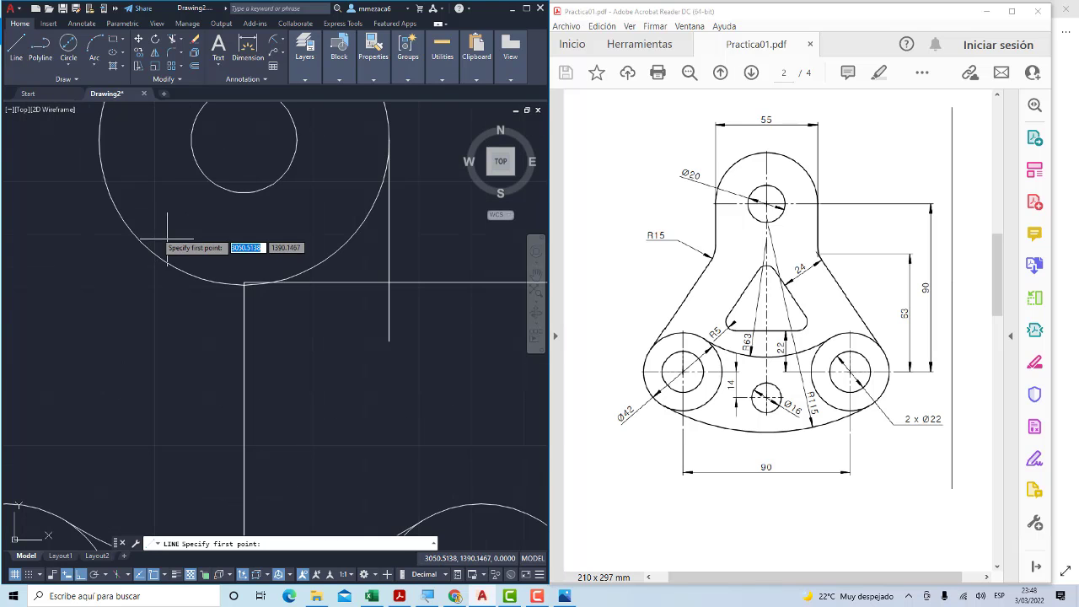
left_click(243, 282)
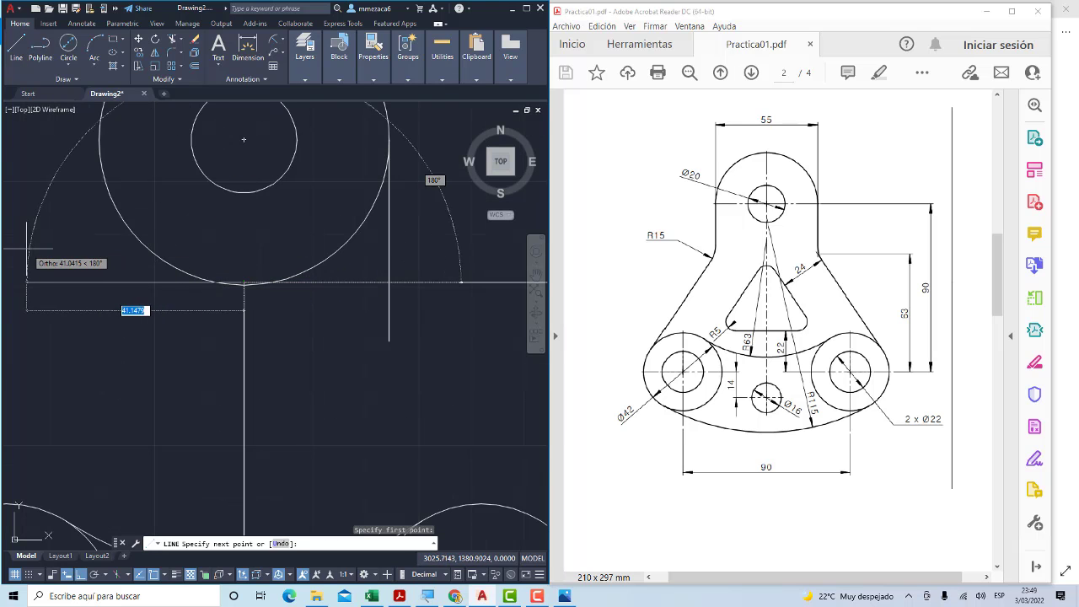
left_click(24, 282)
key("Escape")
scroll(147, 301, "down", 2)
middle_click_drag(148, 300, 208, 316)
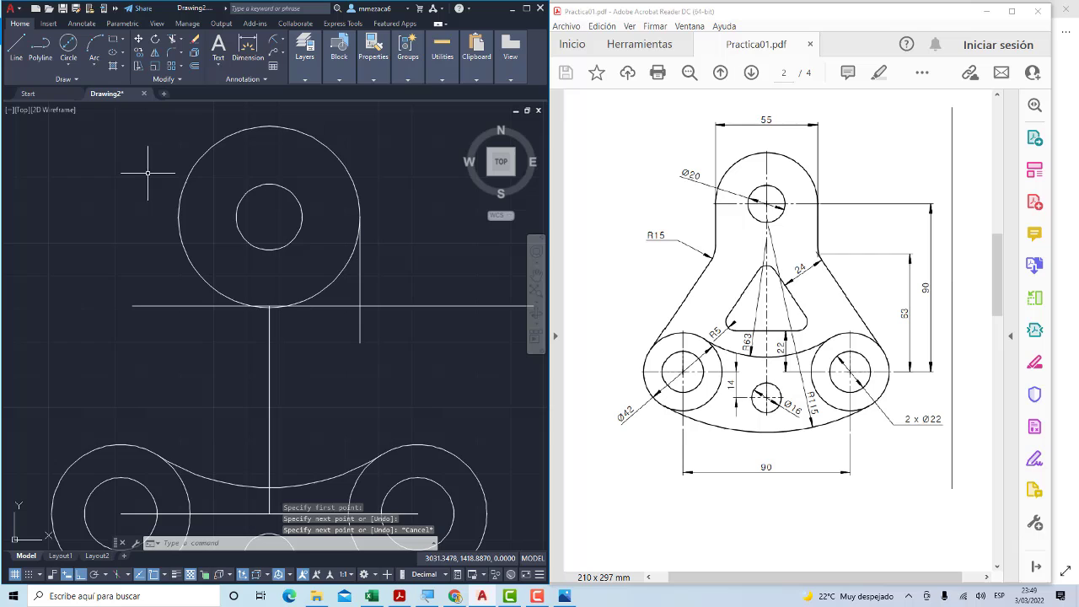
Begin a line at the top circle's left edge, cancel it, and reposition the view
left_click(21, 51)
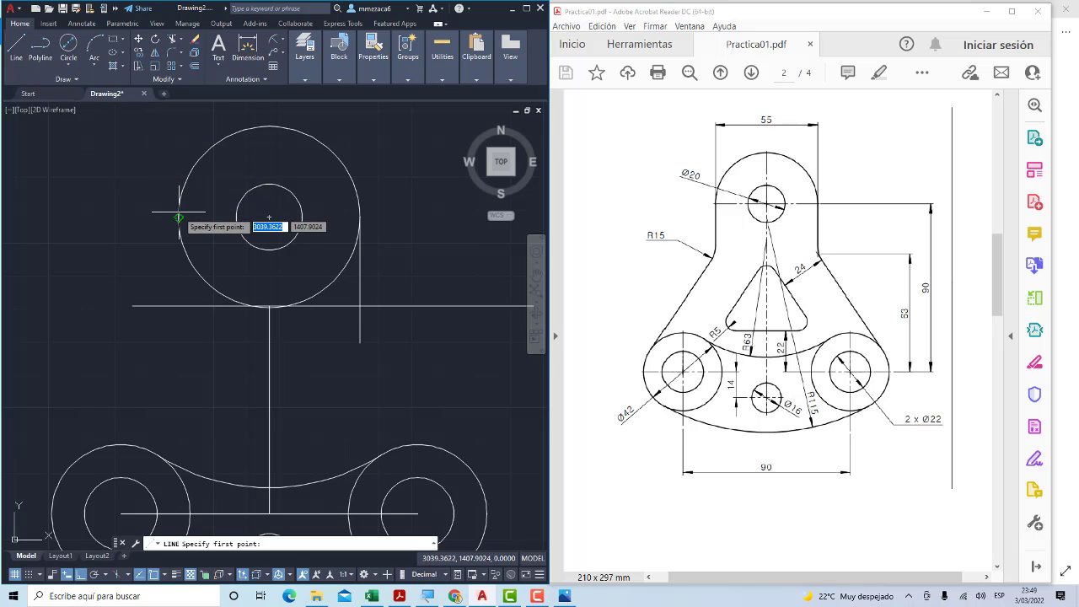
left_click(152, 218)
key("Escape")
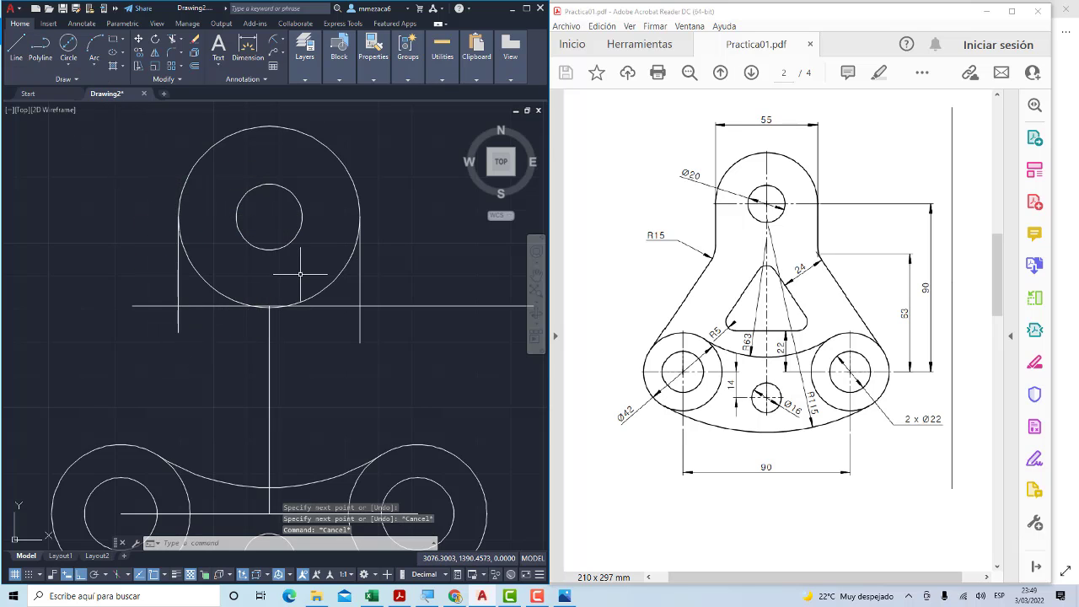
scroll(284, 309, "up", 2)
scroll(284, 309, "down", 2)
mouse_move(284, 304)
middle_mouse_down()
mouse_move(213, 253)
mouse_move(248, 284)
middle_mouse_up()
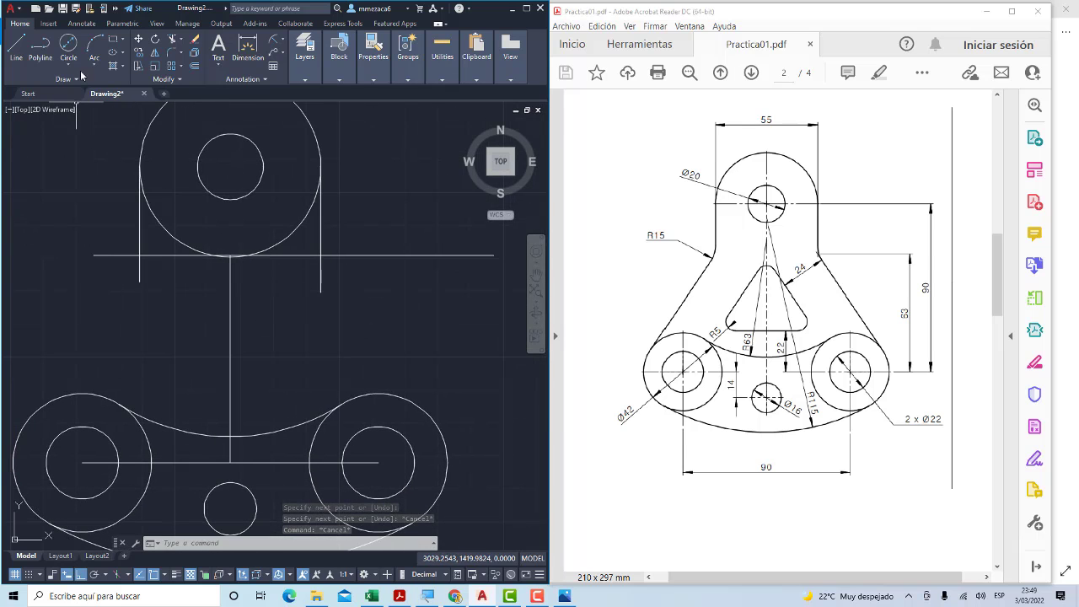
Trim the construction line ends beside the top lug and delete the two leftover horizontal lines
left_click(173, 40)
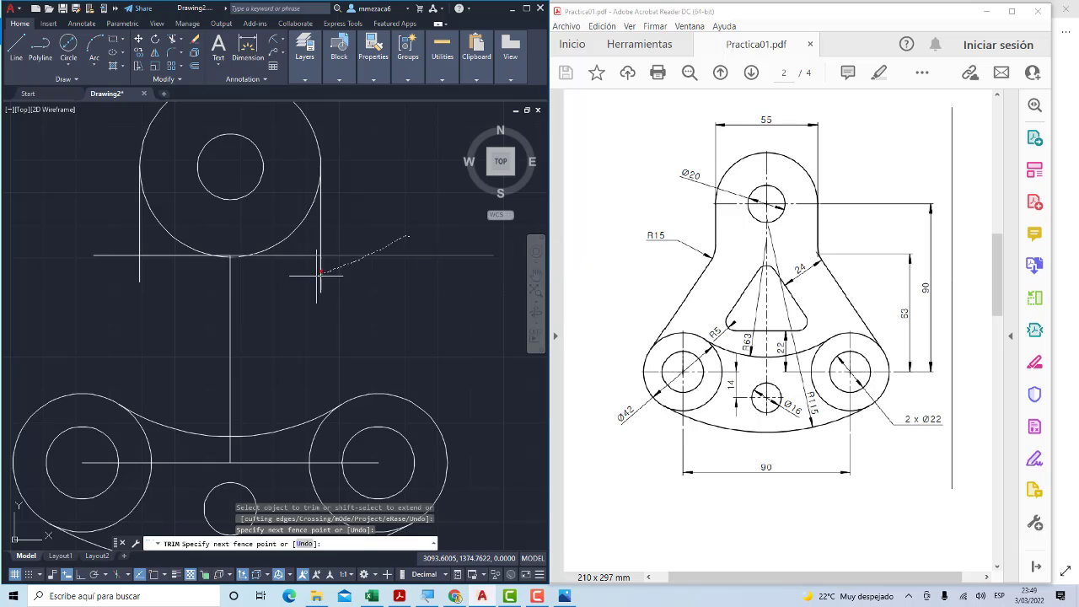
left_click_drag(342, 240, 291, 291)
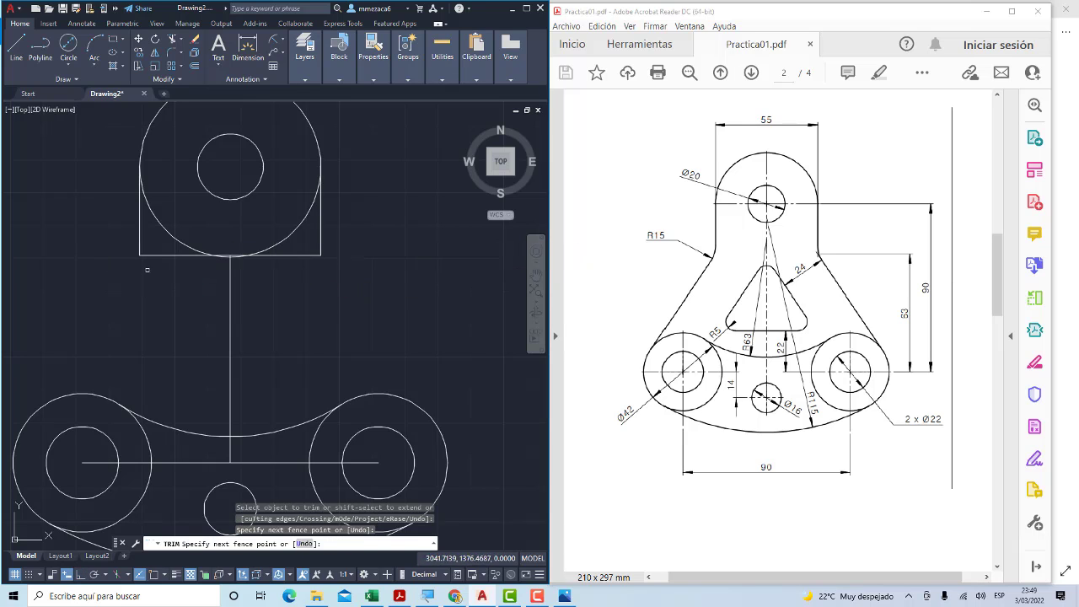
key("Escape")
key("Escape")
scroll(284, 272, "up", 2)
left_click(295, 259)
left_click(284, 227)
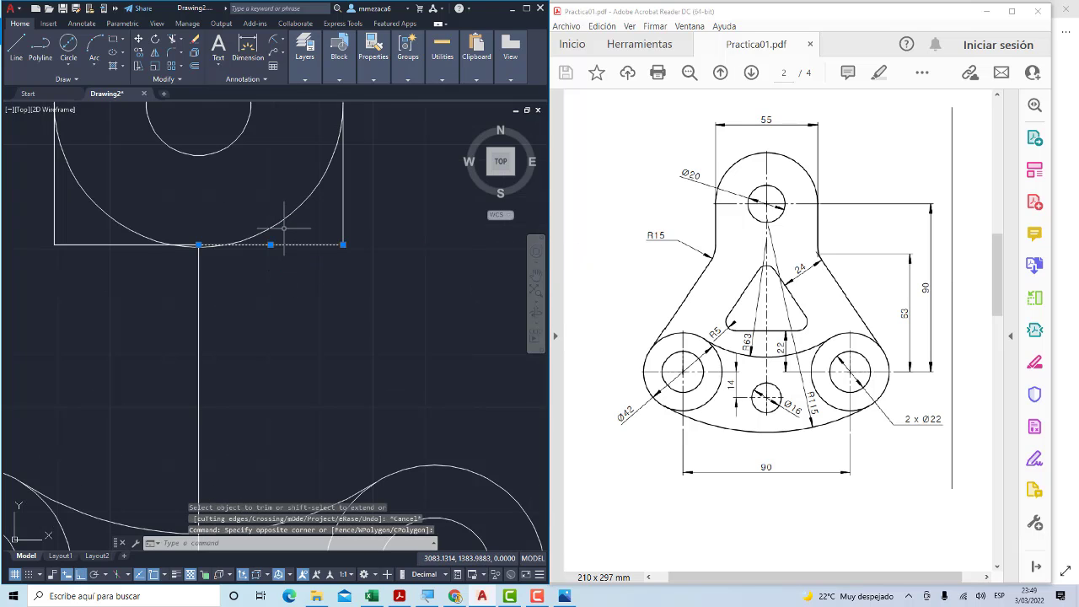
key("Delete")
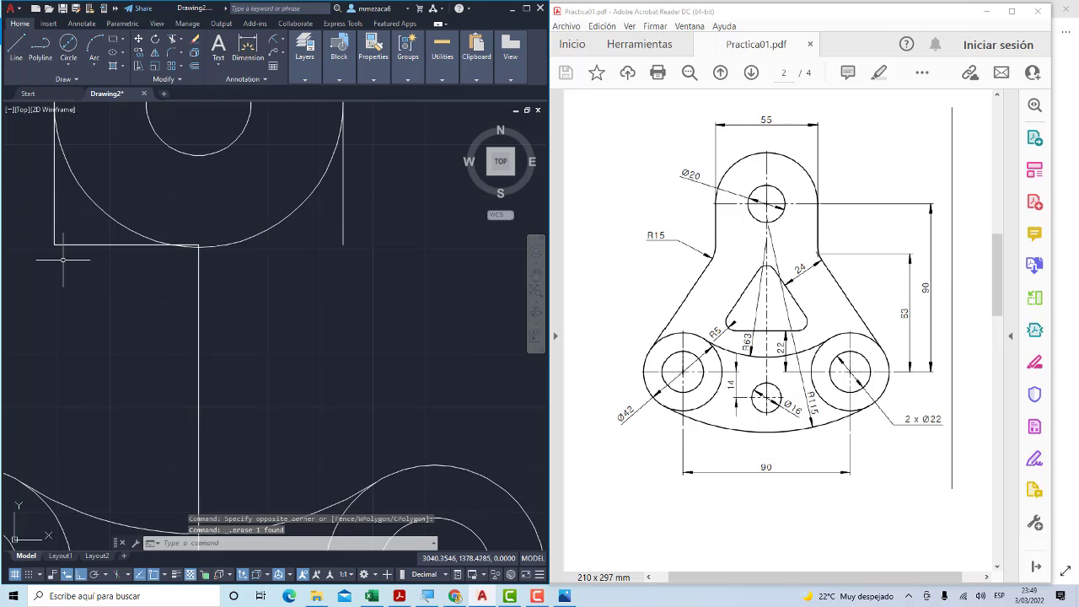
left_click(213, 255)
left_click(53, 229)
key("Delete")
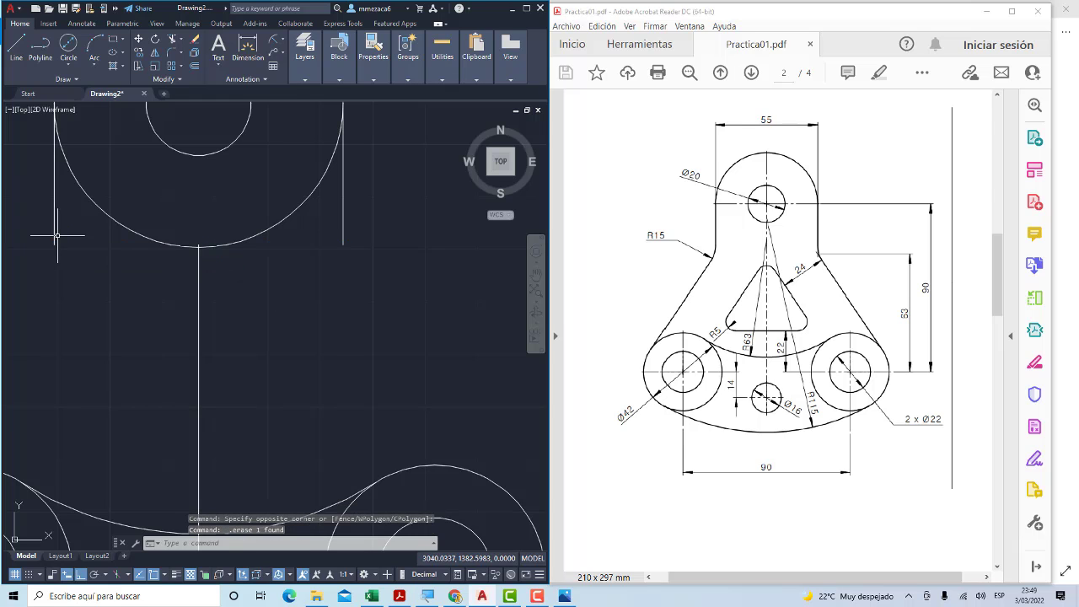
Trim away the top circle's lower arc between the two side lines
scroll(58, 235, "down", 2)
middle_click_drag(168, 236, 194, 258)
scroll(303, 194, "up", 1)
scroll(319, 185, "up", 3)
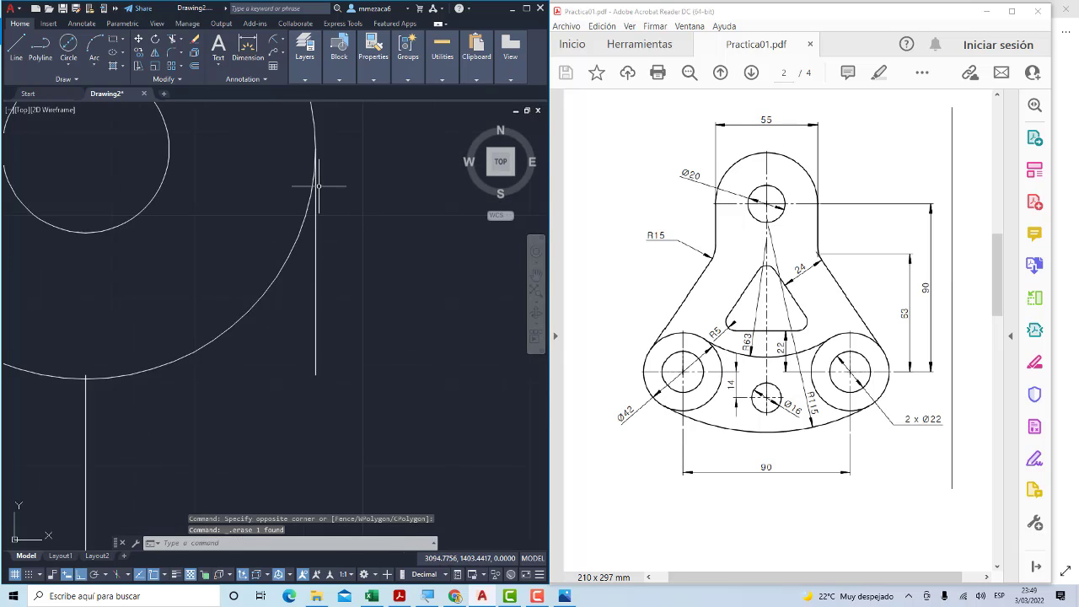
scroll(318, 186, "down", 4)
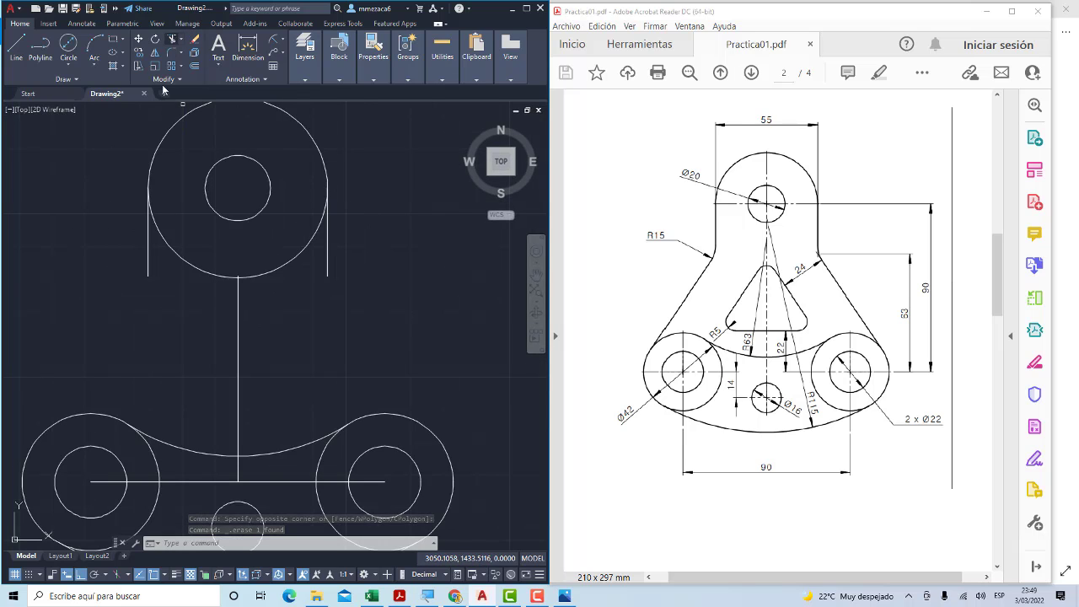
left_click(172, 39)
left_click_drag(184, 201, 244, 282)
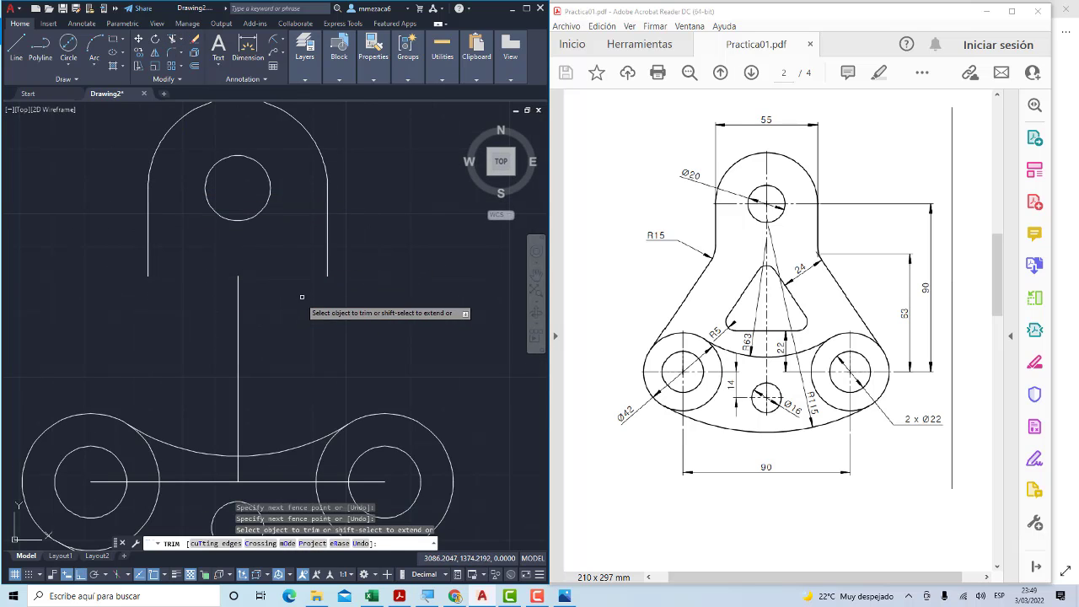
key("Escape")
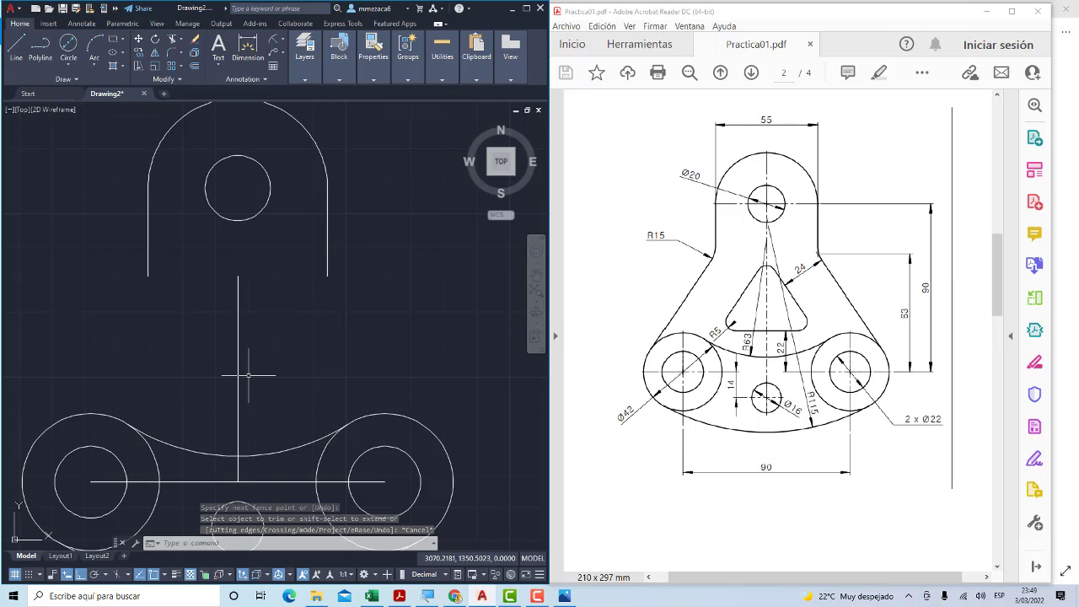
scroll(248, 376, "down", 2)
scroll(257, 353, "up", 4)
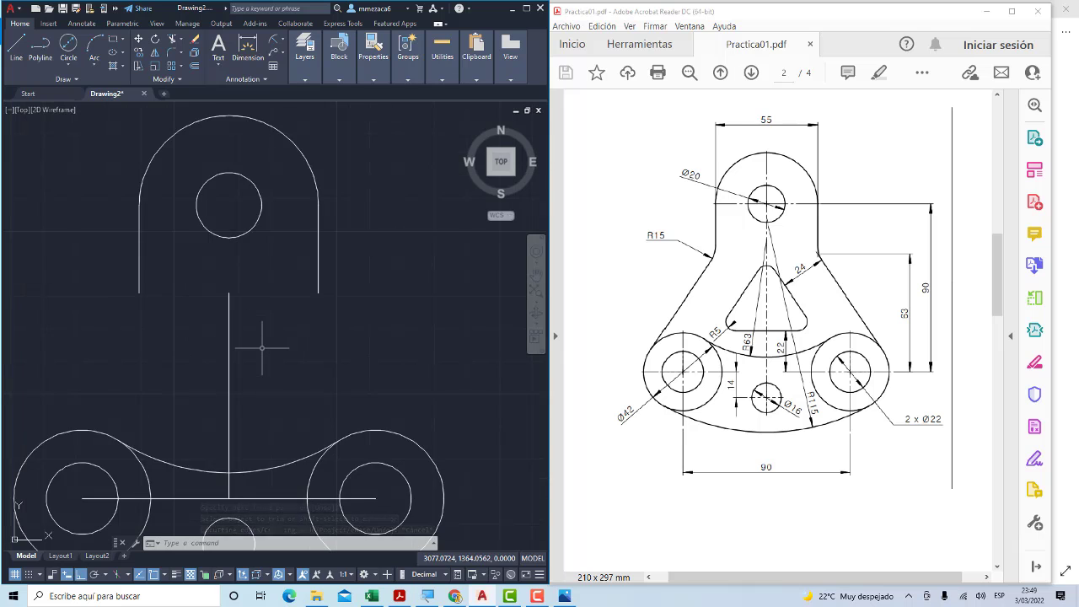
scroll(249, 316, "down", 2)
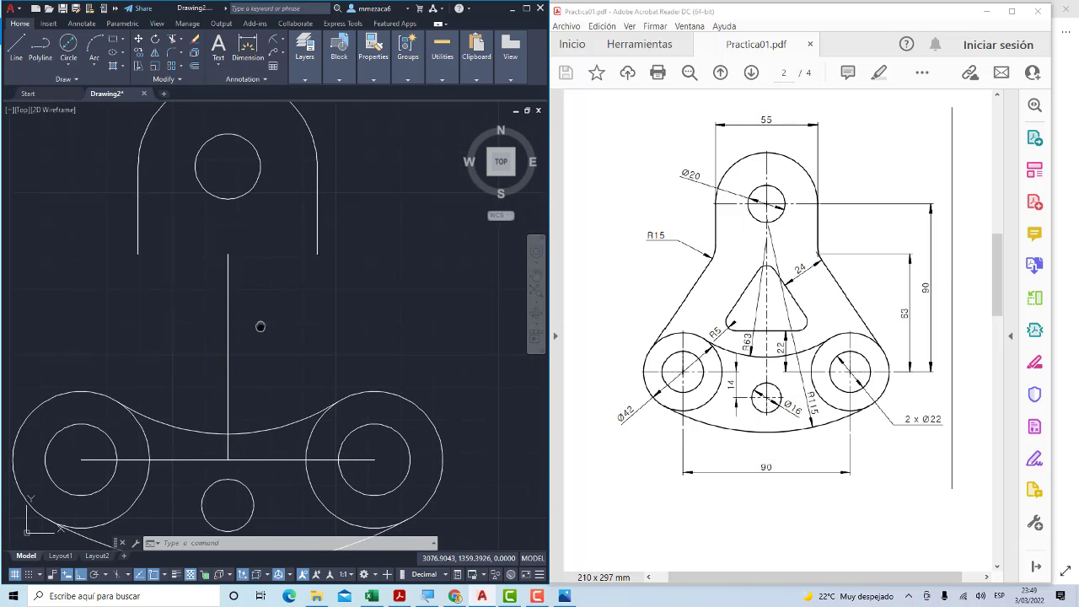
scroll(261, 315, "down", 4)
scroll(261, 319, "up", 2)
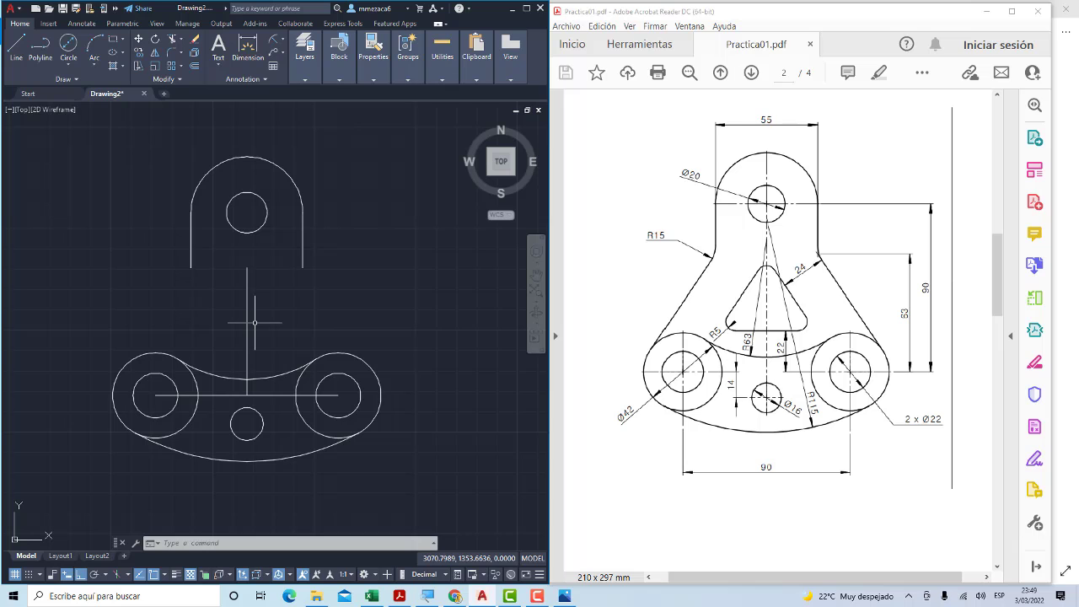
Start a new line at the right side line's end with ortho mode turned off
left_click(20, 55)
scroll(325, 308, "up", 2)
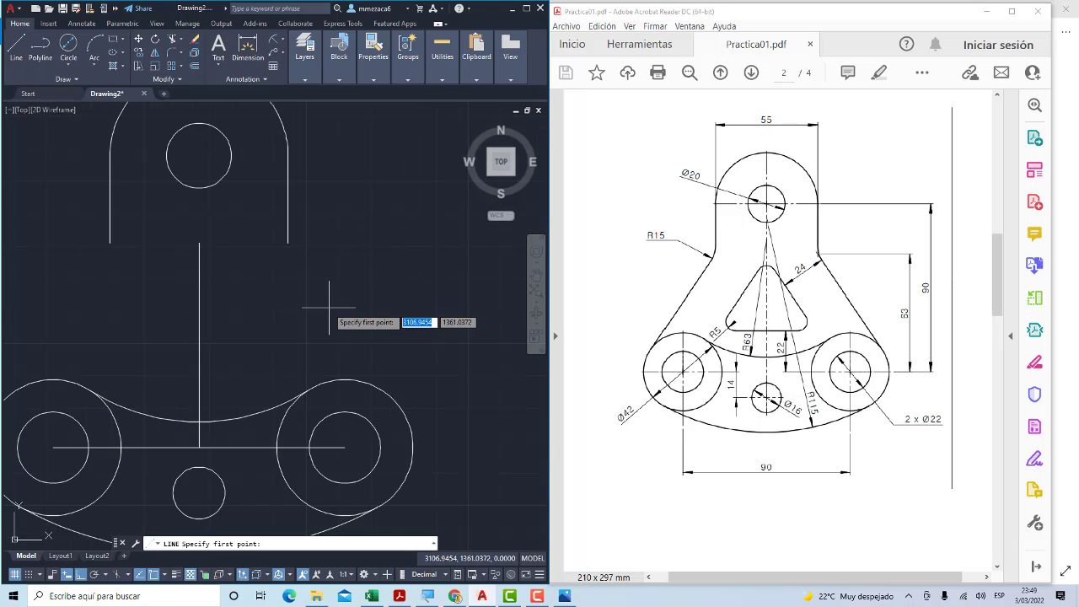
middle_click_drag(325, 308, 318, 282)
left_click(282, 215)
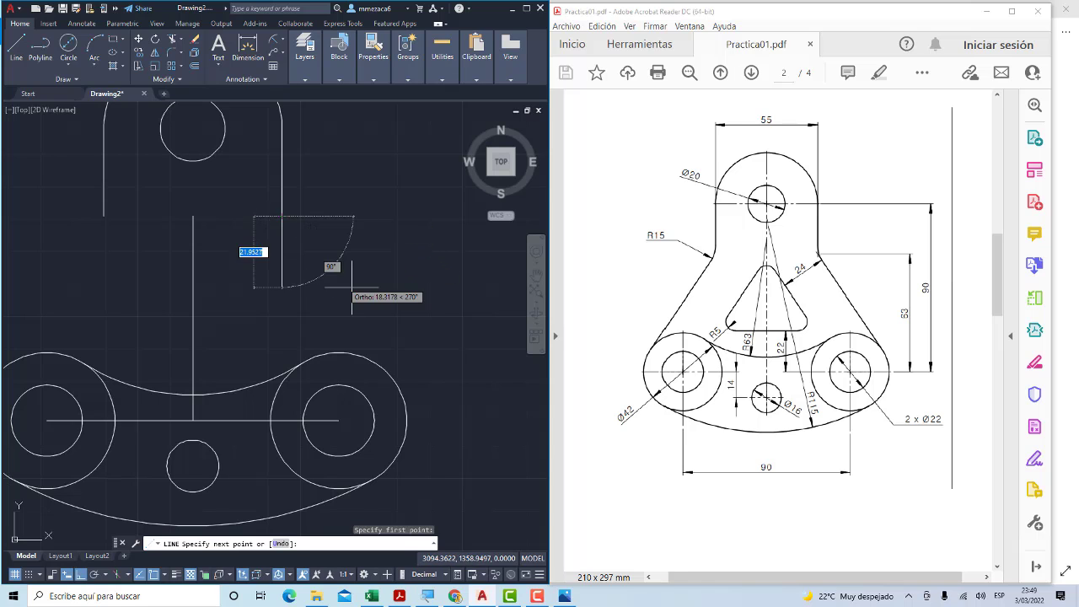
left_click(82, 577)
Finish the right flank line so it ends tangent to the right lower boss
scroll(378, 362, "down", 2)
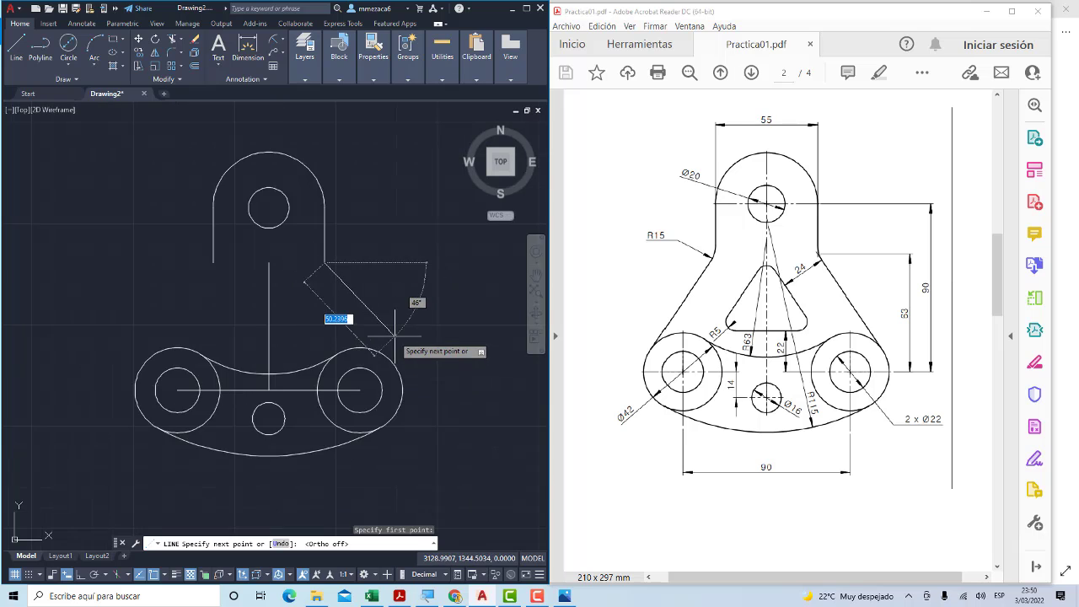
middle_click_drag(414, 306, 367, 324)
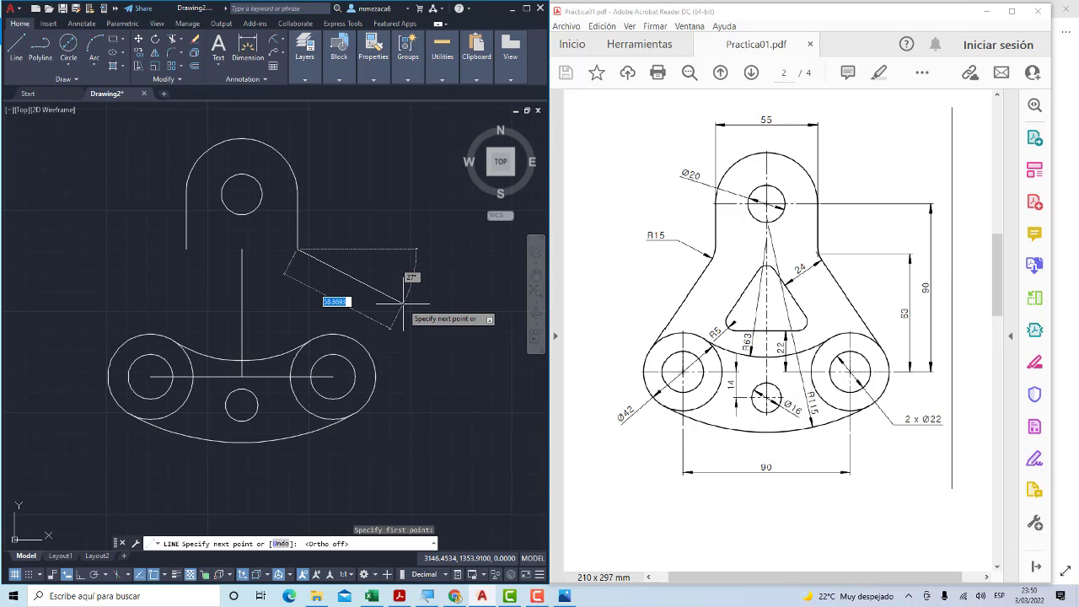
key("F8")
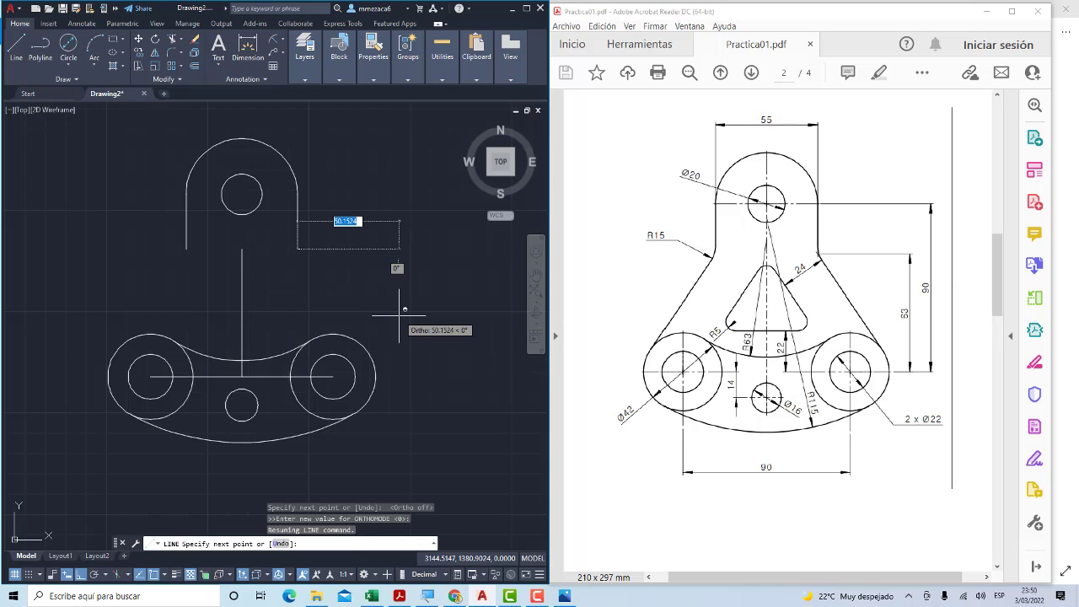
right_click(399, 315, "shift")
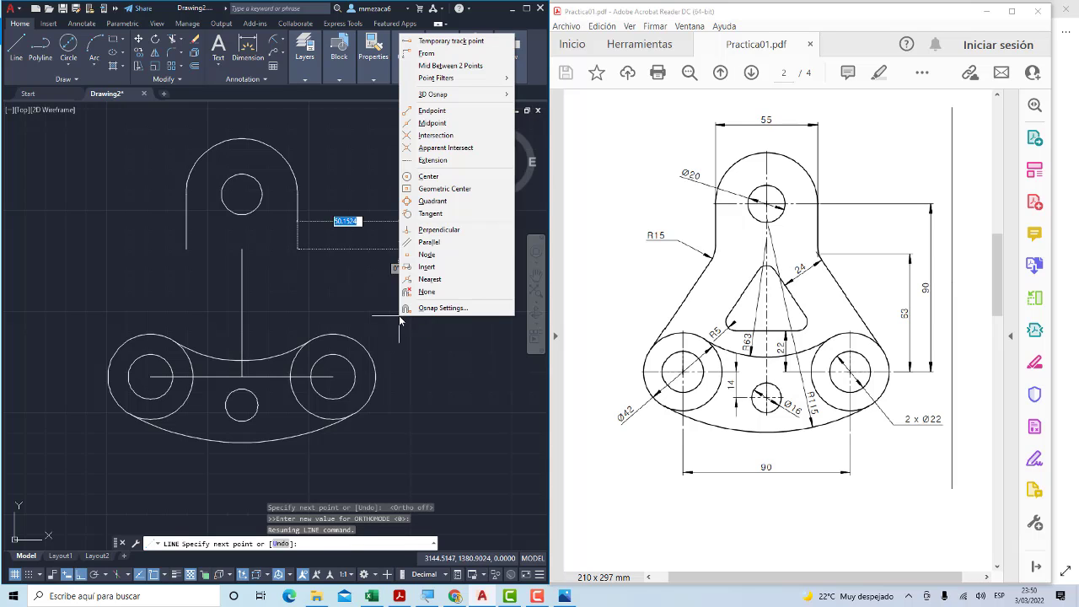
left_click(430, 213)
left_click(364, 361)
key("Escape")
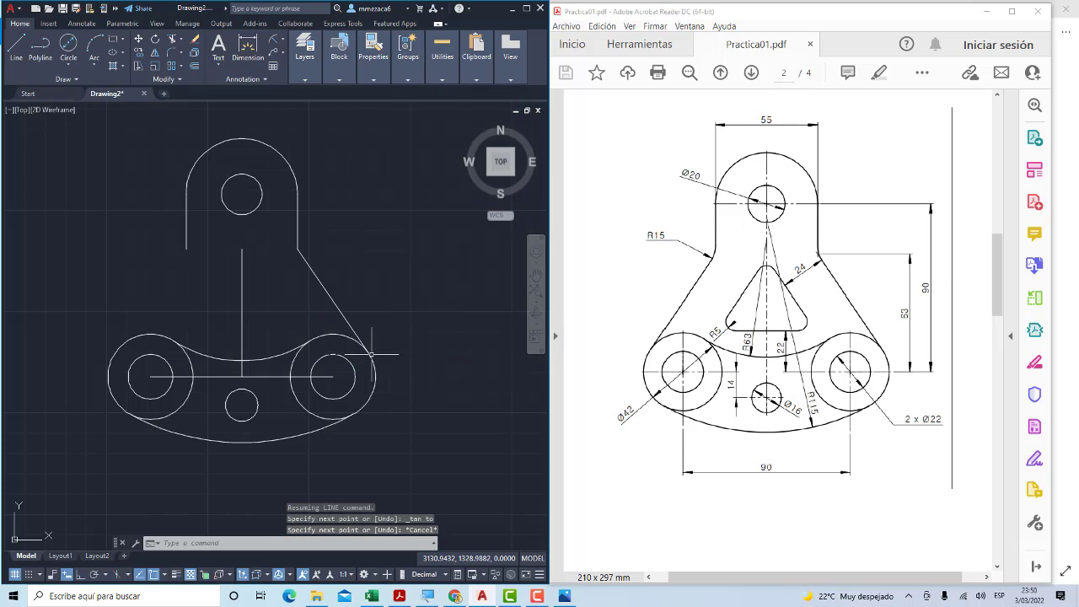
Draw a left flank line from the left side line's end, tangent to the left boss
scroll(365, 337, "up", 1)
scroll(371, 327, "down", 1)
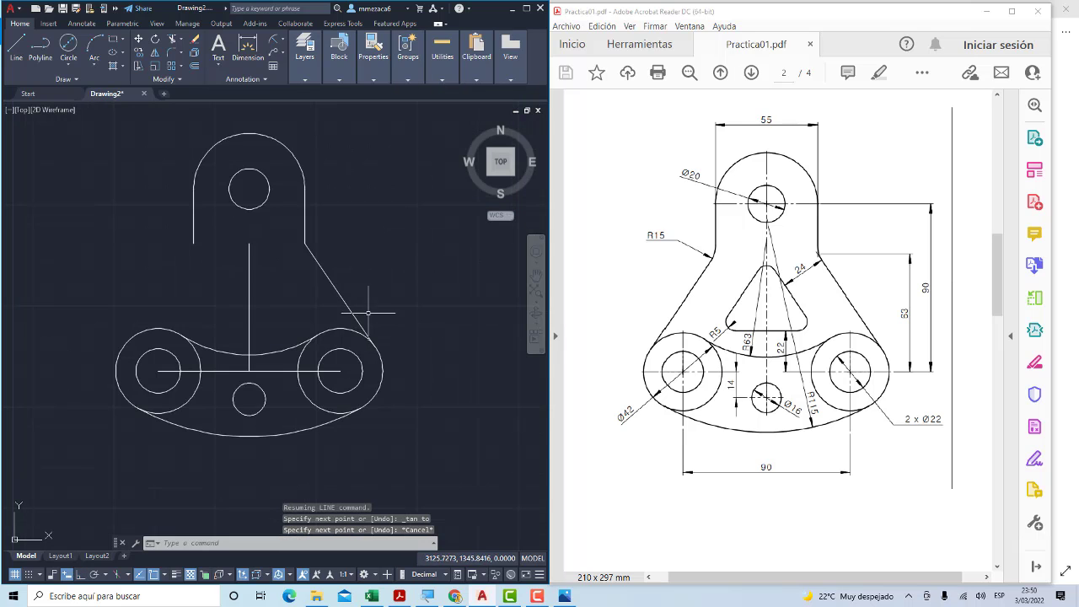
middle_click_drag(360, 317, 413, 310)
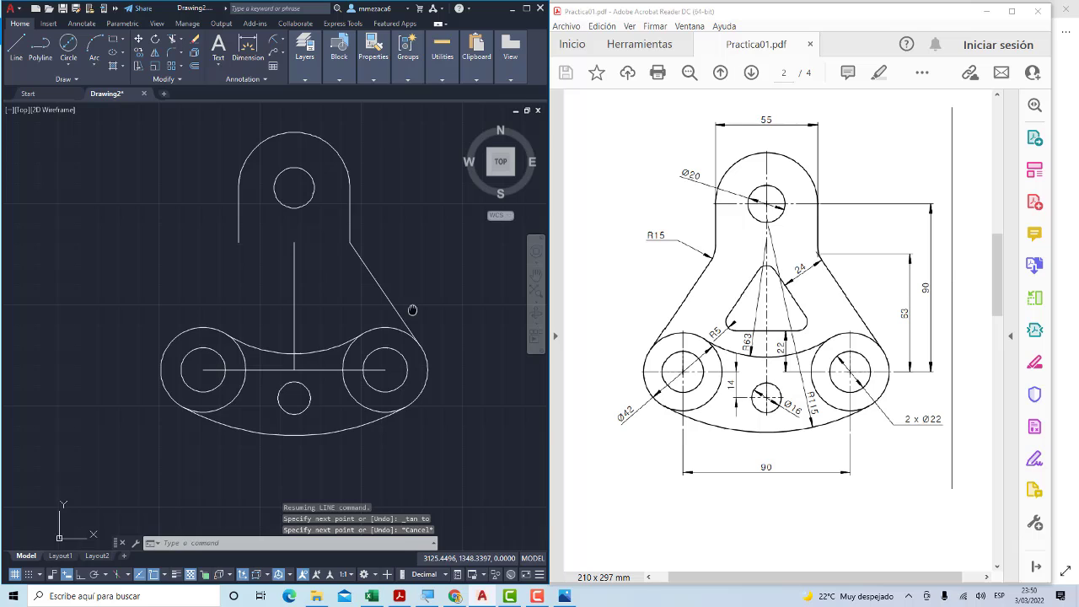
left_click(22, 61)
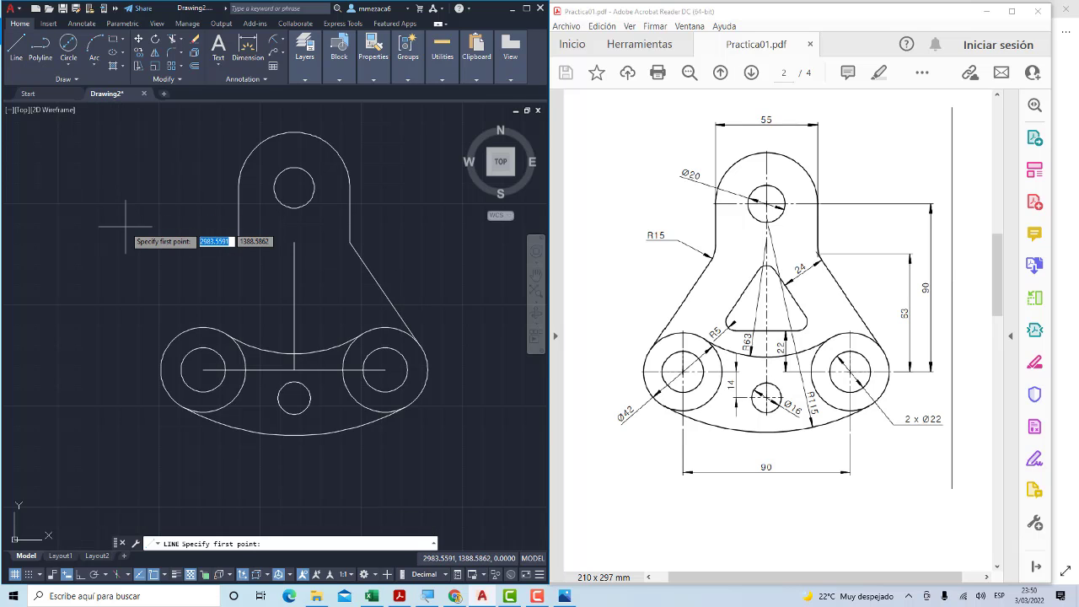
right_click(126, 225, "shift")
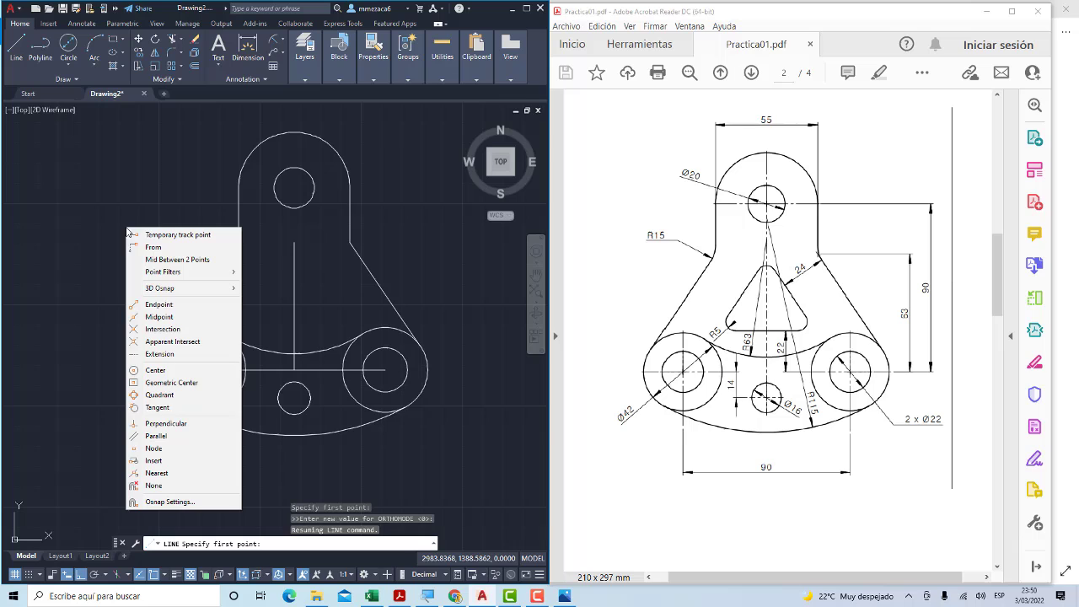
left_click(168, 408)
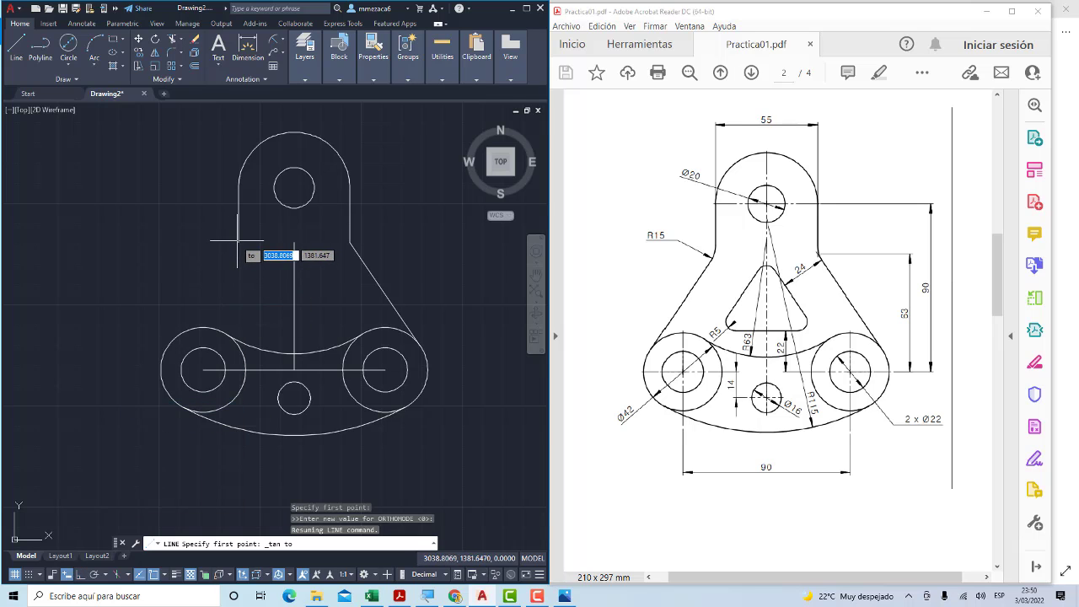
left_click(221, 243)
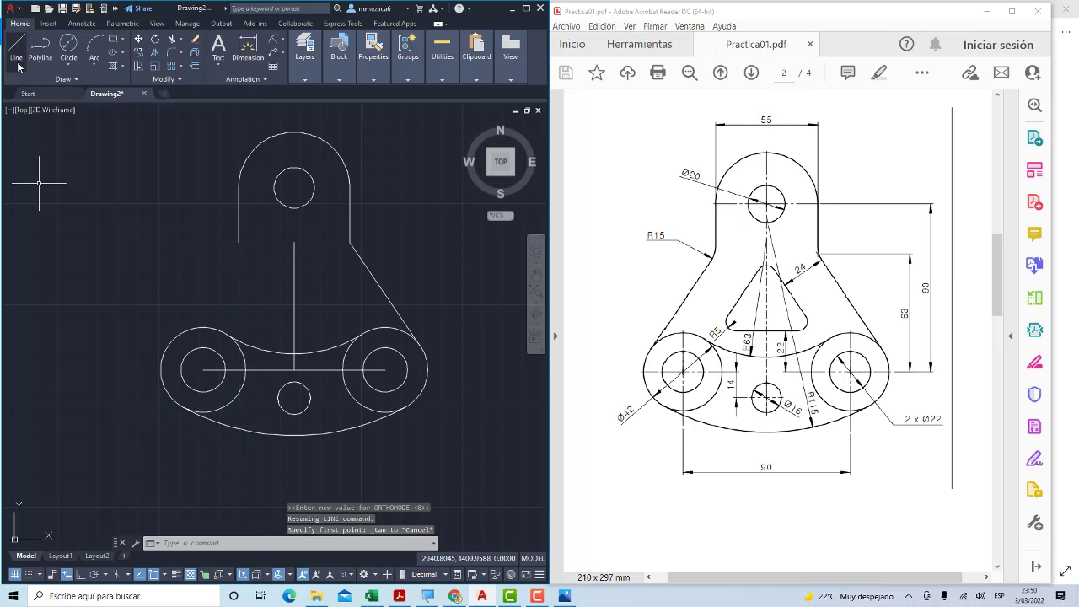
left_click(238, 242)
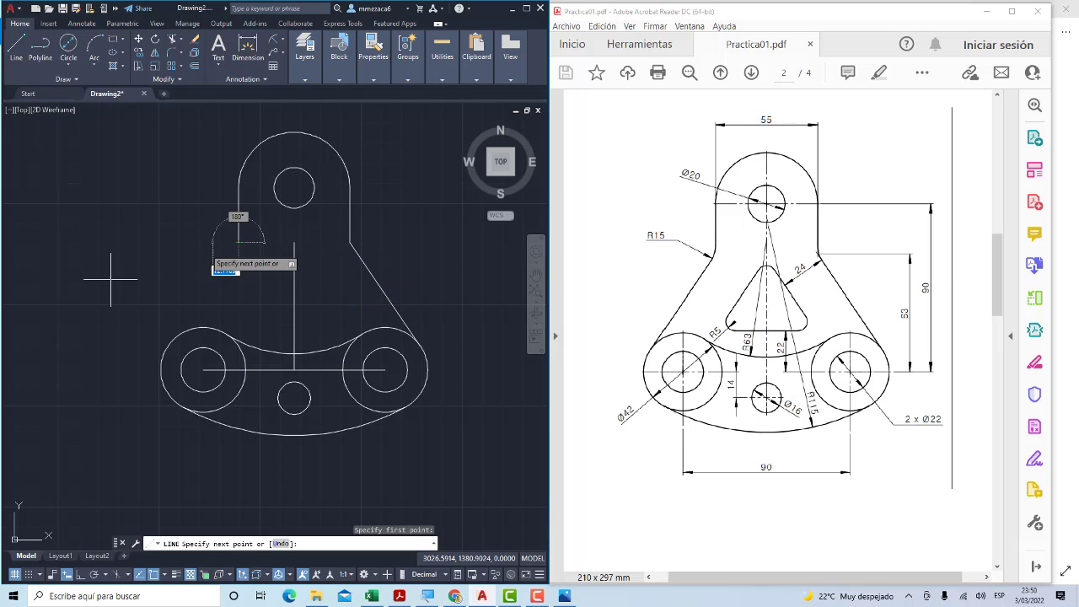
right_click(122, 317, "shift")
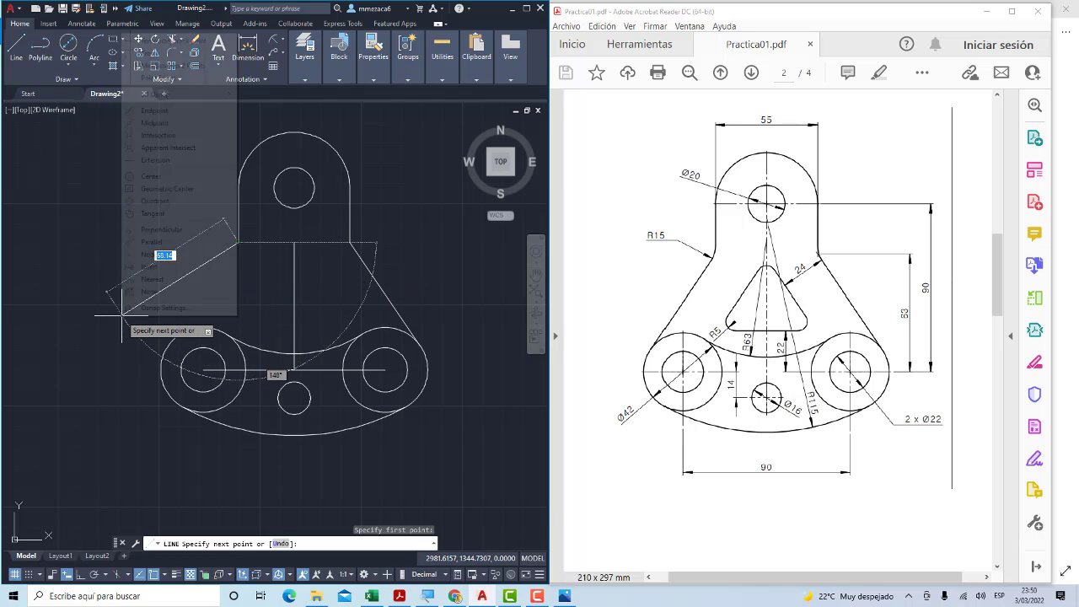
left_click(153, 213)
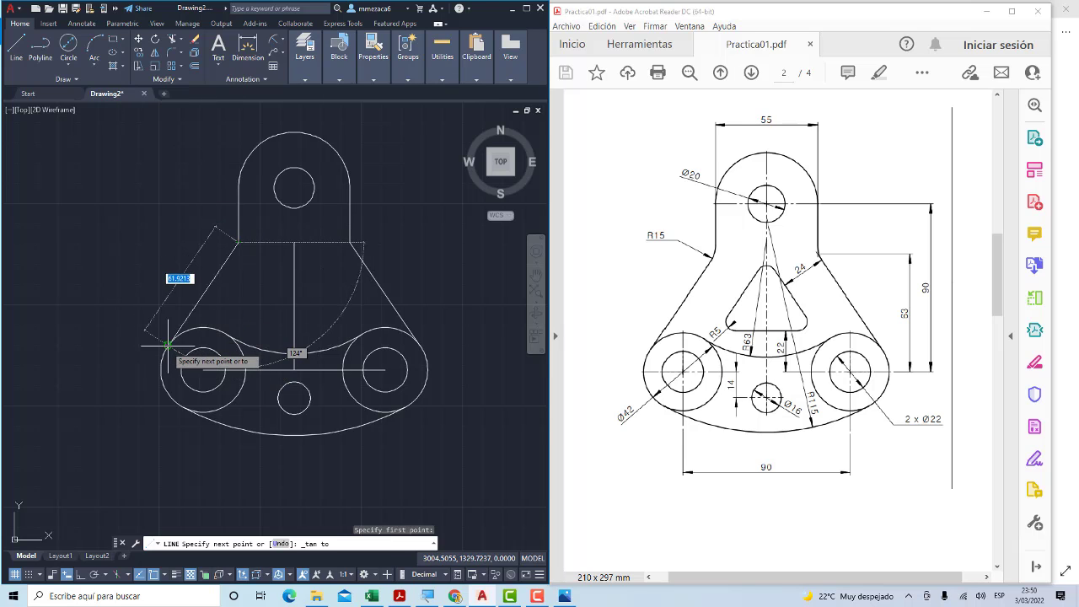
key("Escape")
Erase the incorrect left slanted edge line
scroll(279, 284, "up", 1)
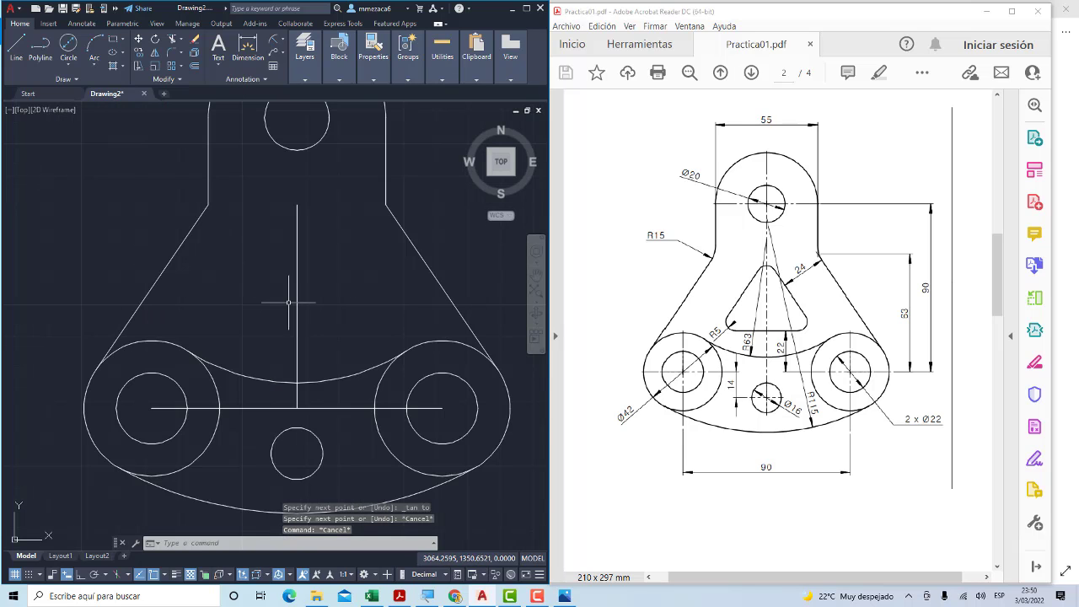
scroll(263, 283, "up", 1)
middle_click_drag(263, 284, 226, 277)
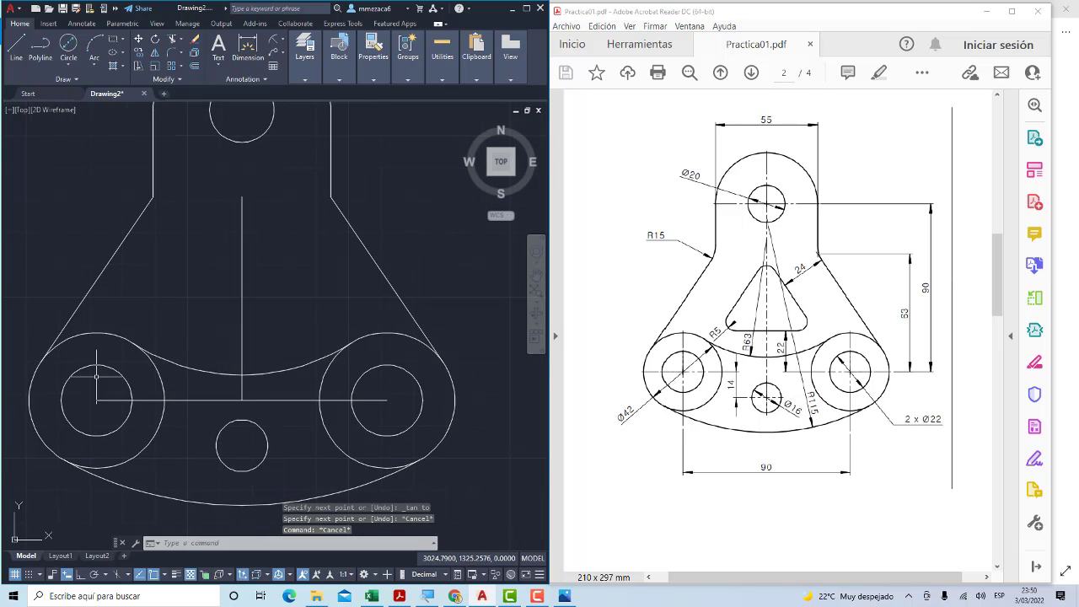
scroll(82, 339, "down", 1)
scroll(168, 313, "down", 1)
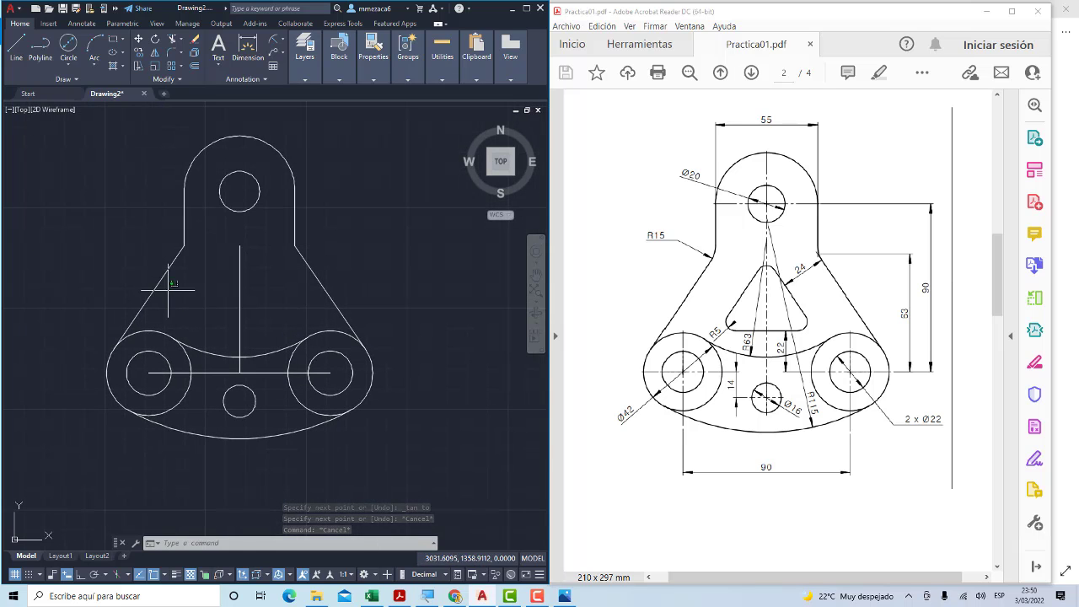
left_click(159, 284)
left_click(122, 266)
key("Delete")
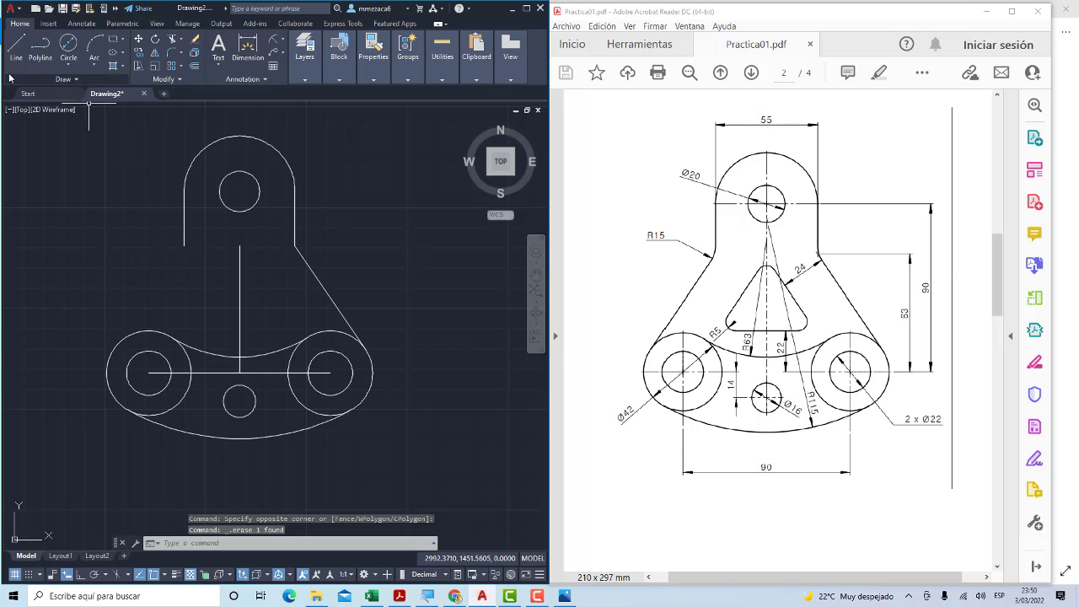
Draw a line from the bottom of the top boss's left vertical edge, tangent to the lower-left circle
left_click(15, 65)
left_click(183, 246)
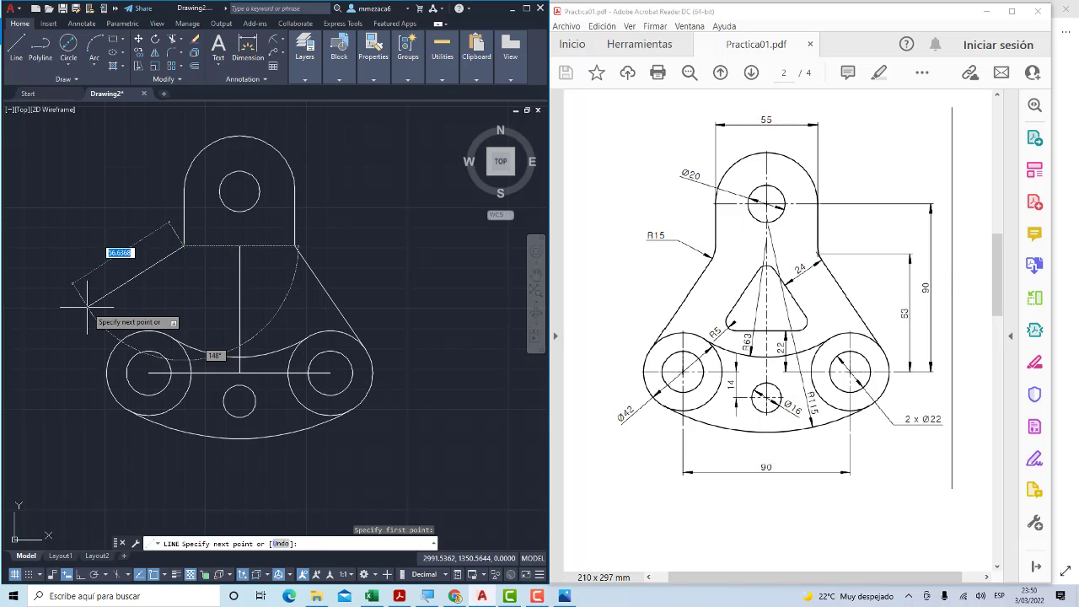
right_click(87, 309, "shift")
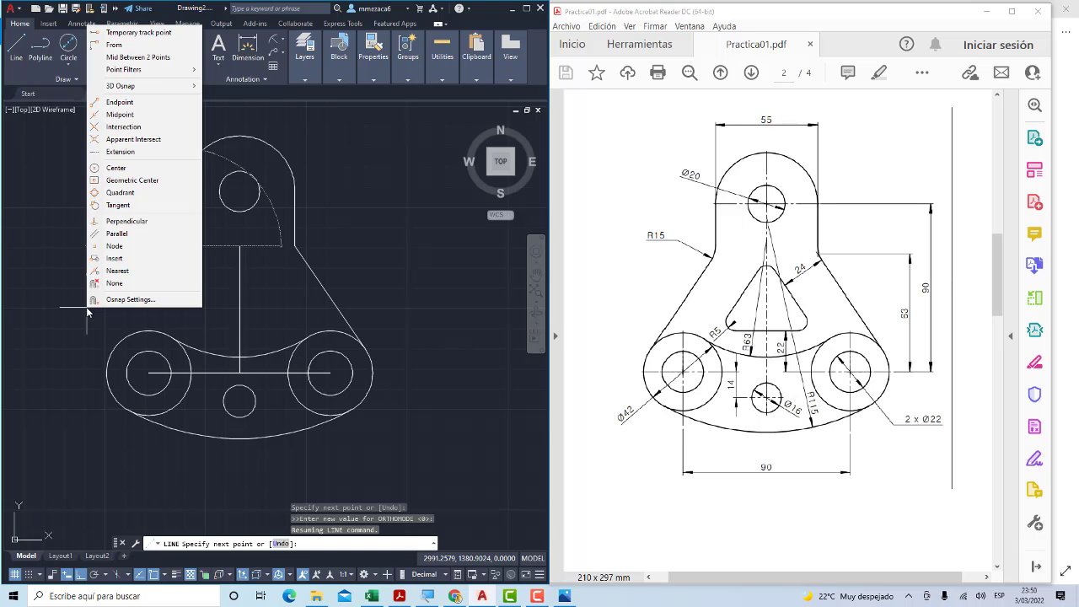
left_click(134, 206)
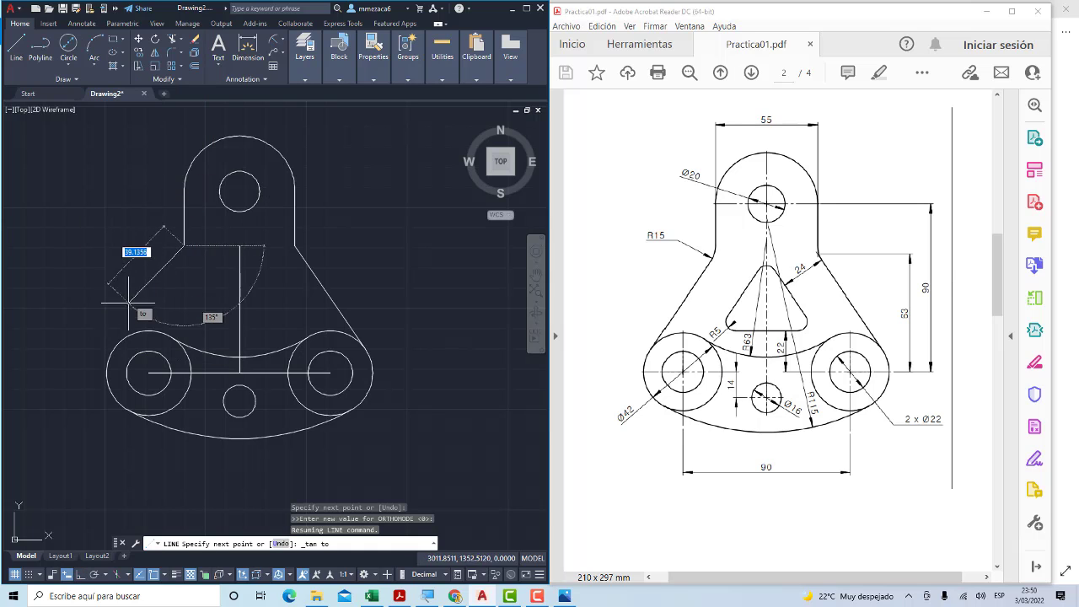
left_click(118, 345)
key("Escape")
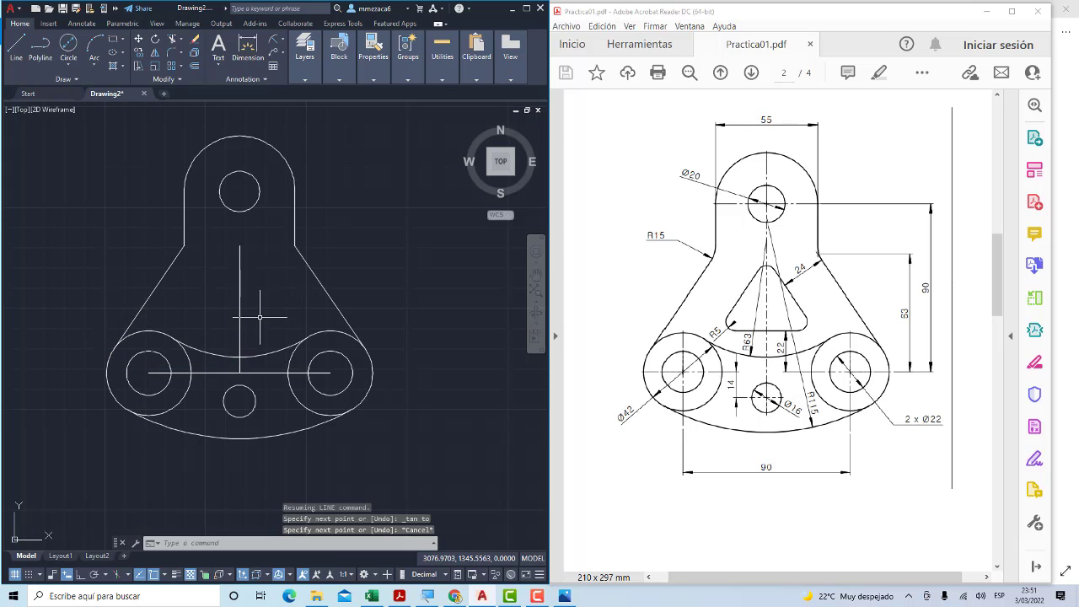
scroll(270, 287, "up", 2)
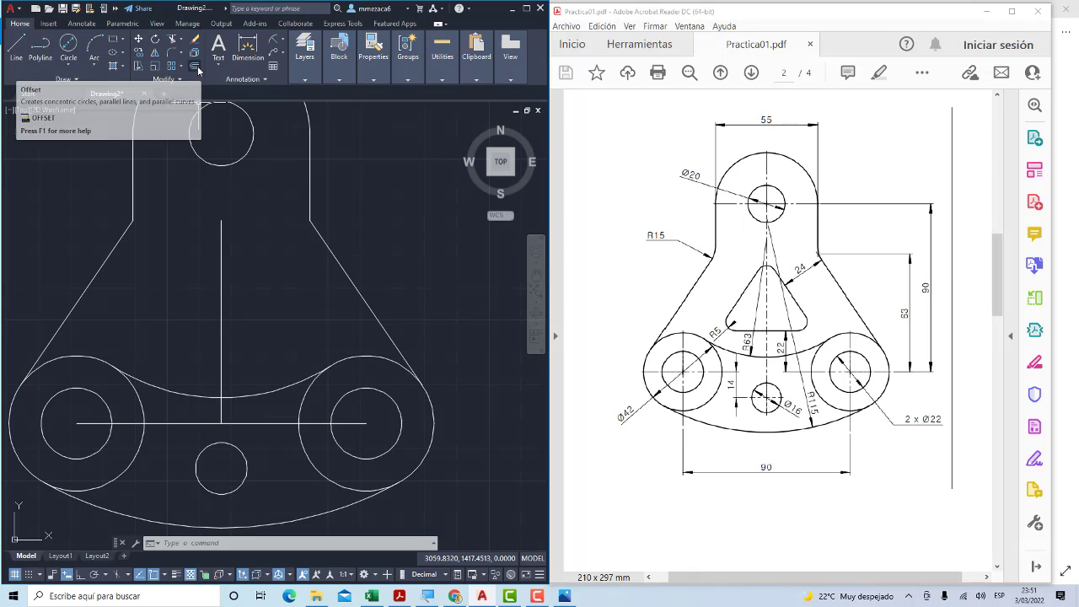
Offset the horizontal centre line 22 units upward
left_click(197, 67)
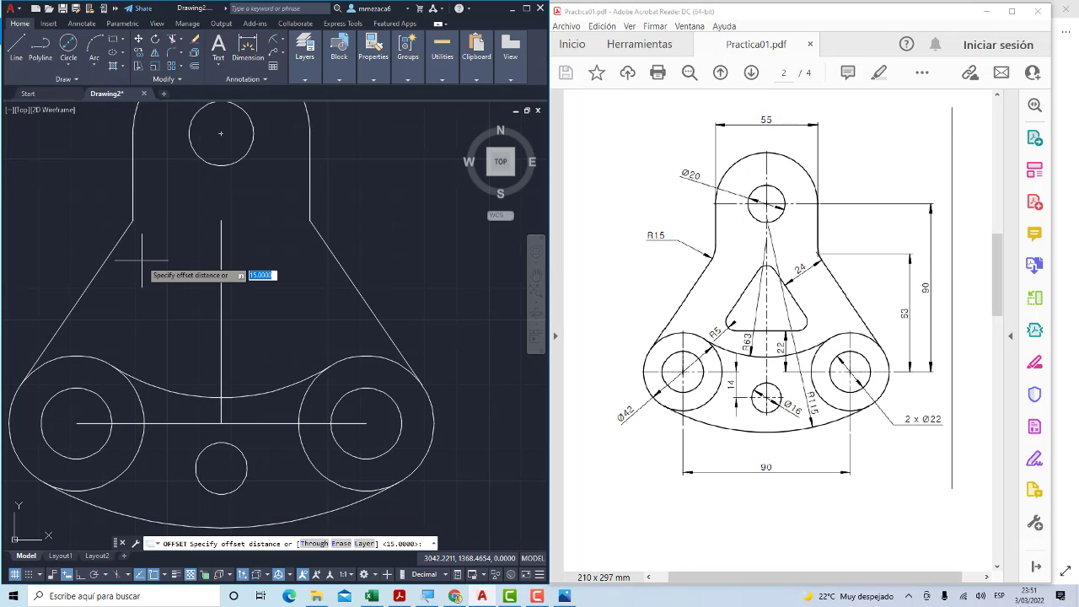
type("22")
key("Return")
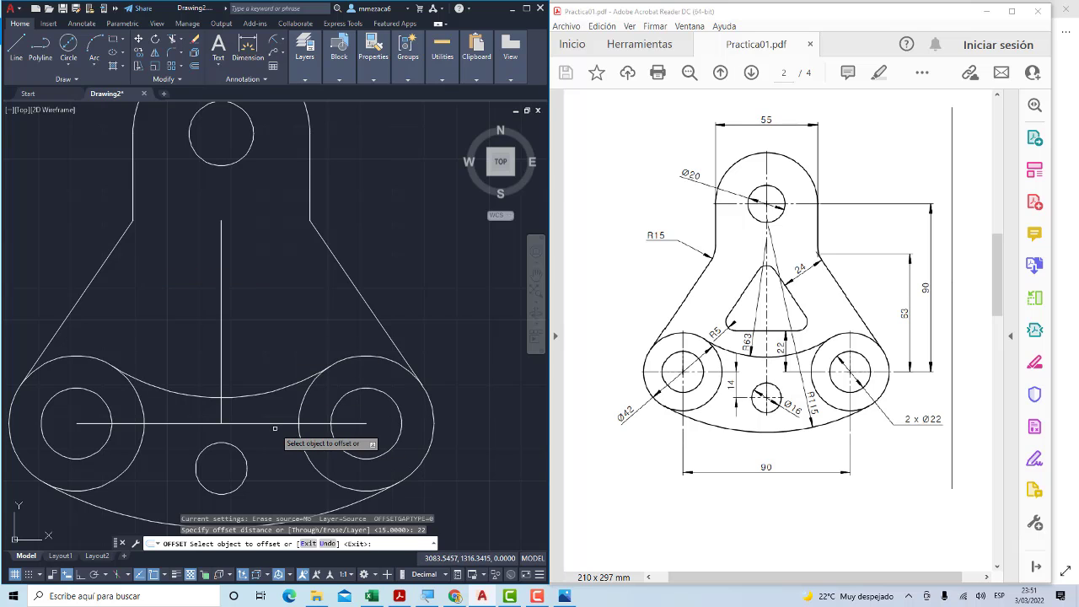
left_click(273, 423)
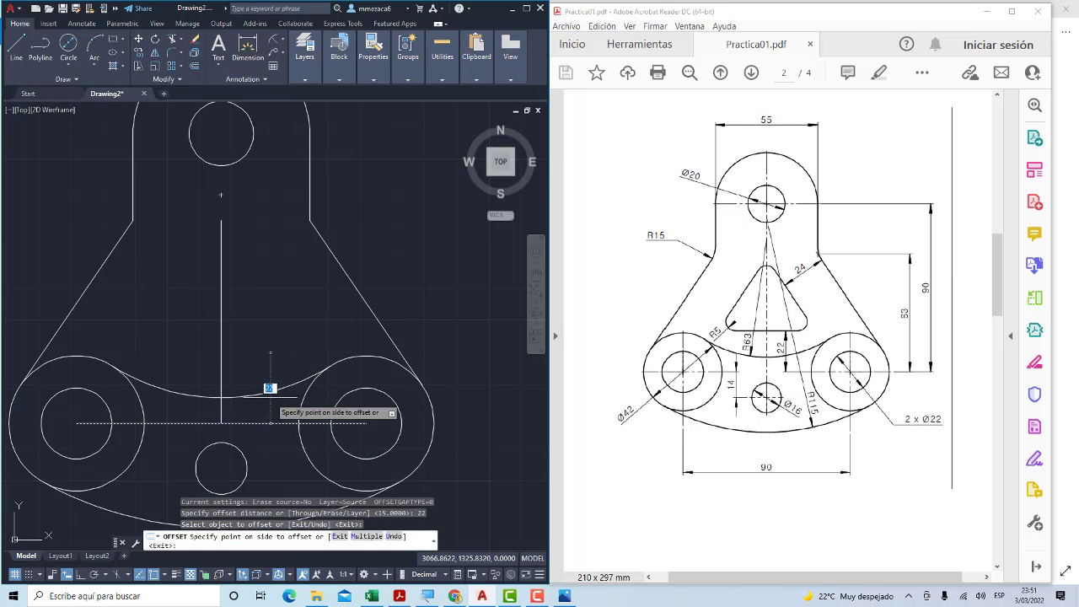
left_click(265, 331)
key("Escape")
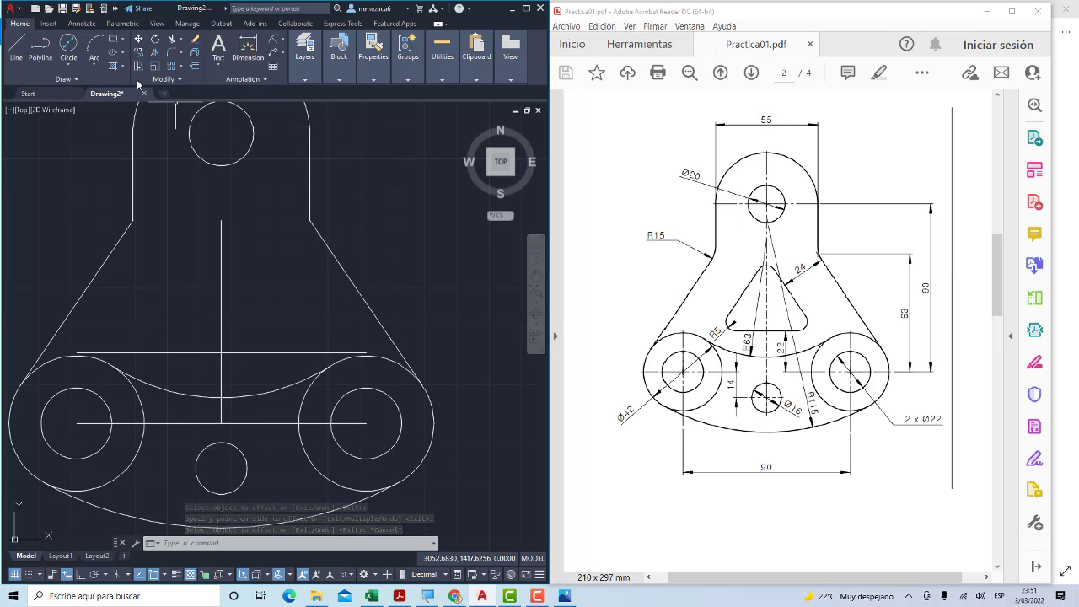
Offset the right and left slanted edges 24 units inward
left_click(195, 66)
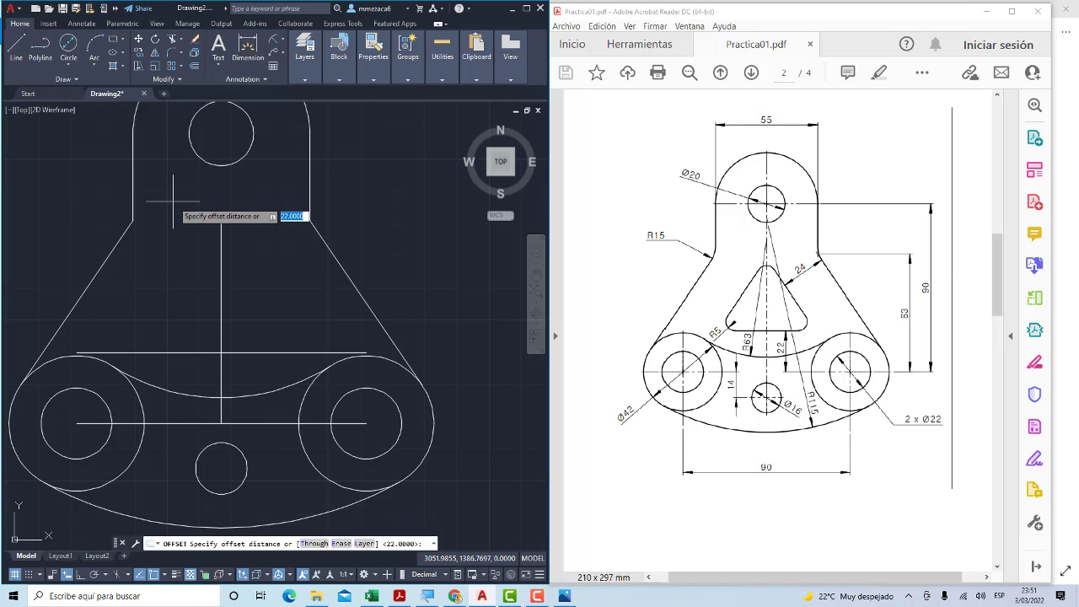
type("24")
key("Return")
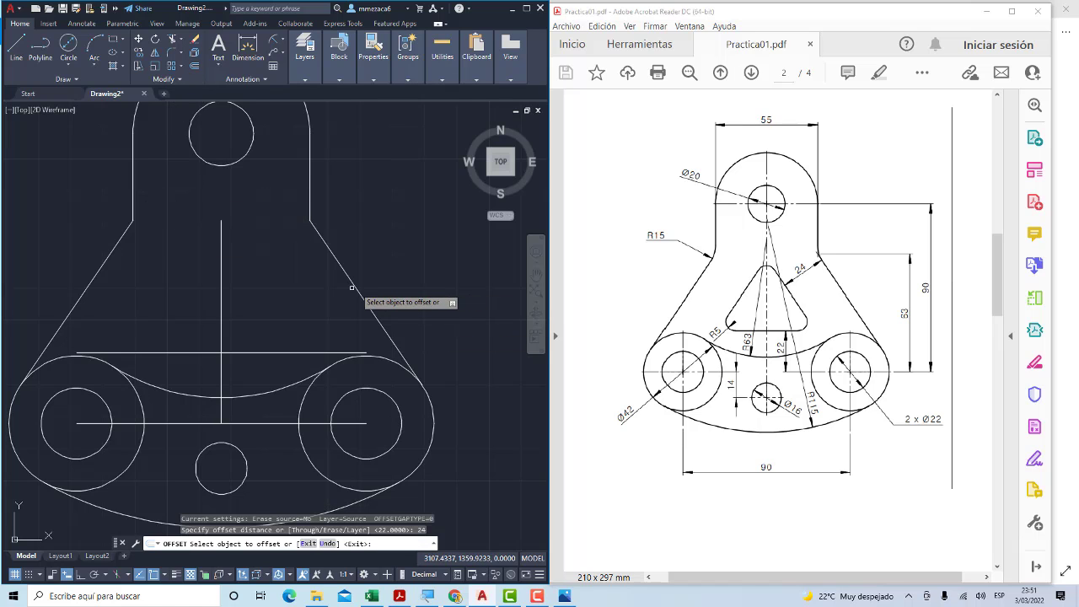
left_click(351, 288)
left_click(282, 302)
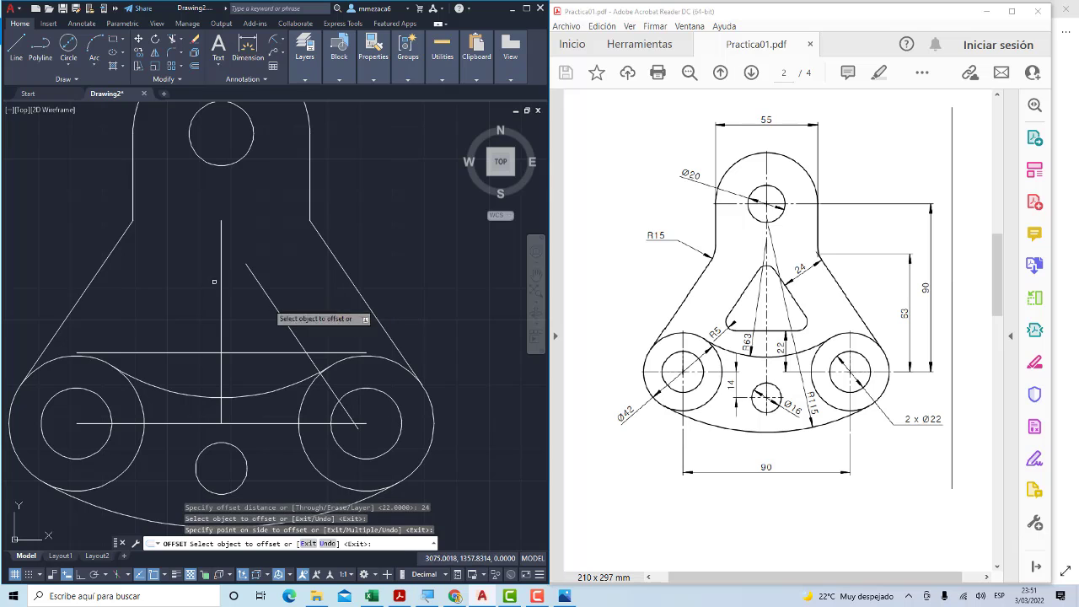
left_click(102, 270)
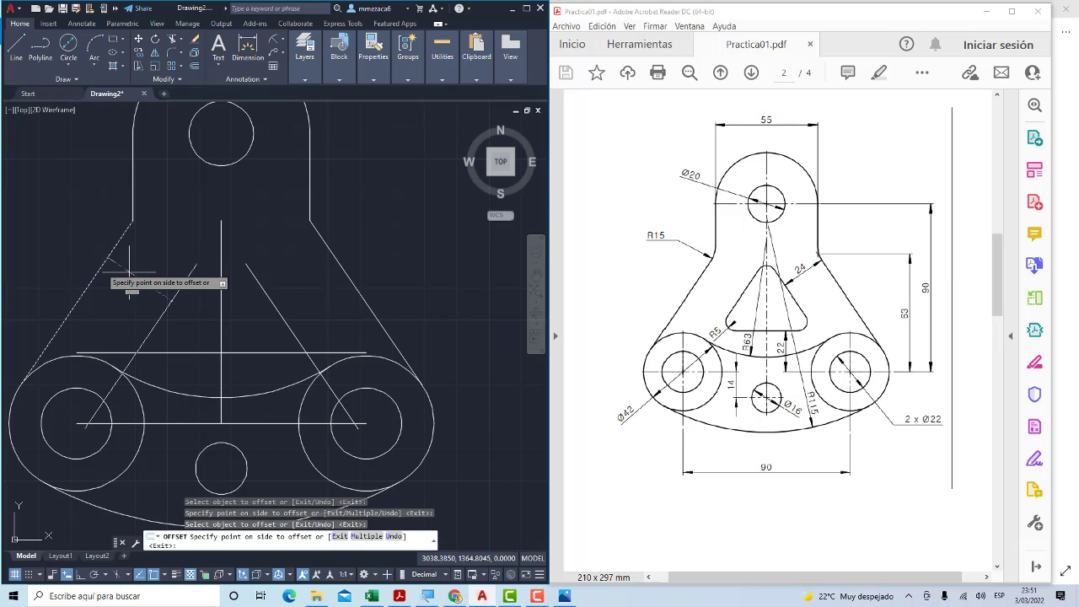
left_click(230, 282)
key("Escape")
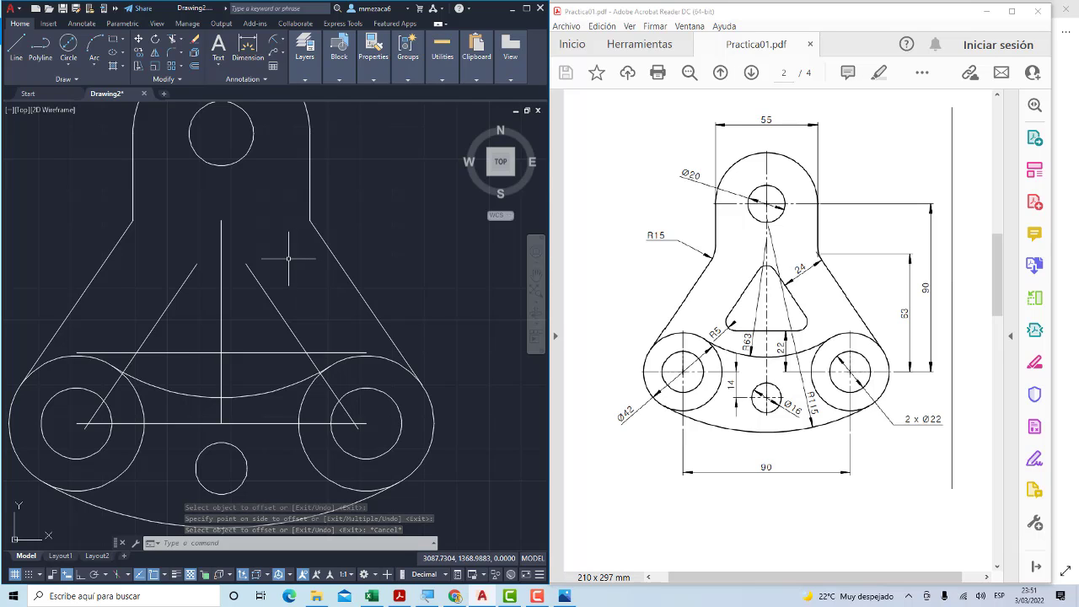
scroll(245, 278, "down", 1)
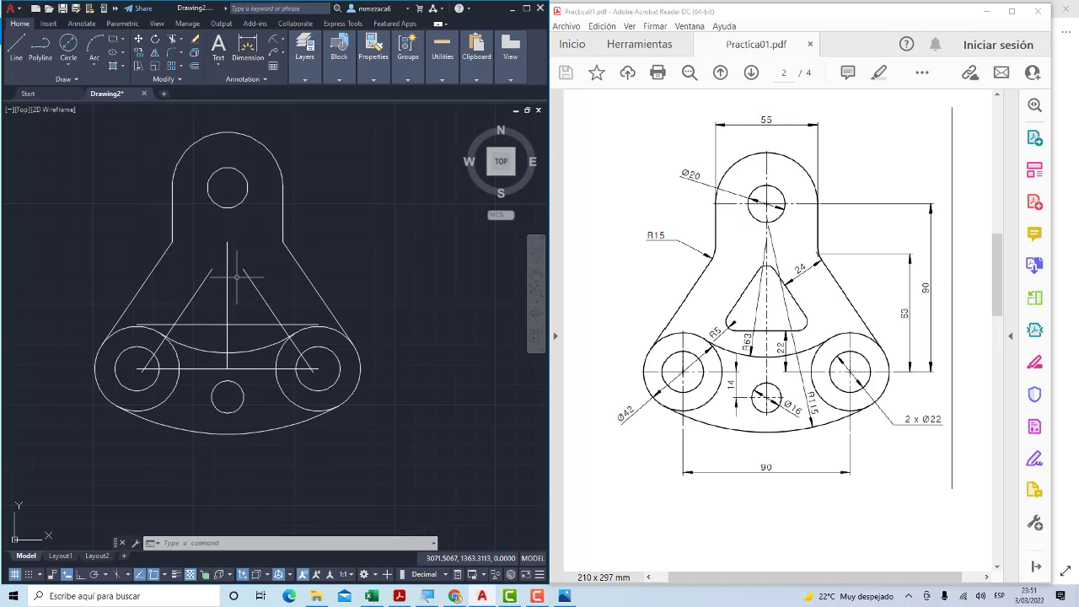
scroll(237, 320, "up", 2)
scroll(238, 320, "up", 1)
scroll(238, 320, "down", 1)
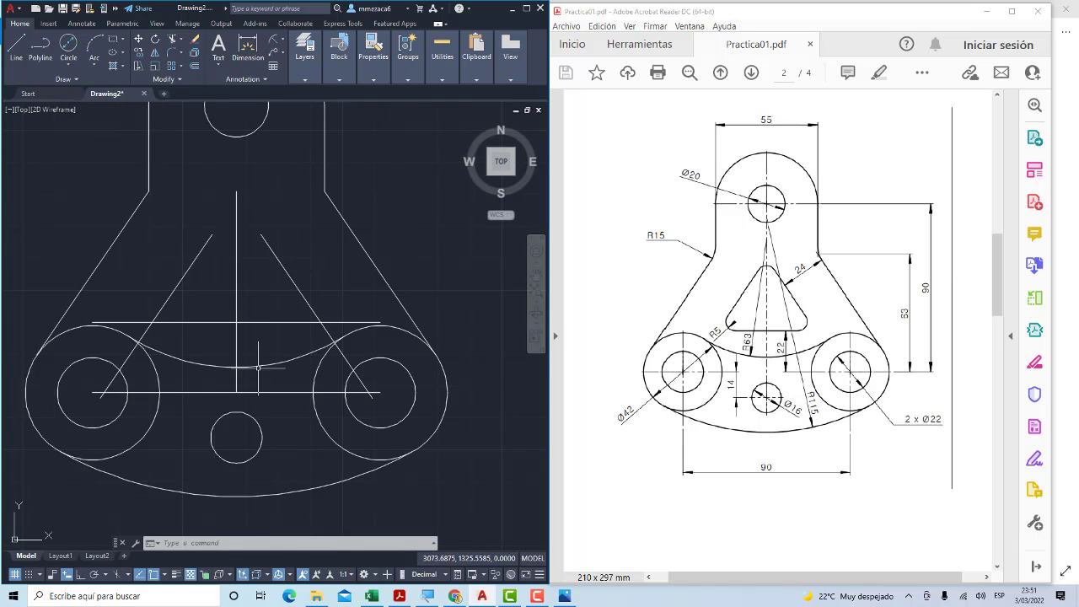
scroll(237, 229, "up", 2)
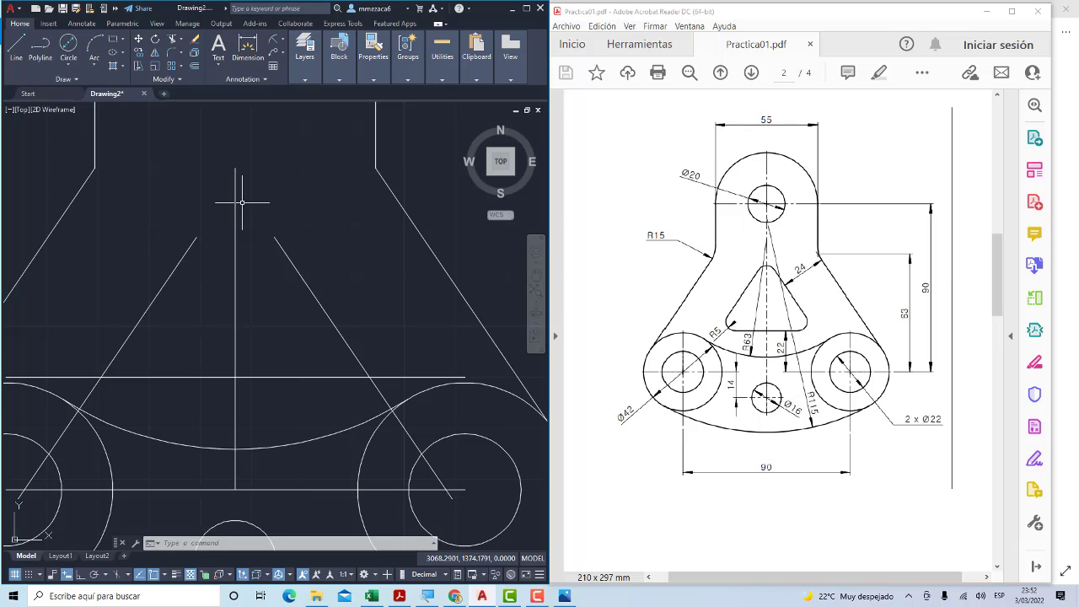
scroll(262, 244, "down", 2)
middle_click_drag(268, 242, 307, 261)
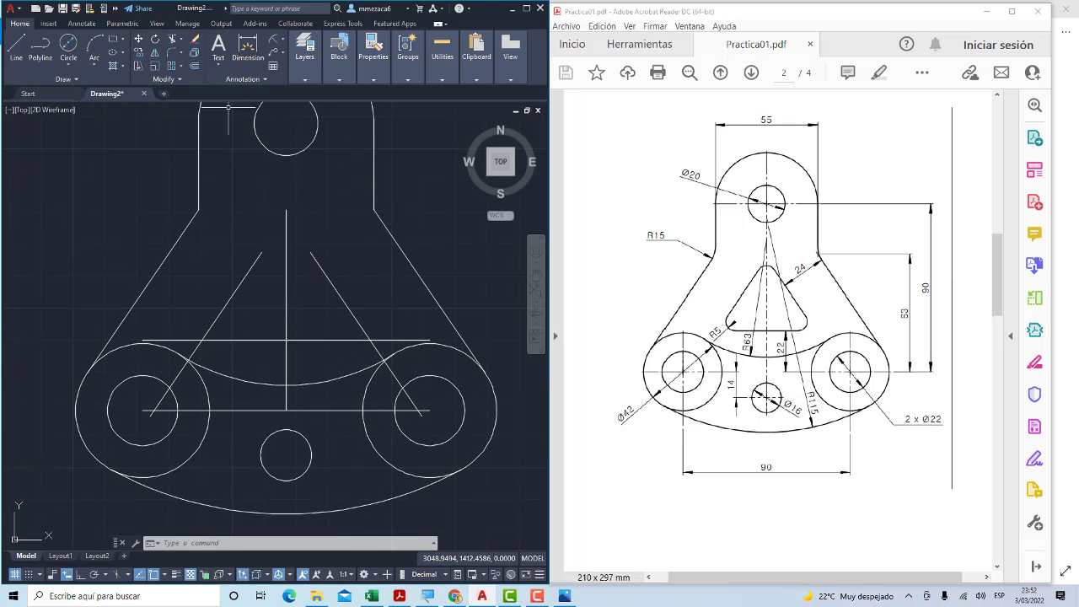
left_click(182, 40)
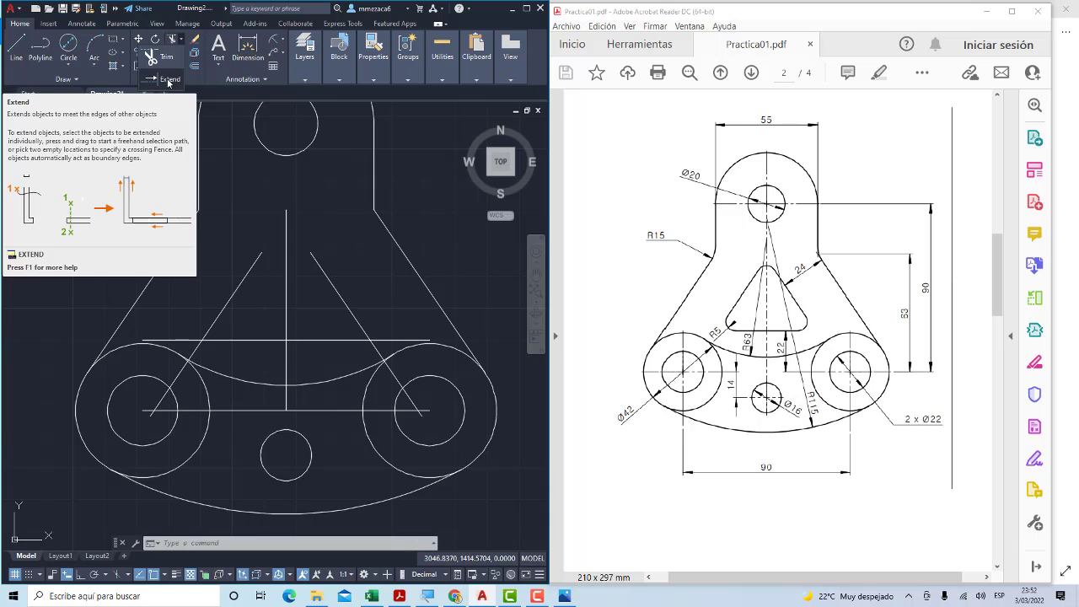
Extend the left inner diagonal to the centre line, then erase the vertical and horizontal construction lines
left_click(167, 82)
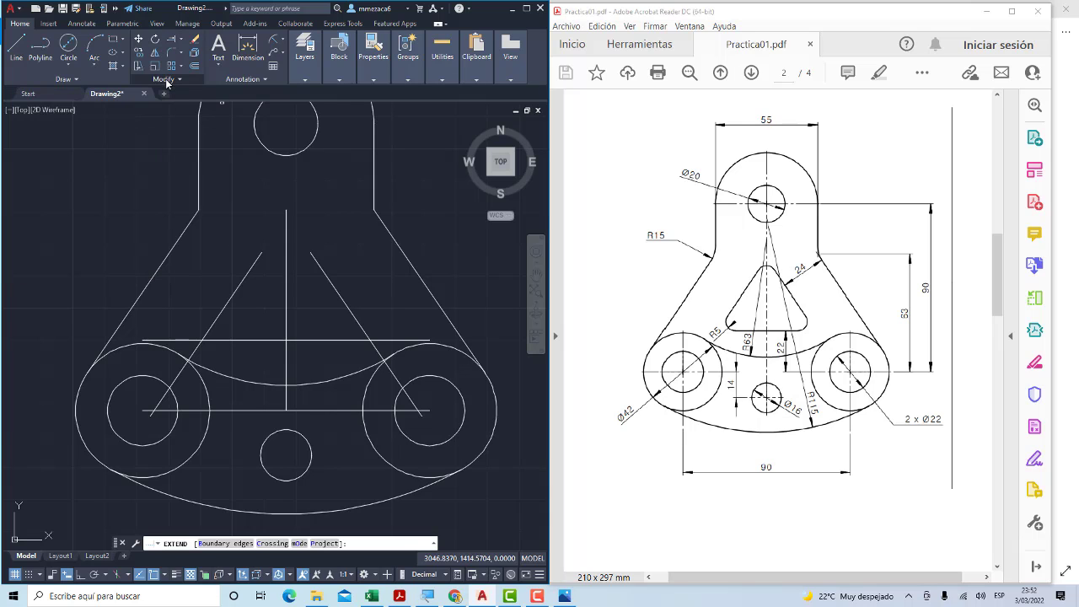
left_click(252, 262)
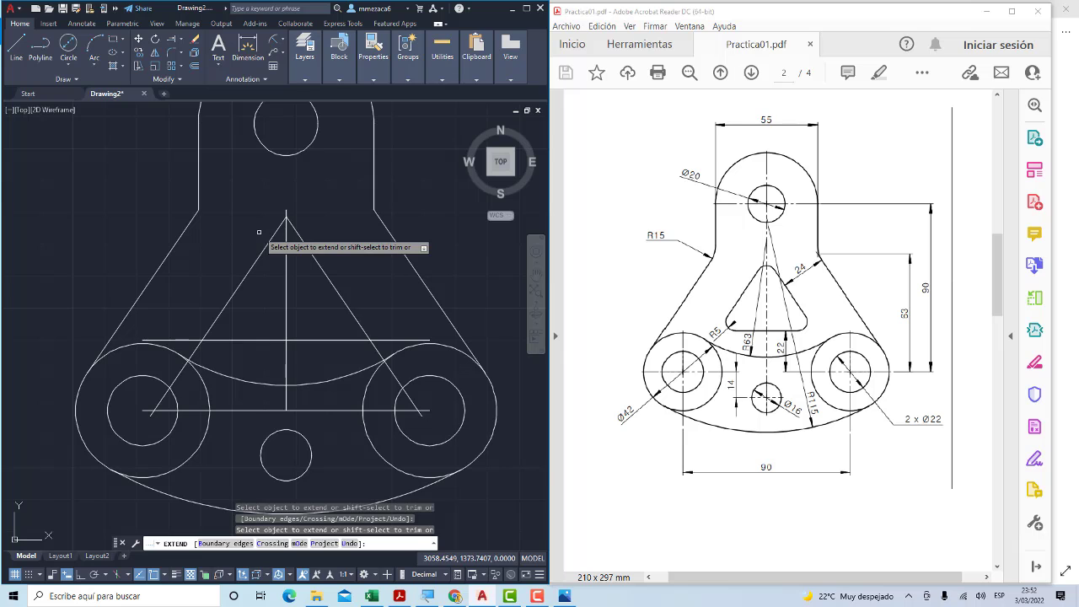
key("Escape")
key("Escape")
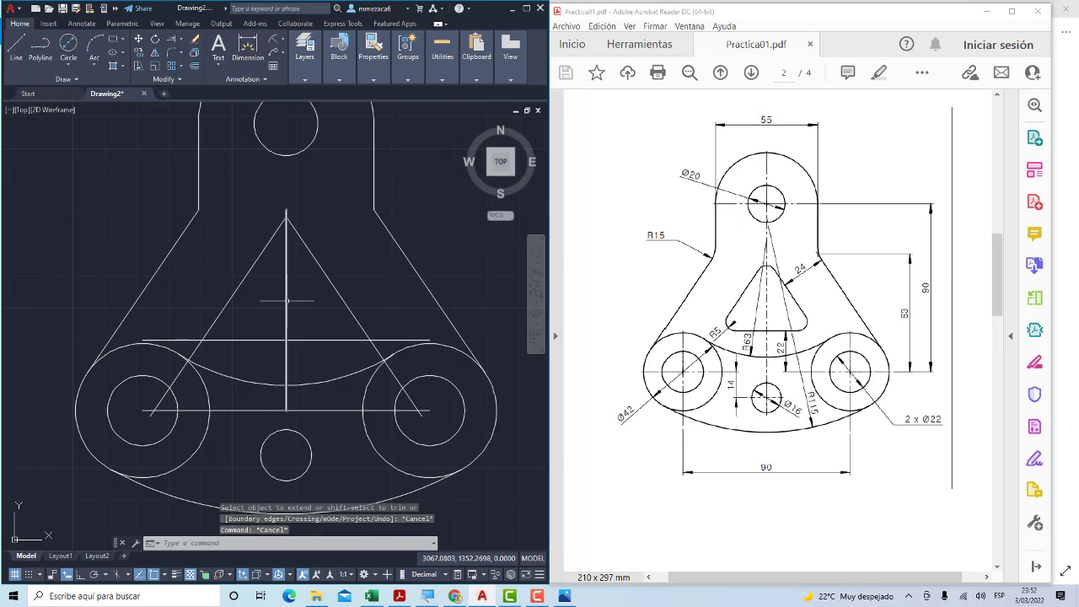
middle_click_drag(290, 297, 293, 250)
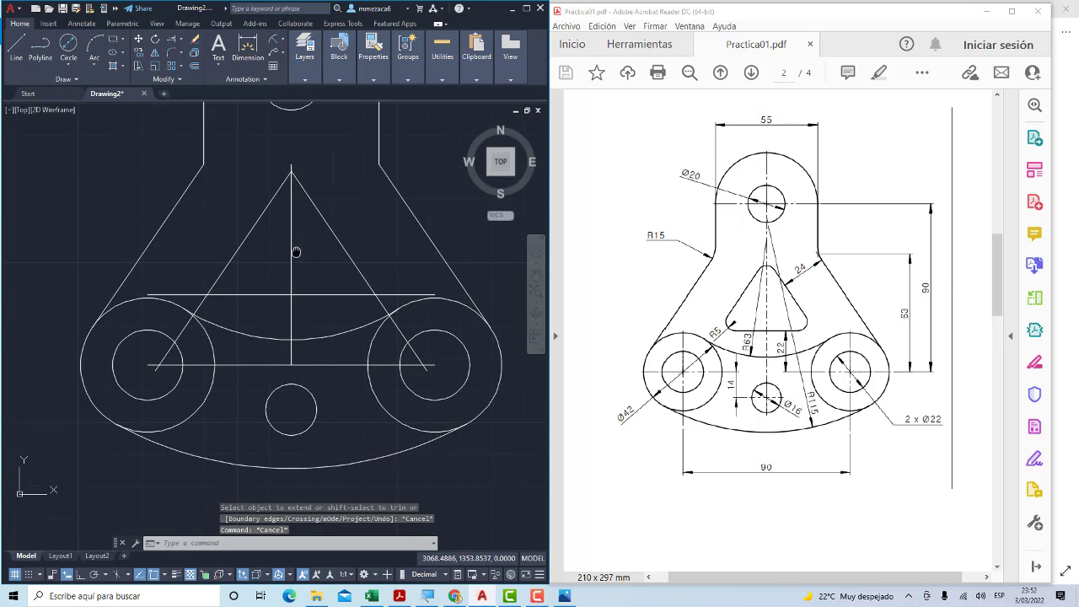
left_click(302, 319)
left_click(283, 313)
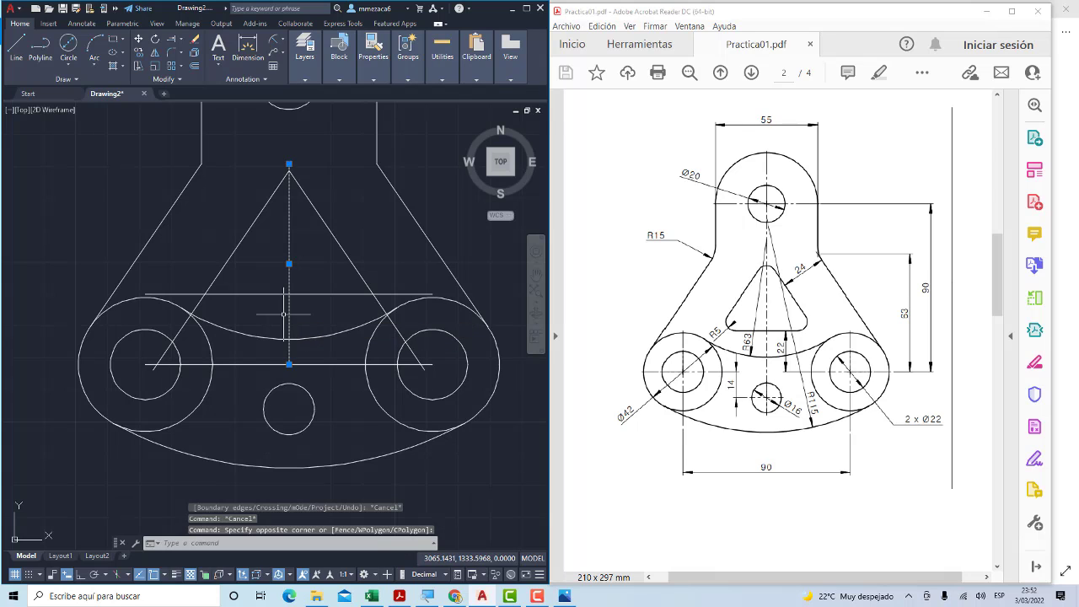
key("Delete")
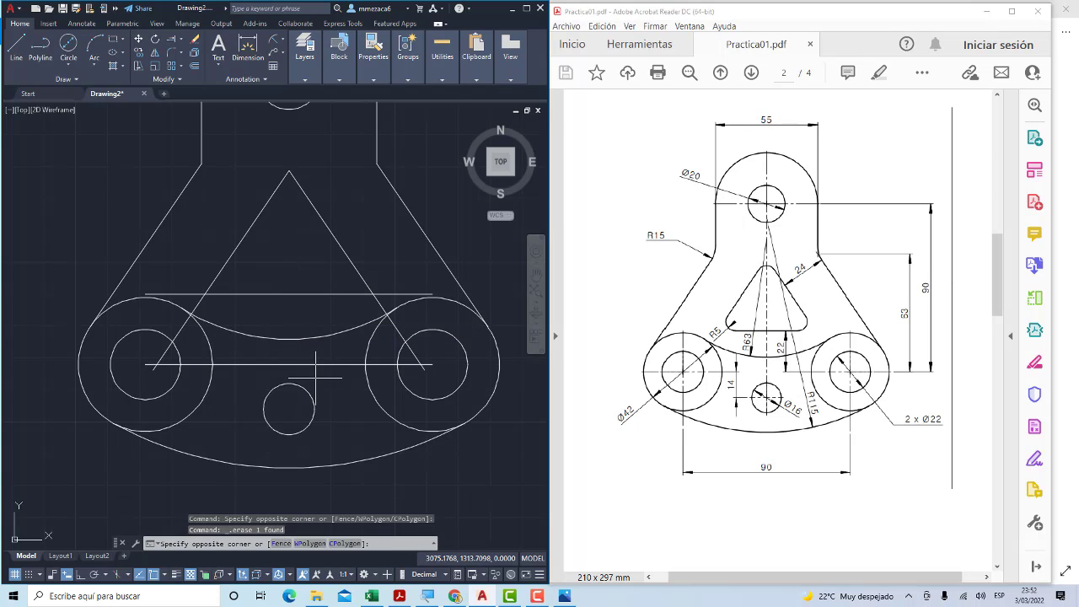
left_click(295, 364)
key("Delete")
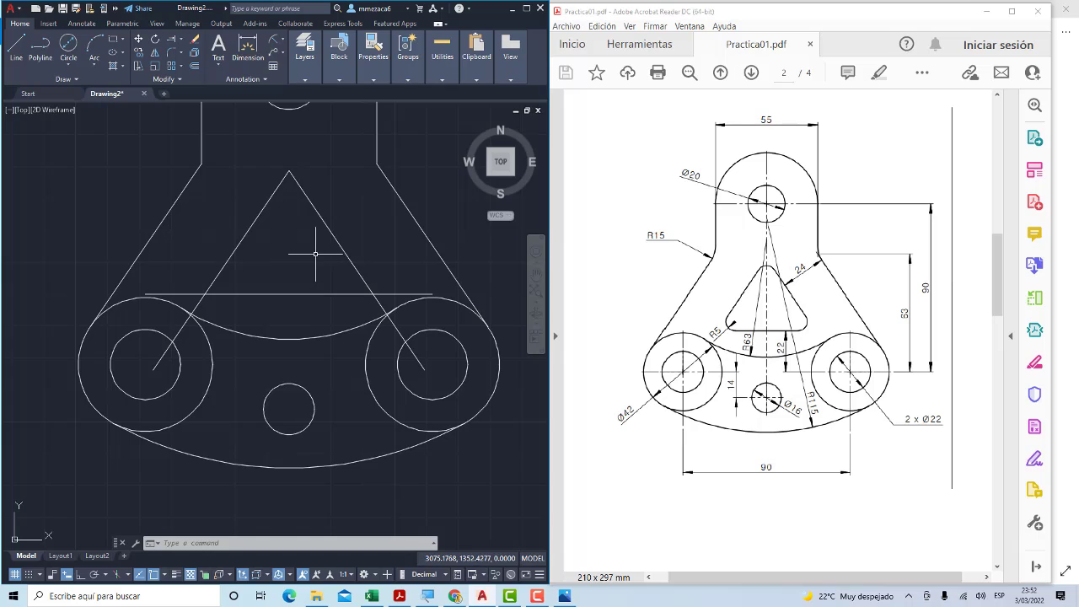
Round the triangle's lower-left, lower-right and top corners with R5 fillets
left_click(171, 66)
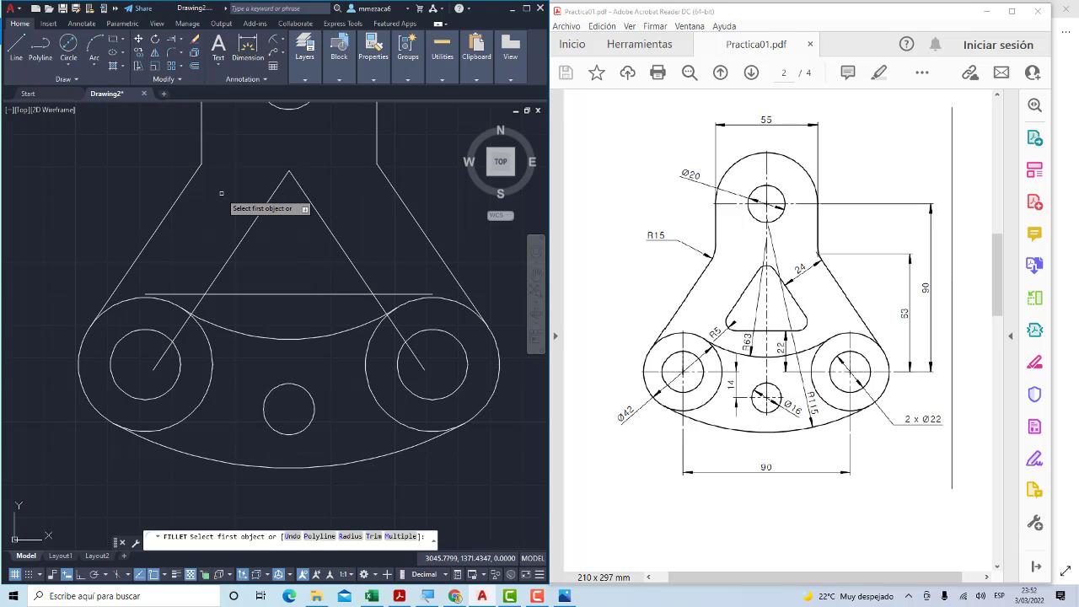
key("Down")
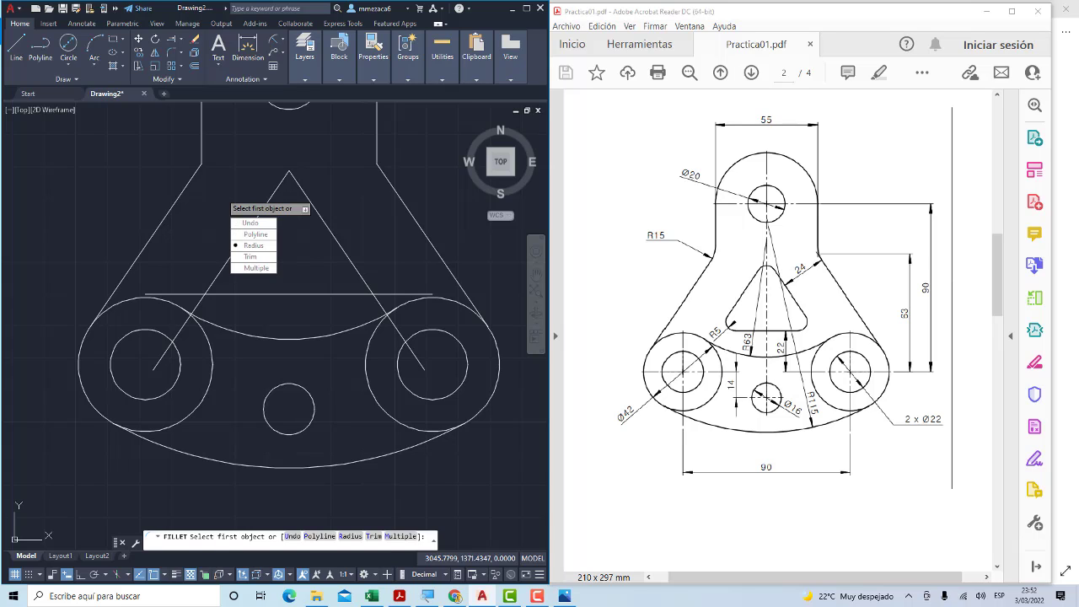
key("Return")
key("Return")
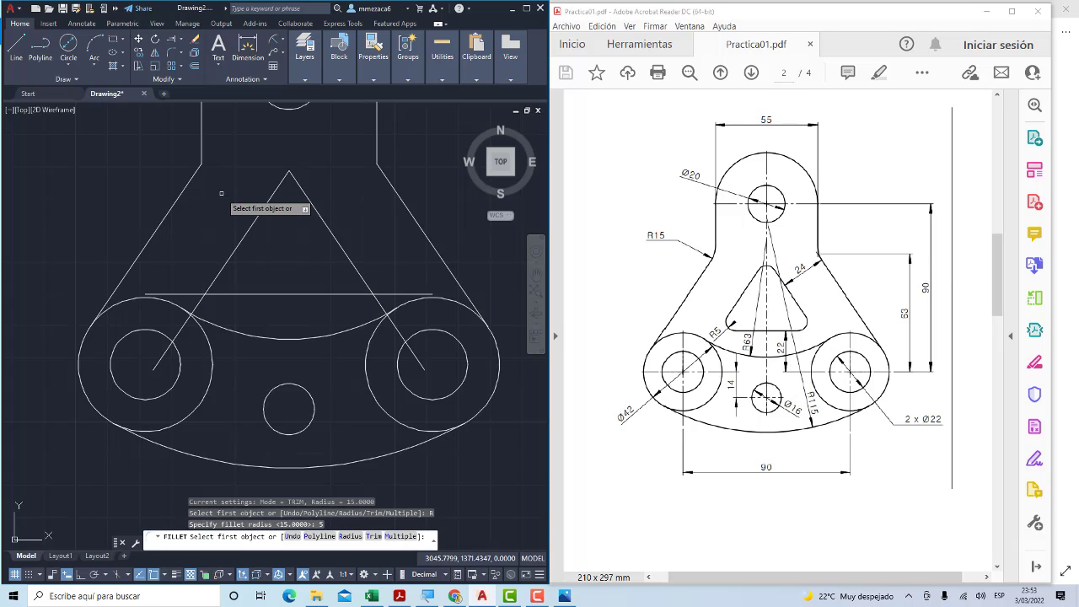
left_click(222, 268)
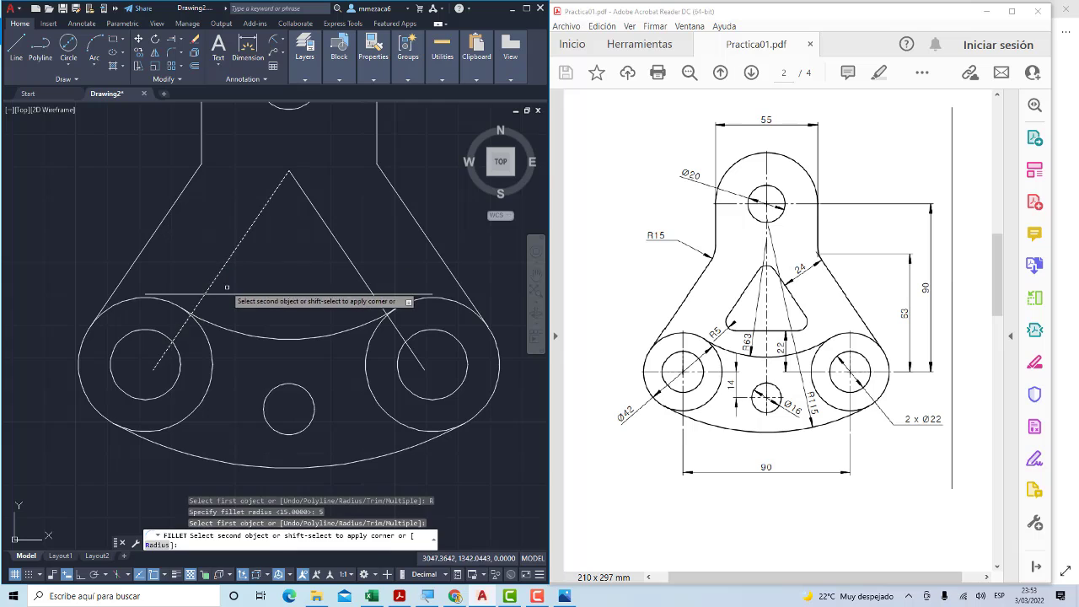
left_click(230, 294)
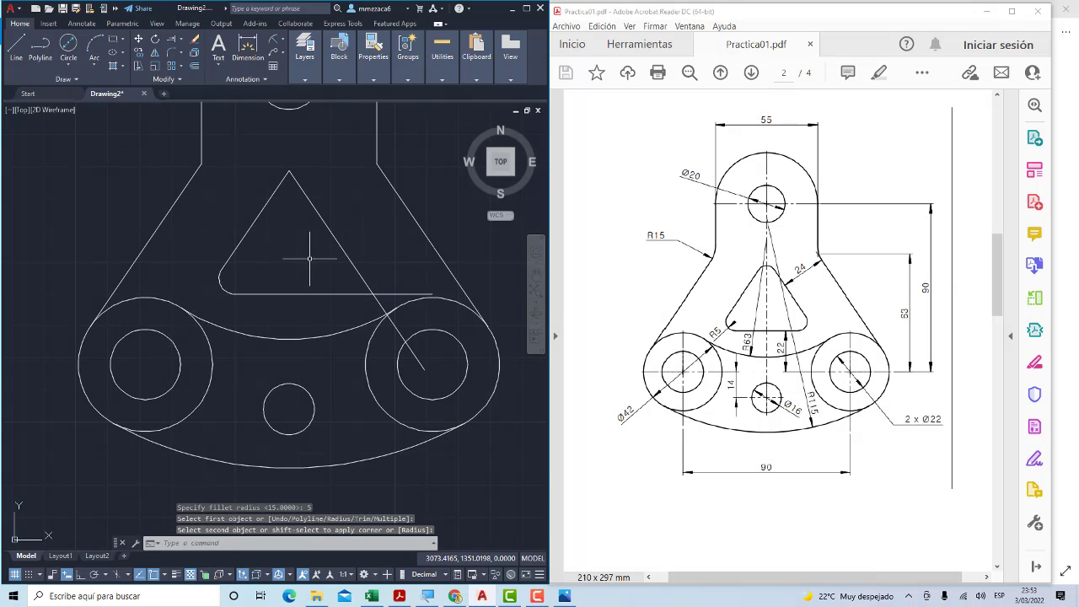
left_click(173, 54)
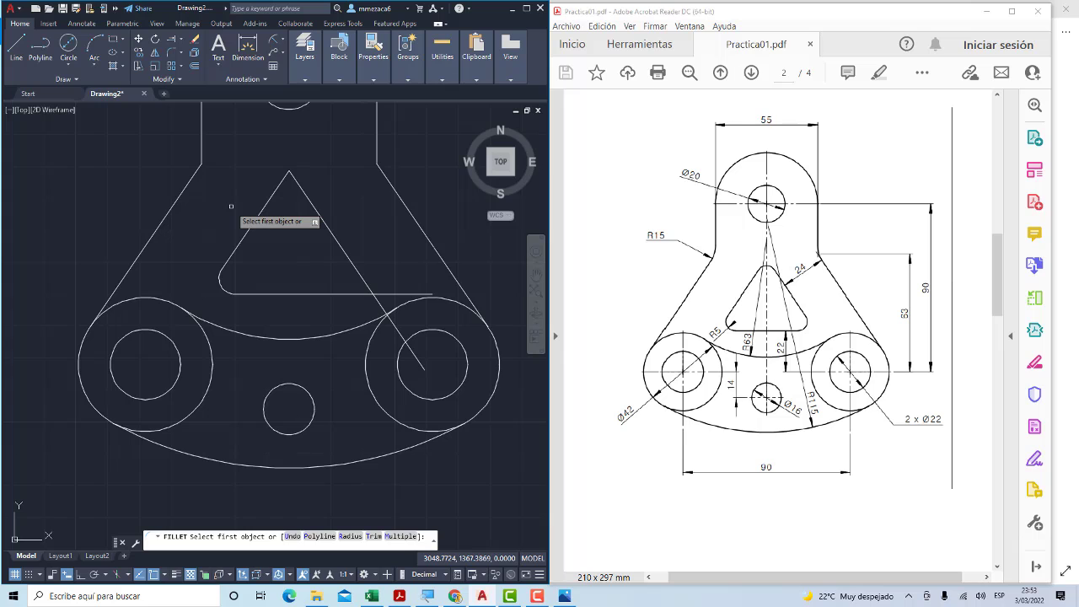
left_click(341, 294)
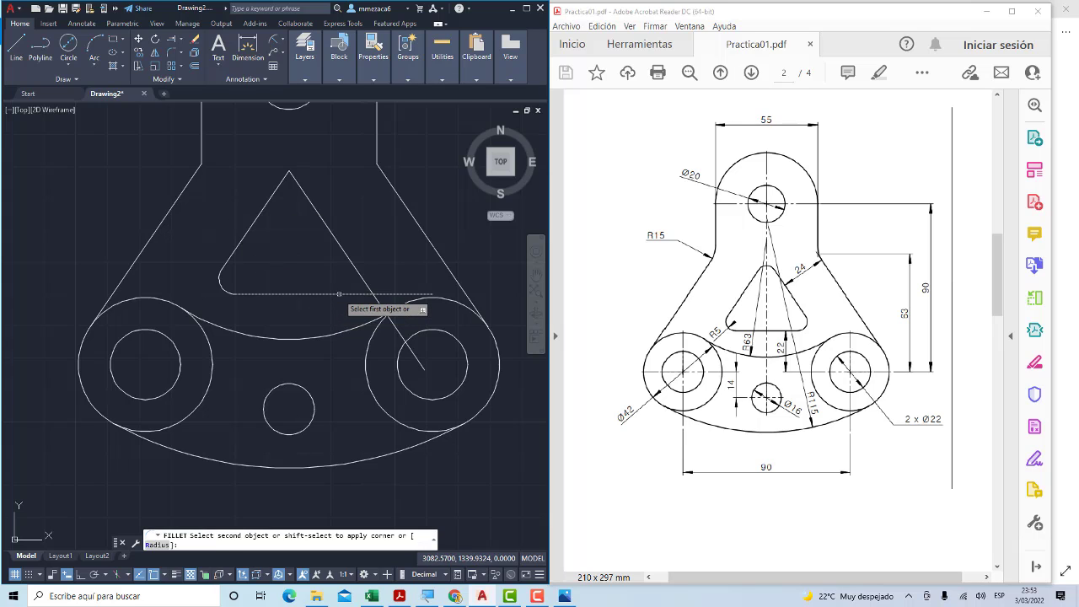
left_click(350, 265)
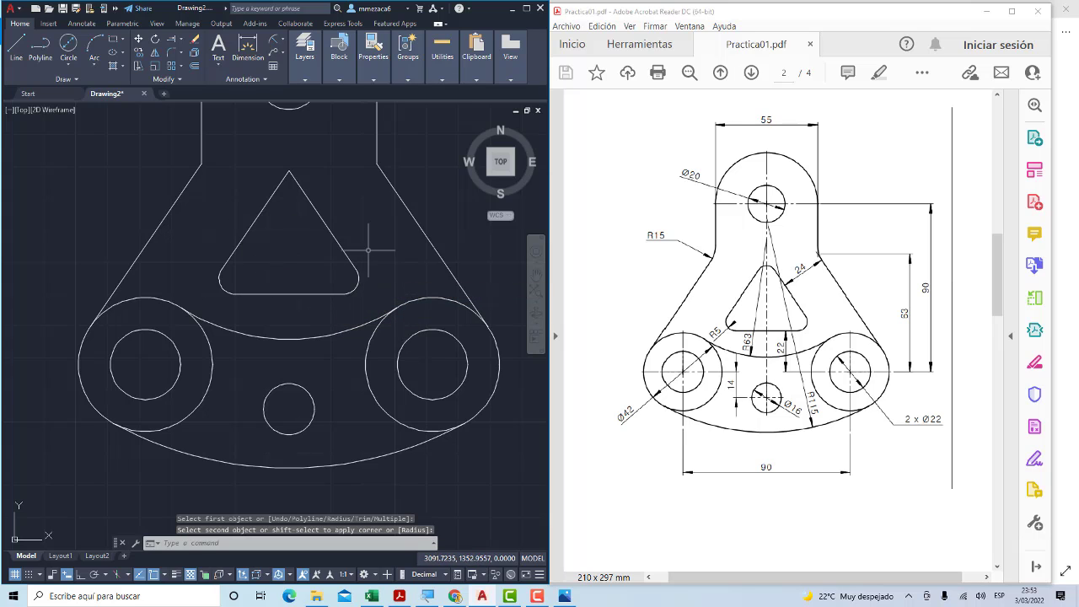
key("Return")
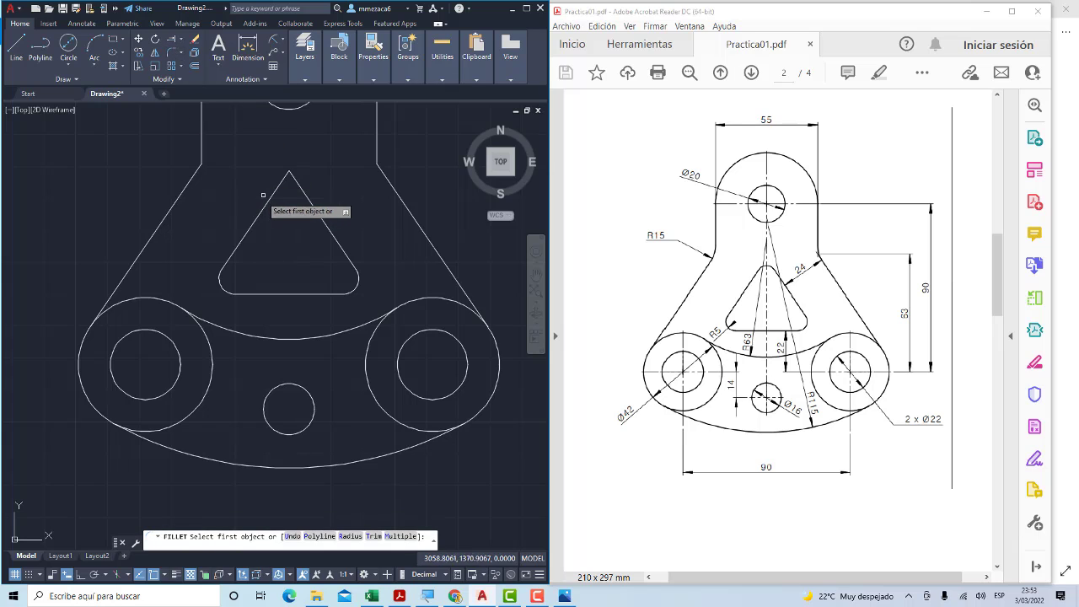
left_click(274, 194)
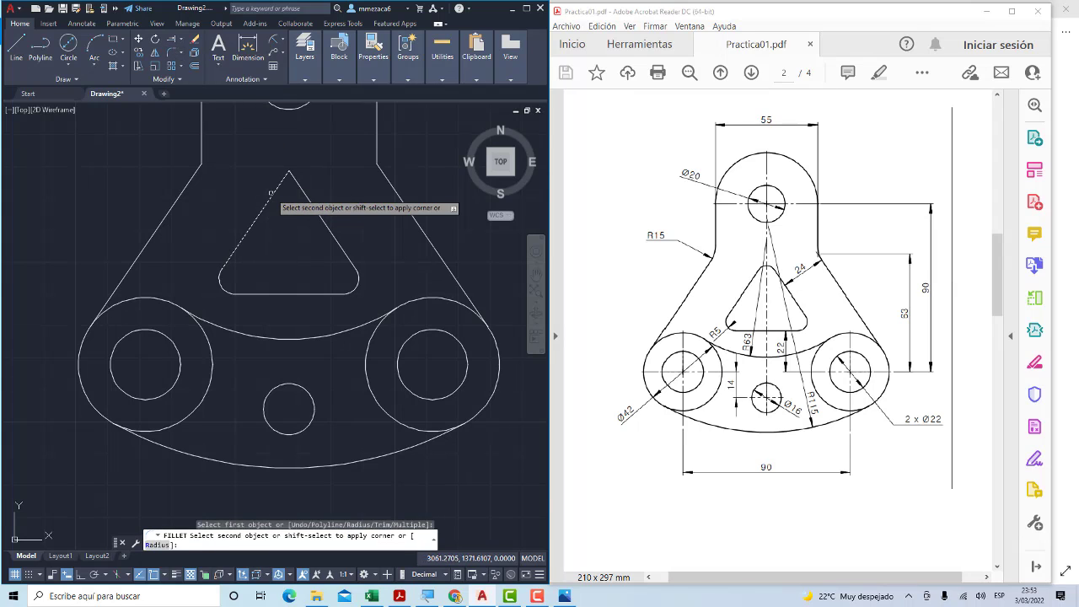
left_click(310, 201)
scroll(361, 278, "down", 4)
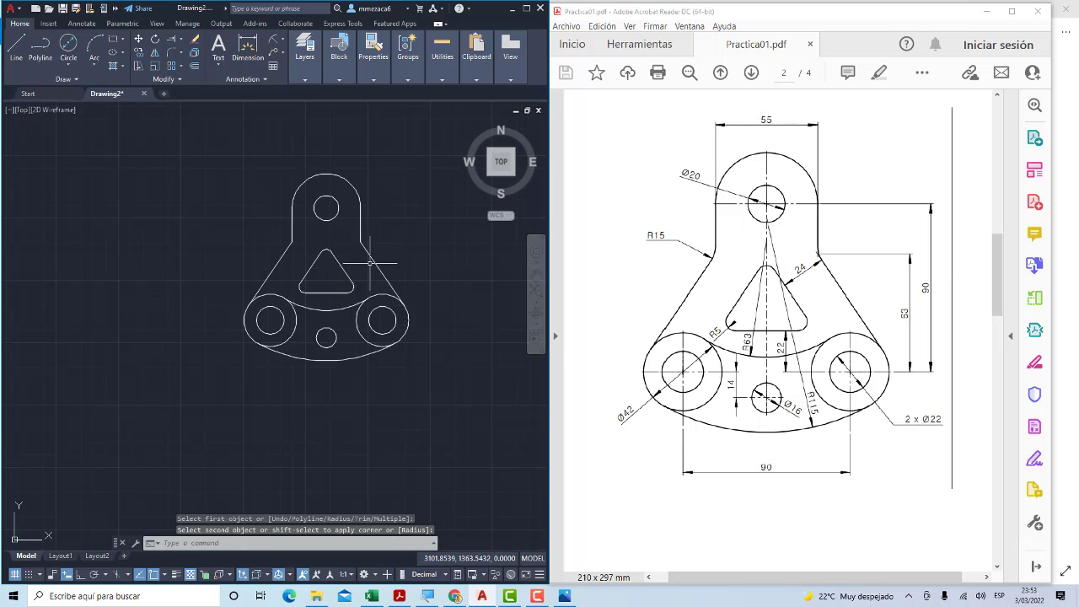
scroll(371, 263, "up", 2)
scroll(333, 271, "up", 1)
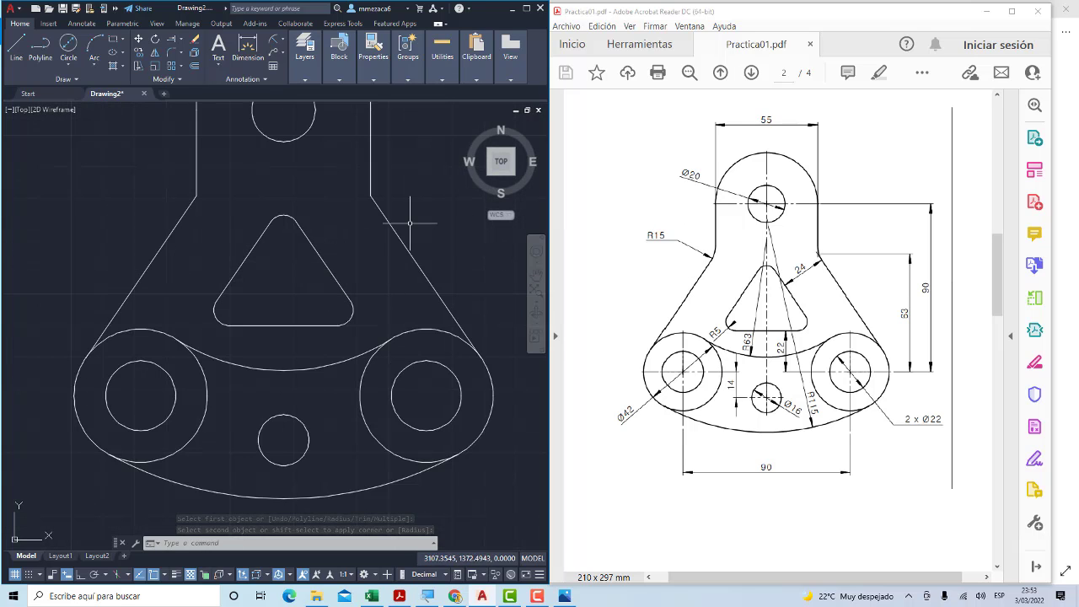
scroll(261, 176, "down", 2)
scroll(294, 212, "up", 2)
scroll(229, 221, "up", 2)
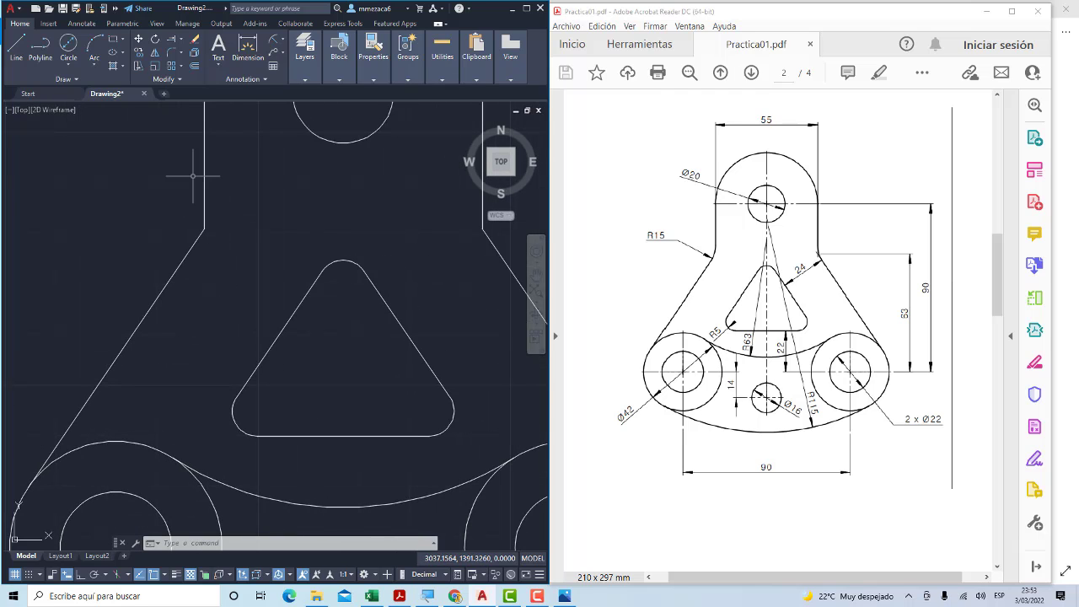
Set the fillet radius to 5 and round the left lug edge into the left sloping side
left_click(169, 55)
key("Down")
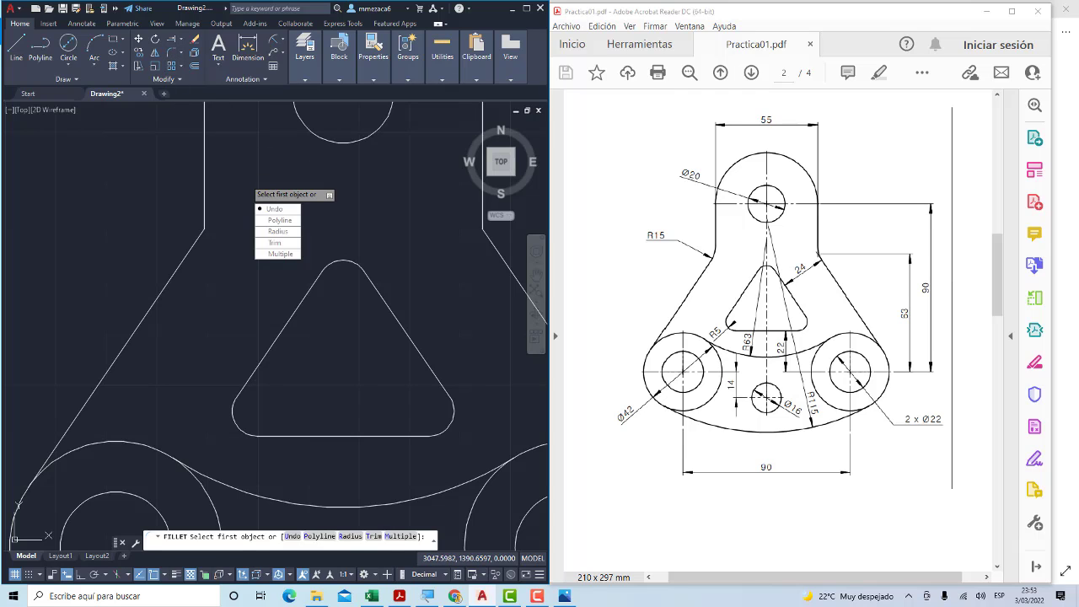
key("Return")
type("5")
key("Return")
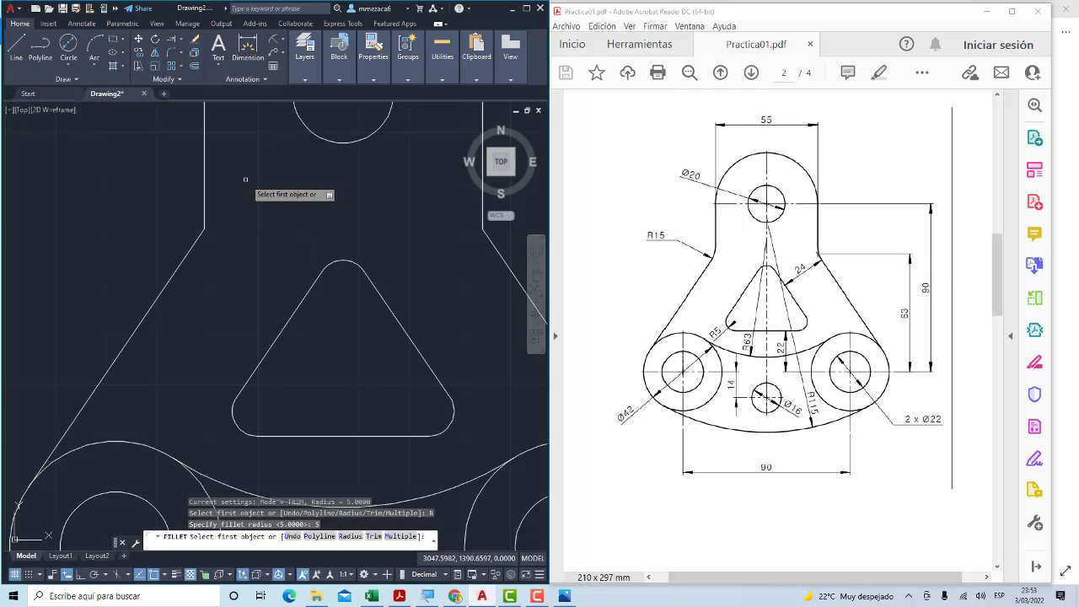
left_click(206, 216)
left_click(205, 218)
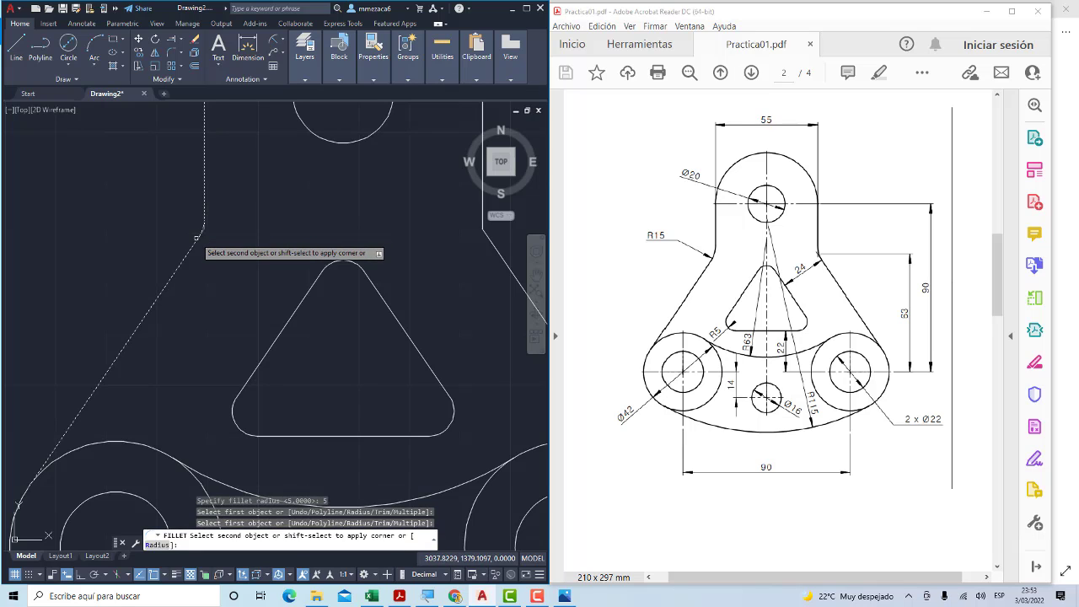
left_click(203, 232)
scroll(212, 232, "up", 3)
scroll(212, 232, "up", 2)
scroll(212, 233, "down", 3)
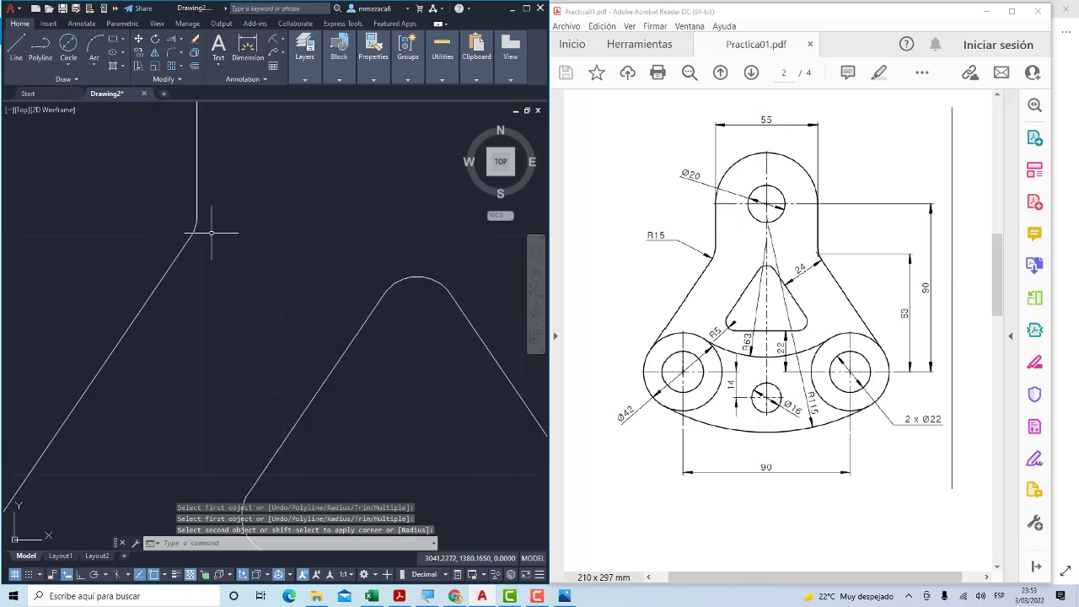
scroll(212, 232, "down", 2)
middle_click_drag(213, 233, 11, 233)
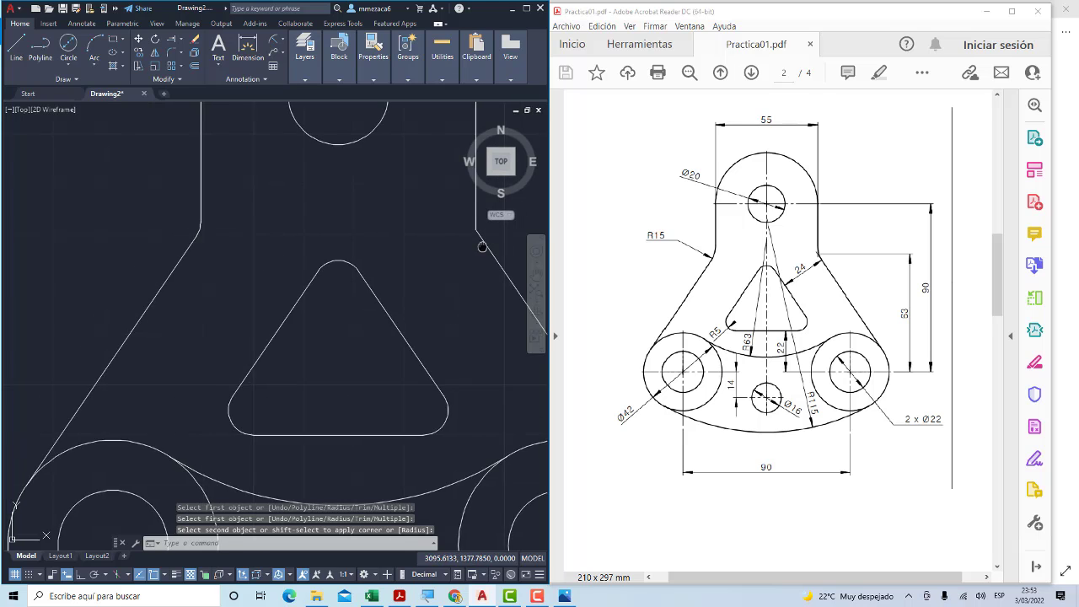
Round the right lug edge into the right sloping side with an R5 fillet
left_click(172, 52)
scroll(278, 253, "up", 4)
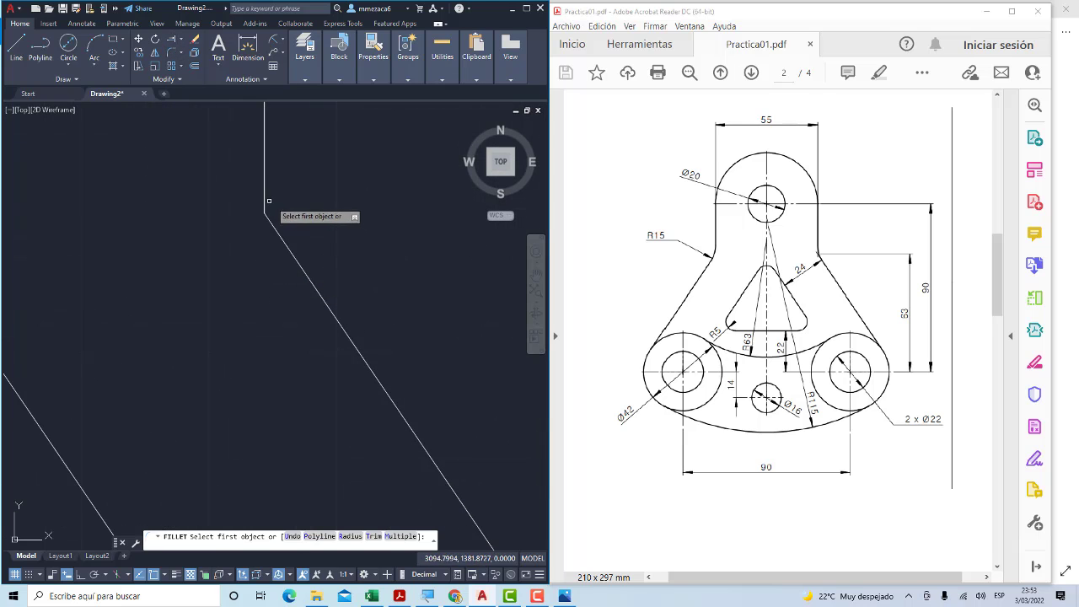
left_click(266, 201)
left_click(276, 230)
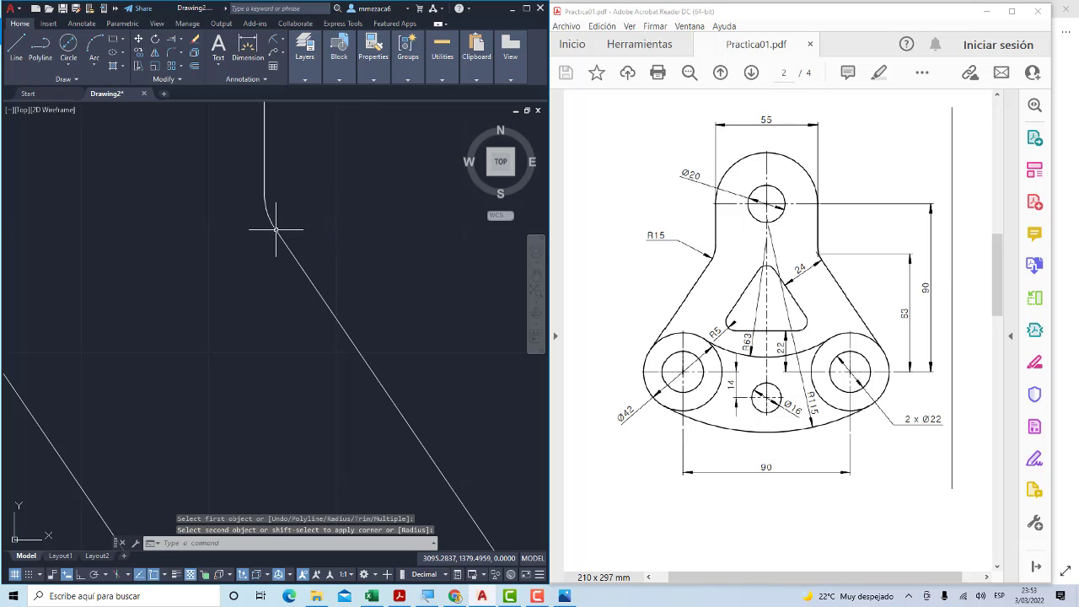
scroll(282, 224, "down", 2)
scroll(284, 202, "down", 3)
middle_click_drag(348, 243, 362, 249)
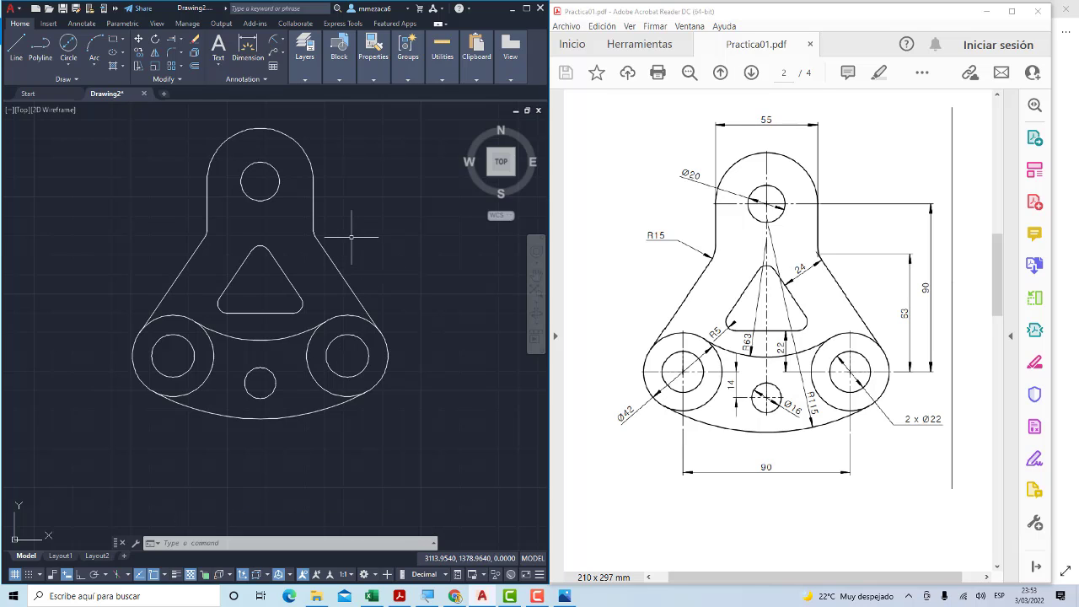
Add a linear 55 dimension across the lug above the top arc
left_click(282, 39)
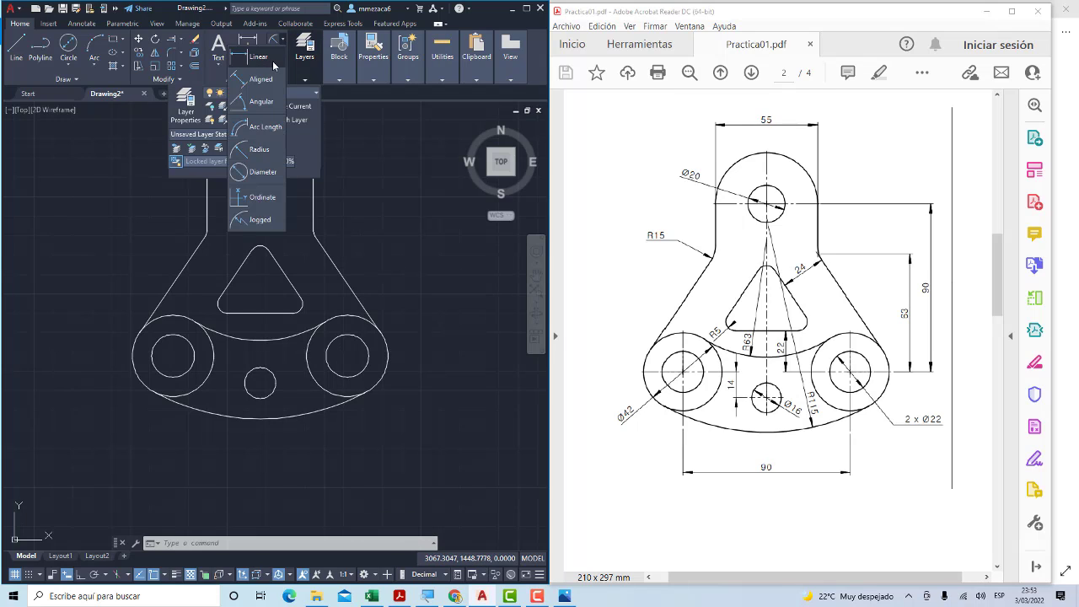
left_click(258, 61)
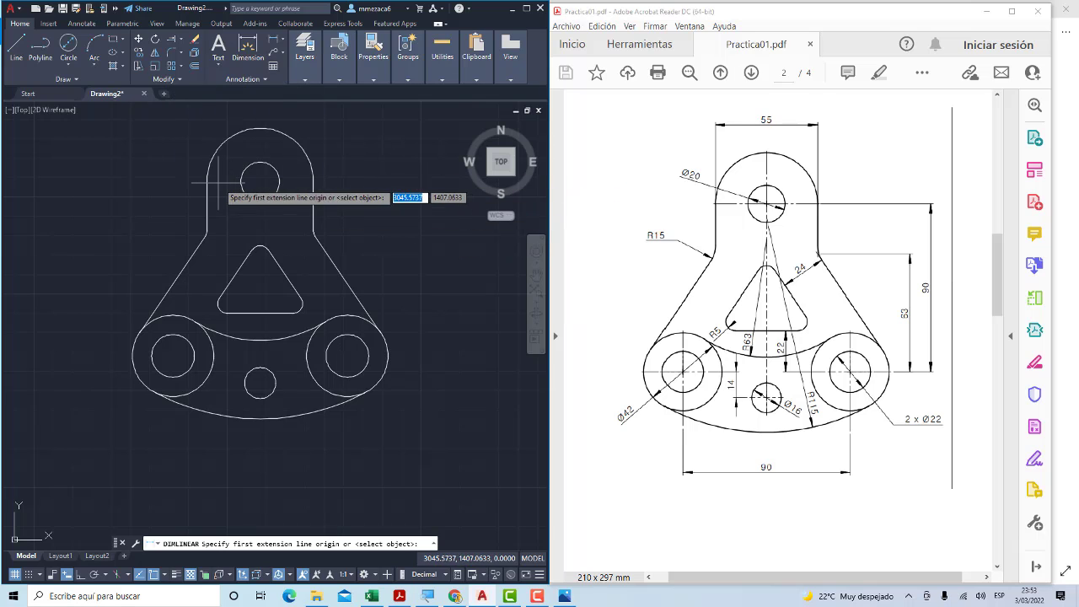
left_click(206, 181)
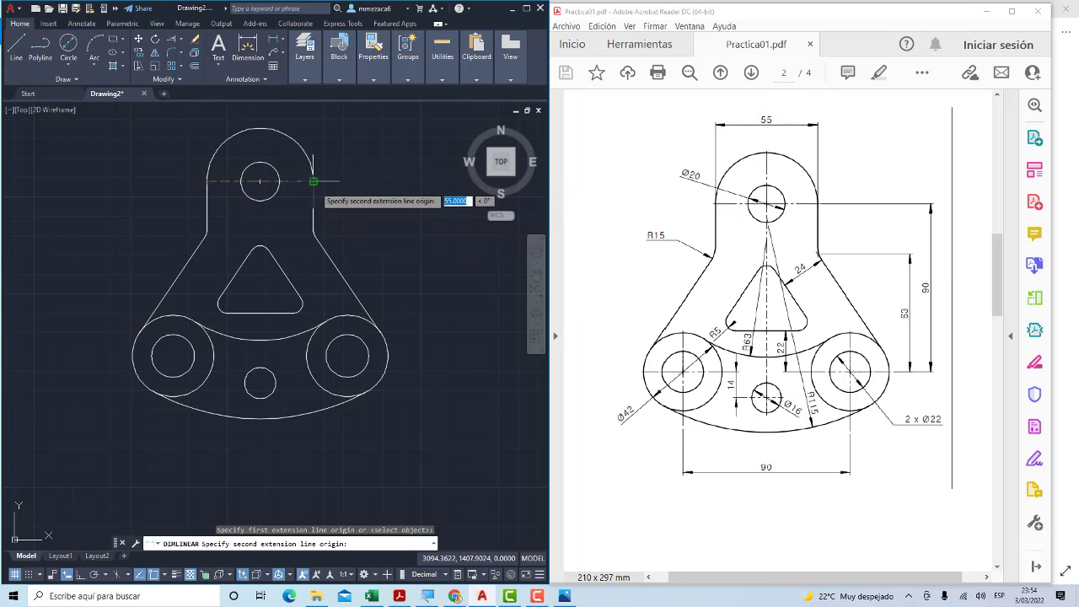
left_click(313, 181)
left_click(259, 111)
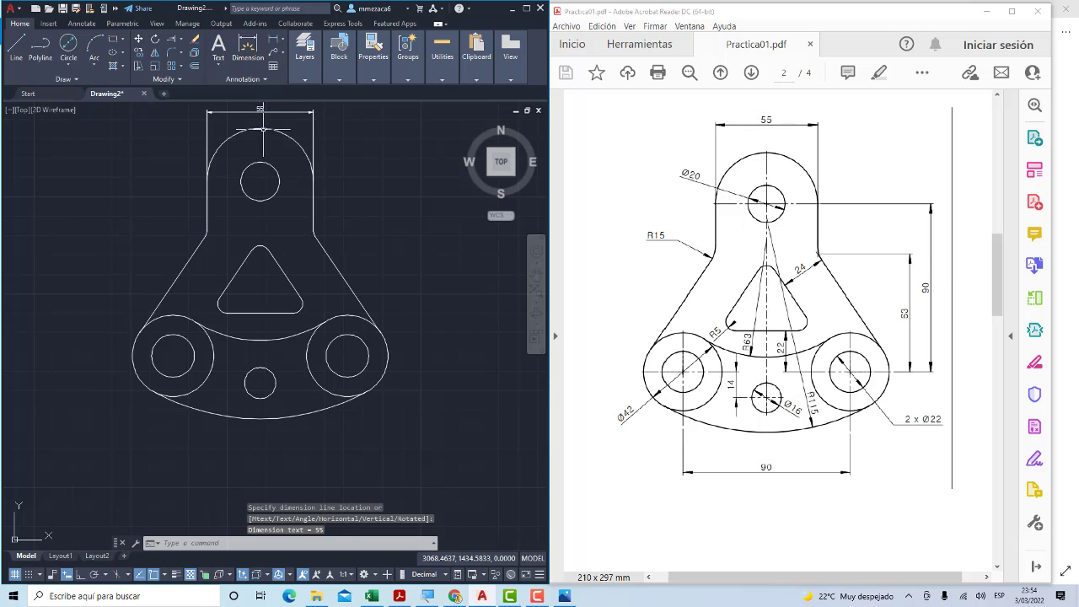
middle_click_drag(263, 134, 311, 169)
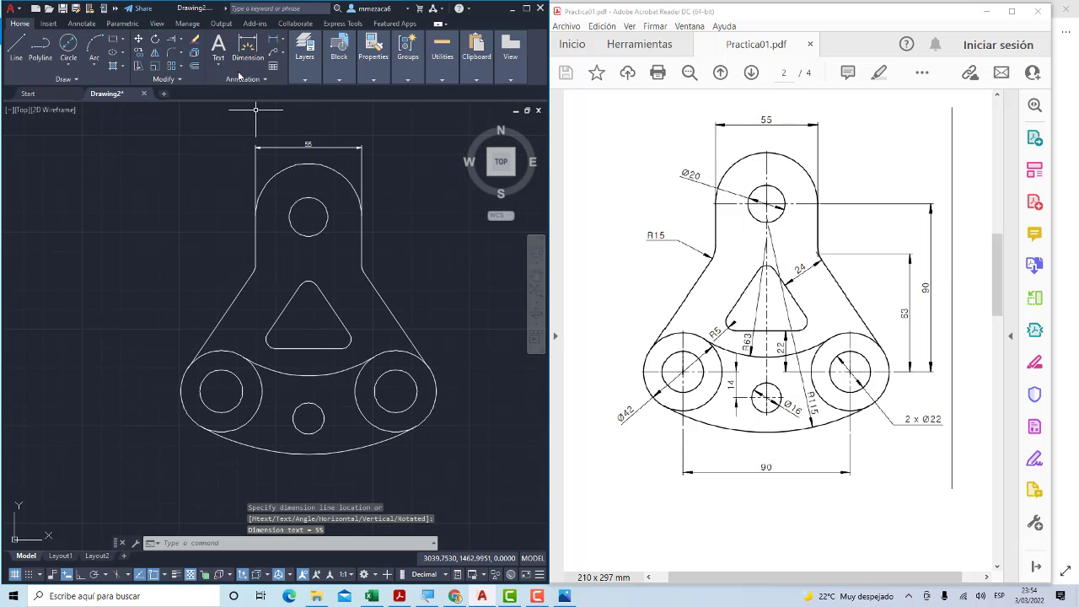
Dimension the top hole with a Ø20 diameter label placed upper-left
left_click(283, 39)
left_click(263, 172)
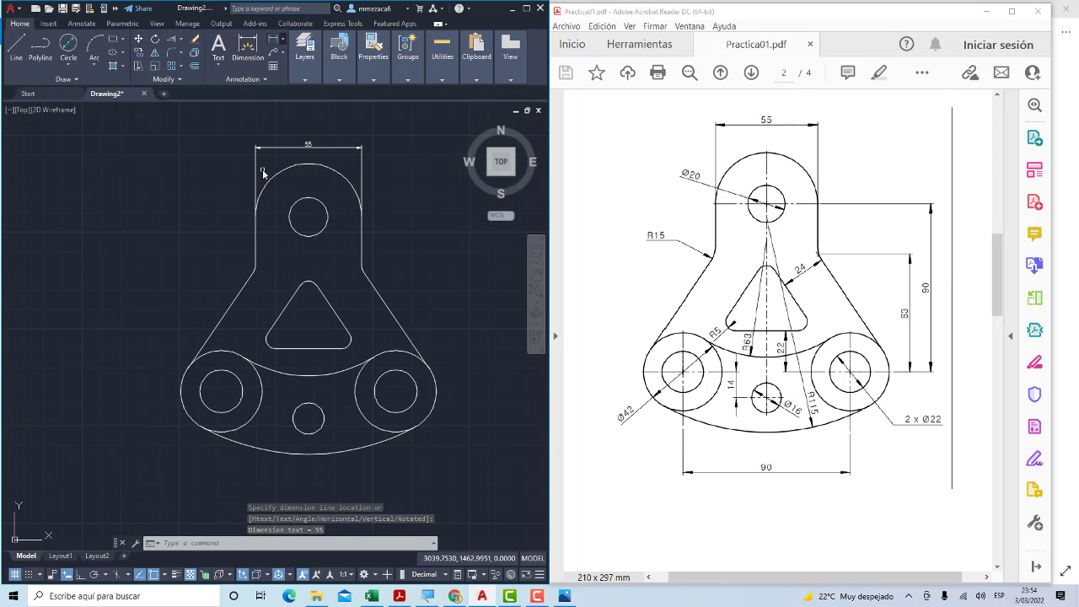
left_click(295, 204)
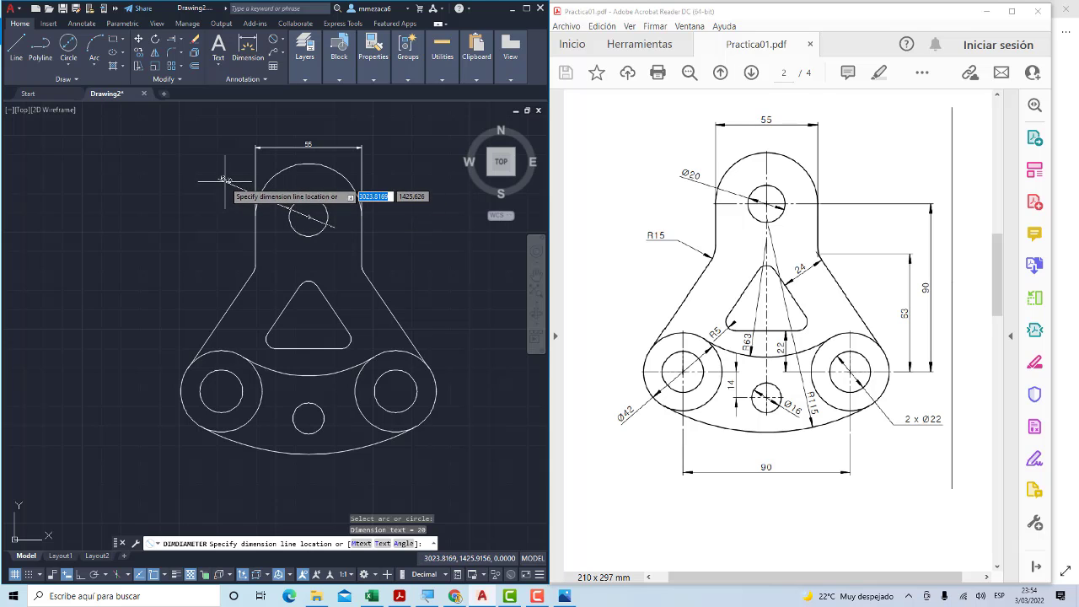
left_click(245, 182)
scroll(284, 222, "up", 4)
scroll(284, 222, "down", 2)
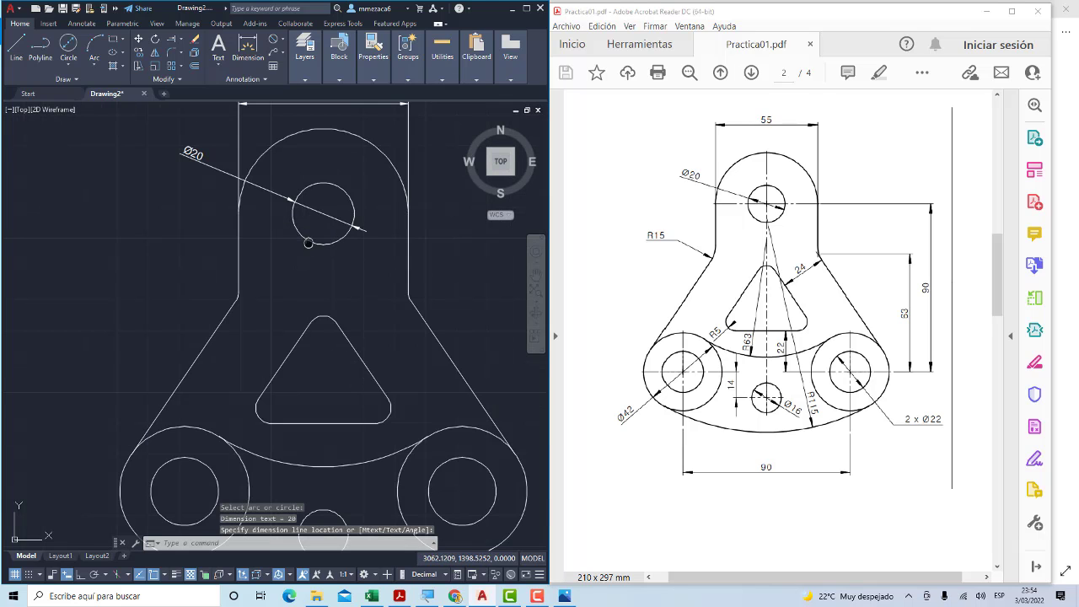
Add R5 radius dimensions to the left lug-corner fillet and the triangle's rounded corner
left_click(282, 39)
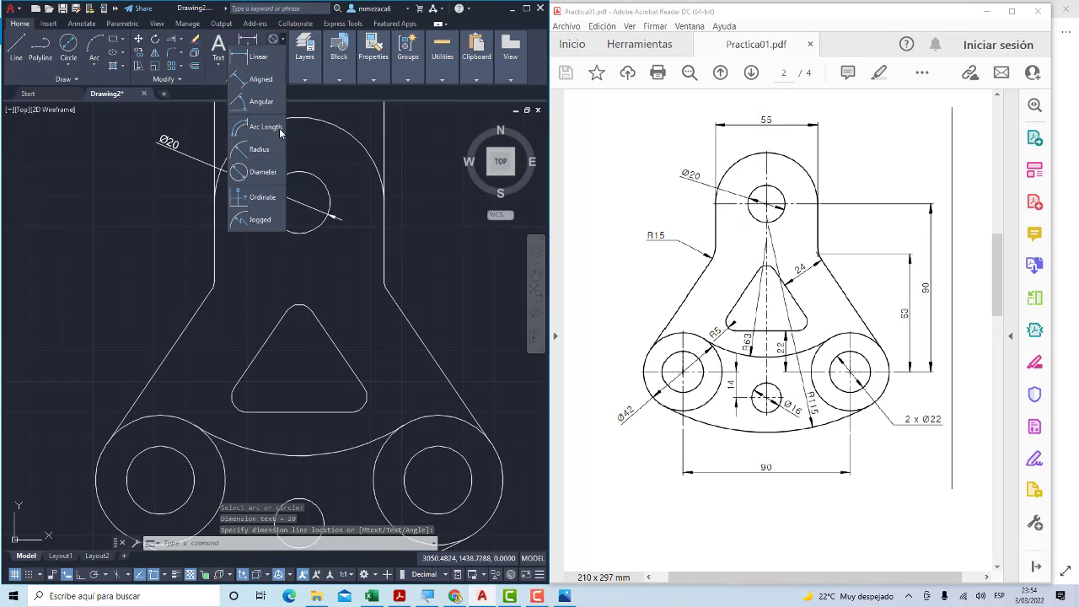
left_click(259, 150)
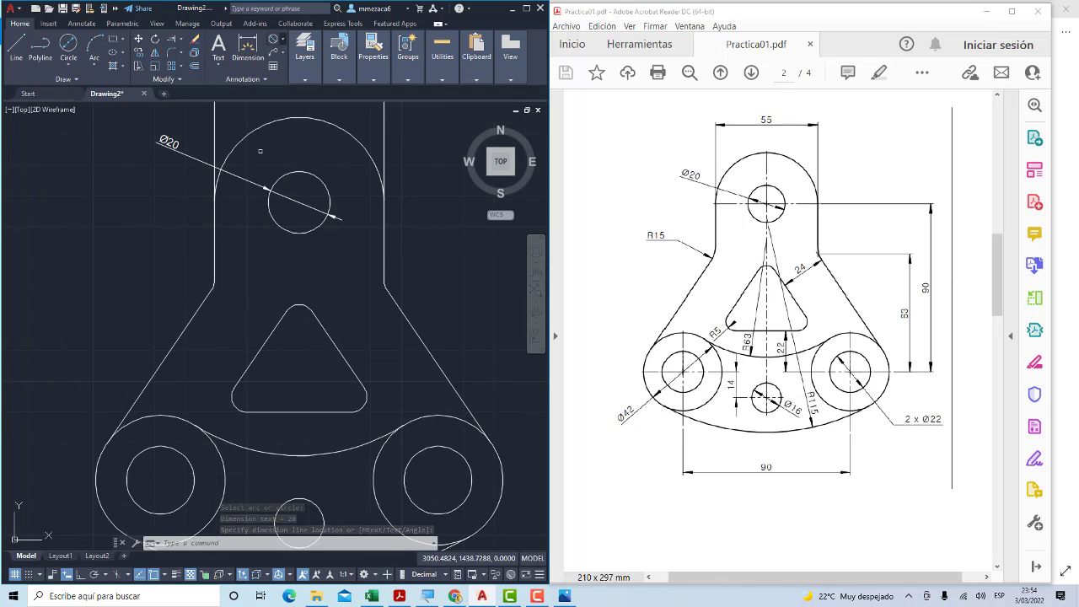
left_click(212, 287)
left_click(183, 267)
scroll(232, 289, "down", 1)
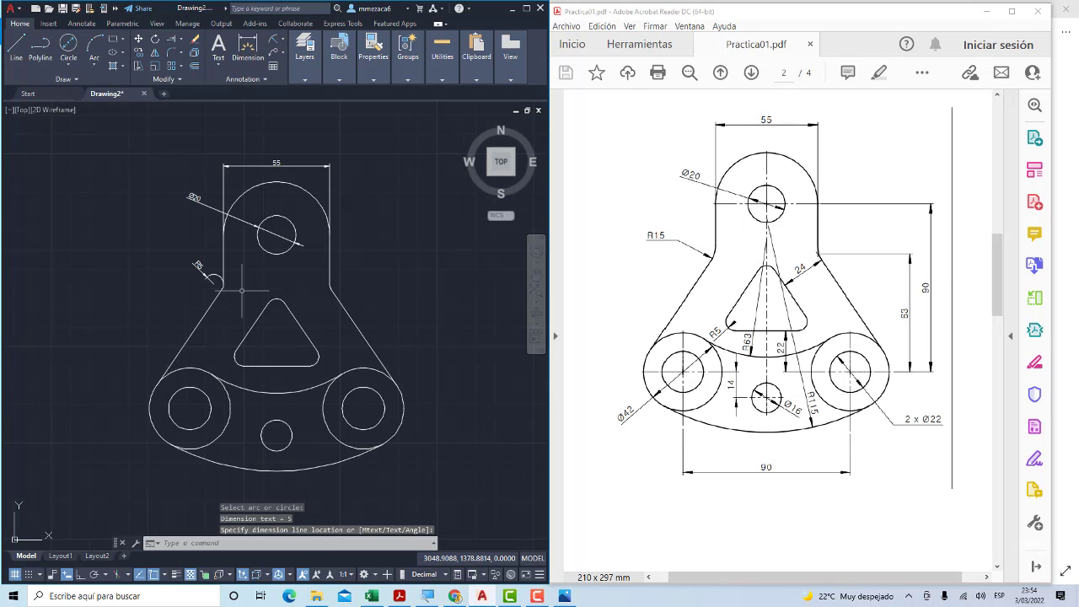
scroll(214, 245, "down", 1)
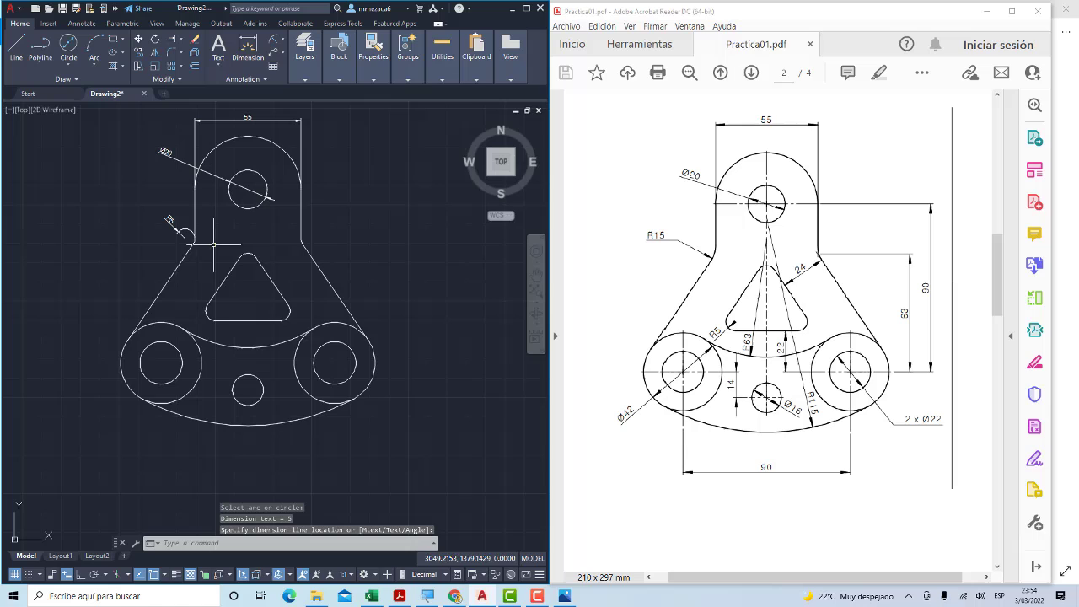
left_click(248, 49)
scroll(225, 290, "up", 1)
left_click(200, 326)
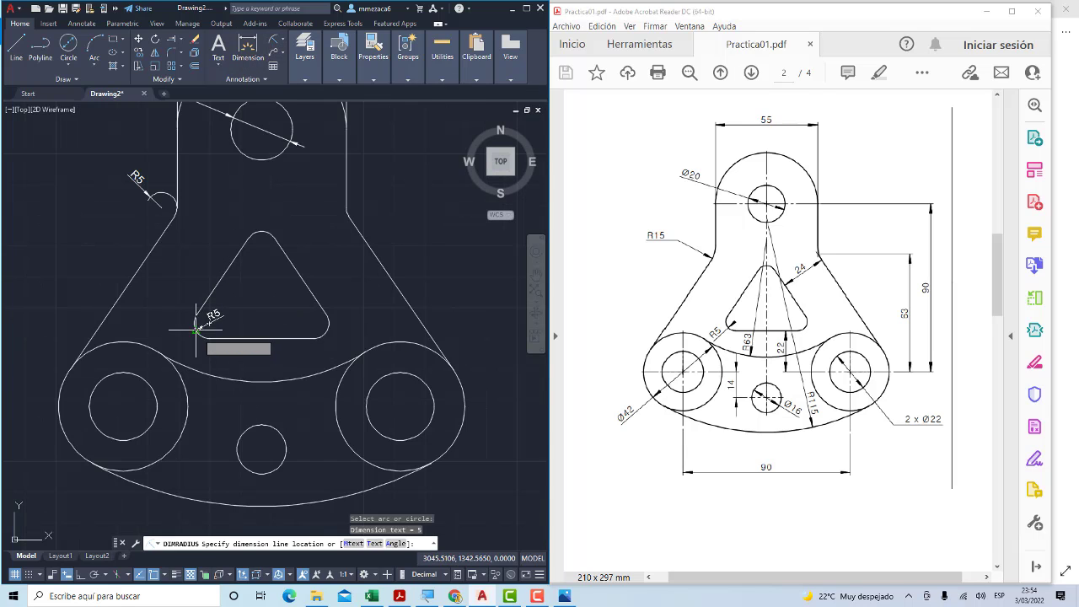
left_click(204, 330)
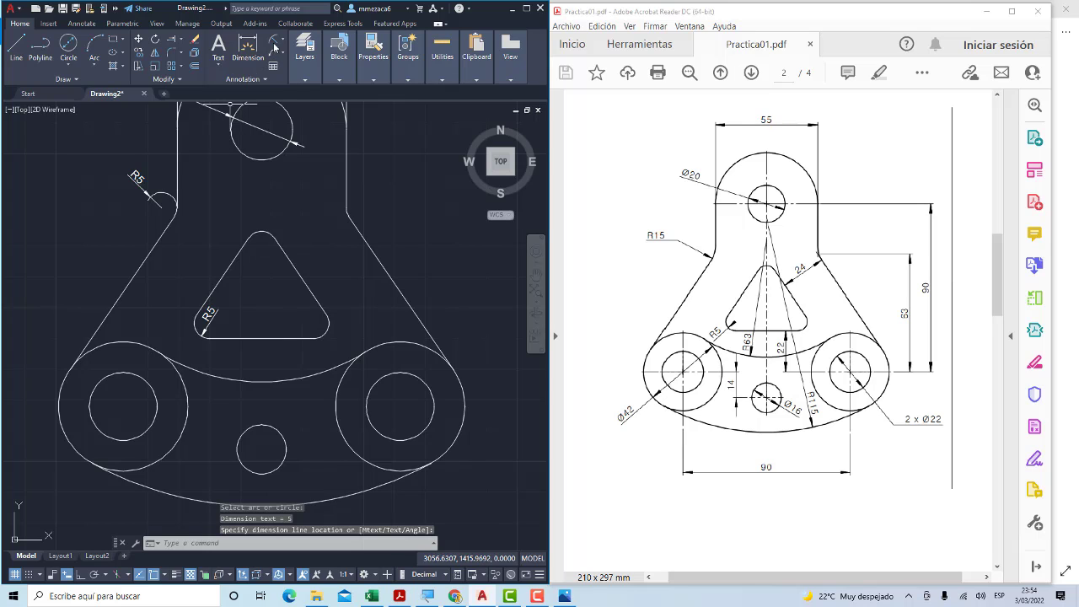
key("Return")
Add the R63 radius dimension to the inner arc between the two bosses
left_click(272, 381)
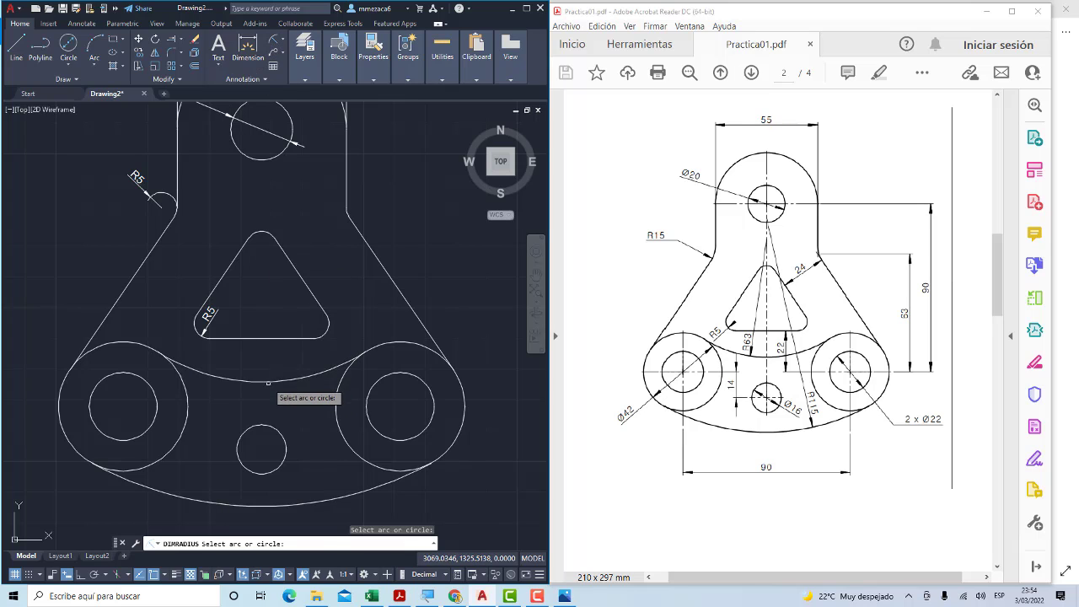
left_click(255, 368)
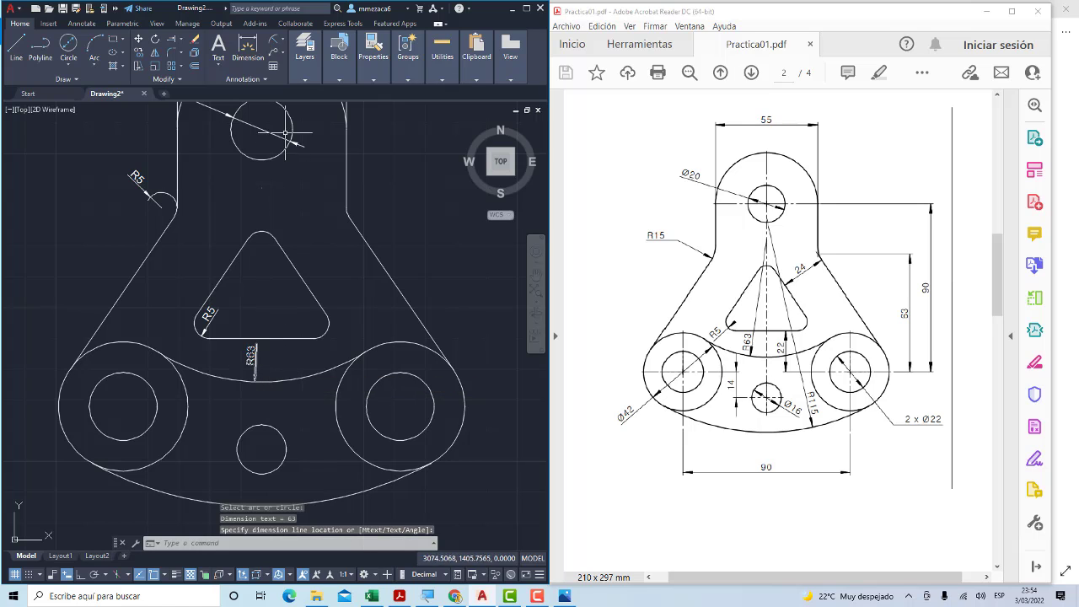
left_click(274, 46)
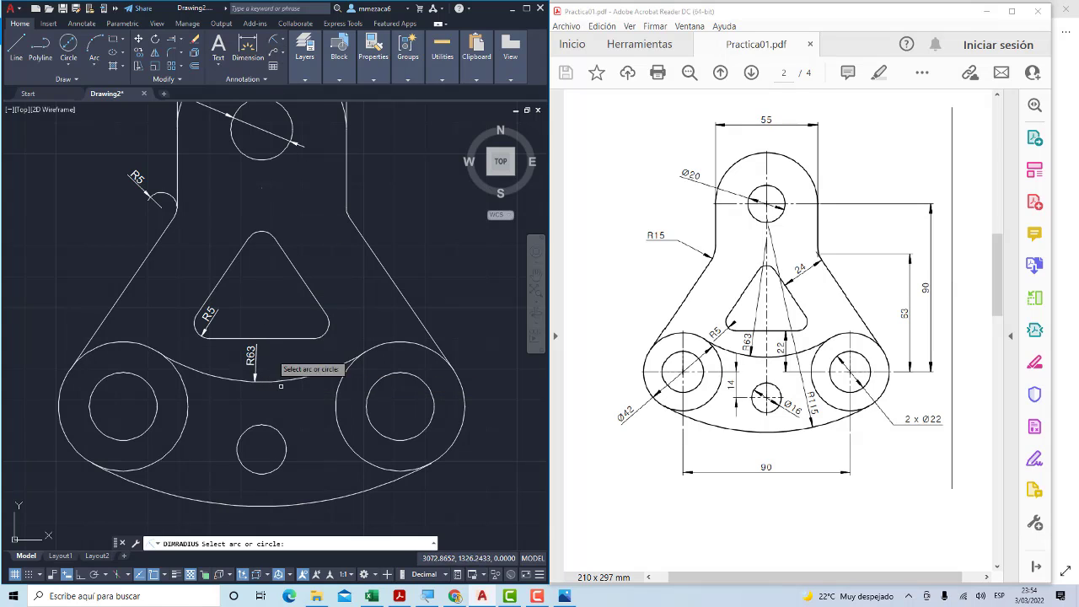
left_click(314, 500)
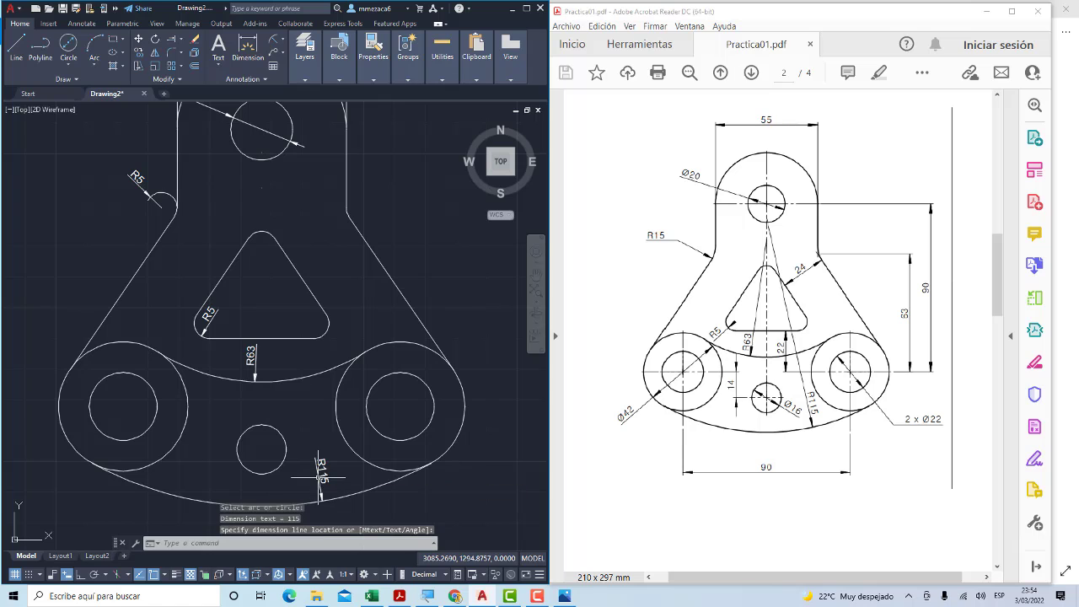
Place a linear 90 dimension between the left and right circle centres below the part
left_click(282, 40)
left_click(267, 61)
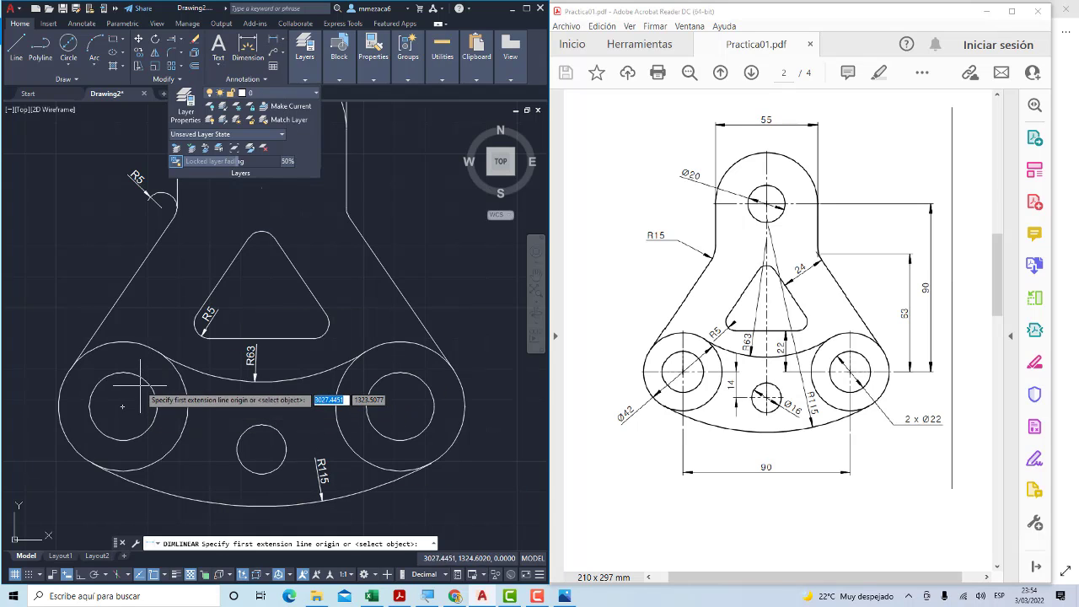
left_click(123, 407)
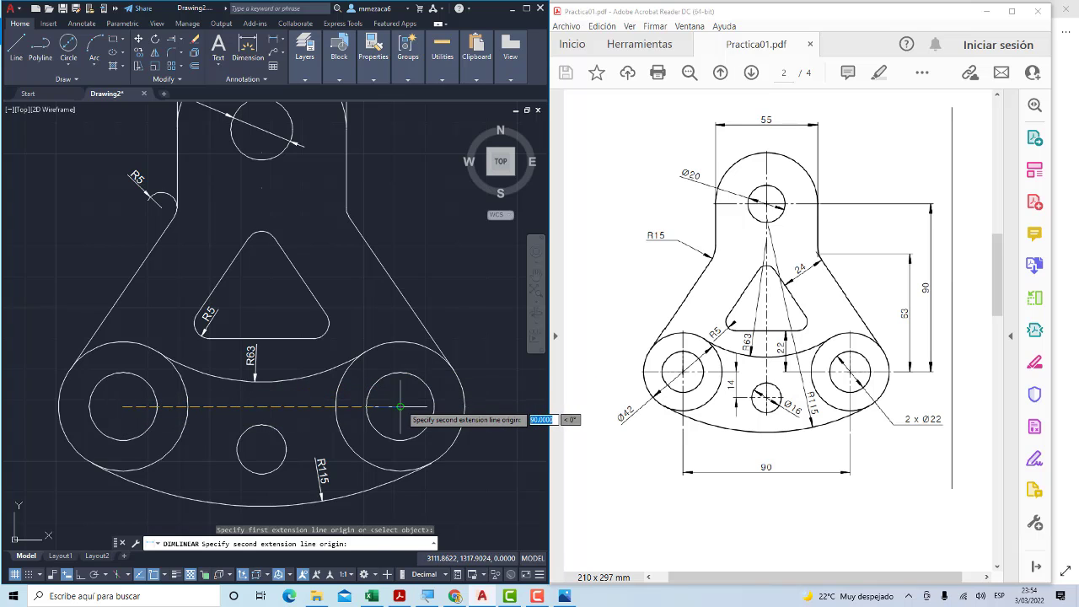
left_click(400, 406)
scroll(400, 406, "down", 2)
scroll(392, 375, "down", 2)
left_click(392, 426)
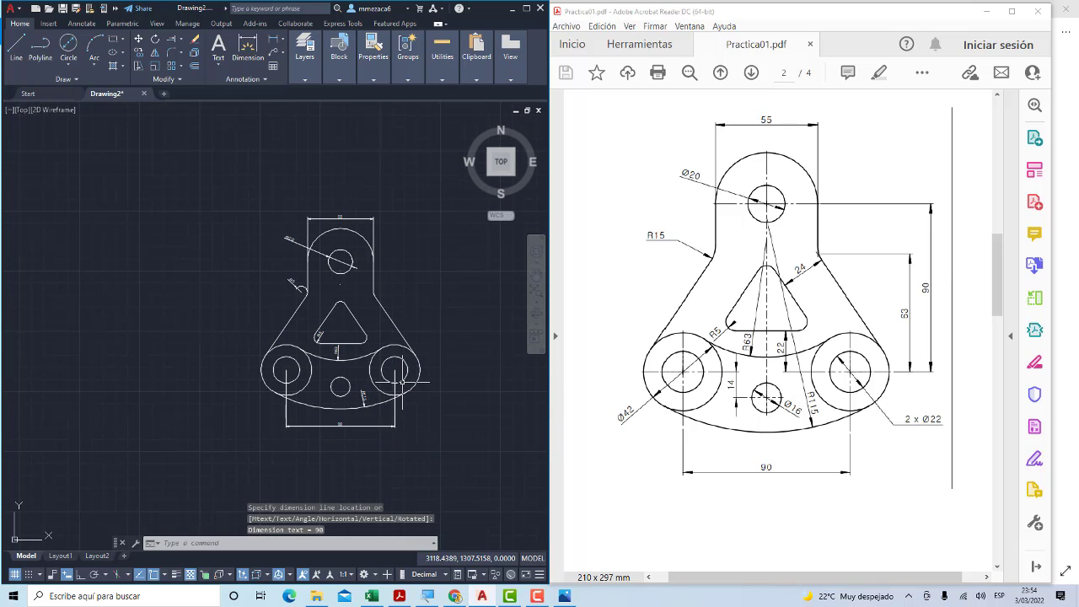
scroll(393, 387, "up", 4)
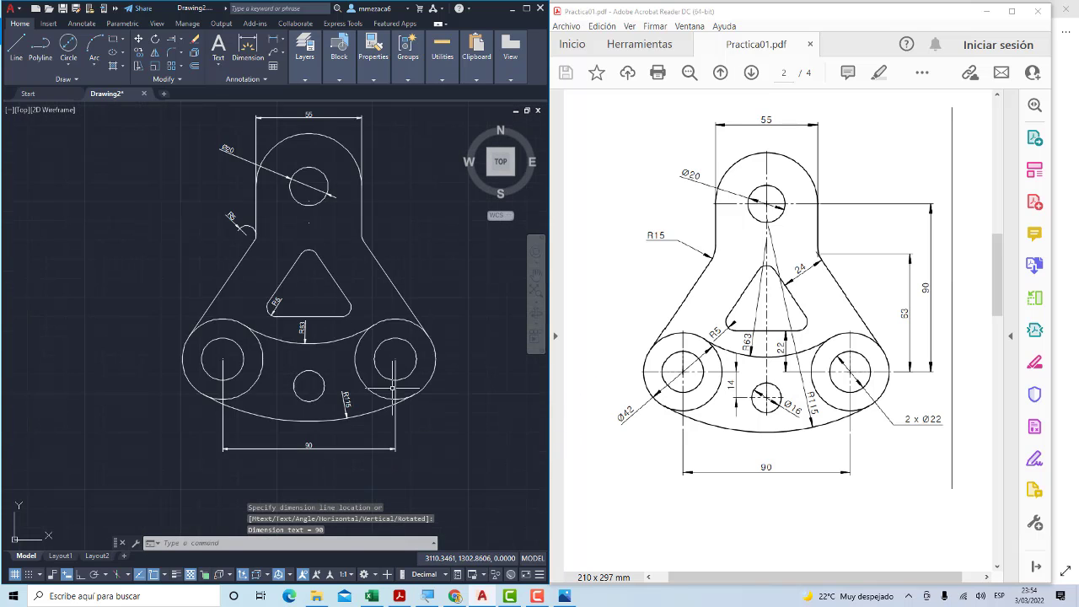
Add diameter dimensions Ø42 on the left outer circle and Ø16 on the small central circle
left_click(284, 39)
left_click(257, 174)
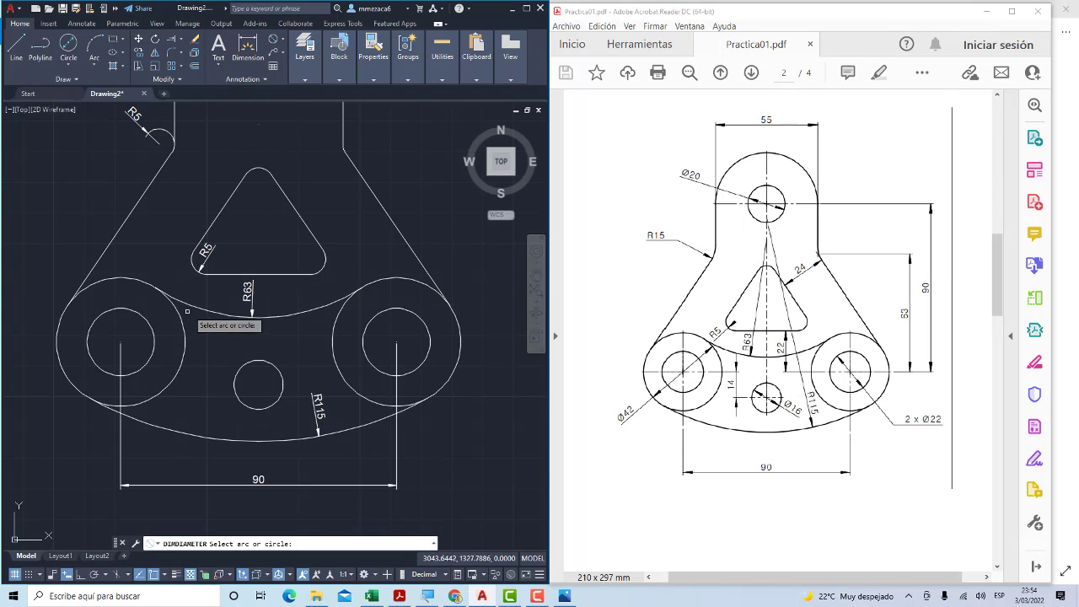
left_click(80, 390)
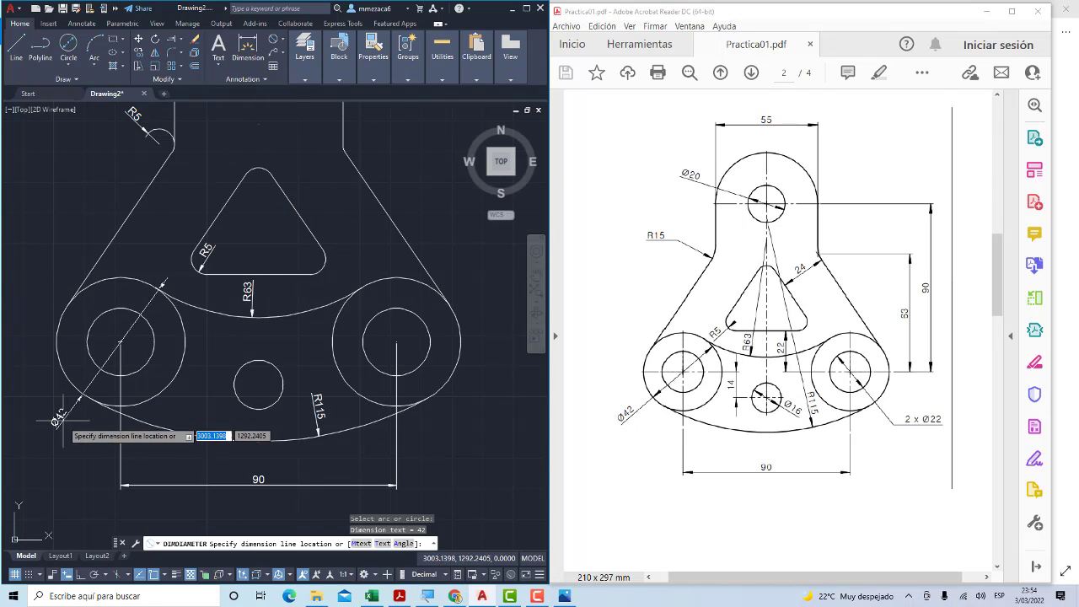
left_click(63, 418)
left_click(279, 40)
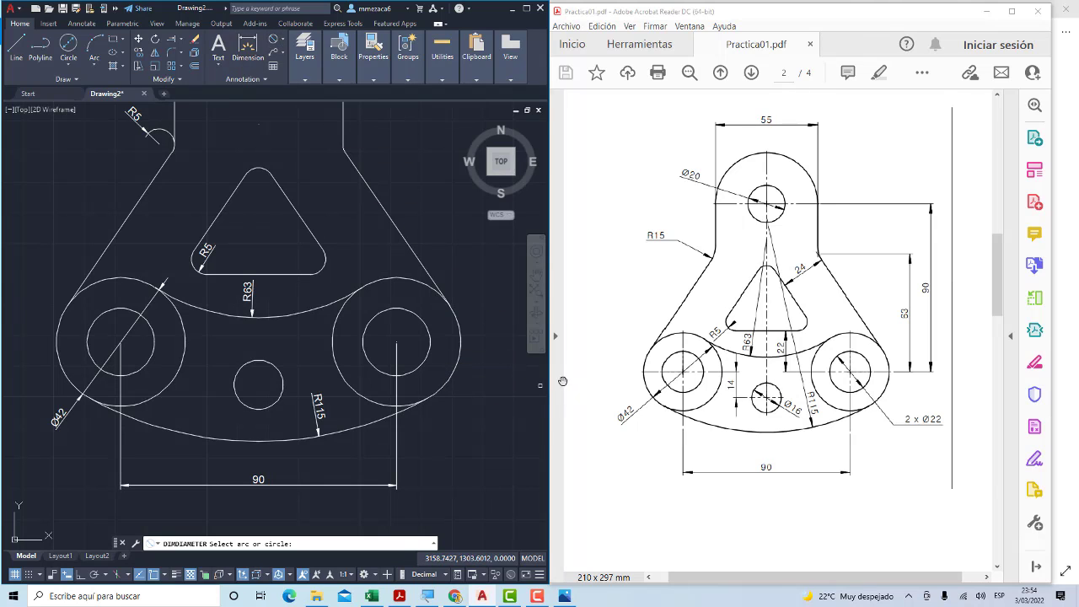
left_click(278, 389)
left_click(311, 371)
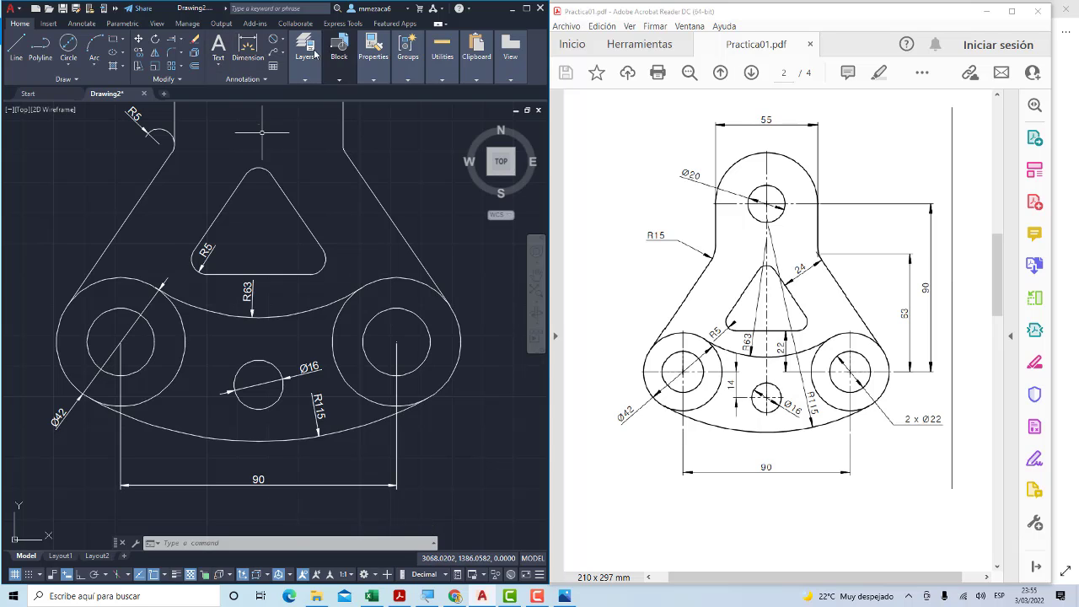
Add the vertical 14 linear dimension from the left circle centre to the small circle centre
mouse_move(305, 51)
left_click(281, 39)
left_click(257, 55)
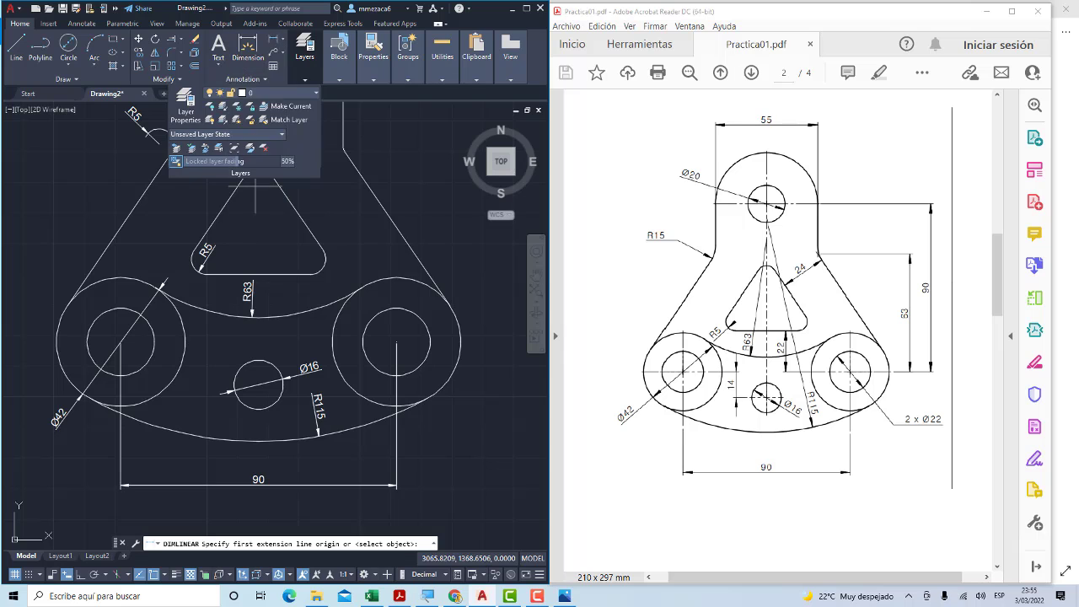
left_click(121, 341)
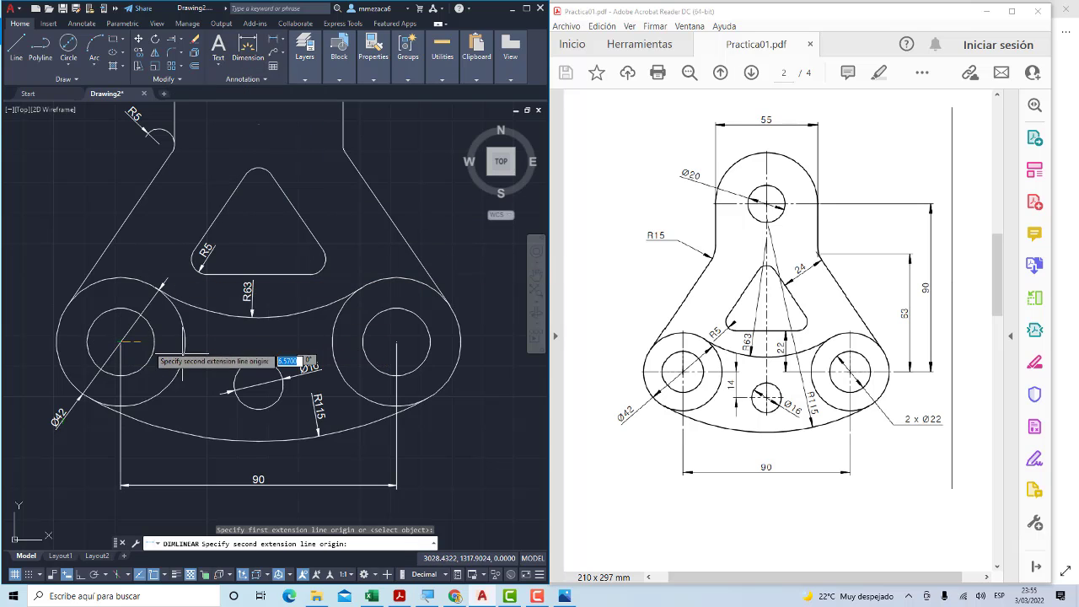
left_click(259, 383)
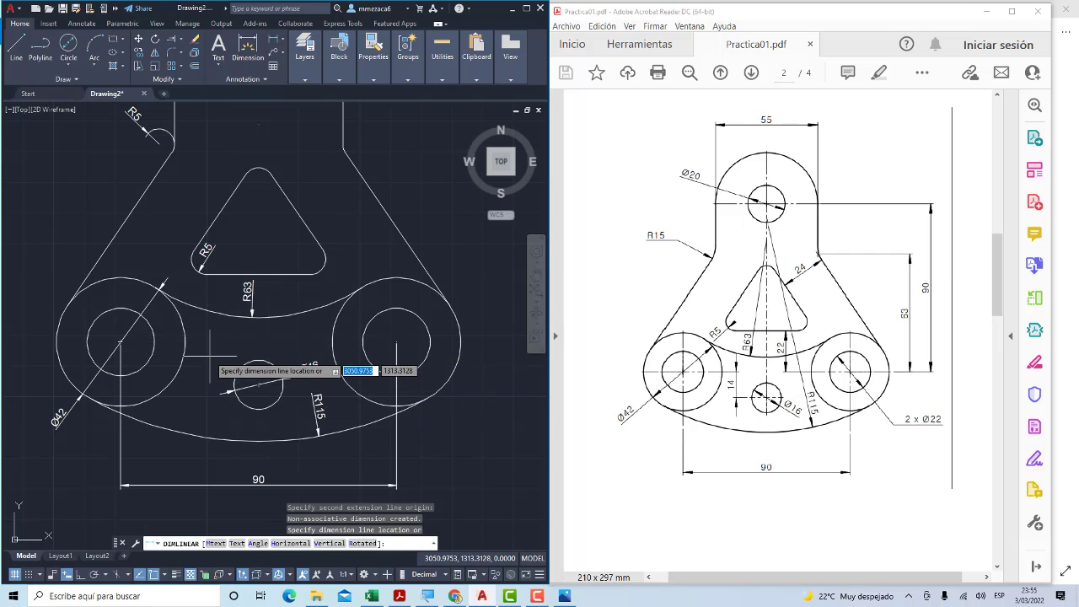
left_click(208, 371)
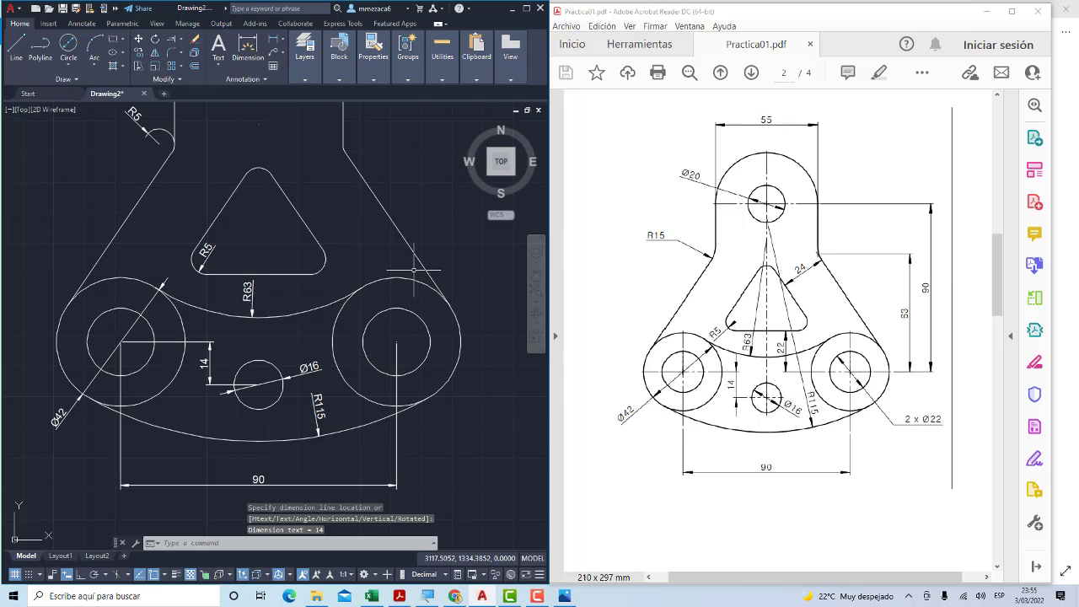
Add the vertical 22 dimension under the triangle and move its label clear of R63
key("Return")
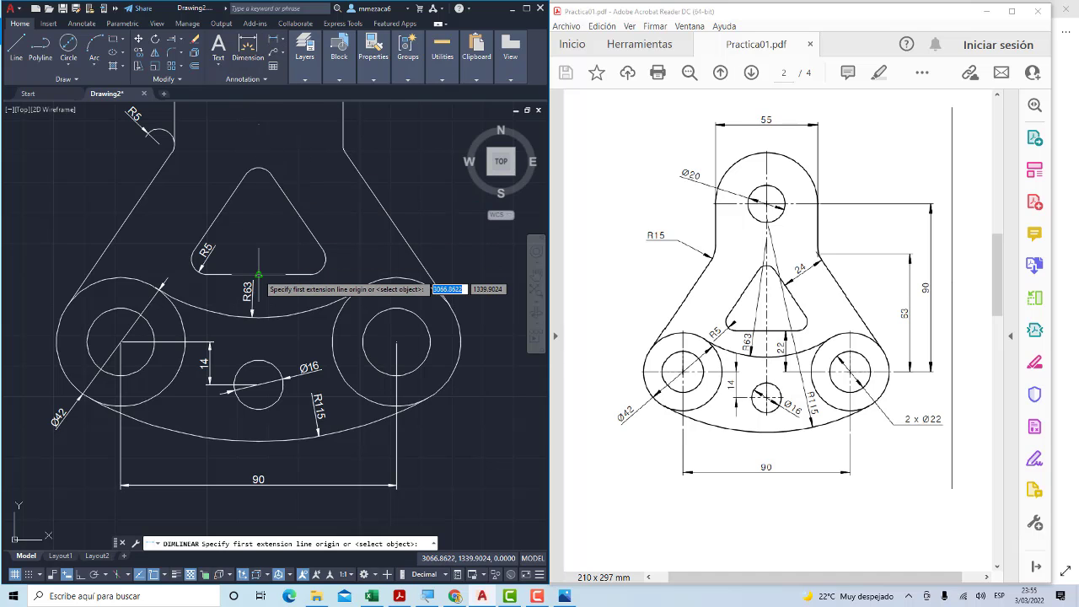
left_click(259, 275)
left_click(396, 343)
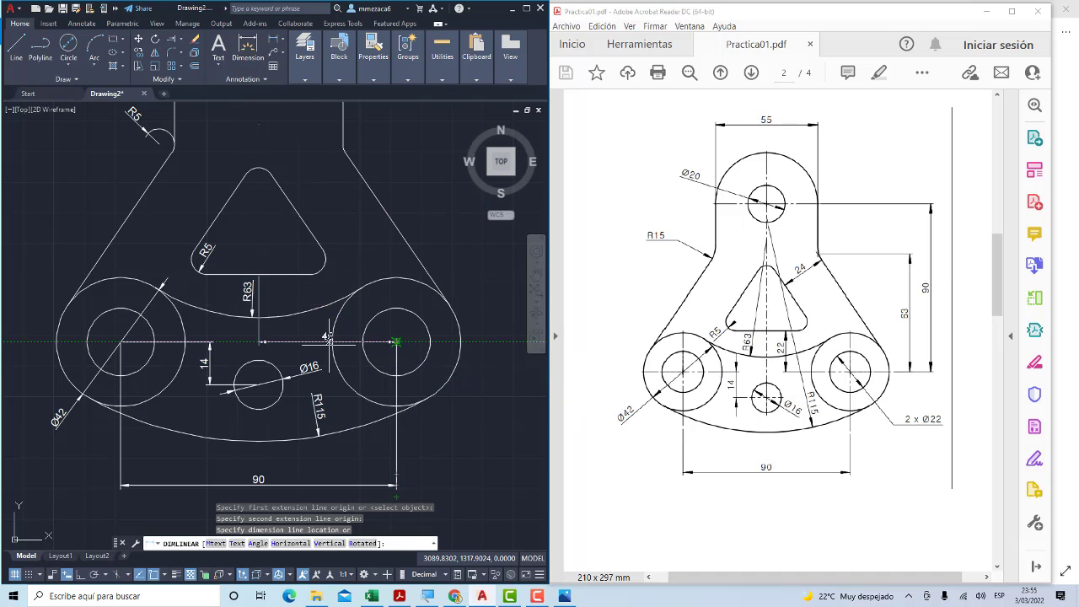
left_click(258, 314)
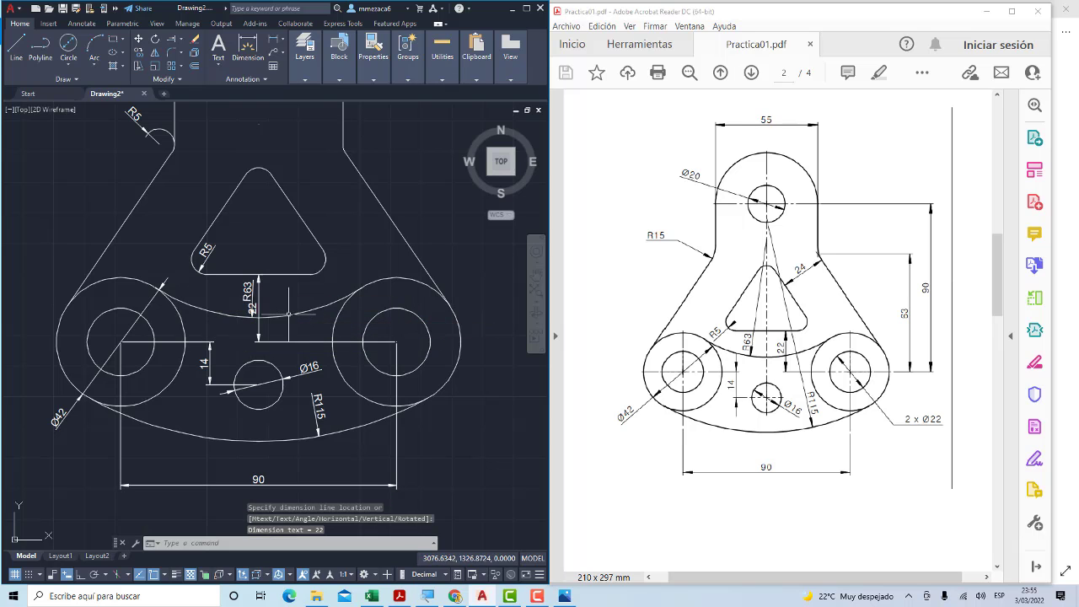
scroll(274, 307, "up", 2)
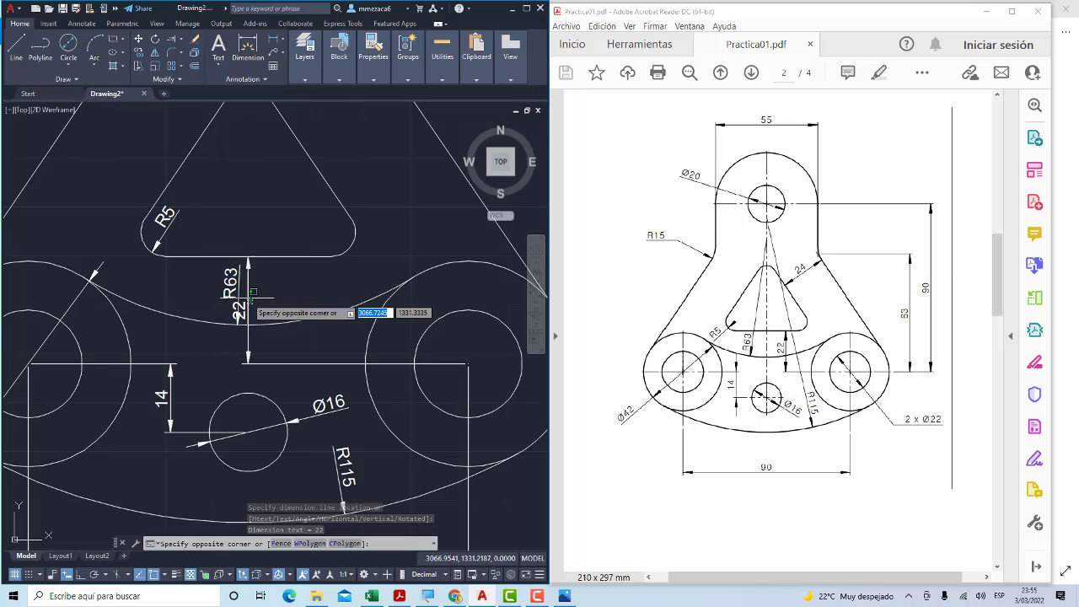
left_click(250, 304)
left_click(239, 311)
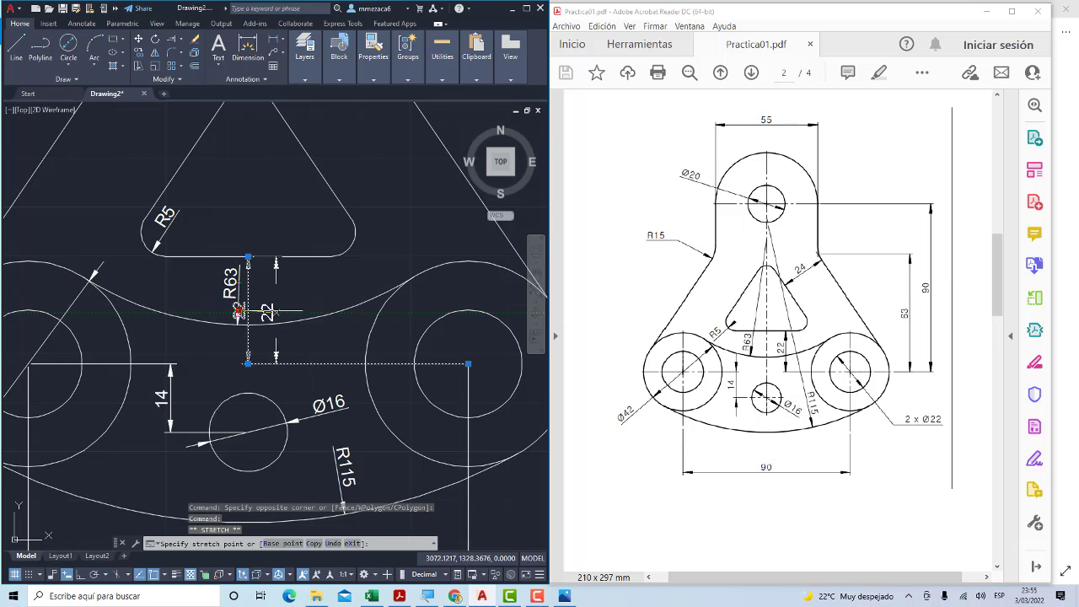
left_click(290, 313)
key("Escape")
key("Escape")
scroll(361, 337, "down", 5)
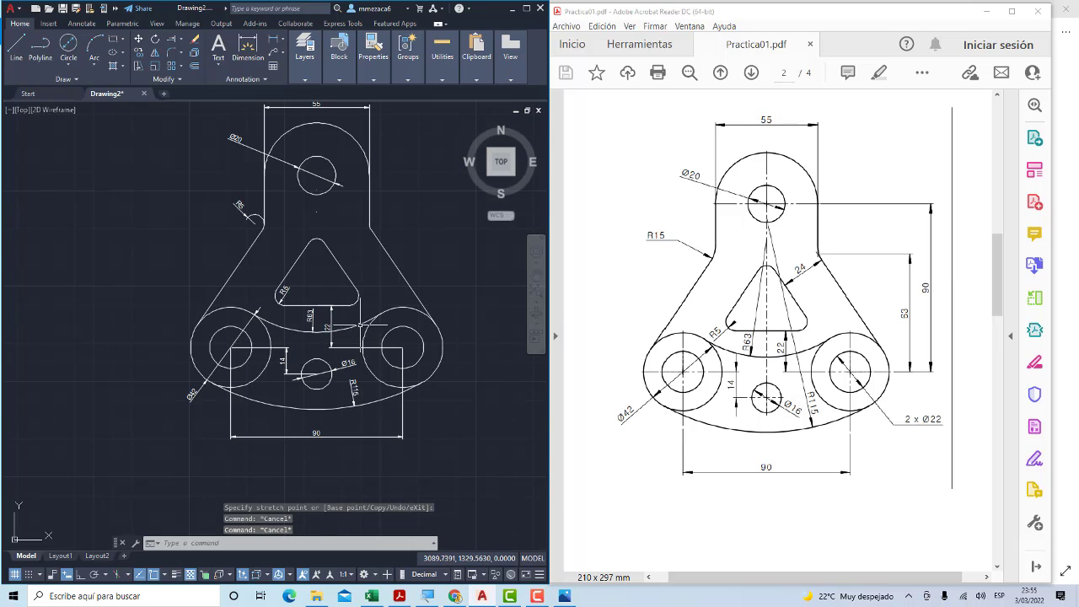
scroll(360, 324, "up", 4)
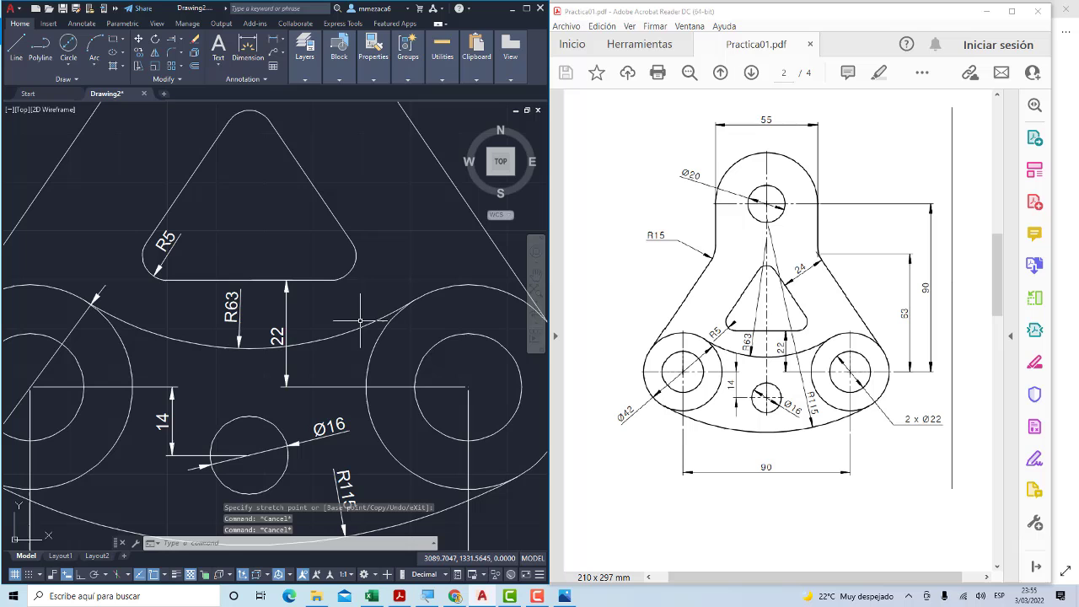
Start a vertical dimension from the right circle, cancel the stray 64.54 result, and reframe the bracket
left_click(247, 48)
scroll(312, 203, "down", 4)
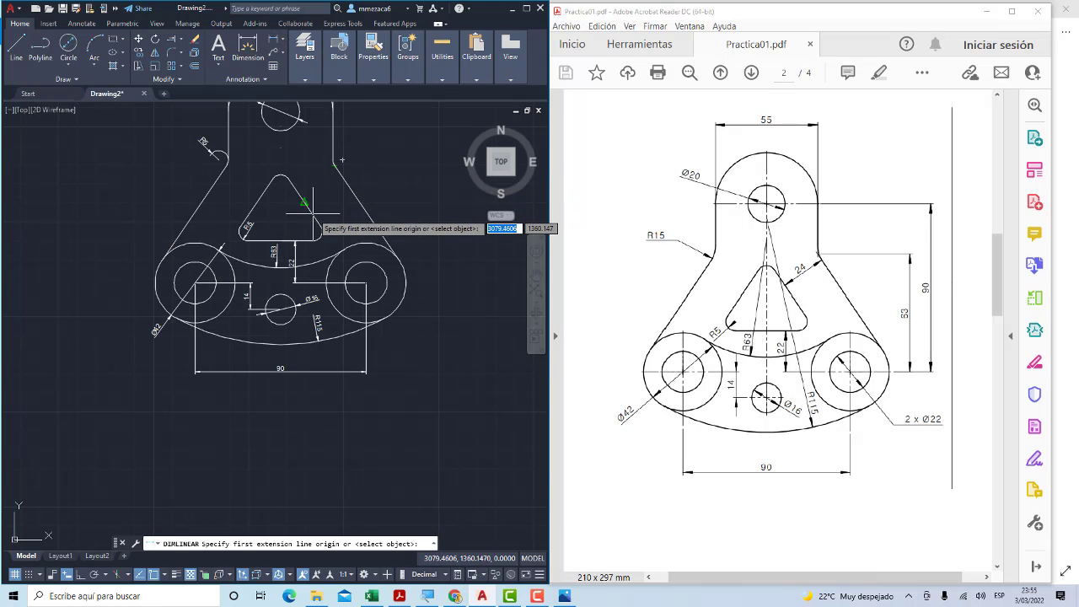
middle_click_drag(313, 216, 311, 237)
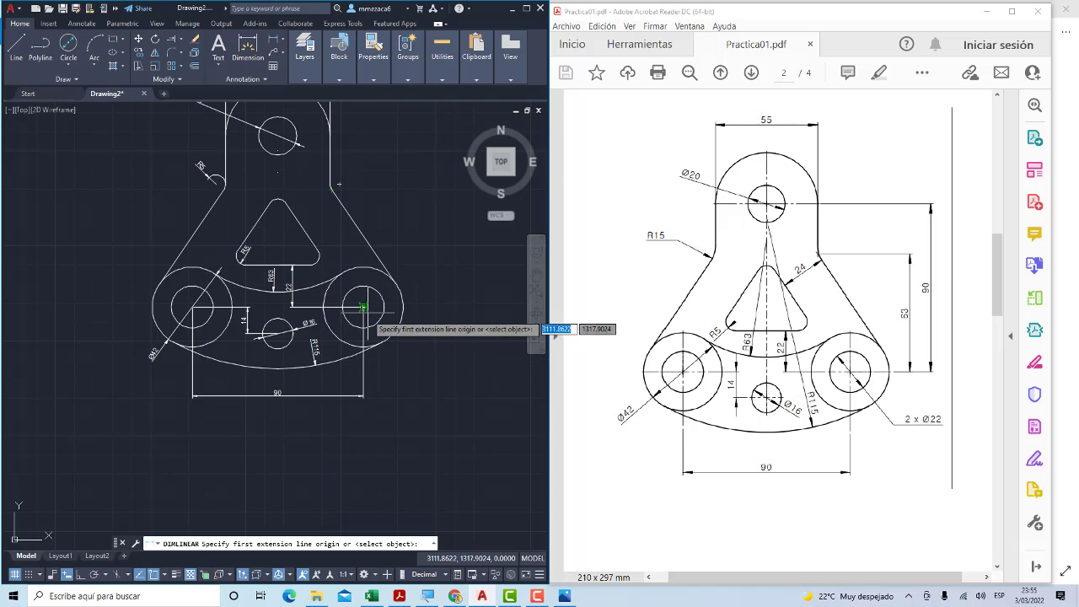
left_click(362, 308)
scroll(319, 186, "up", 2)
scroll(325, 184, "up", 2)
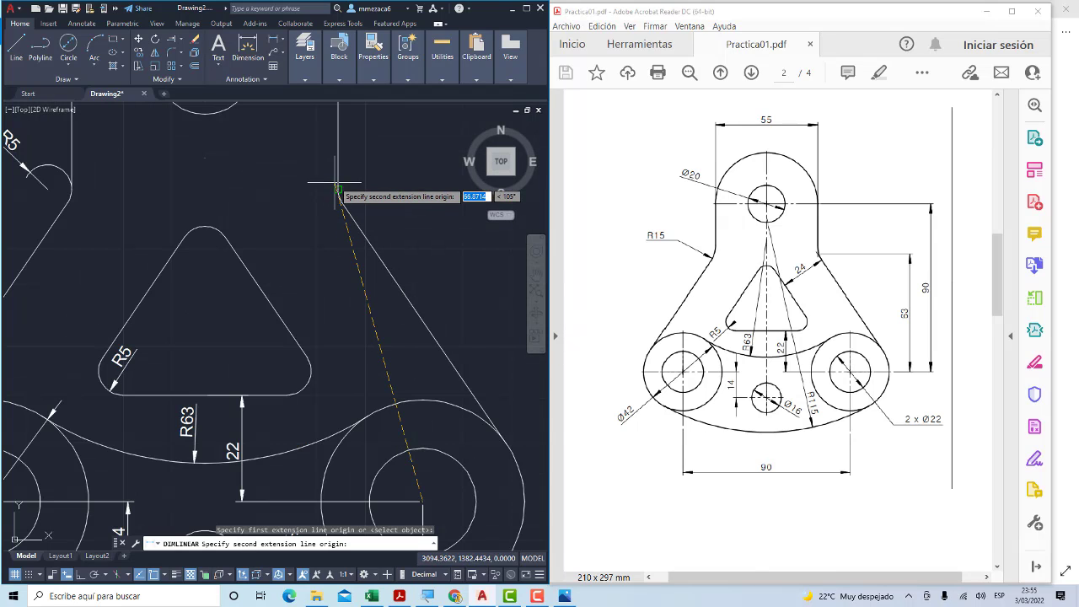
left_click(349, 197)
scroll(360, 198, "down", 2)
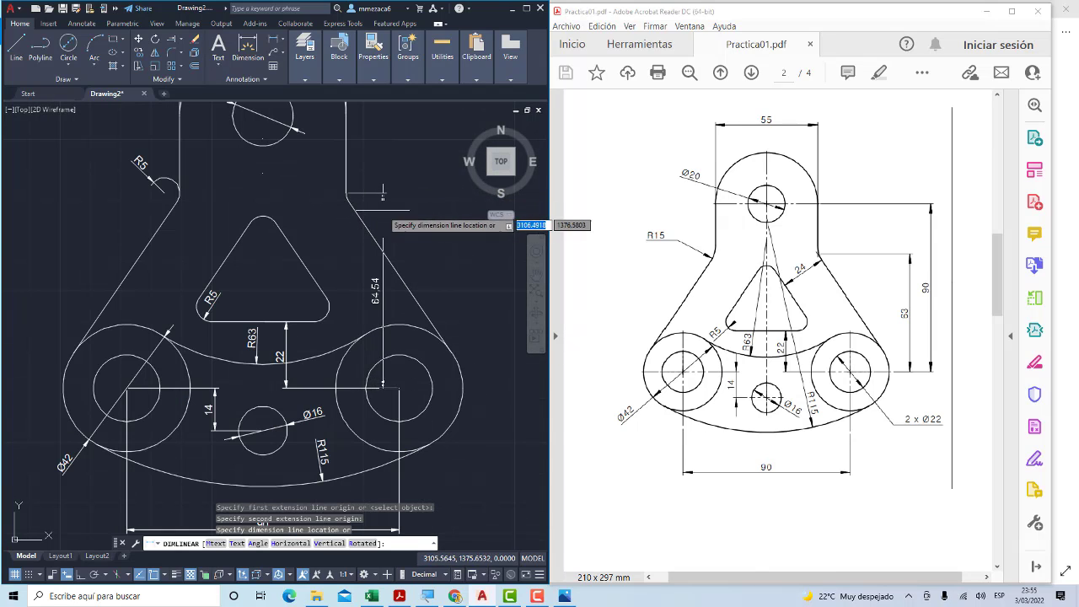
scroll(354, 207, "up", 3)
scroll(342, 217, "up", 2)
key("Escape")
scroll(333, 226, "down", 2)
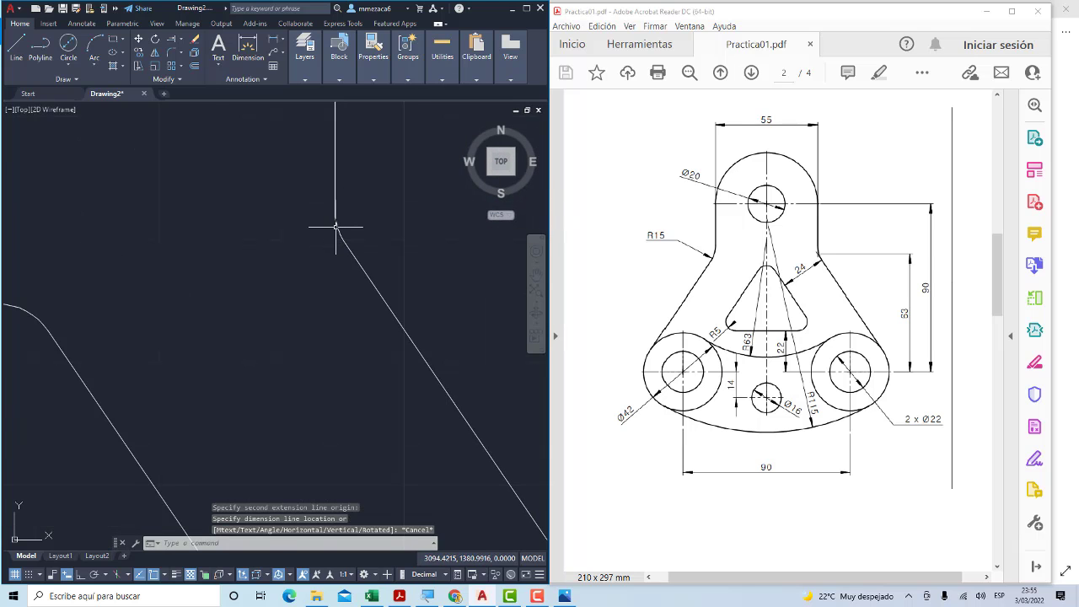
scroll(349, 229, "down", 2)
scroll(346, 232, "down", 1)
scroll(382, 249, "up", 1)
scroll(382, 249, "down", 1)
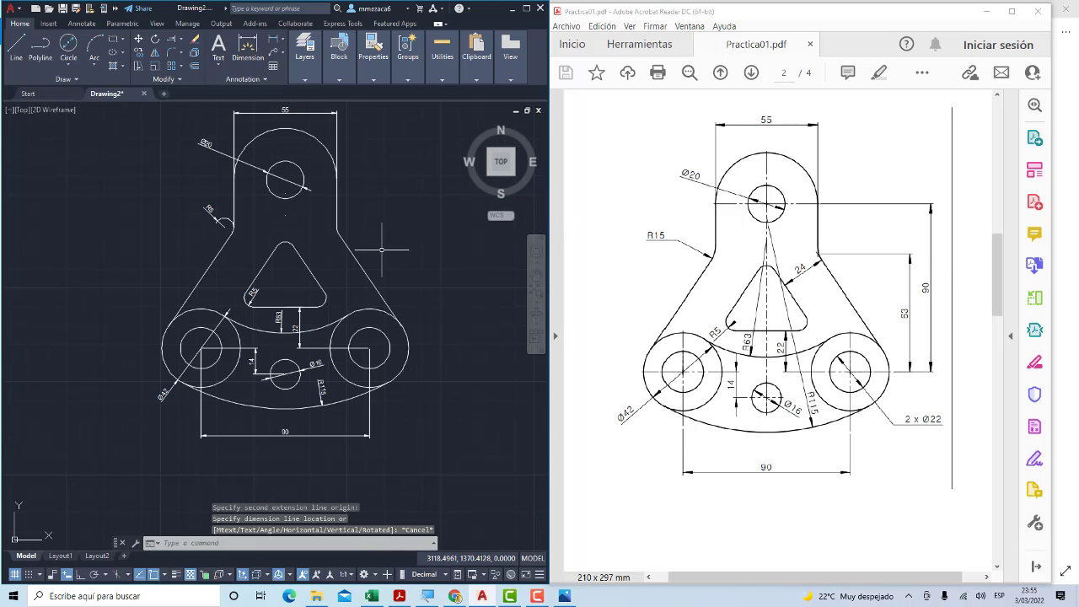
middle_click_drag(381, 250, 363, 249)
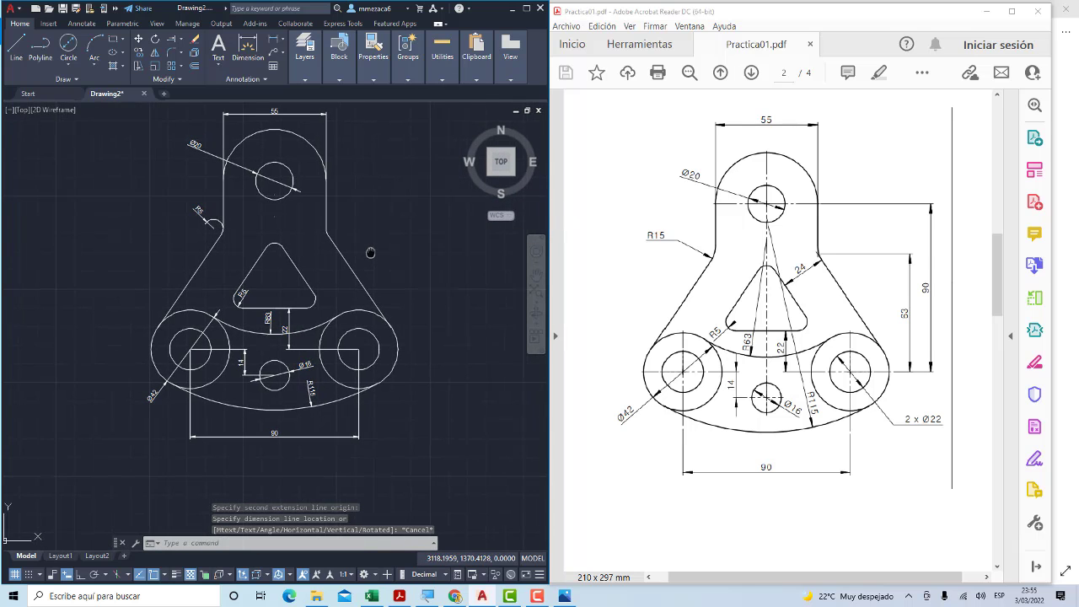
Add a vertical 90 linear dimension from the top hole centre to the lower-right hole centre
left_click(273, 41)
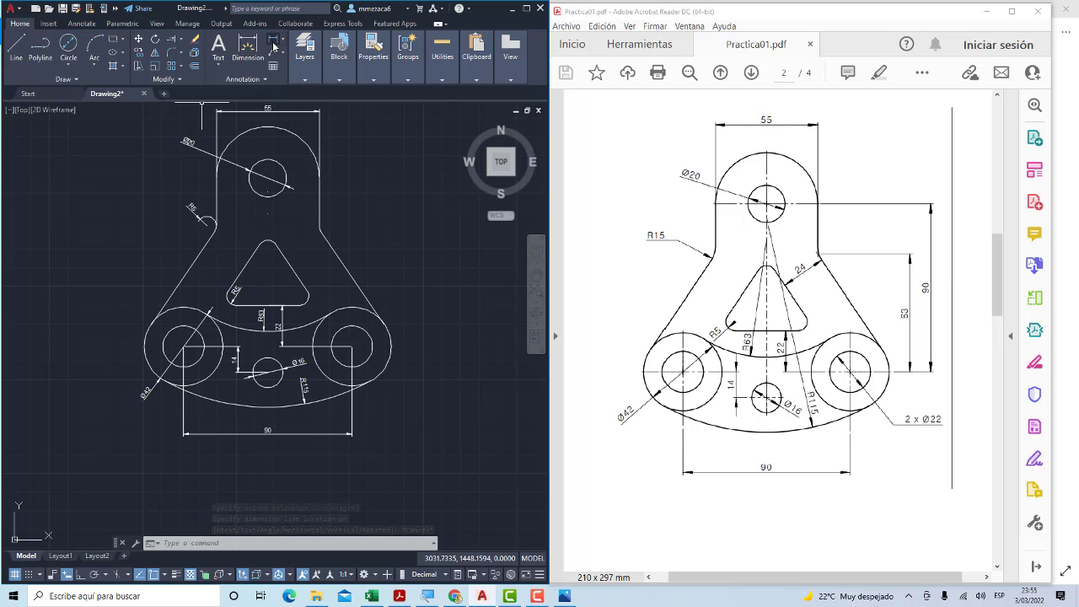
left_click(267, 178)
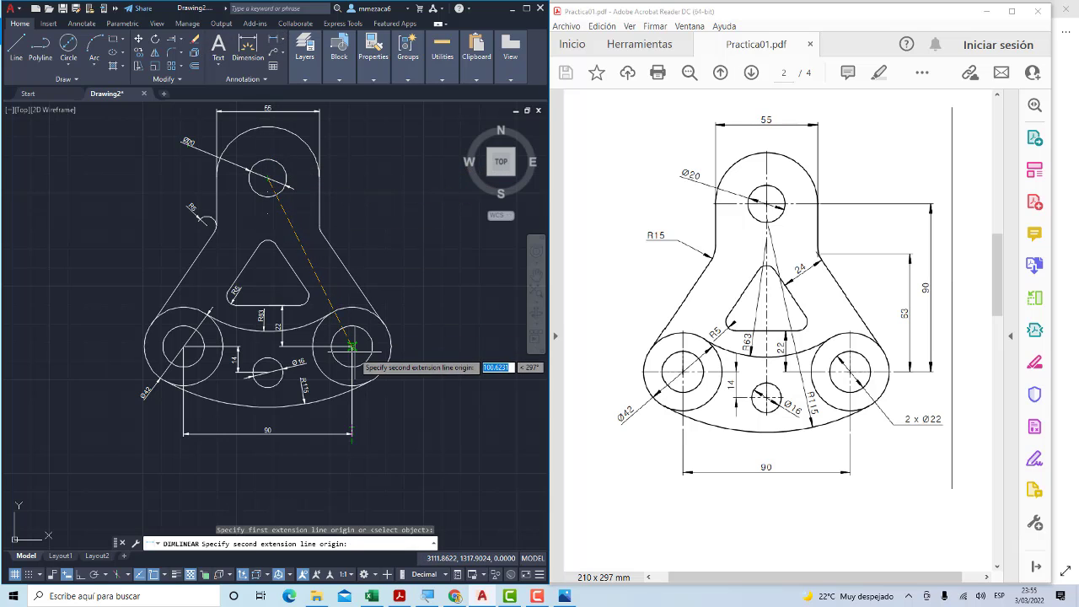
left_click(351, 346)
left_click(429, 337)
scroll(402, 250, "up", 1)
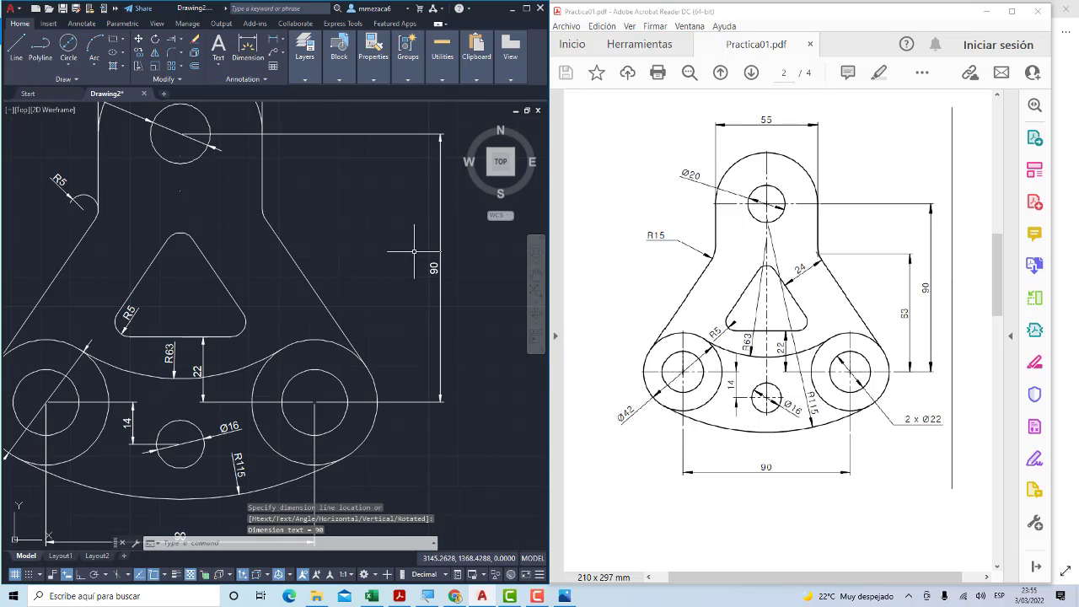
scroll(402, 250, "down", 1)
scroll(336, 245, "up", 2)
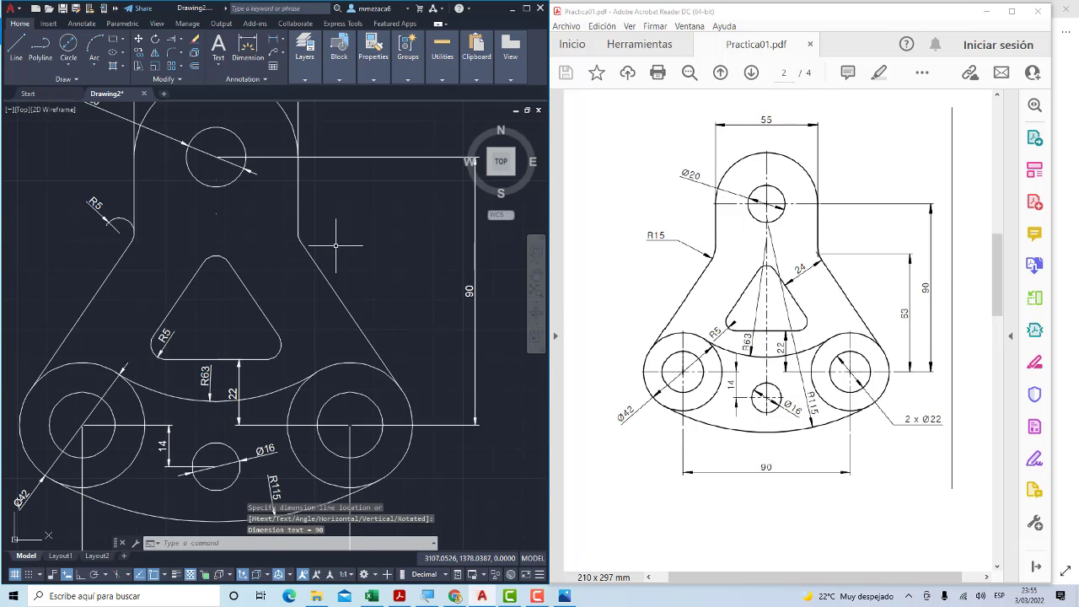
Try an aligned dimension on the triangle edge, then cancel it
left_click(283, 38)
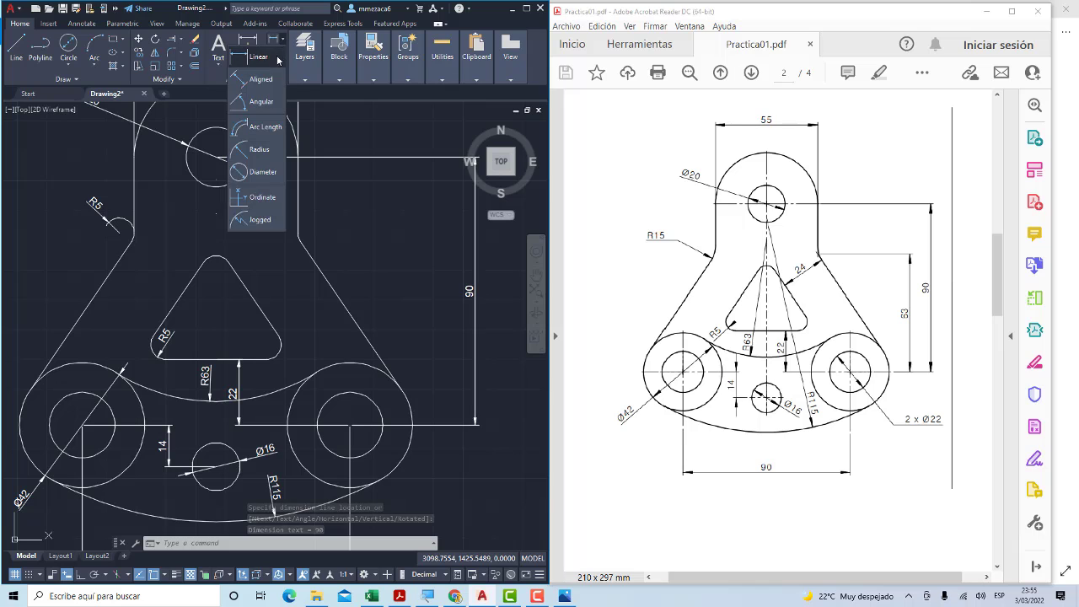
left_click(269, 82)
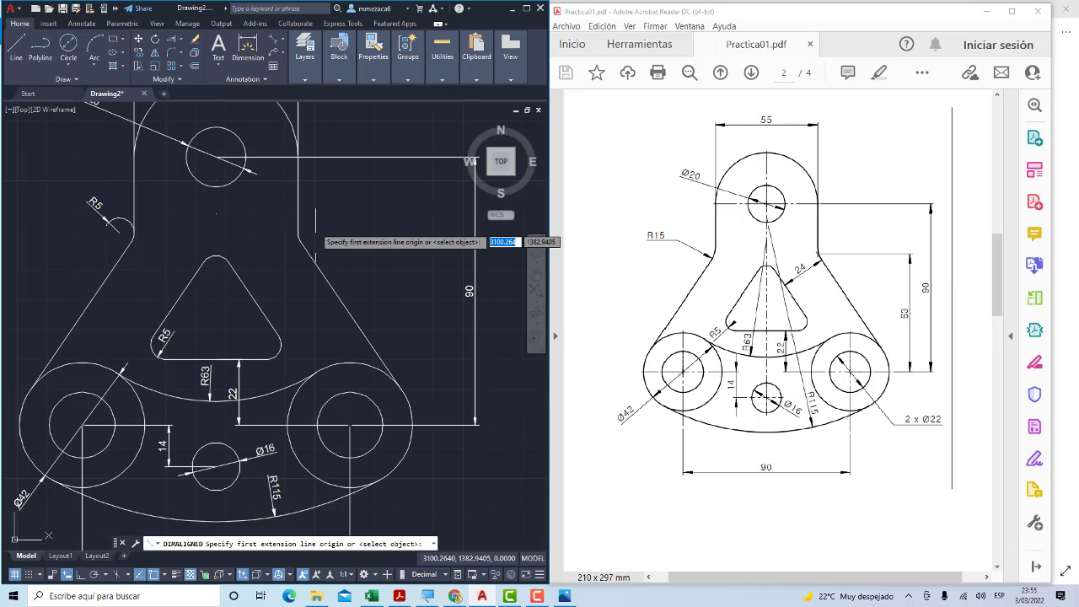
left_click(349, 314)
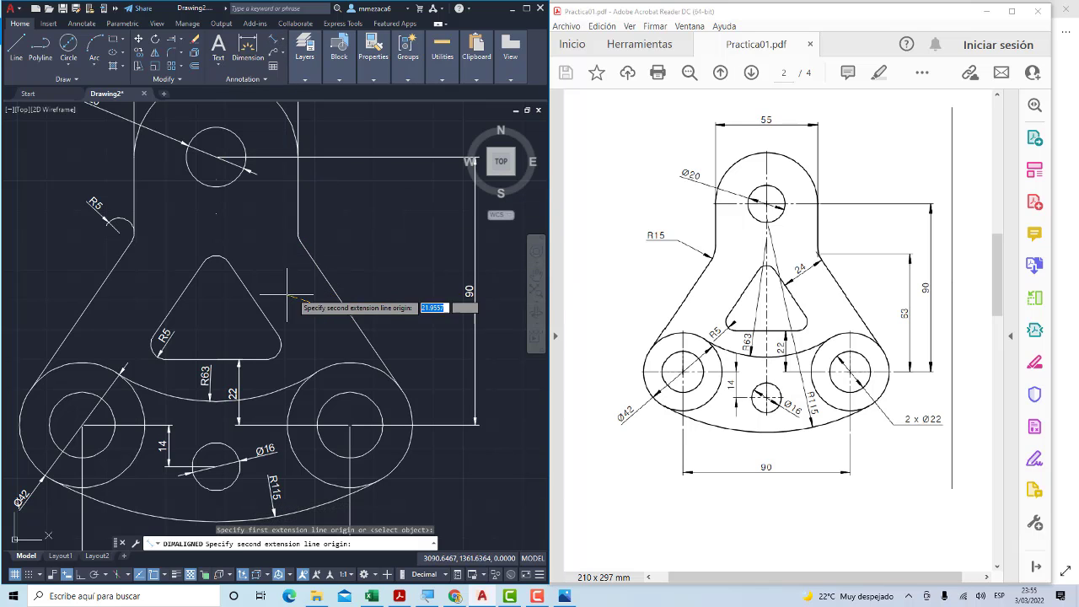
left_click(251, 319)
key("Escape")
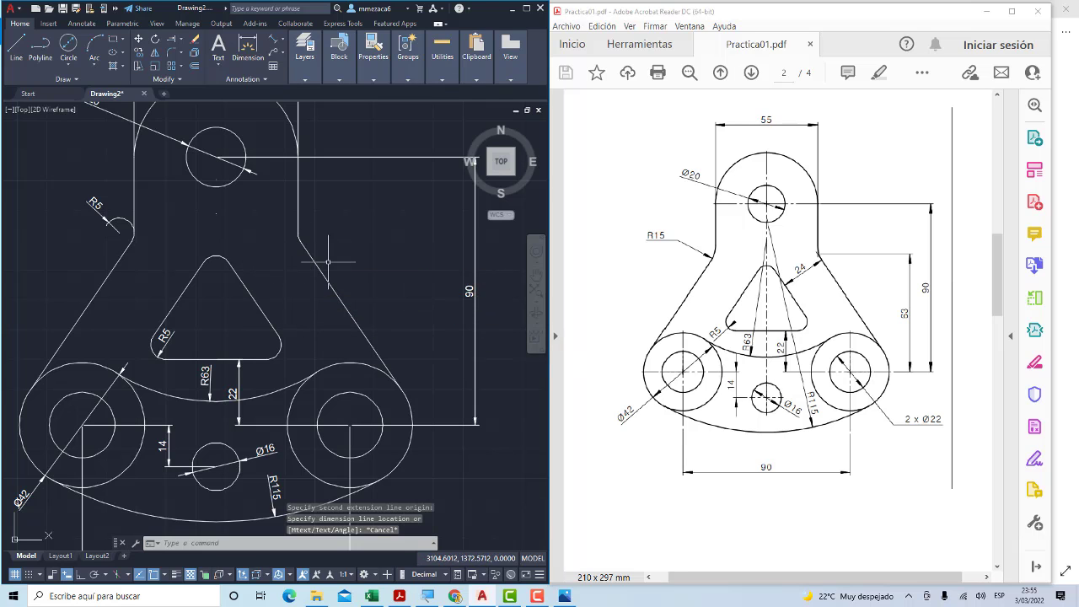
scroll(357, 234, "down", 1)
scroll(297, 281, "up", 1)
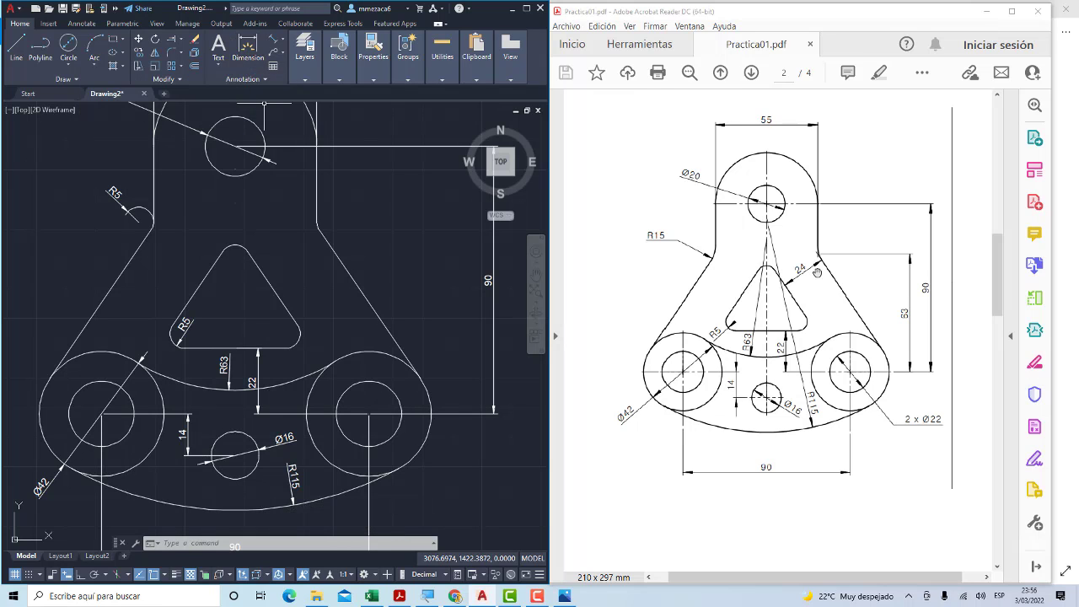
Use DIM to add the 24 dimension parallel to the triangle's slanted edge
left_click(319, 71)
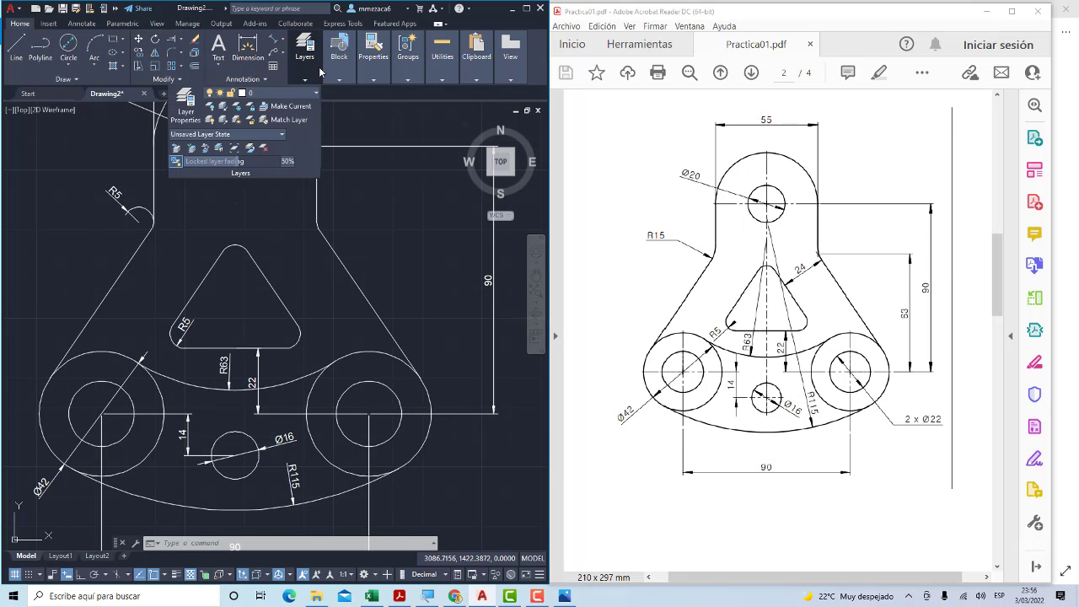
left_click(251, 52)
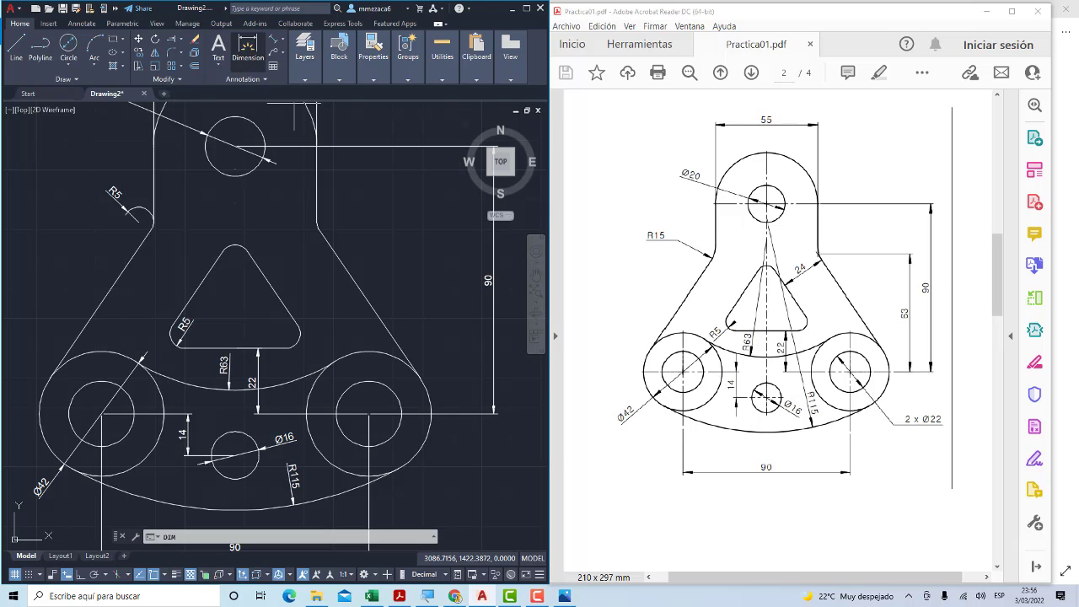
left_click(349, 272)
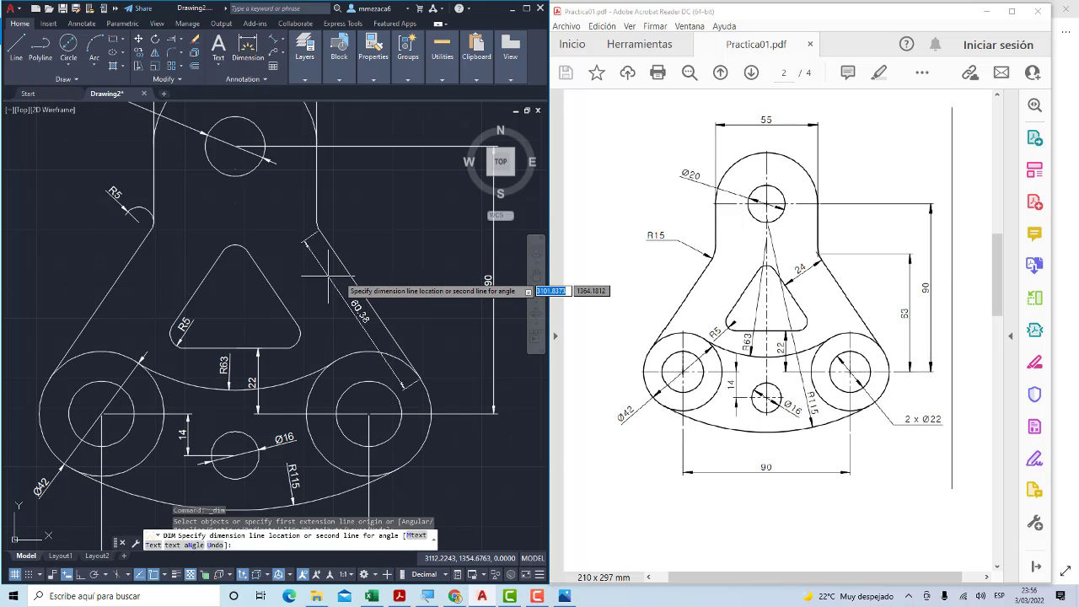
left_click(279, 294)
left_click(291, 266)
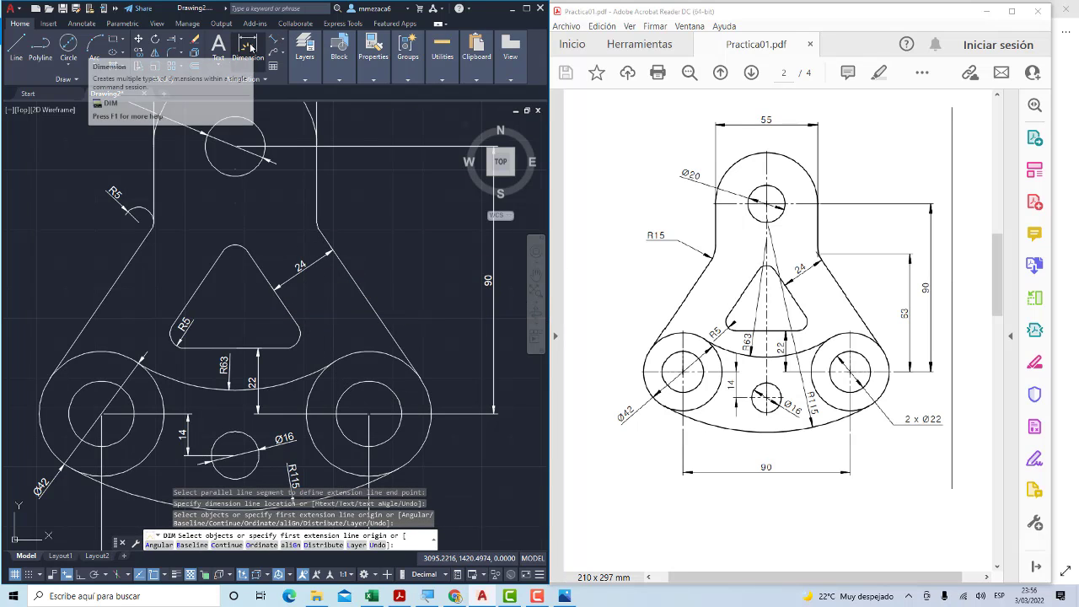
key("Escape")
scroll(392, 273, "down", 2)
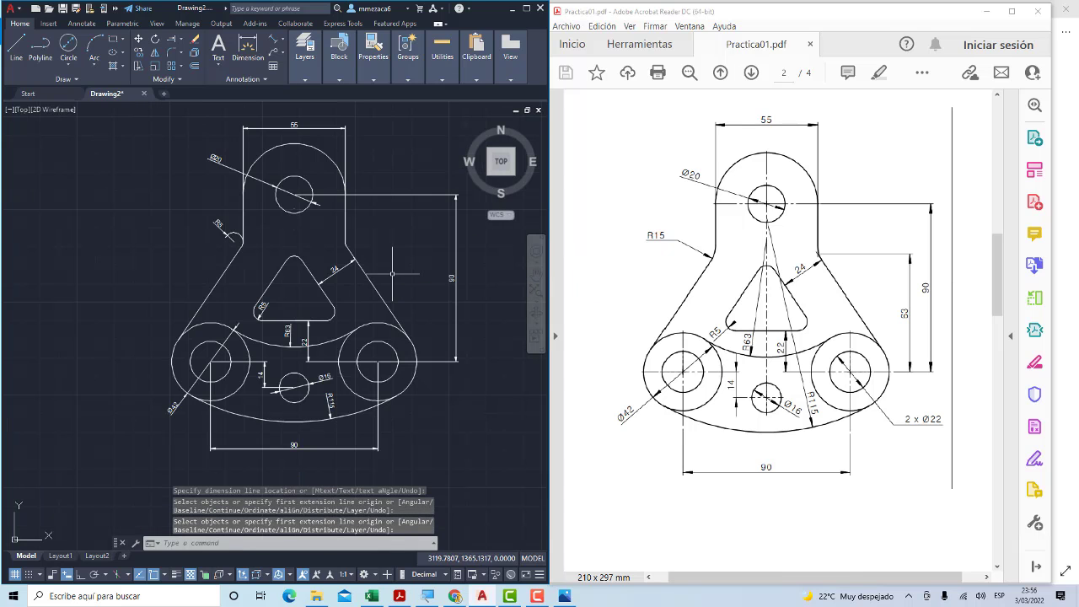
scroll(346, 293, "up", 2)
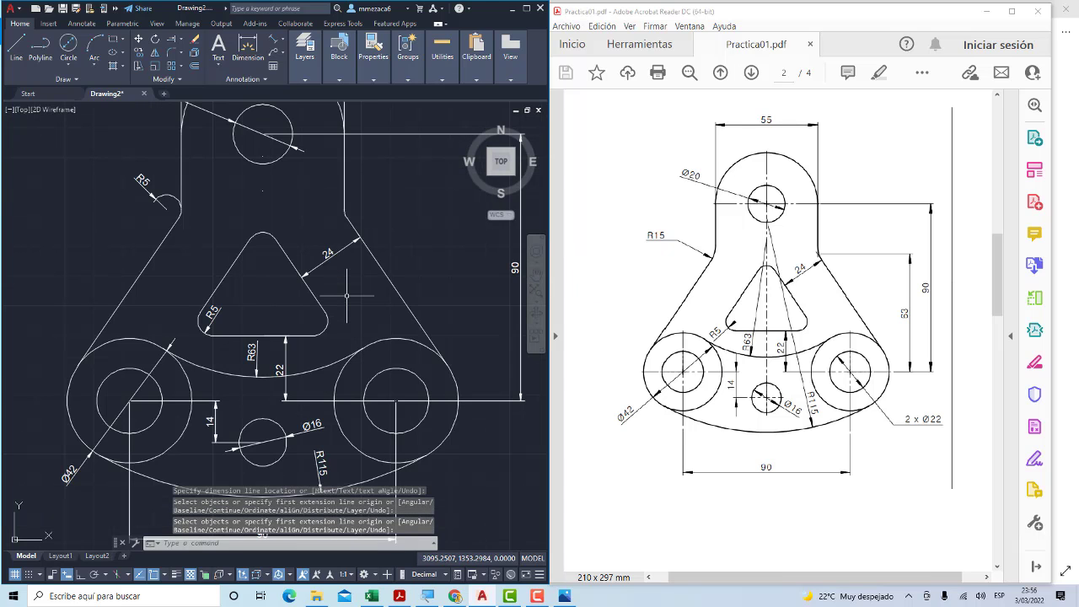
scroll(346, 293, "down", 2)
middle_click_drag(348, 297, 307, 276)
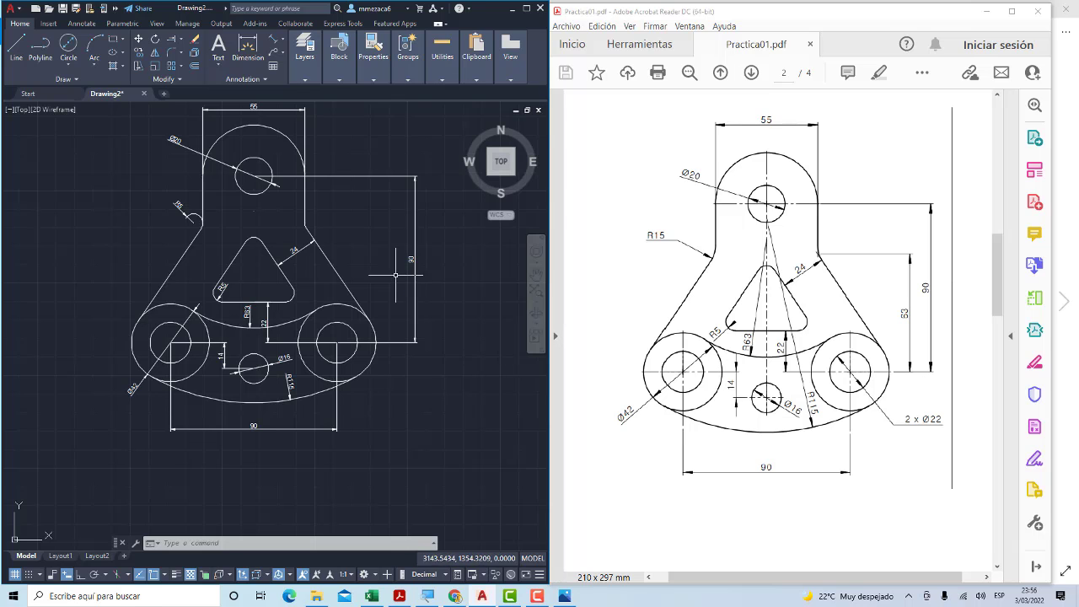
scroll(195, 421, "up", 4)
scroll(383, 317, "down", 5)
scroll(354, 309, "up", 2)
scroll(360, 278, "up", 1)
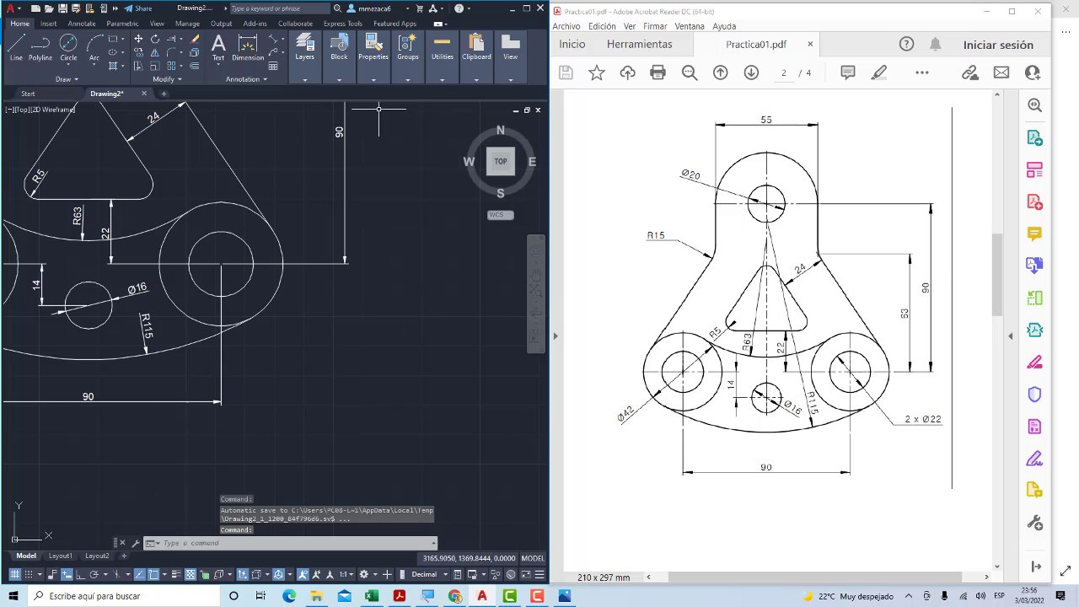
mouse_move(501, 161)
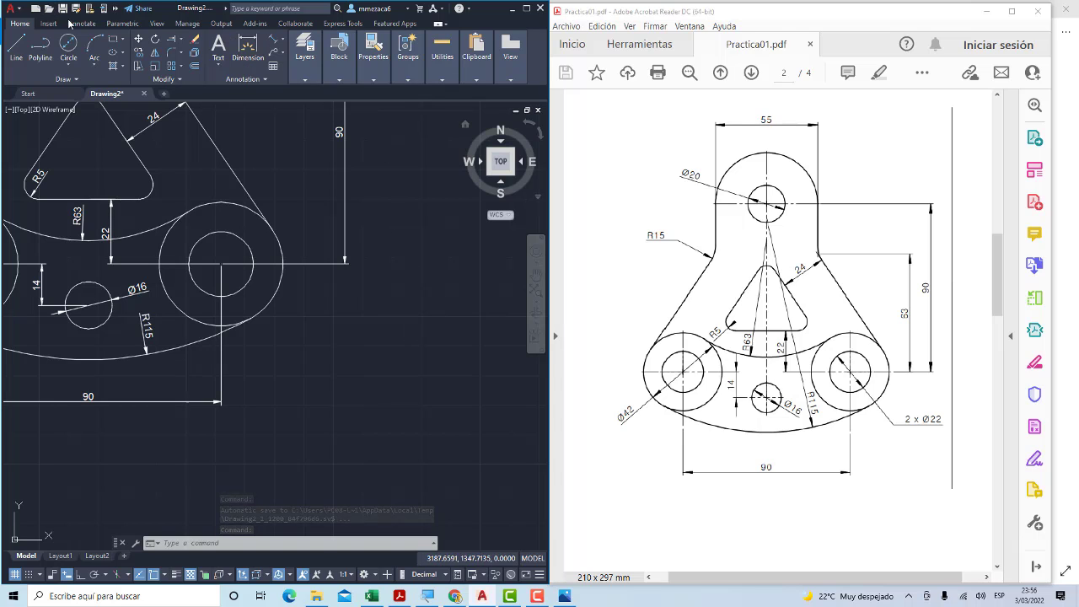
Place a multileader arrow on the lower-right hole, landing below right, with note '2 x'
left_click(77, 24)
left_click(258, 75)
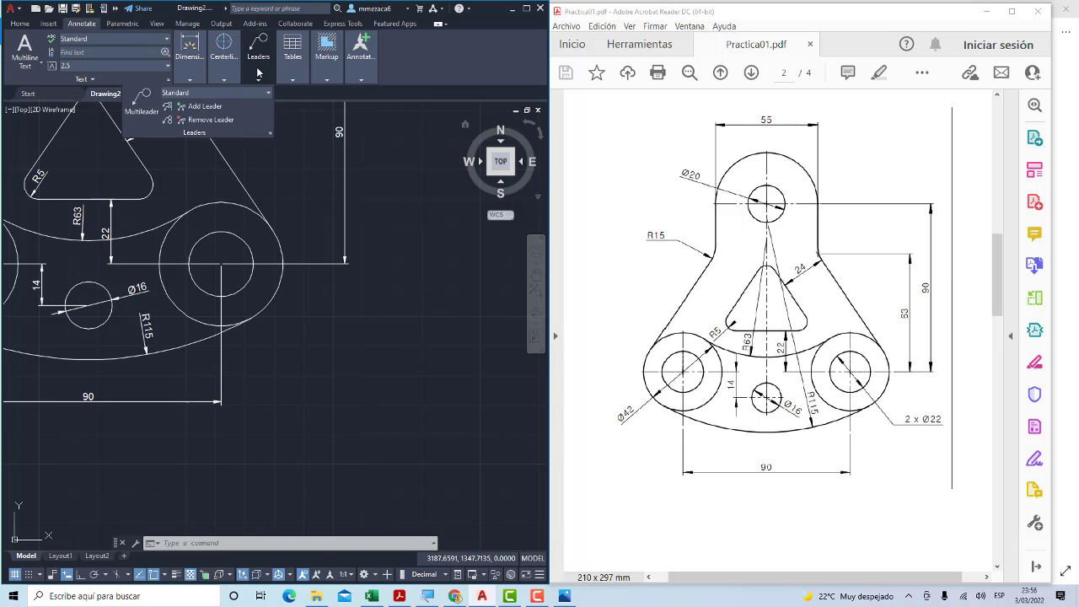
left_click(145, 110)
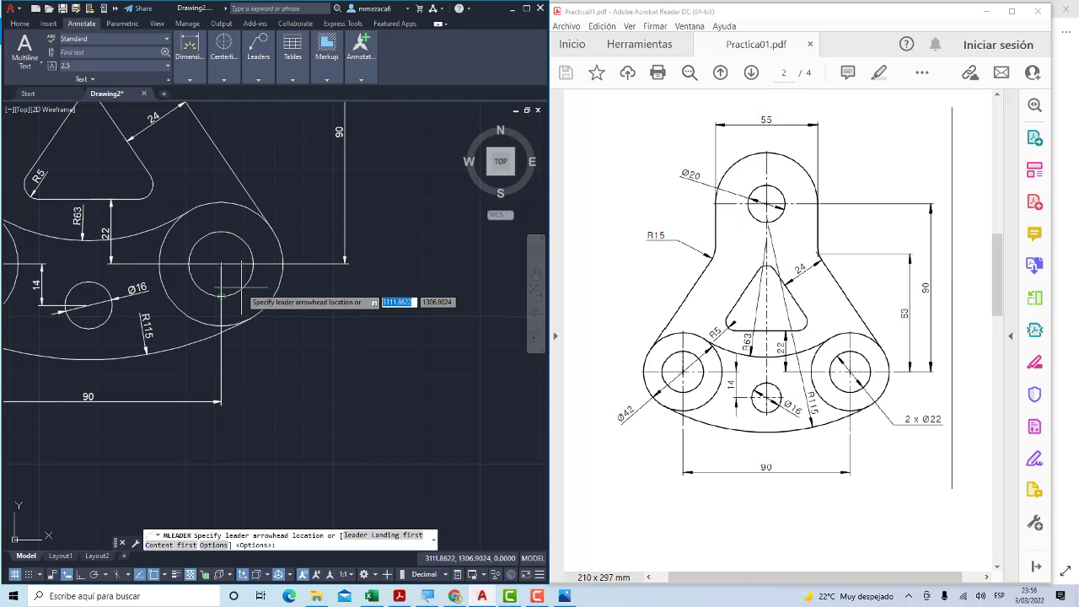
left_click(256, 268)
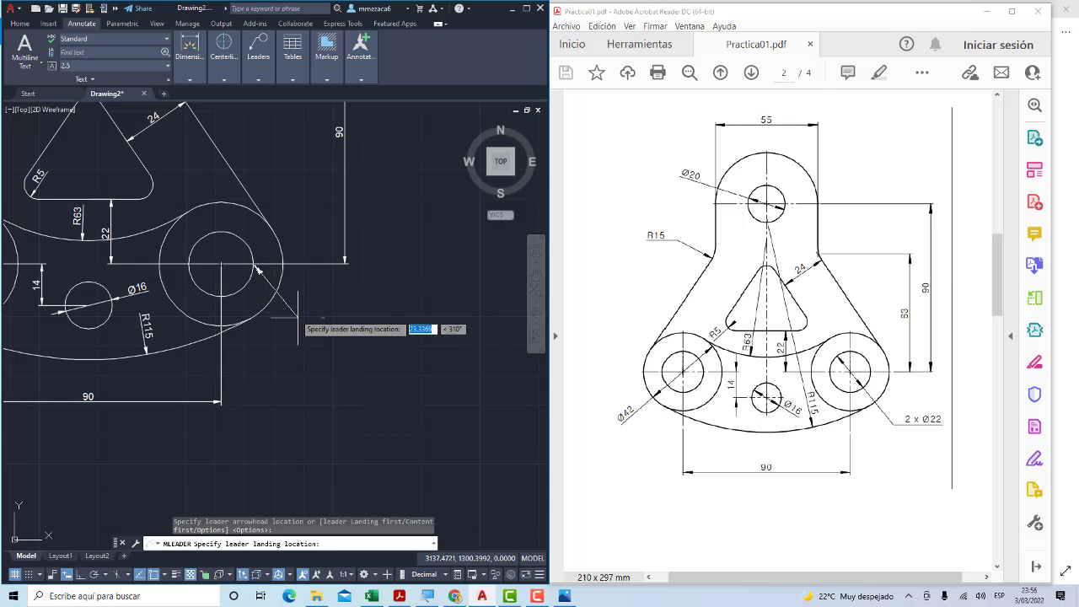
left_click(298, 342)
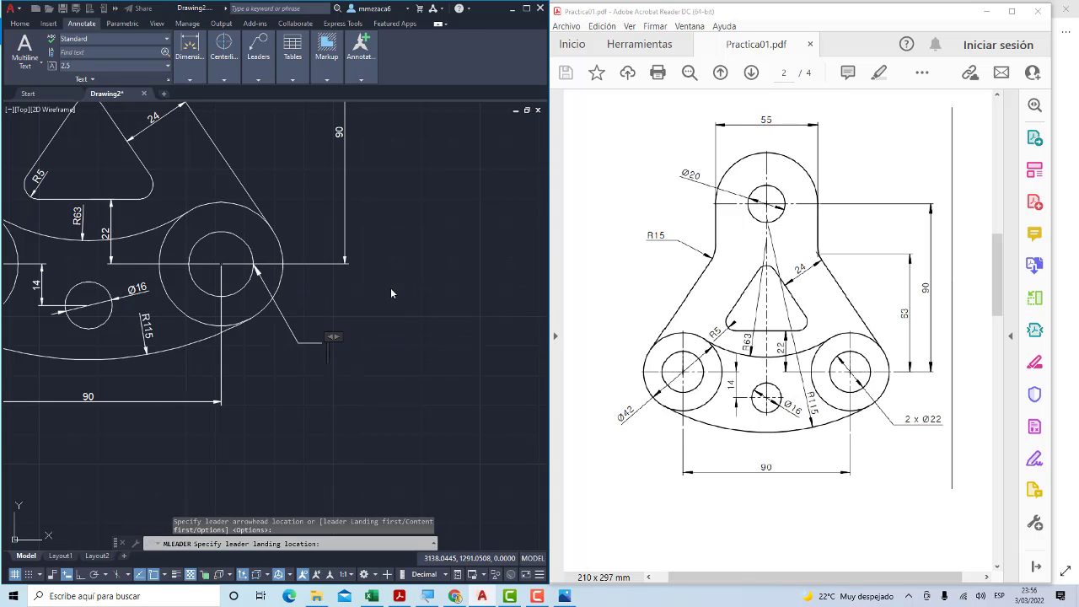
type("2")
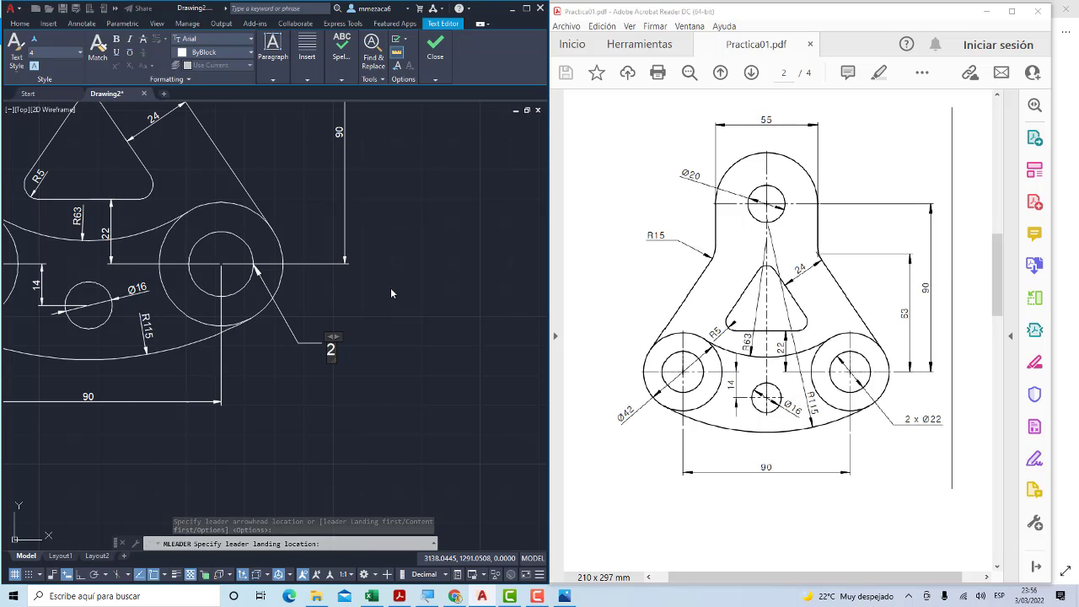
type(" x")
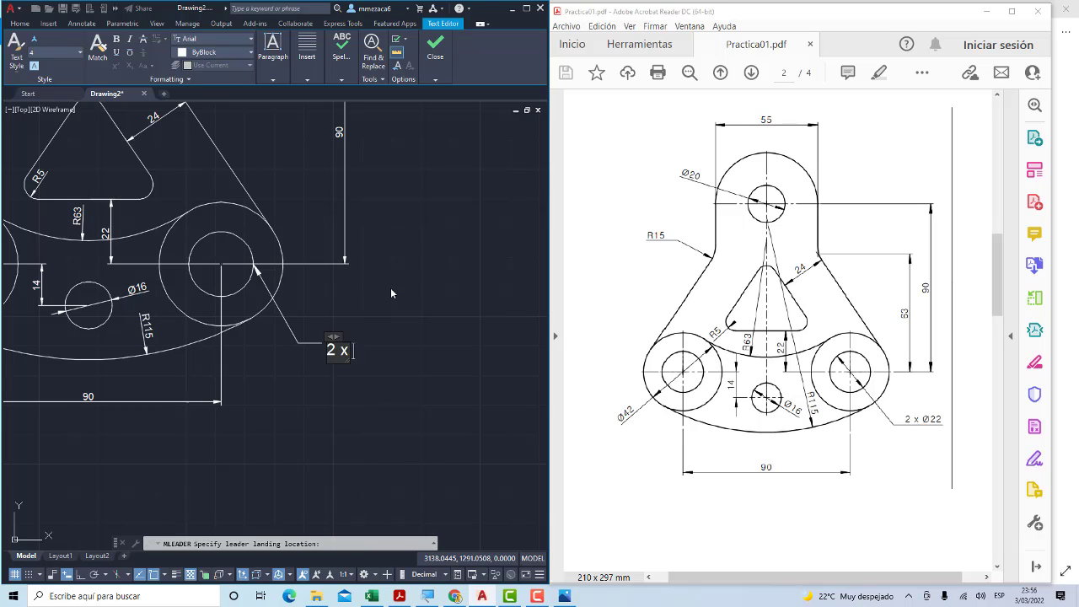
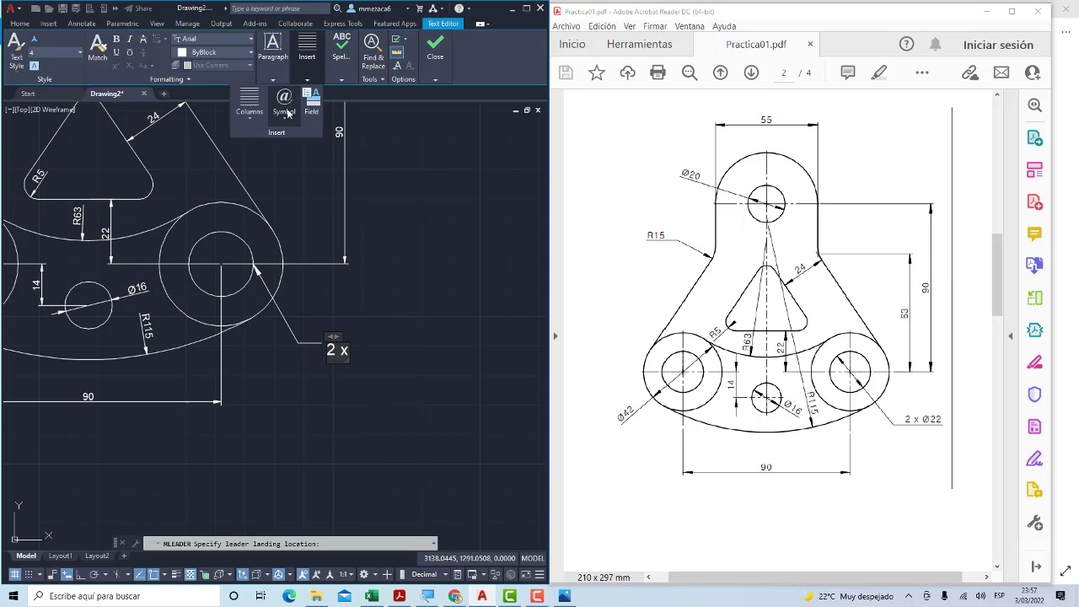
Insert a diameter symbol after '2 x' so the leader reads '2 x Ø22', then review the part
left_click(286, 120)
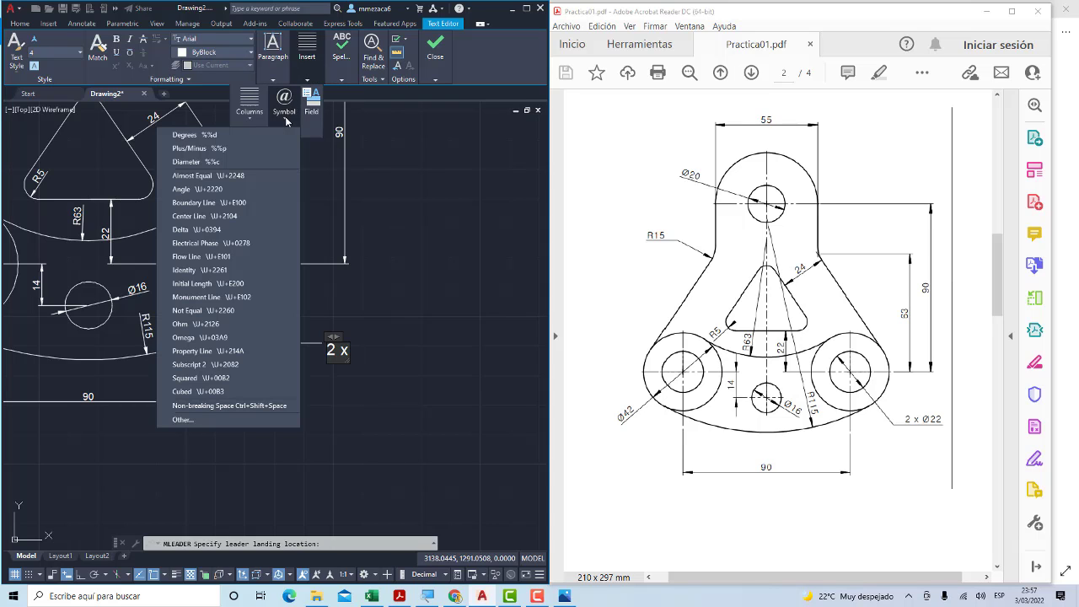
left_click(211, 159)
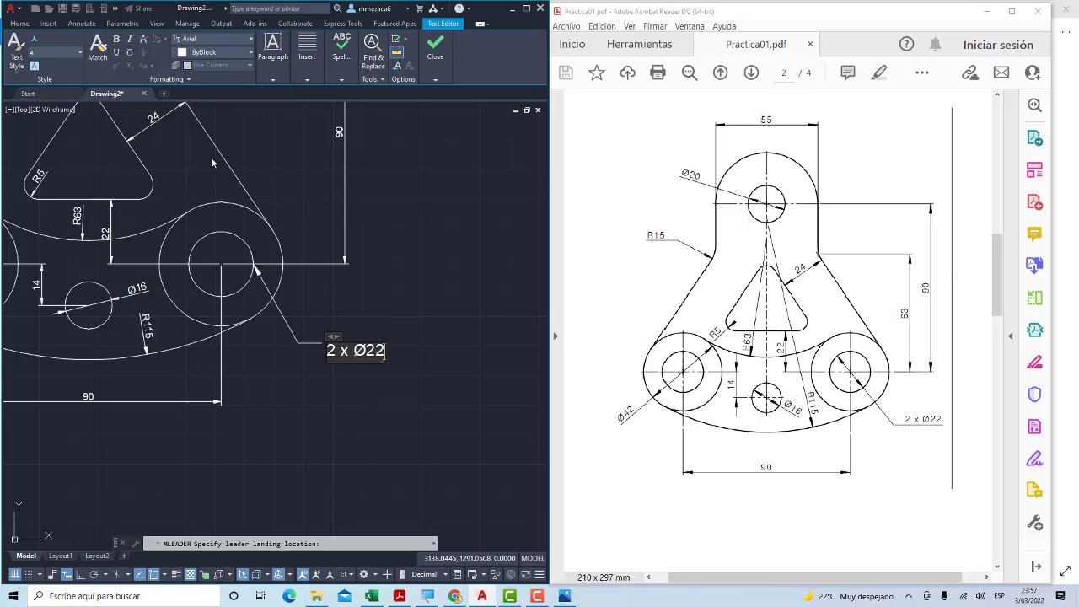
key("Return")
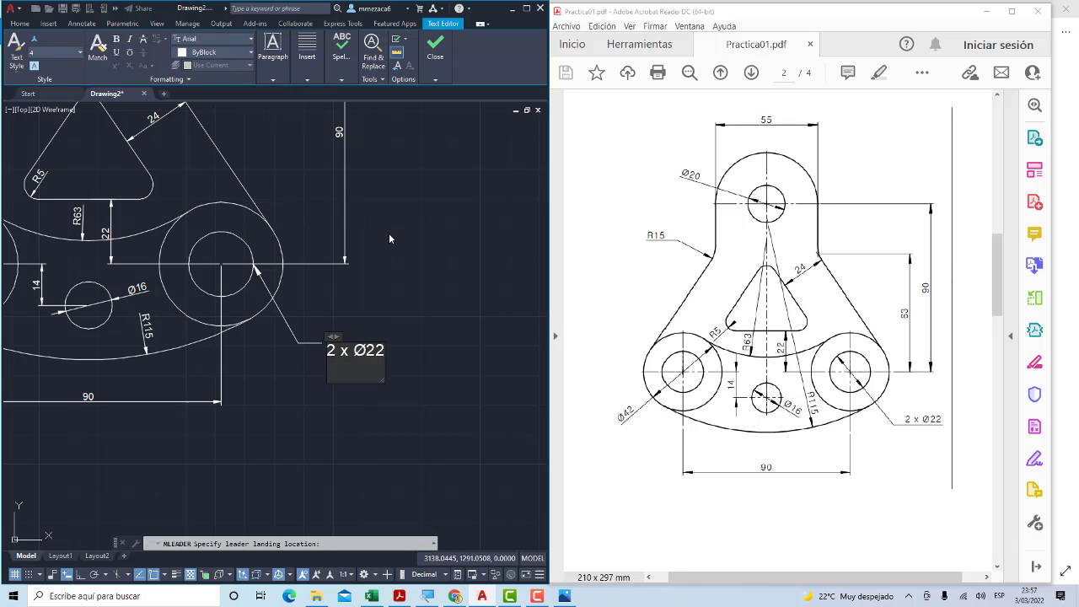
key("Return")
left_click(389, 232)
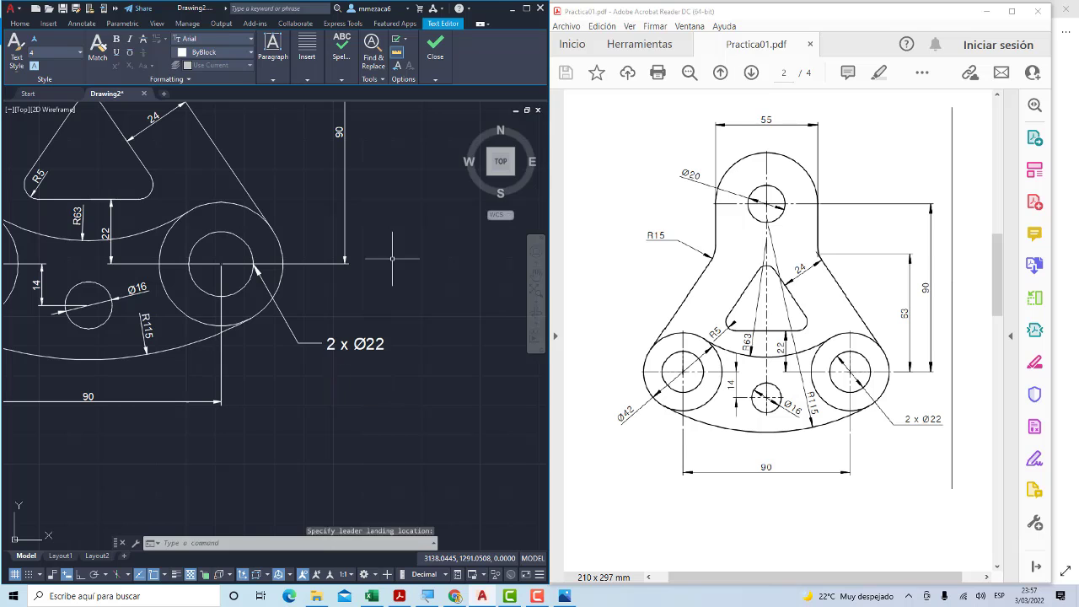
scroll(376, 297, "down", 3)
scroll(377, 297, "up", 3)
middle_click_drag(244, 272, 255, 287)
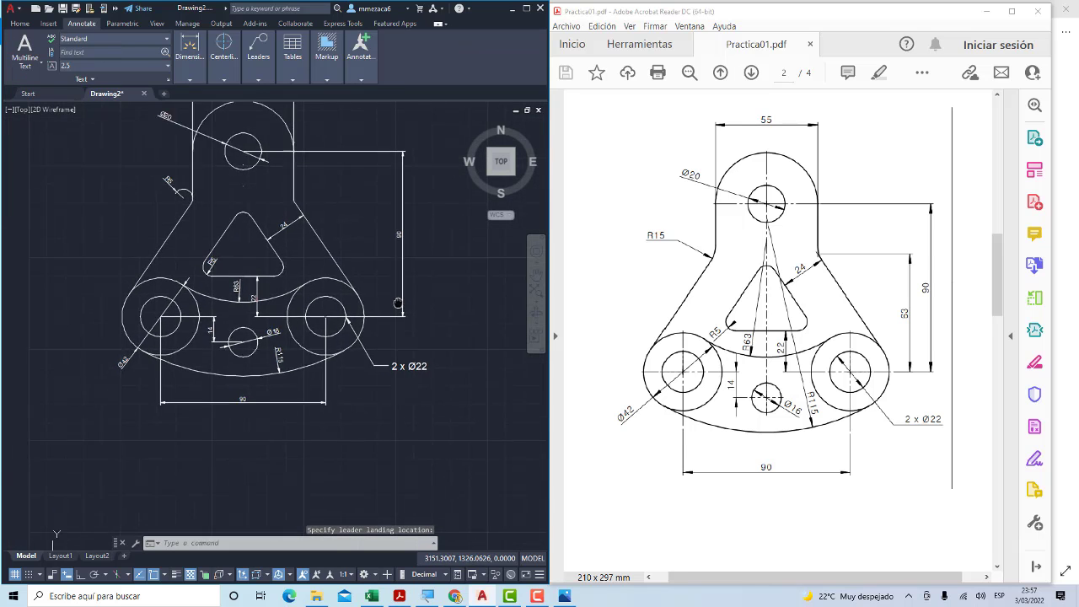
scroll(287, 253, "up", 2)
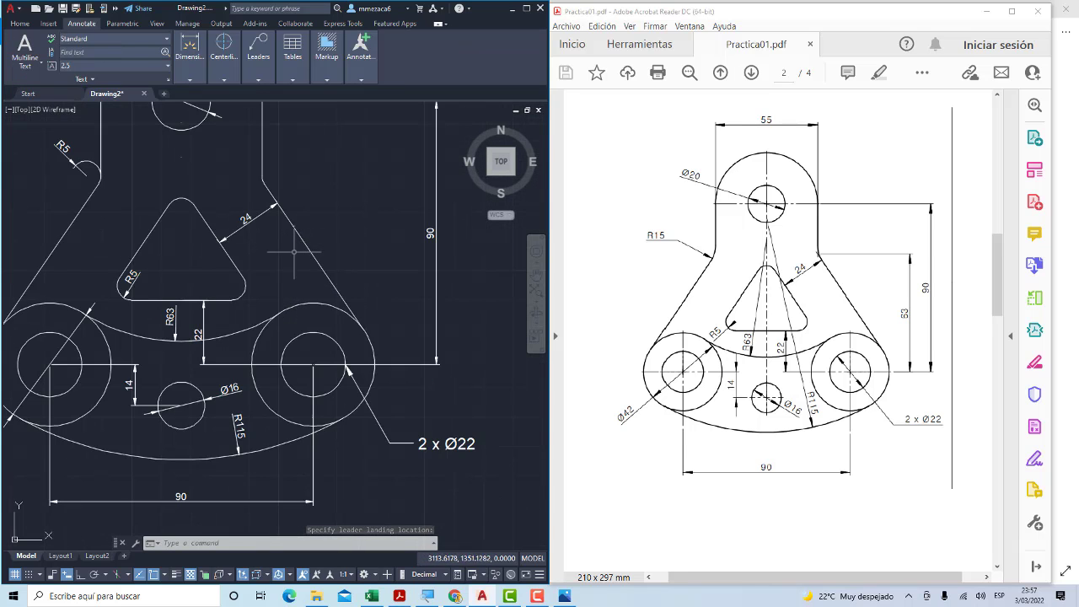
scroll(282, 206, "up", 4)
scroll(275, 213, "down", 6)
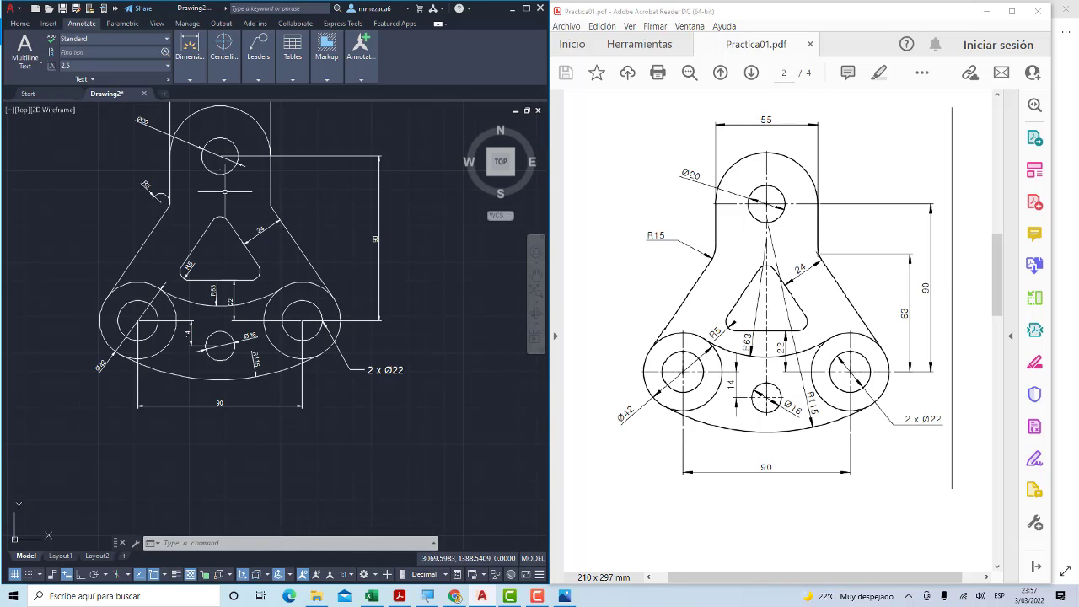
scroll(232, 196, "up", 4)
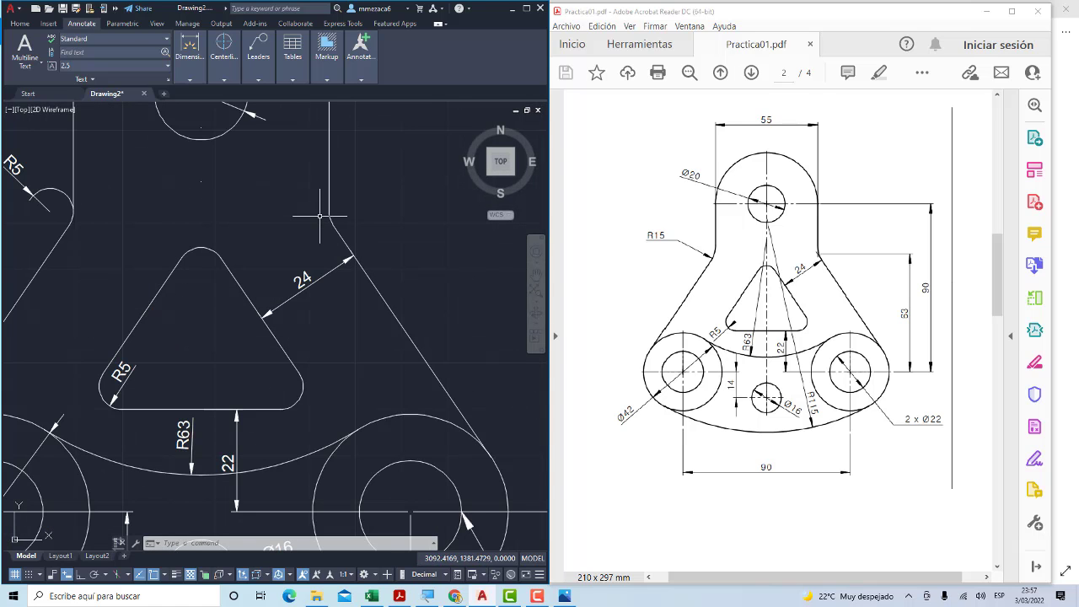
scroll(320, 215, "down", 4)
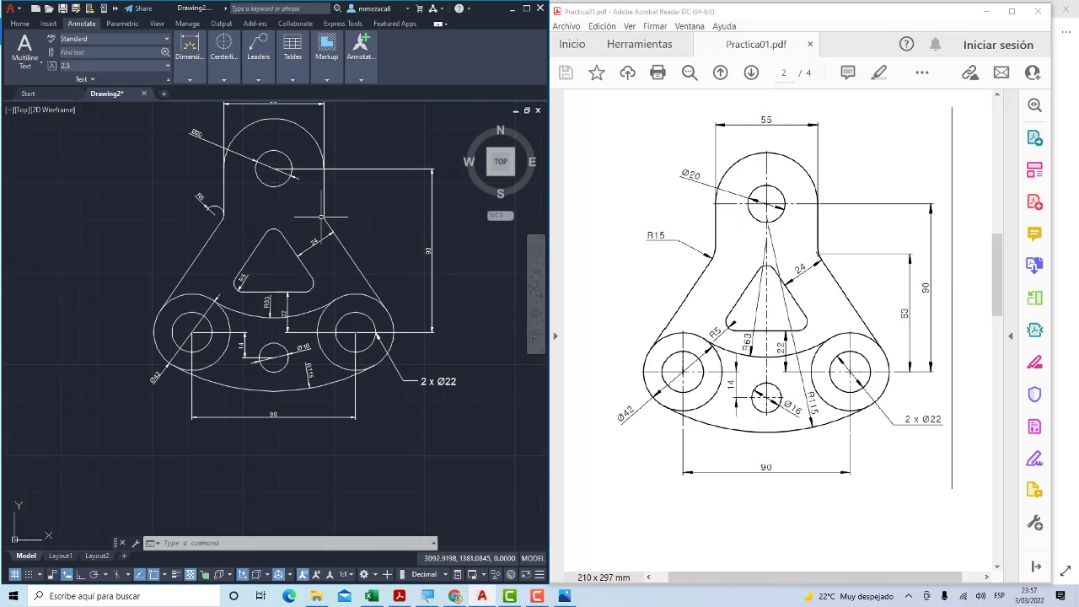
scroll(322, 216, "up", 3)
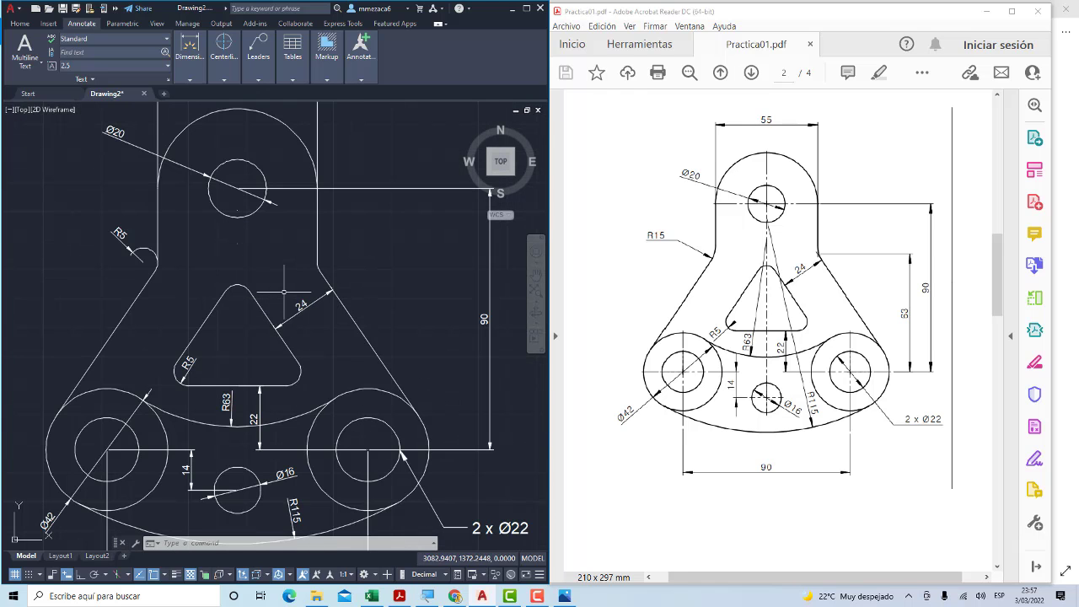
scroll(284, 291, "down", 1)
scroll(269, 321, "up", 2)
scroll(257, 338, "up", 2)
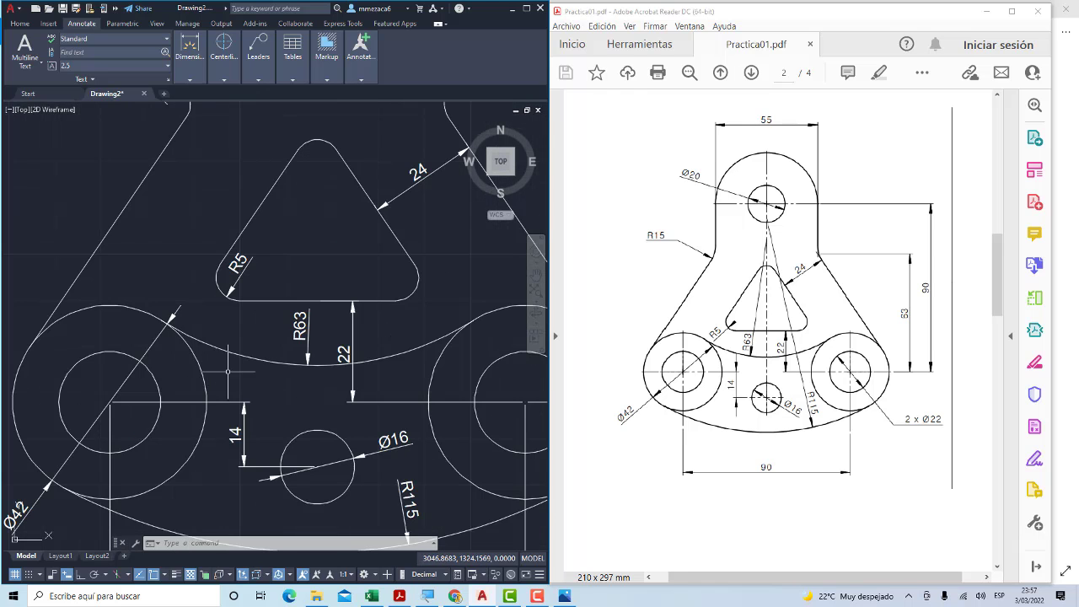
scroll(251, 347, "down", 6)
scroll(253, 345, "down", 5)
scroll(255, 333, "up", 1)
scroll(257, 318, "up", 1)
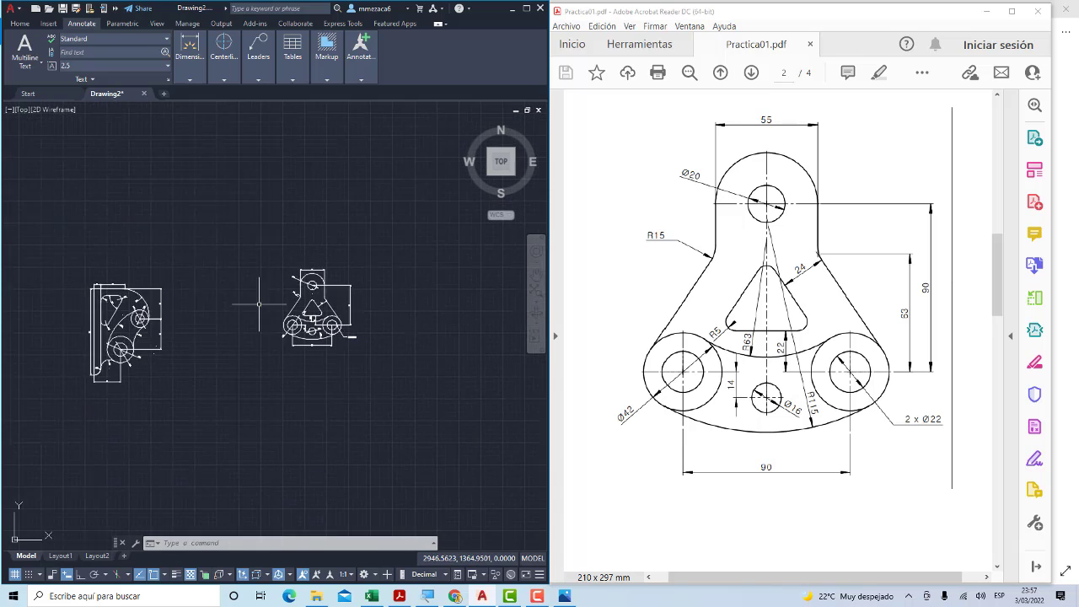
scroll(258, 305, "up", 2)
Move the whole dimensioned lever left, closer to the first drawing
left_click(284, 223)
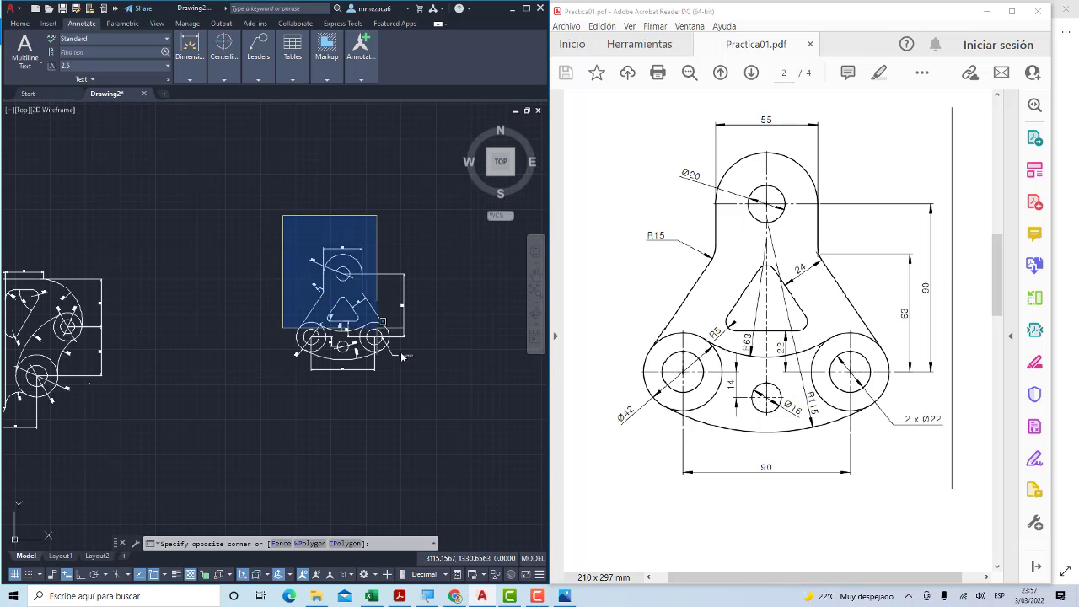
left_click(438, 407)
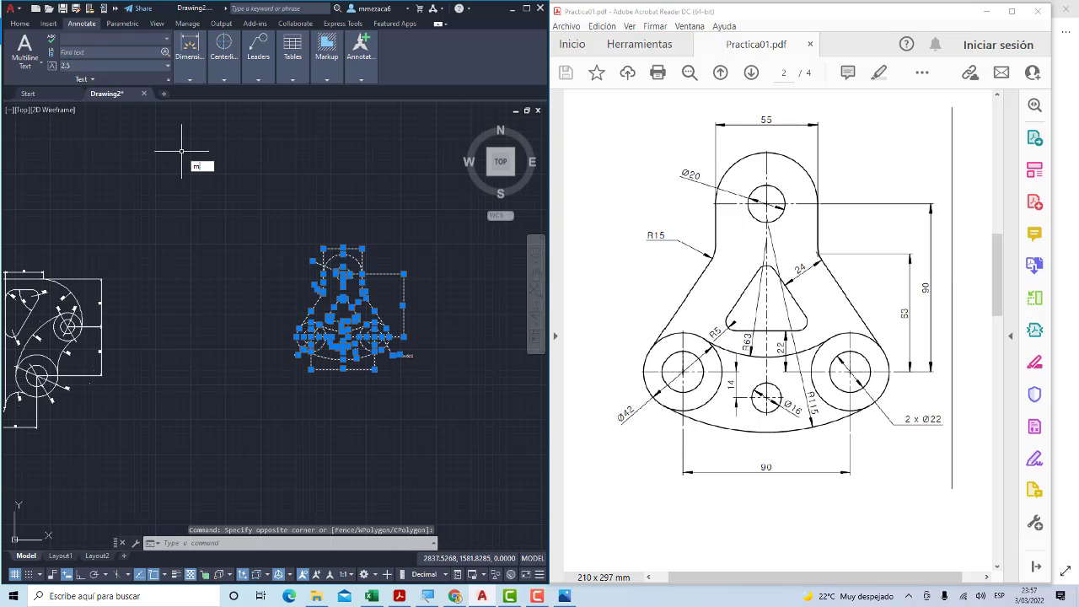
key("Return")
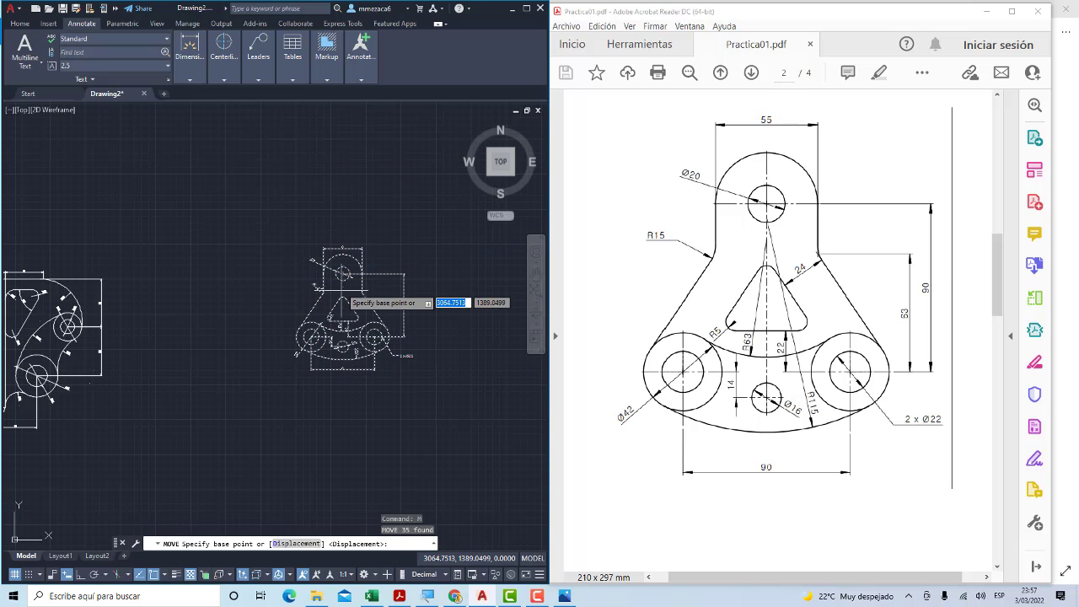
left_click(345, 297)
left_click(220, 316)
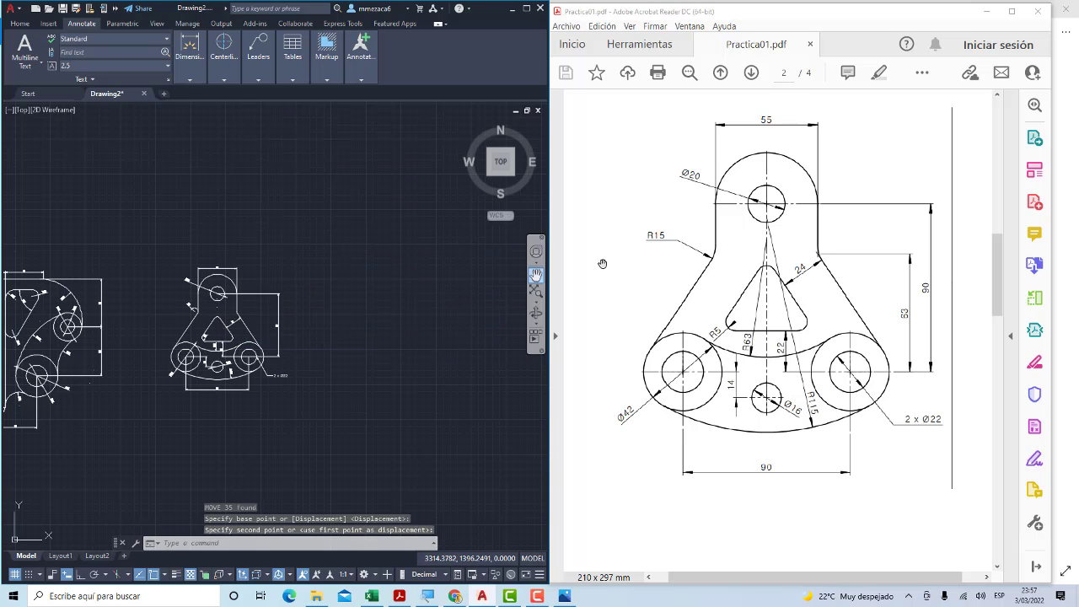
Scroll the PDF to page 3 showing Ejercicio N°03 and pan to empty drawing space
scroll(781, 267, "down", 3)
scroll(781, 267, "down", 3)
scroll(781, 266, "down", 3)
scroll(781, 266, "down", 2)
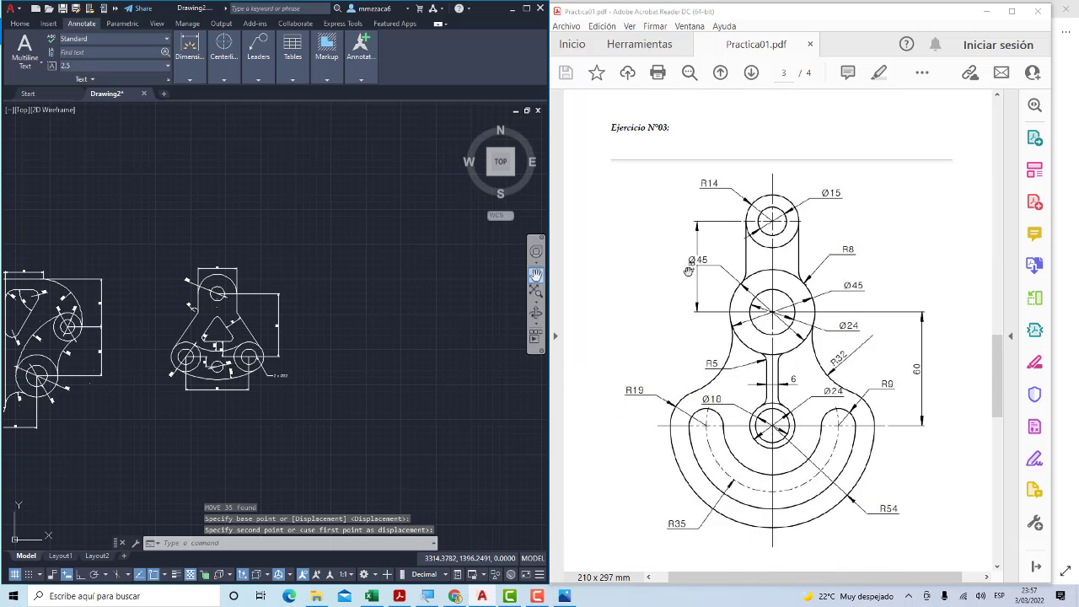
middle_click_drag(421, 330, 275, 291)
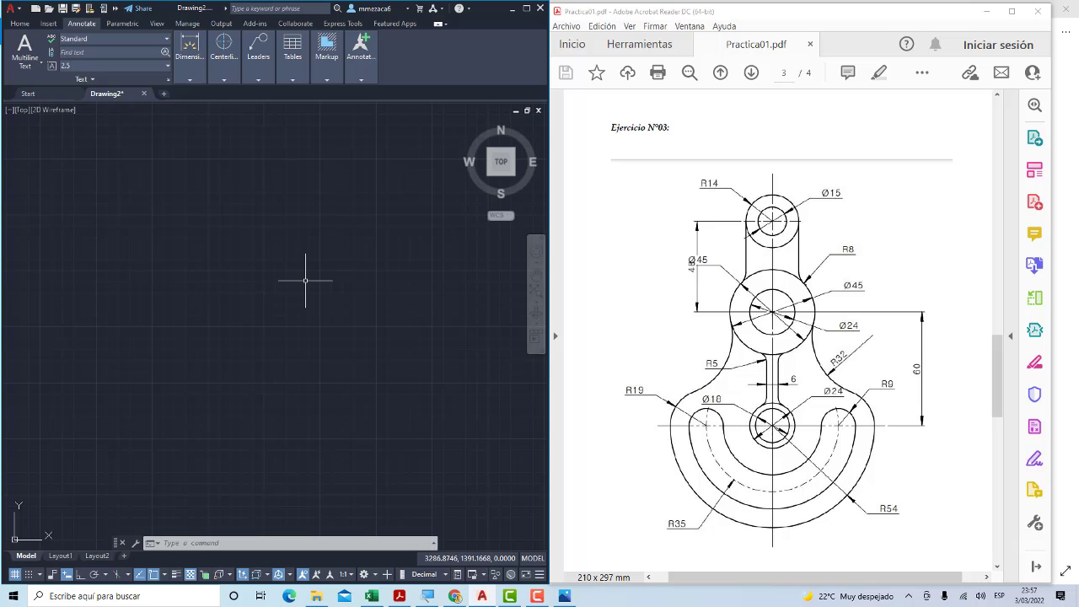
scroll(305, 280, "down", 1)
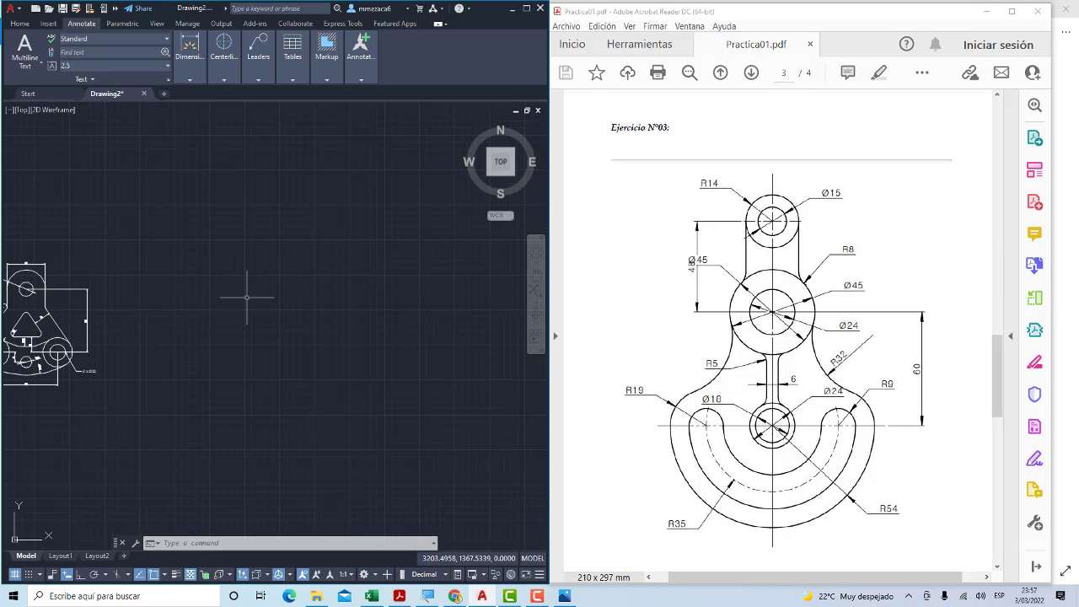
Draw a Ø15 circle on empty canvas and a concentric R14 circle around it
left_click(20, 24)
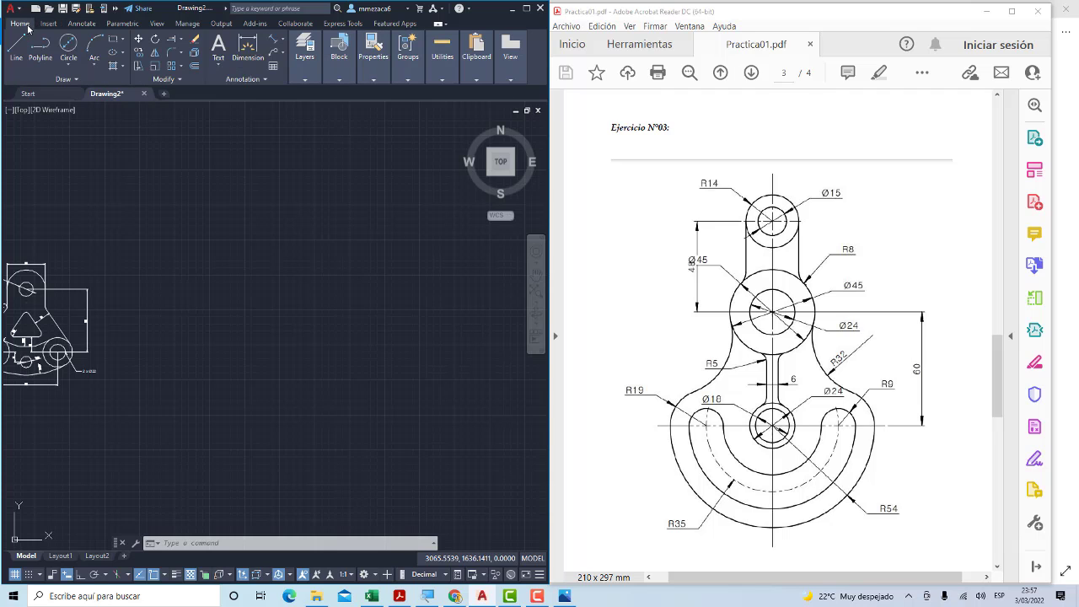
left_click(71, 65)
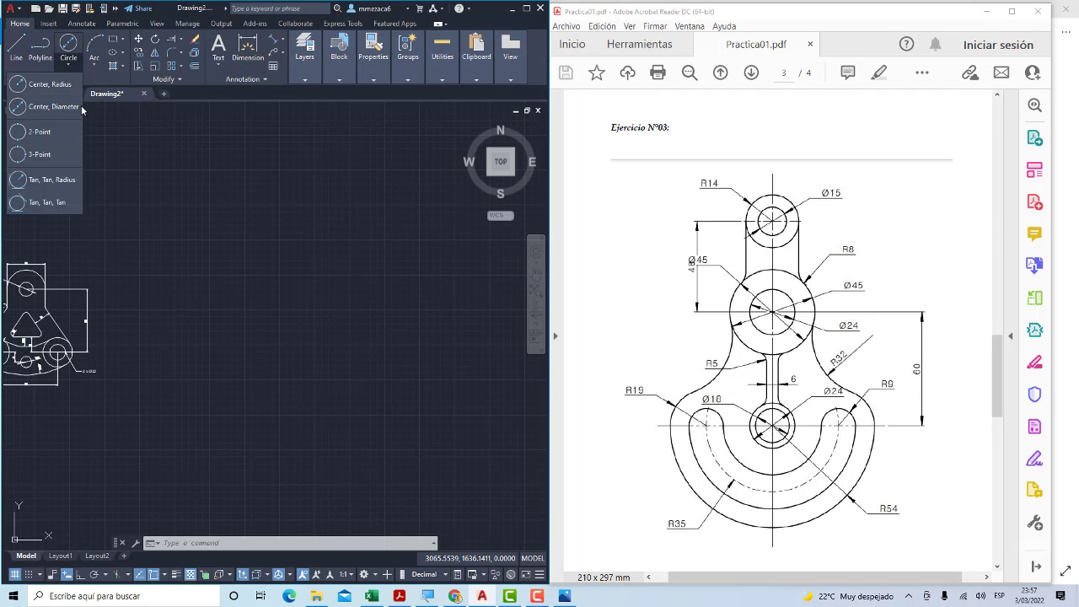
left_click(81, 107)
left_click(331, 253)
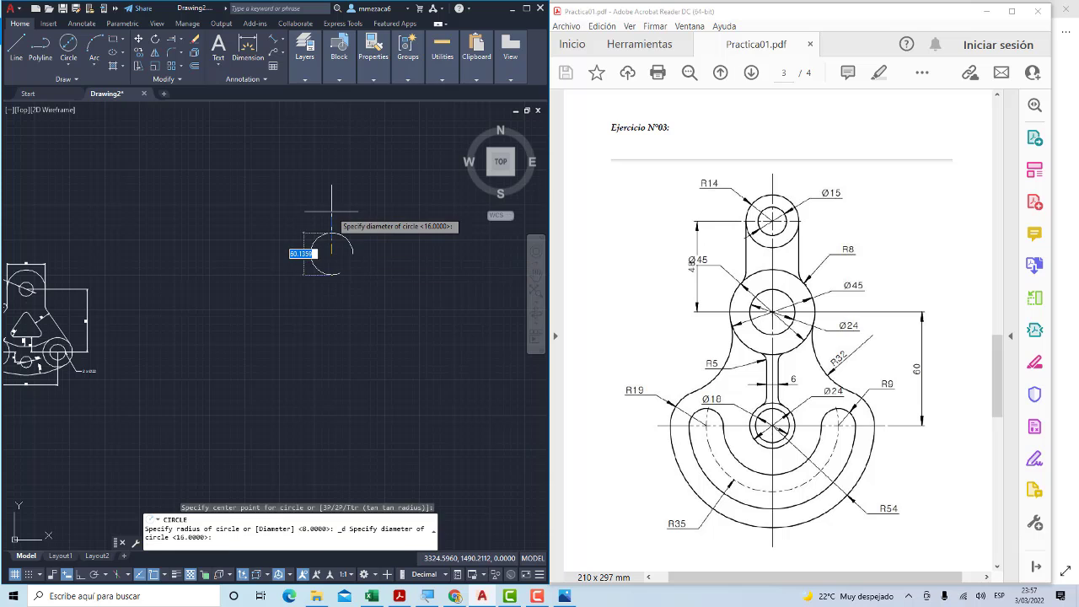
type("15")
key("Return")
scroll(330, 212, "down", 2)
scroll(371, 249, "up", 4)
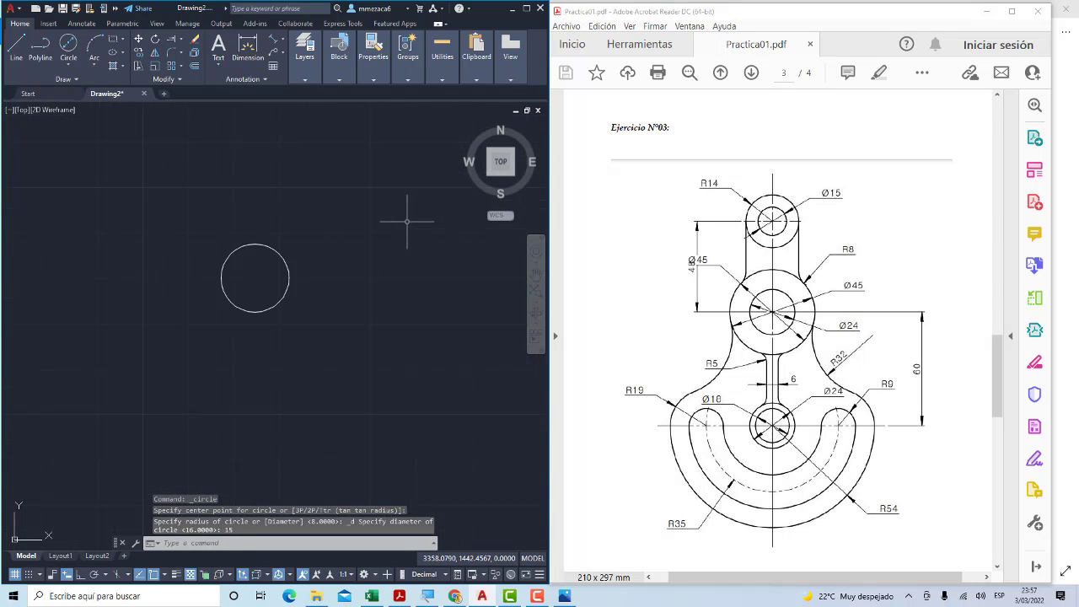
left_click(58, 65)
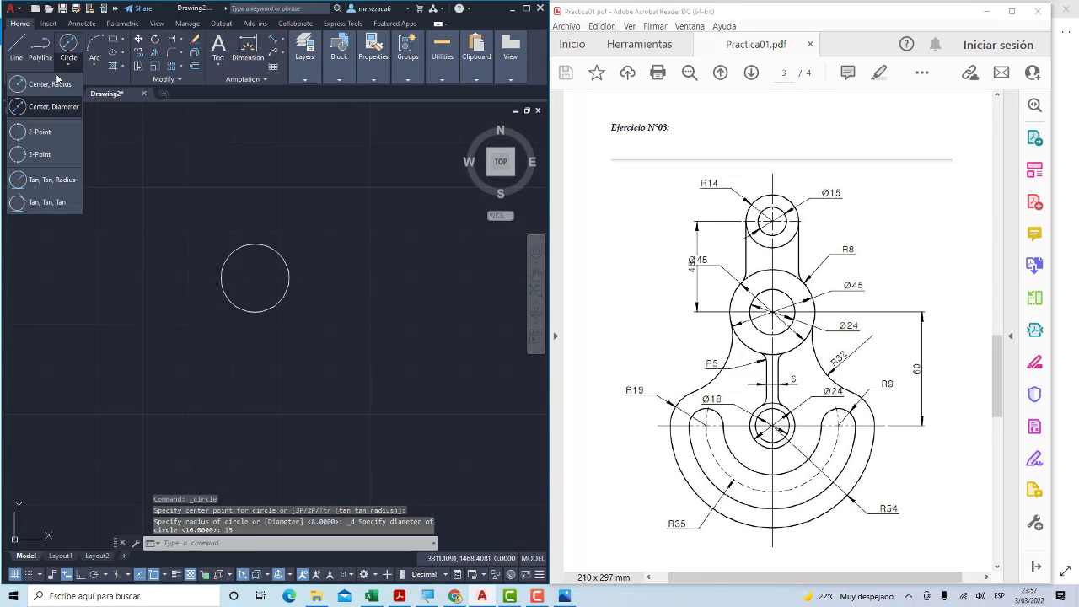
left_click(53, 86)
left_click(254, 277)
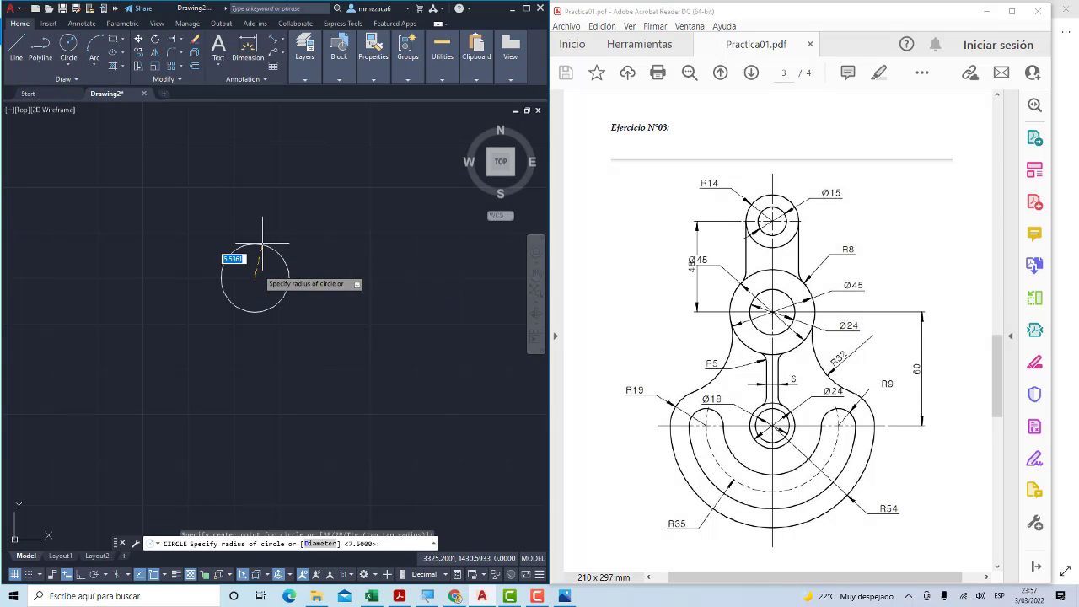
key("Return")
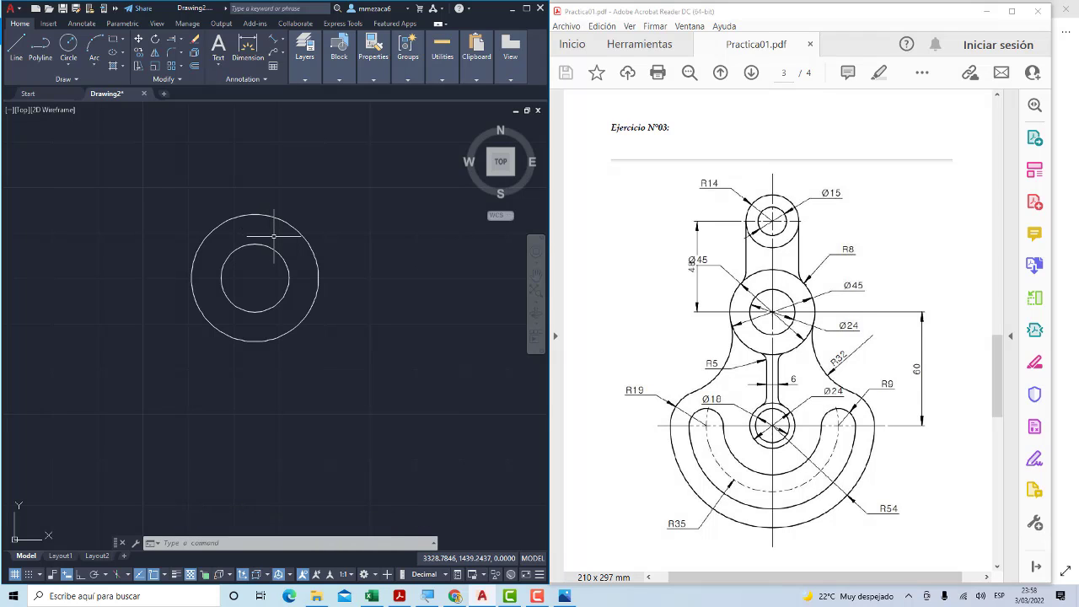
Draw a 48-unit vertical line straight down from the circles' centre with Ortho on
left_click(16, 47)
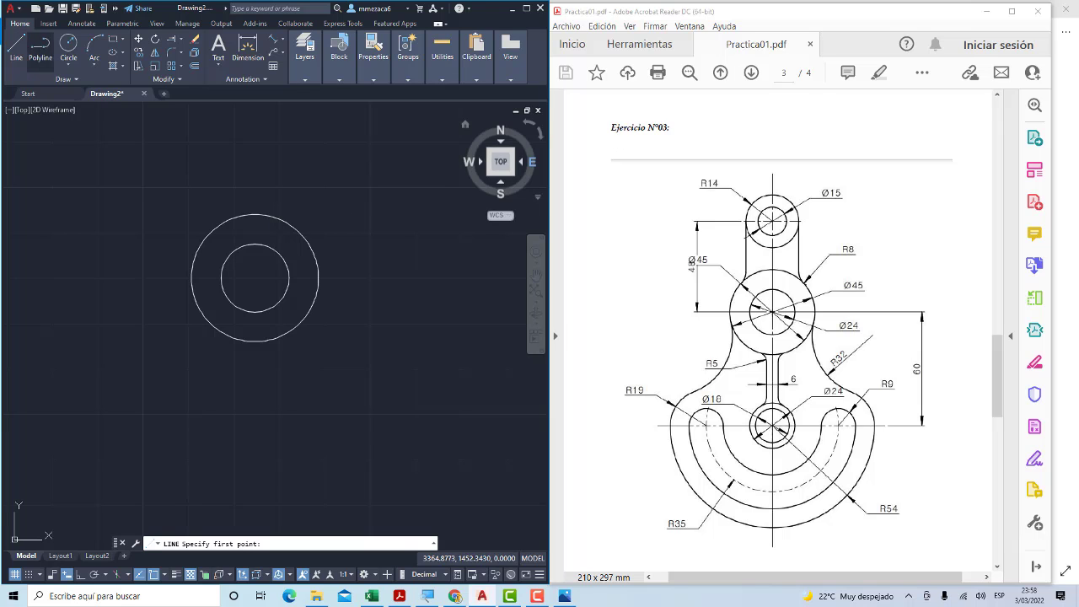
left_click(255, 279)
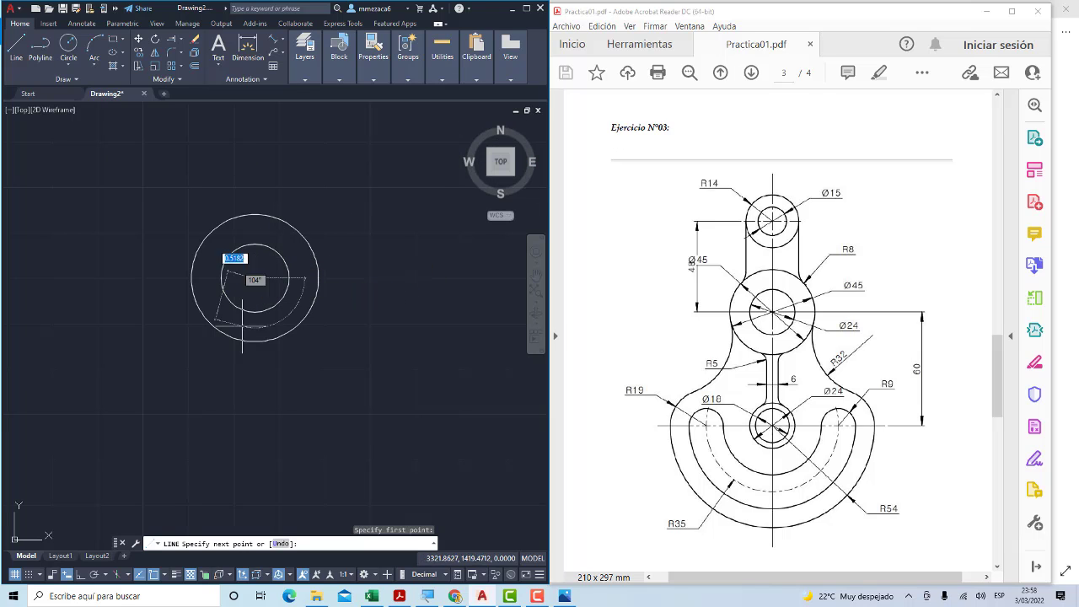
left_click(81, 574)
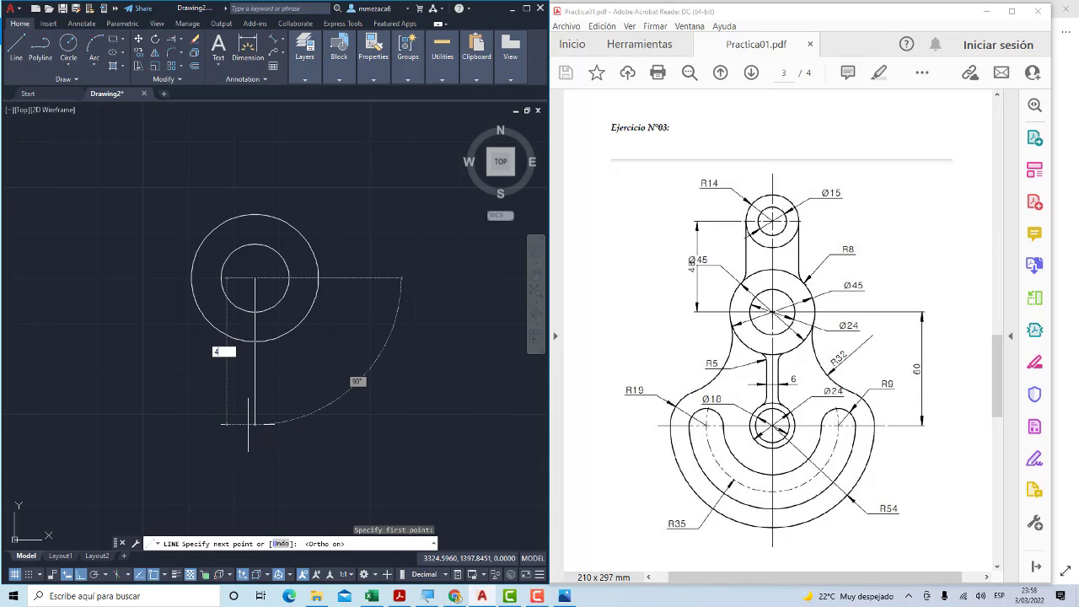
type("48")
key("Return")
key("Escape")
middle_click_drag(244, 388, 268, 291)
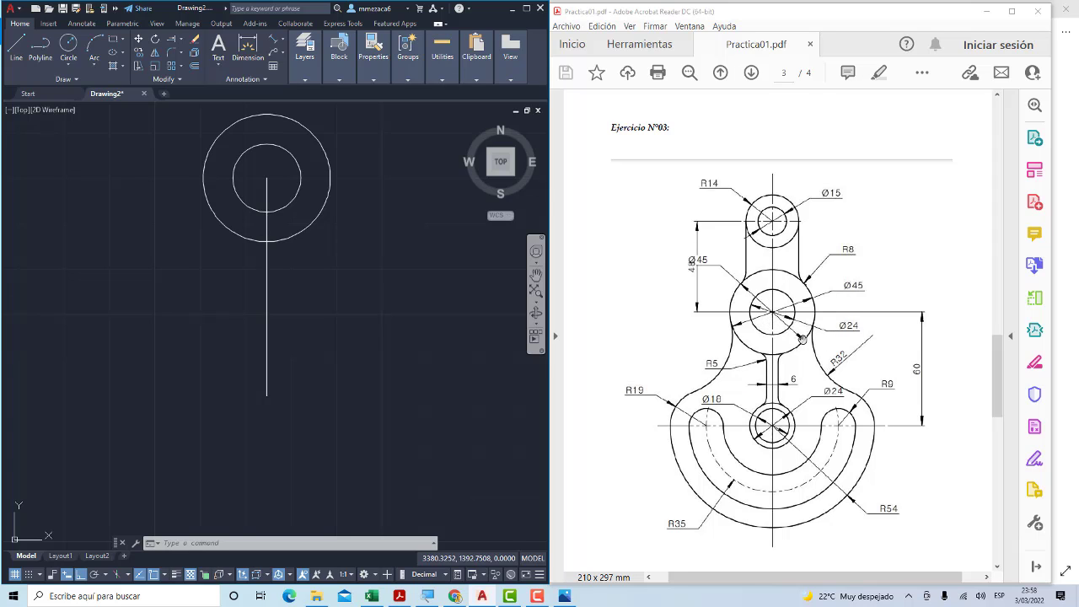
Draw concentric Ø45 and Ø24 circles centred on the line's lower end
left_click(69, 62)
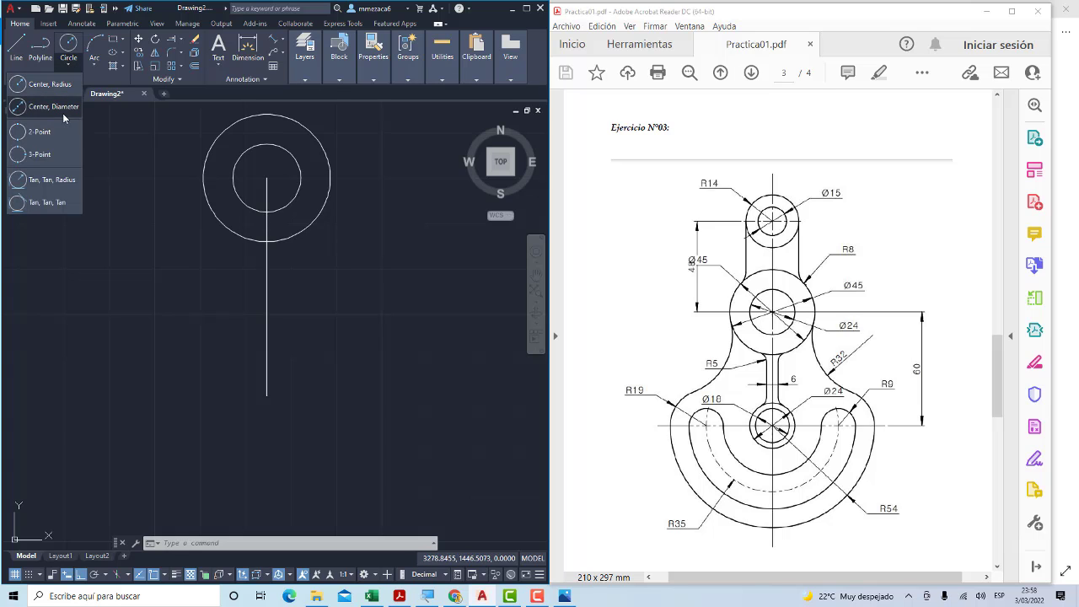
left_click(64, 109)
left_click(266, 394)
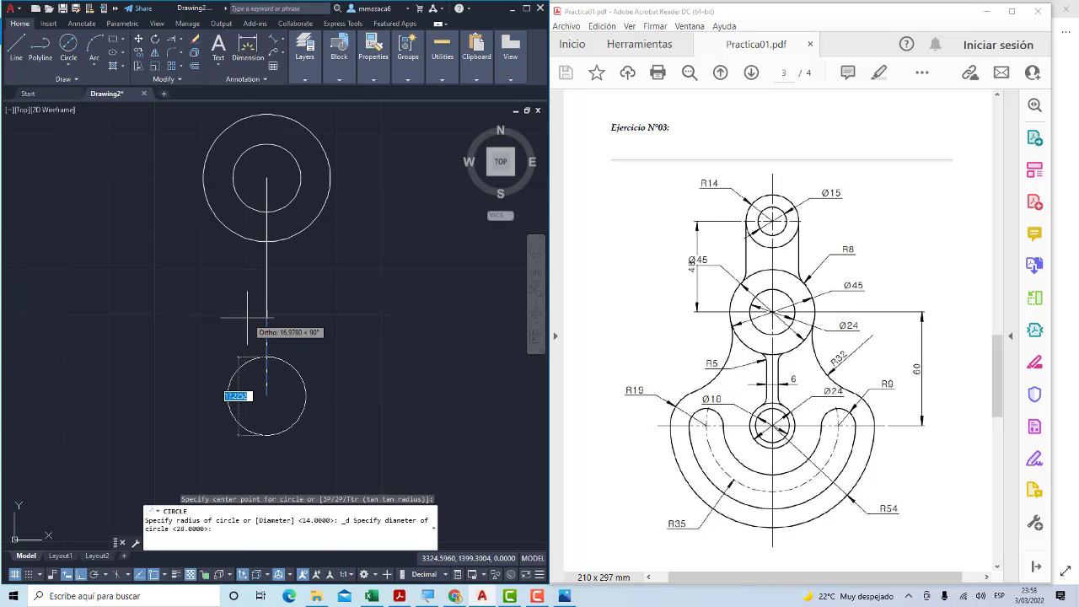
type("35")
key("Return")
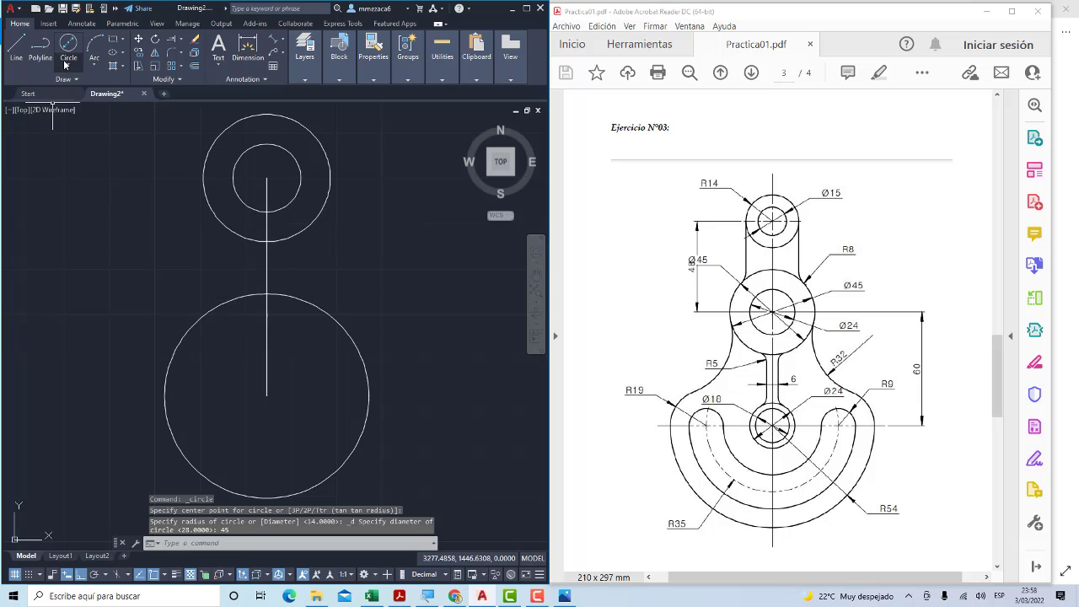
left_click(69, 44)
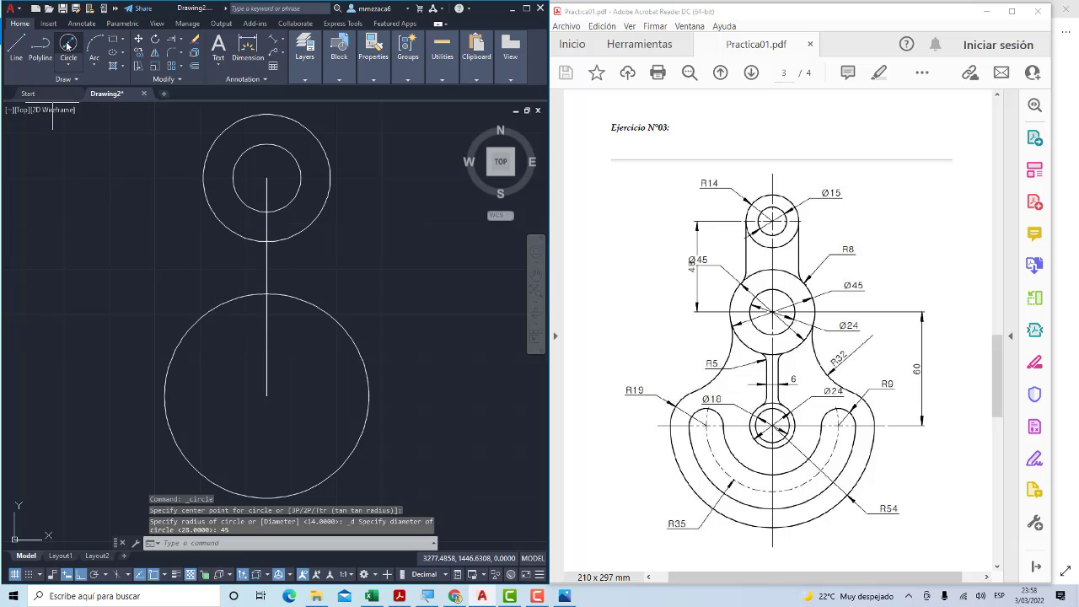
left_click(267, 394)
type("24")
key("Return")
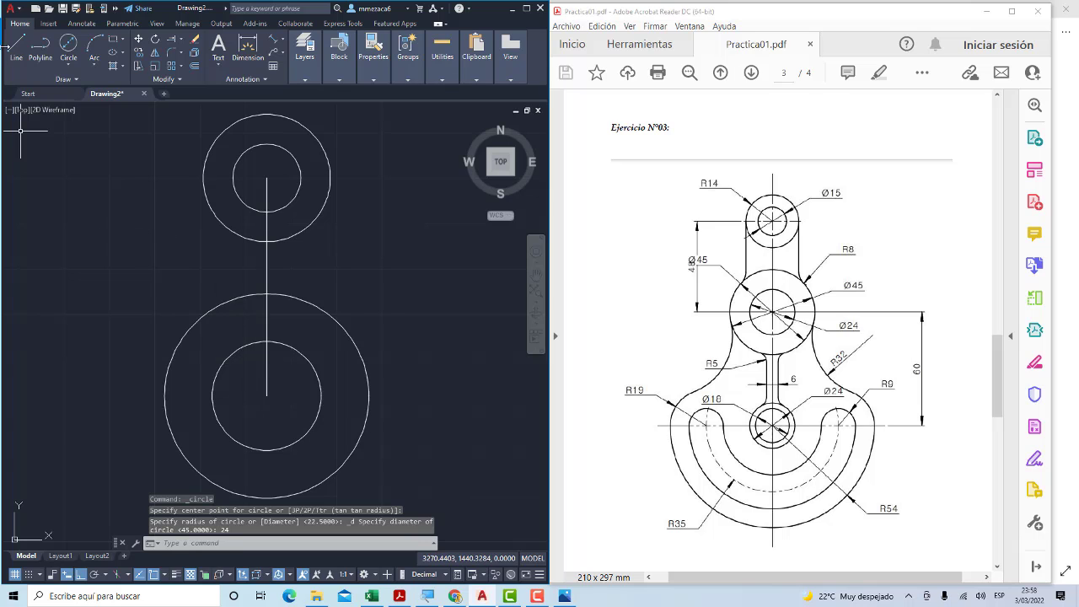
Draw two vertical lines down from the upper circle's left and right edges
left_click(12, 47)
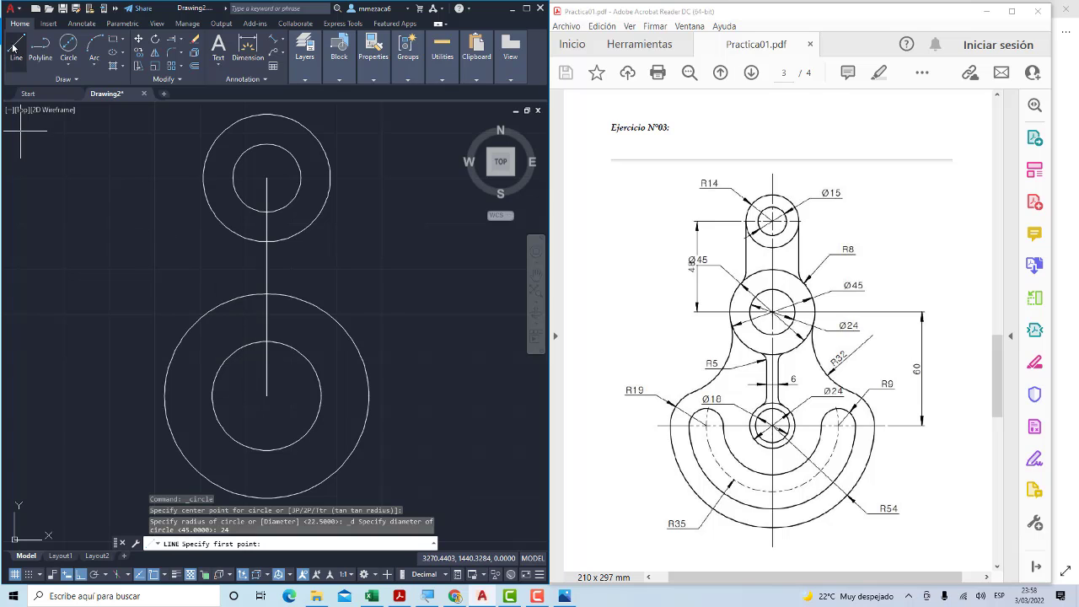
left_click(204, 178)
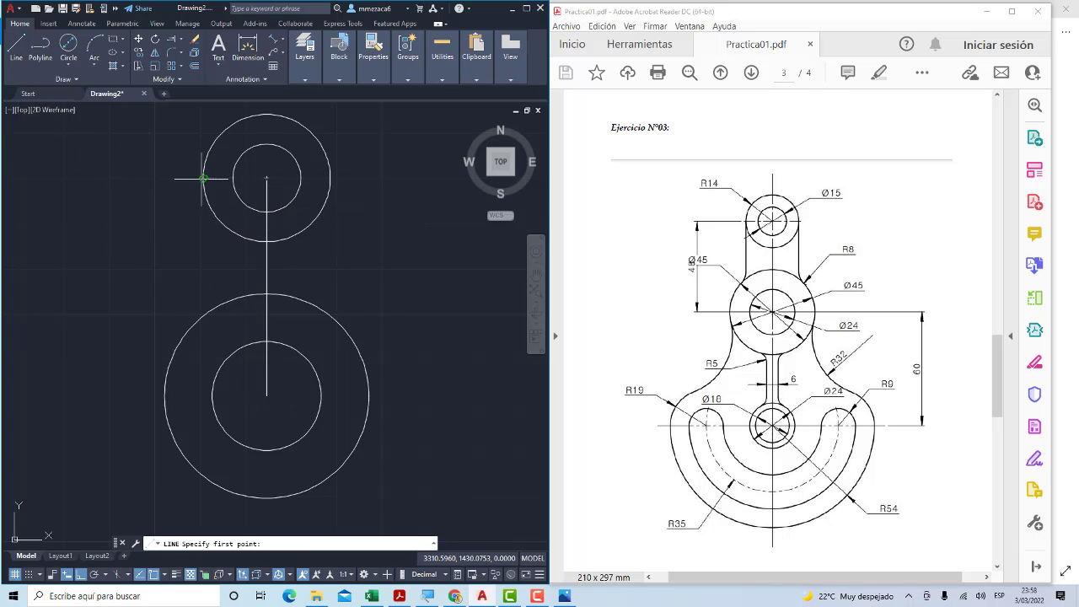
left_click(204, 356)
key("Escape")
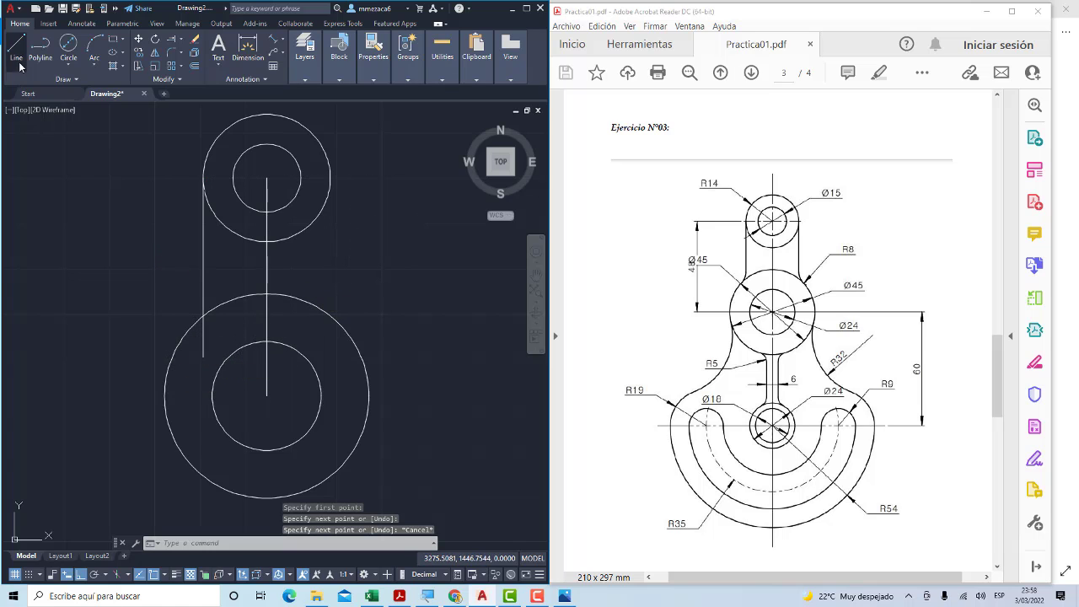
left_click(16, 52)
left_click(301, 178)
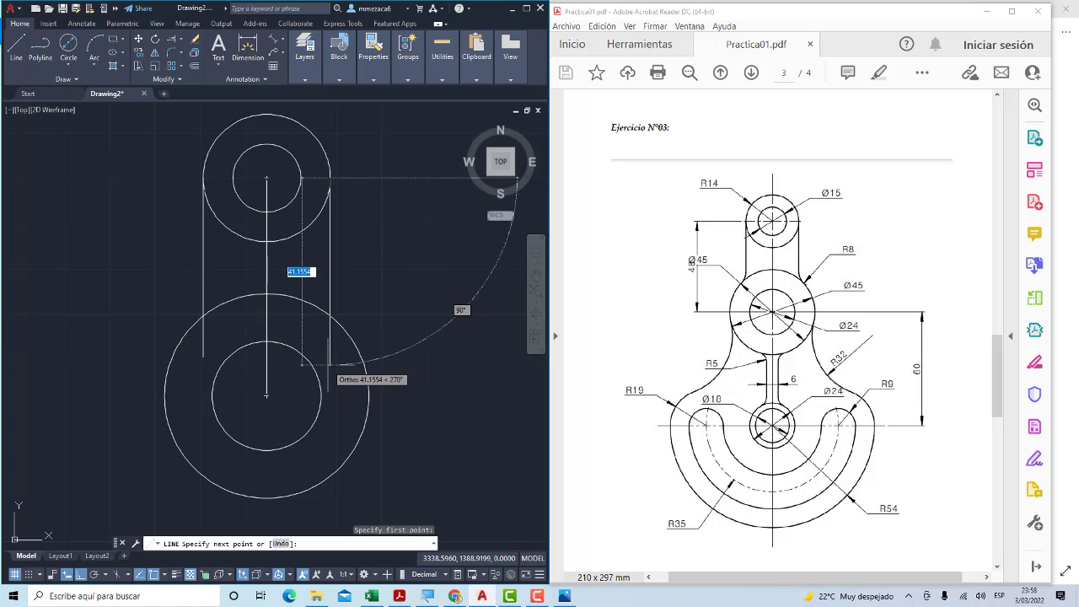
key("Escape")
scroll(366, 331, "up", 3)
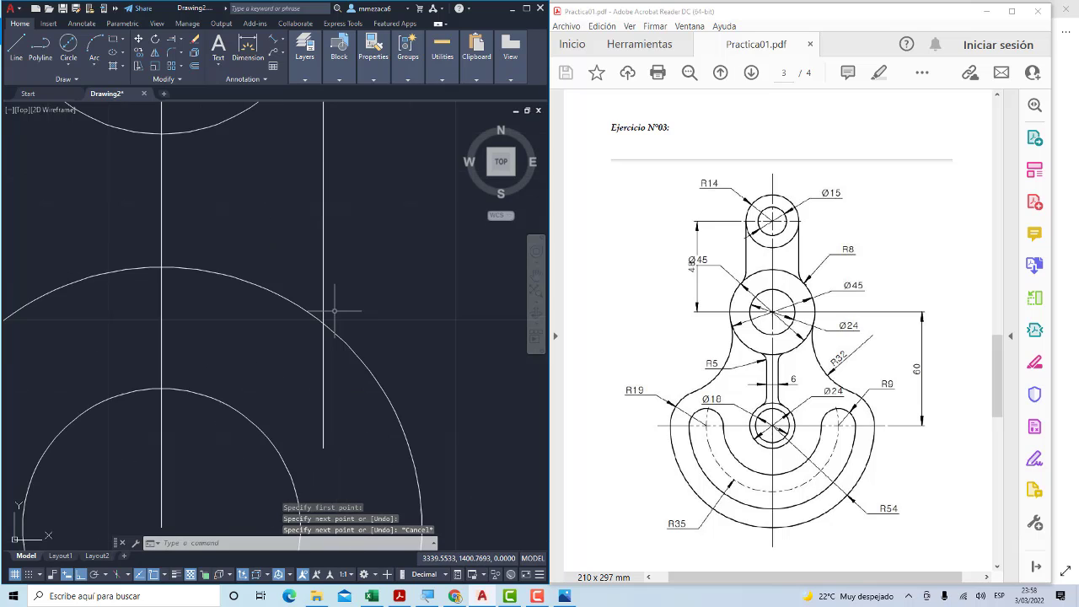
scroll(330, 292, "down", 3)
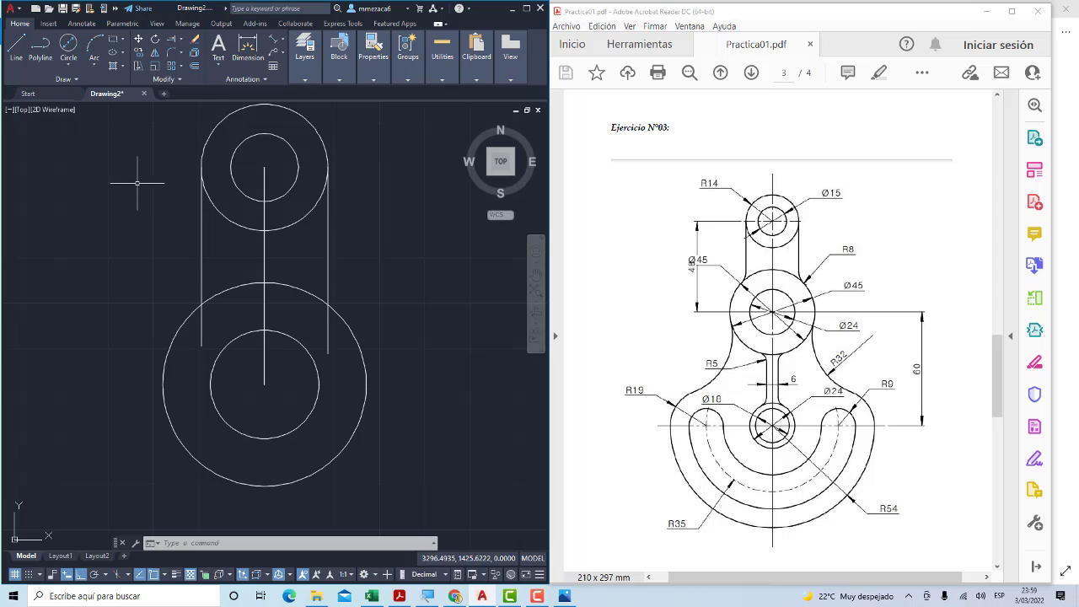
Fillet the right and left vertical lines into the Ø45 circle with radius 8
left_click(171, 54)
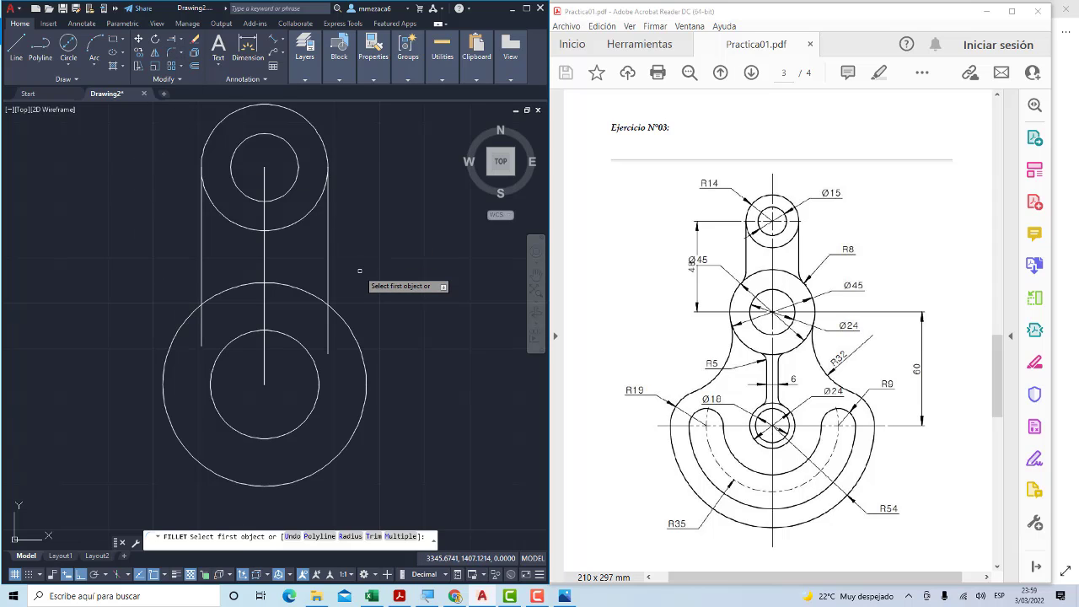
key("Down")
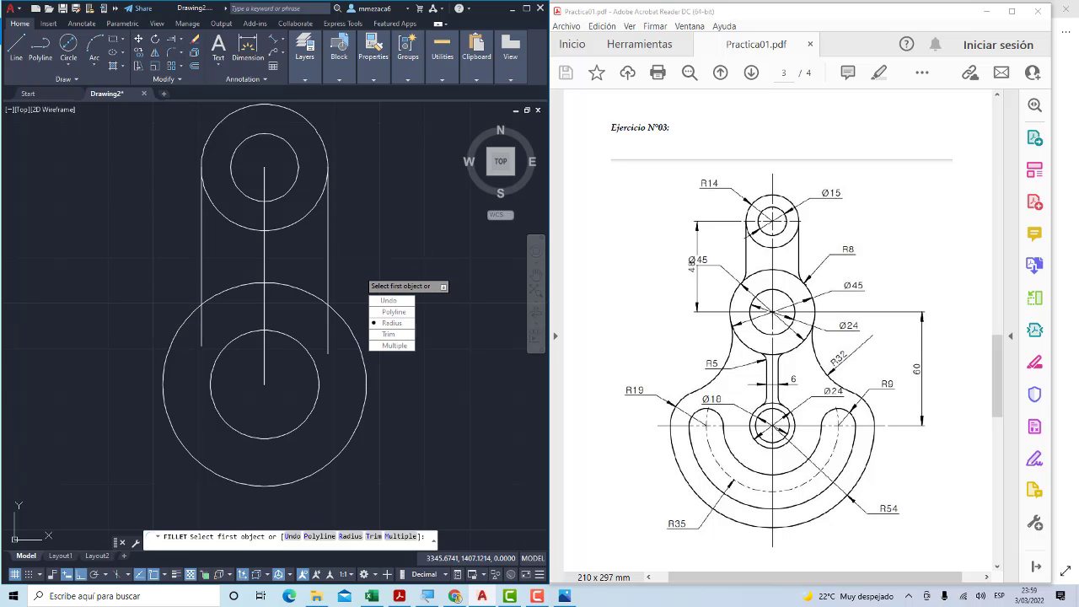
key("Return")
key("Return")
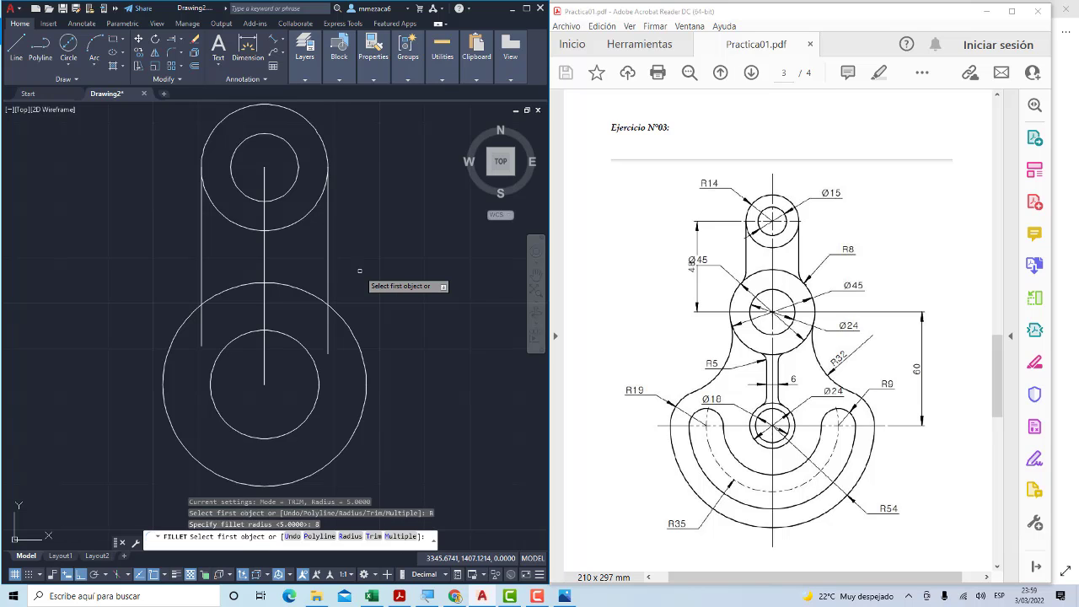
scroll(323, 292, "up", 4)
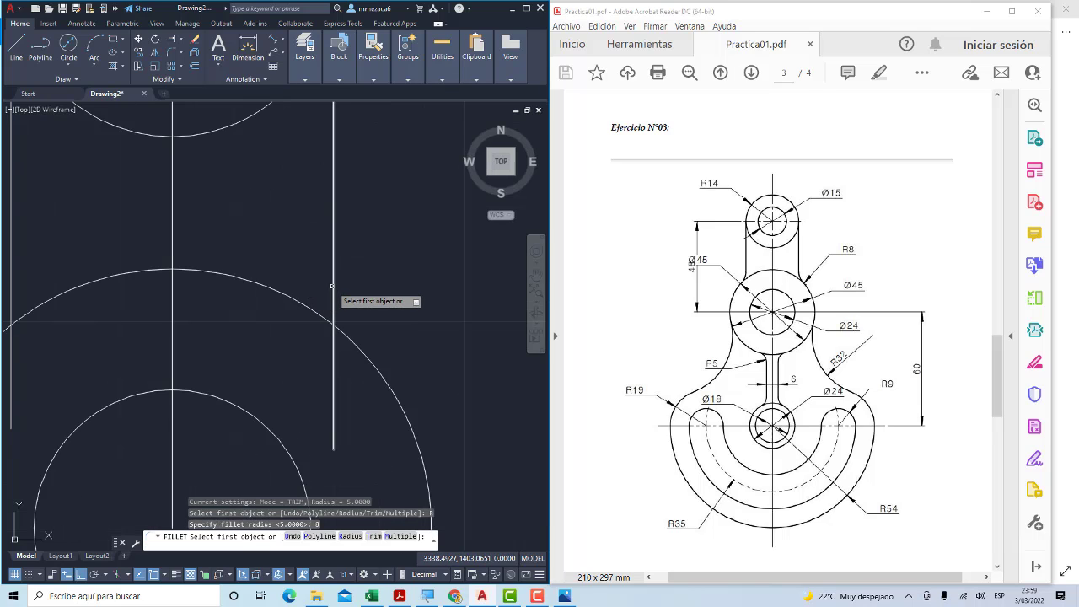
left_click(334, 292)
left_click(350, 339)
scroll(356, 330, "down", 4)
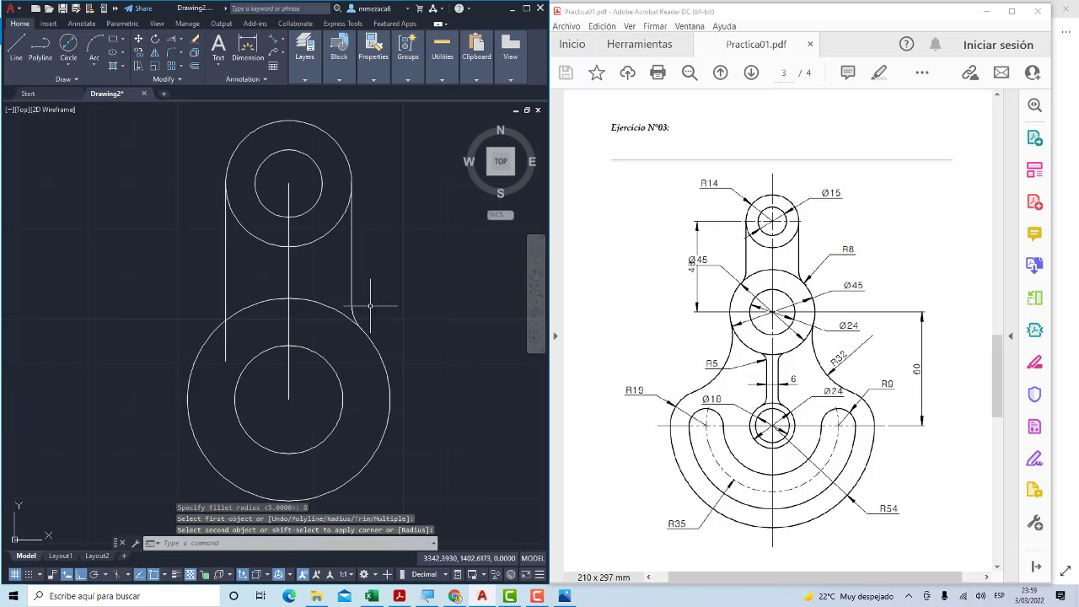
left_click(175, 55)
left_click(225, 305)
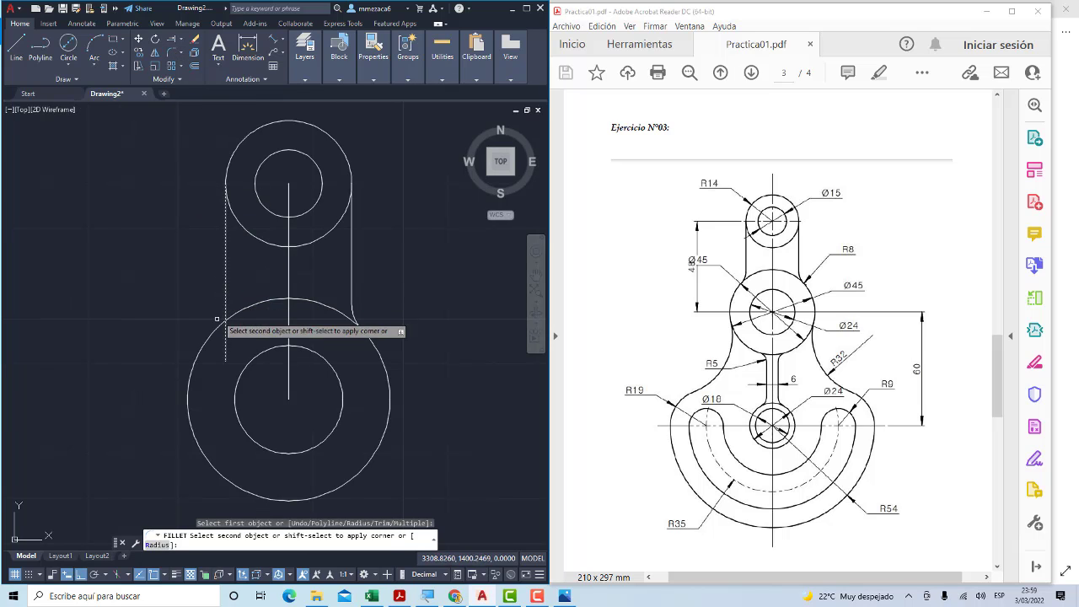
left_click(211, 337)
scroll(363, 304, "down", 4)
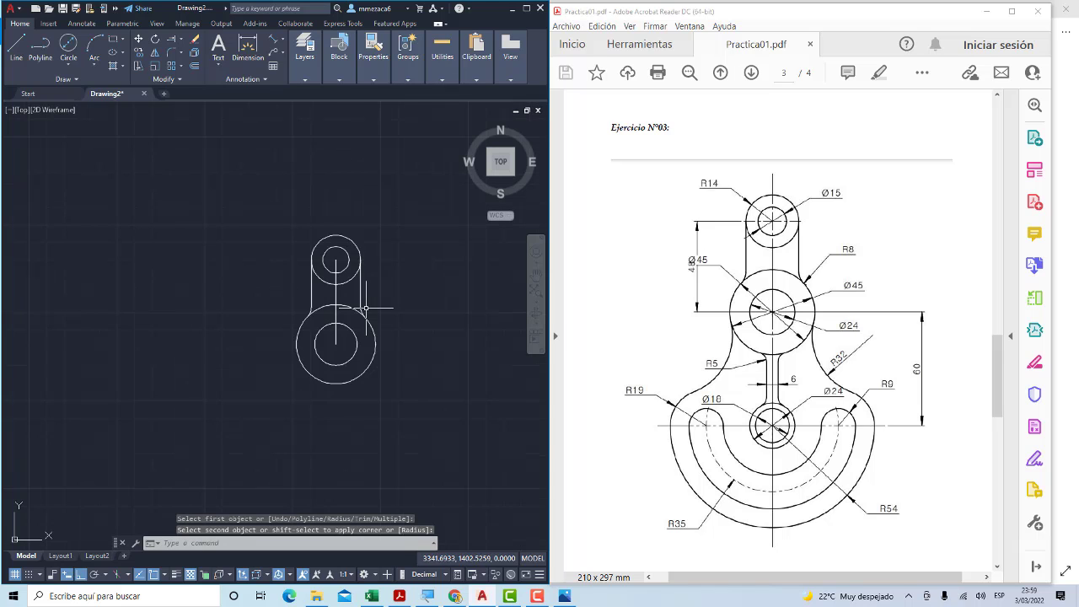
scroll(365, 308, "up", 3)
scroll(346, 305, "up", 1)
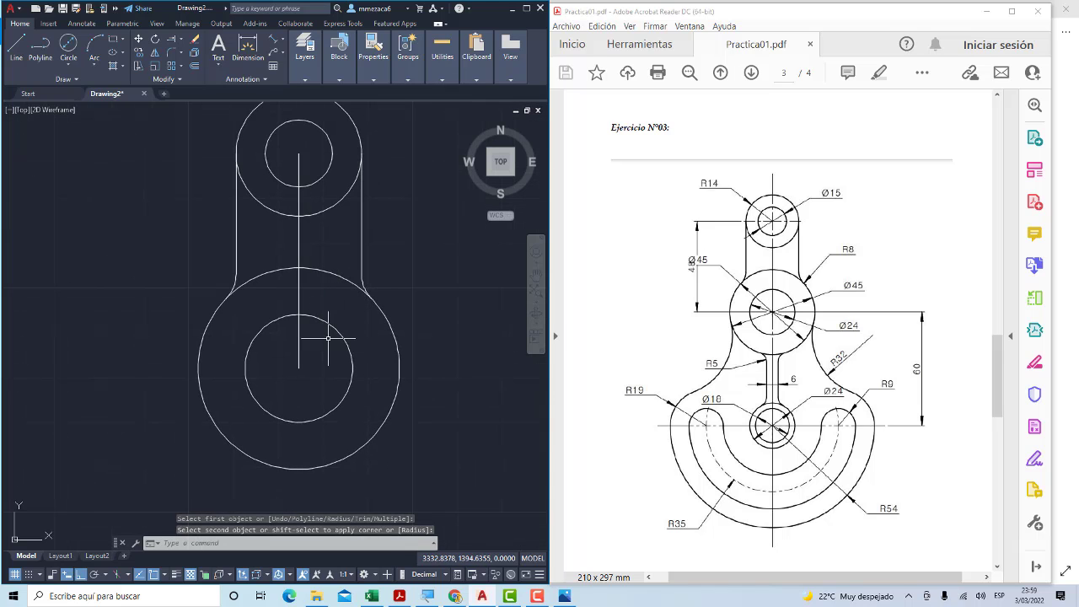
scroll(328, 338, "down", 2)
middle_click_drag(336, 367, 306, 274)
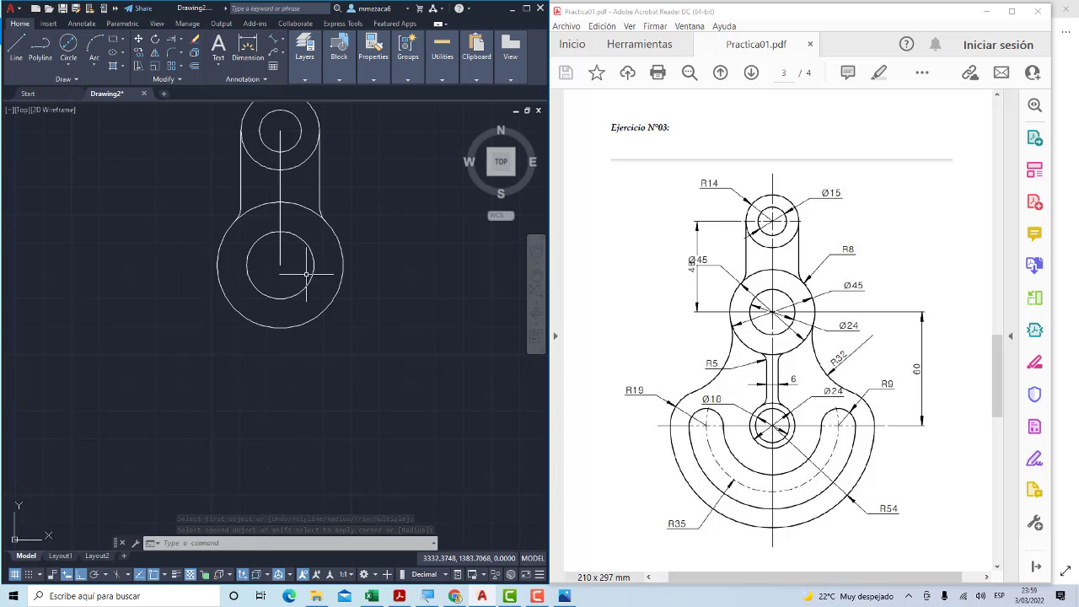
Draw a 60-unit vertical line down from the Ø45 circle's centre
left_click(14, 59)
left_click(280, 265)
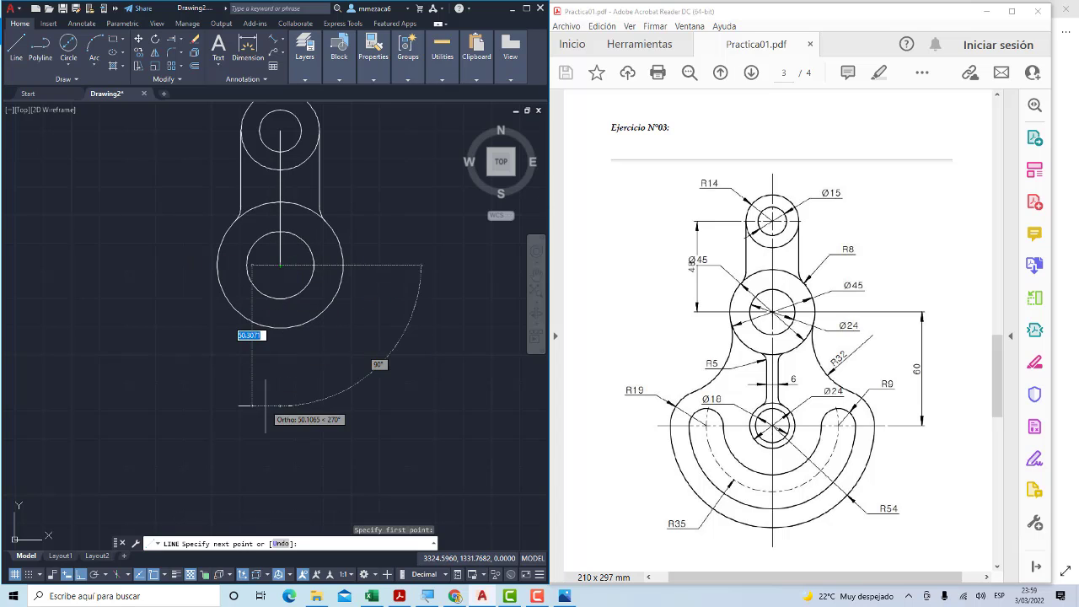
type("60")
key("Return")
key("Escape")
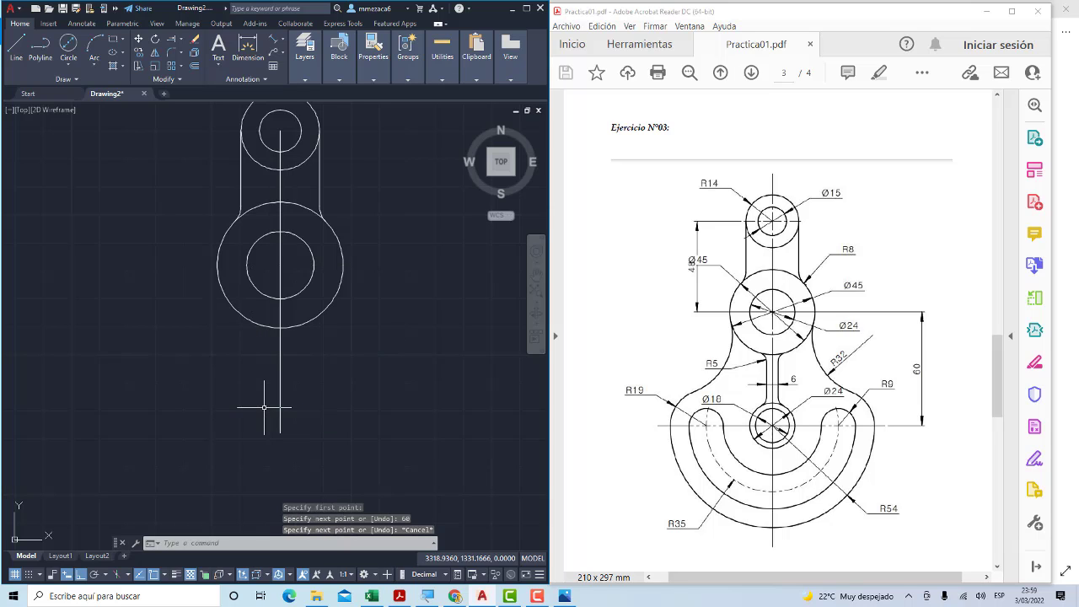
Erase the 48-unit centre line between the upper circles
left_click(304, 219)
left_click(266, 219)
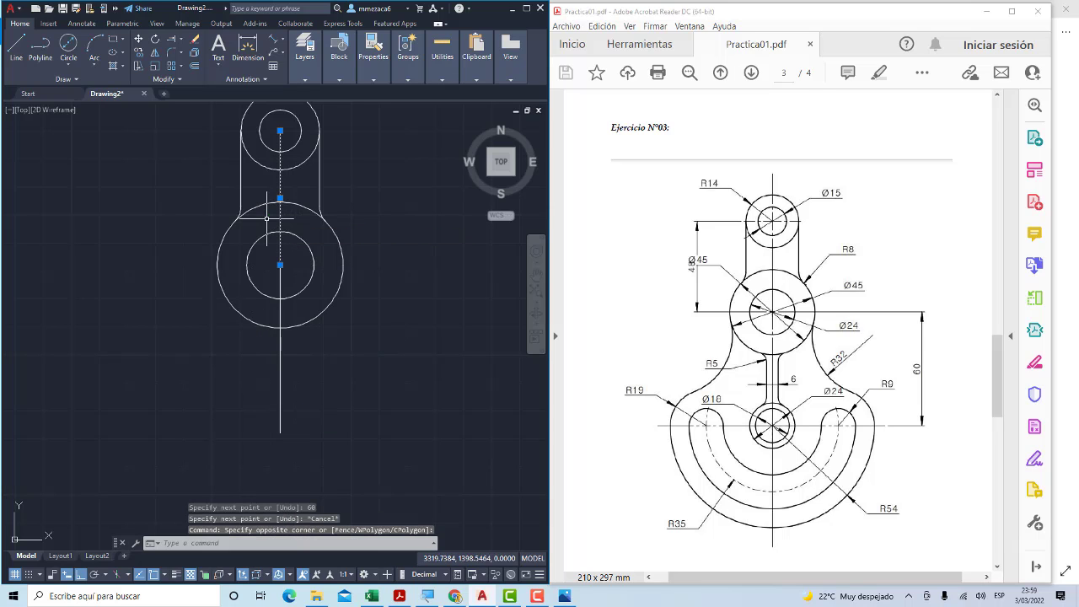
key("Delete")
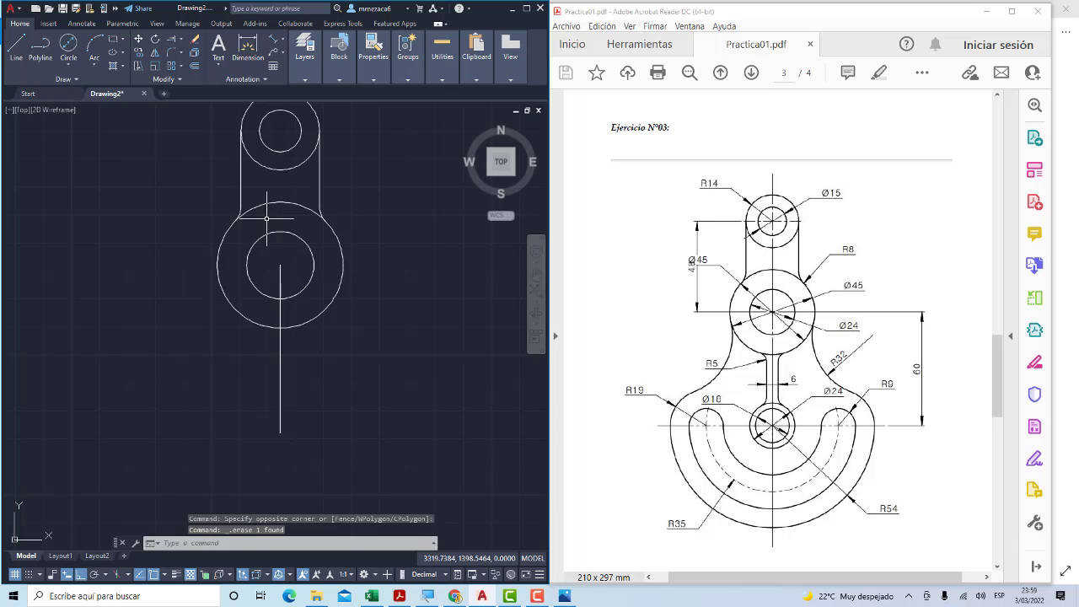
middle_click_drag(283, 314, 257, 247)
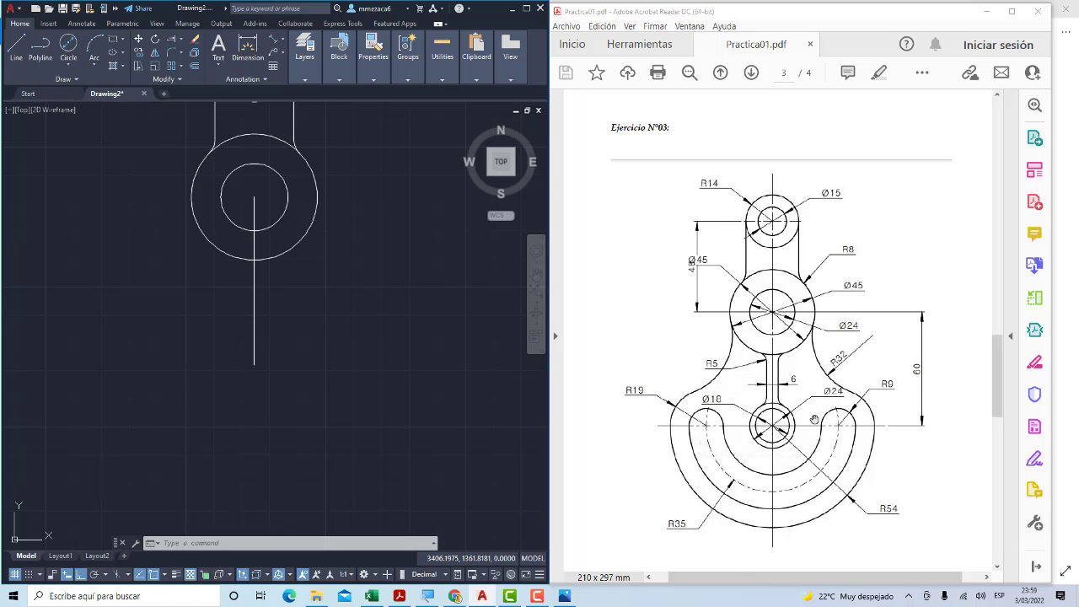
scroll(814, 419, "down", 1)
scroll(823, 337, "down", 1)
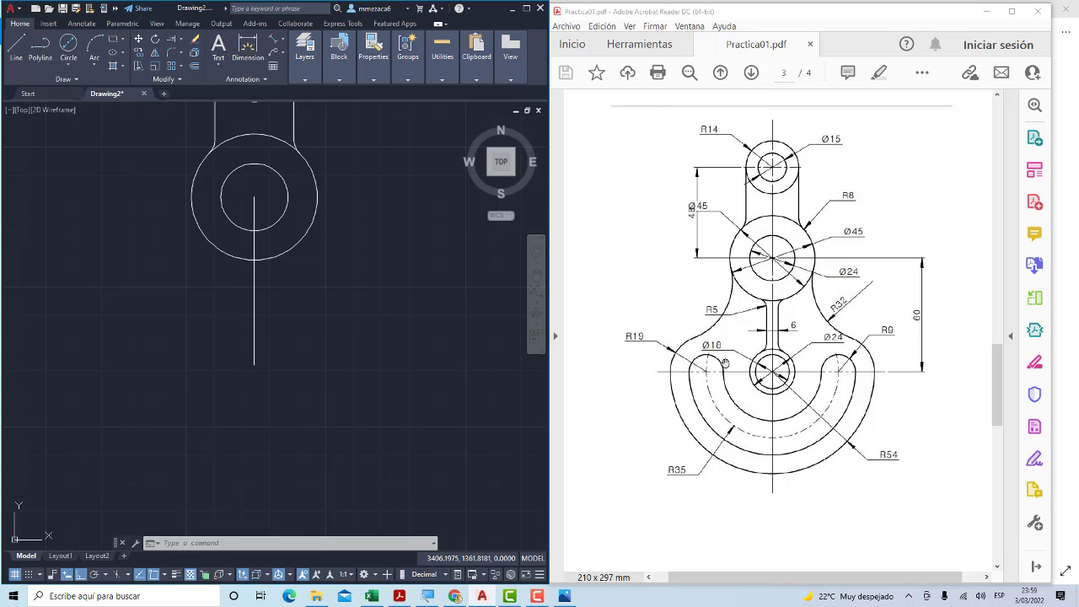
Draw a Ø24 circle and a concentric Ø18 circle at the 60-unit line's lower end
left_click(74, 39)
left_click(254, 365)
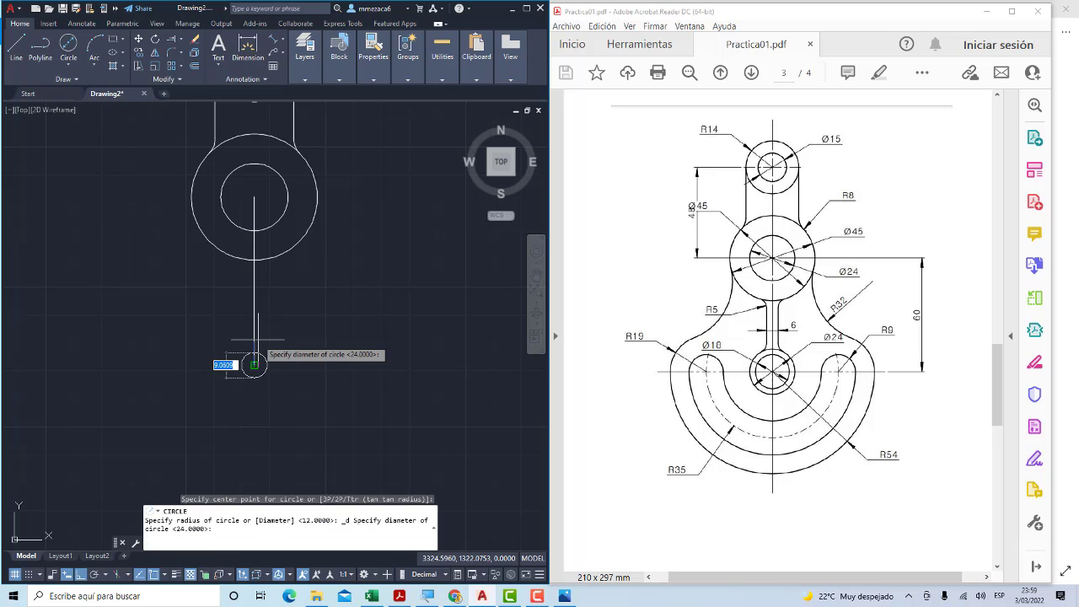
type("24")
key("Return")
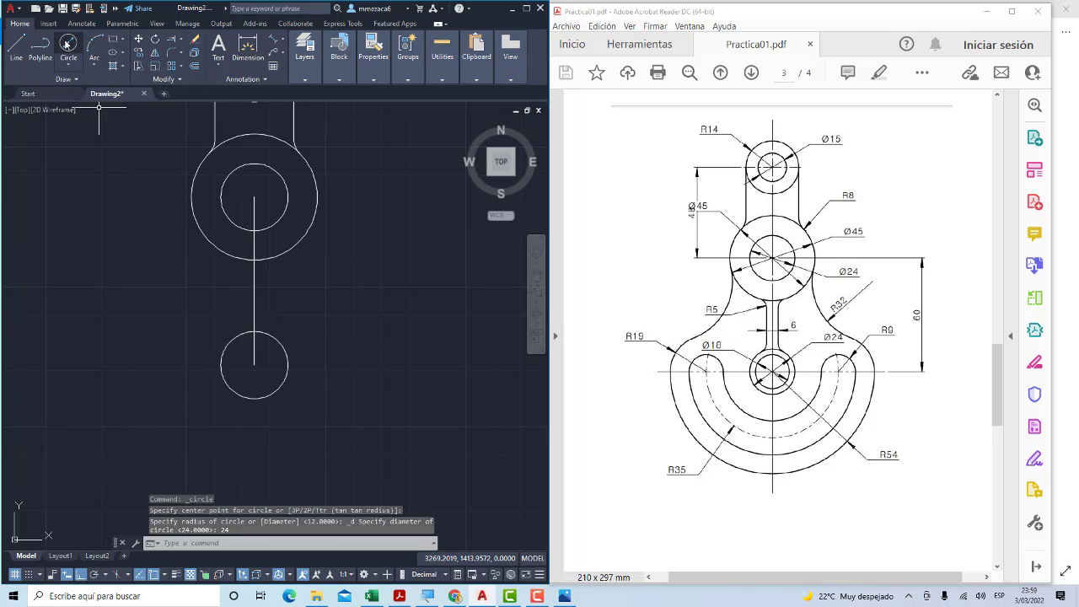
left_click(67, 44)
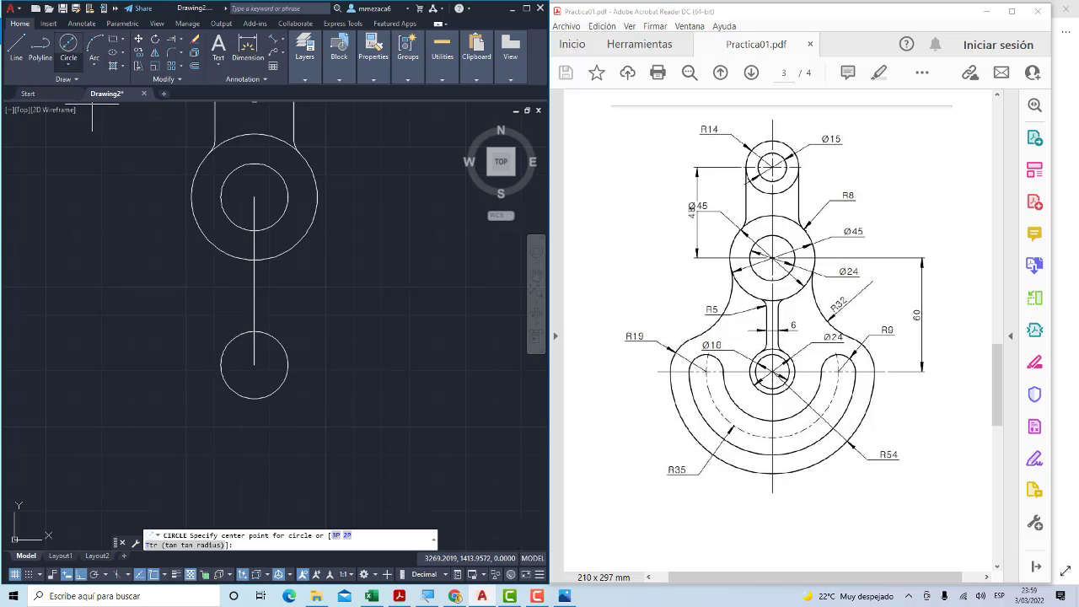
left_click(253, 365)
key("Return")
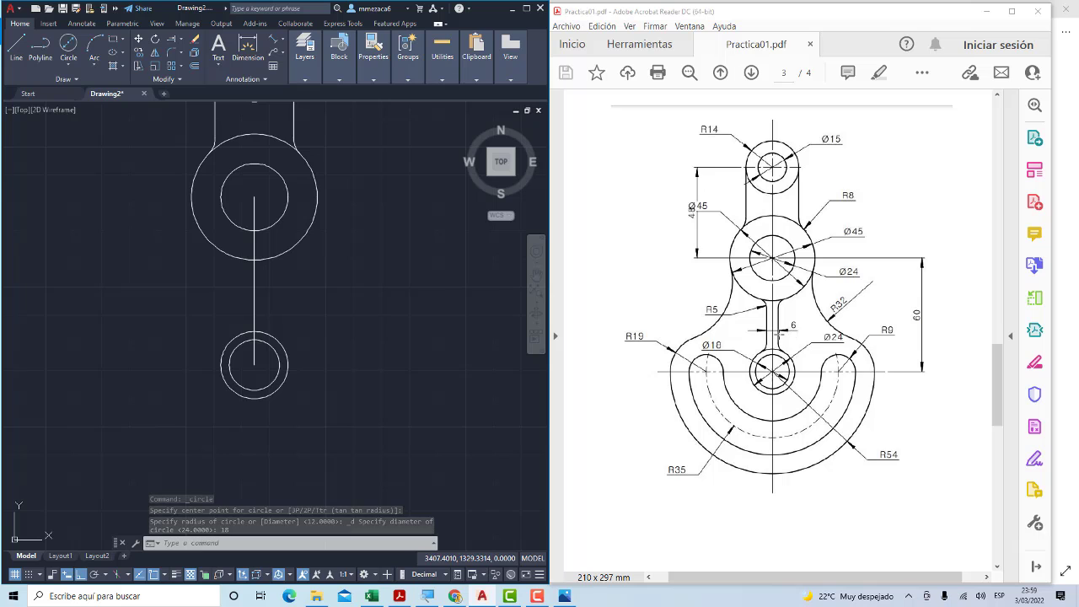
scroll(784, 331, "up", 1)
scroll(790, 354, "up", 1, "ctrl")
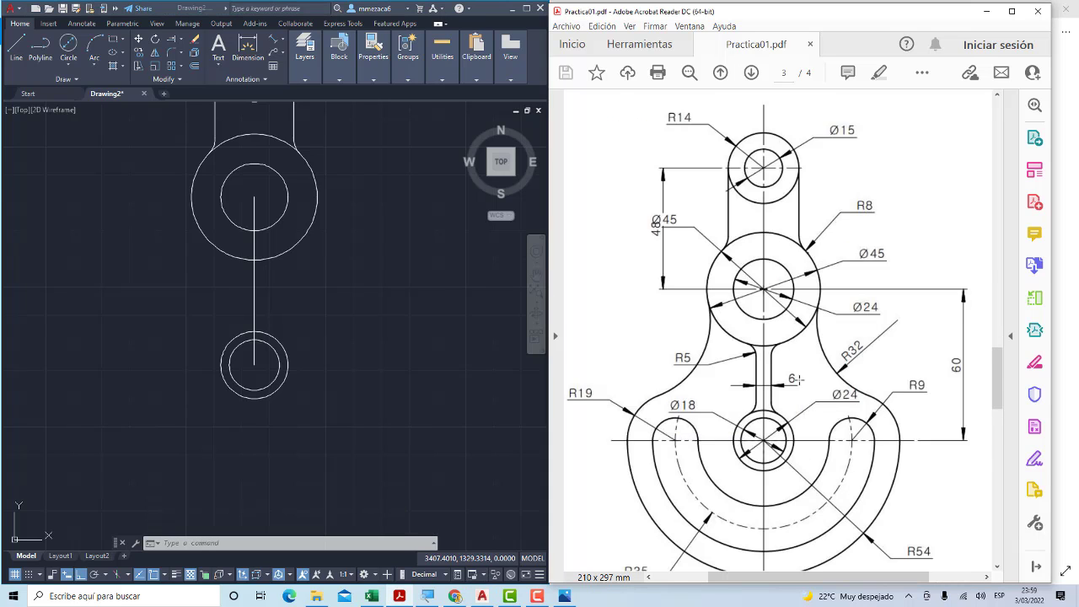
scroll(797, 380, "up", 1, "ctrl")
scroll(792, 354, "down", 1)
scroll(744, 281, "down", 1)
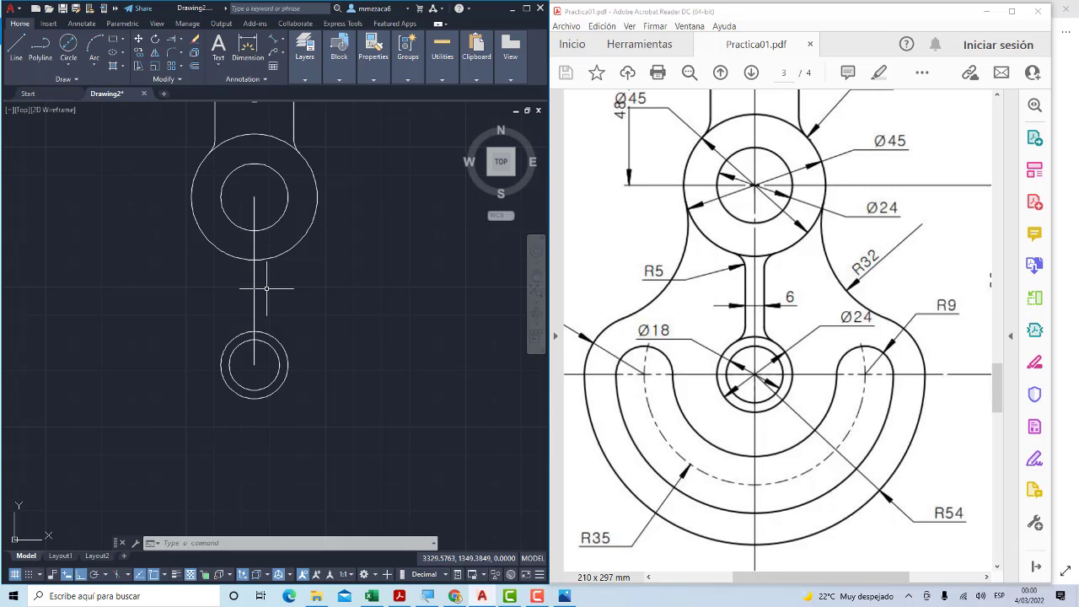
scroll(258, 301, "up", 2)
scroll(275, 303, "up", 2)
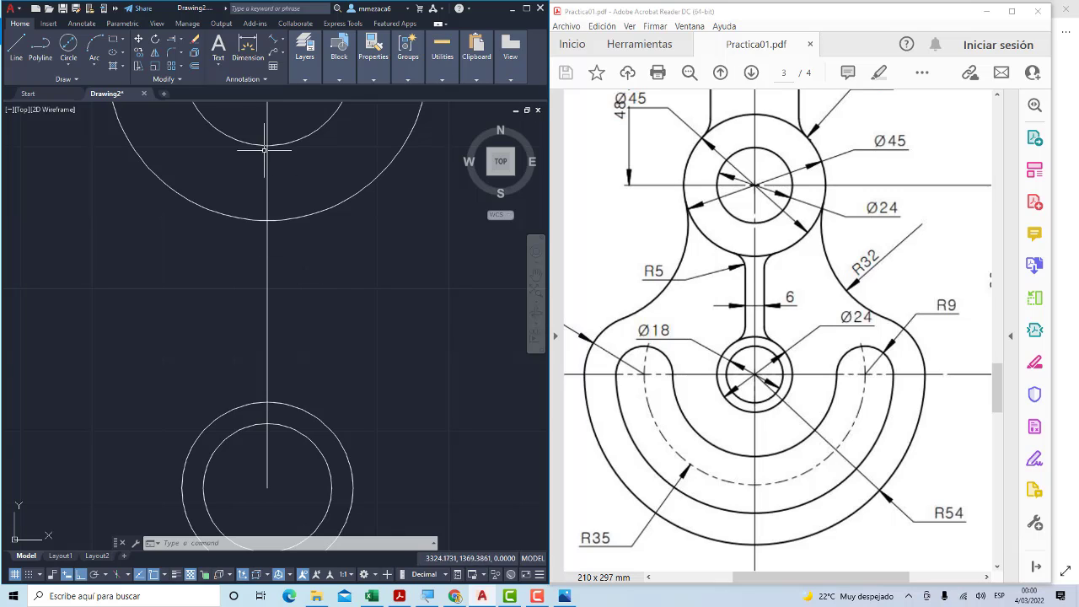
Offset the vertical centre line 3 units to the left and to the right
left_click(195, 66)
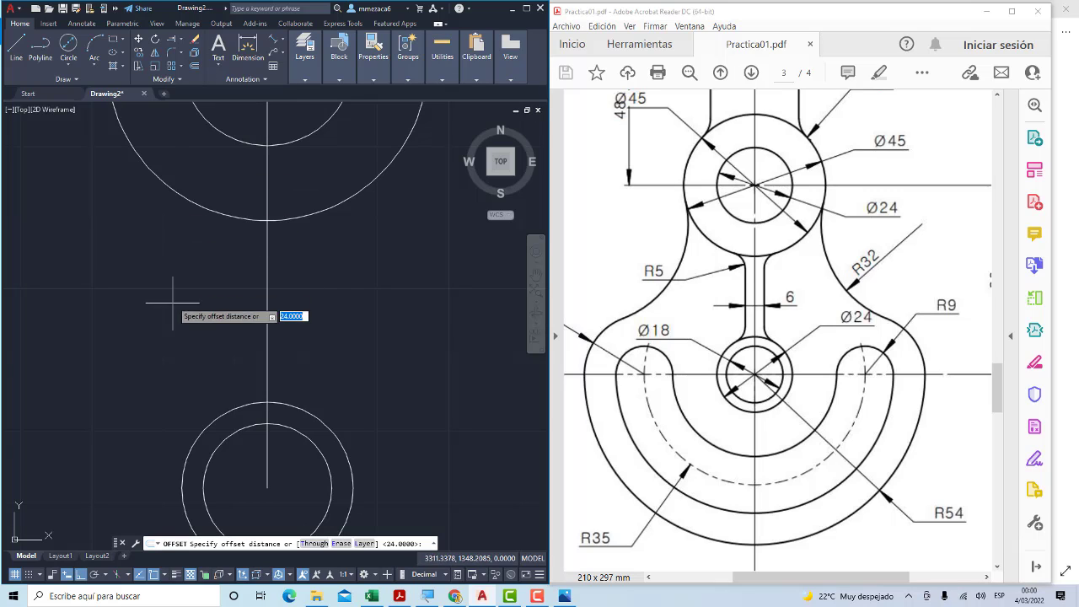
type("3")
key("Return")
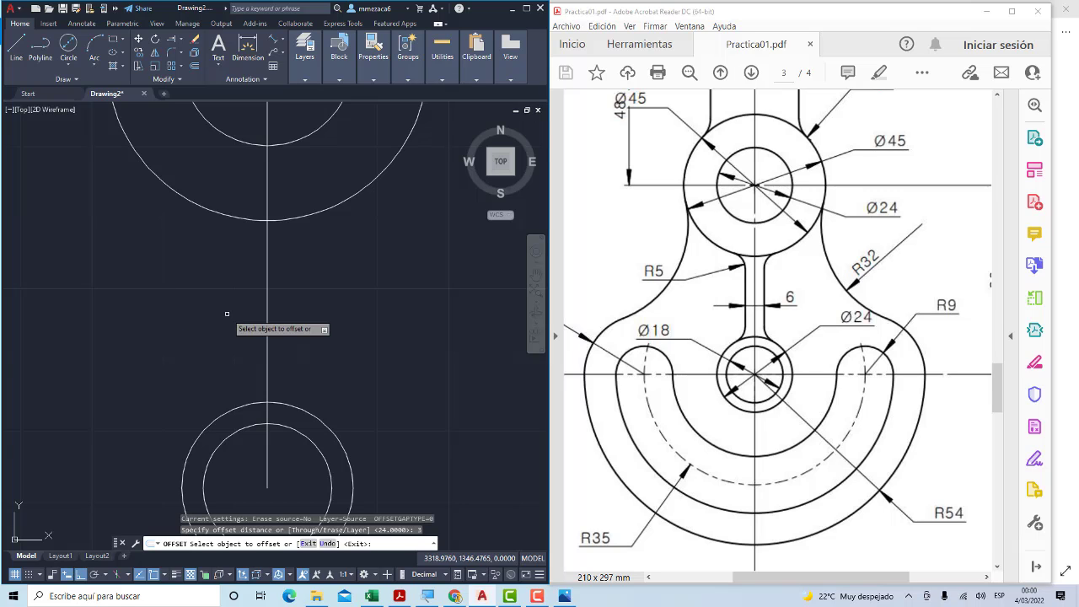
left_click(264, 326)
left_click(236, 322)
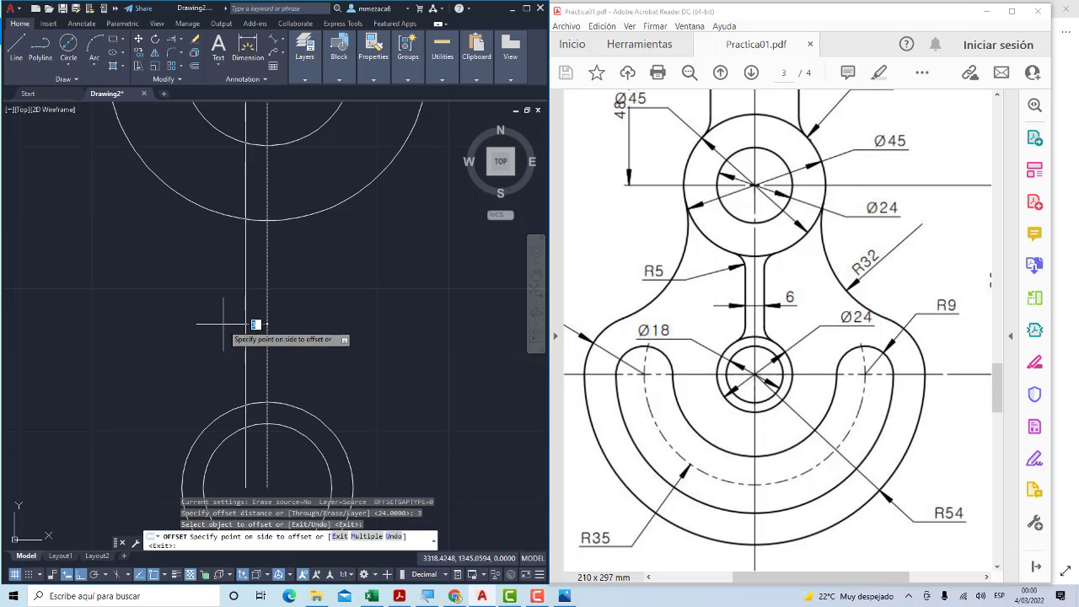
left_click(267, 332)
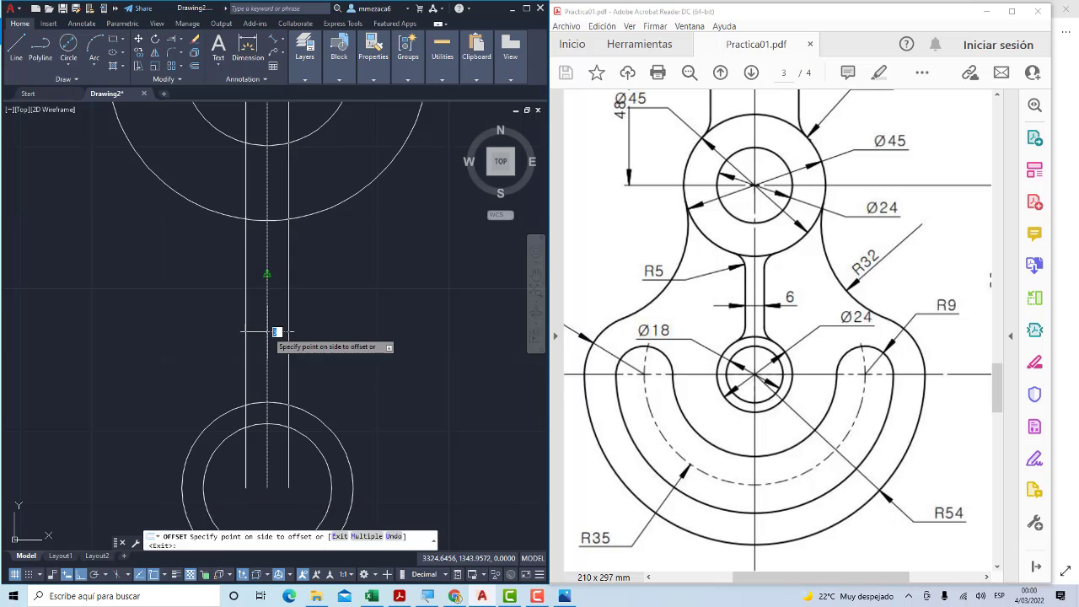
left_click(284, 330)
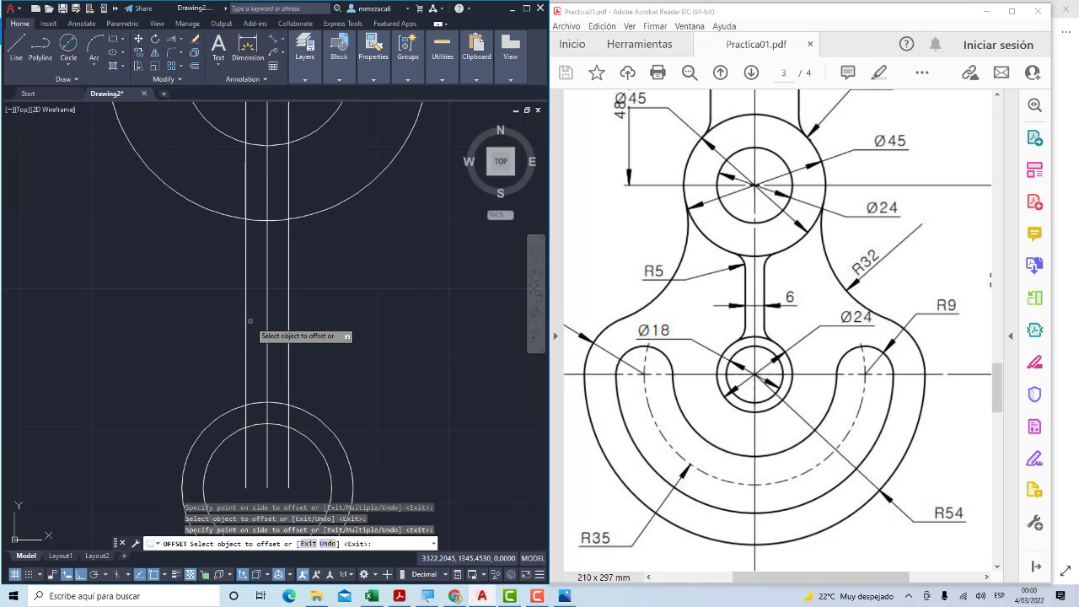
key("Escape")
scroll(253, 311, "down", 2)
scroll(278, 287, "up", 1)
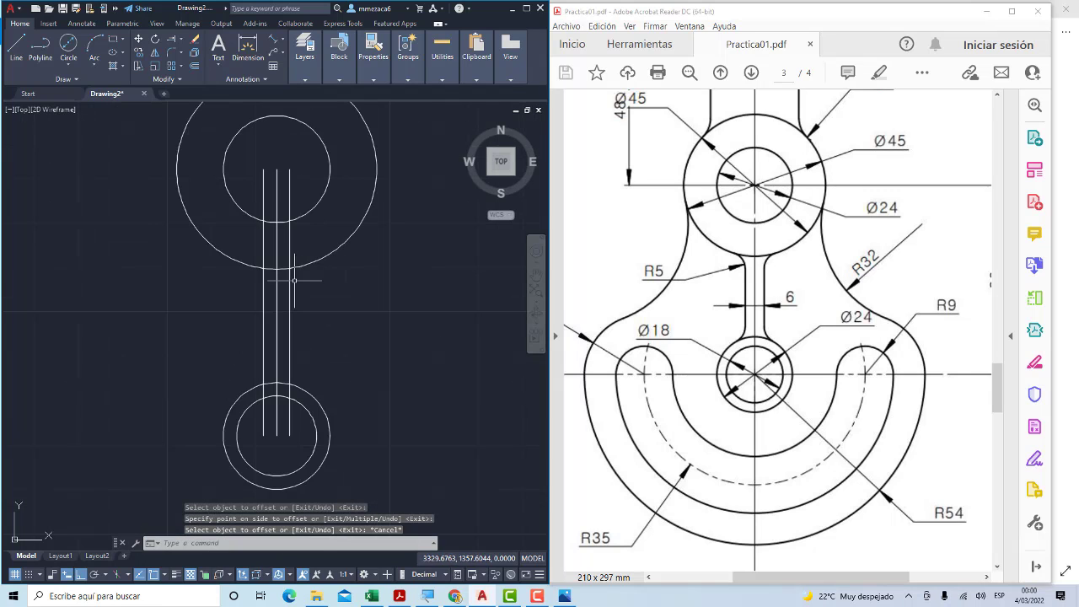
scroll(285, 277, "up", 1)
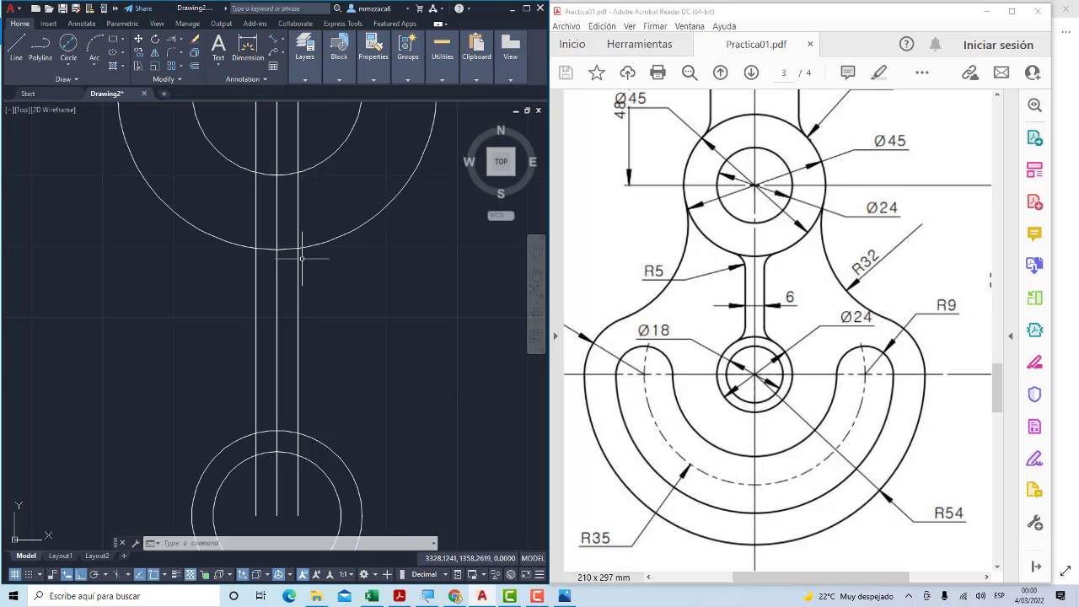
Set the fillet radius to 5 and round both neck lines into the upper Ø45 circle
left_click(171, 53)
key("Down")
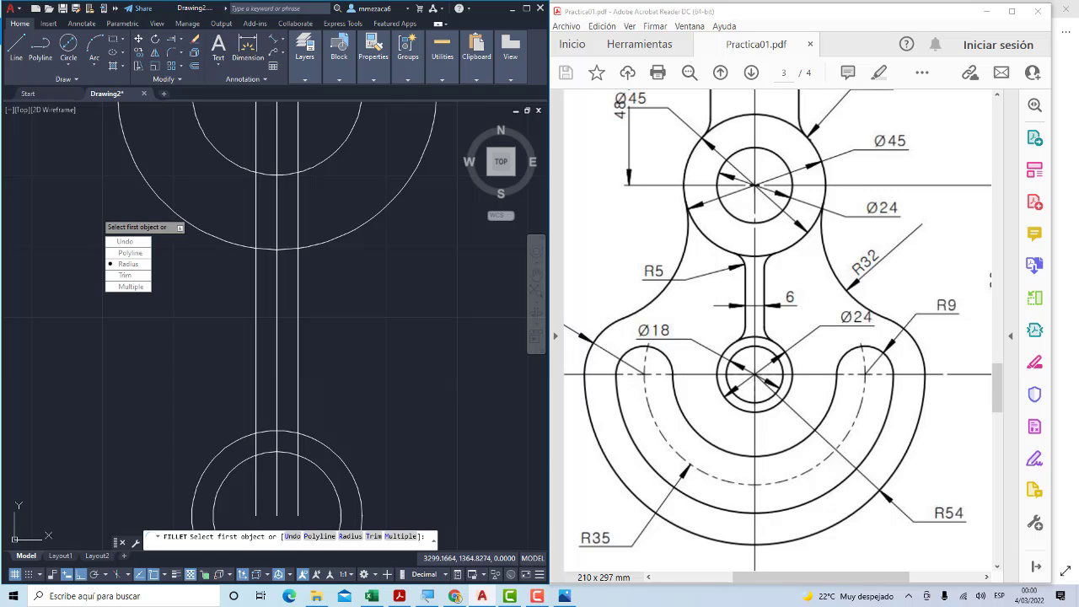
key("Return")
type("5")
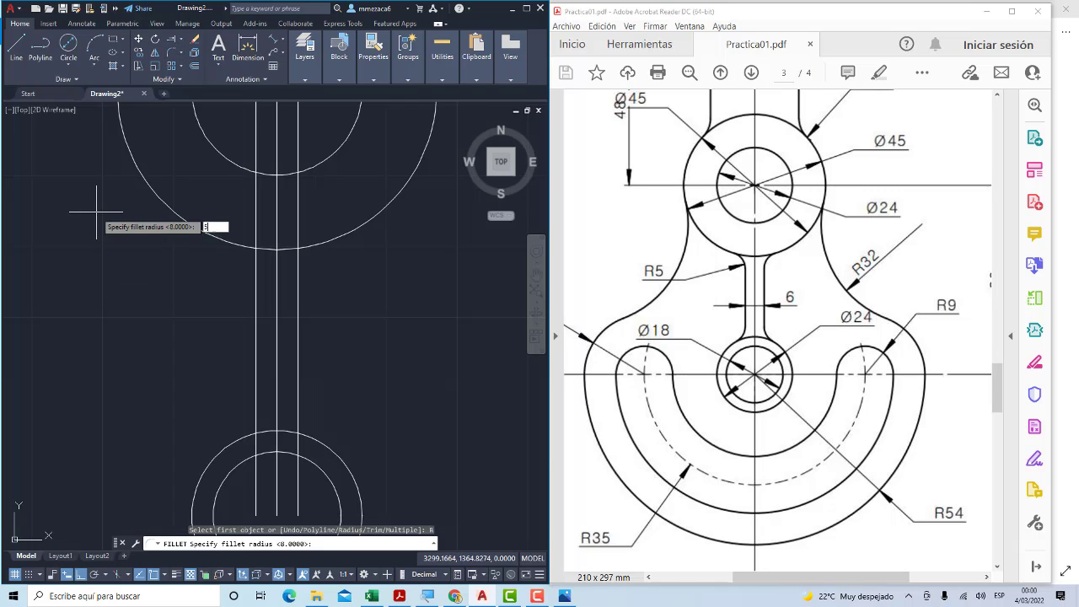
key("Return")
left_click(235, 241)
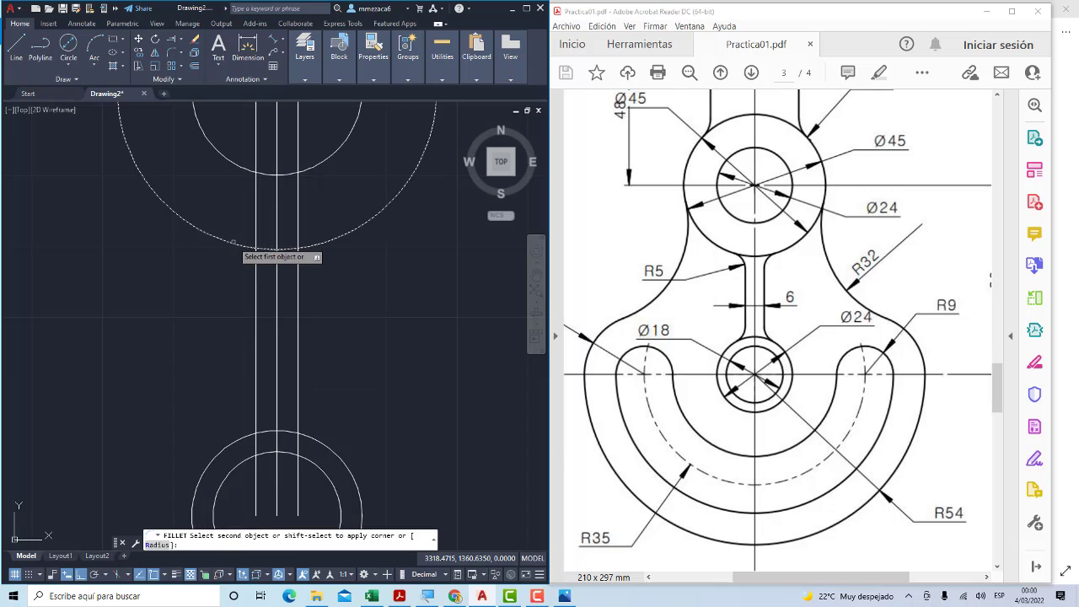
left_click(254, 274)
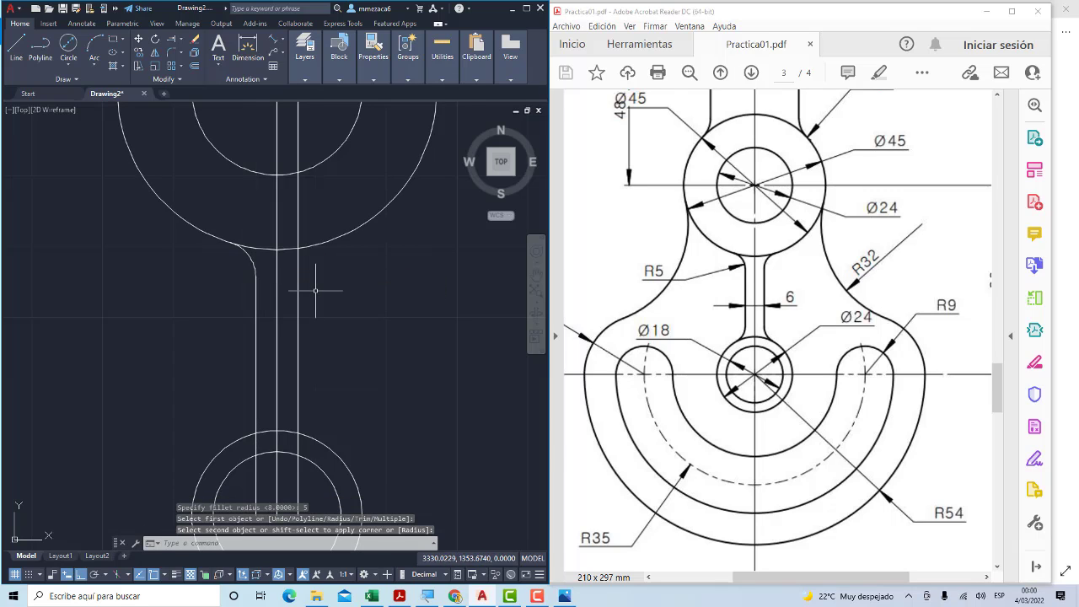
left_click(172, 58)
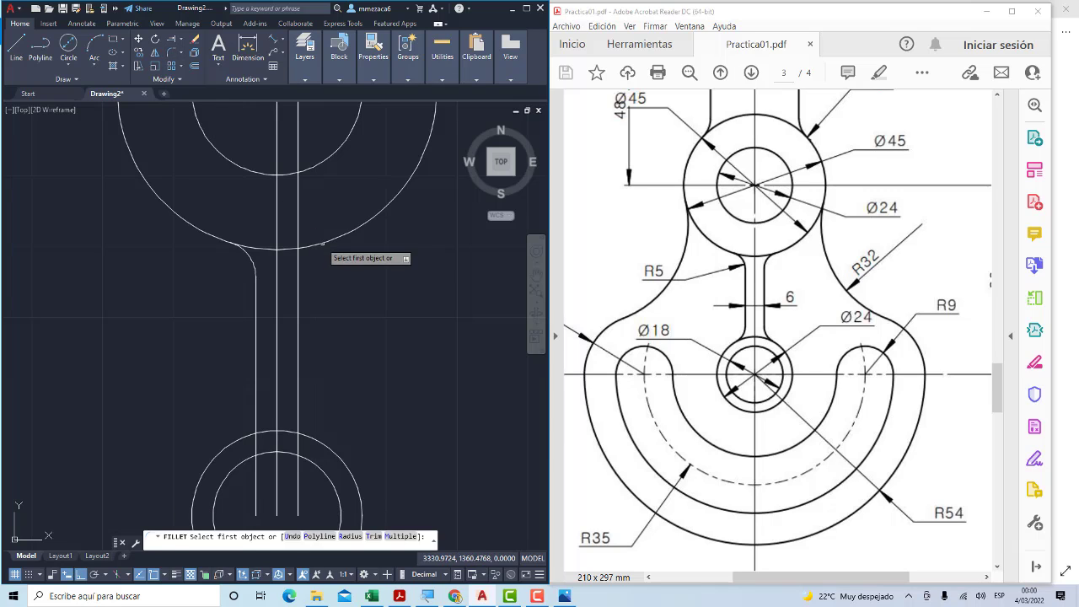
left_click(325, 252)
left_click(299, 279)
left_click(298, 279)
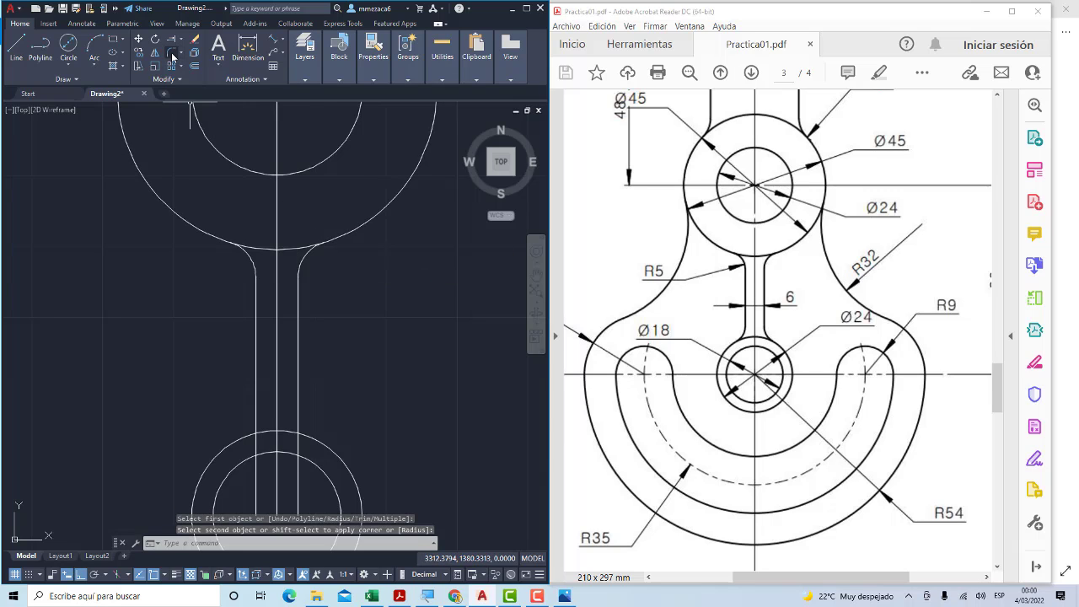
Round the left and right neck lines into the lower Ø24 circle with R5 fillets
left_click(172, 58)
left_click(256, 416)
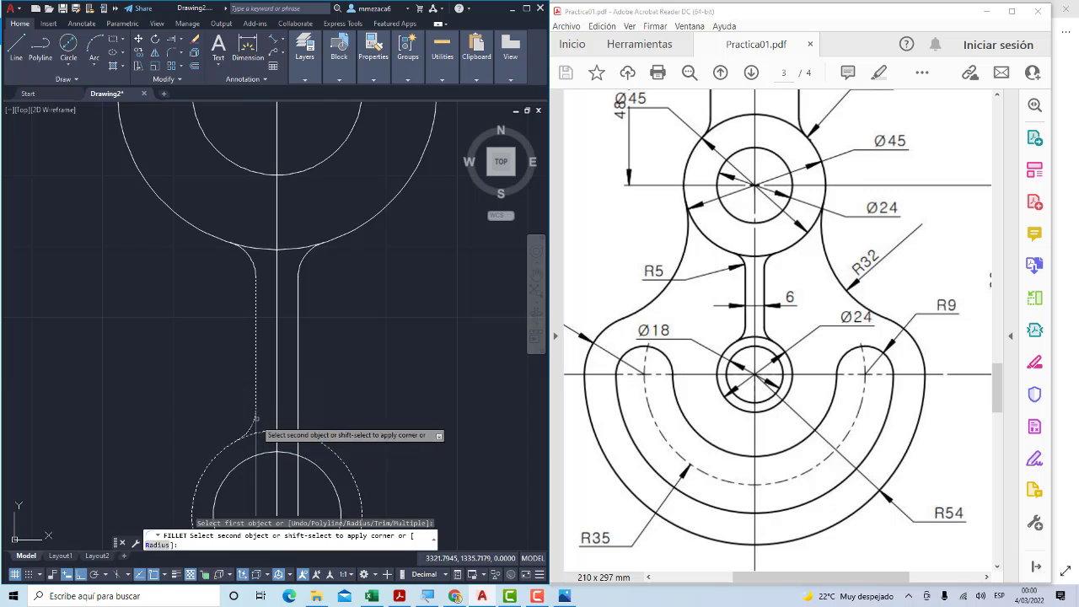
left_click(255, 418)
left_click(172, 58)
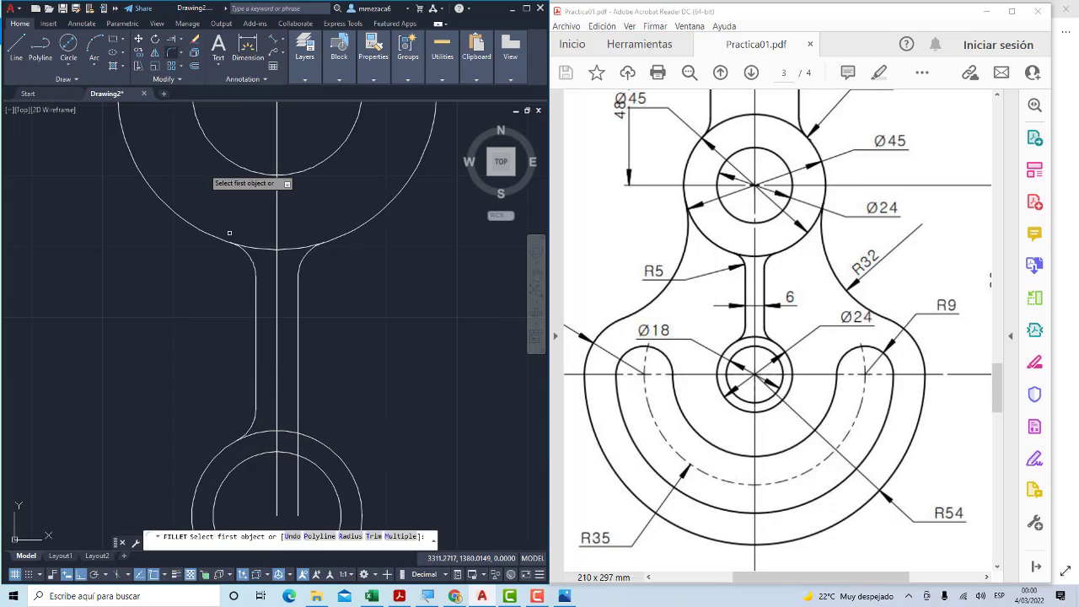
left_click(296, 404)
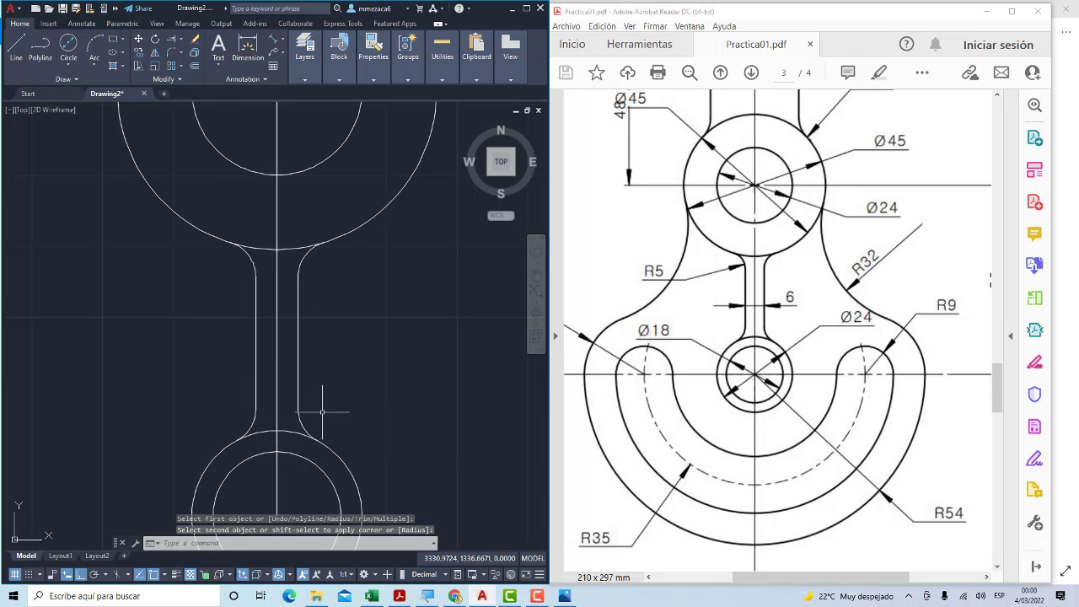
scroll(322, 396, "down", 3)
scroll(323, 393, "up", 1)
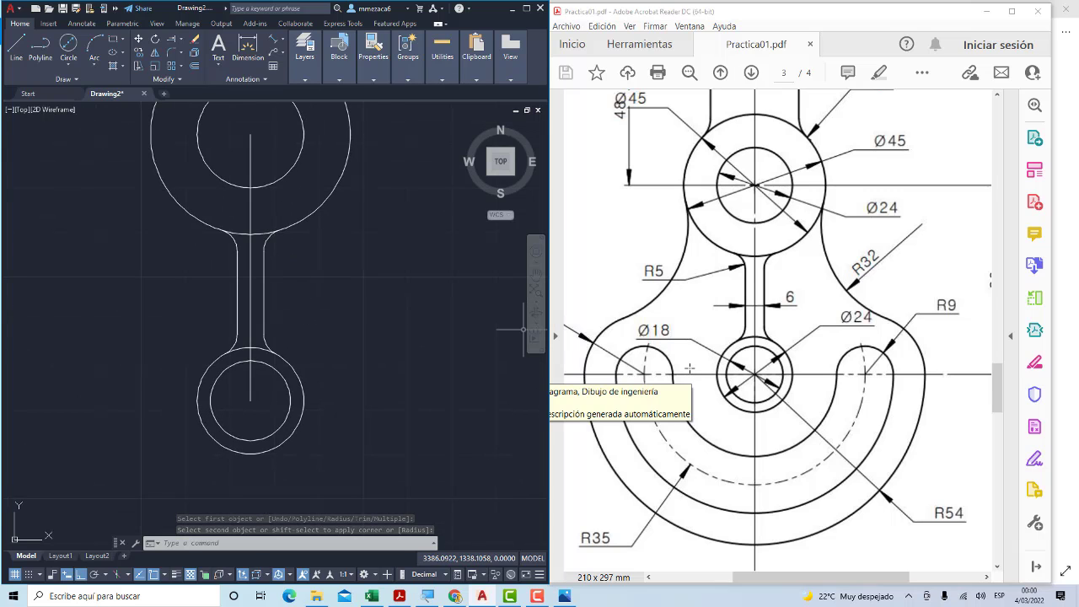
Draw a radius 19 circle centred on the lower boss
scroll(901, 376, "down", 1)
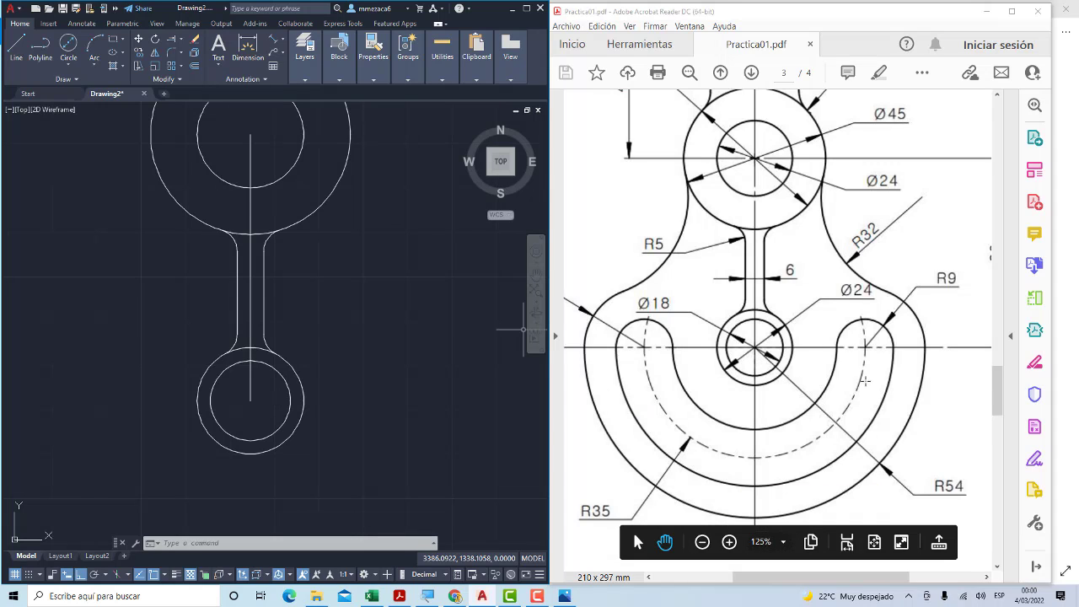
scroll(814, 354, "down", 1, "ctrl")
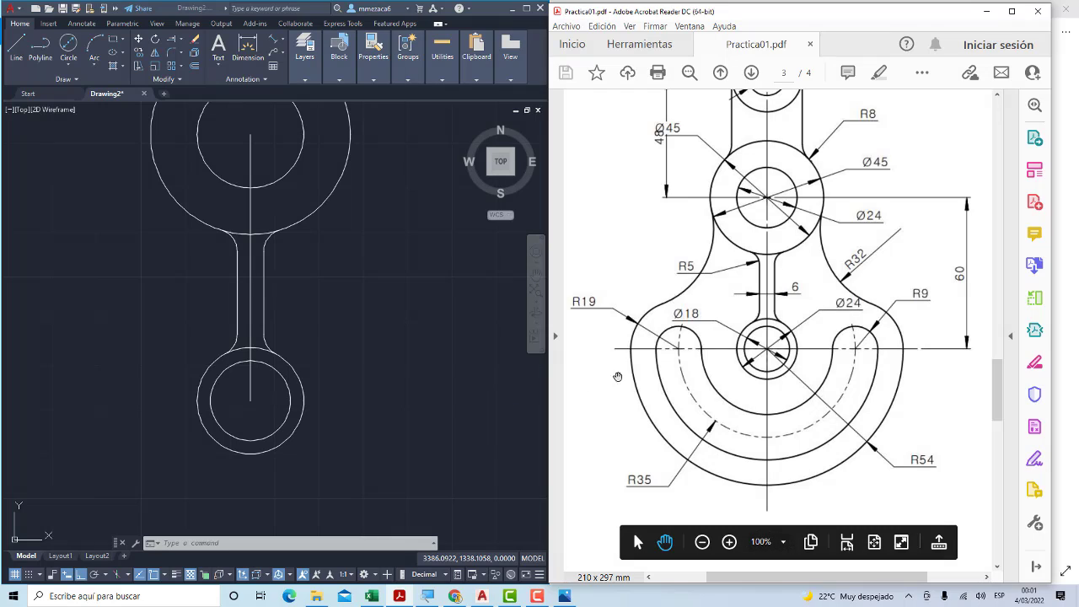
left_click(74, 74)
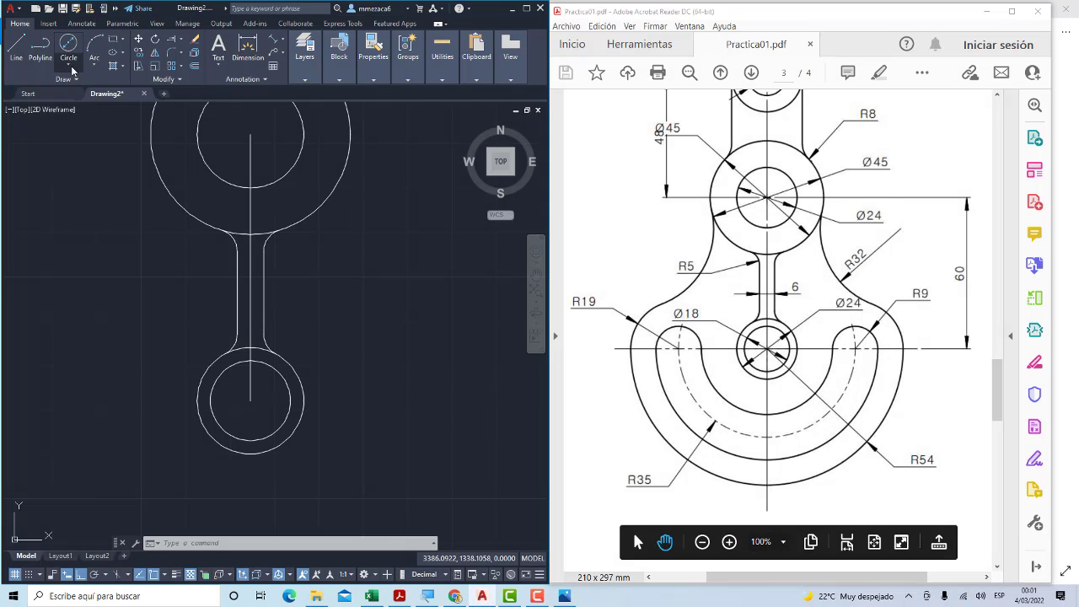
left_click(68, 65)
left_click(73, 86)
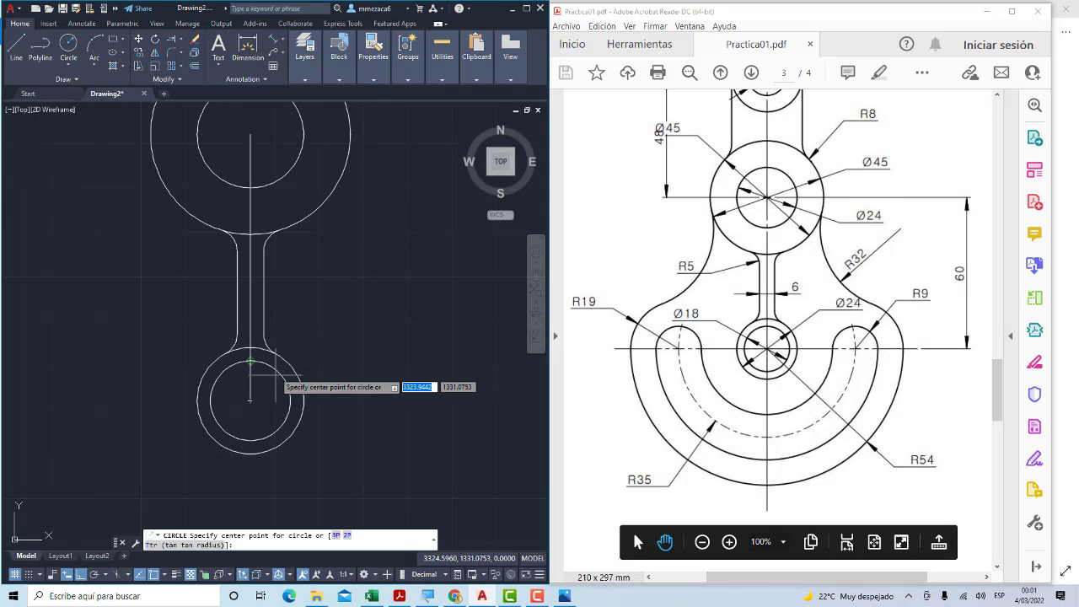
left_click(251, 401)
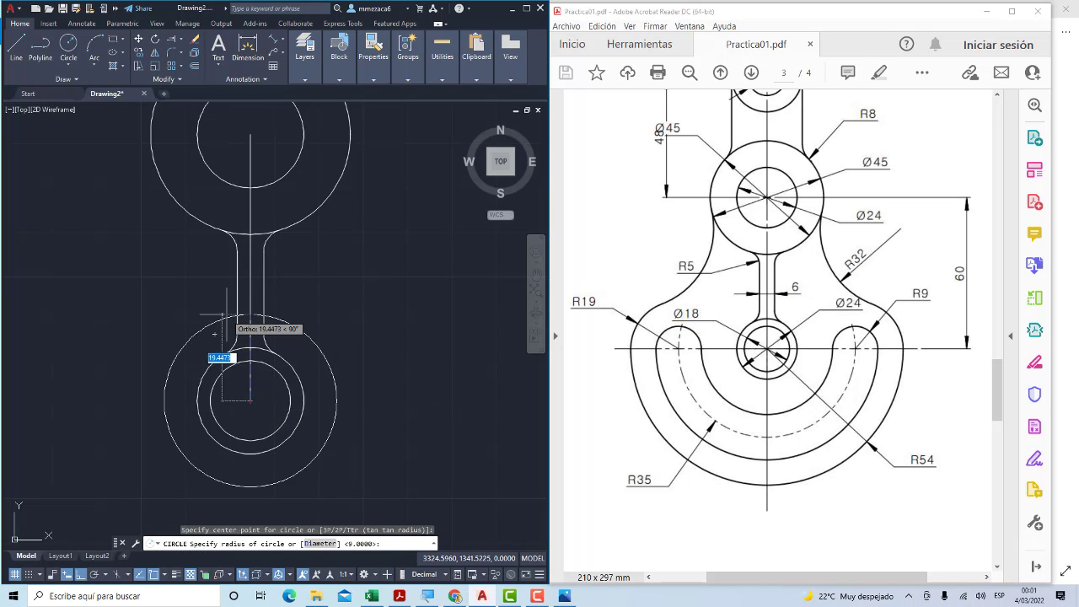
type("19")
key("Return")
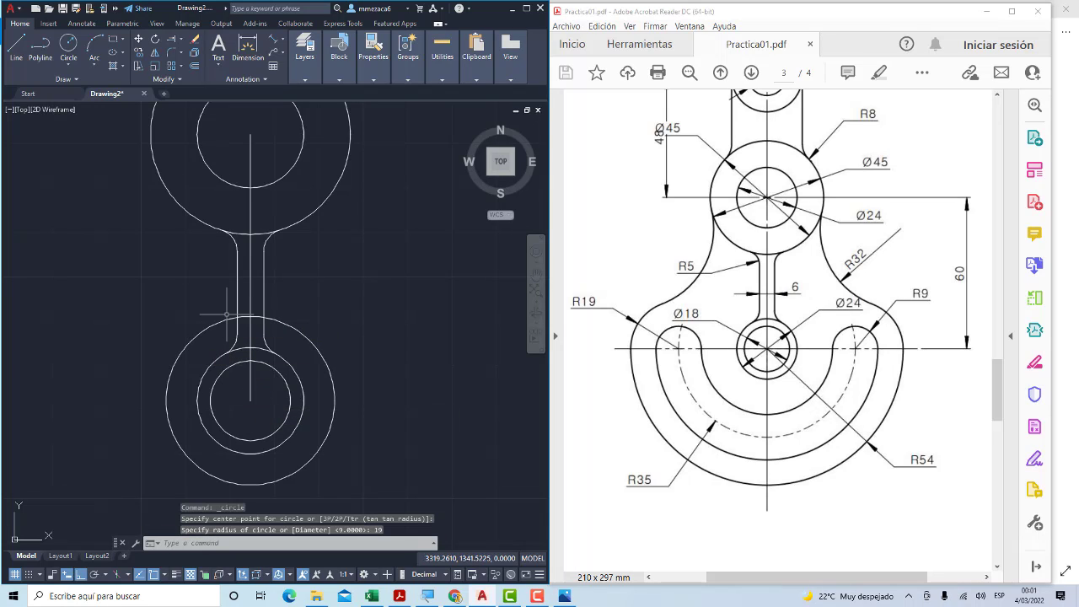
Offset the outer circle inward by 9, then undo that offset
scroll(226, 315, "down", 2)
scroll(240, 337, "up", 2)
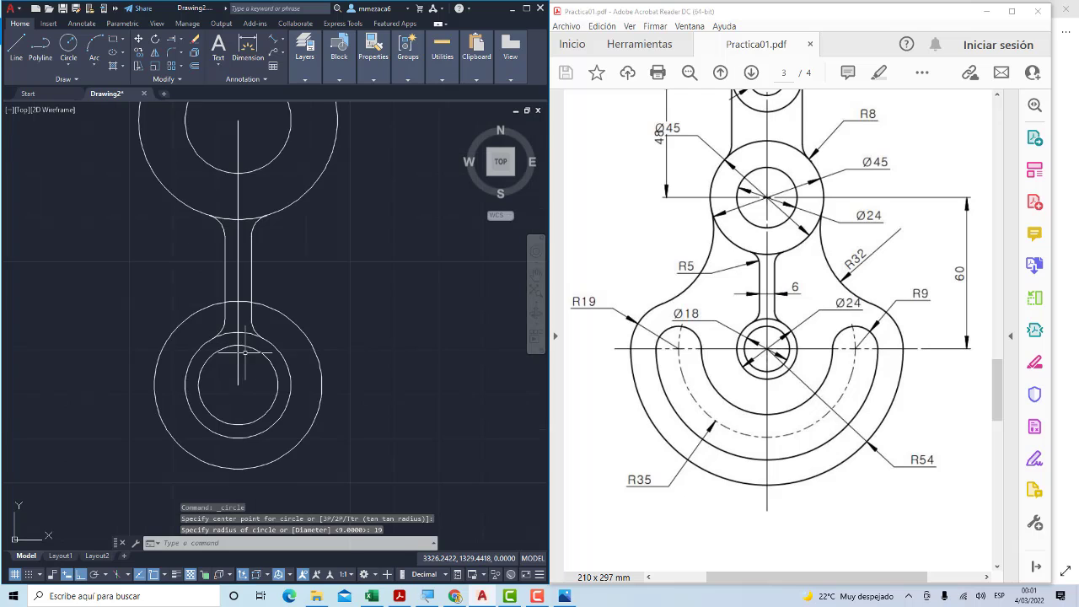
middle_click_drag(247, 362, 250, 325)
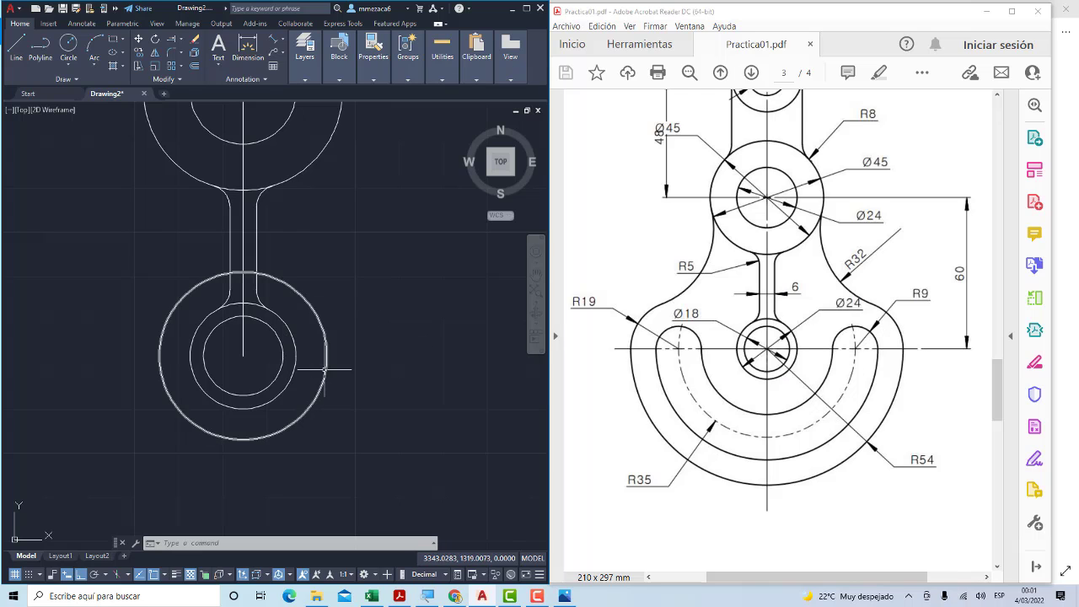
scroll(322, 368, "up", 2)
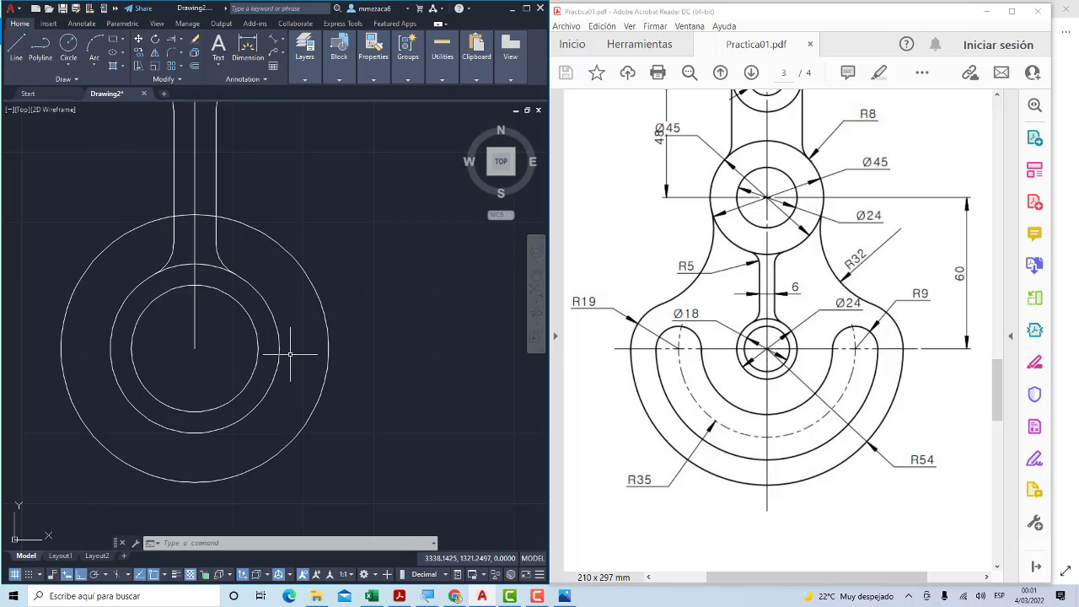
left_click(194, 67)
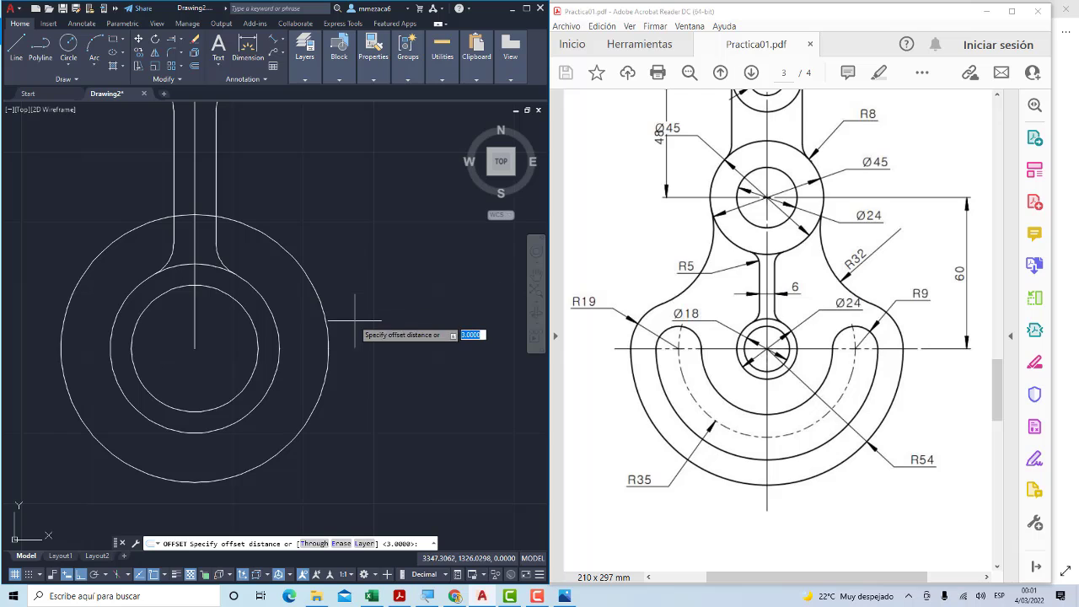
type("9")
key("Return")
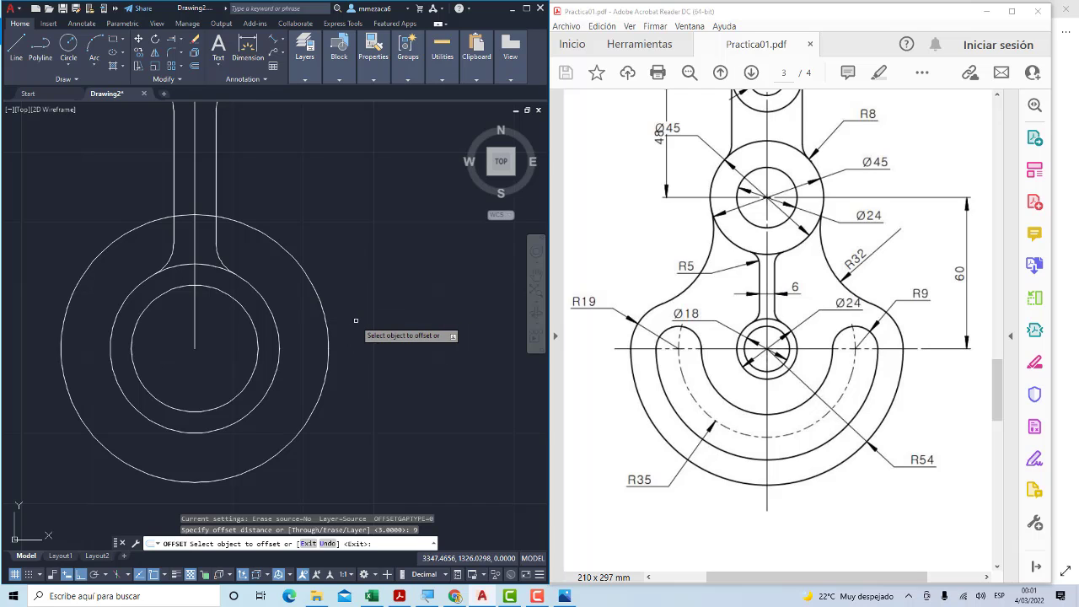
left_click(319, 400)
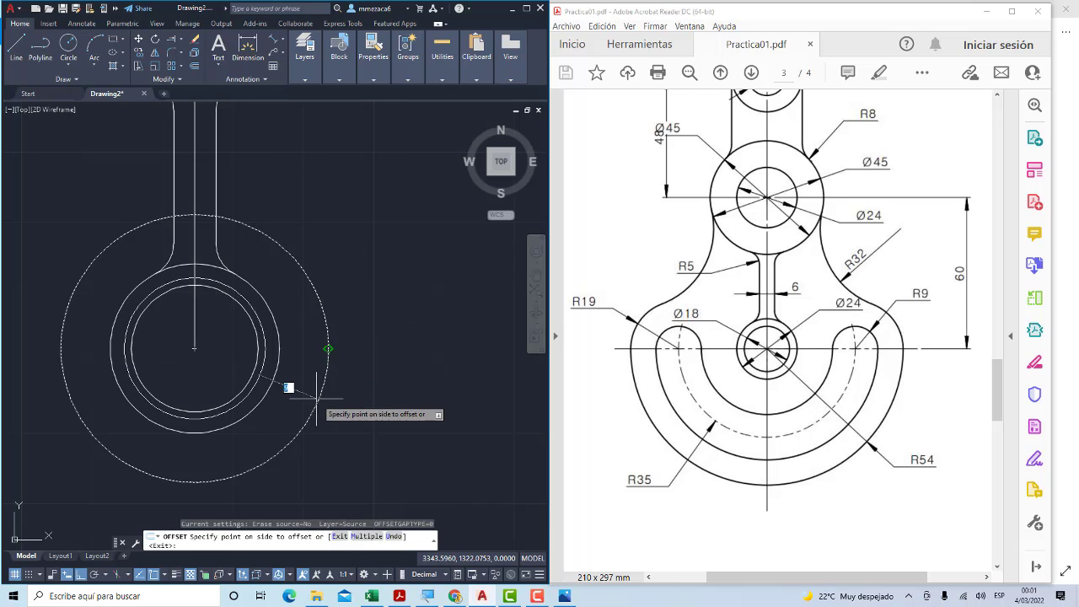
left_click(291, 376)
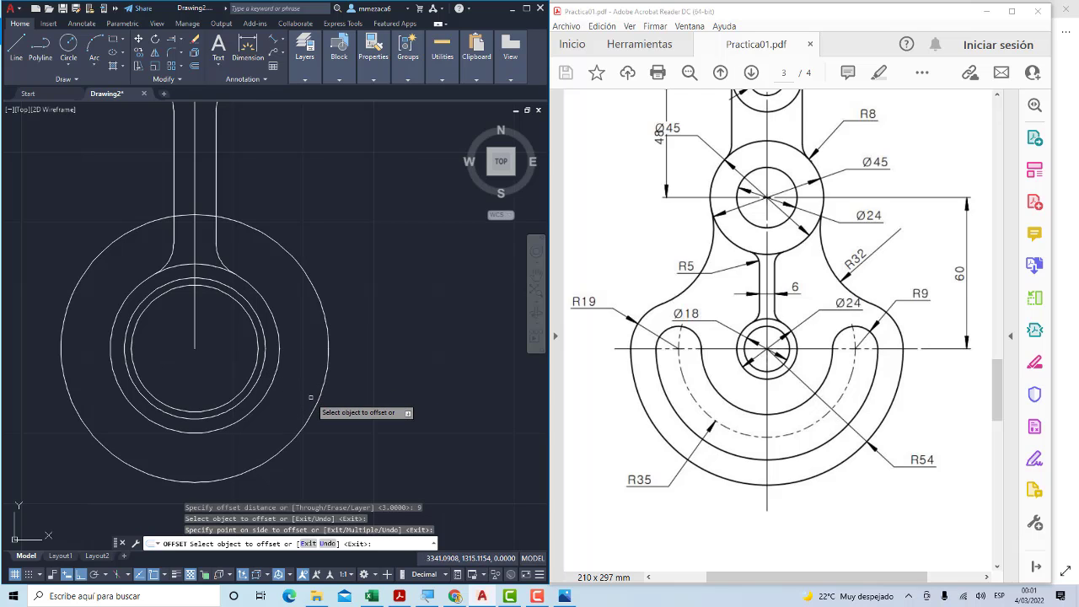
key("Escape")
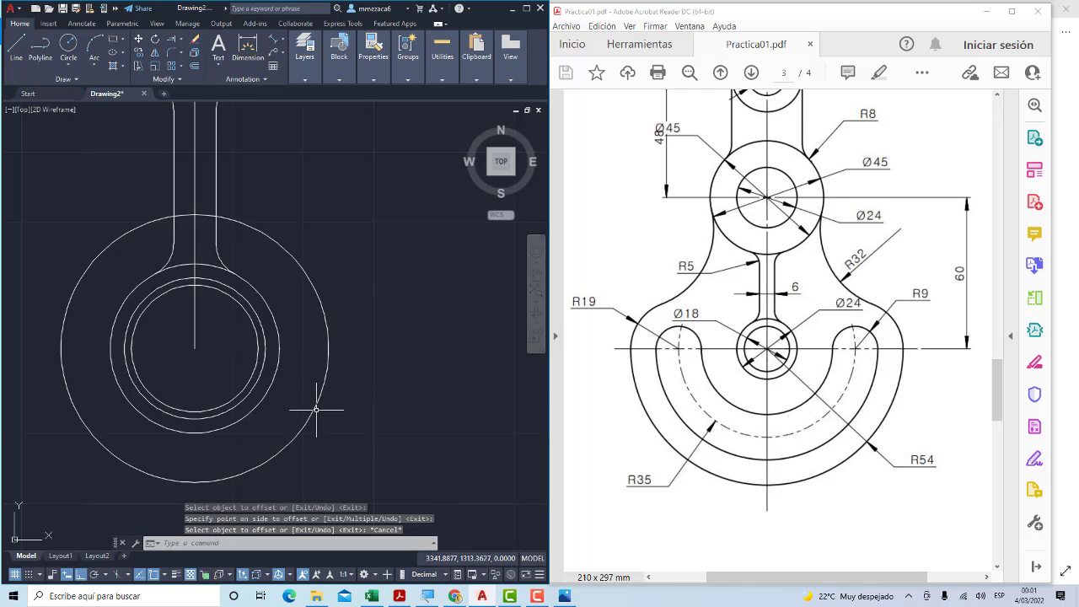
key("ctrl+z")
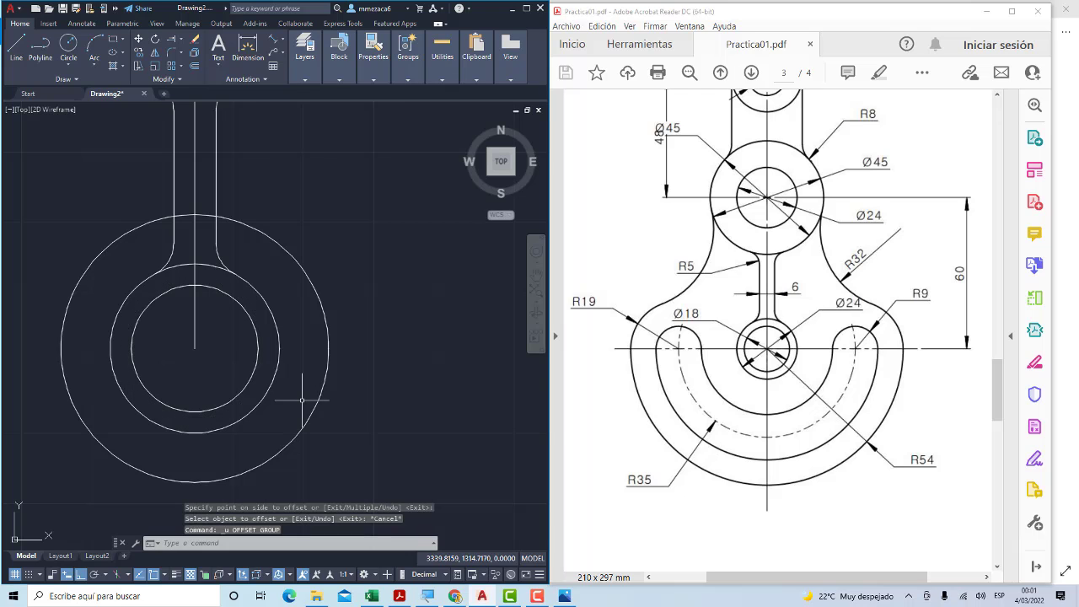
Window-select the large outer circle around the lower ring and delete it
middle_click_drag(302, 400, 312, 347)
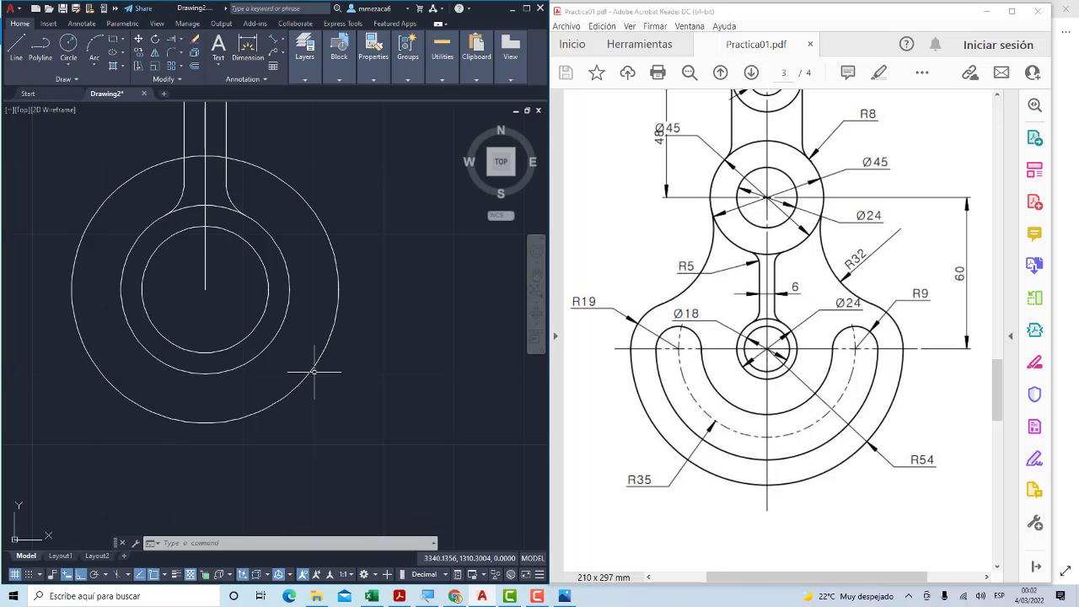
left_click_drag(308, 374, 297, 335)
key("Delete")
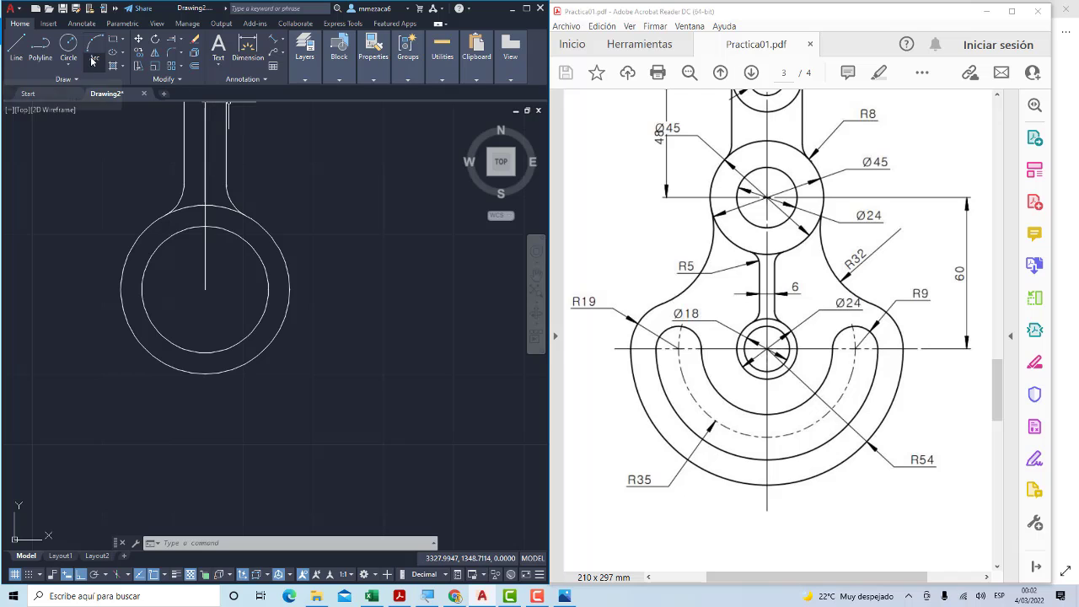
Draw circles of radius 35 and 54 centred on the lower hole
left_click(68, 44)
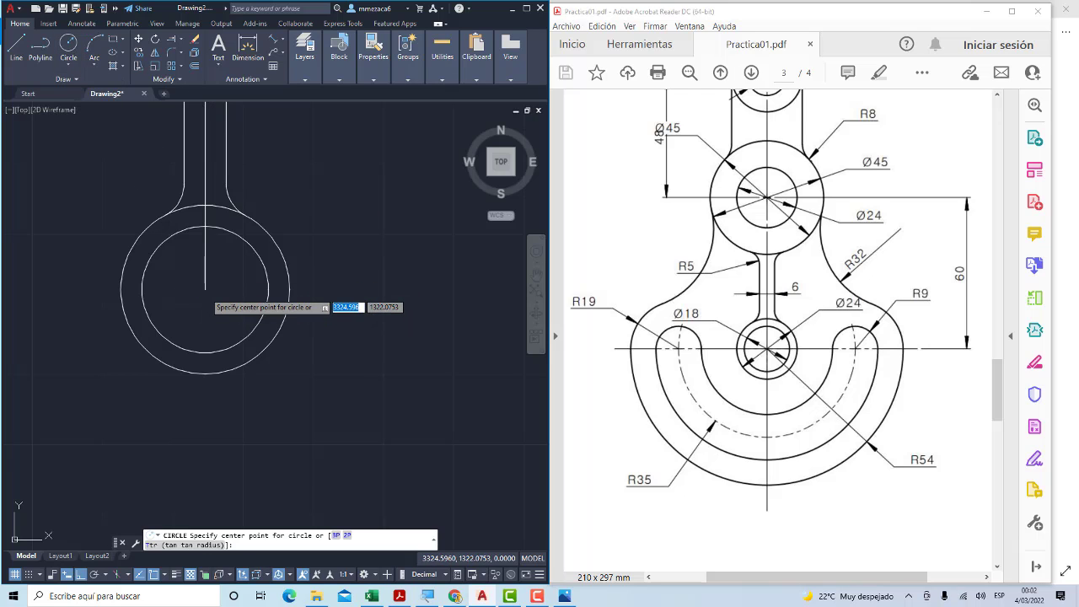
left_click(205, 289)
type("5")
key("Return")
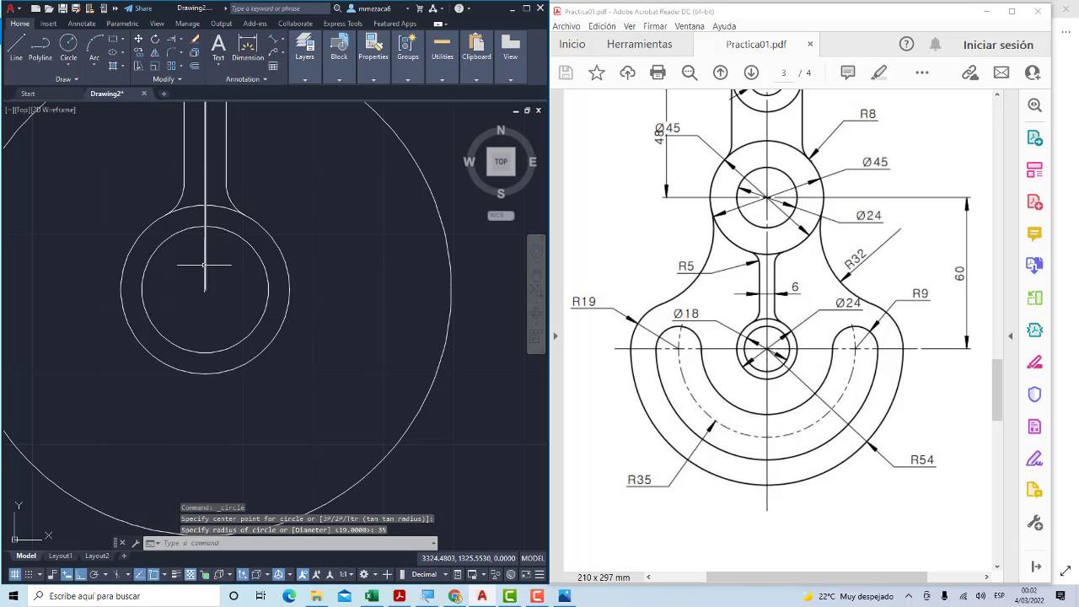
scroll(205, 264, "down", 3)
middle_click_drag(215, 324, 255, 317)
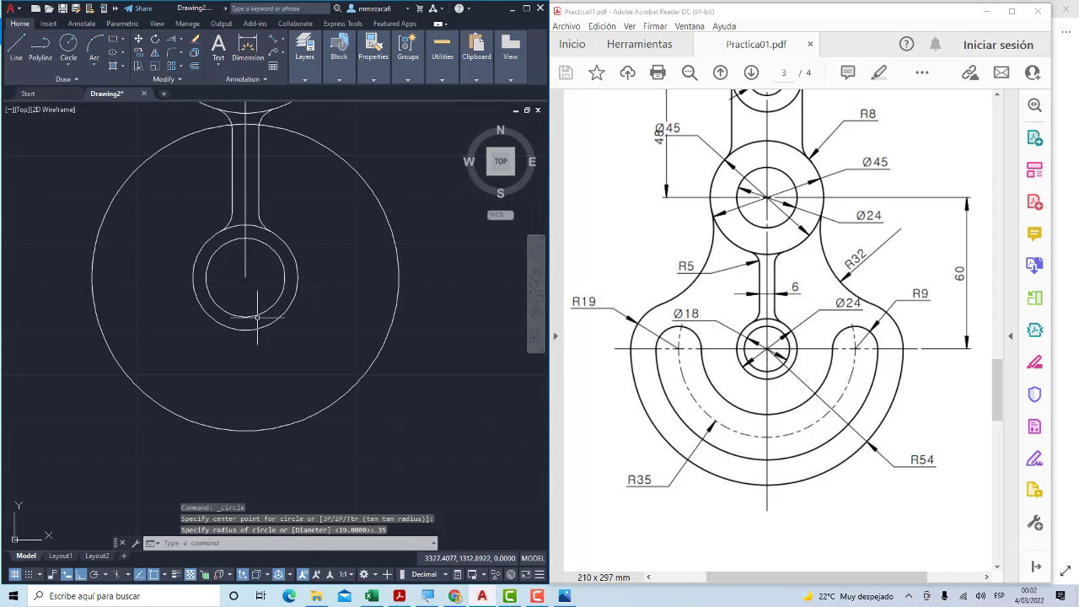
left_click(64, 44)
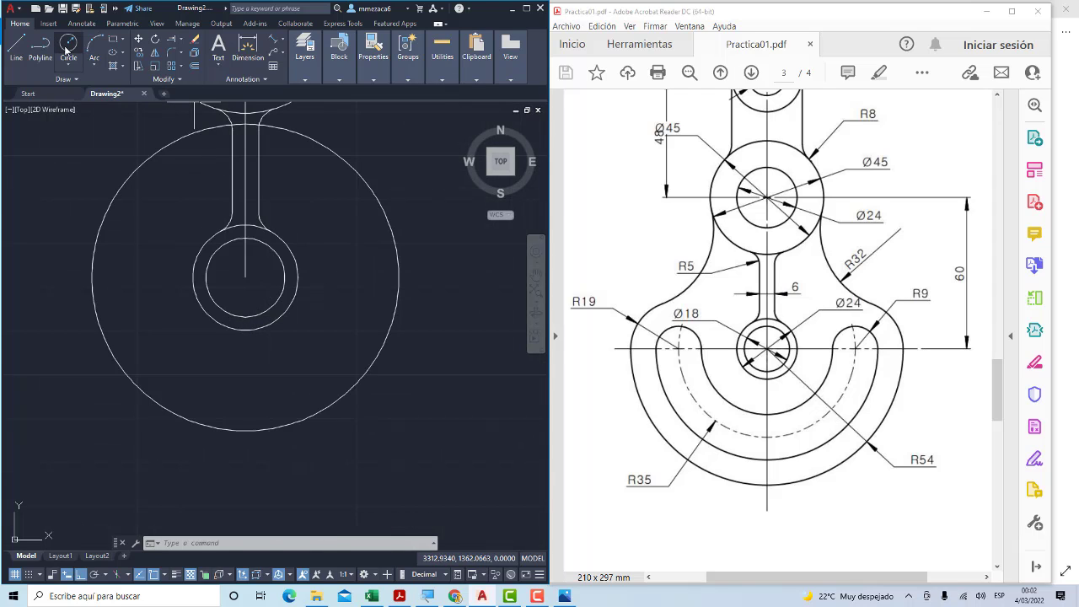
left_click(245, 278)
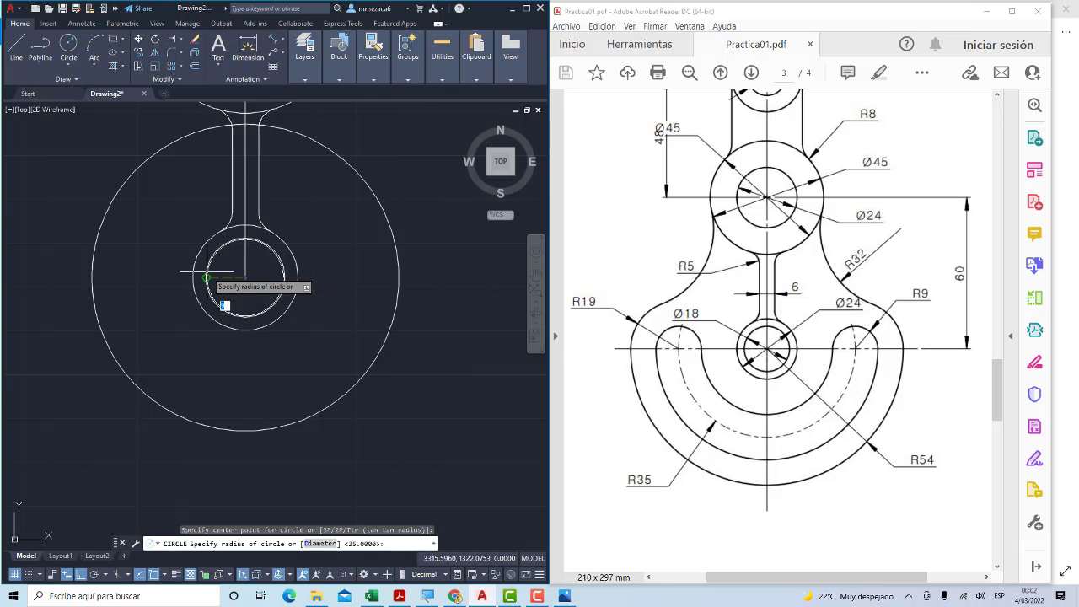
type("54")
key("Return")
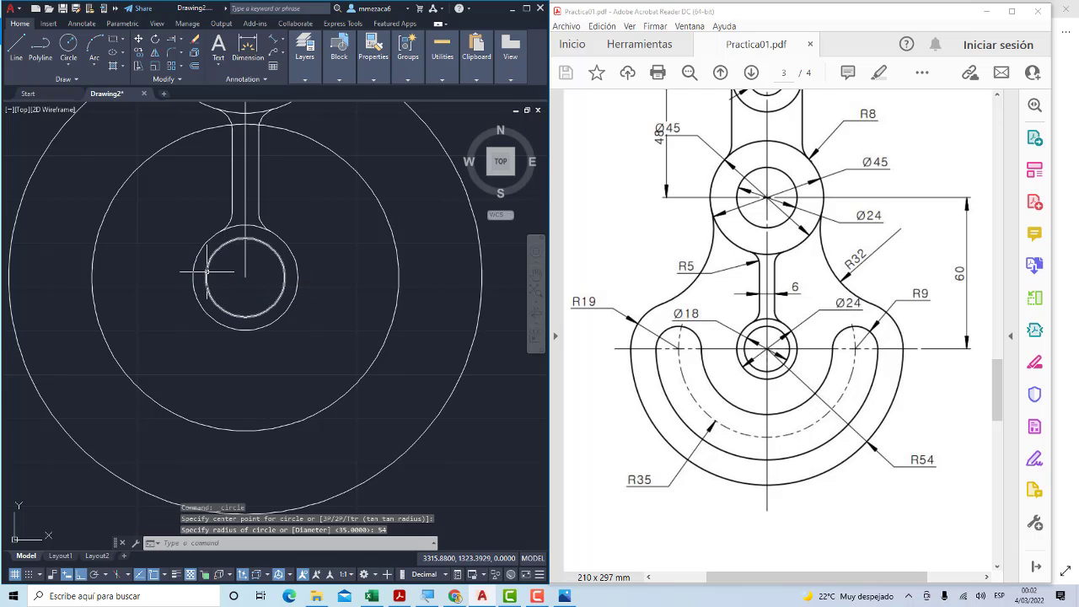
scroll(281, 323, "down", 2)
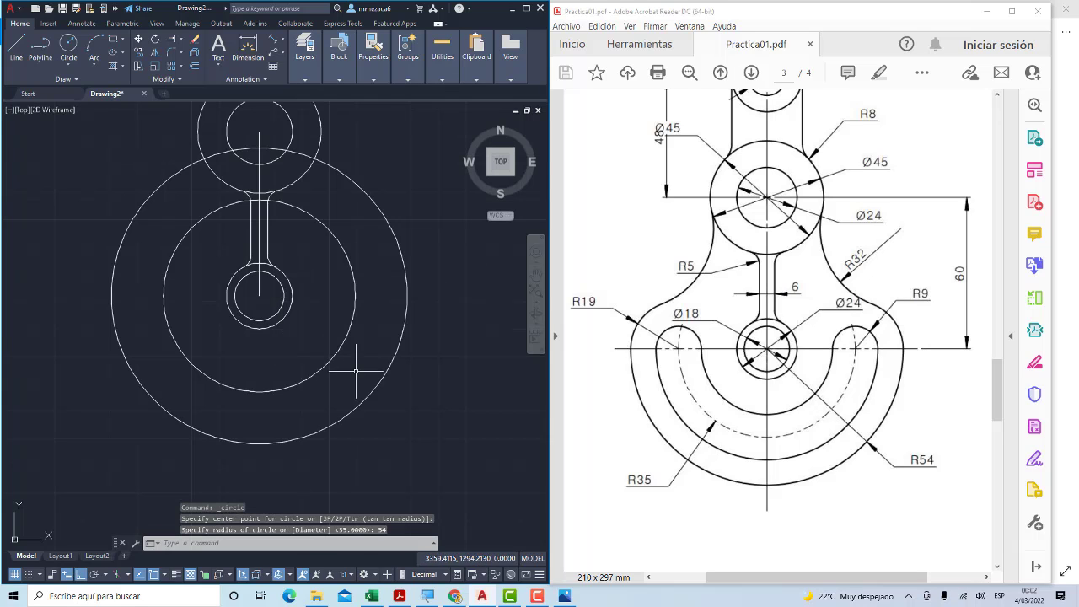
Offset the R35 circle by 9 both outward and inward
left_click(348, 334)
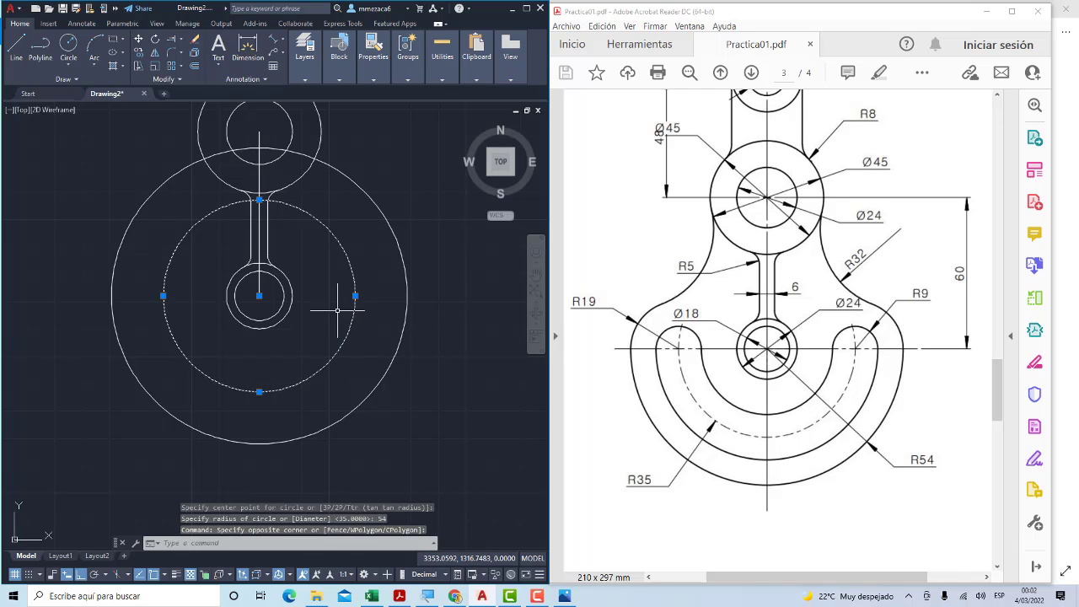
key("Escape")
left_click(197, 67)
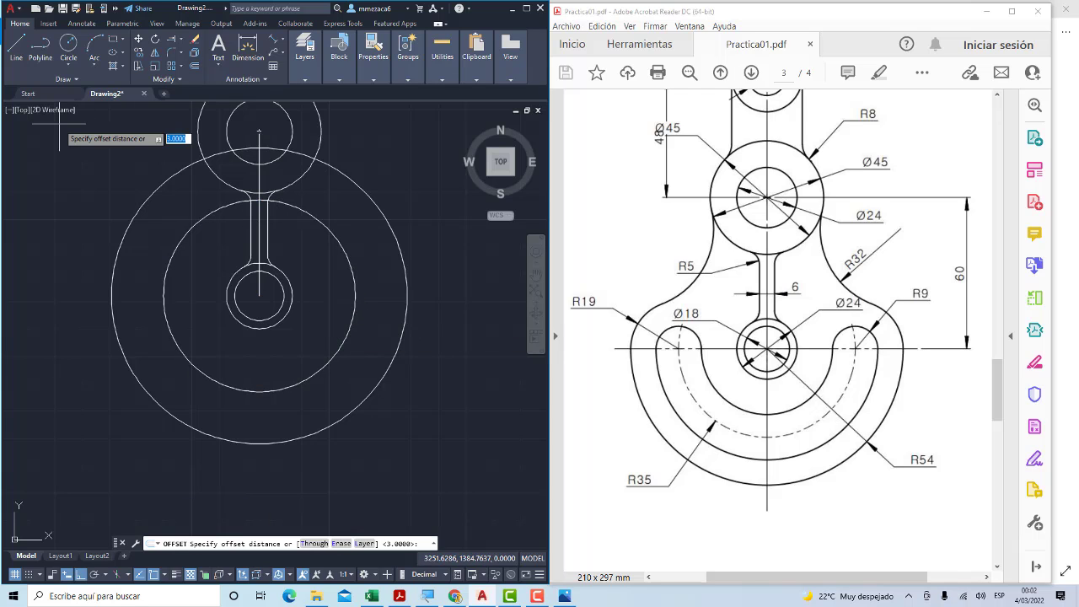
key("Return")
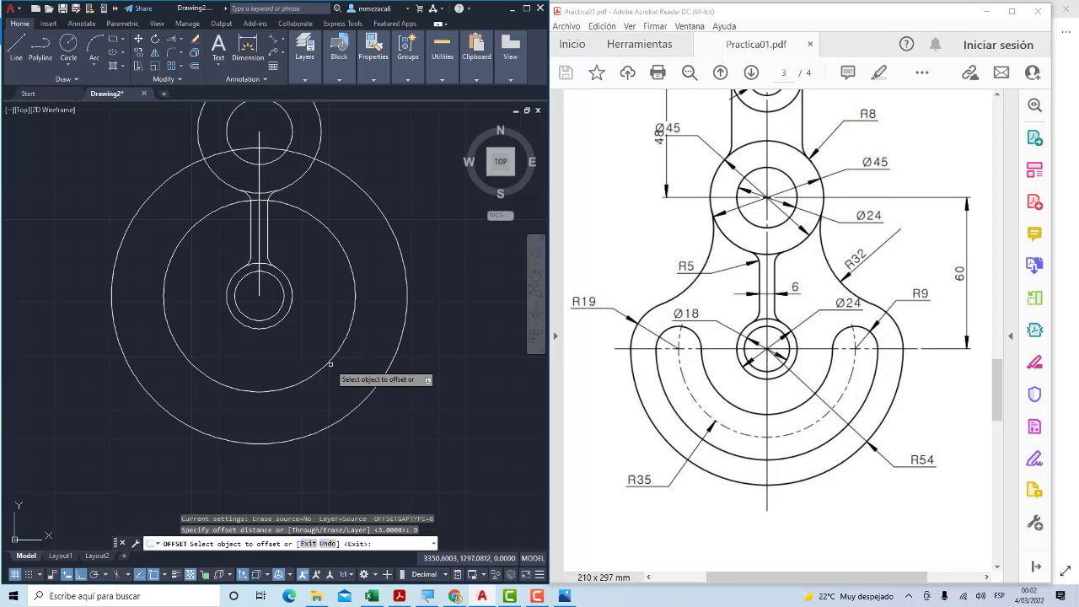
left_click(329, 363)
left_click(325, 355)
left_click(327, 364)
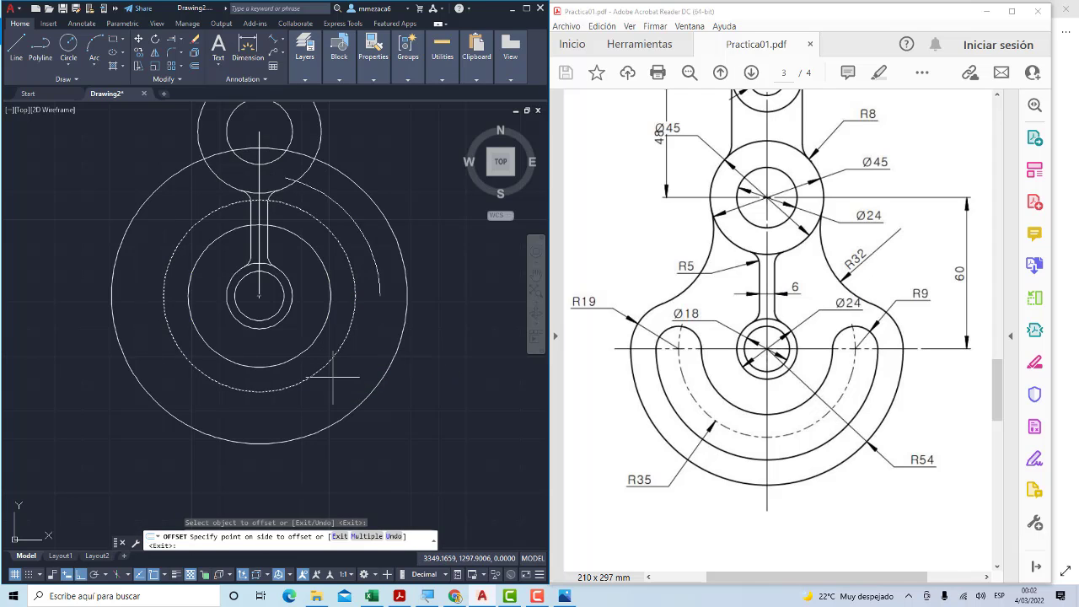
left_click(334, 386)
key("Escape")
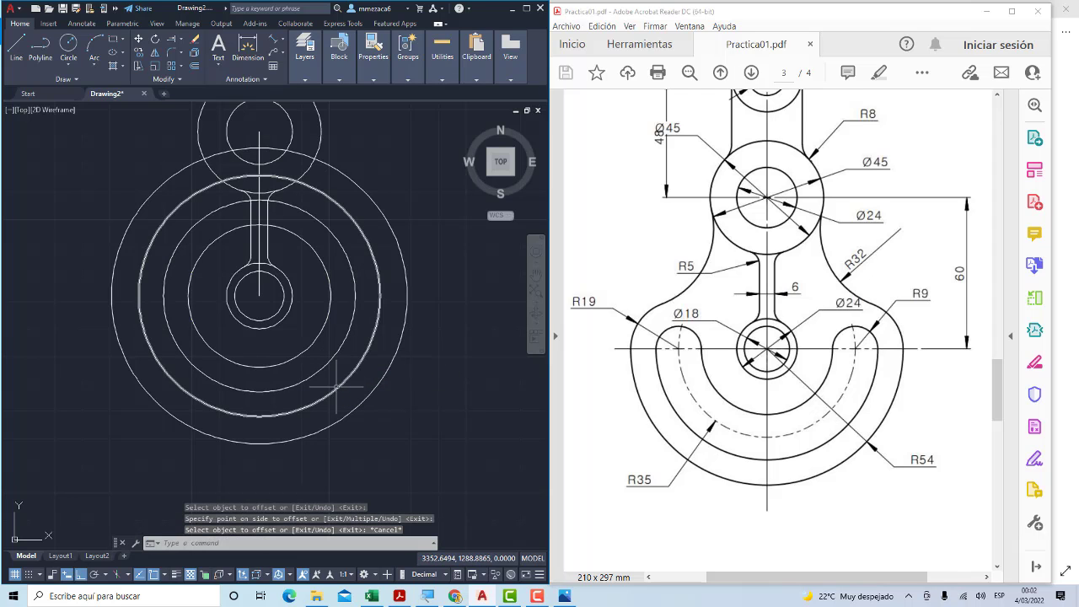
Draw a horizontal centre line running left and right from the circles' centre
left_click(17, 49)
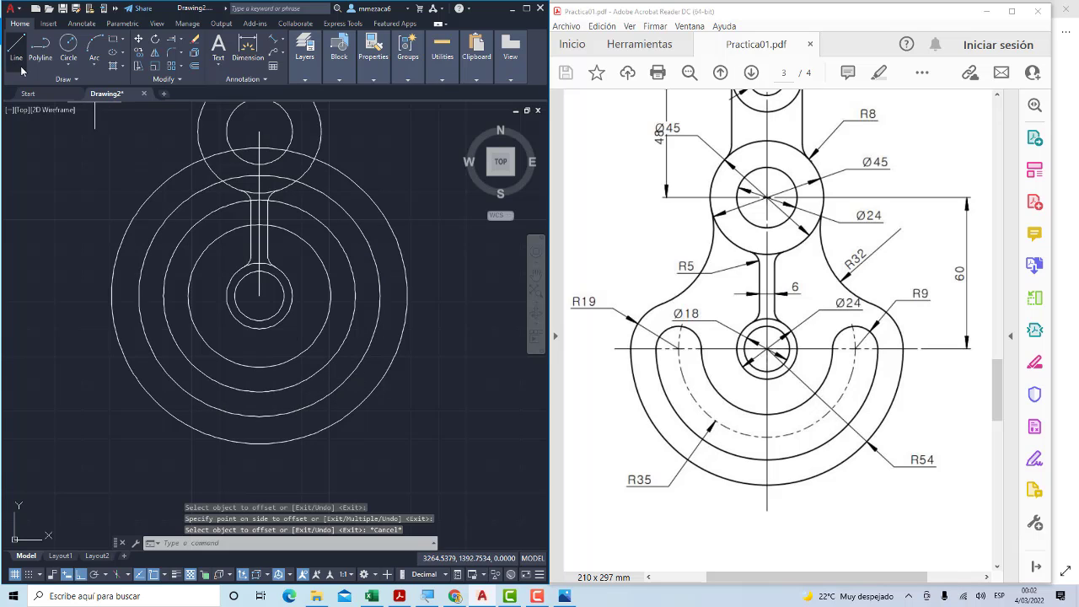
left_click(292, 297)
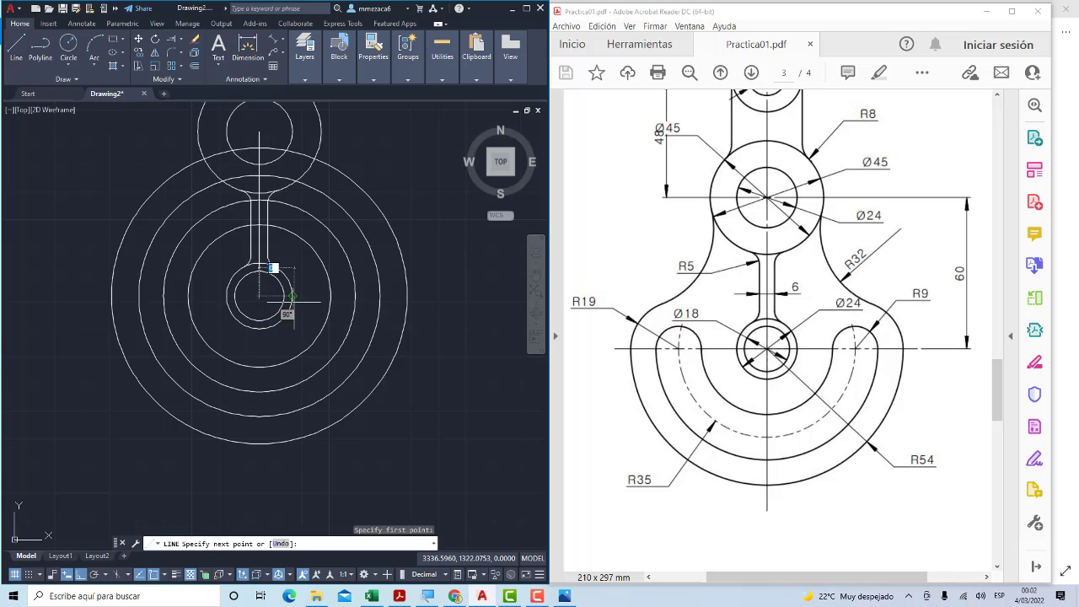
left_click(439, 296)
key("Escape")
left_click(30, 52)
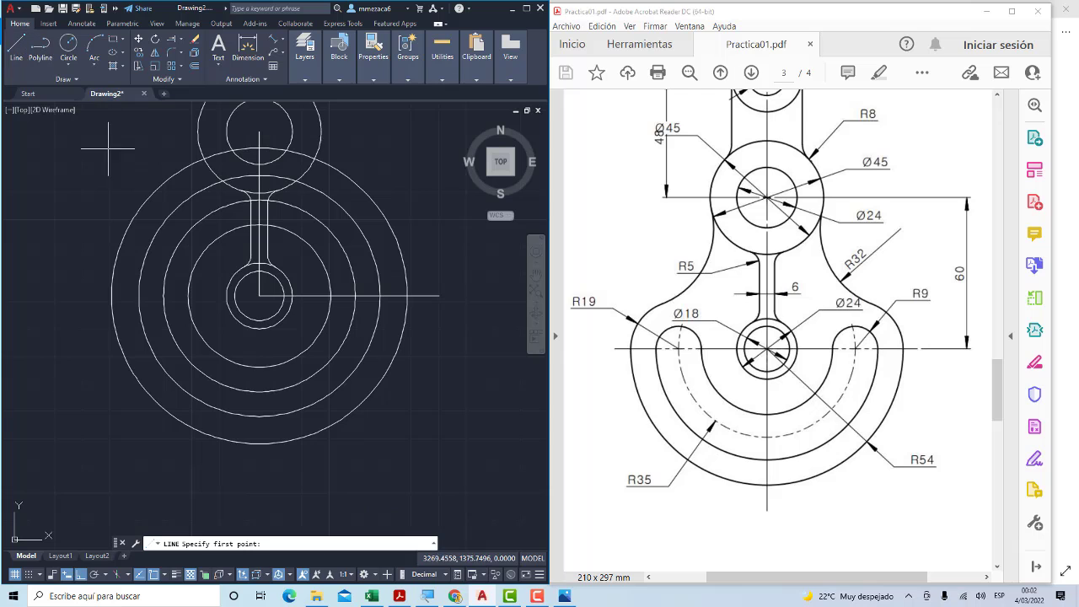
left_click(259, 296)
left_click(84, 287)
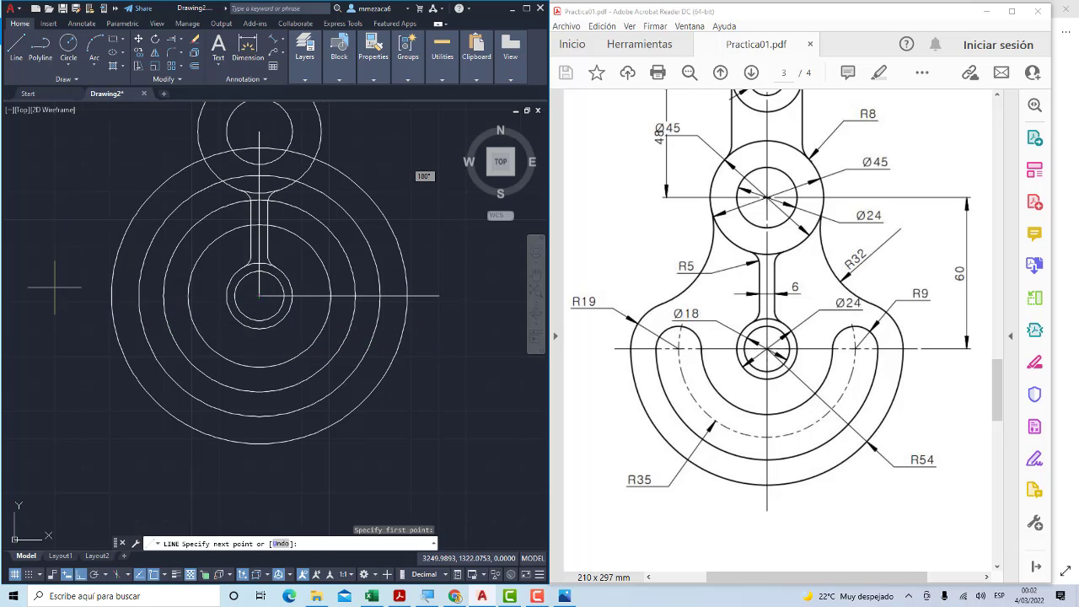
key("Escape")
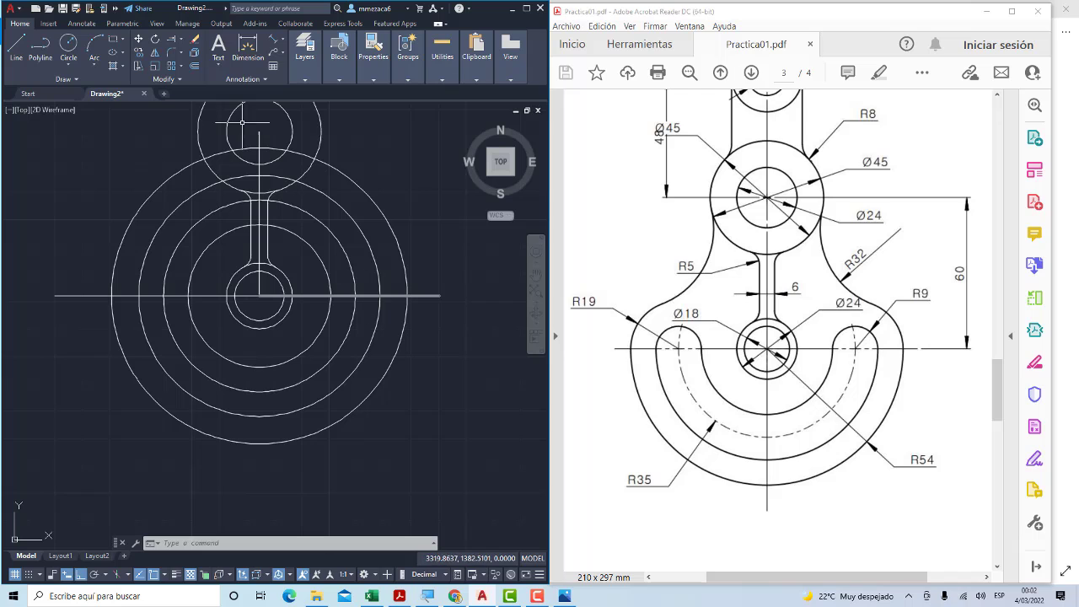
Add R9 circles on the horizontal line at the band's right and left ends
left_click(69, 47)
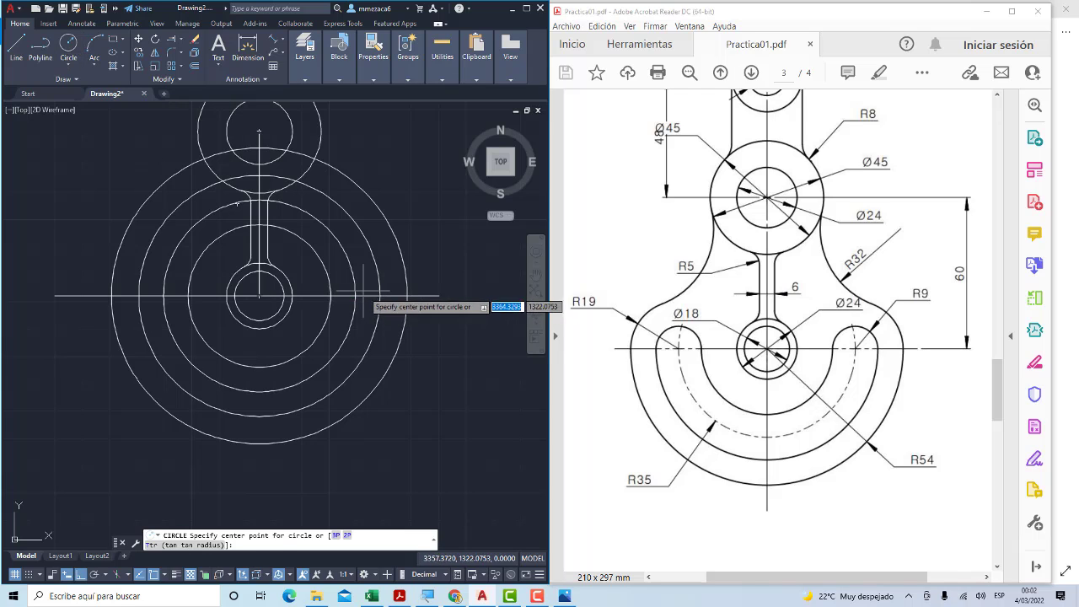
left_click(355, 295)
key("Return")
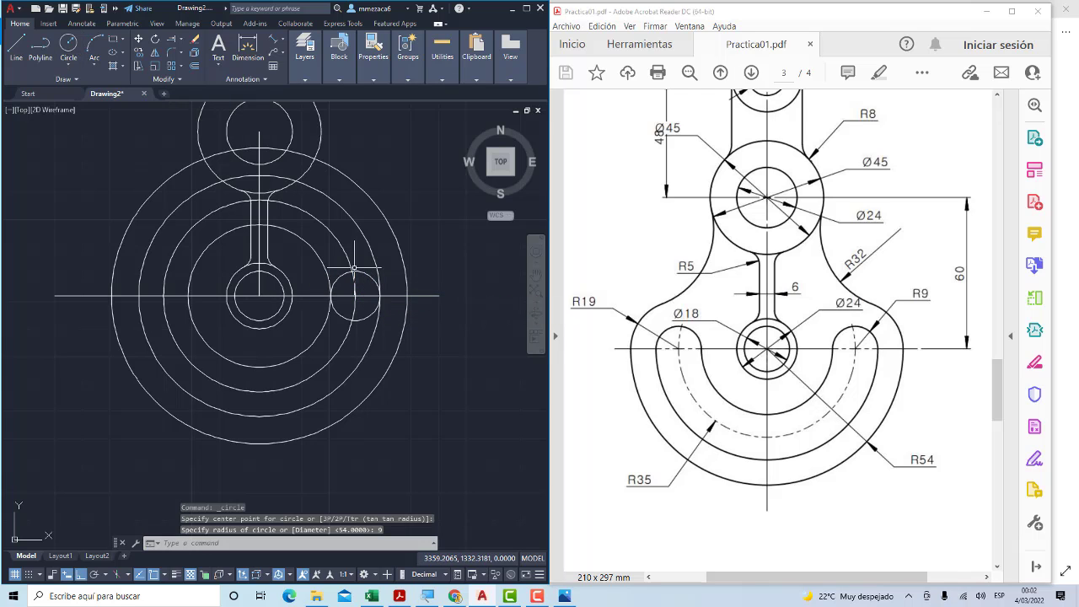
left_click(64, 43)
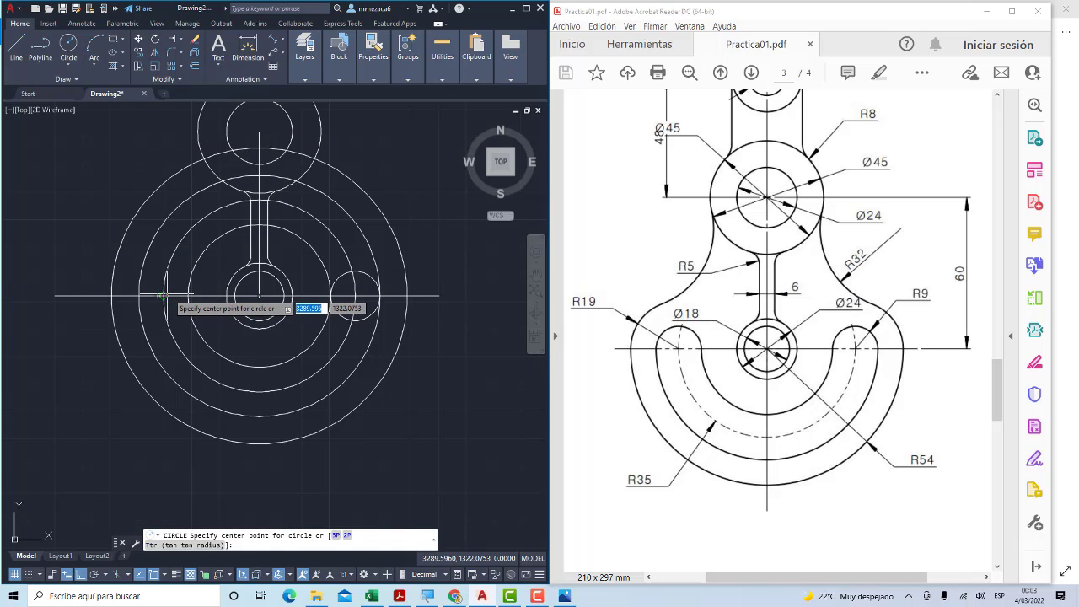
left_click(163, 295)
type("9")
key("Return")
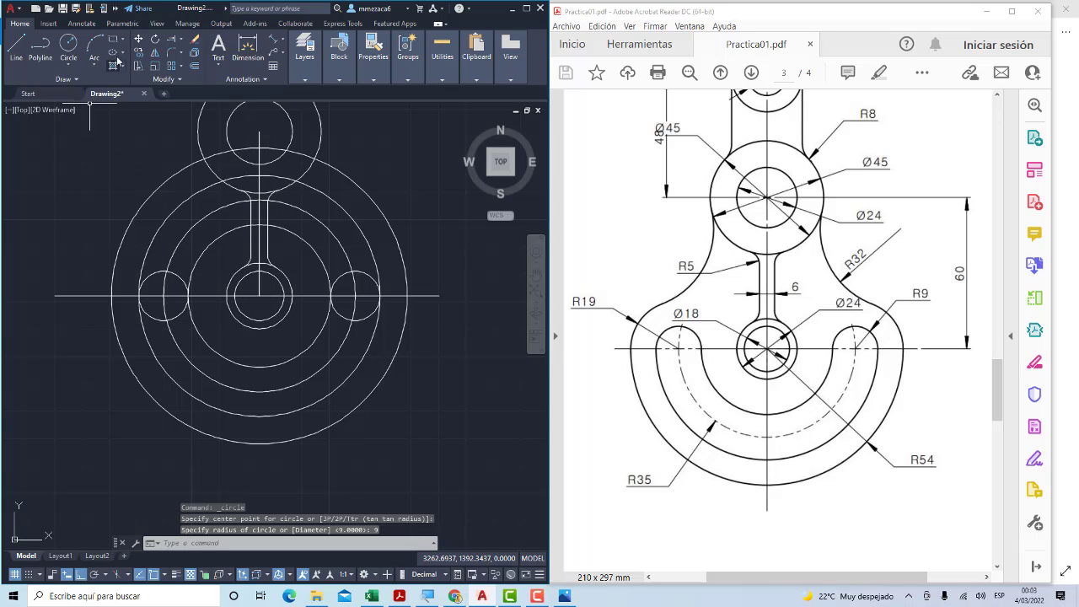
Trim away the upper parts of the large concentric circles with fence strokes
left_click(180, 40)
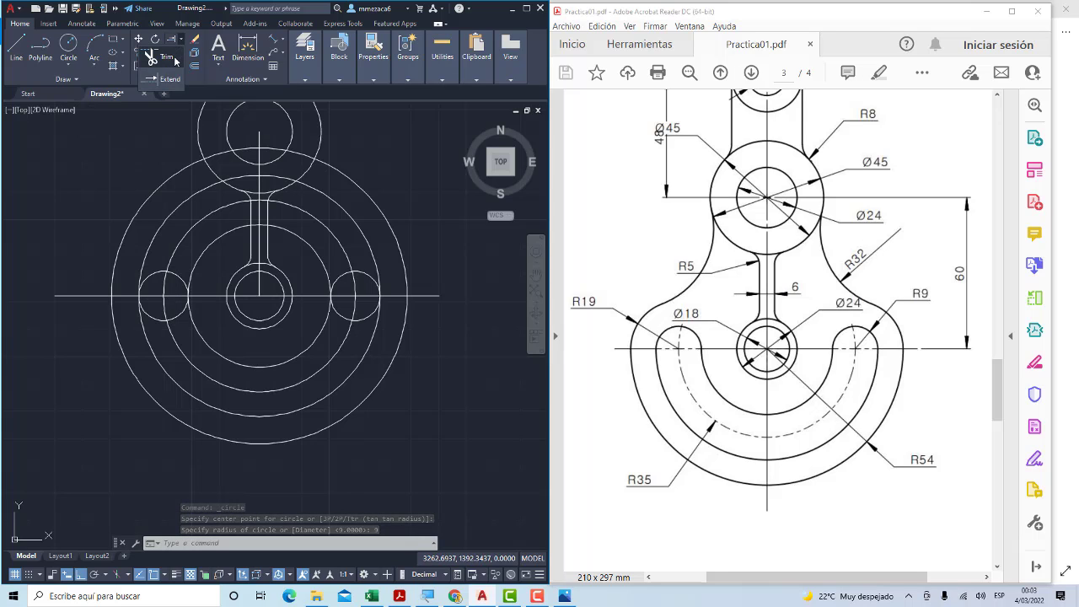
left_click(166, 57)
left_click_drag(387, 163, 308, 250)
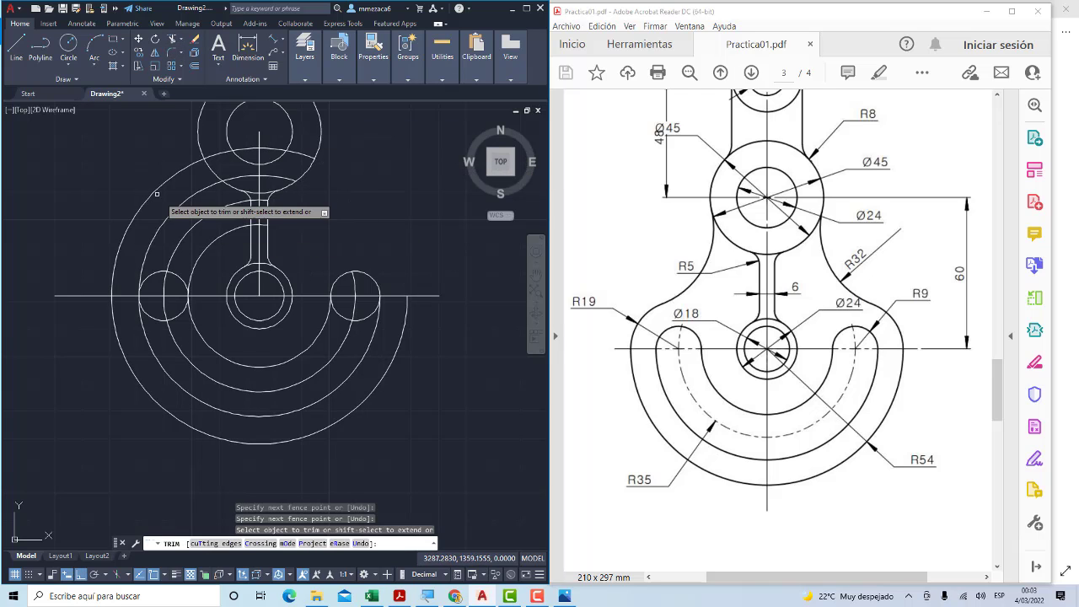
left_click_drag(139, 167, 194, 266)
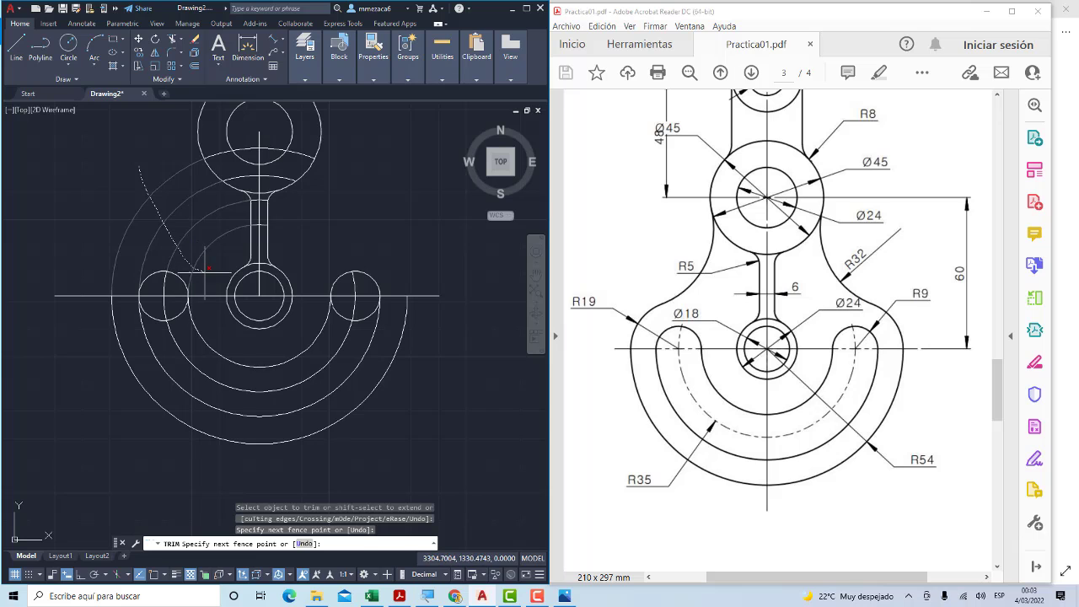
scroll(290, 234, "up", 2)
key("Escape")
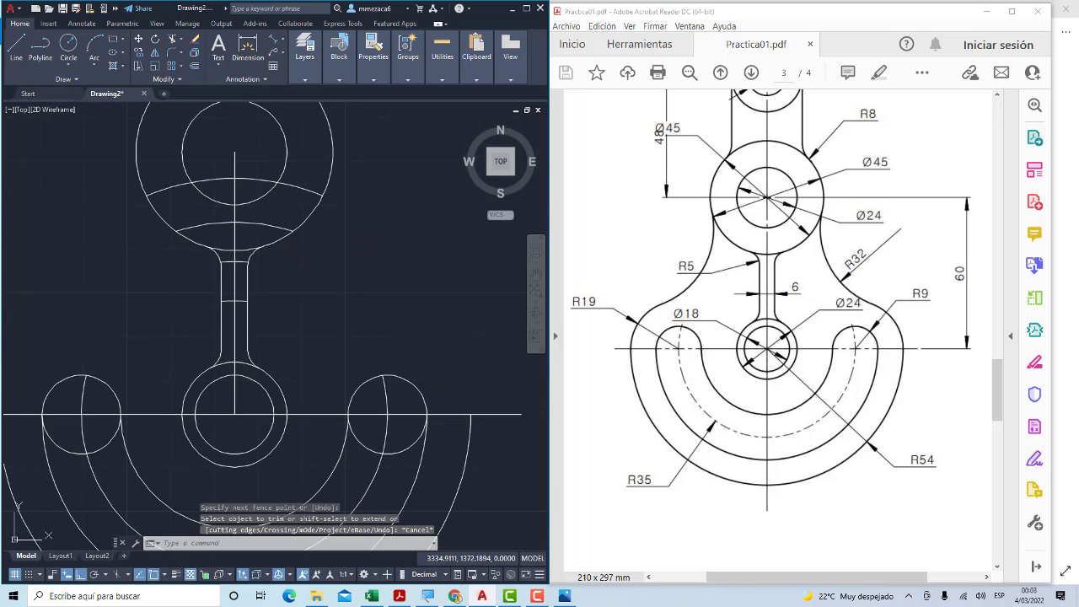
Delete the two leftover top arcs and both neck cross-lines
left_click_drag(294, 181, 243, 258)
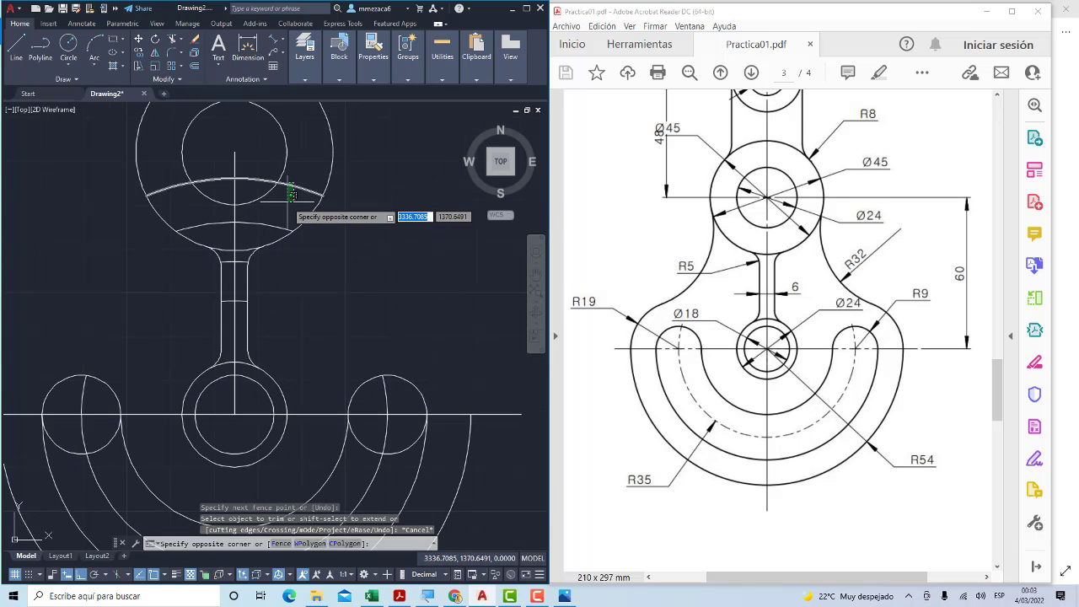
left_click(244, 261)
left_click(236, 301)
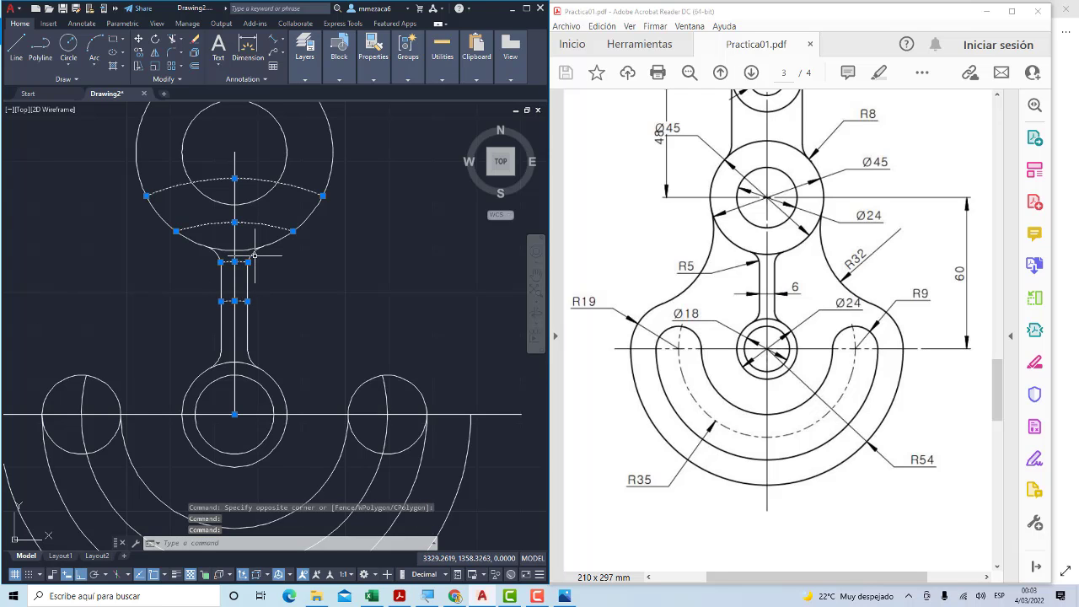
key("Delete")
scroll(254, 255, "down", 2)
scroll(315, 220, "down", 1)
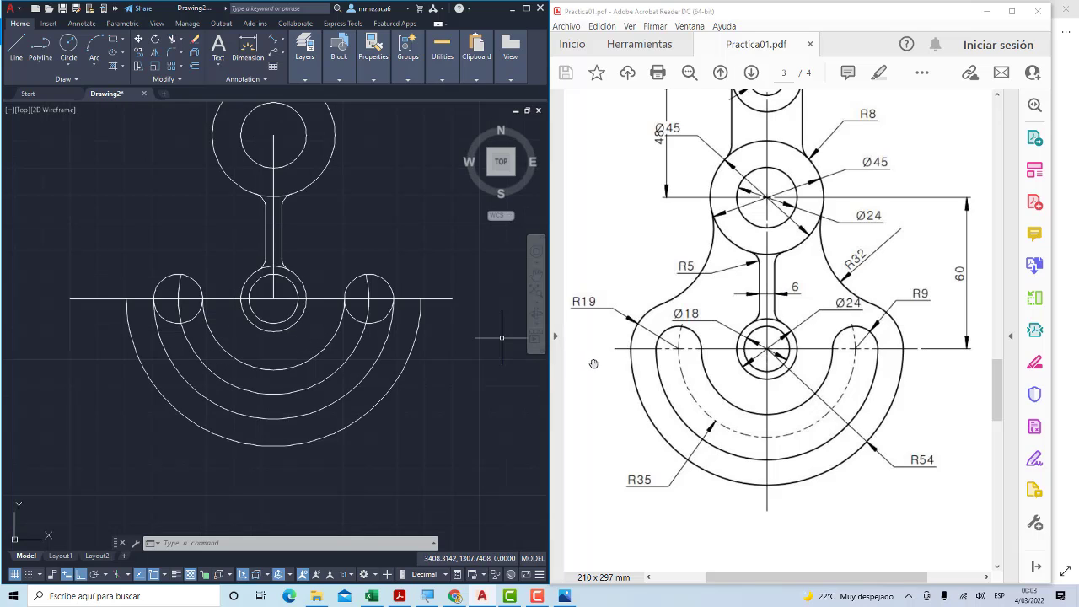
Draw R19 circles centred on the left and right small circles
left_click(69, 43)
left_click(177, 298)
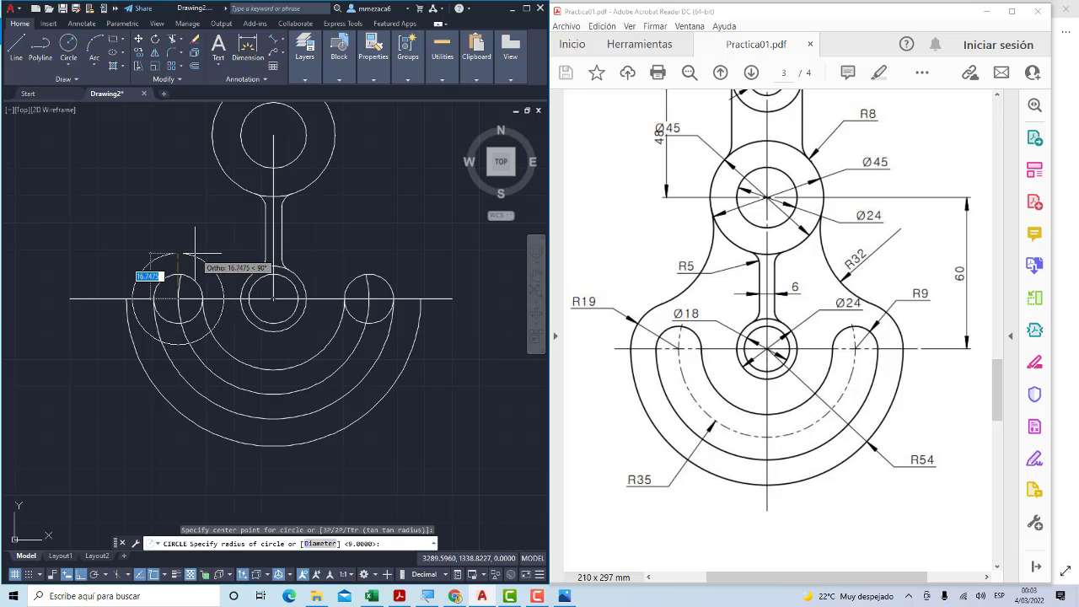
key("Return")
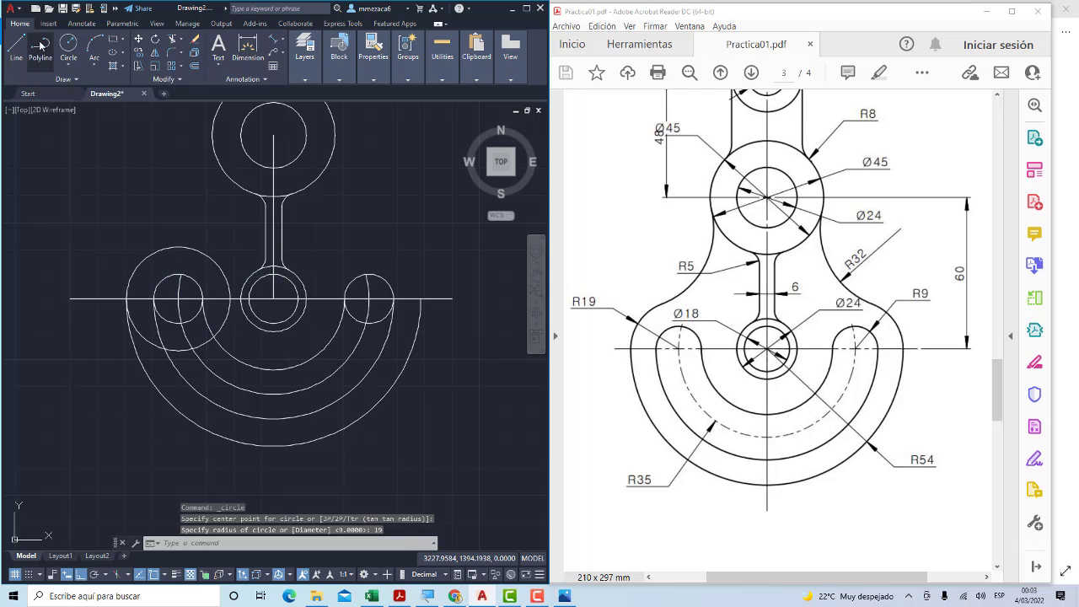
left_click(68, 44)
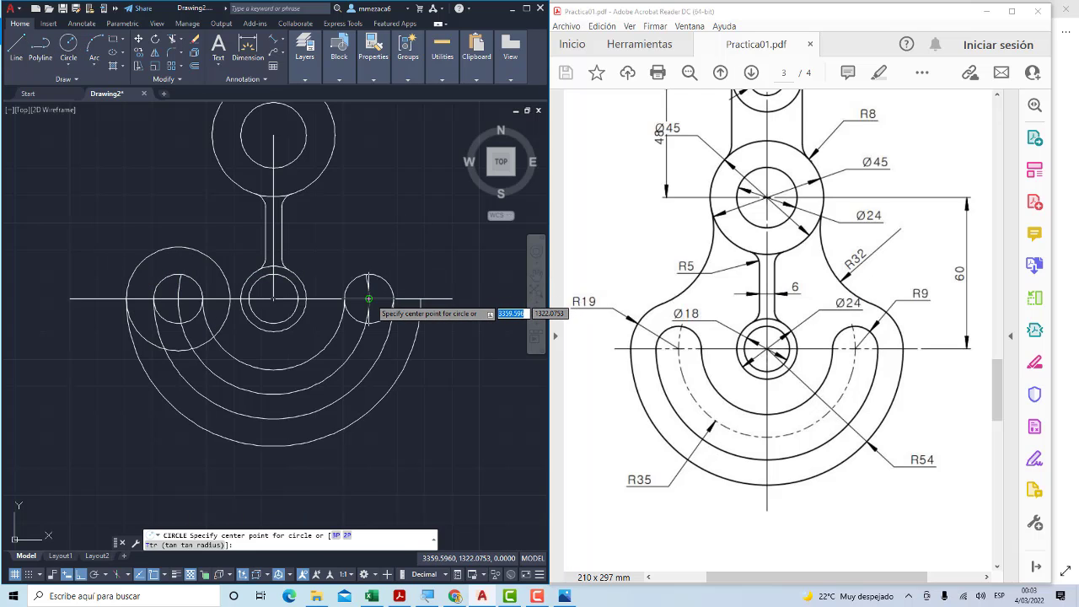
left_click(369, 298)
type("19")
key("Return")
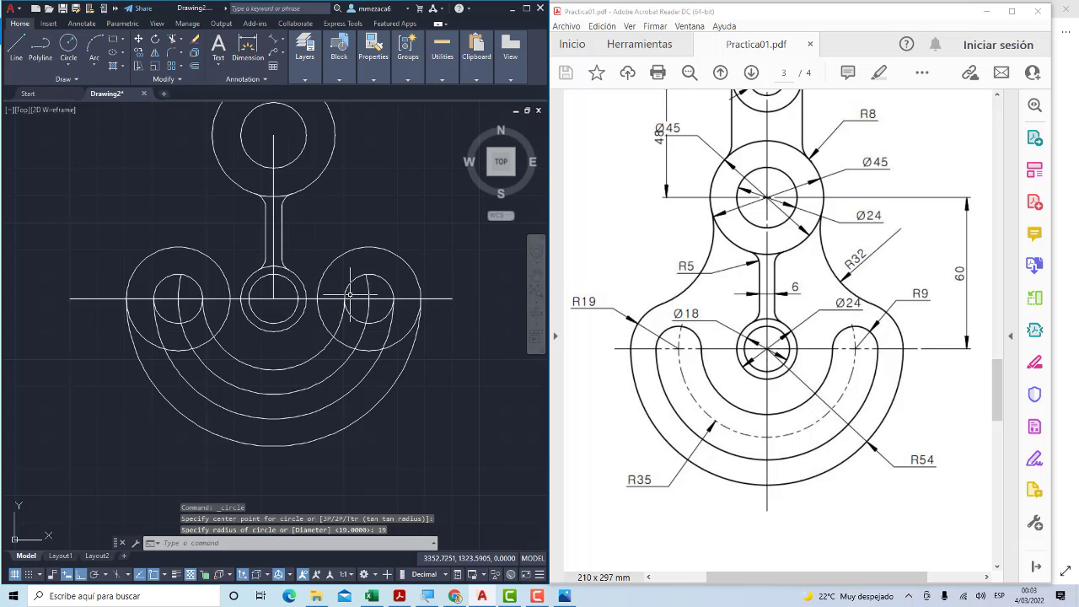
Delete an unneeded lower arc and the horizontal centre line segments
left_click(251, 382)
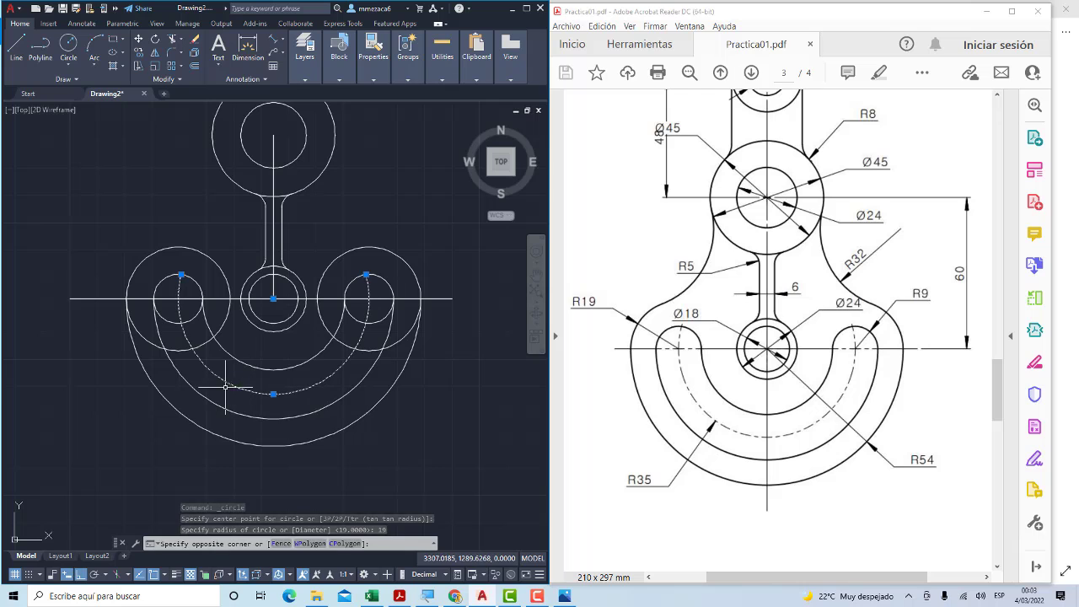
key("Delete")
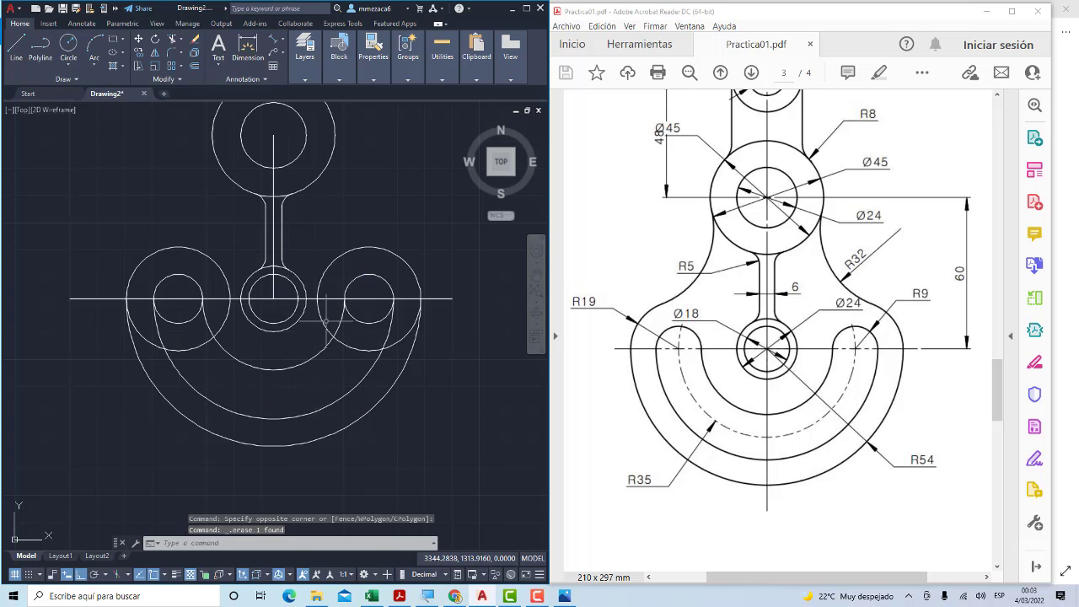
middle_click_drag(325, 321, 278, 311)
left_click(136, 287)
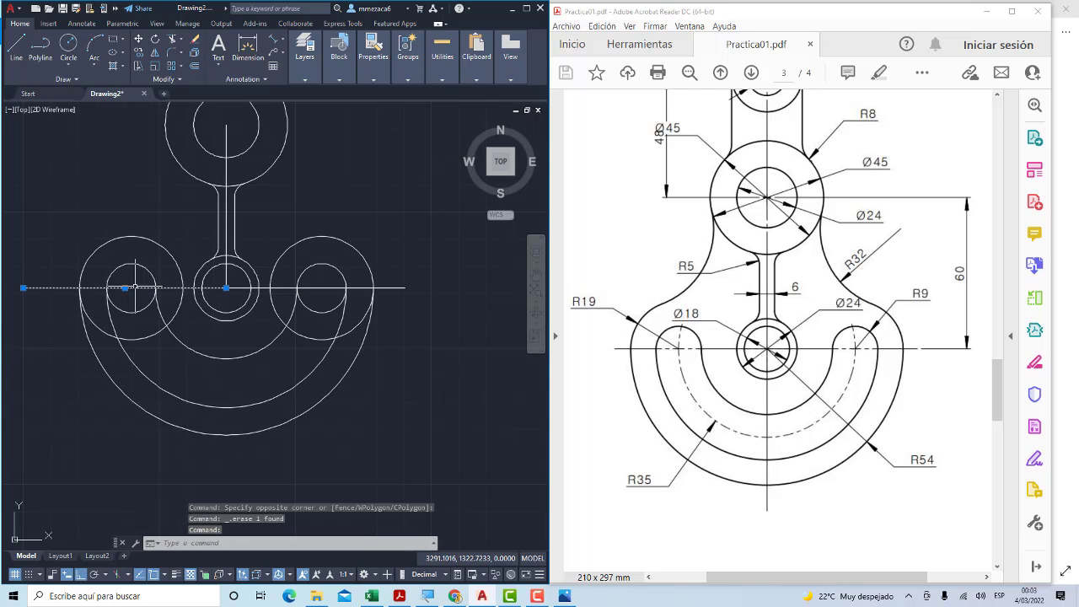
left_click(396, 287)
key("Delete")
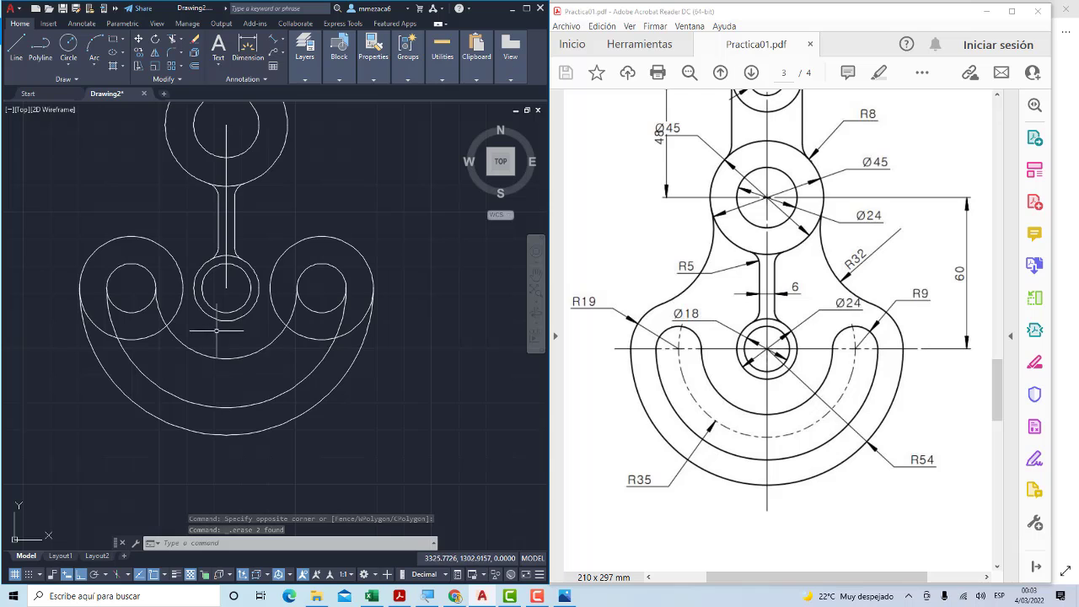
Trim the leftover circle segments around the stem and band ends
left_click(68, 43)
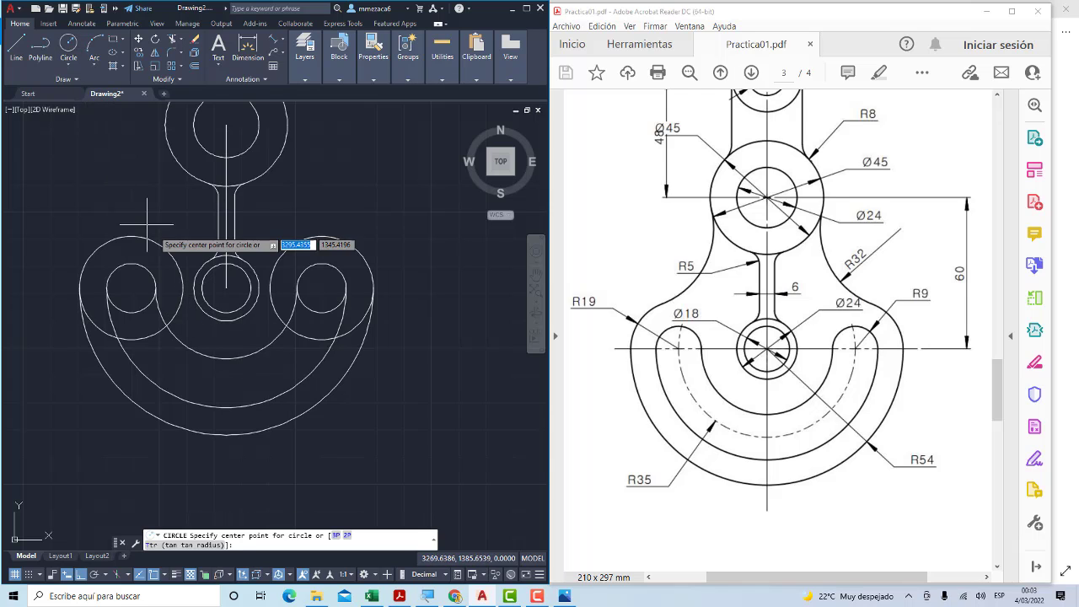
left_click(225, 288)
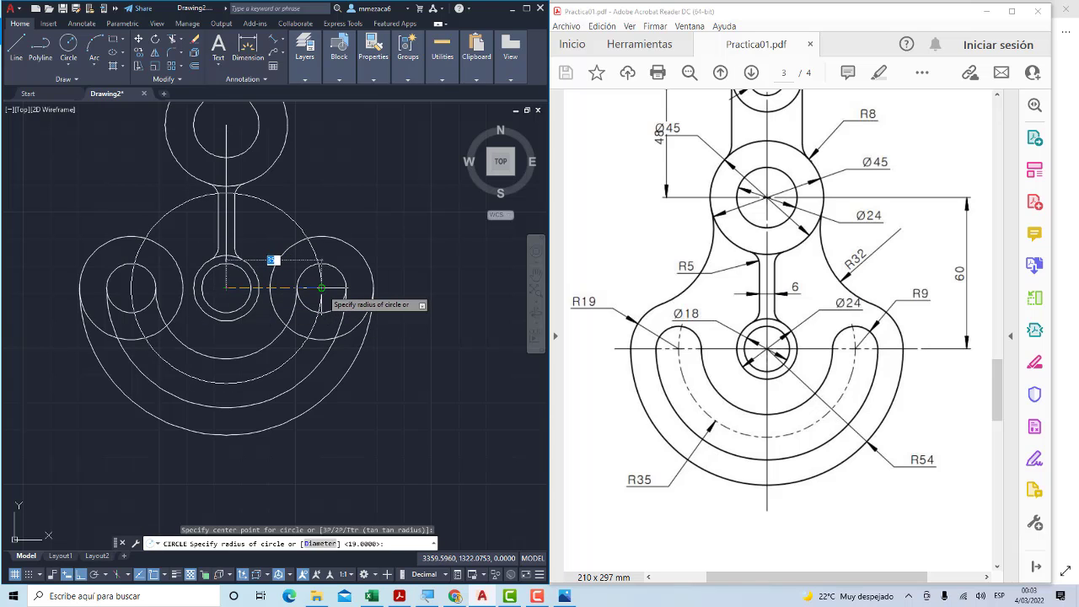
key("Escape")
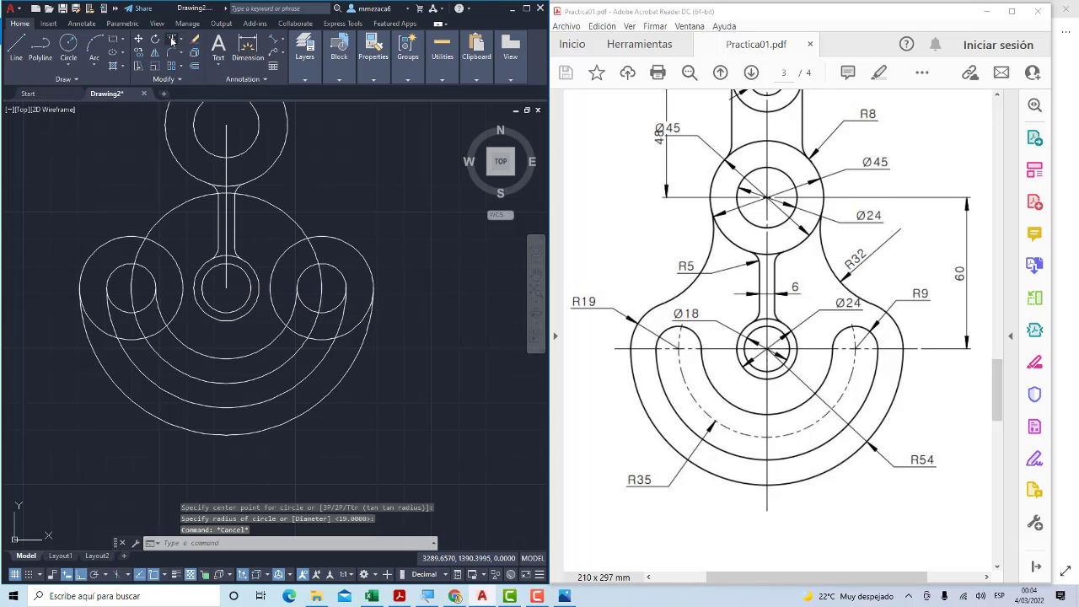
left_click(172, 40)
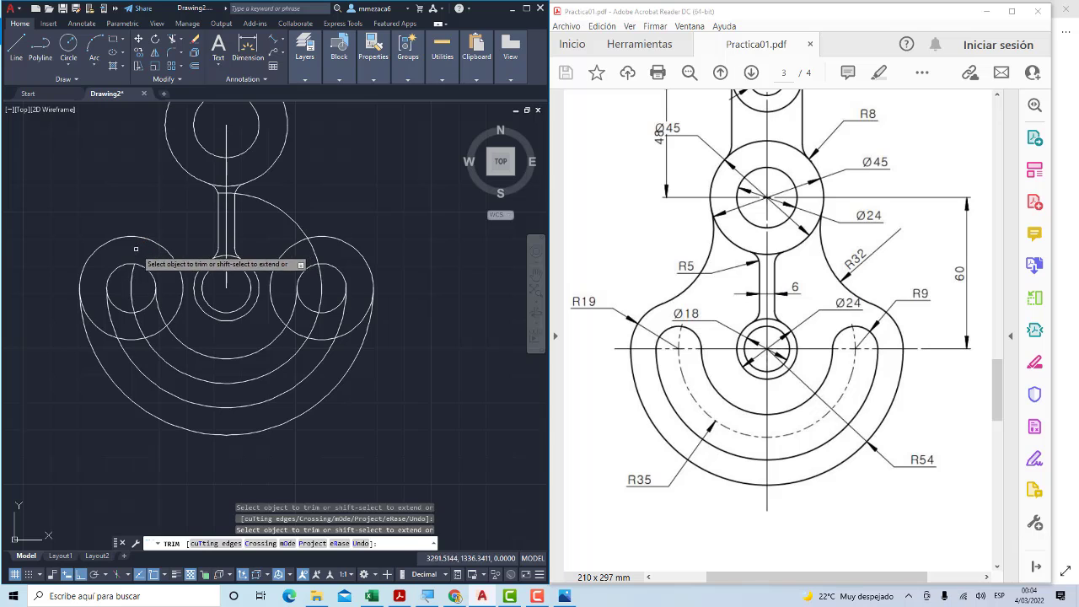
left_click_drag(136, 249, 205, 181)
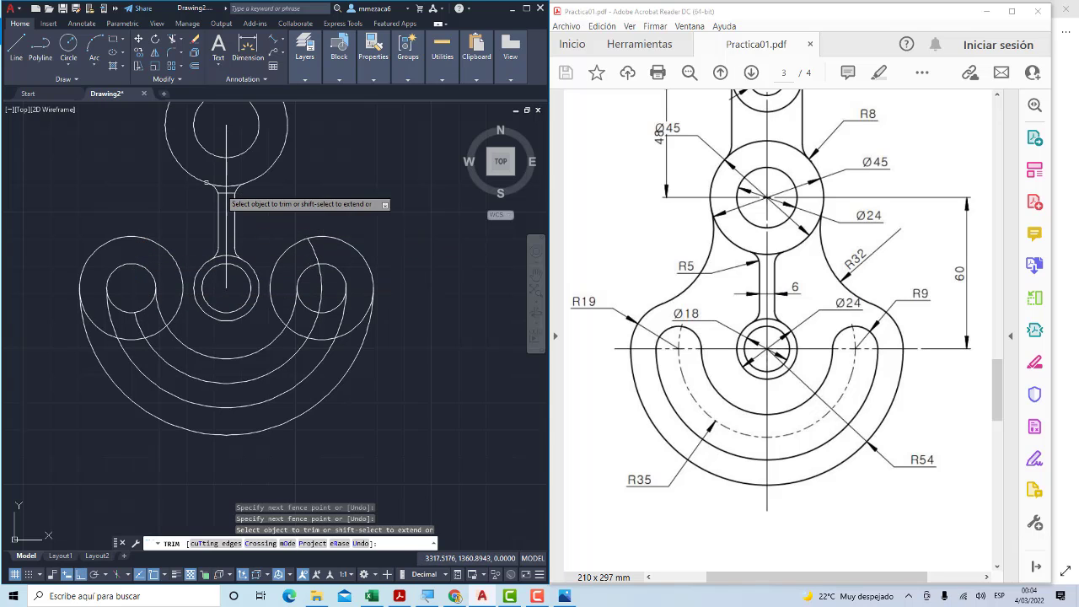
scroll(219, 195, "up", 3)
scroll(220, 195, "up", 2)
left_click_drag(233, 201, 234, 229)
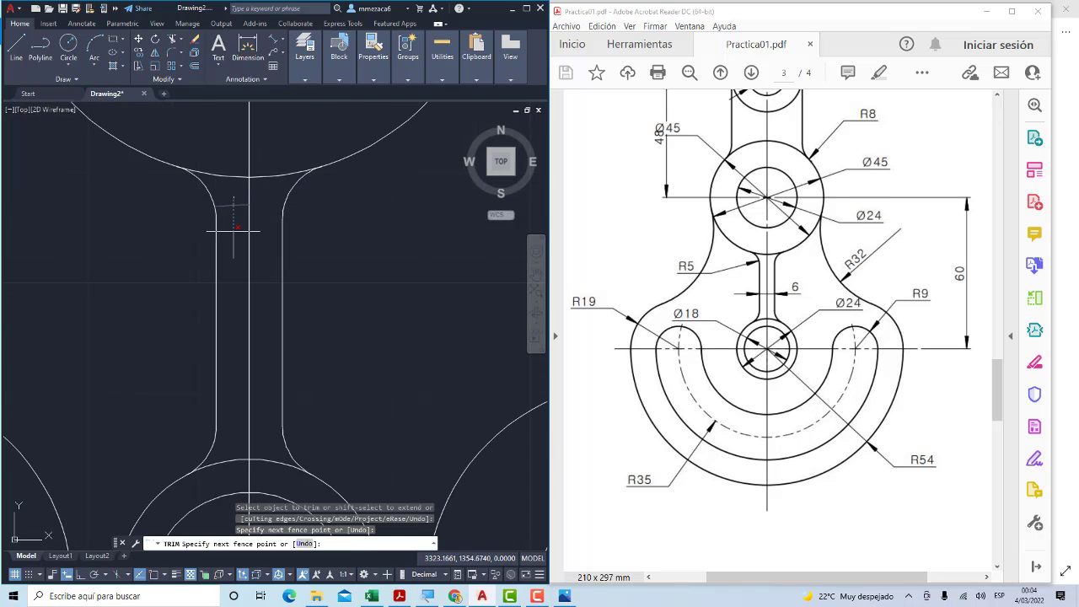
scroll(233, 229, "down", 5)
key("Return")
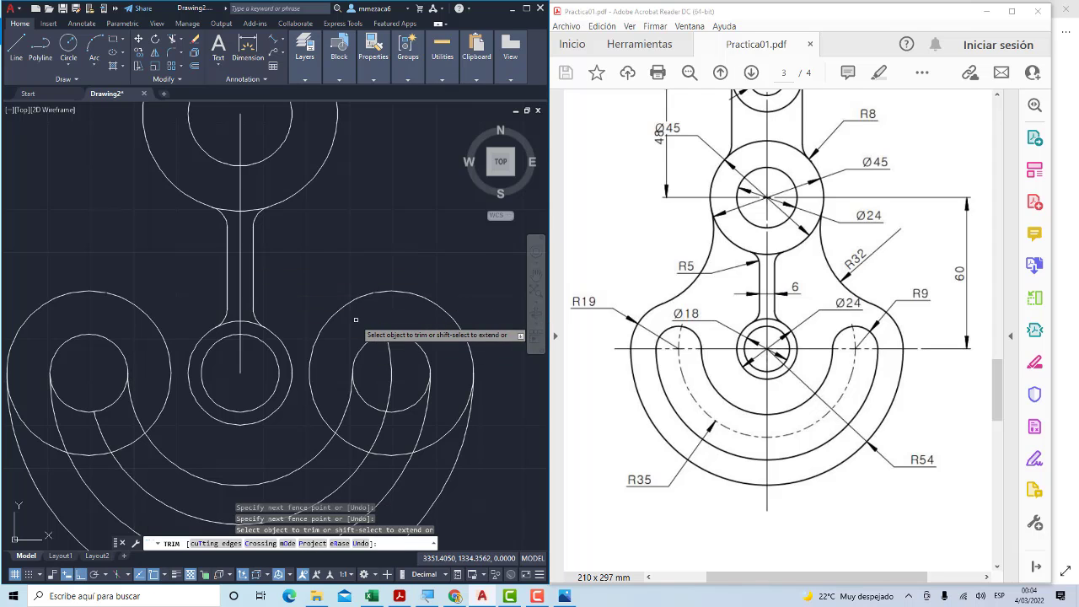
scroll(356, 320, "down", 2)
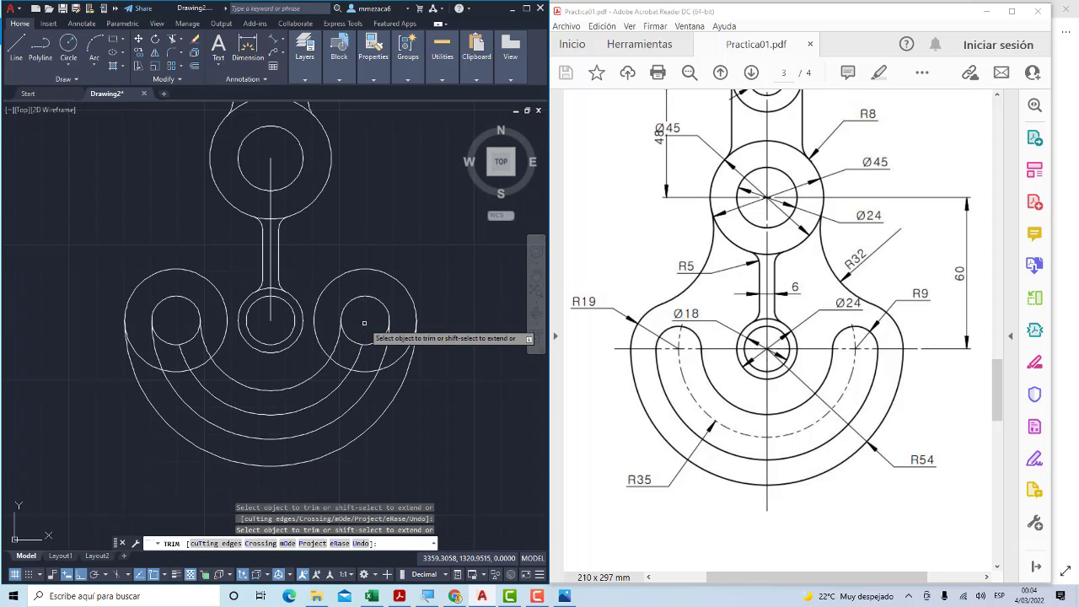
key("Escape")
Select the dashed vertical centre line through the neck and delete it
middle_click_drag(284, 291, 294, 299)
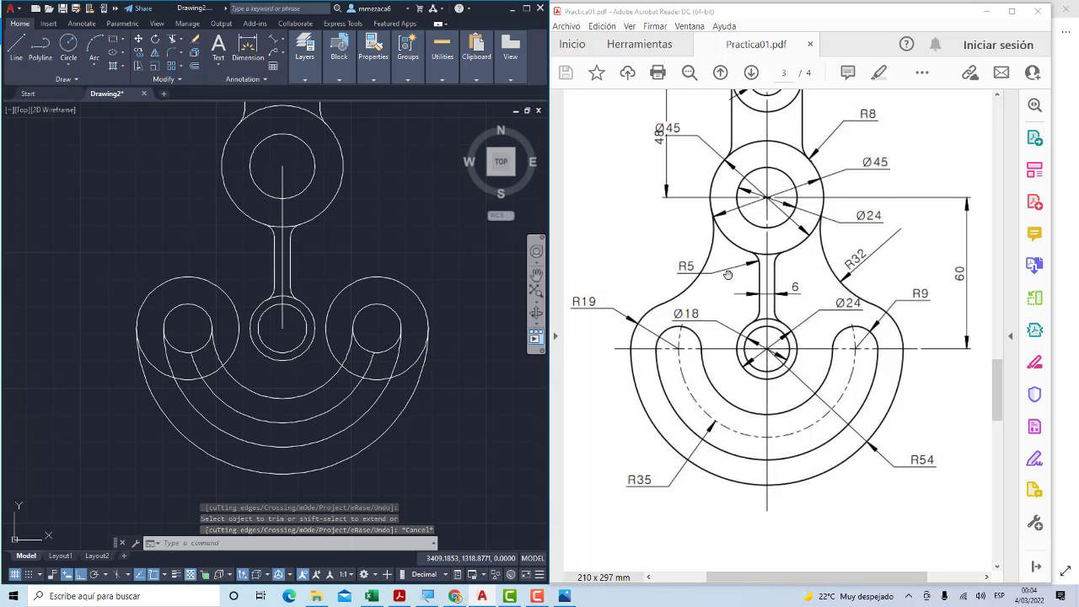
scroll(374, 303, "down", 1)
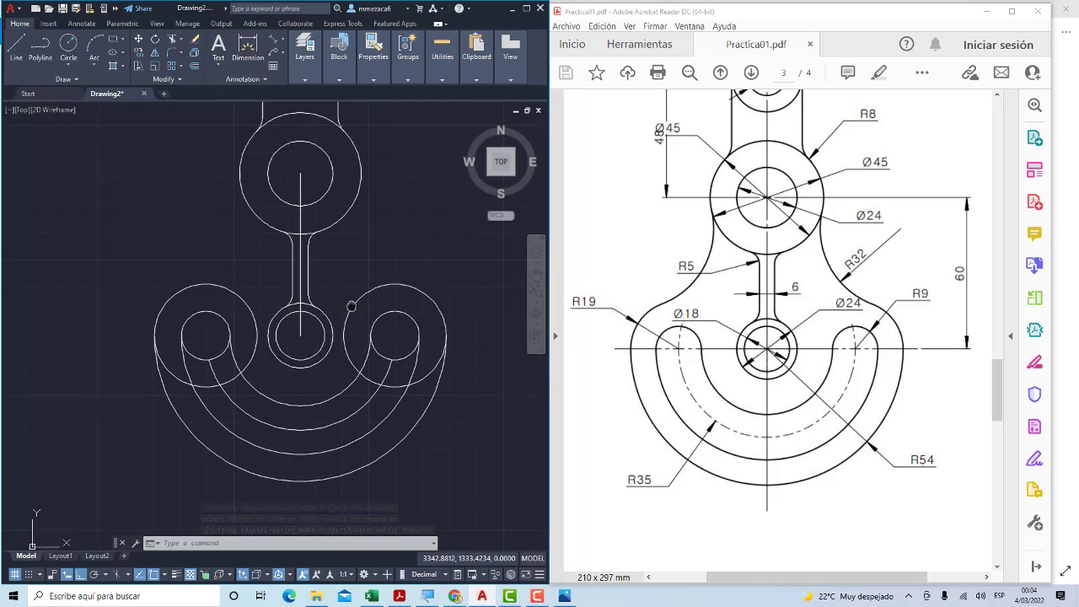
scroll(374, 301, "down", 2)
scroll(376, 311, "up", 1)
scroll(376, 311, "up", 2)
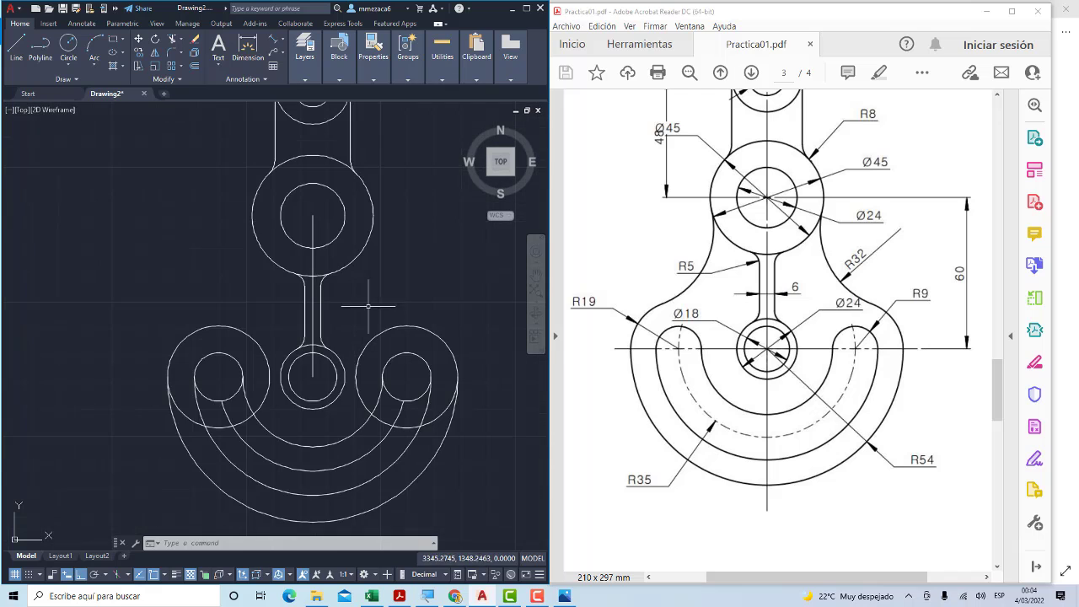
left_click(314, 241)
left_click(303, 211)
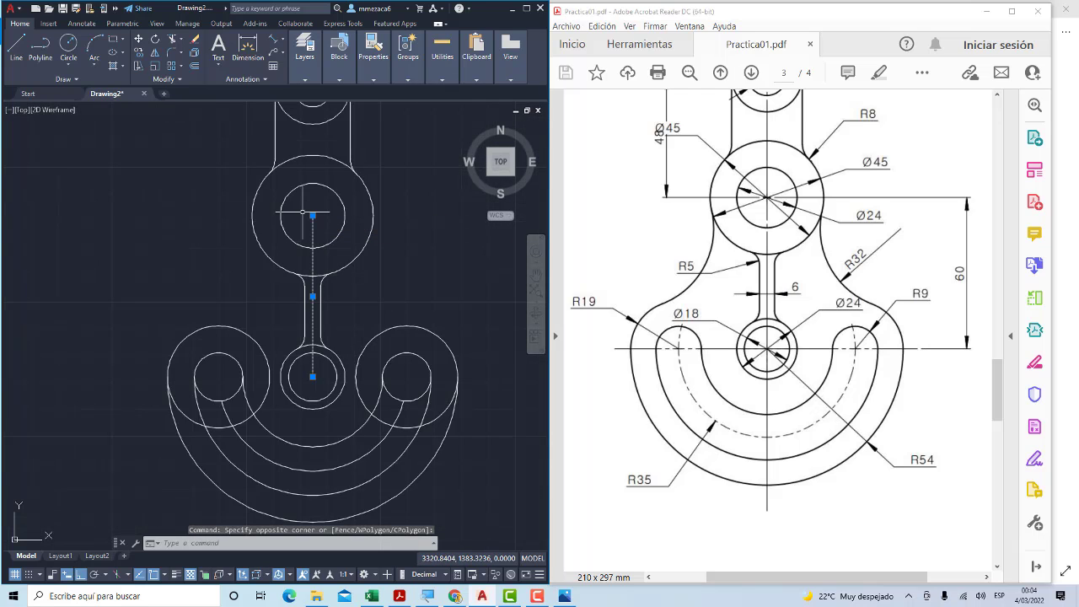
key("Delete")
scroll(306, 224, "down", 2)
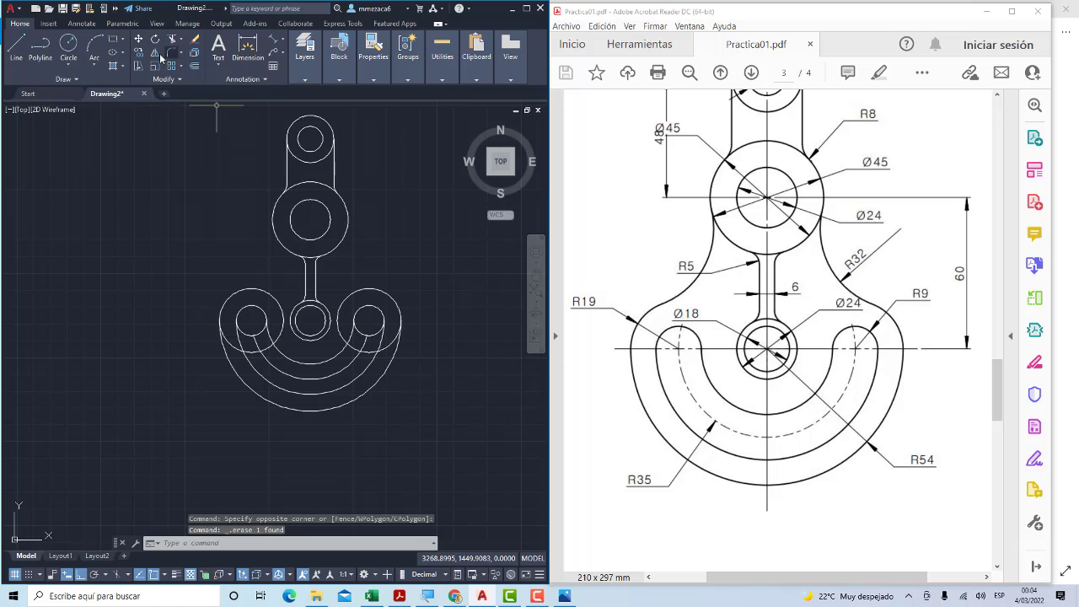
scroll(329, 241, "up", 2)
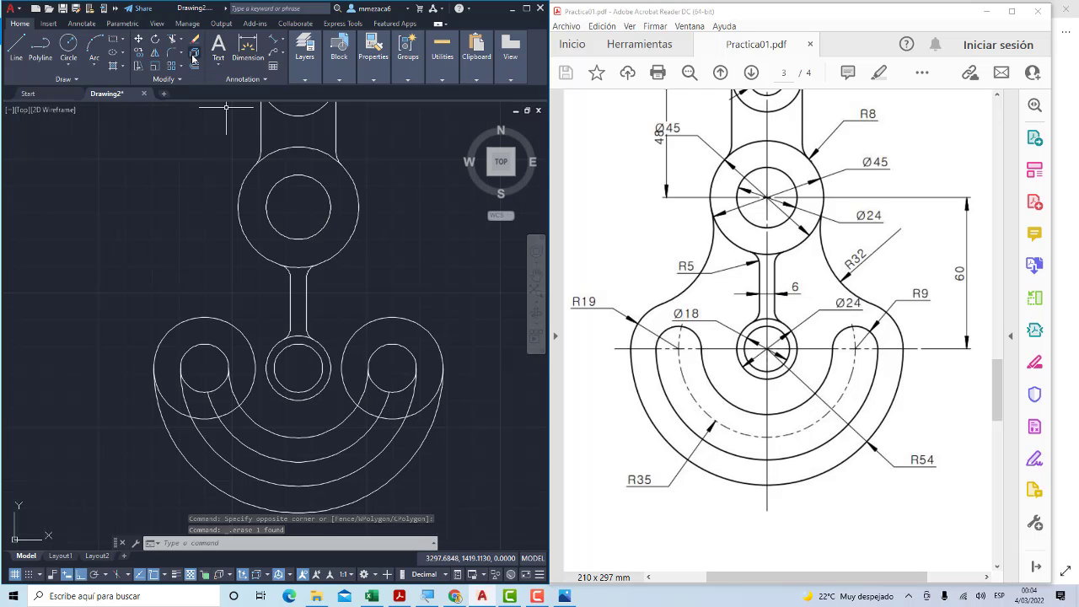
Draw a left R32 circle tangent to the upper and lower-left circles, then trim its outer part
left_click(61, 68)
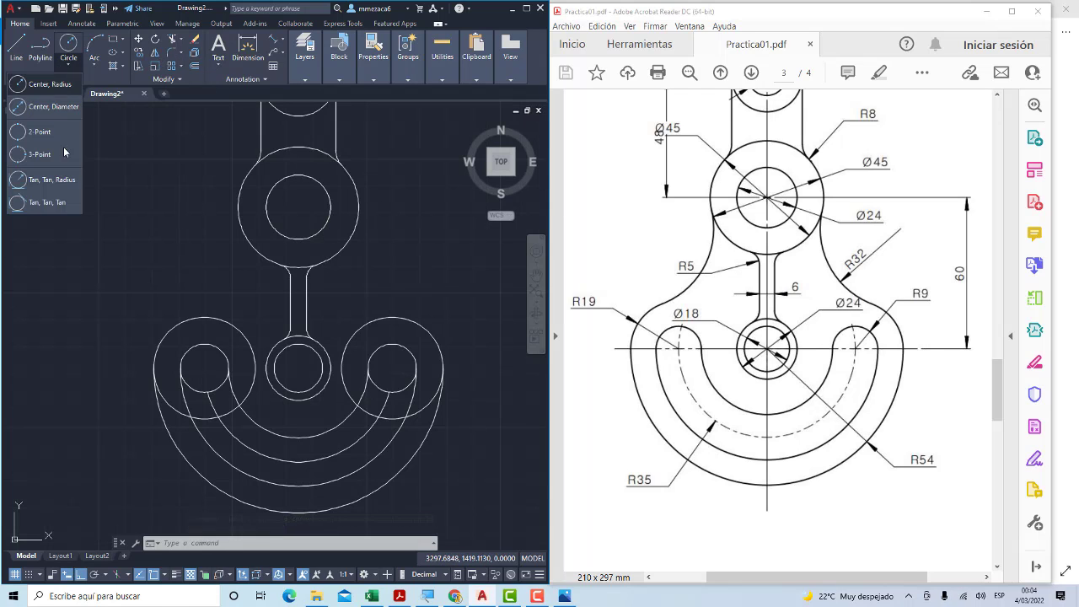
left_click(60, 183)
left_click(240, 219)
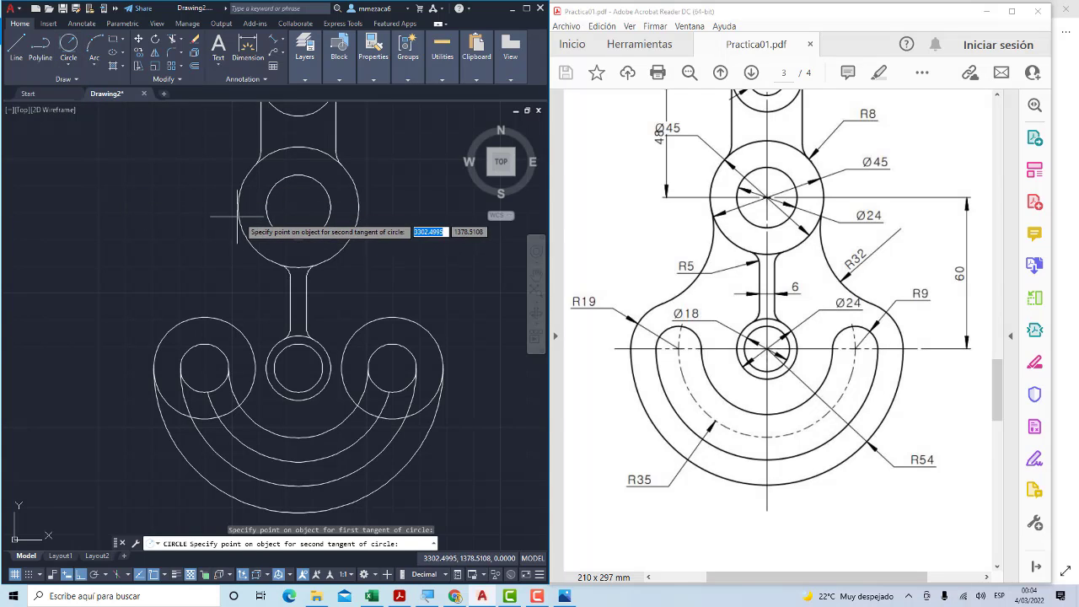
left_click(177, 321)
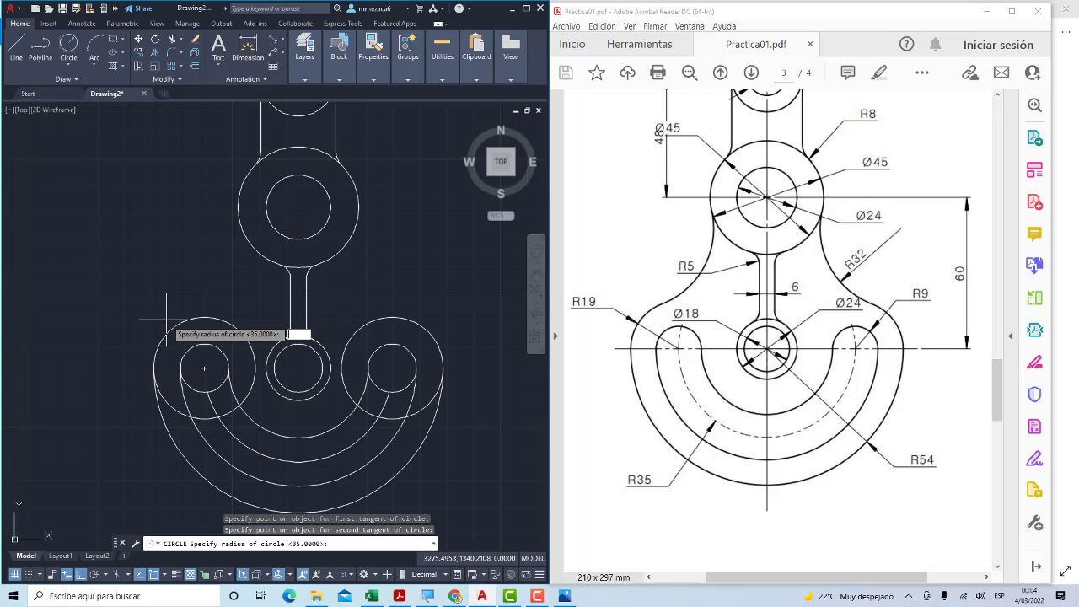
type("32")
key("Return")
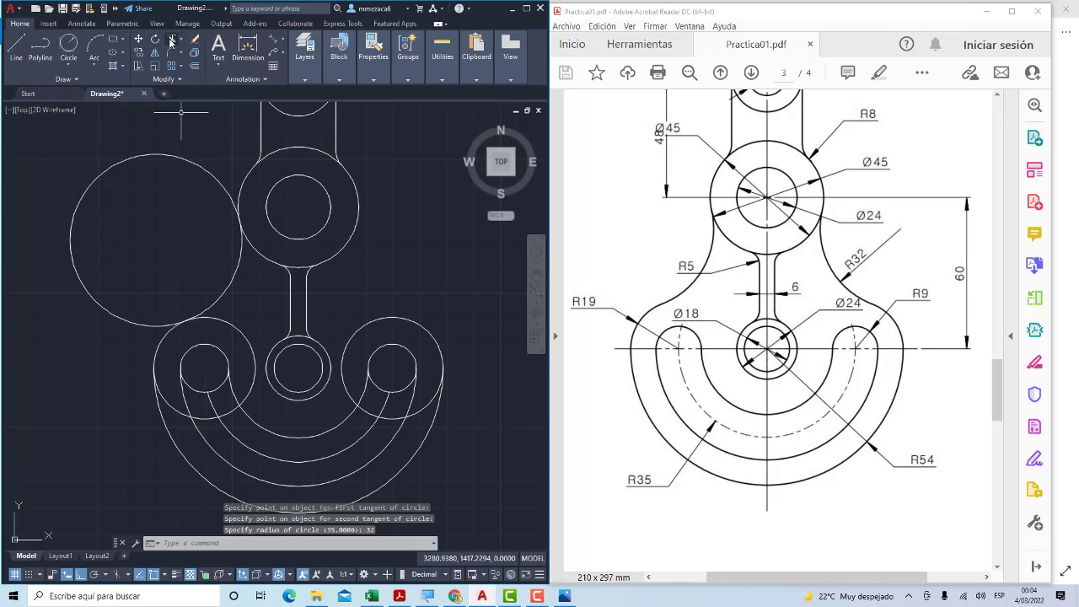
type("tr")
key("Return")
left_click_drag(180, 129, 163, 216)
key("Escape")
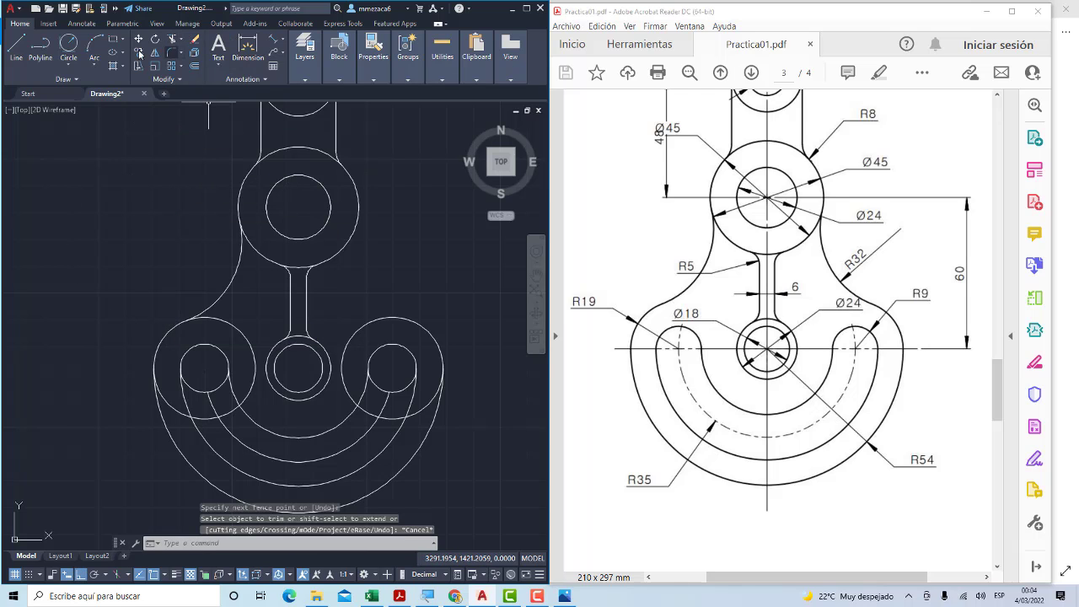
Draw a right R32 circle tangent to the upper and lower-right circles
left_click(69, 58)
left_click(65, 178)
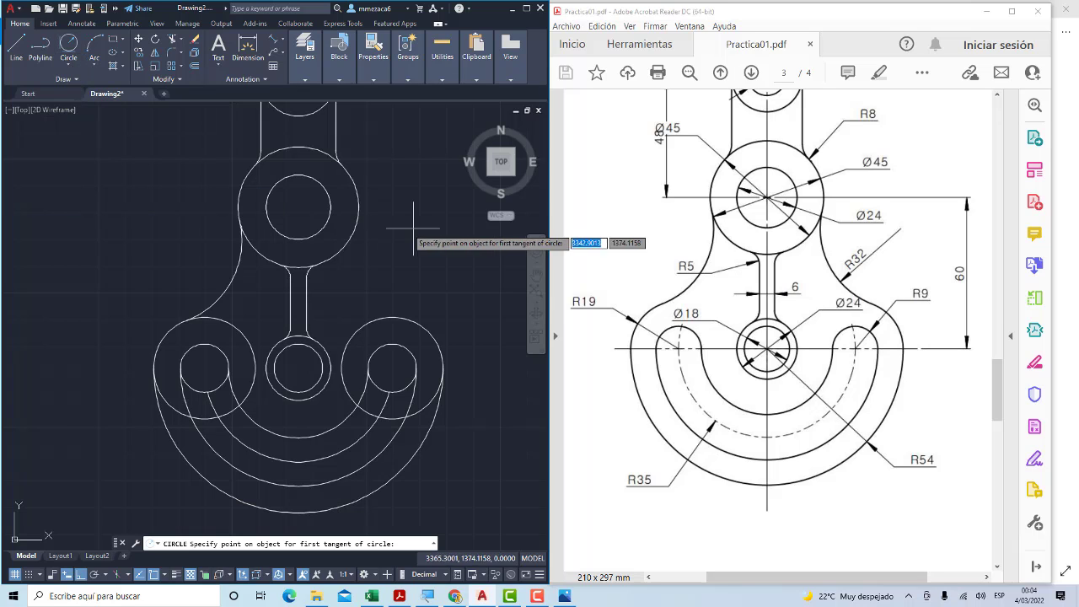
left_click(357, 218)
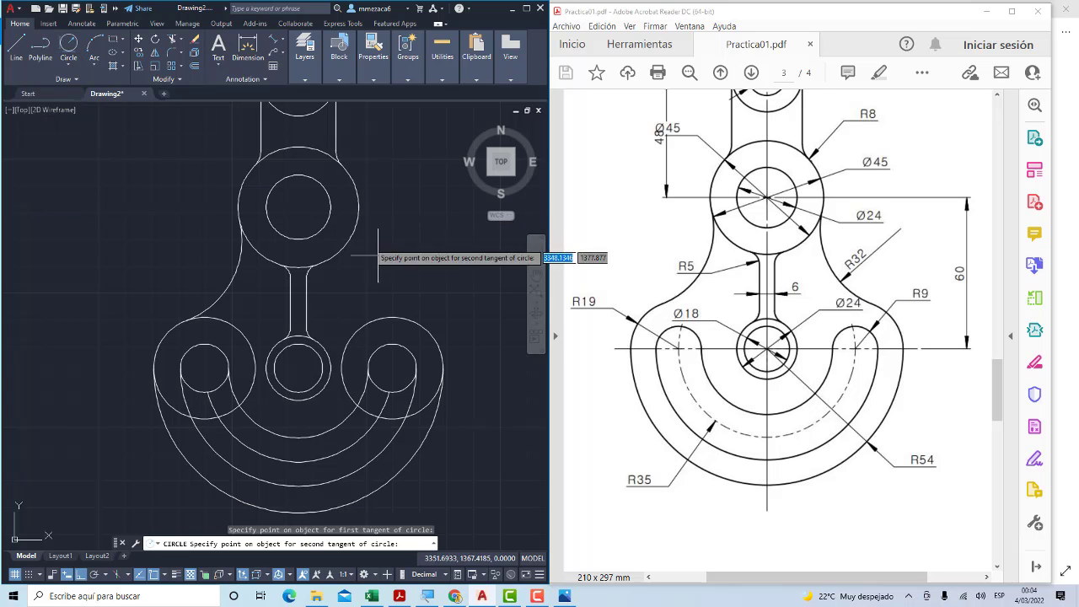
left_click(421, 325)
type("32")
key("Return")
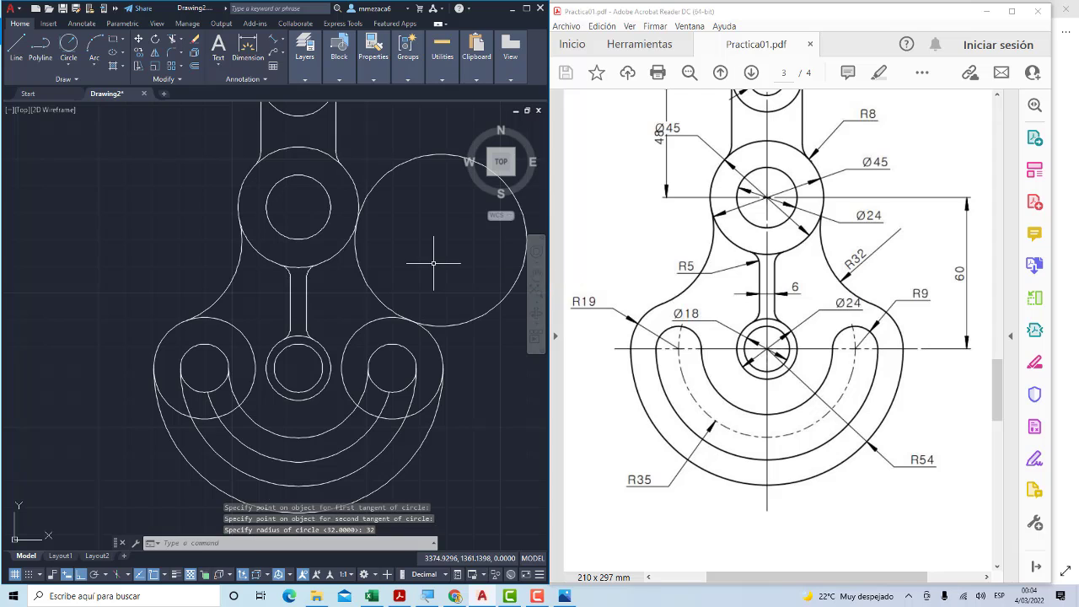
left_click(173, 41)
Trim the outer part of the right R32 circle and the extra lower-right arc
scroll(301, 199, "down", 2)
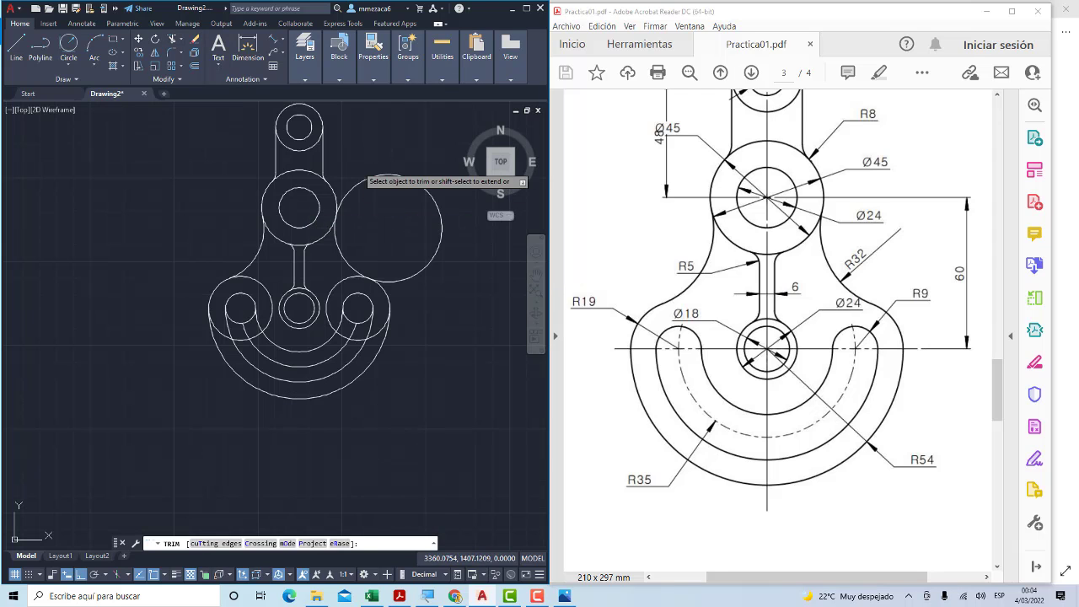
left_click_drag(363, 169, 388, 228)
scroll(341, 303, "up", 2)
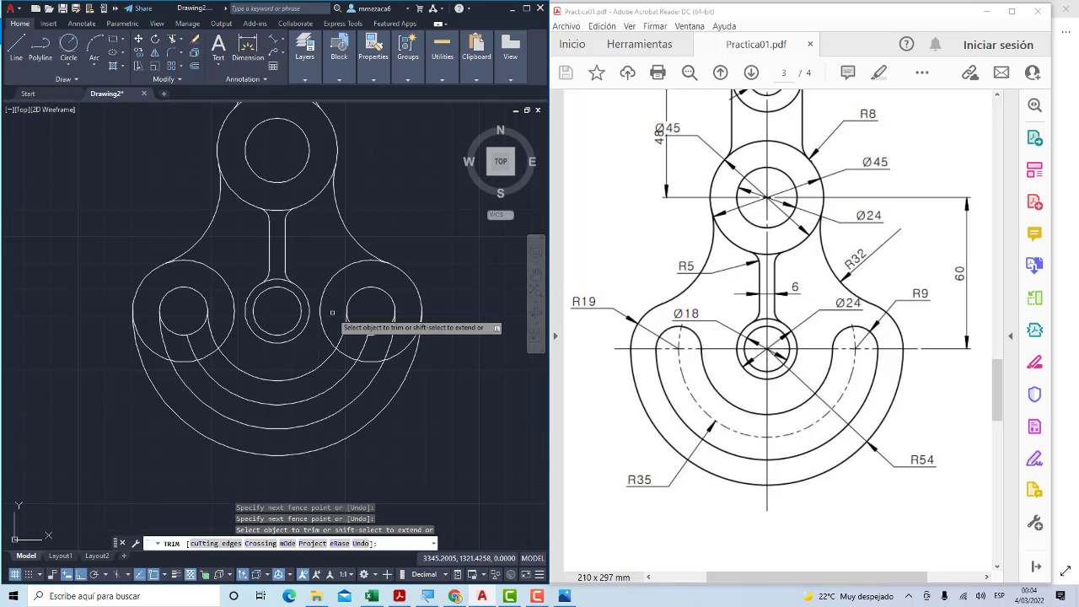
scroll(332, 313, "up", 2)
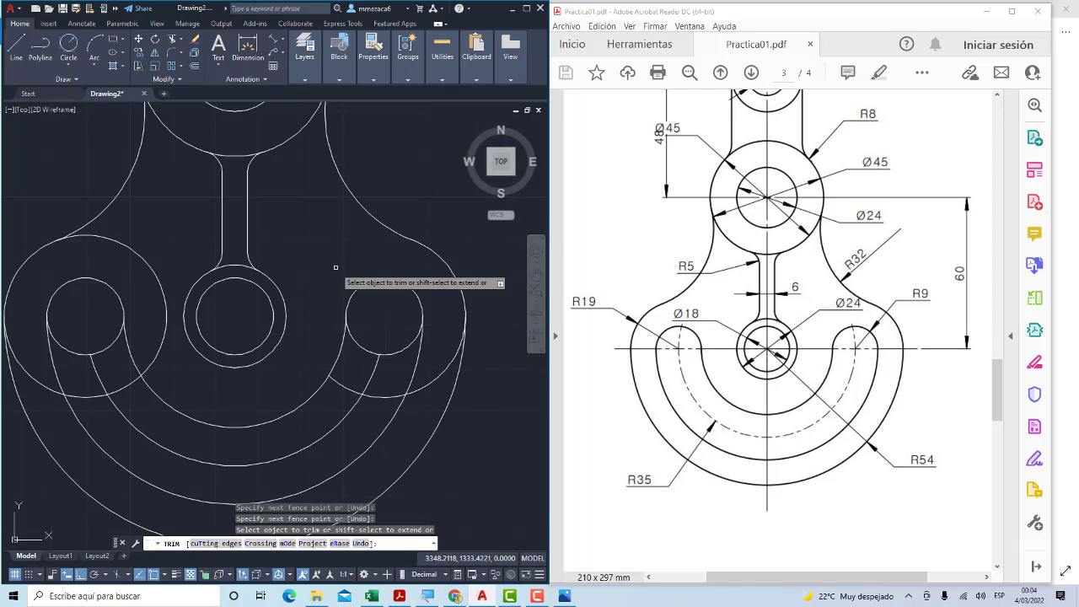
left_click(403, 359)
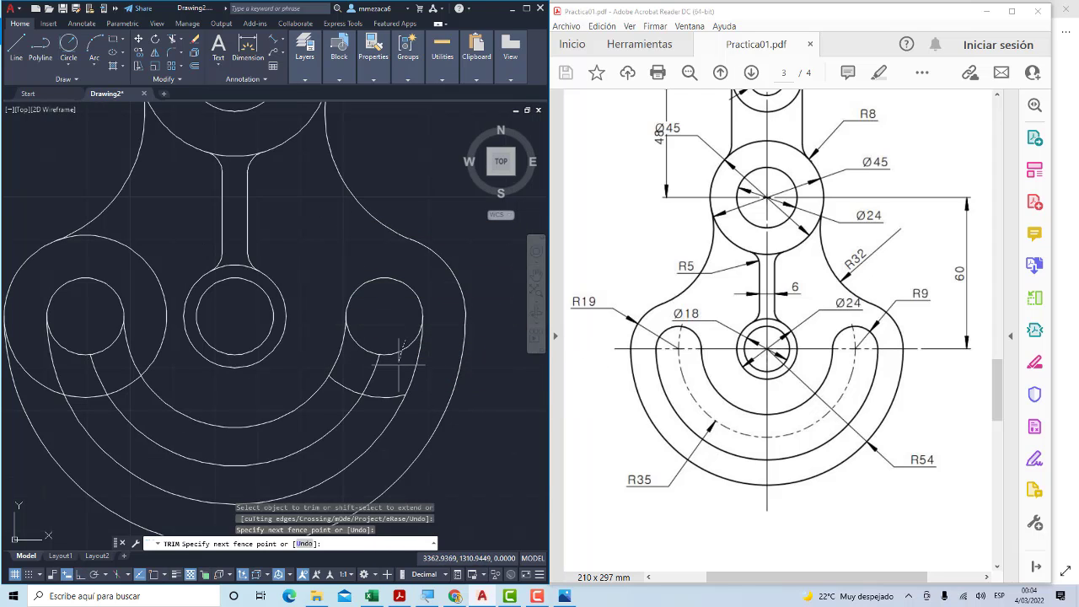
left_click(389, 407)
key("Return")
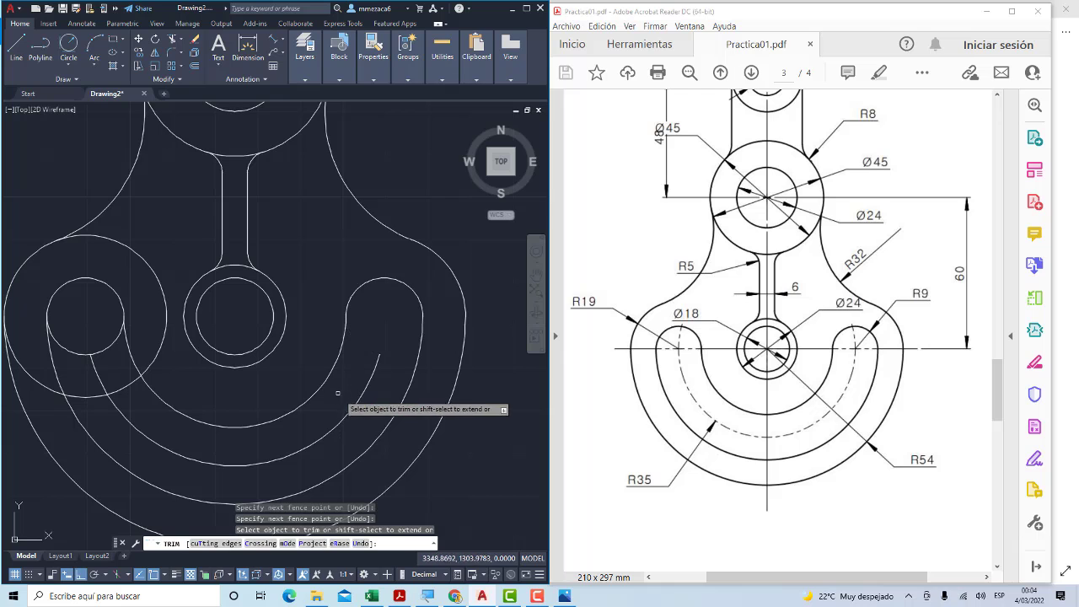
Trim the surplus arcs of the left end circle to close the lever outline
middle_click_drag(340, 391, 385, 376)
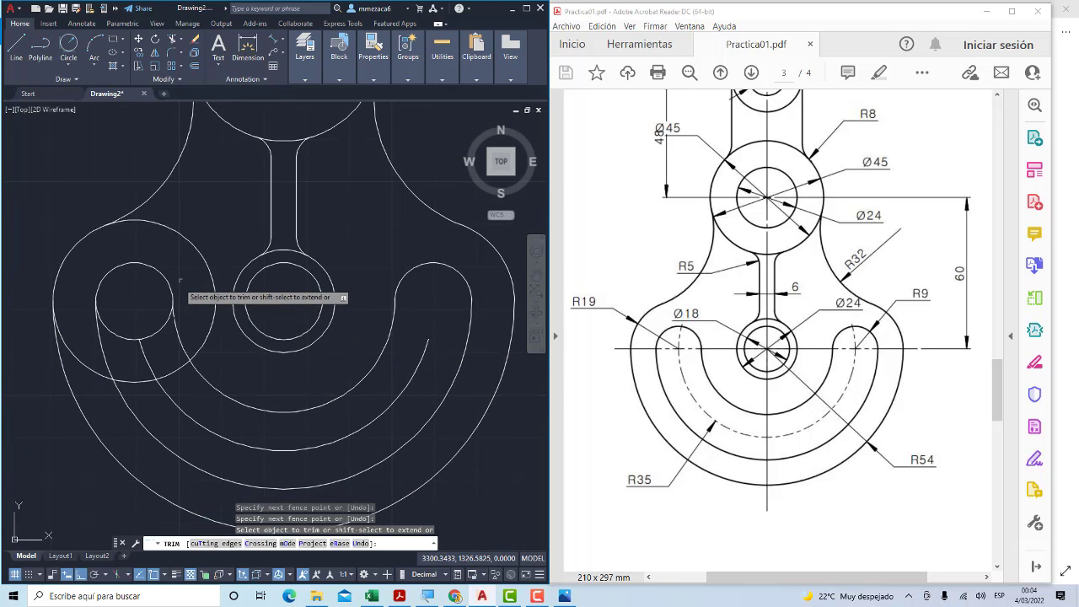
left_click(196, 220)
left_click(192, 335)
key("Return")
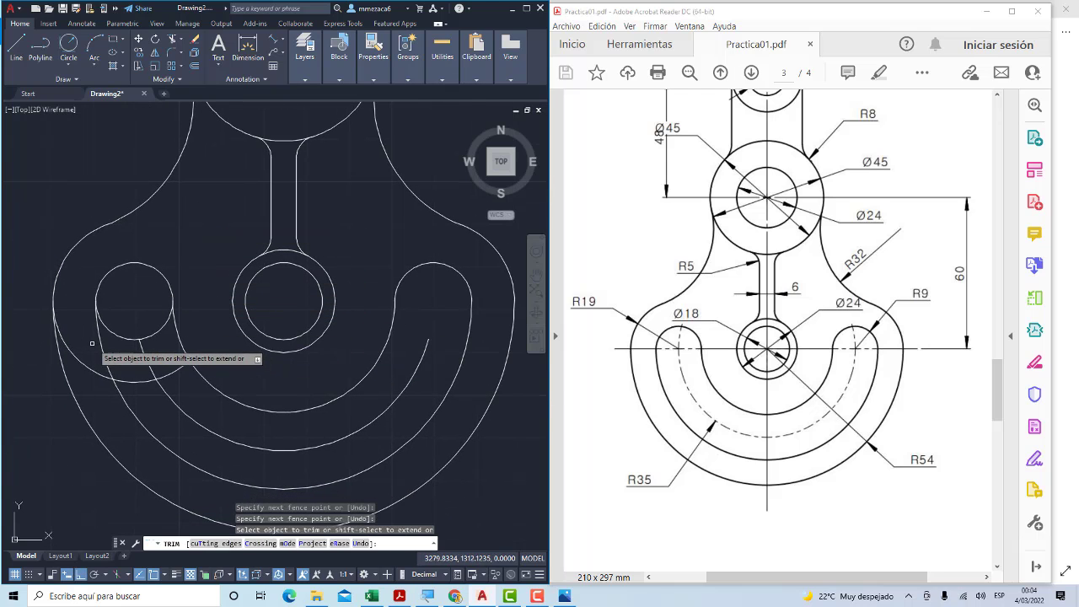
left_click(91, 344)
left_click(98, 388)
key("Return")
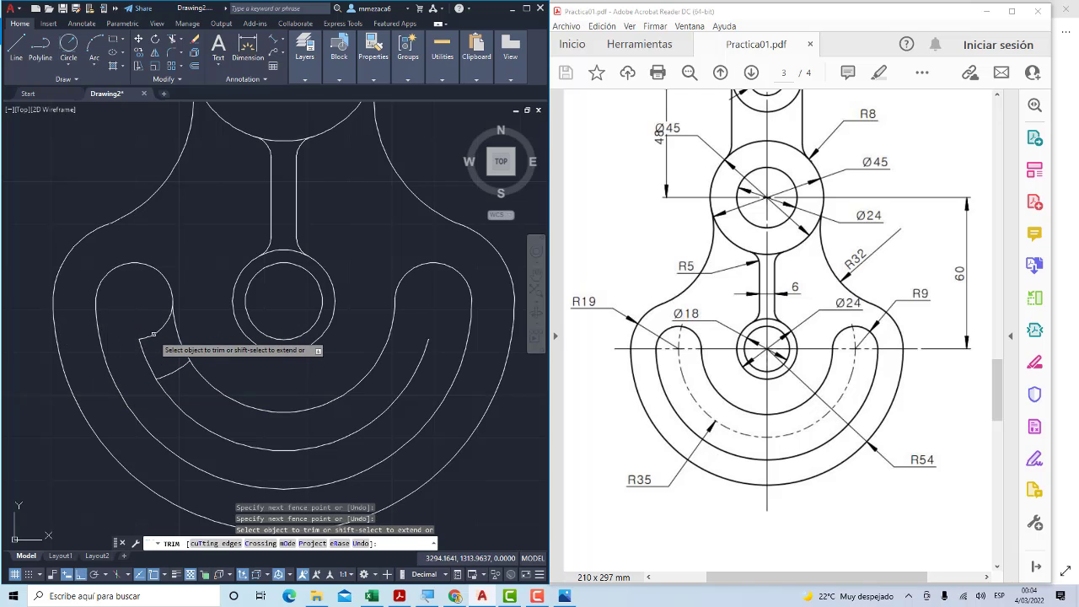
left_click(154, 320)
left_click(169, 368)
key("Return")
scroll(202, 354, "down", 3)
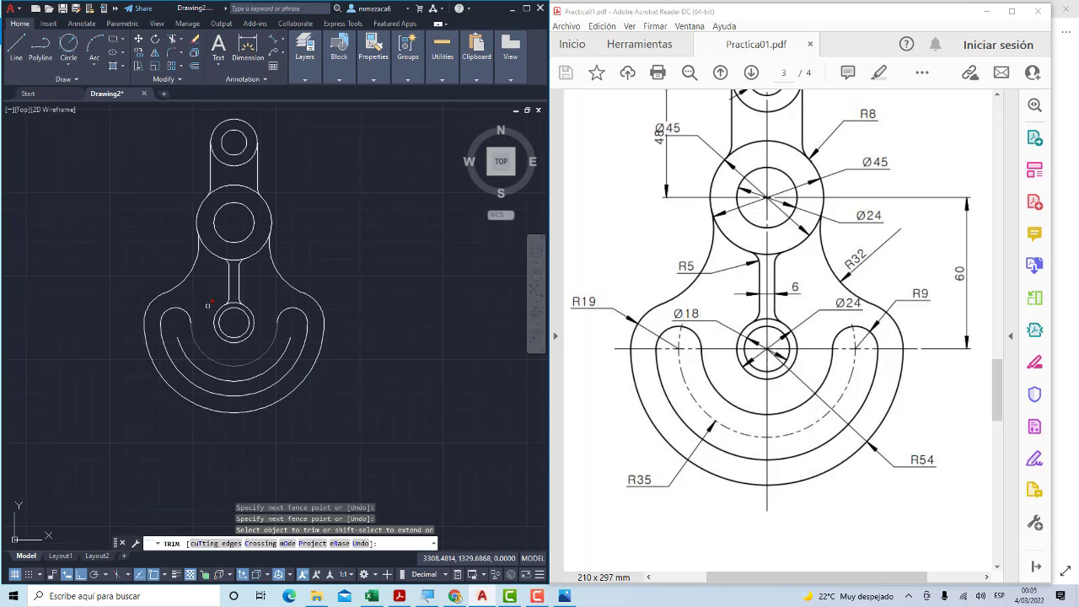
key("Escape")
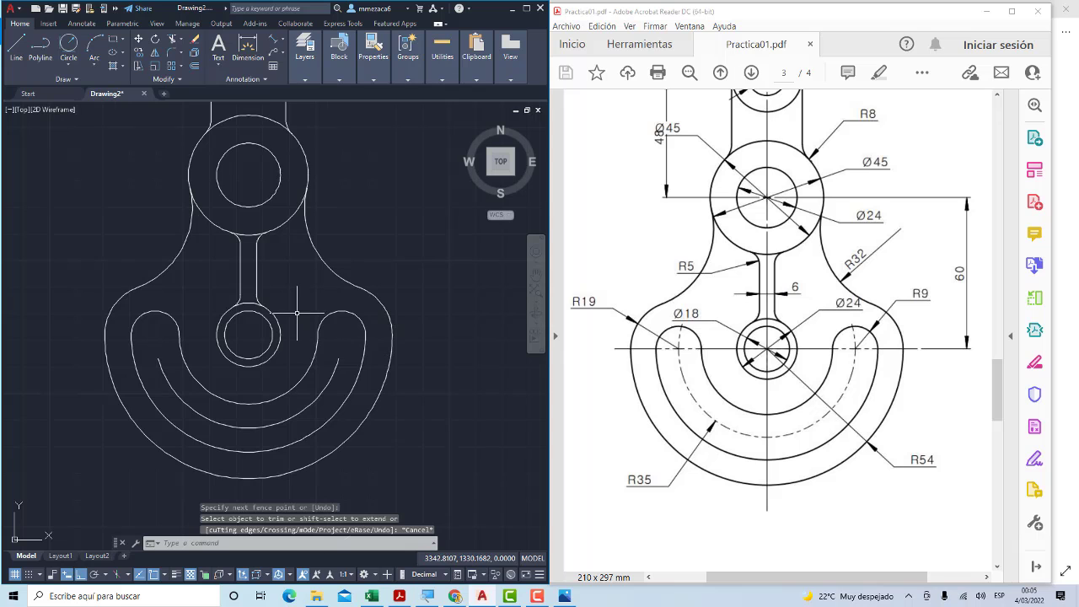
Recentre the lever and add a radius dimension (R14) to the top arc
scroll(297, 313, "down", 1)
scroll(312, 304, "down", 1)
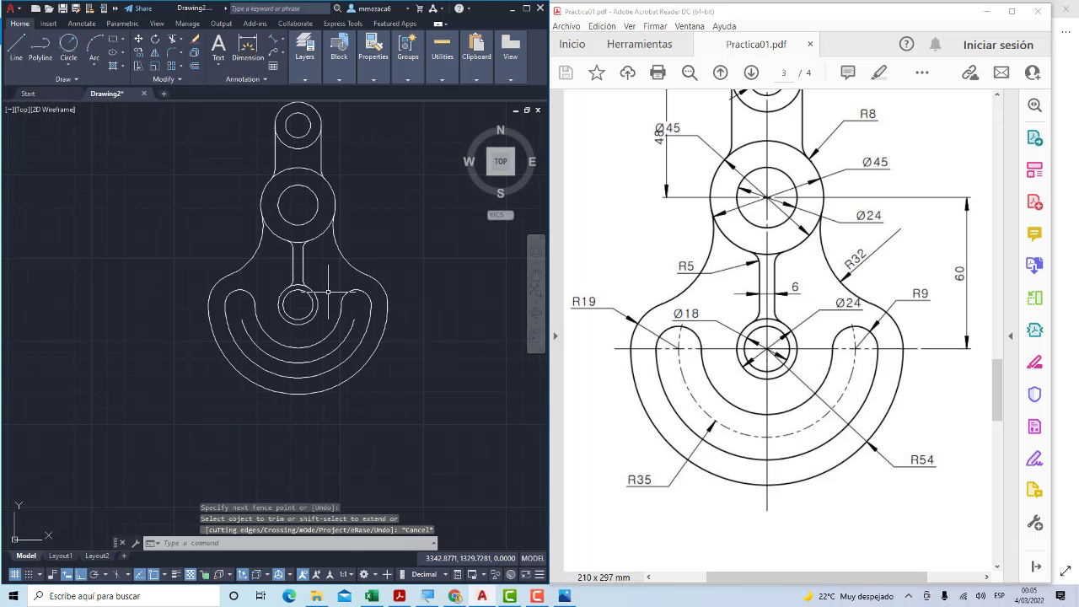
middle_click_drag(328, 292, 287, 346)
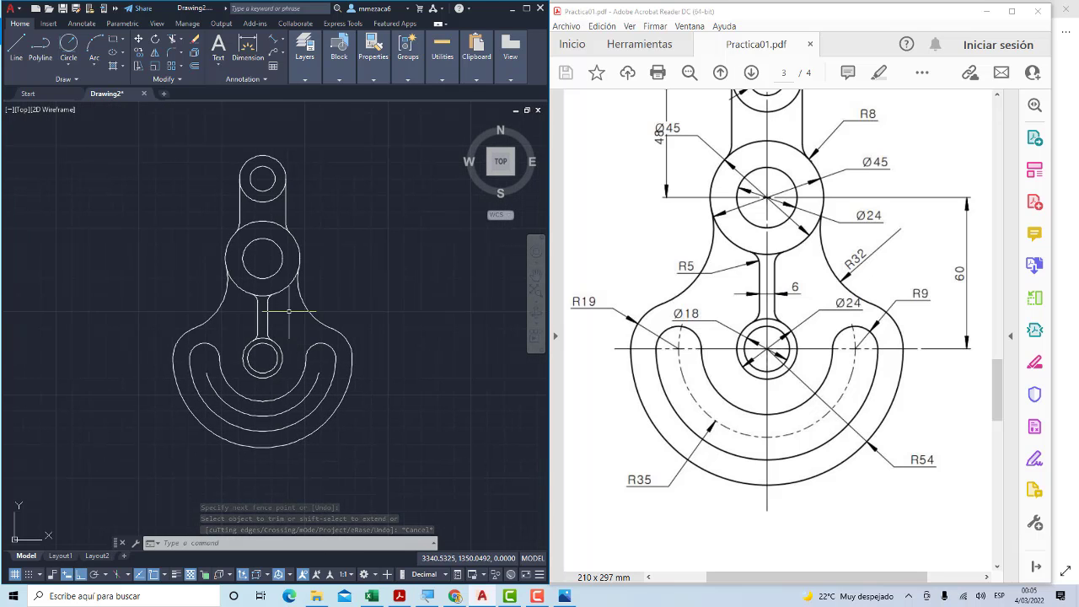
scroll(826, 310, "up", 1)
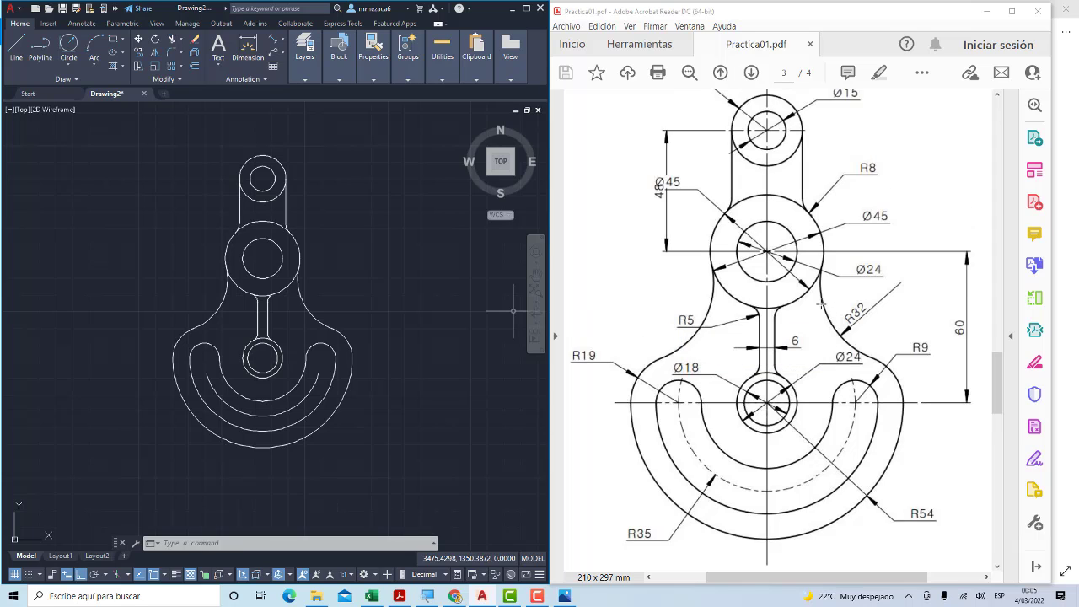
scroll(821, 306, "down", 1)
scroll(822, 305, "up", 1)
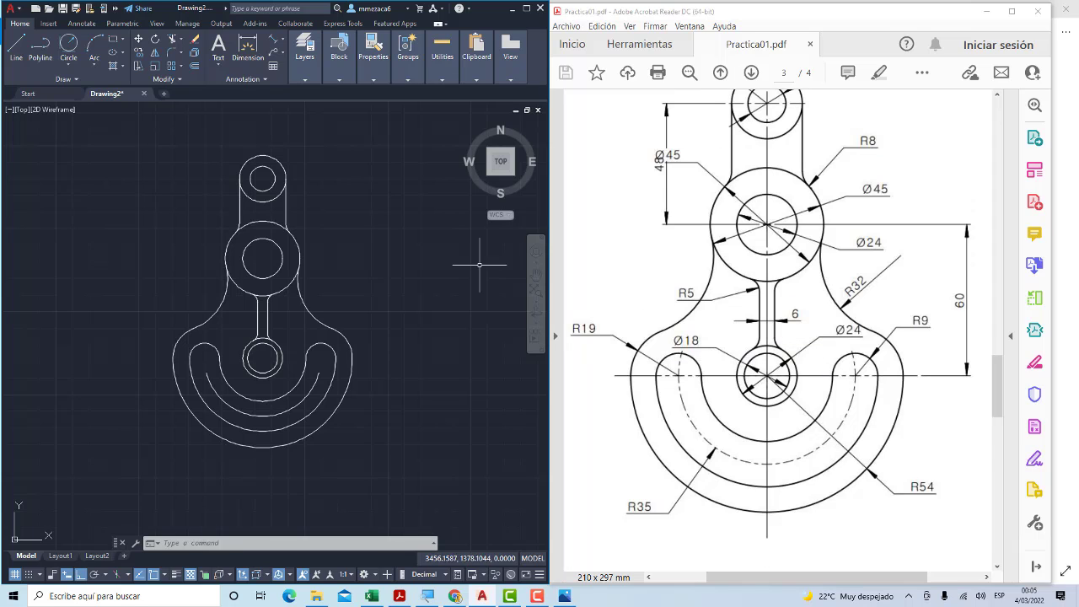
scroll(607, 278, "up", 3)
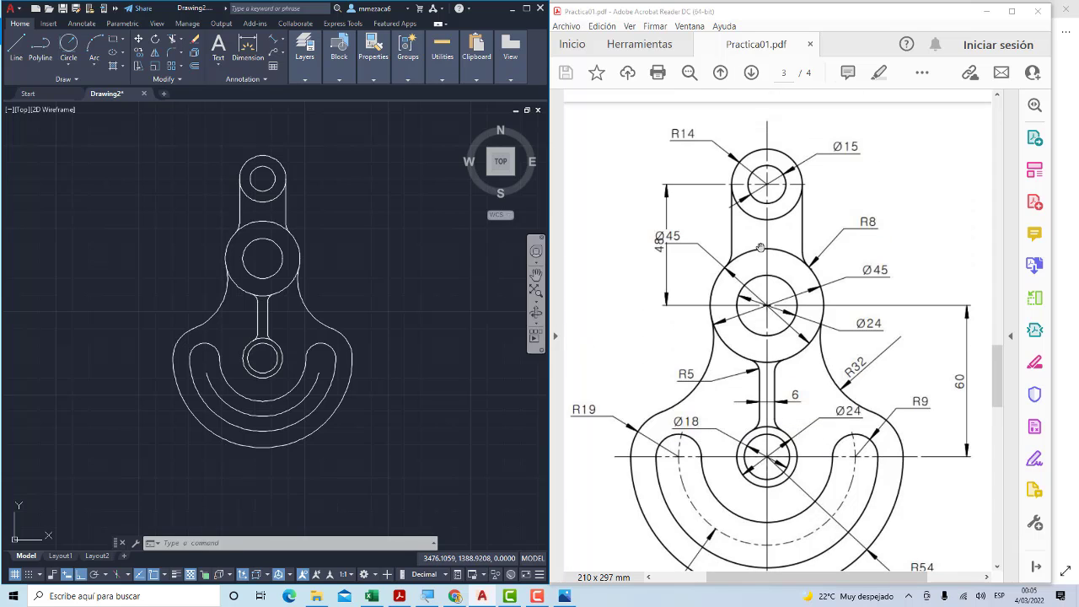
left_click(285, 42)
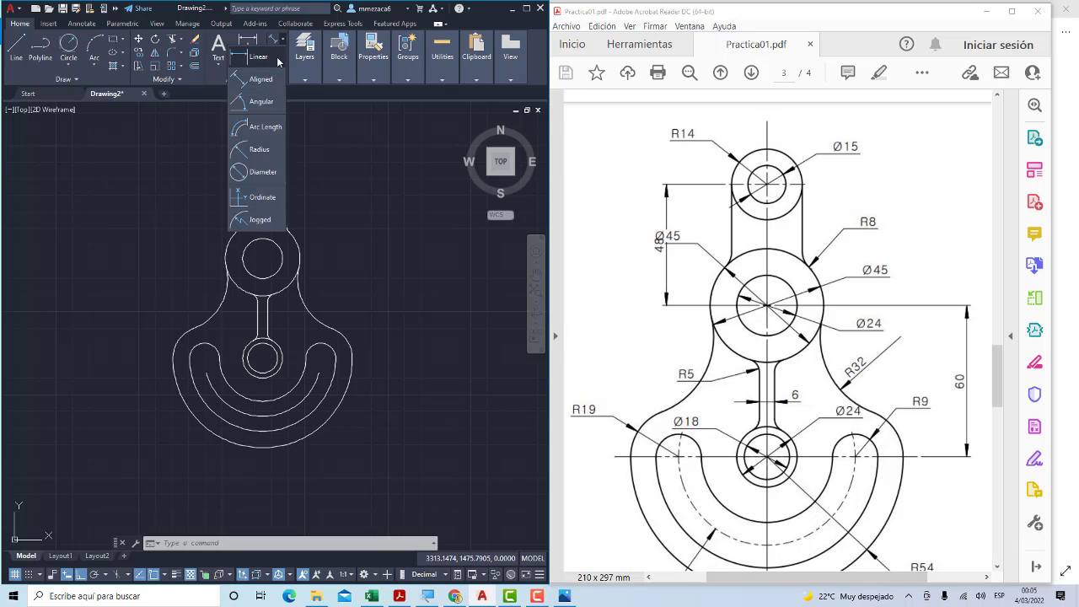
left_click(258, 145)
scroll(271, 182, "up", 2)
scroll(253, 194, "up", 2)
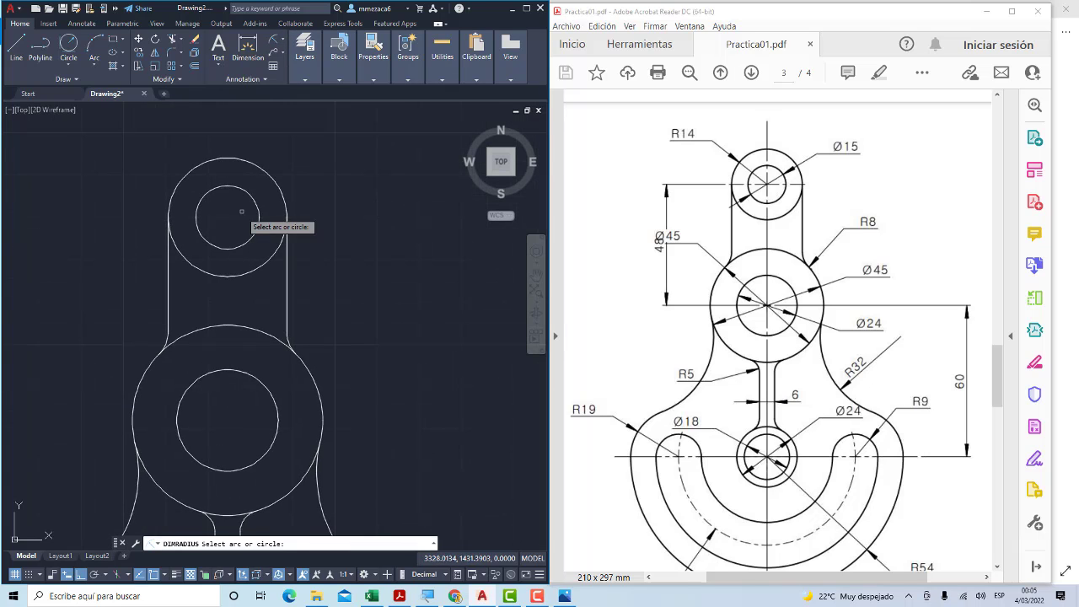
left_click(246, 163)
left_click(295, 143)
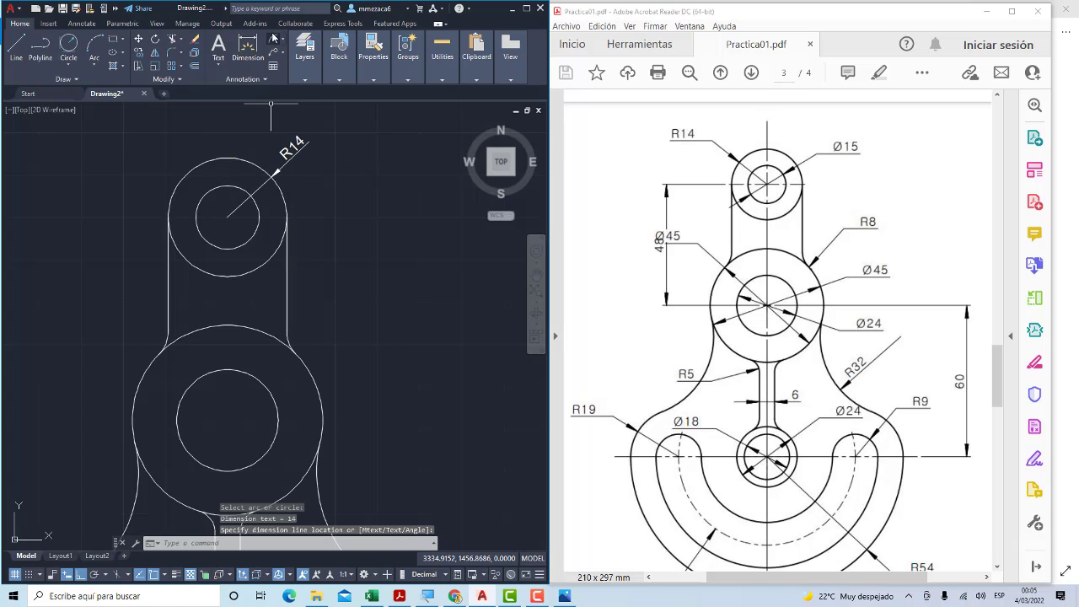
Dimension the small upper circle as Ø15 and the fillet arc as R8
left_click(285, 42)
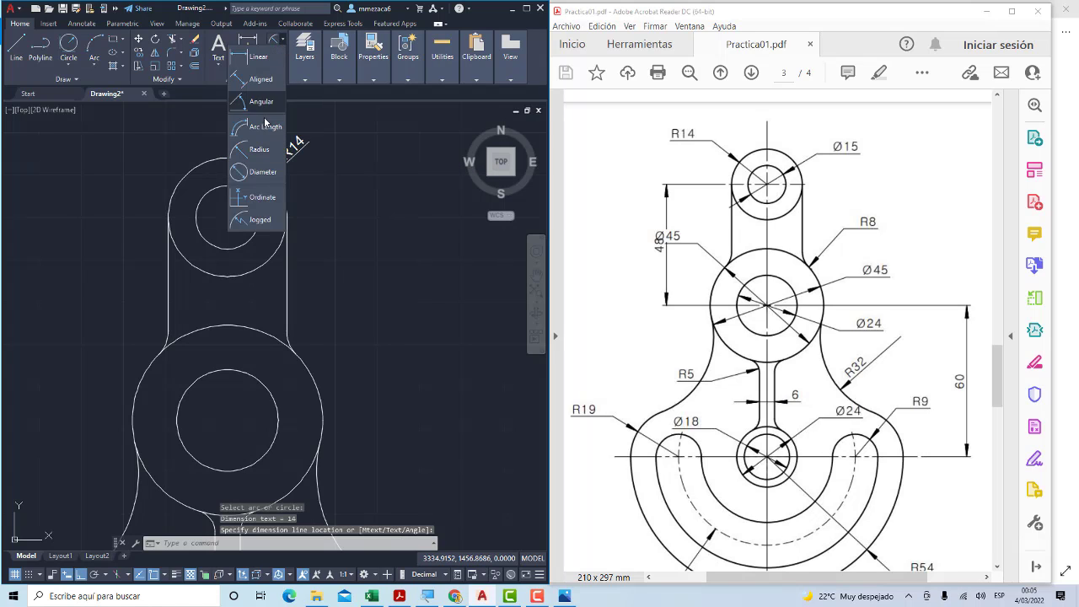
left_click(263, 172)
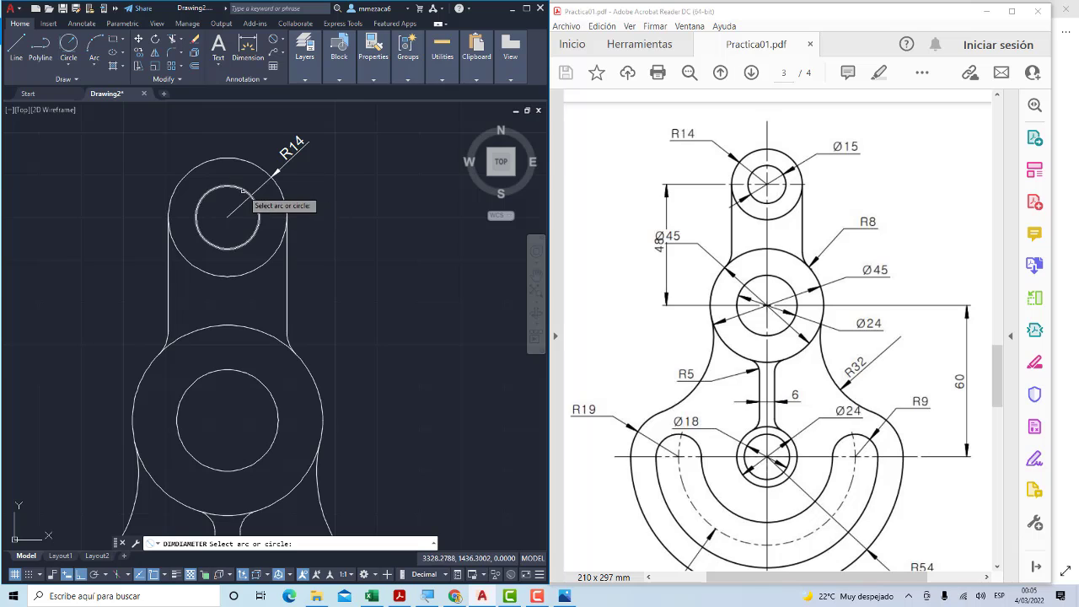
left_click(256, 203)
left_click(182, 145)
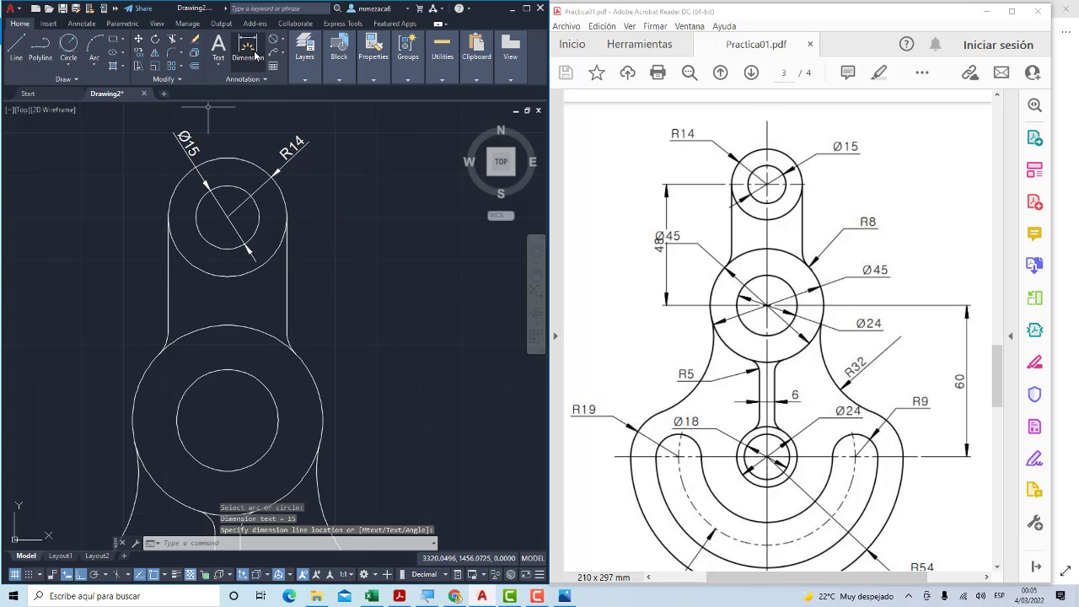
mouse_move(304, 48)
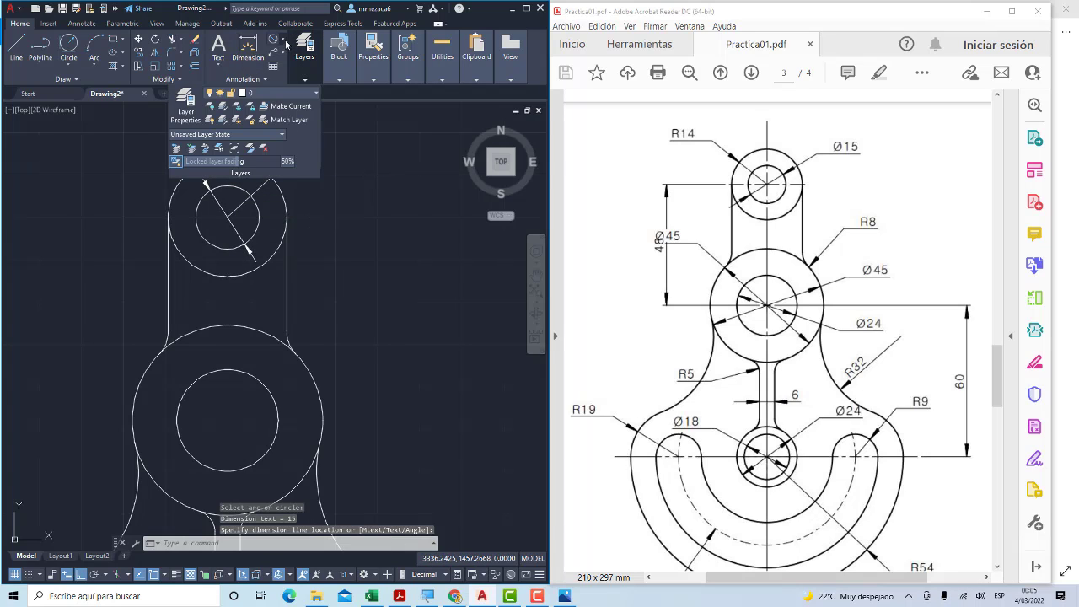
left_click(285, 40)
left_click(253, 150)
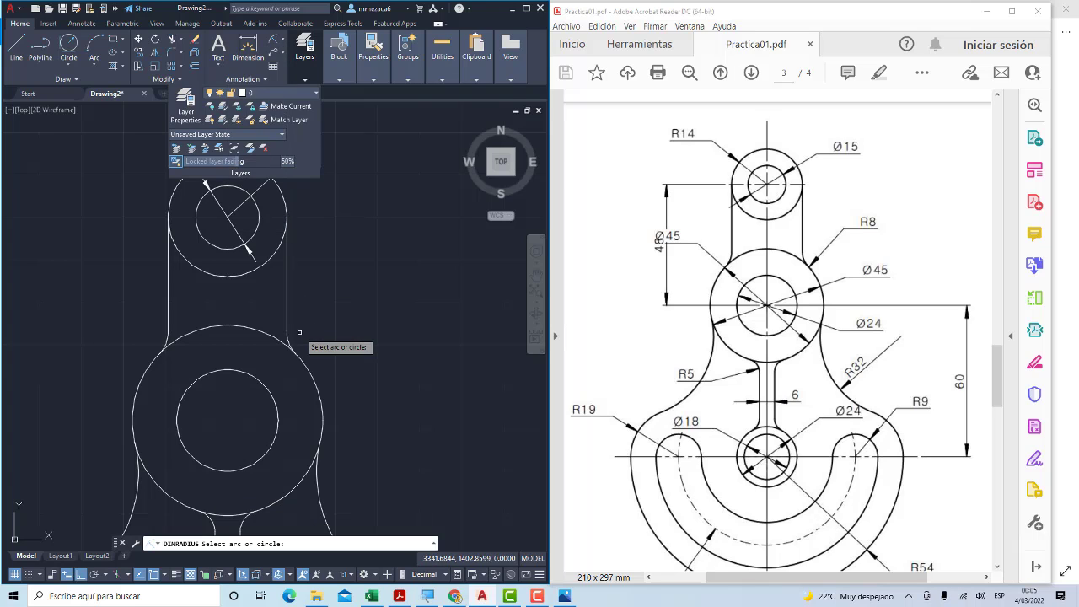
left_click(291, 336)
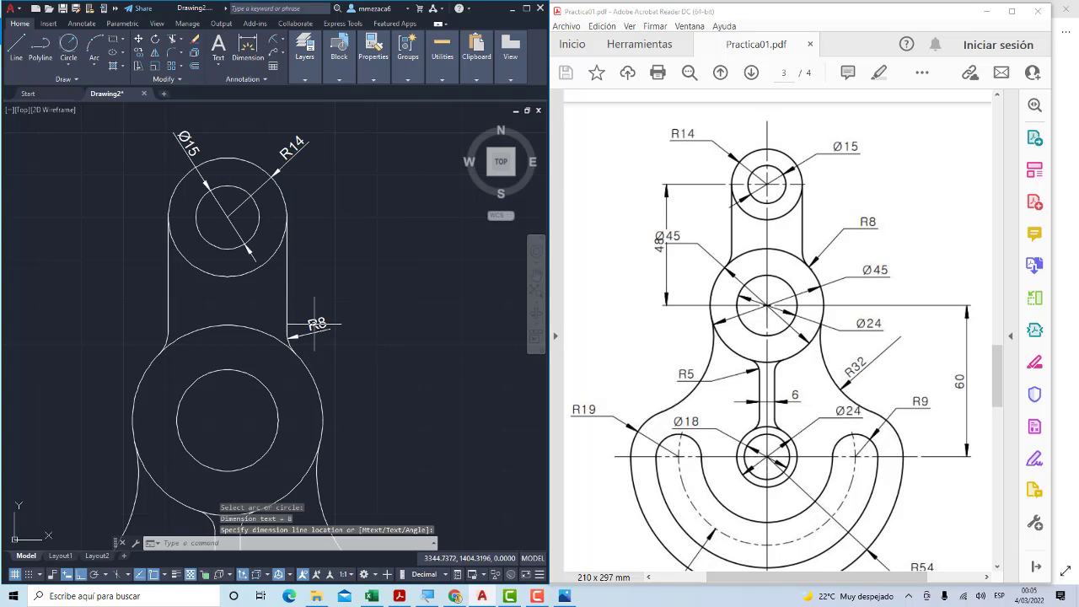
scroll(314, 322, "down", 3)
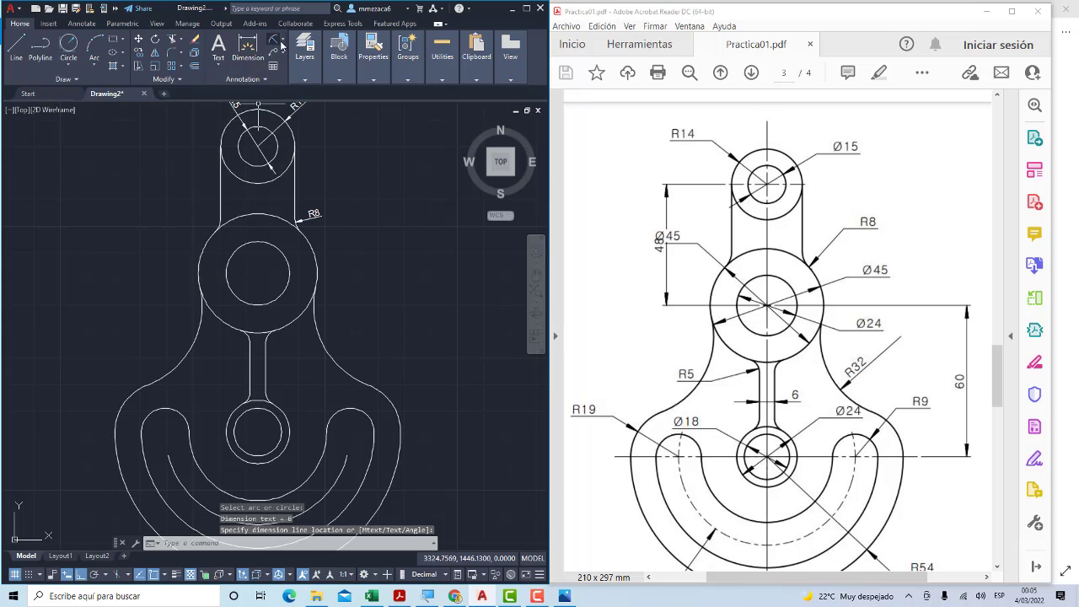
Add Ø45 and Ø24 to the middle circles and R32 to the large right arc
left_click(284, 46)
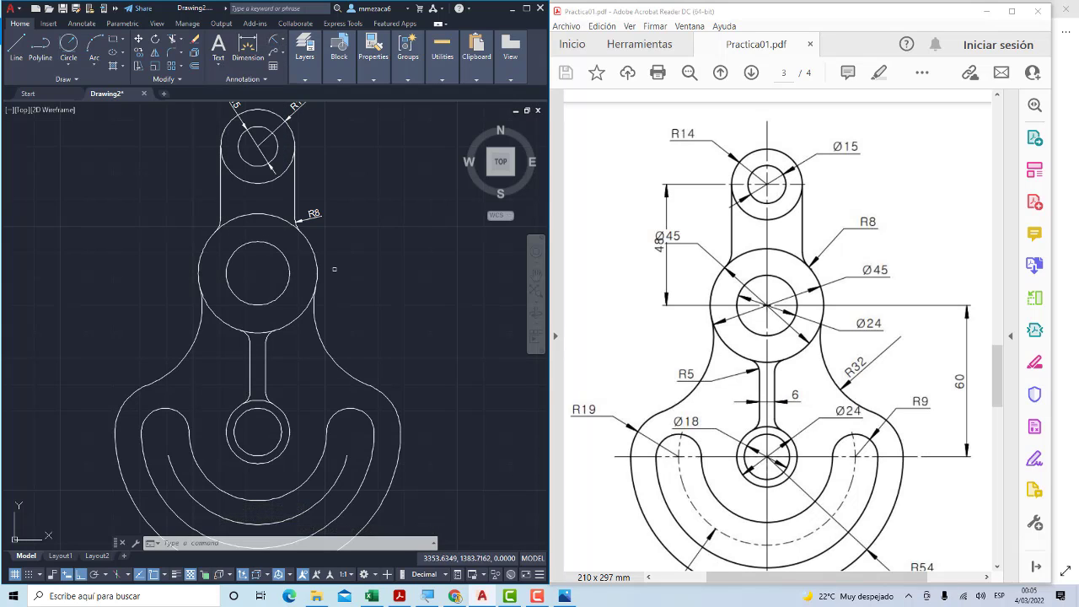
left_click(316, 254)
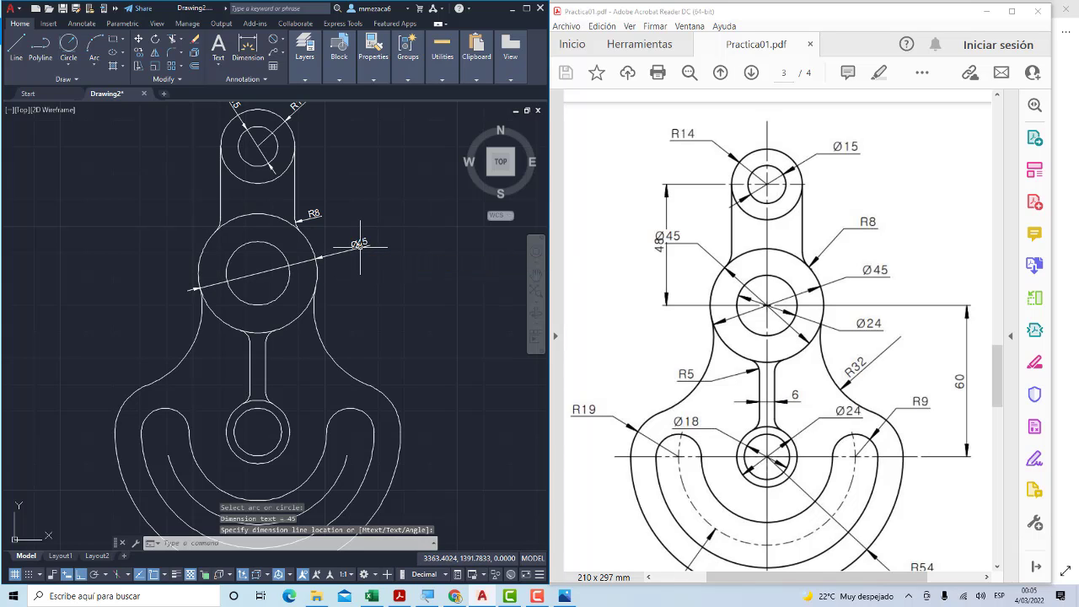
left_click(274, 43)
left_click(284, 291)
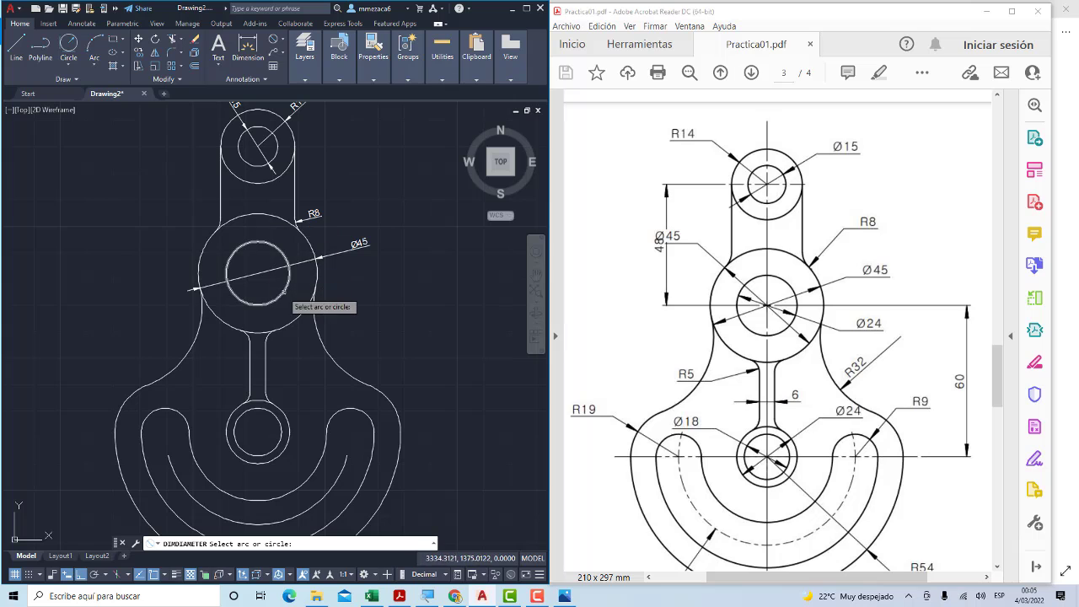
left_click(383, 315)
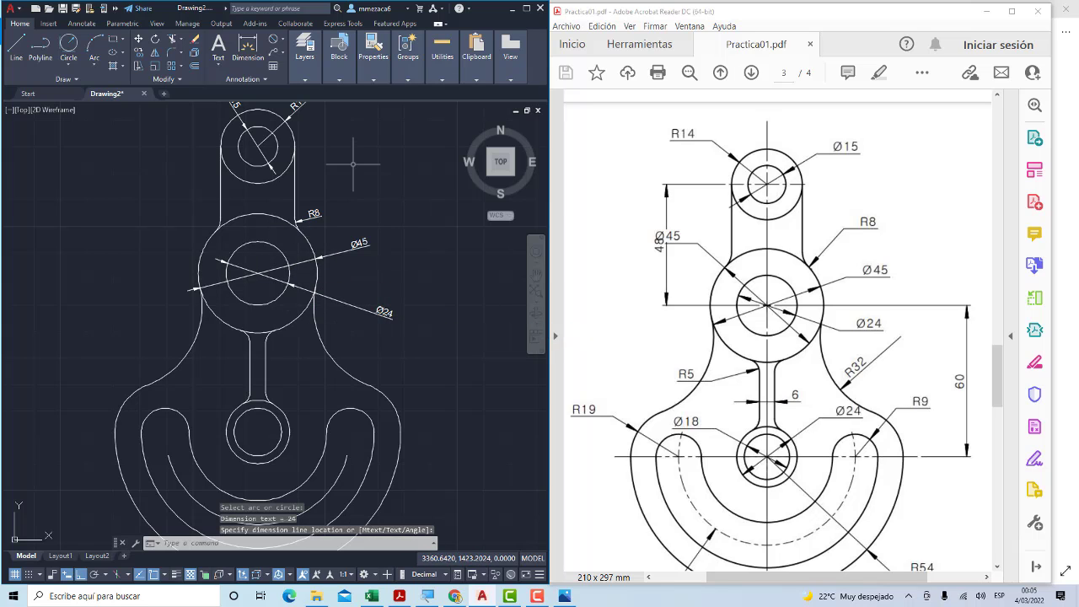
left_click(292, 53)
left_click(283, 39)
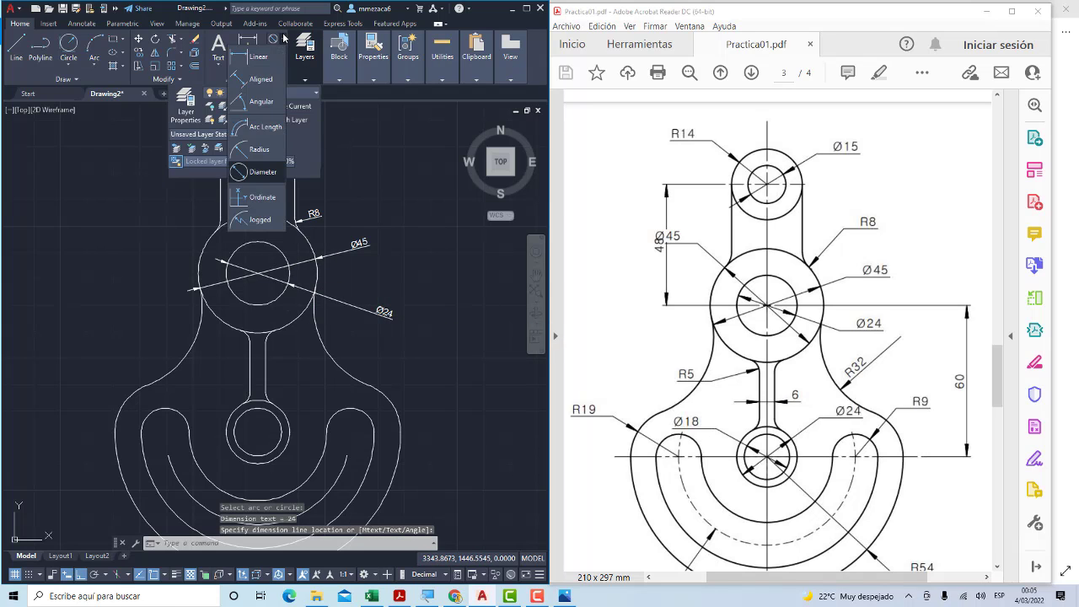
left_click(253, 150)
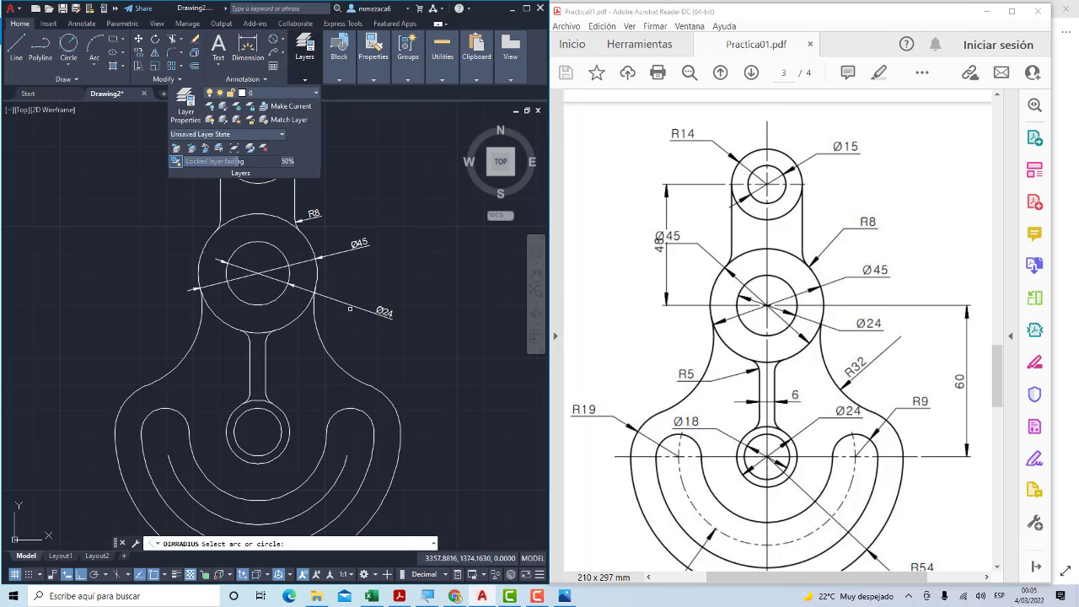
left_click(339, 361)
middle_click_drag(371, 254, 378, 303)
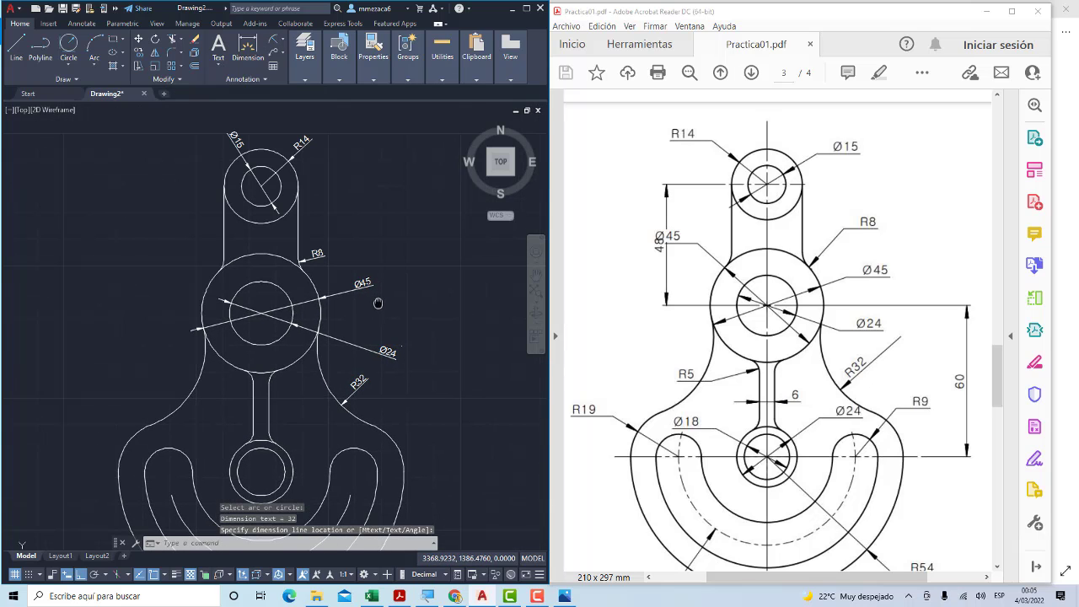
Add a vertical linear dimension of 48 between the upper and middle circle centres
left_click(283, 42)
left_click(252, 55)
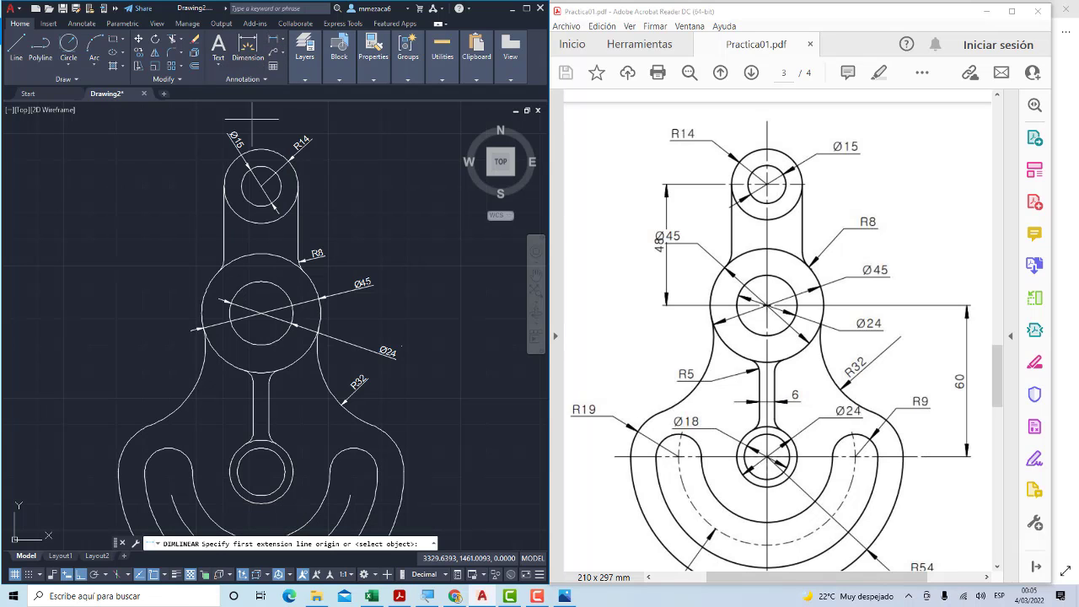
left_click(261, 189)
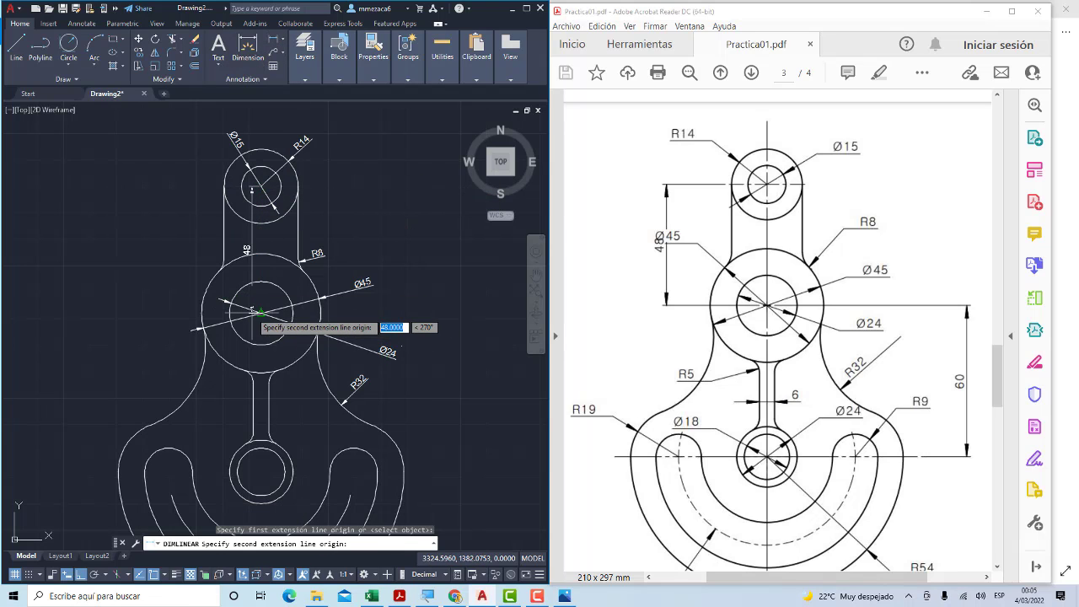
left_click(260, 306)
left_click(173, 299)
scroll(283, 299, "up", 1)
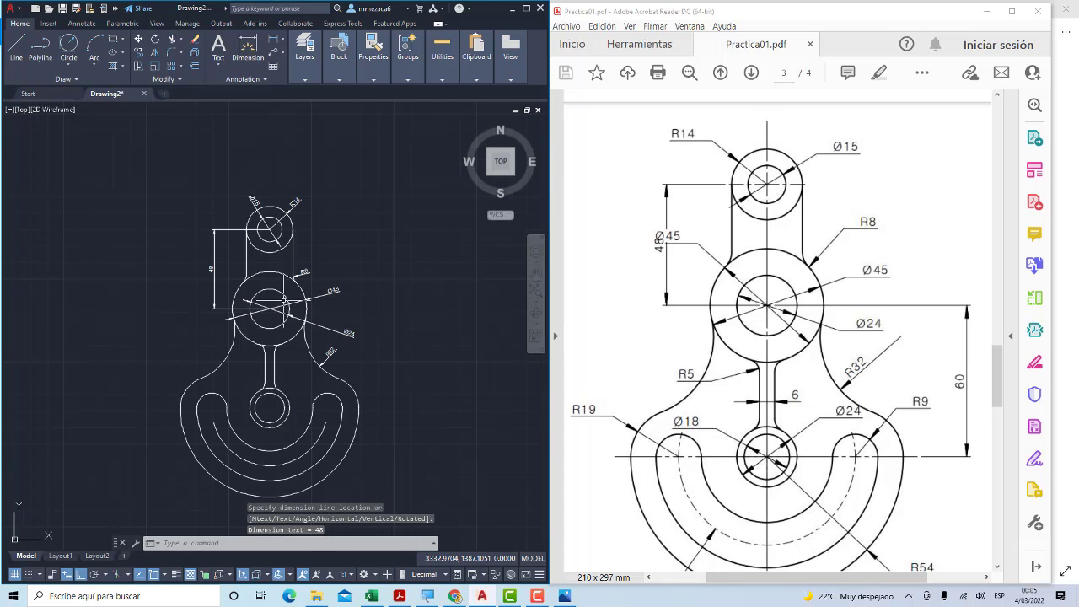
scroll(287, 287, "up", 1)
scroll(290, 274, "up", 1)
scroll(293, 266, "up", 1)
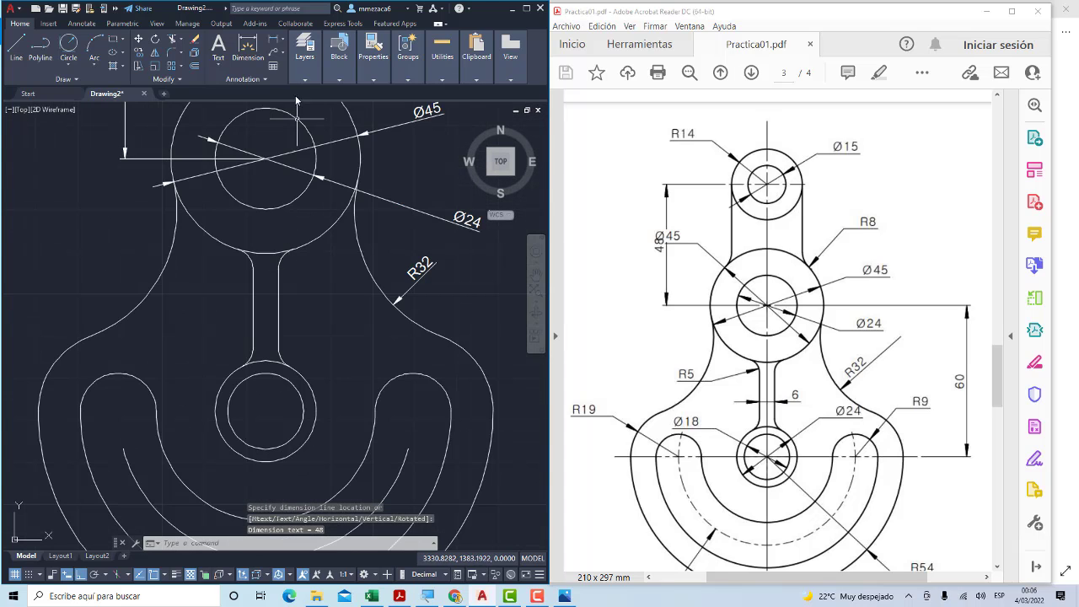
Dimension the small fillet above the neck as R5
left_click(281, 40)
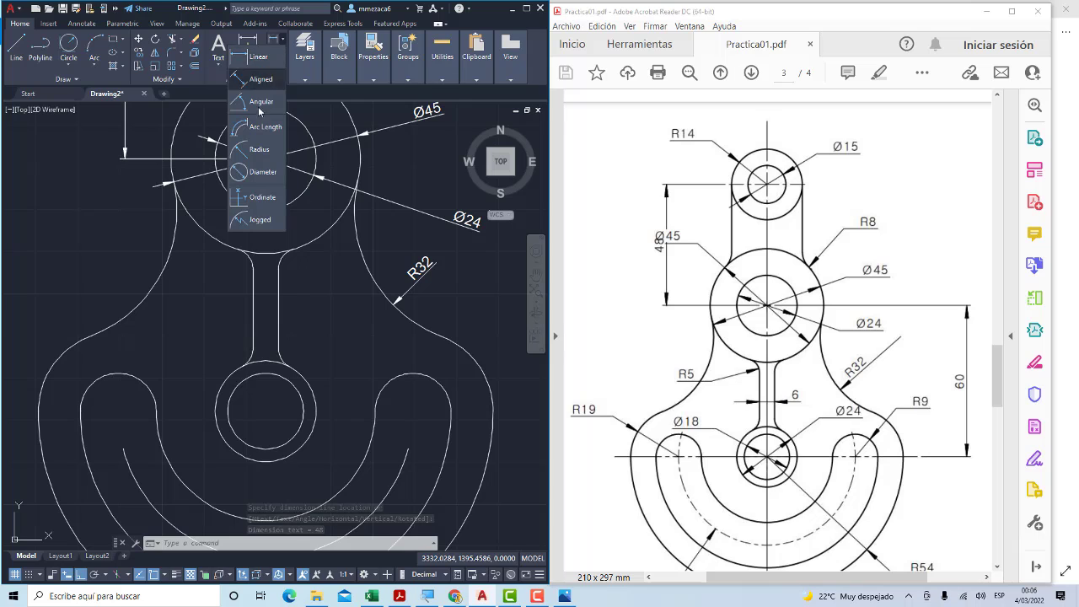
left_click(259, 151)
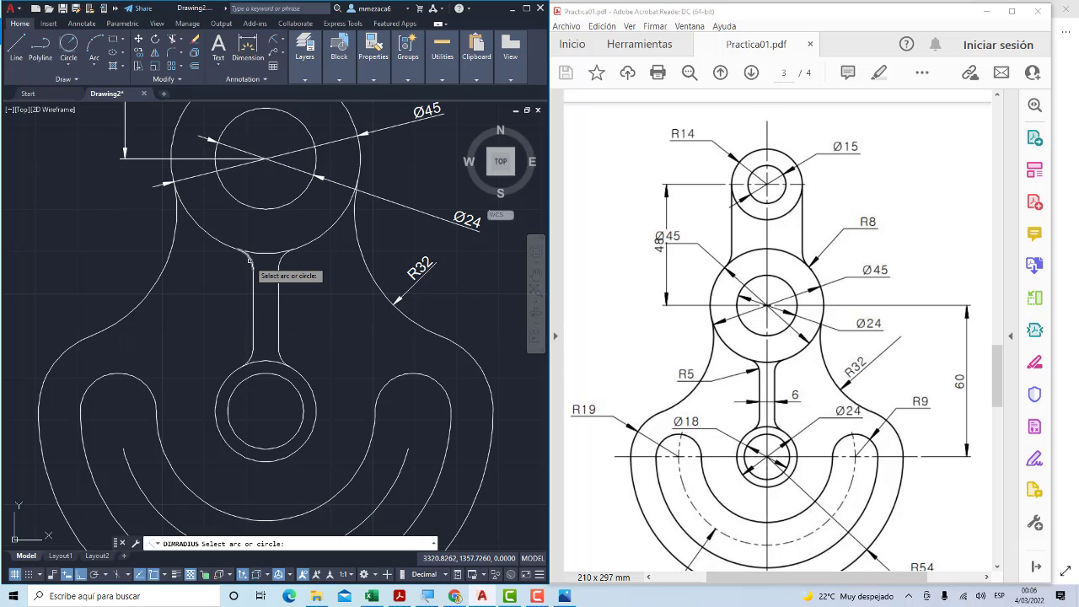
left_click(249, 260)
left_click(254, 279)
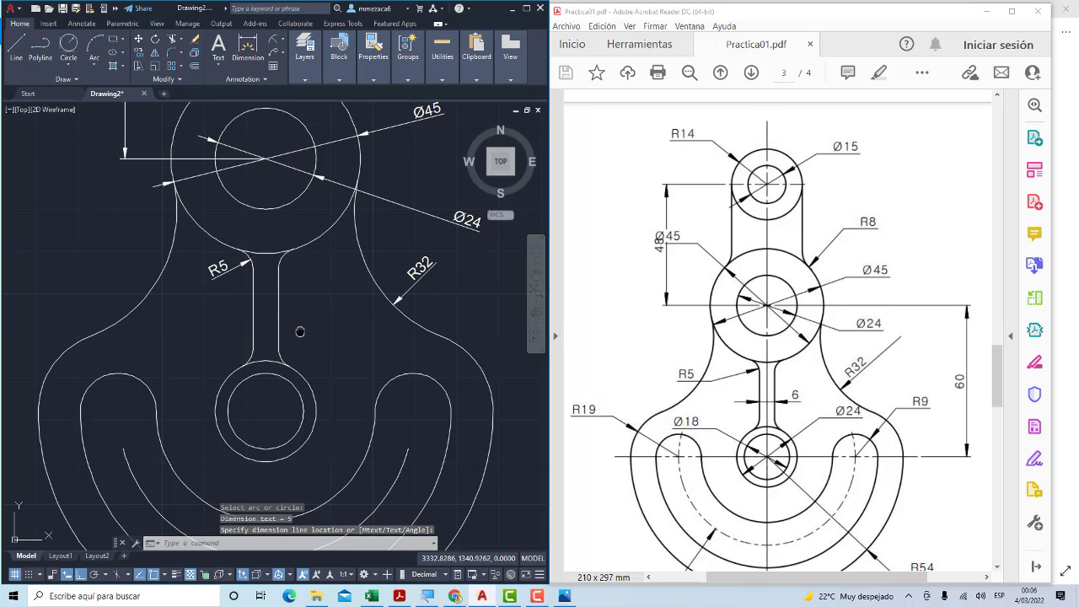
middle_click_drag(300, 331, 295, 276)
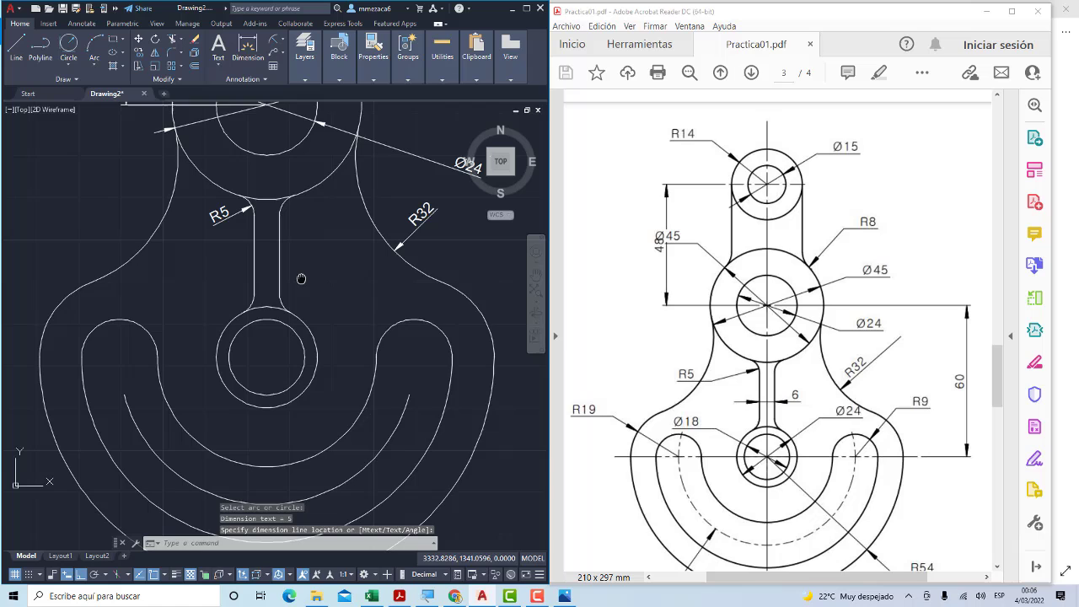
Add Ø24 and Ø18 diameter dimensions to the lower hub's circles
left_click(284, 39)
left_click(258, 177)
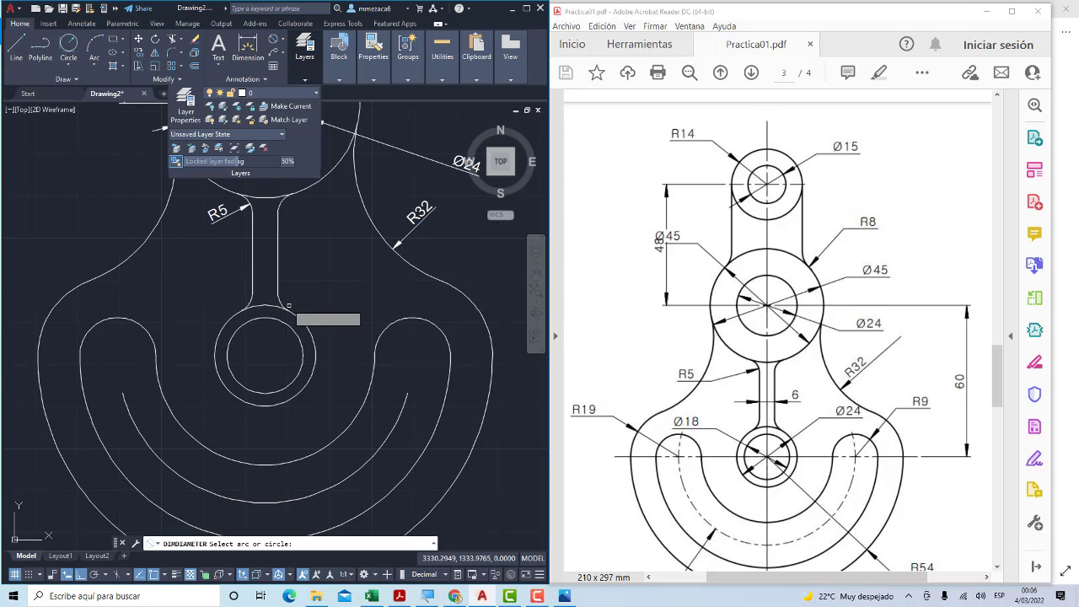
left_click(302, 317)
left_click(344, 297)
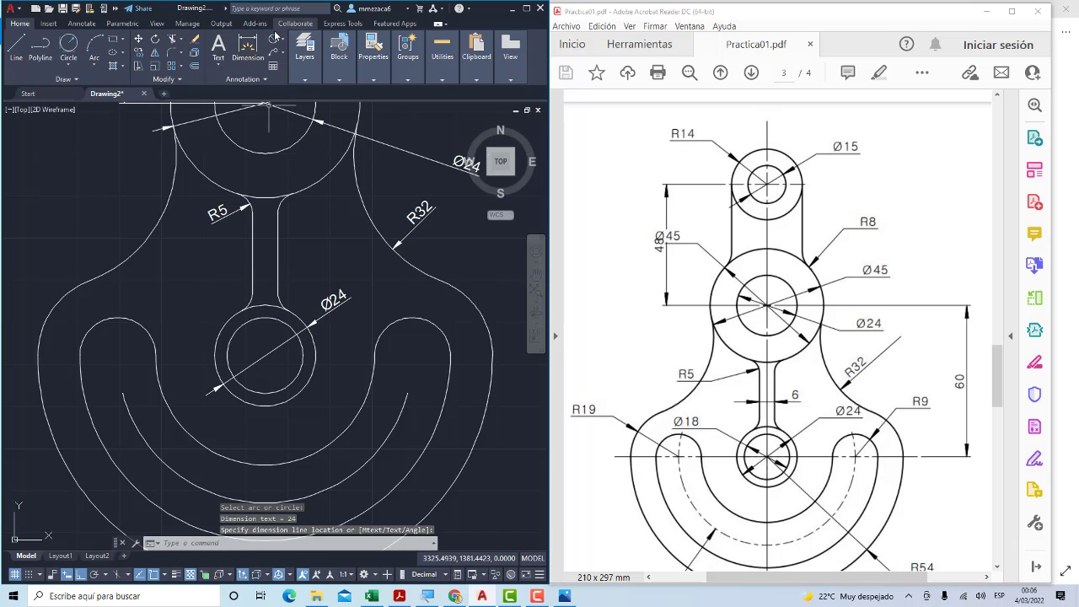
left_click(274, 39)
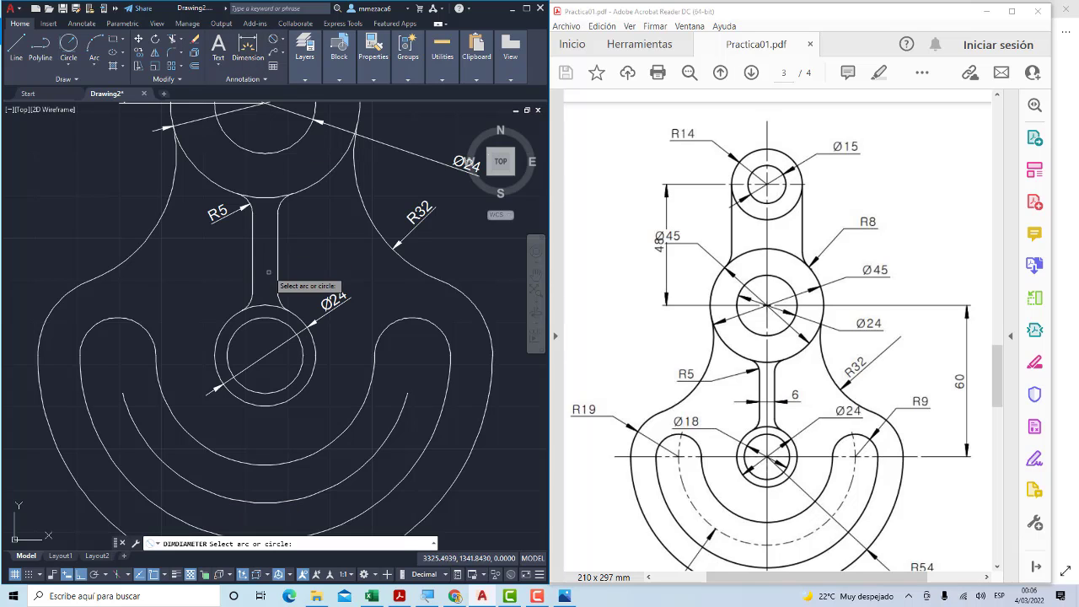
left_click(303, 359)
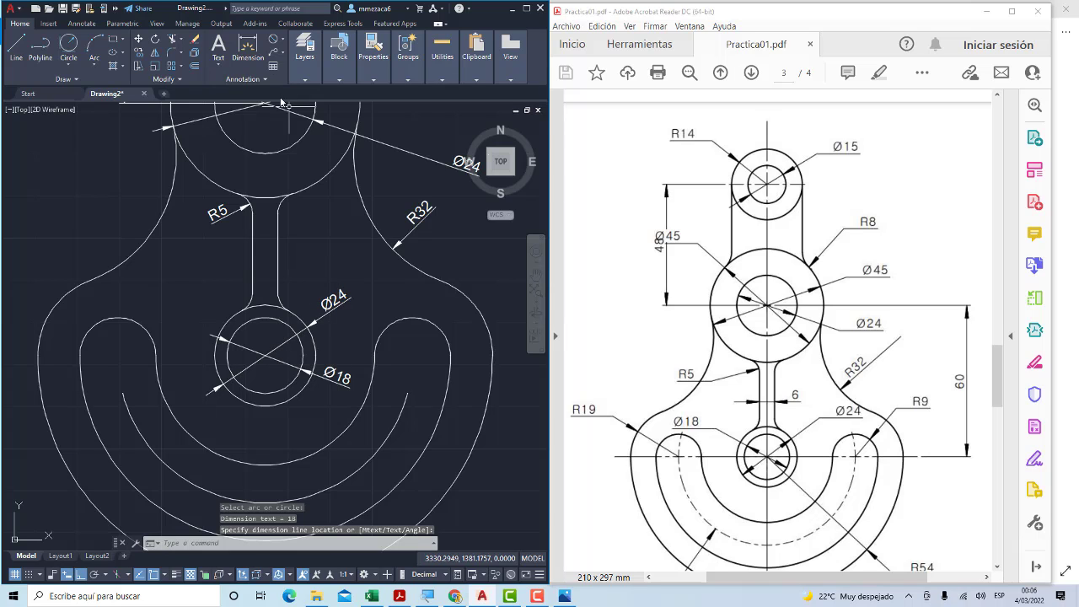
Dimension the neck width as 6 and the small right slot-end arc as R9
left_click(247, 68)
left_click(278, 252)
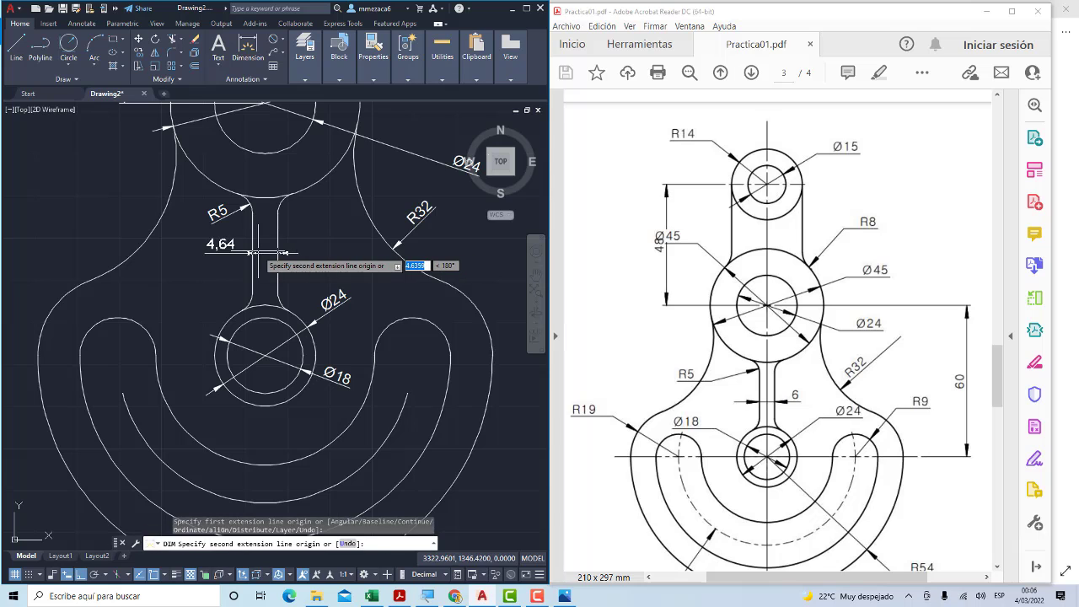
left_click(253, 252)
left_click(261, 251)
mouse_move(305, 50)
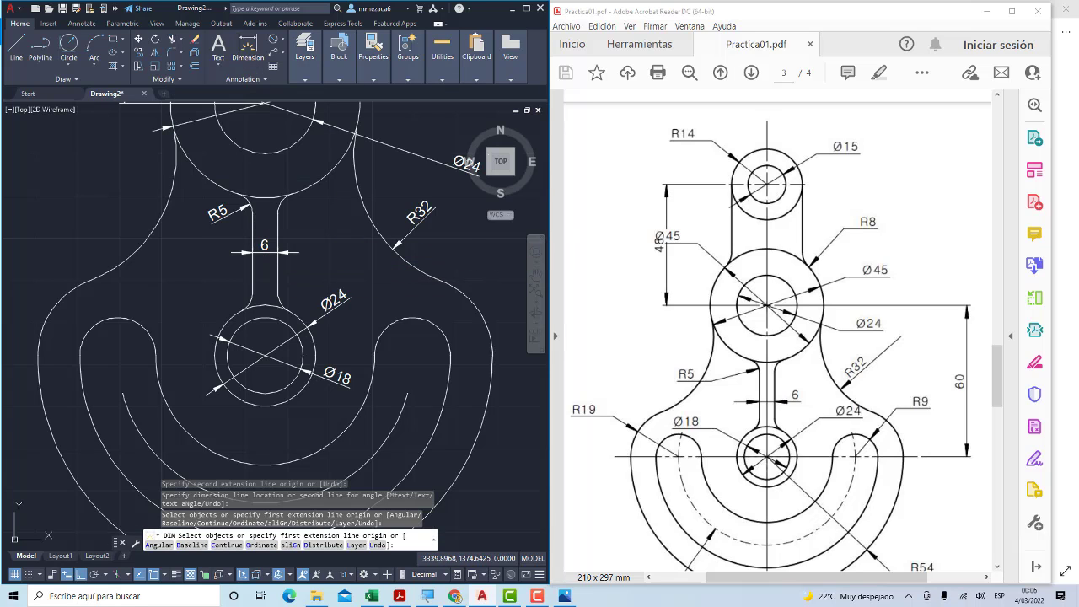
scroll(287, 215, "down", 2)
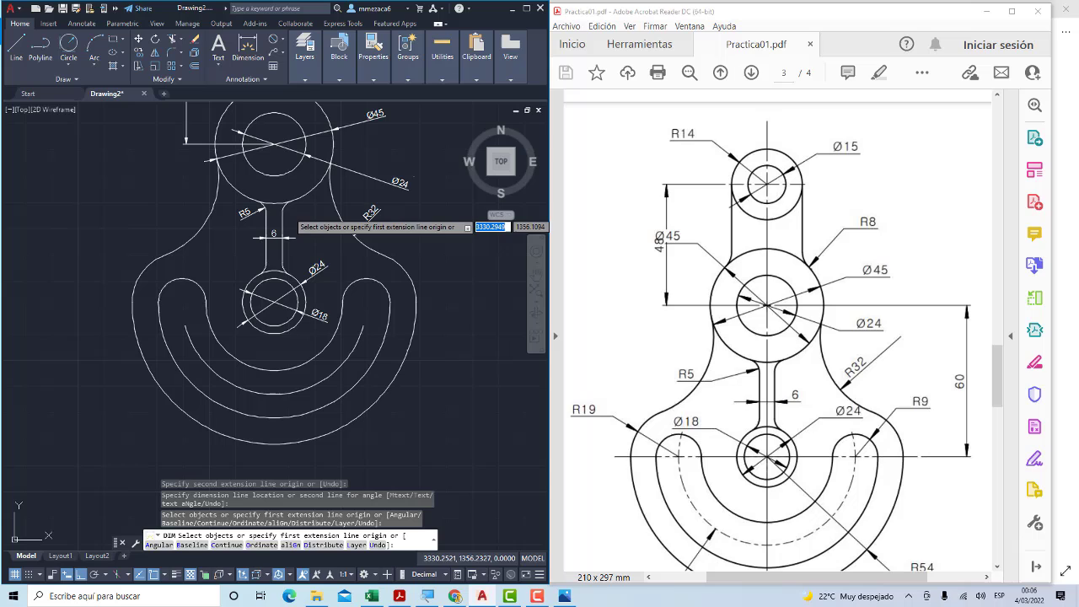
left_click(285, 40)
left_click(268, 151)
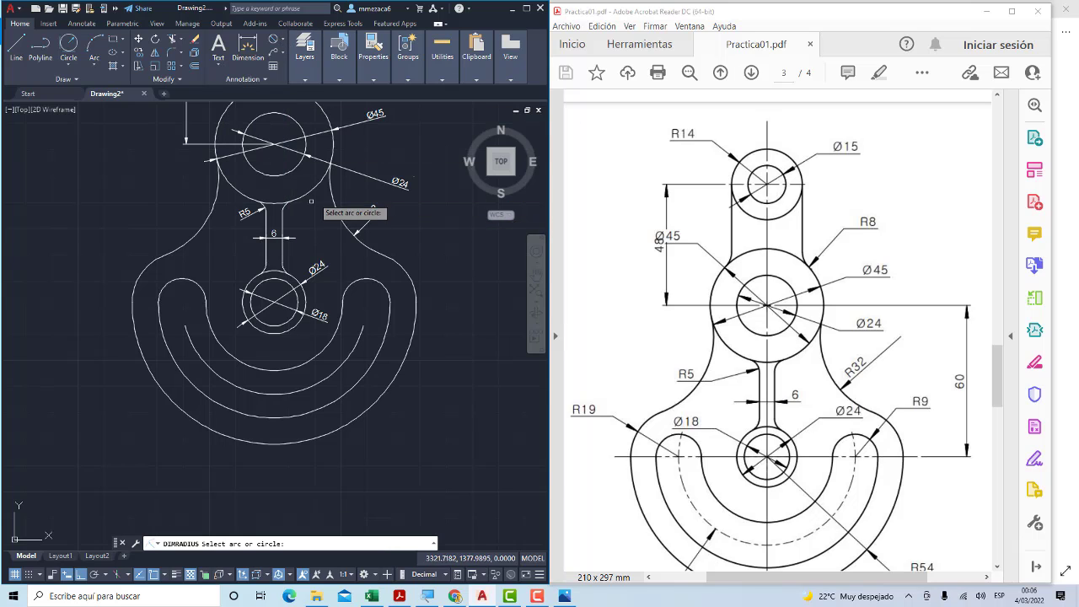
left_click(381, 284)
left_click(429, 265)
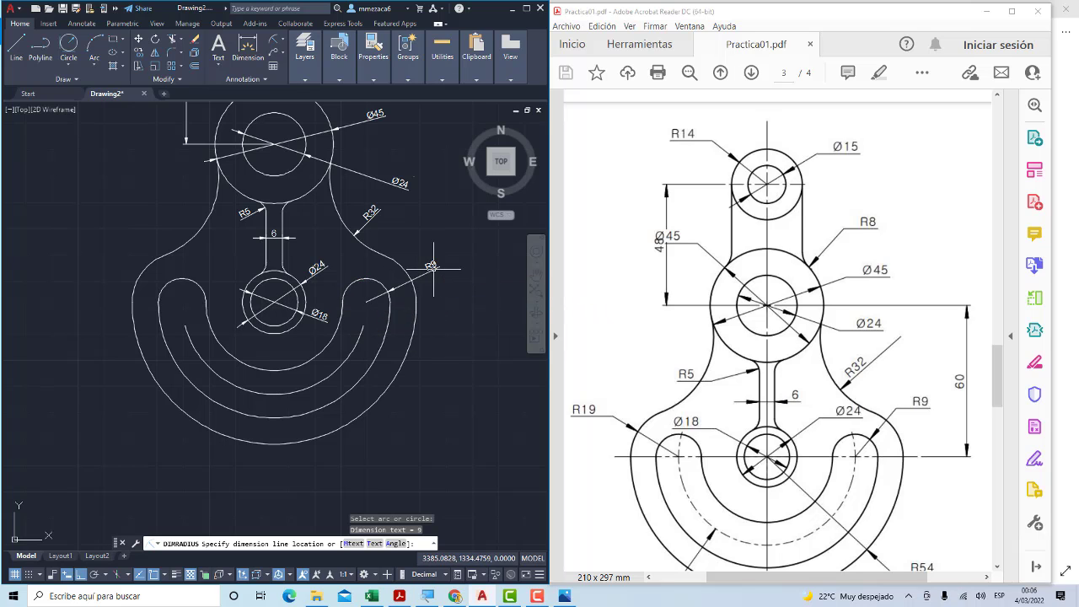
Add a vertical 60 linear dimension between the Ø45 and lower circle centres
middle_click_drag(444, 291, 404, 266)
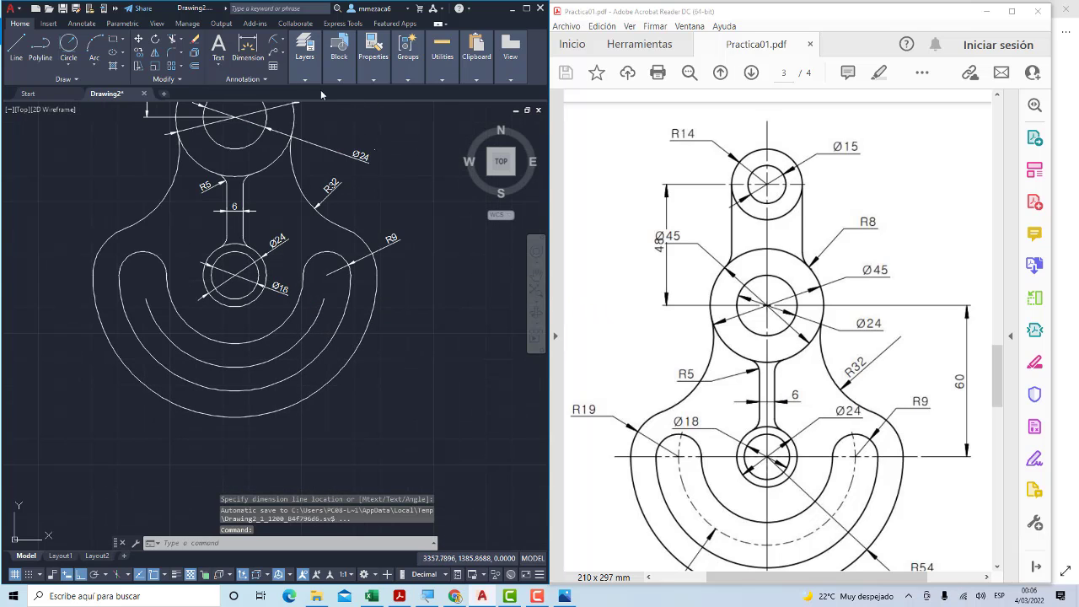
left_click(304, 48)
left_click(283, 40)
left_click(253, 57)
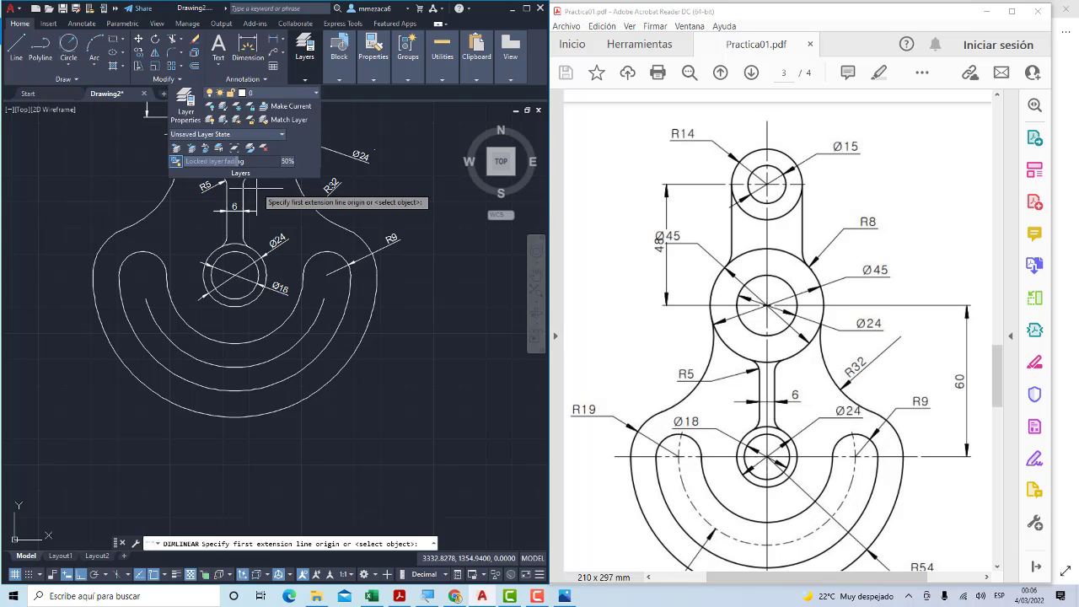
scroll(270, 278, "down", 1)
scroll(263, 246, "down", 1)
middle_click_drag(263, 245, 257, 245)
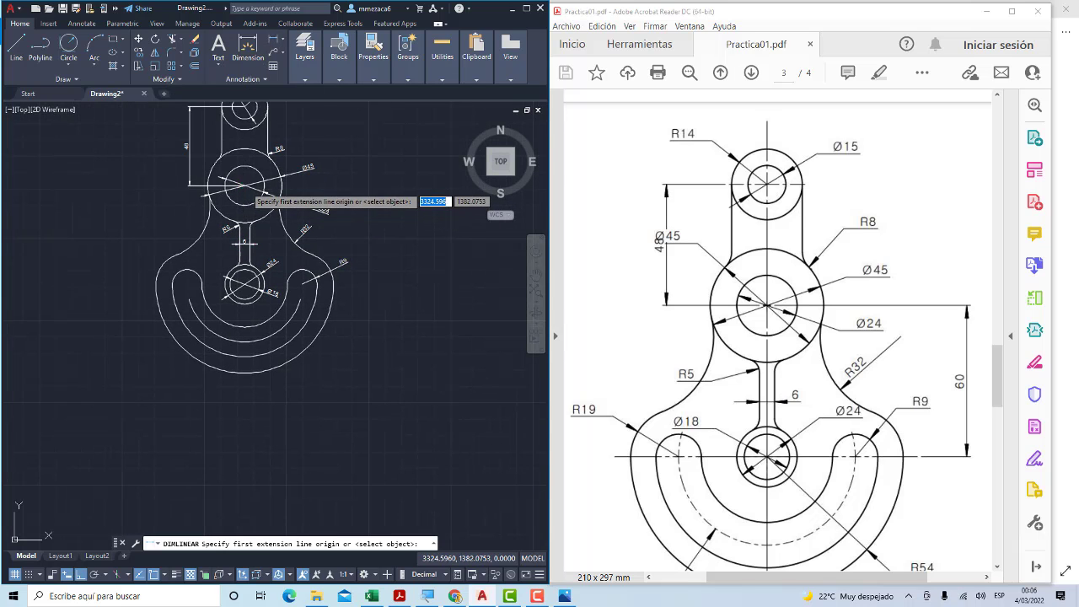
left_click(245, 185)
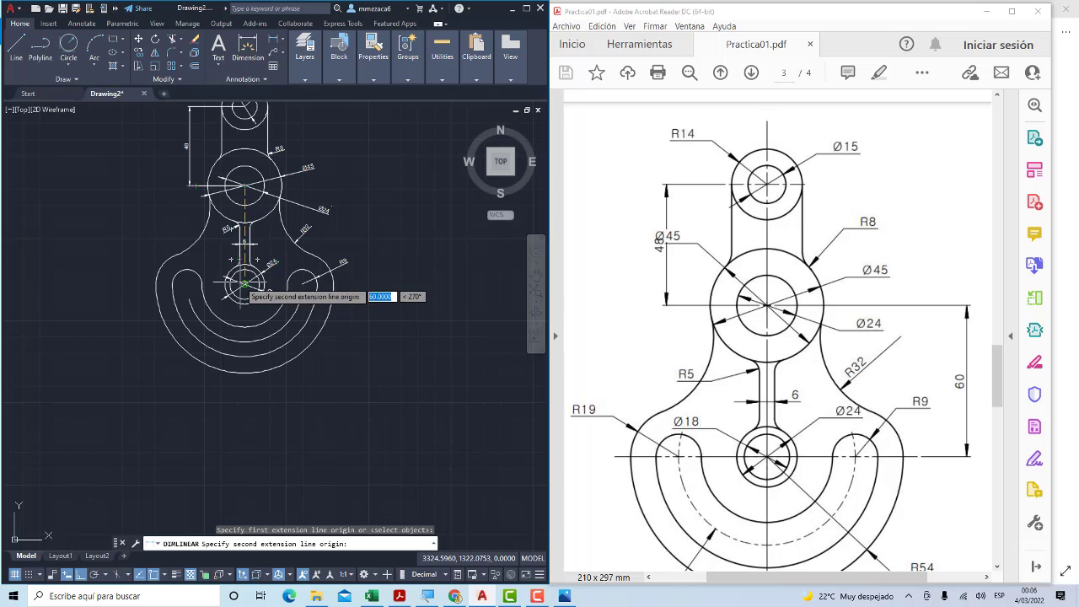
left_click(244, 279)
left_click(367, 278)
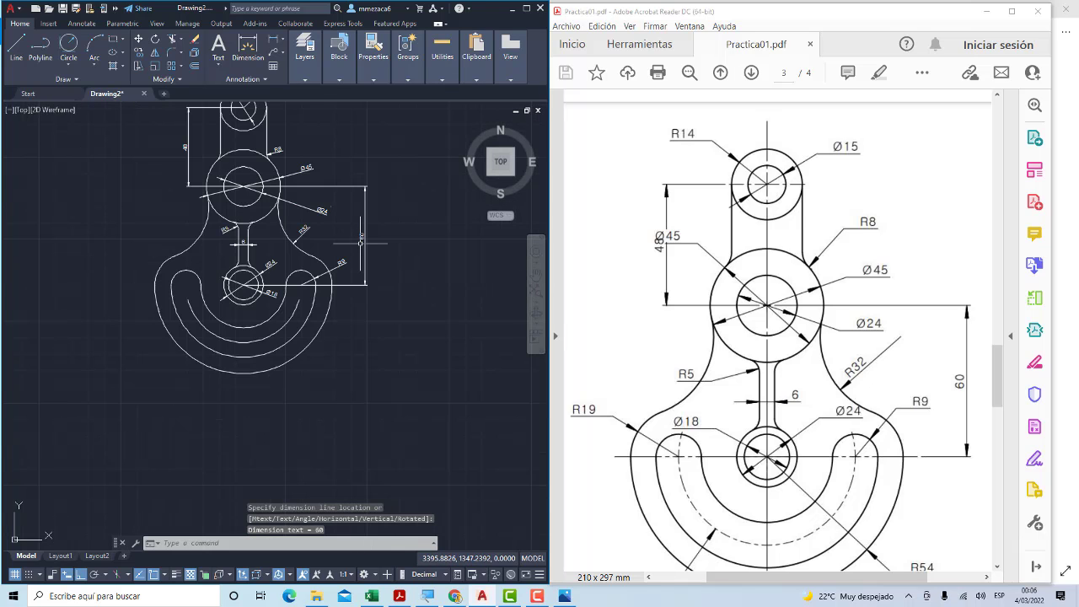
scroll(616, 363, "down", 1)
scroll(616, 364, "down", 3)
scroll(616, 364, "up", 1)
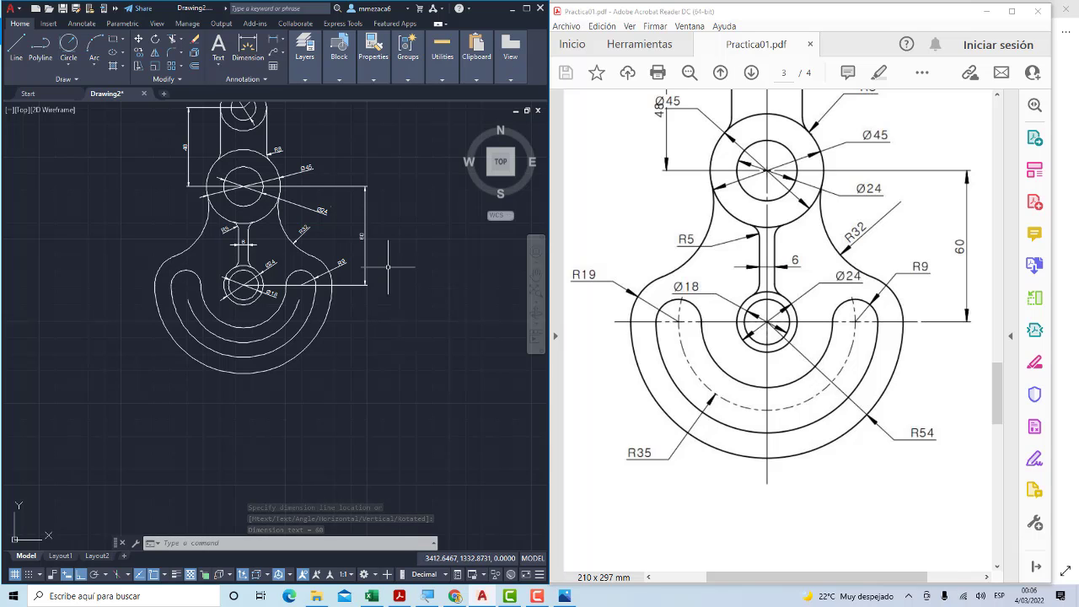
Add radius dimensions R19 on the left lobe, R35 on the slot band, R54 on the outer arc
left_click(280, 39)
left_click(252, 148)
scroll(164, 253, "up", 2)
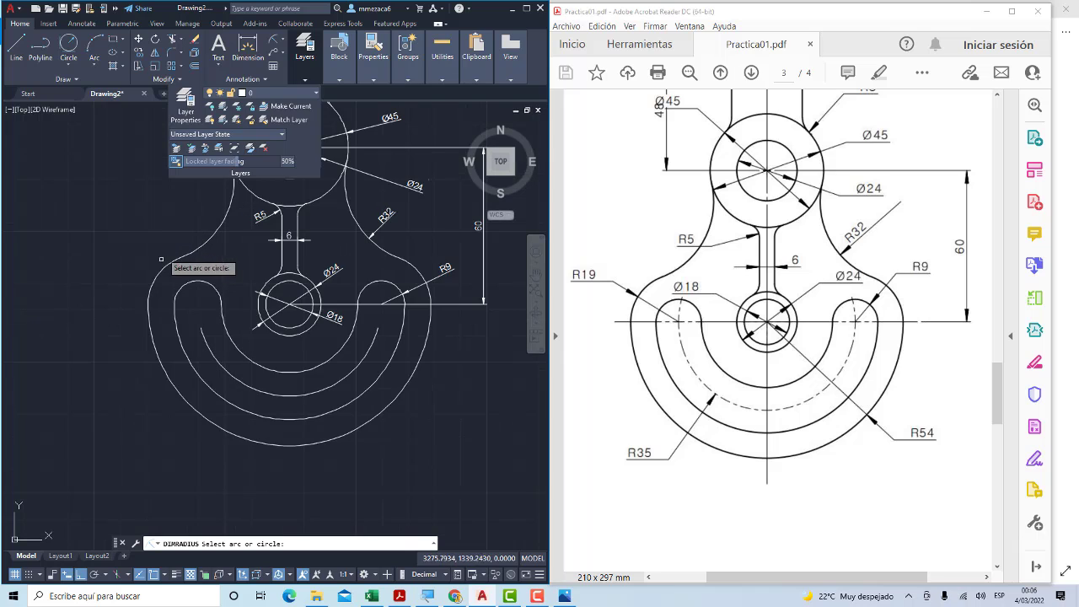
left_click(159, 268)
left_click(145, 250)
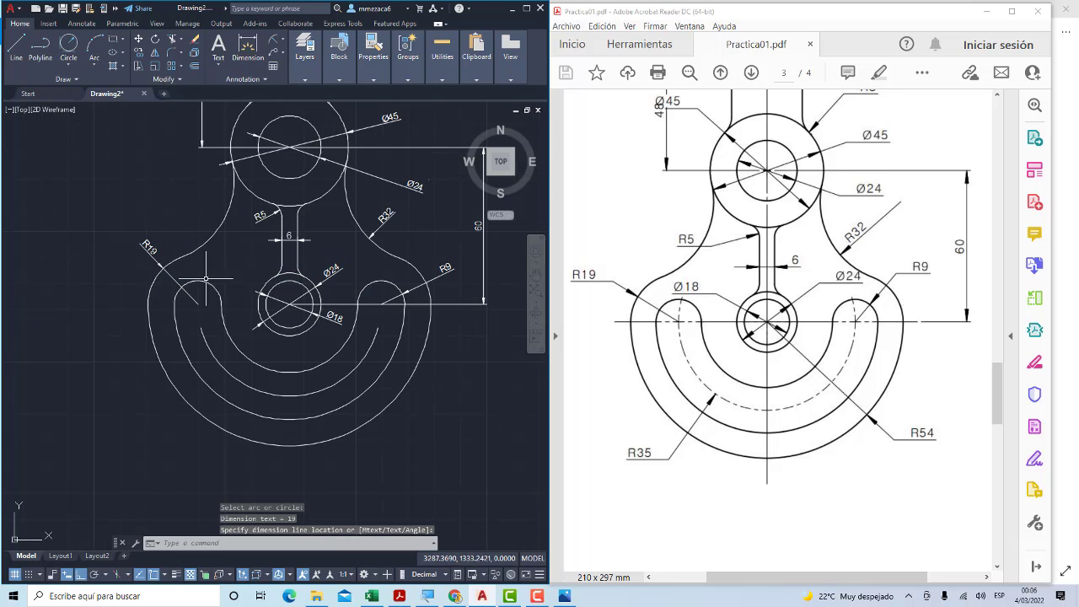
left_click(261, 292)
left_click(272, 42)
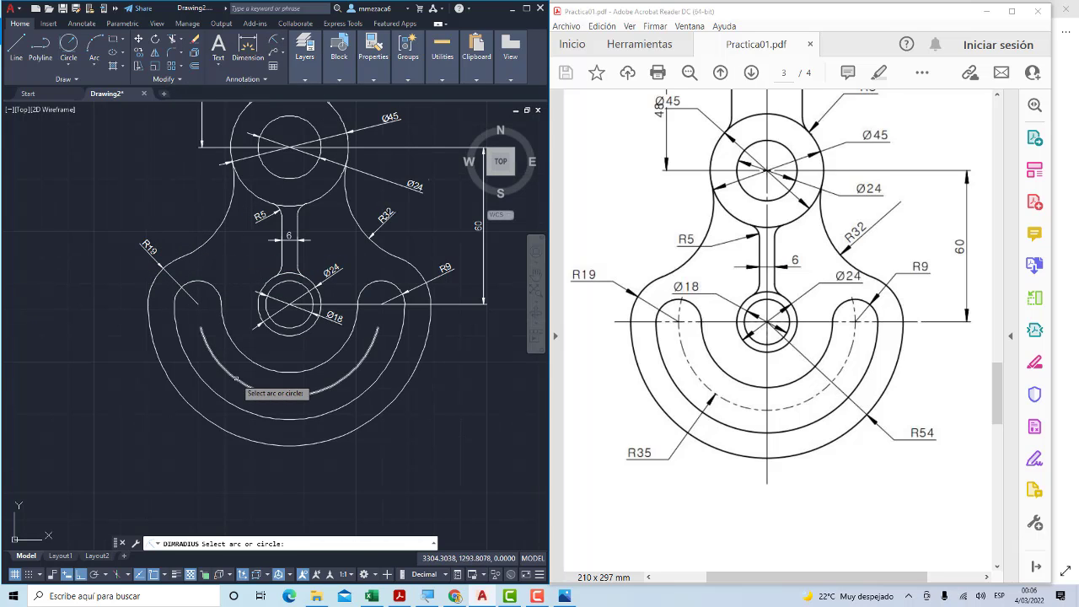
left_click(236, 386)
left_click(153, 409)
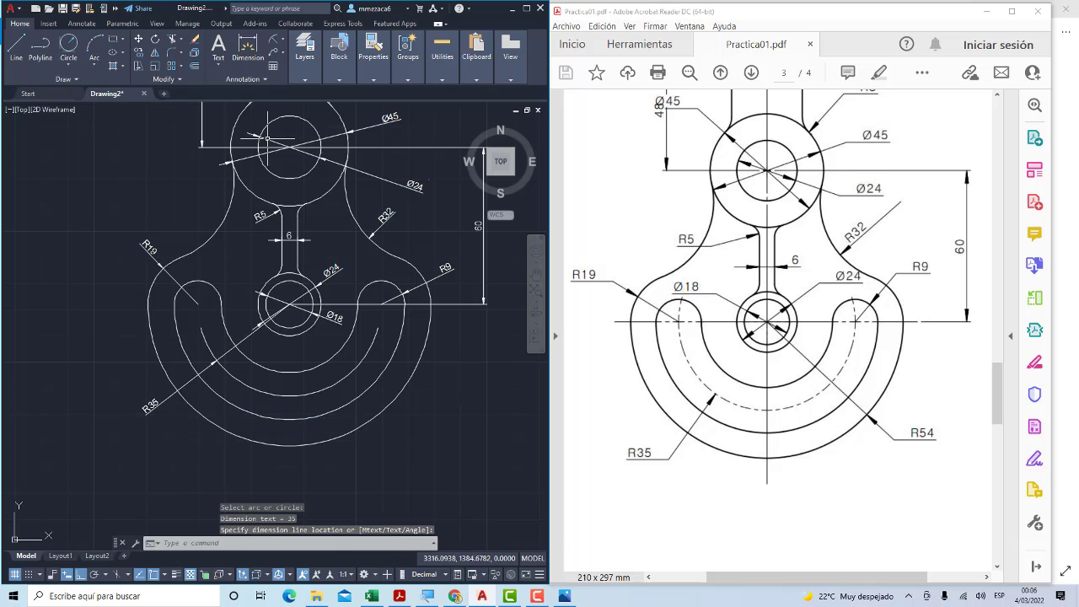
left_click(272, 38)
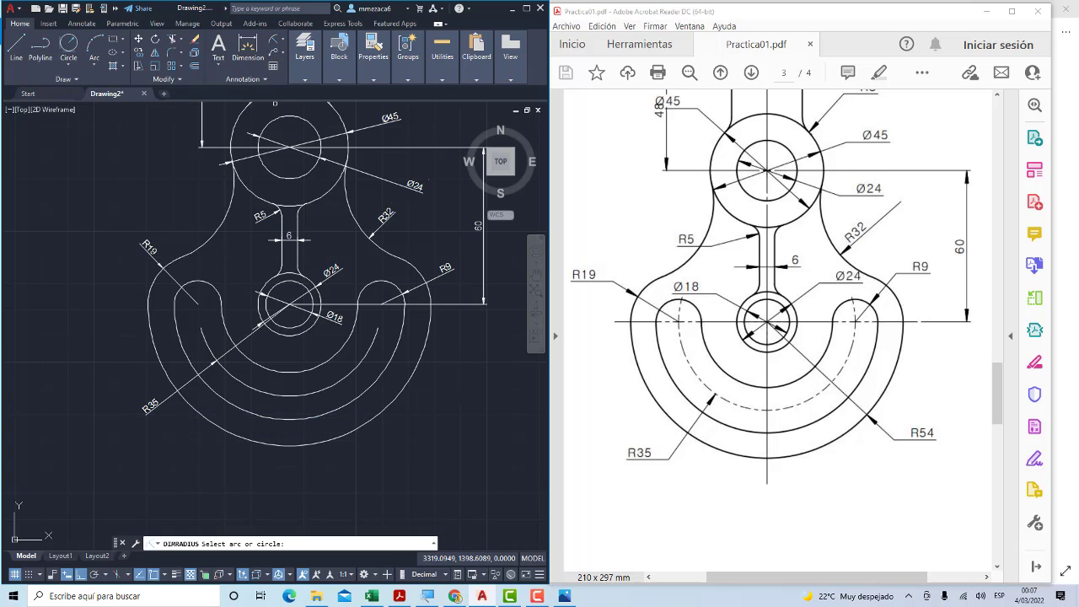
left_click(376, 419)
left_click(388, 438)
scroll(337, 380, "down", 1)
scroll(278, 346, "down", 2)
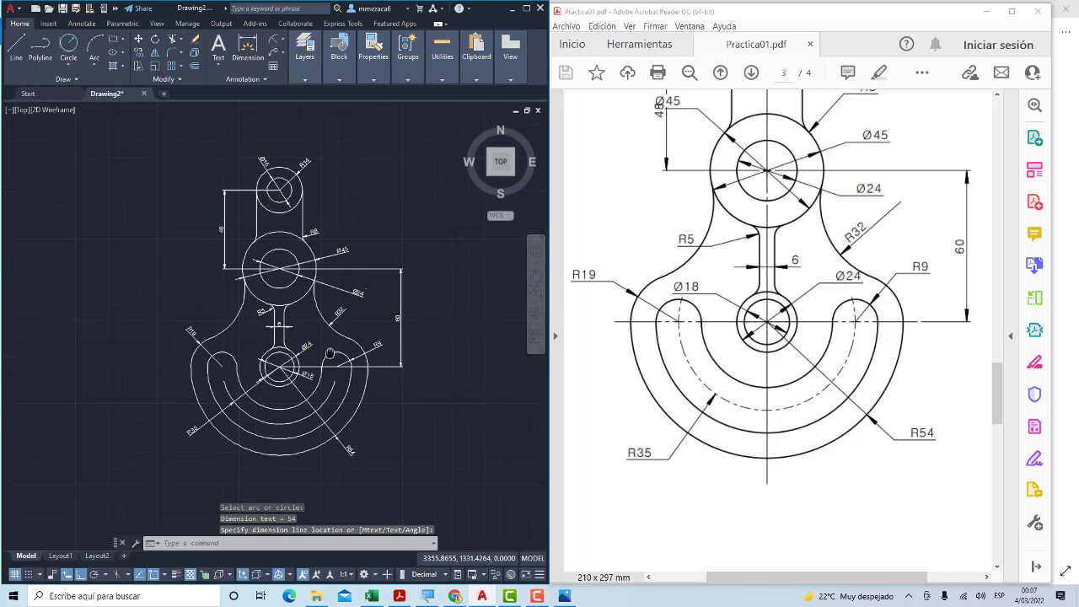
scroll(316, 301, "up", 2)
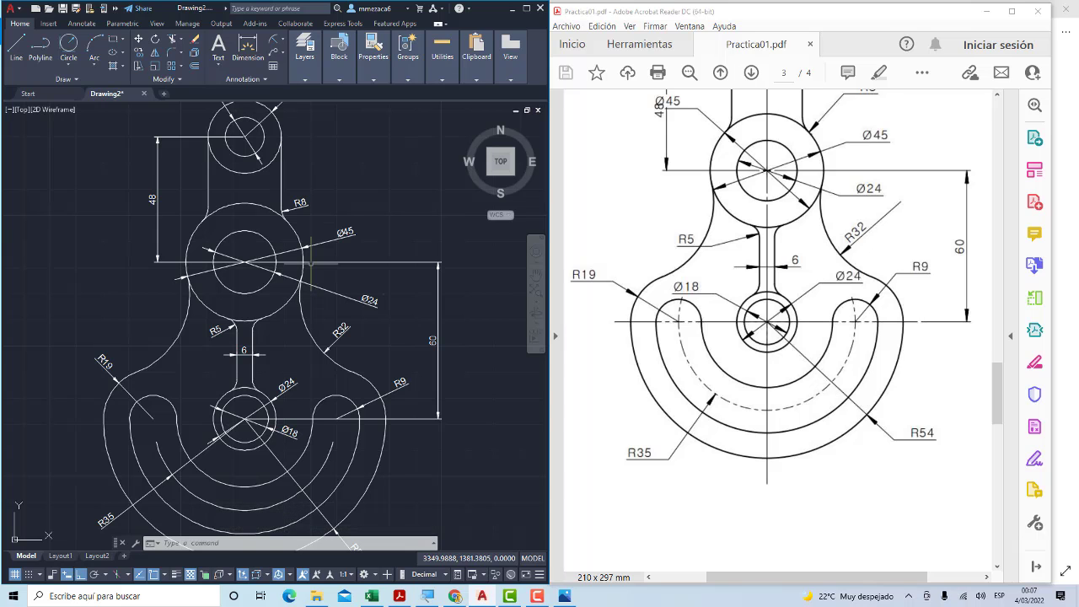
Move the whole dimensioned lever further left, using the lower circle centre as base point
scroll(310, 263, "down", 2)
scroll(303, 270, "down", 1)
left_click(409, 354)
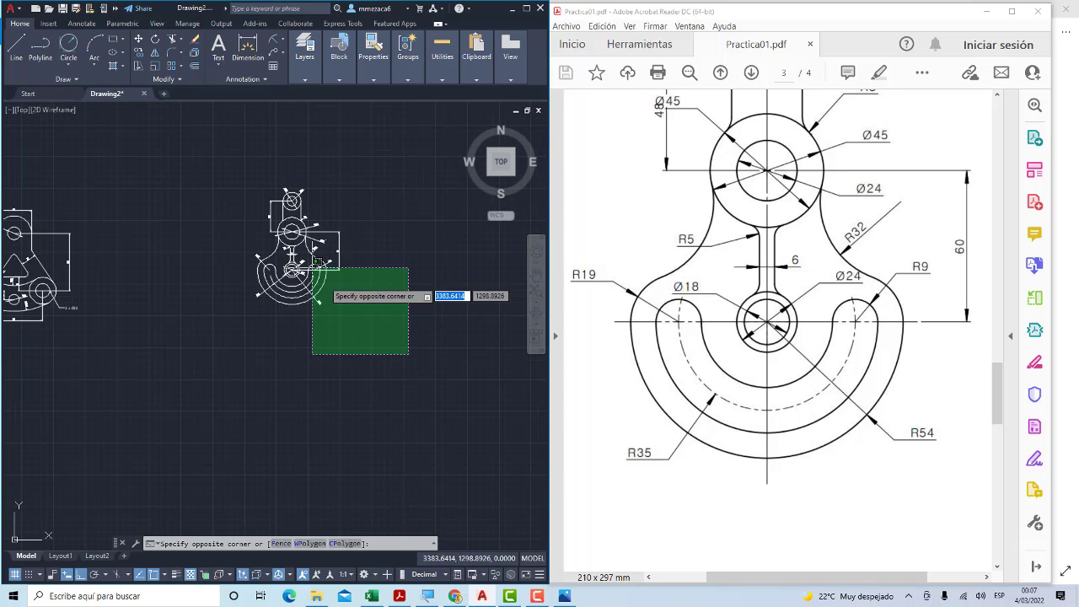
left_click(202, 148)
left_click(138, 39)
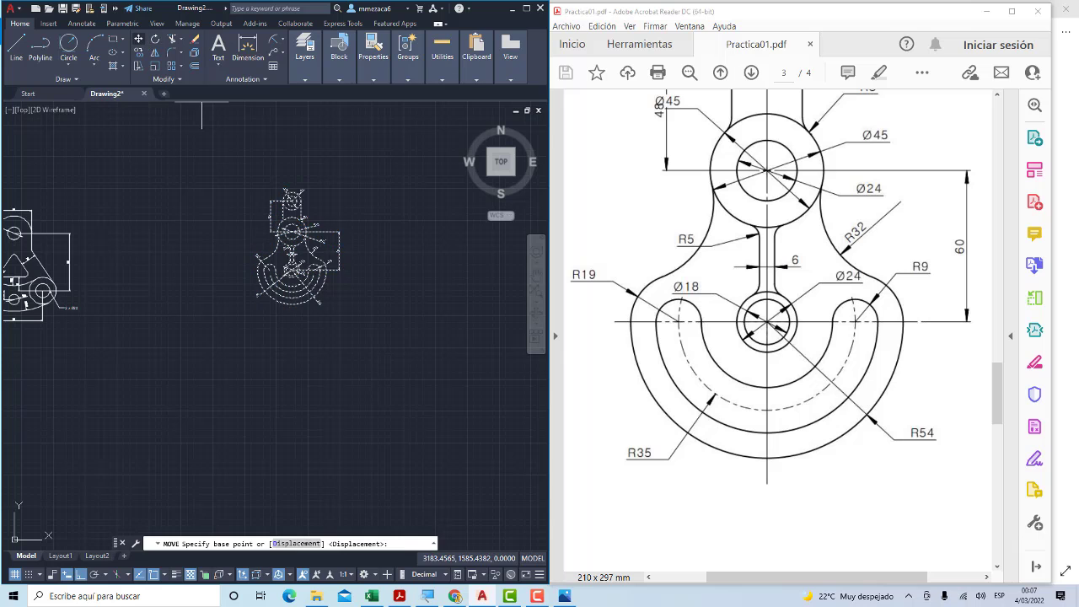
left_click(291, 264)
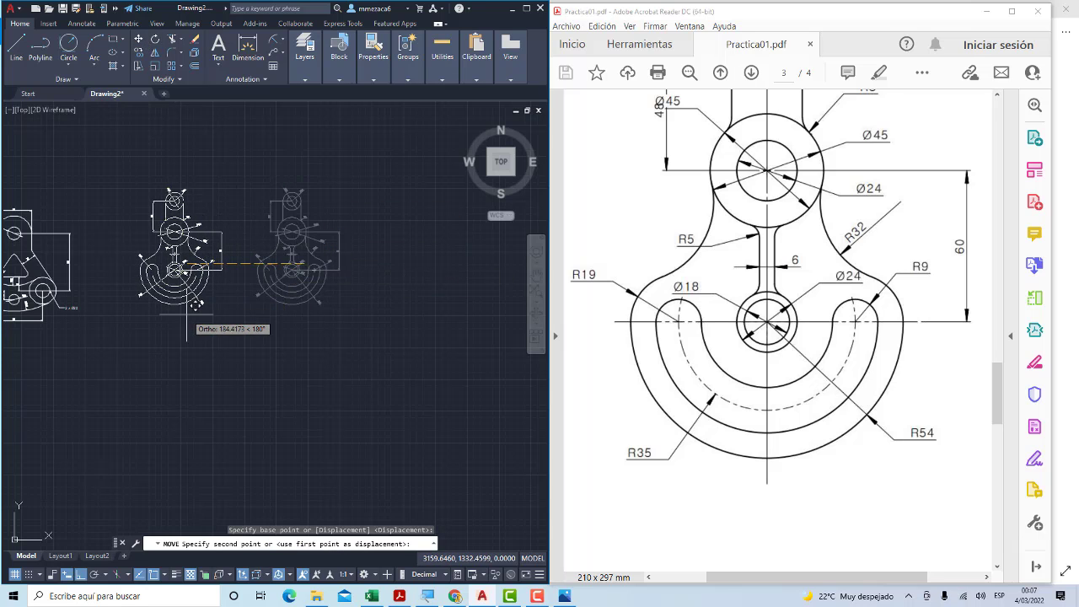
left_click(178, 345)
Scroll the PDF to page 4's exercise and frame both drawings in AutoCAD
scroll(813, 321, "down", 3)
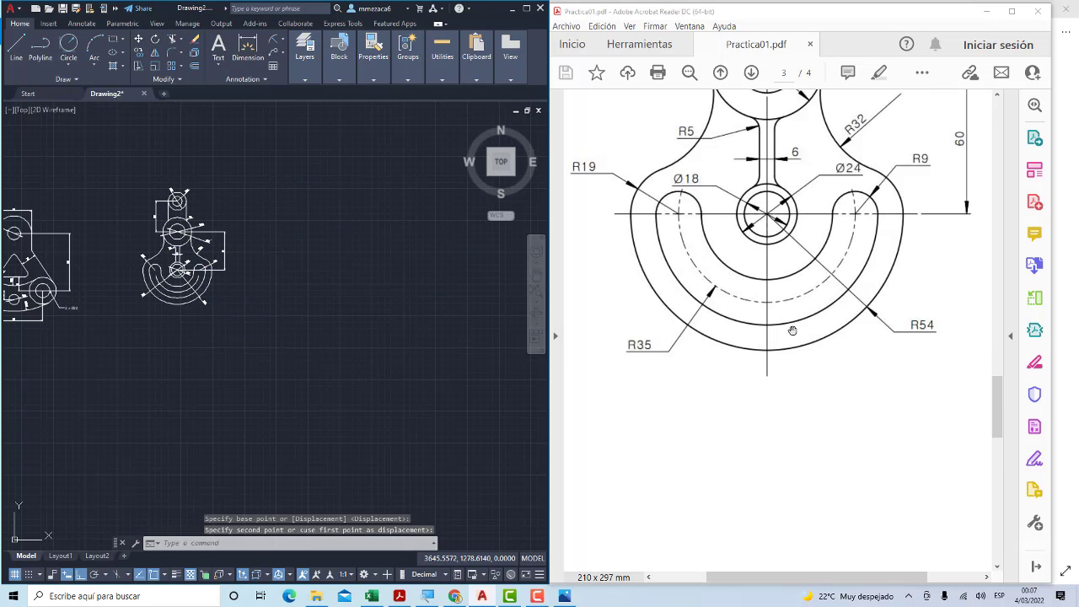
scroll(784, 319, "down", 5)
scroll(759, 315, "down", 5)
scroll(757, 317, "down", 5)
scroll(757, 317, "down", 1)
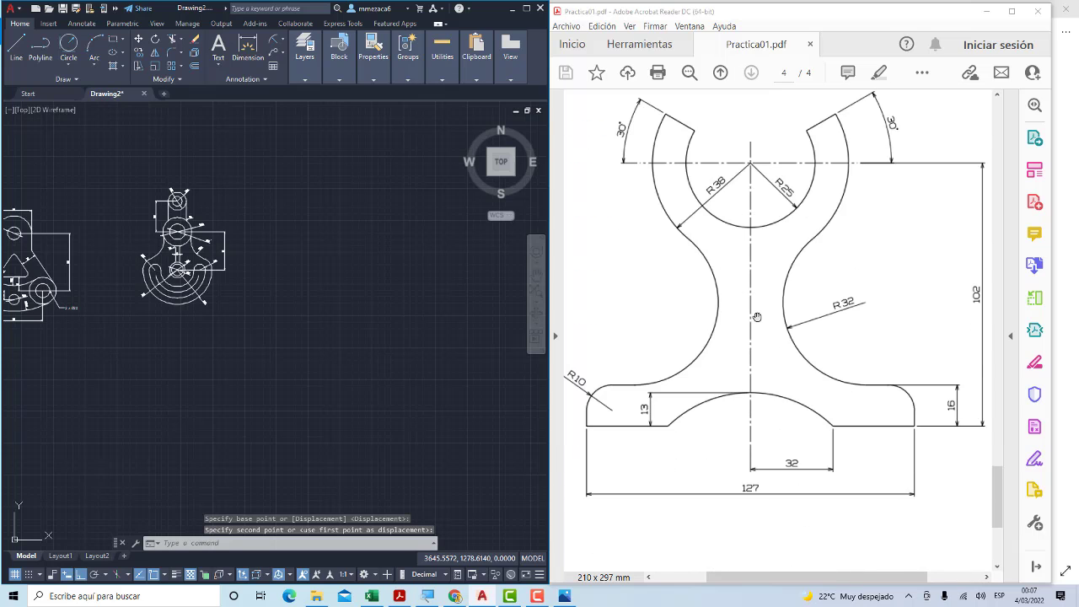
scroll(757, 299, "down", 1)
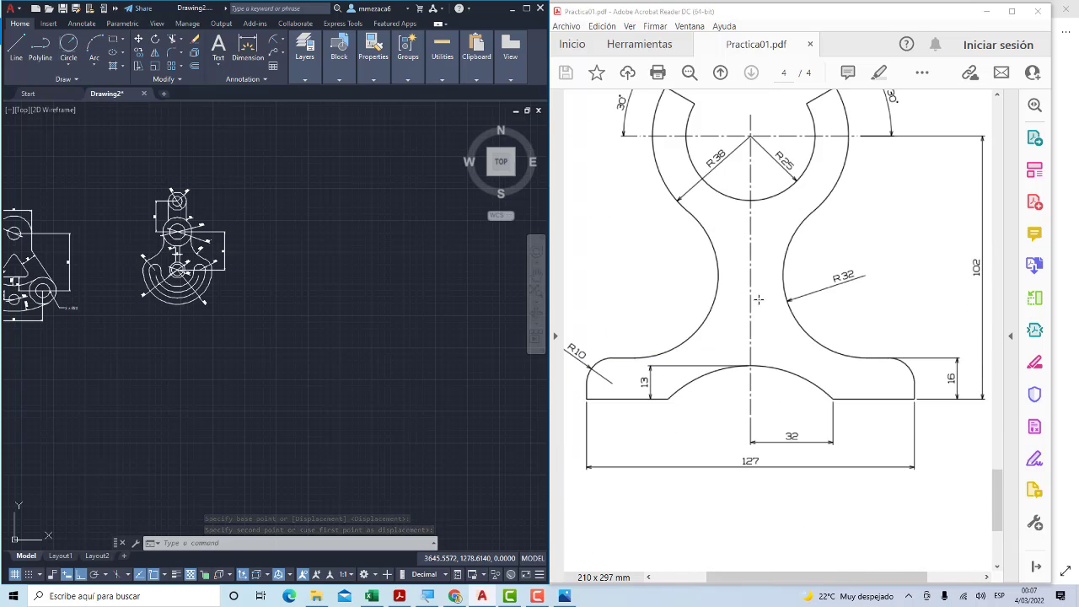
scroll(757, 300, "up", 1)
scroll(370, 274, "up", 3)
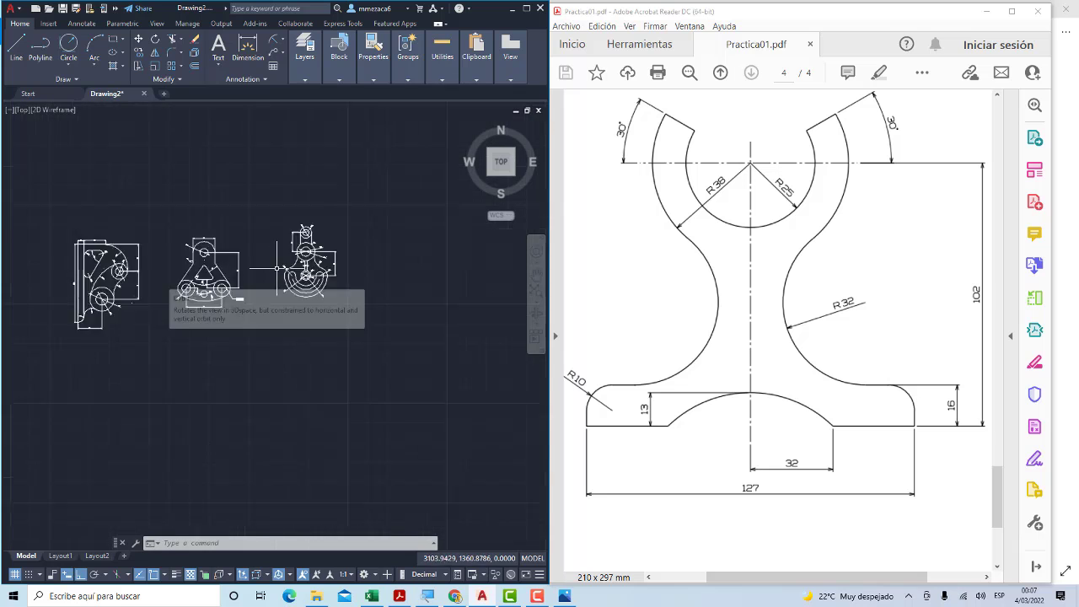
scroll(337, 278, "down", 2)
scroll(252, 289, "down", 1)
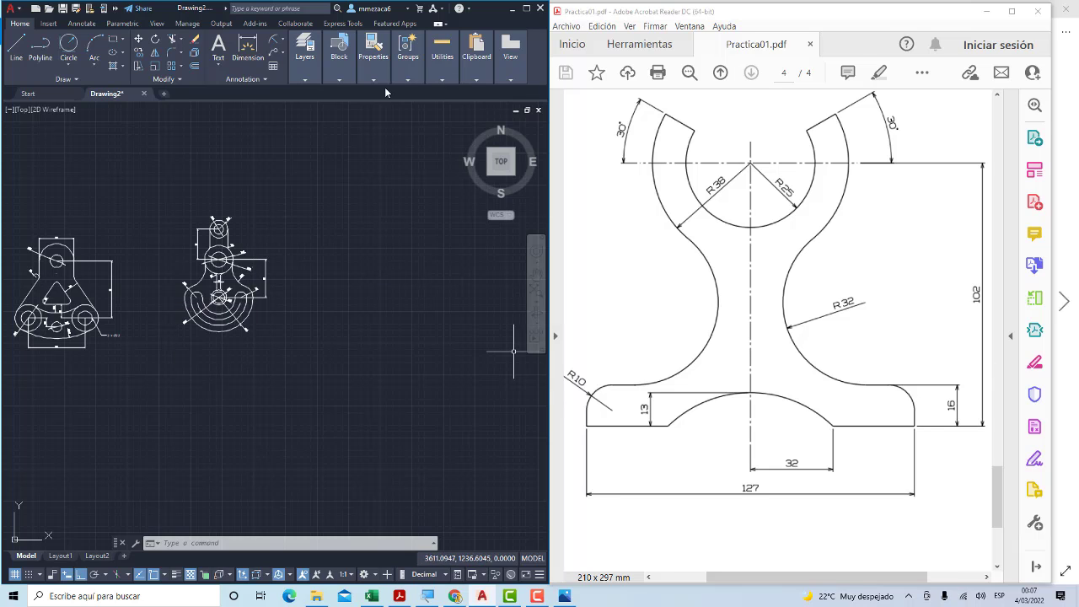
scroll(247, 311, "up", 1)
scroll(245, 303, "down", 1)
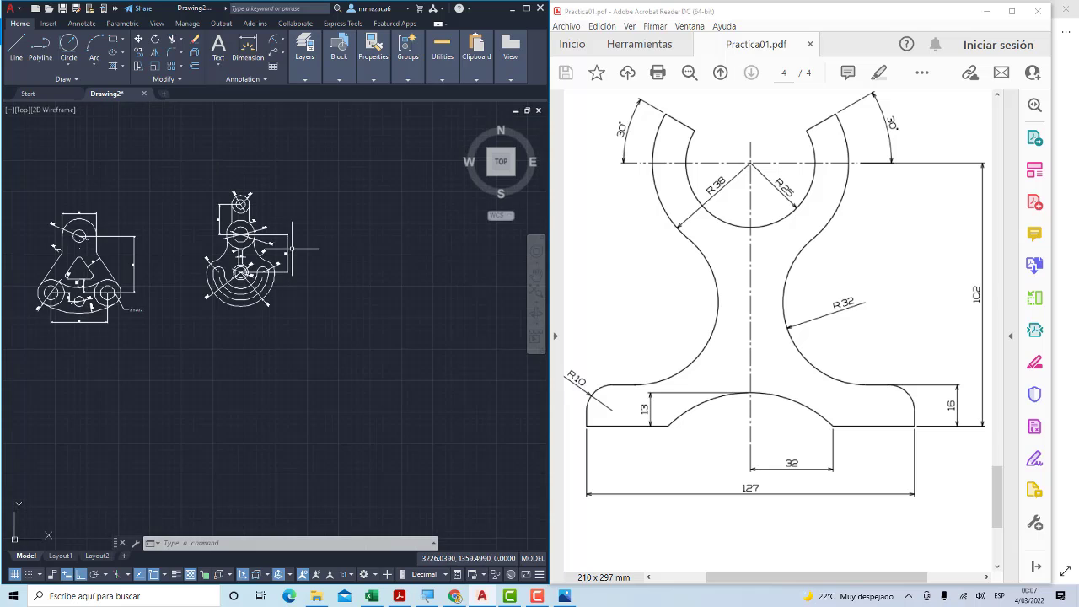
middle_click_drag(267, 279, 190, 315)
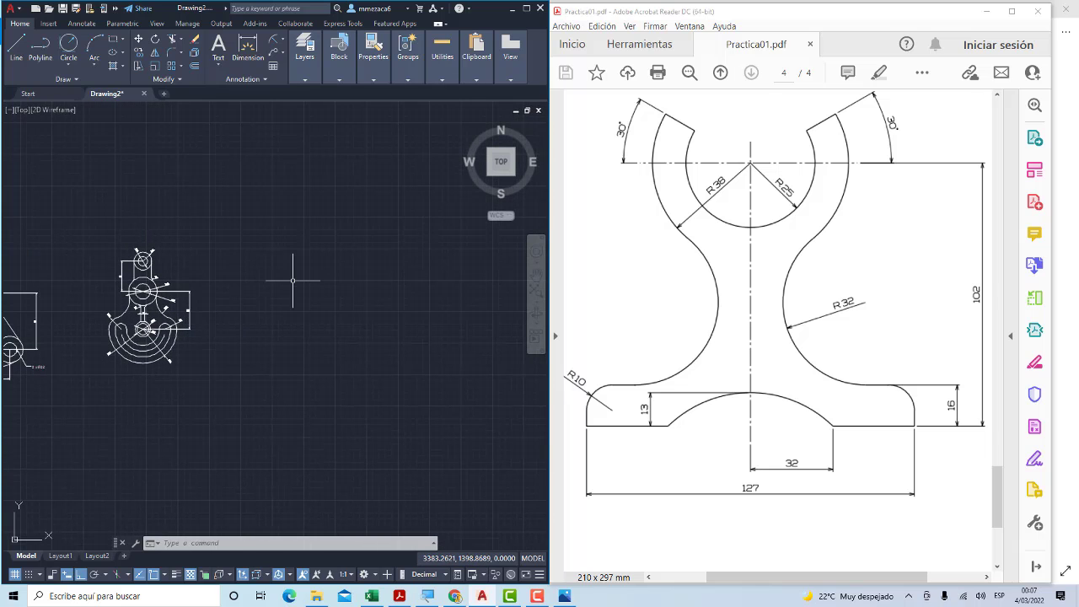
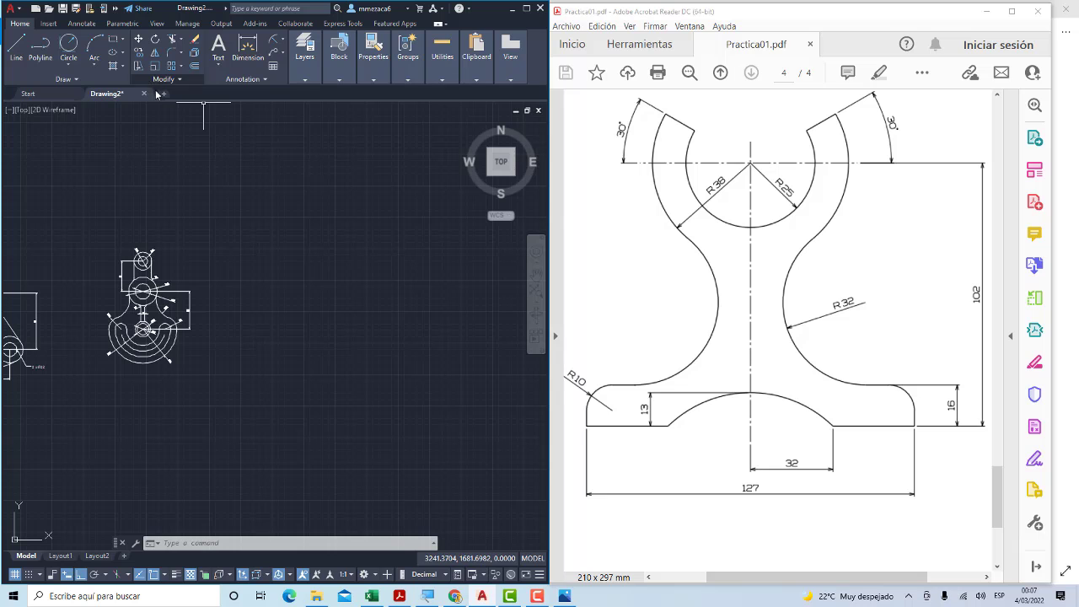
Draw a circle of radius 25 at a chosen centre point
left_click(66, 65)
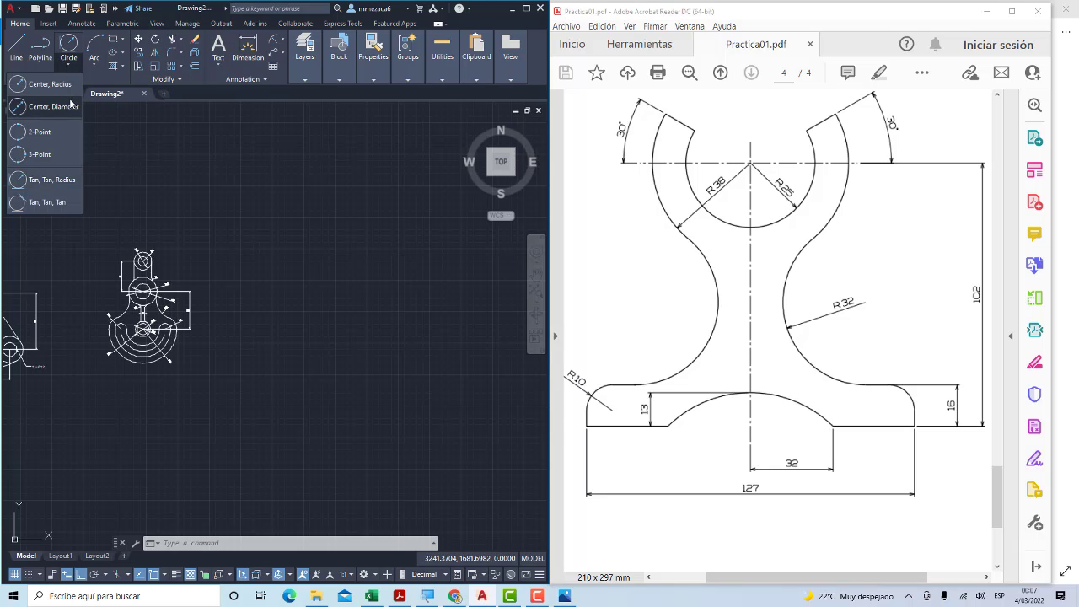
left_click(38, 84)
scroll(253, 342, "up", 2)
mouse_move(253, 337)
middle_mouse_down()
mouse_move(245, 317)
mouse_move(155, 337)
middle_mouse_up()
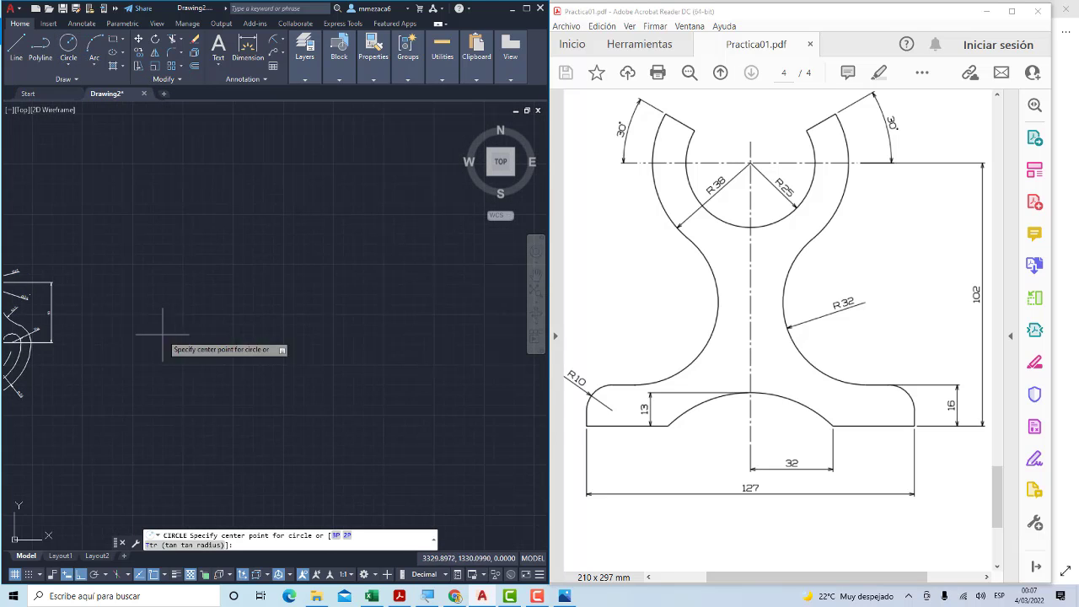
left_click(284, 287)
type("25")
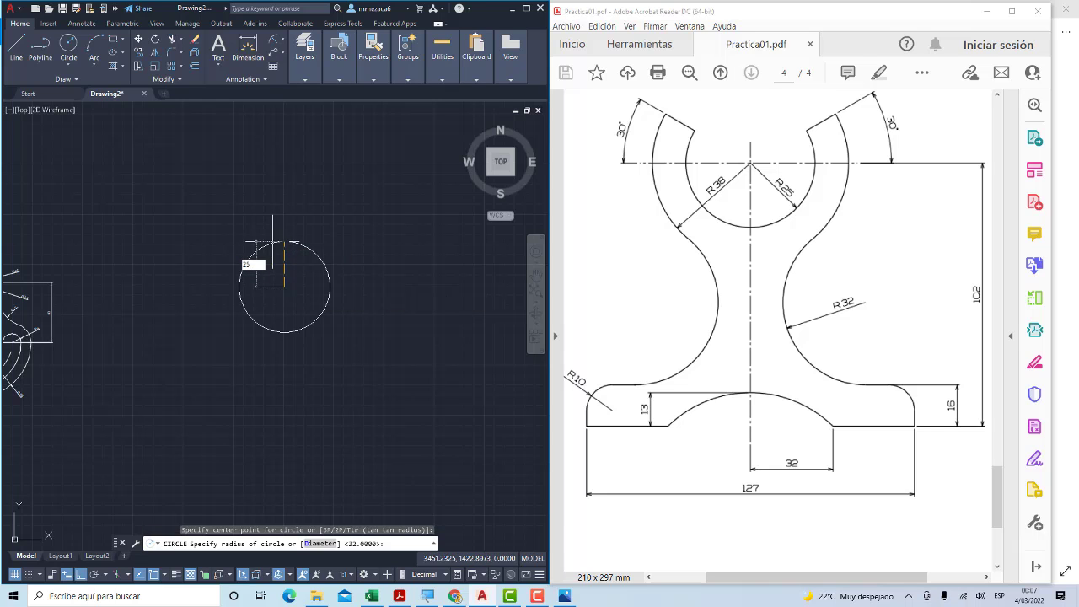
key("Return")
Draw a concentric circle of radius 38 on the same centre
left_click(69, 46)
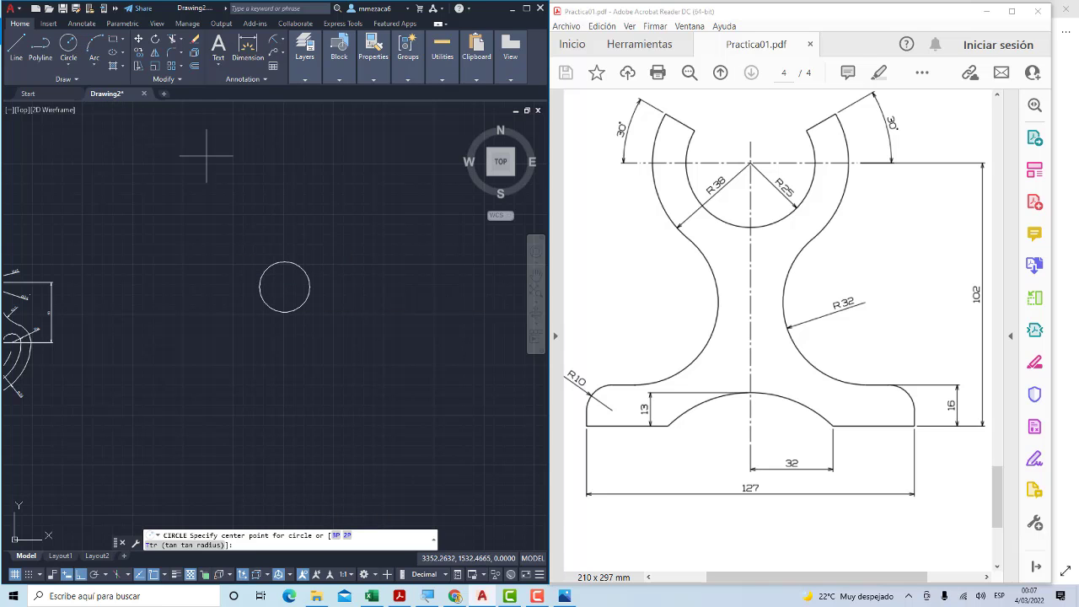
scroll(286, 285, "up", 4)
left_click(284, 300)
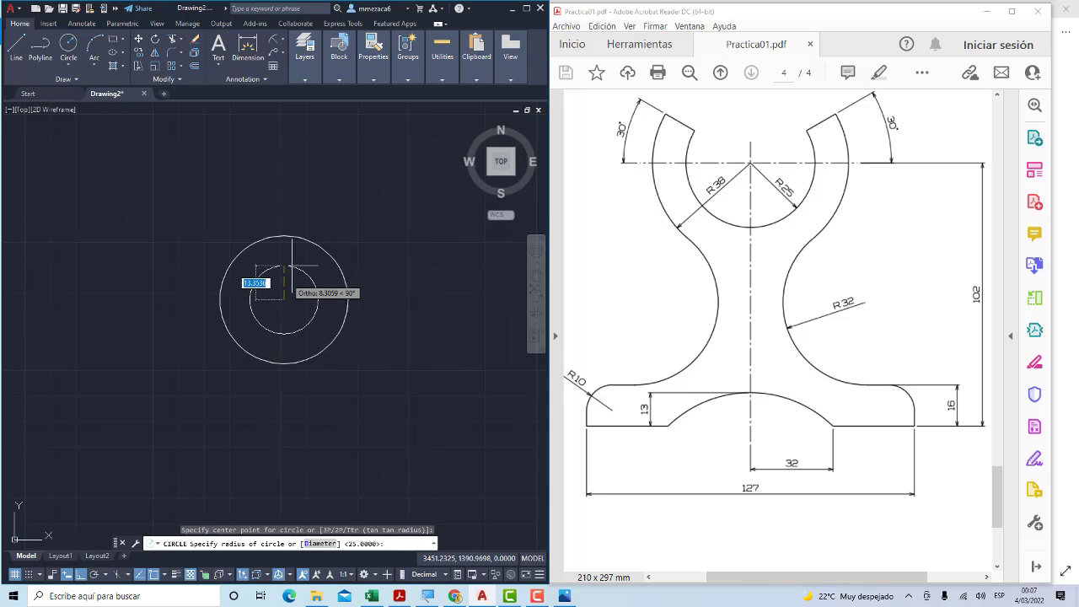
type("38")
key("Return")
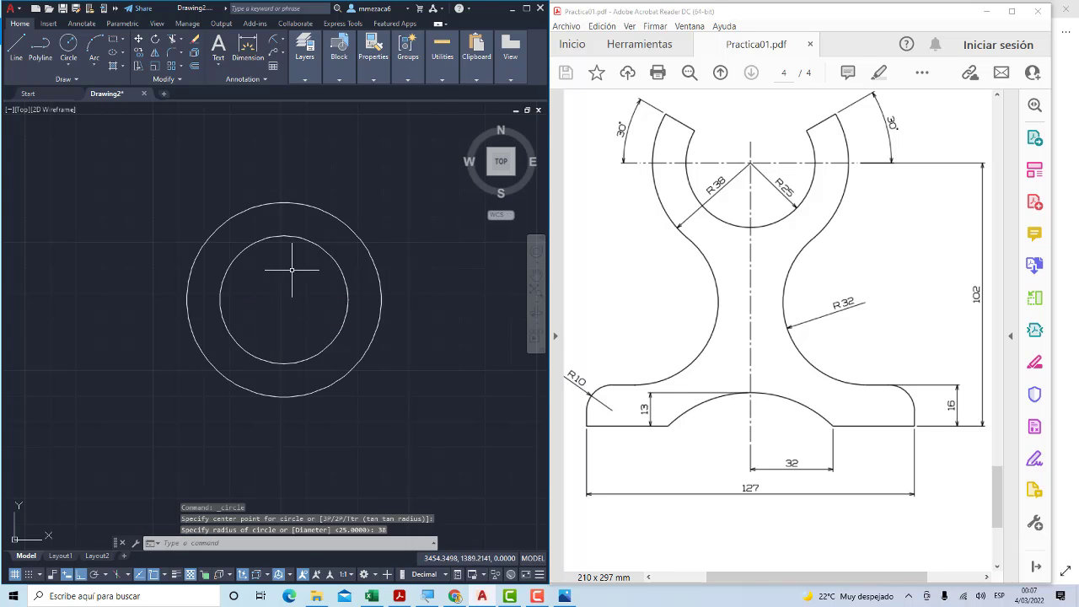
scroll(289, 262, "down", 2)
scroll(298, 255, "up", 2)
scroll(297, 255, "down", 2)
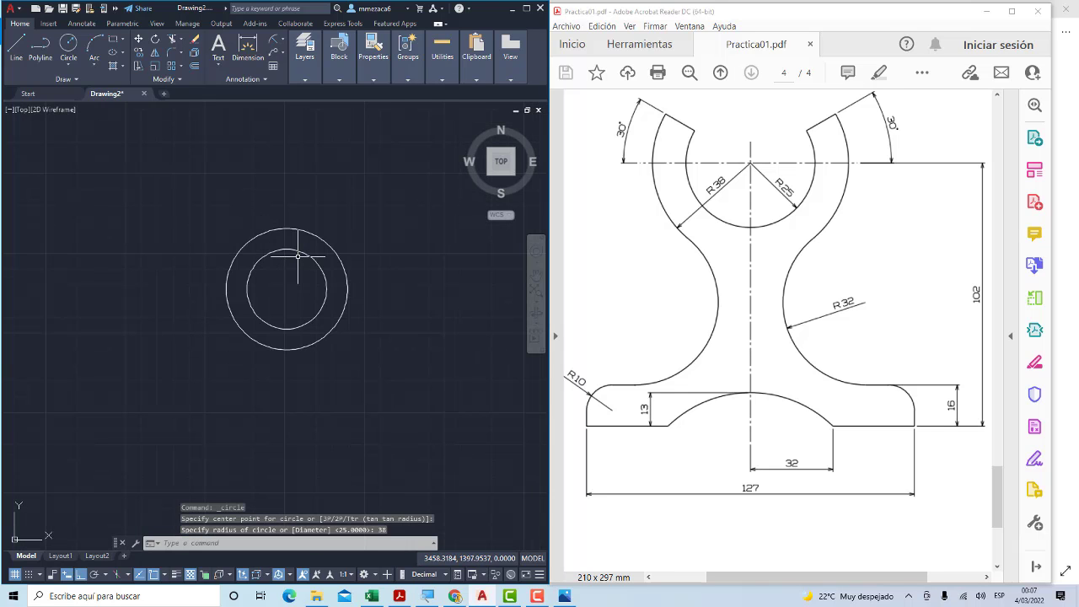
Draw a 102-unit vertical line down from the circles' centre
left_click(16, 52)
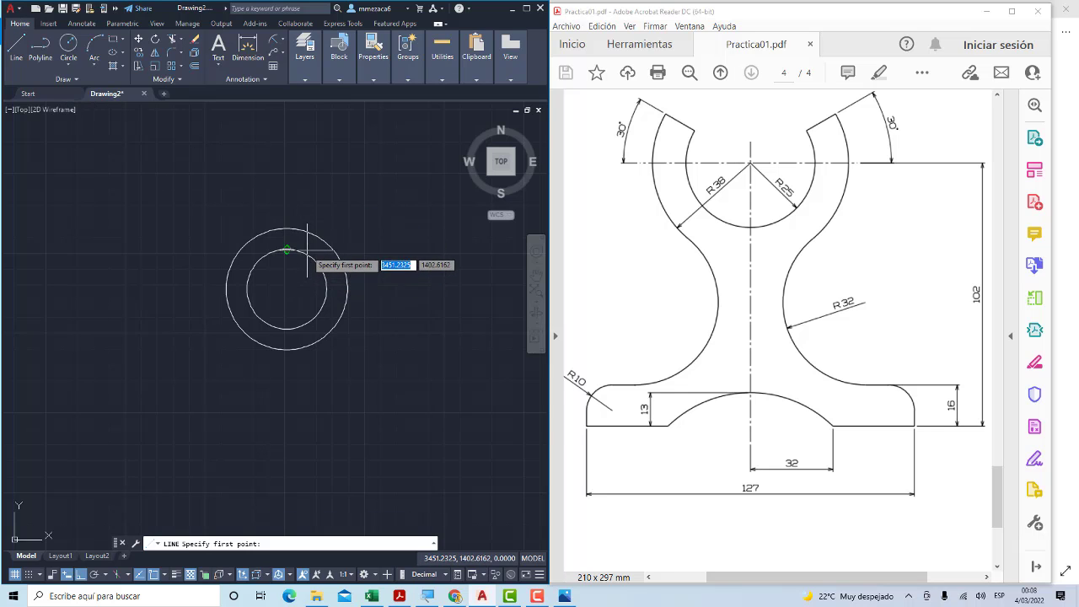
left_click(287, 289)
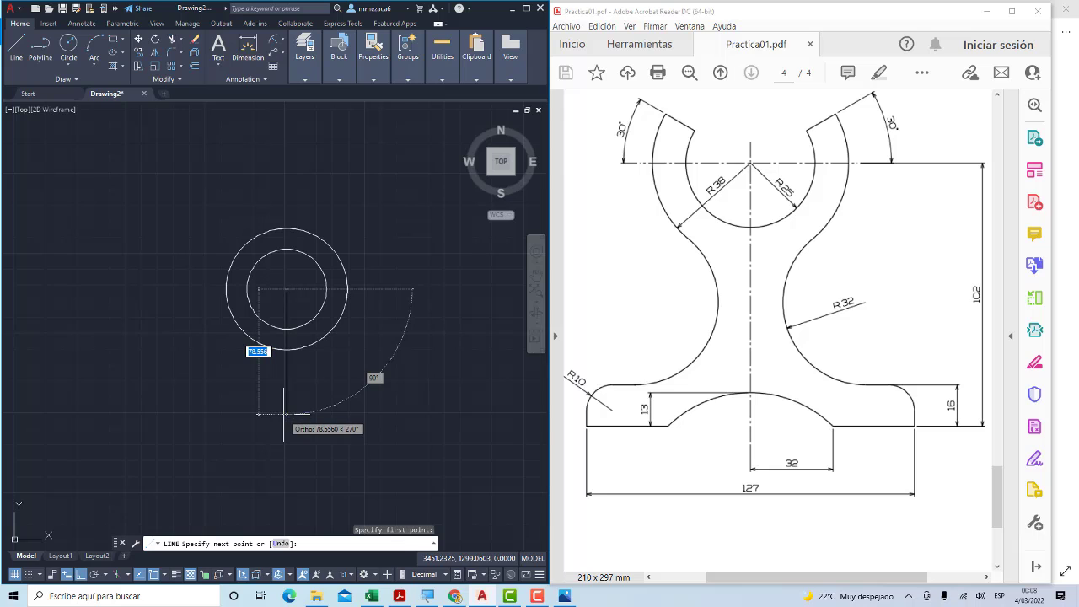
type("102")
key("Return")
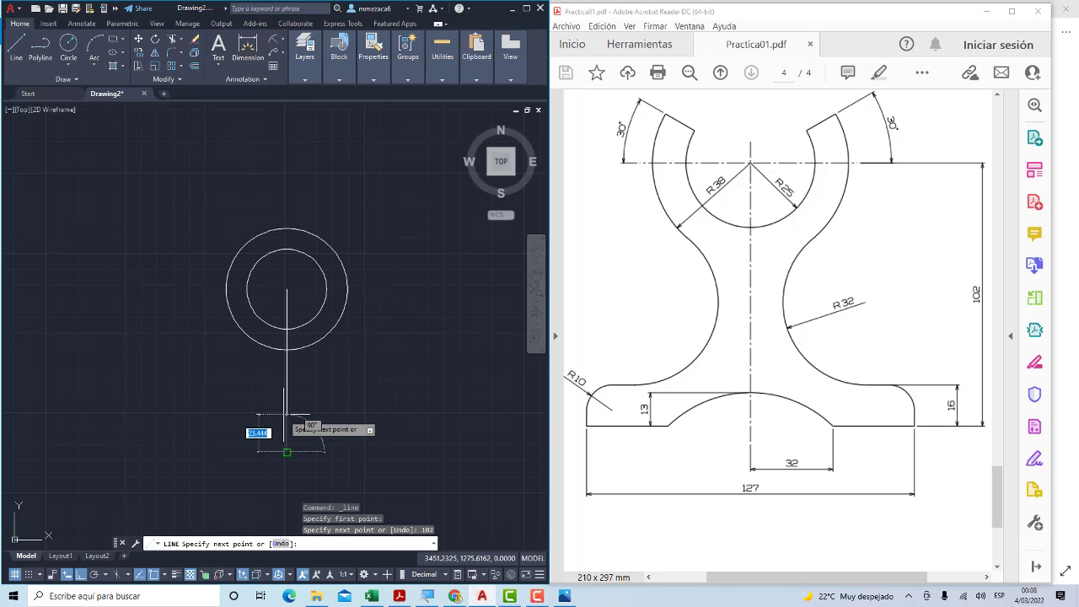
key("Escape")
middle_click_drag(304, 402, 300, 356)
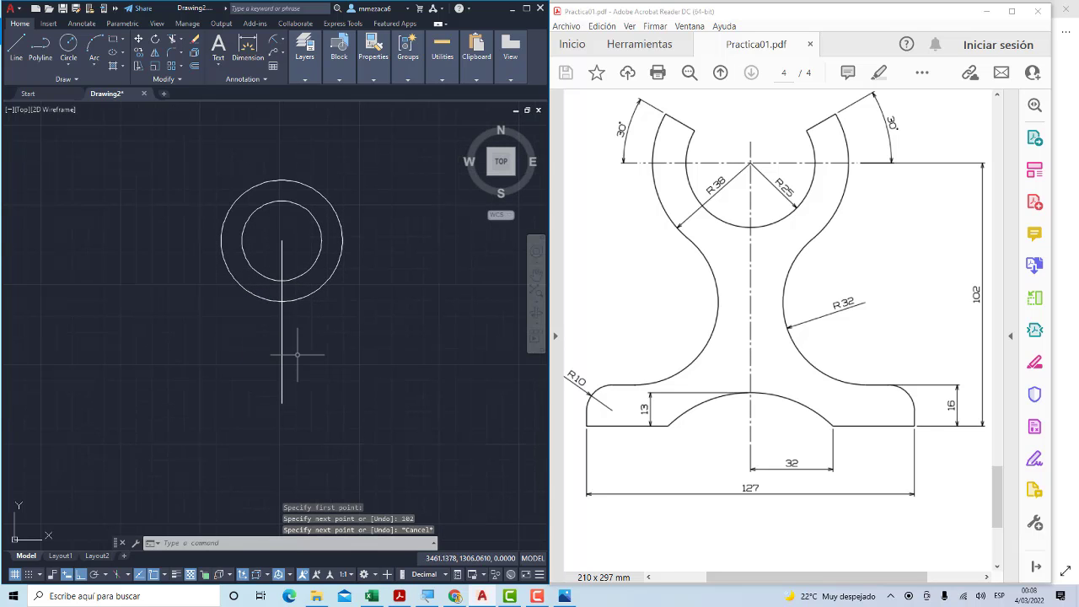
scroll(289, 393, "up", 2)
middle_click_drag(289, 393, 291, 379)
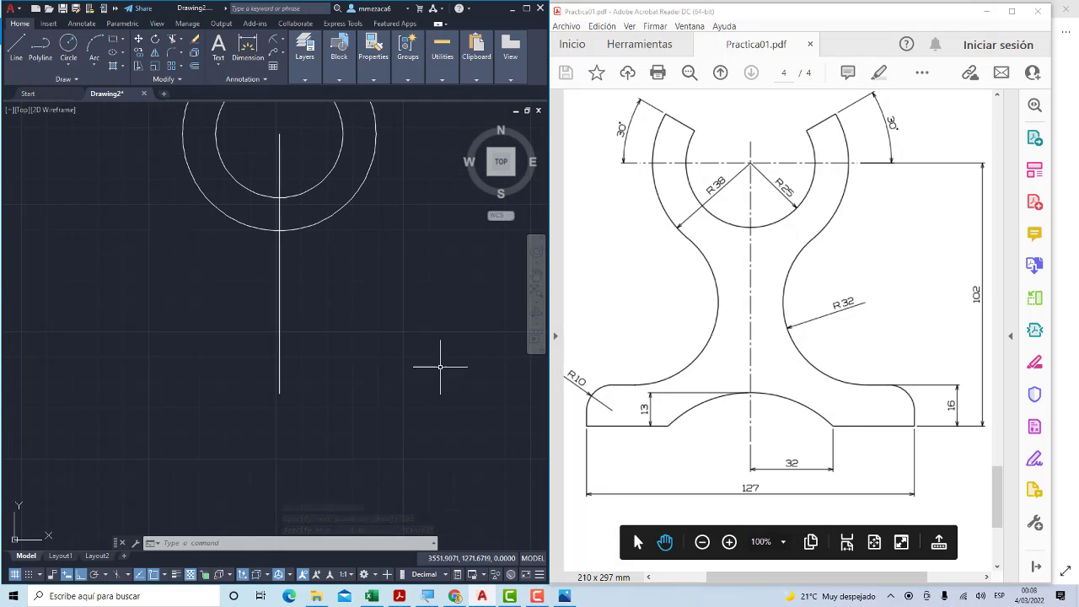
Draw a 65-unit horizontal base line below the vertical line
left_click(16, 46)
middle_click_drag(242, 291, 240, 269)
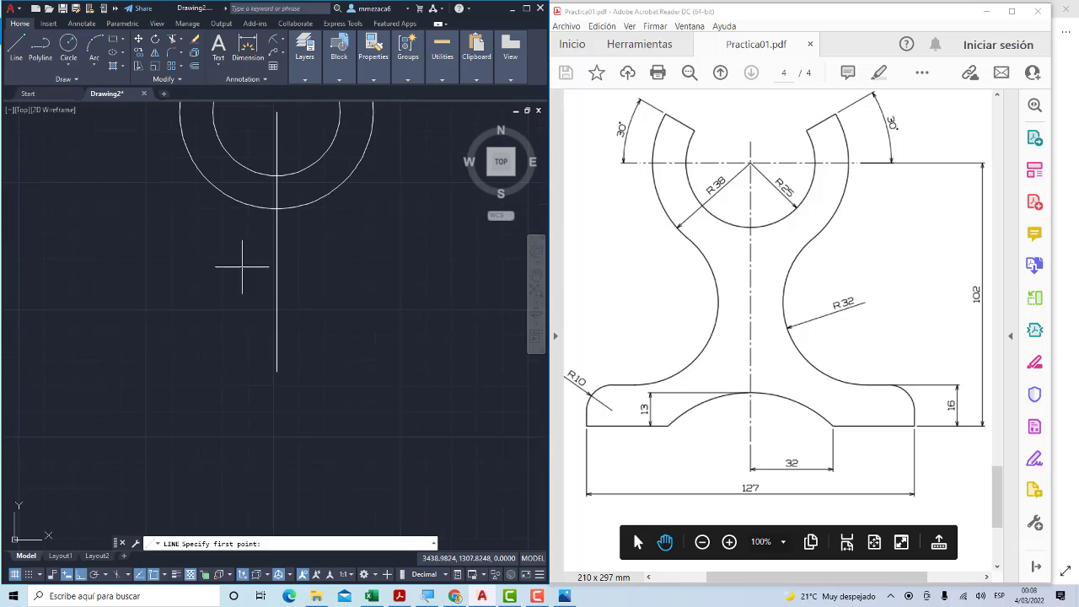
left_click(220, 438)
type("65")
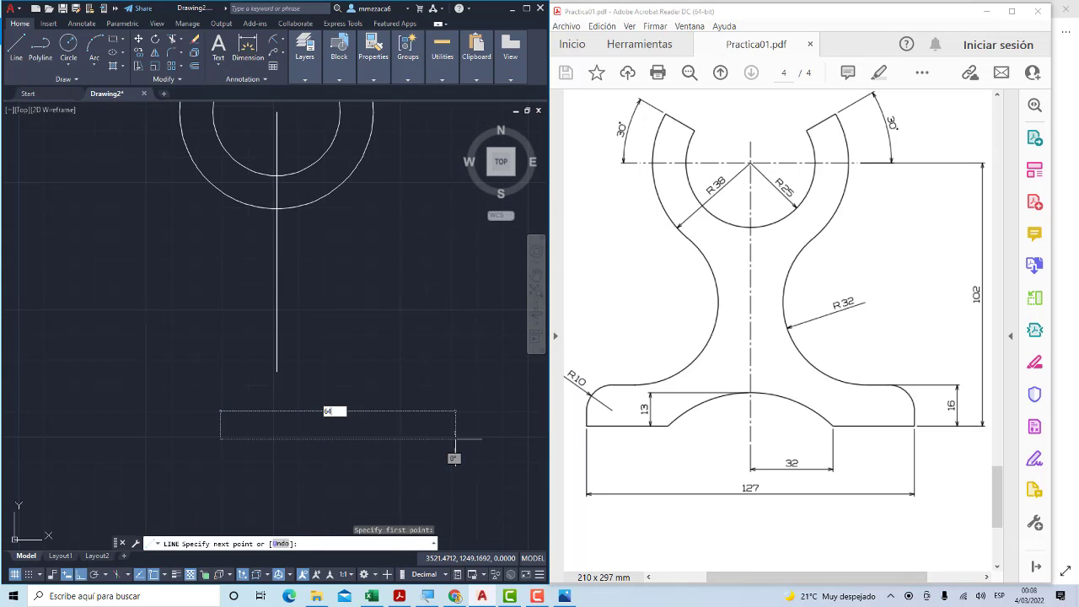
key("Return")
key("Escape")
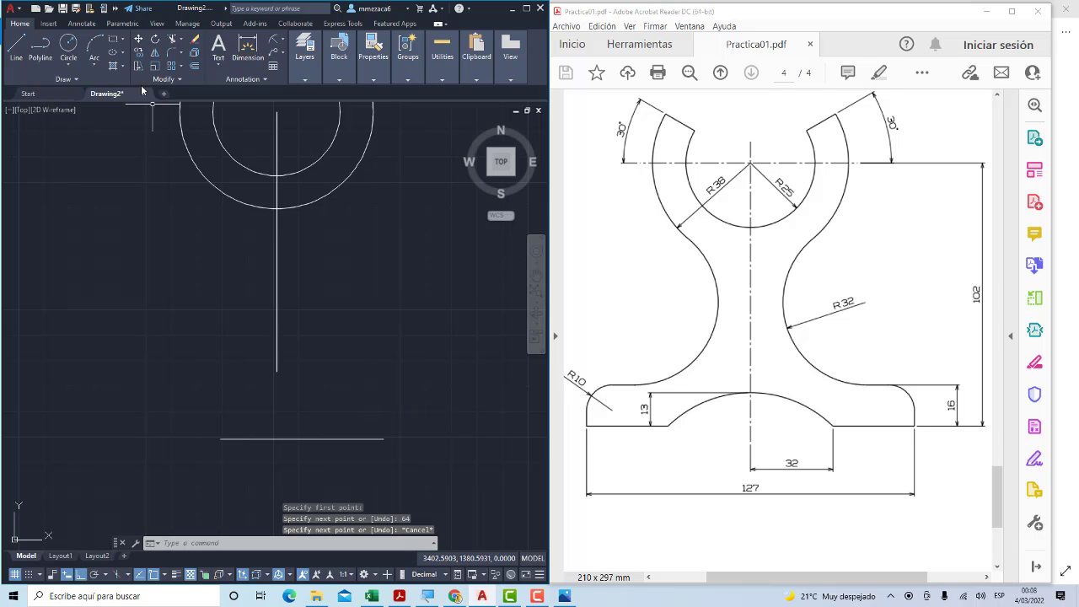
Move the base line by its midpoint onto the vertical line's bottom end
left_click(137, 40)
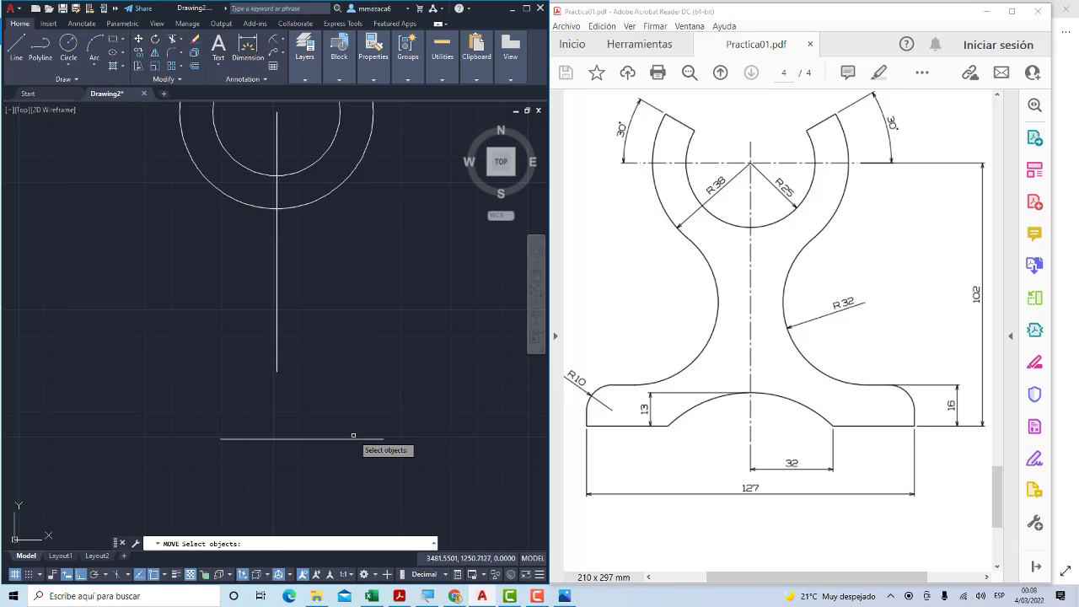
left_click(347, 438)
key("Return")
left_click(302, 438)
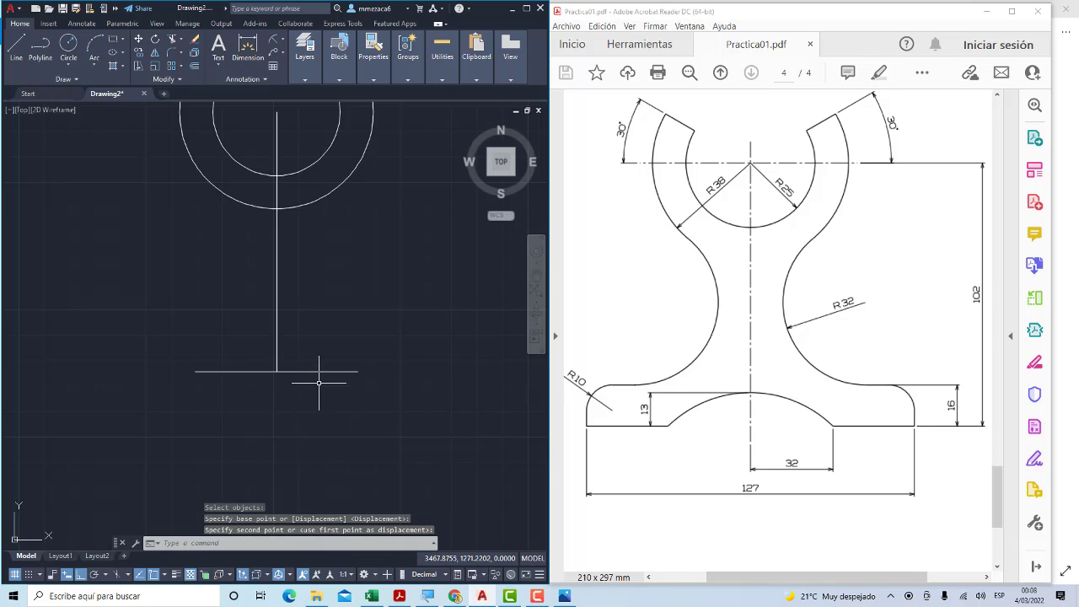
Draw a 13-unit rise from the intersection with a short horizontal line to the right
left_click(13, 59)
left_click(278, 371)
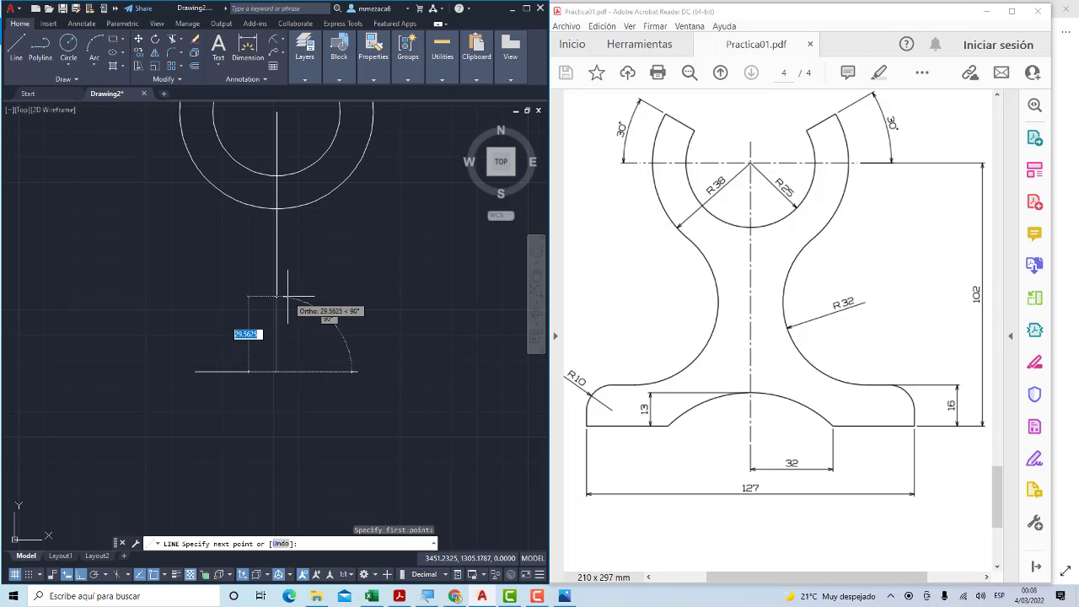
type("13")
key("Return")
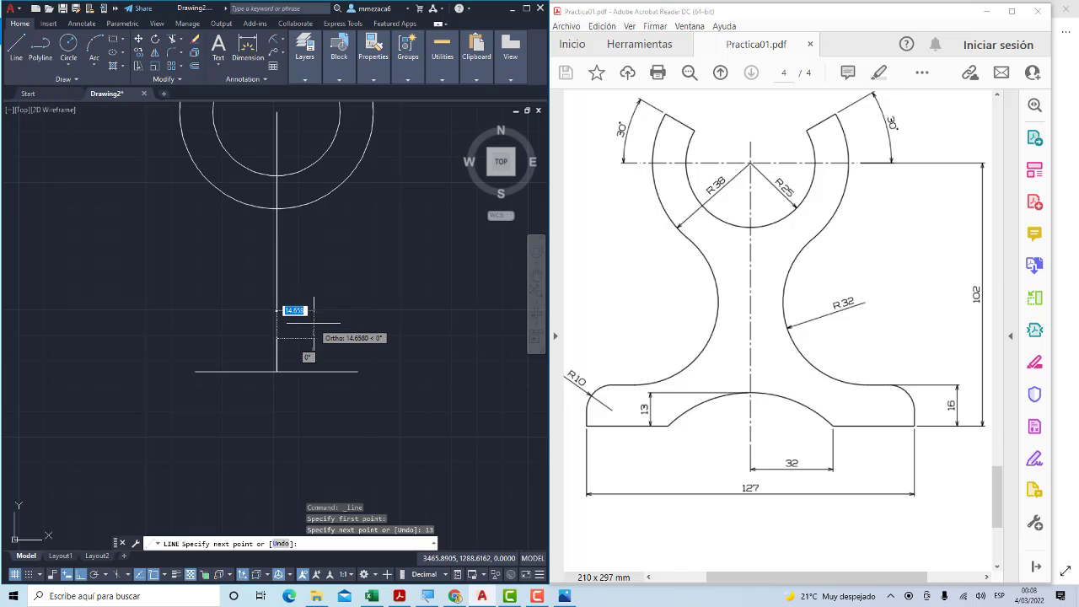
left_click(313, 323)
key("Escape")
scroll(284, 326, "up", 1)
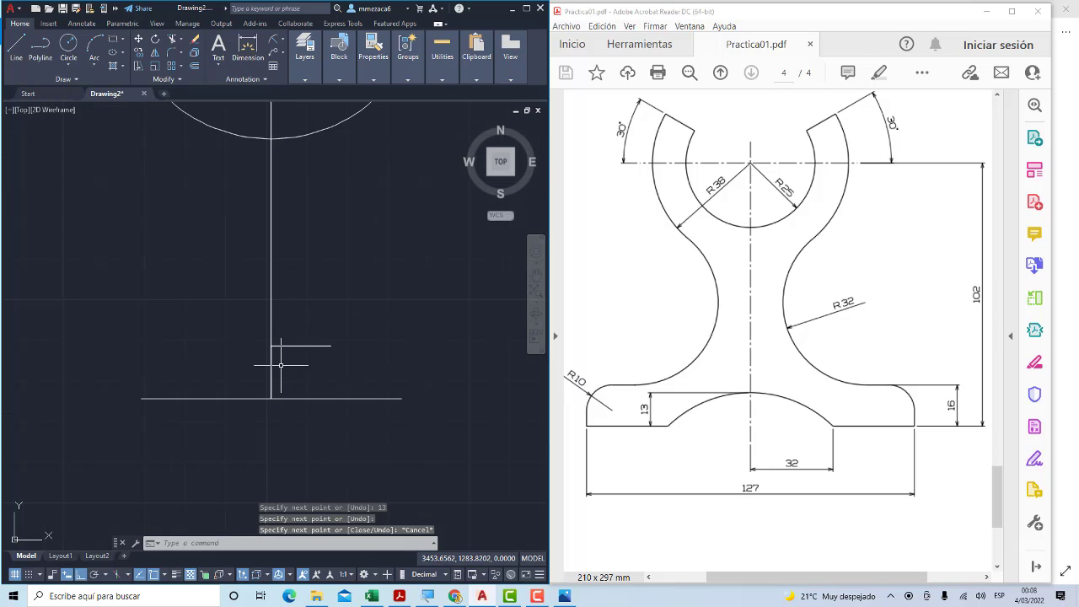
left_click(281, 365)
left_click(271, 366)
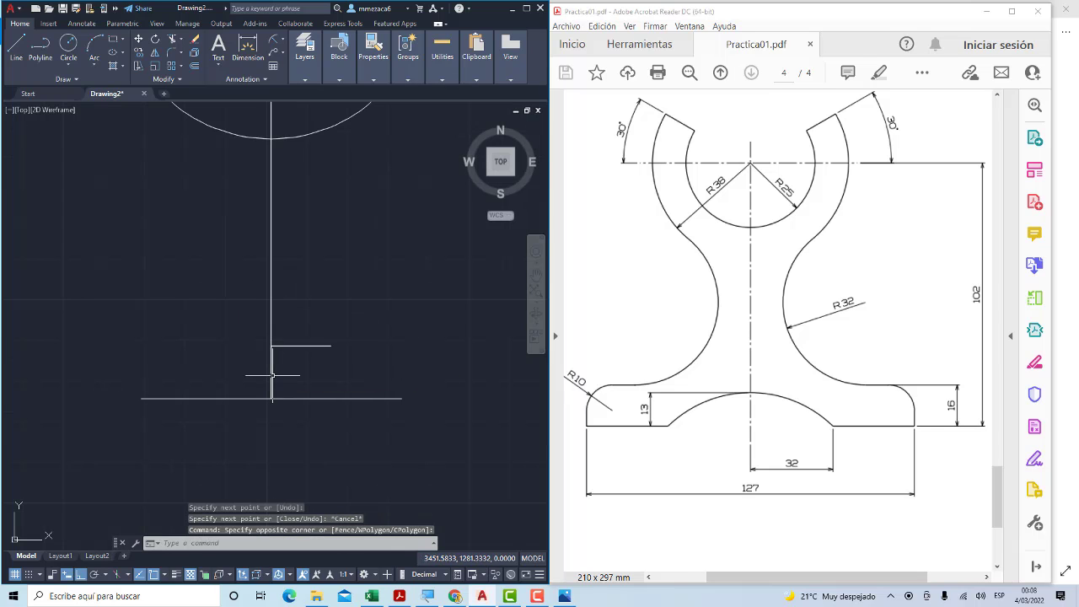
left_click(272, 375)
key("Escape")
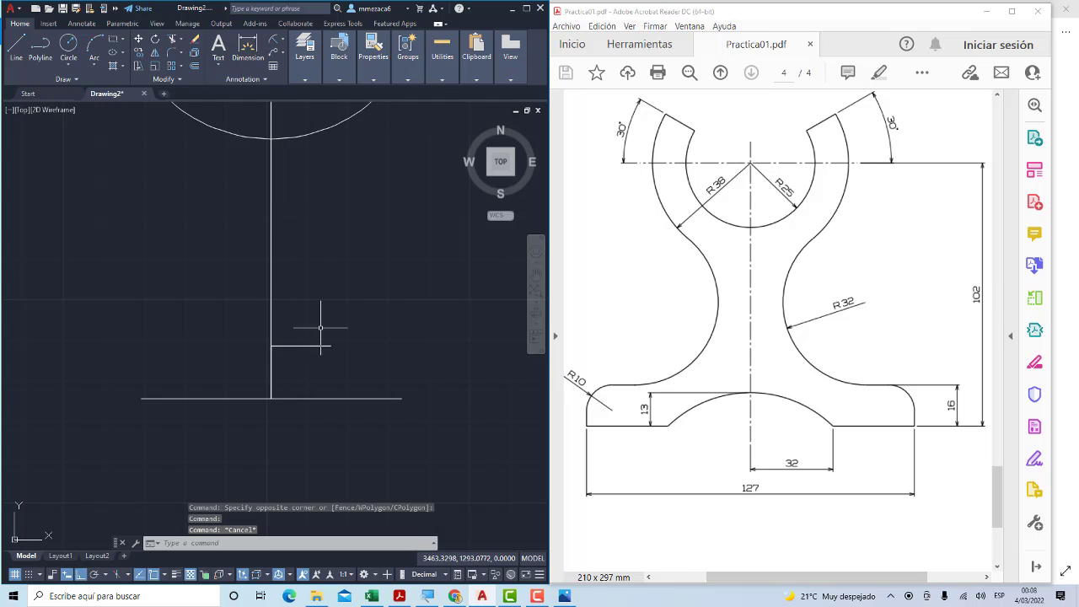
scroll(310, 351, "down", 2)
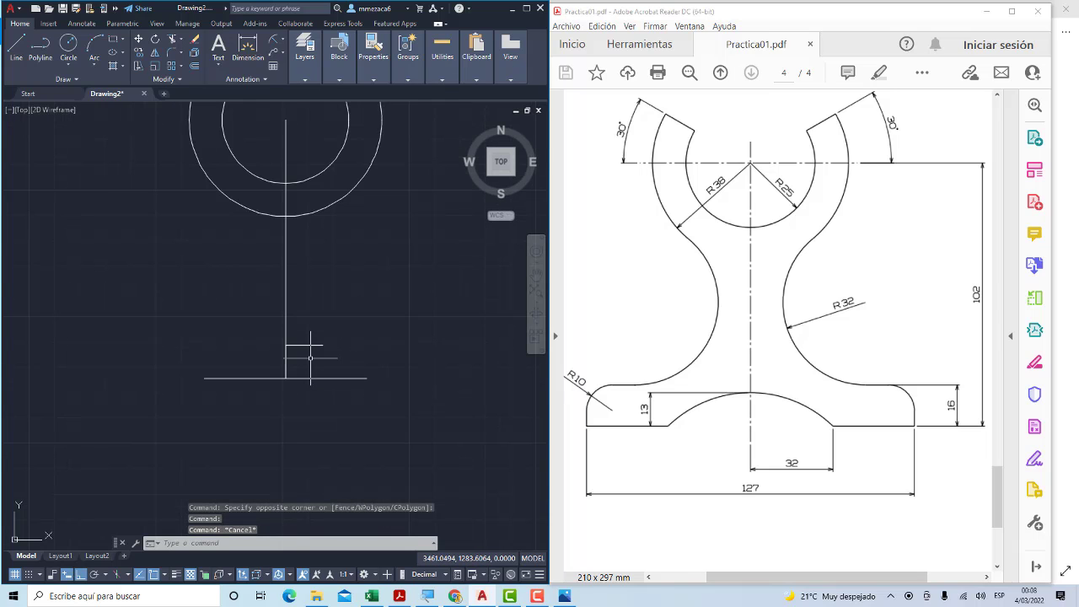
scroll(313, 361, "up", 2)
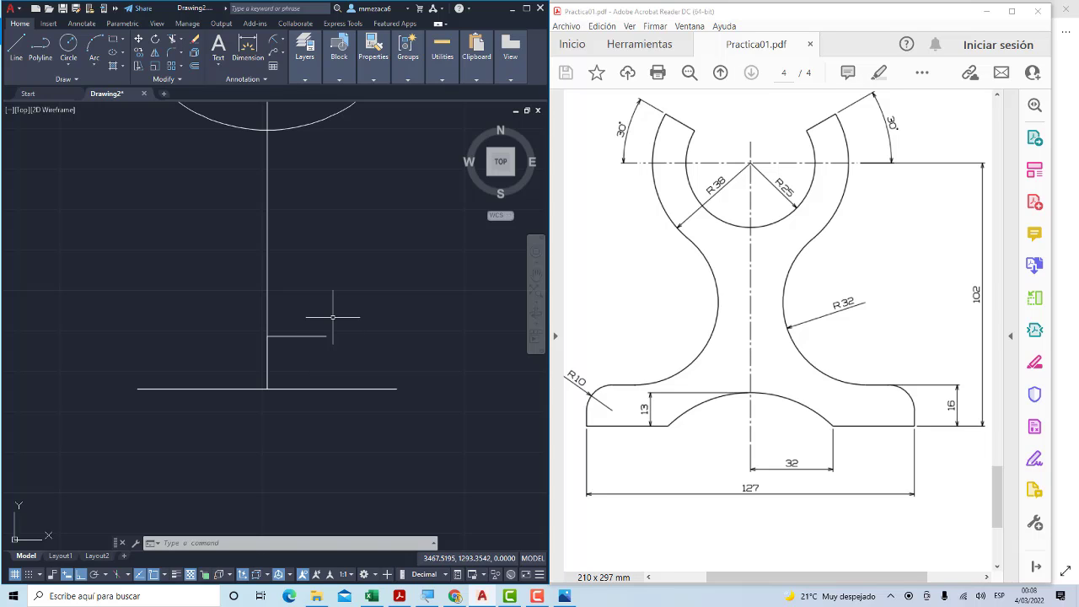
Draw a three-point arc from the base line's left end through the centreline's bottom to its right end
left_click(100, 66)
left_click(52, 84)
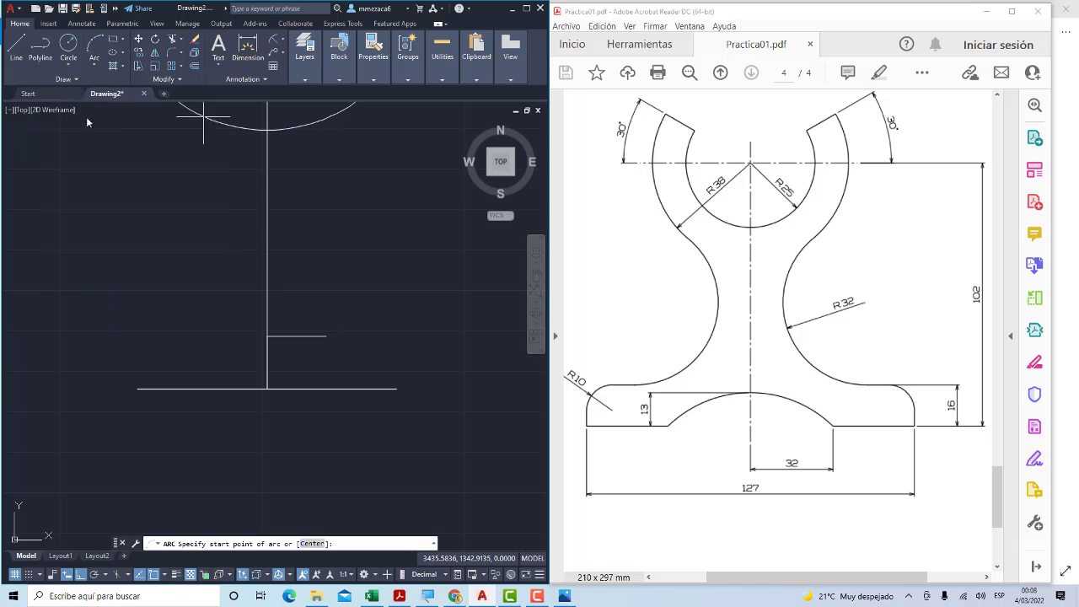
left_click(139, 388)
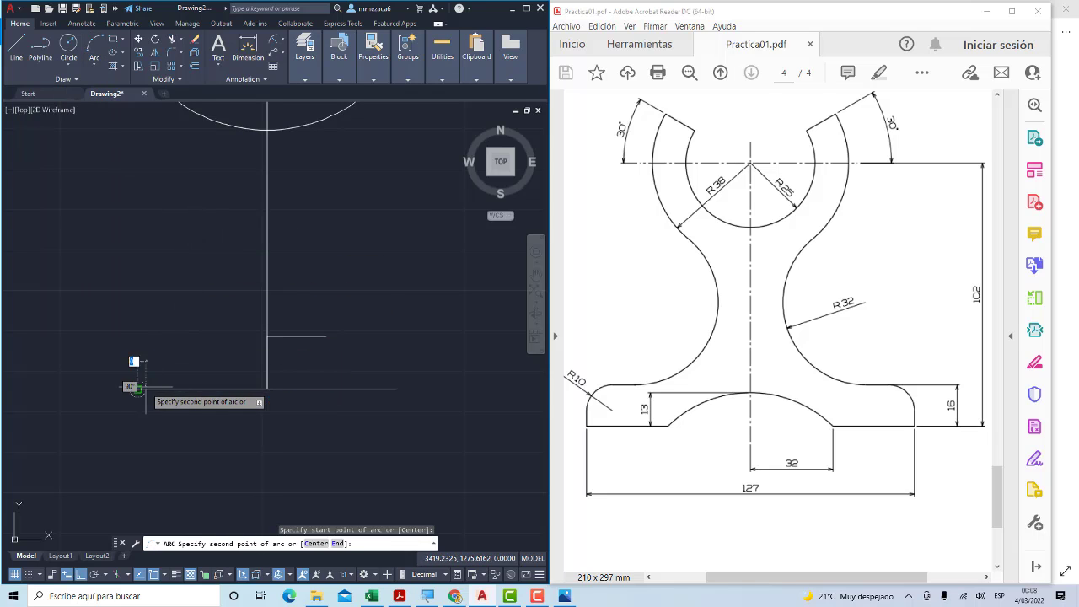
left_click(268, 336)
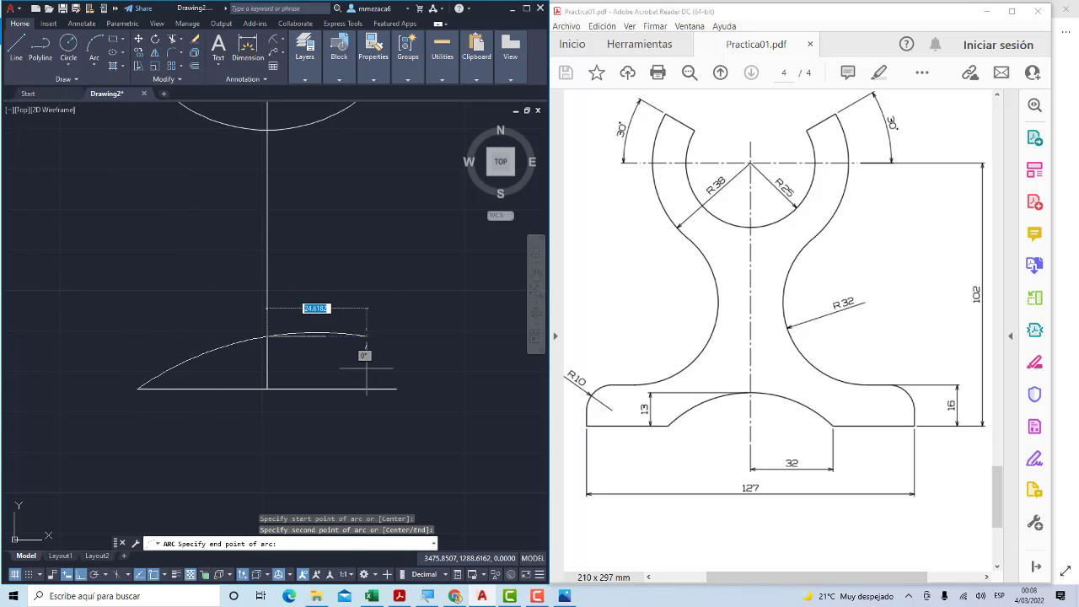
left_click(395, 388)
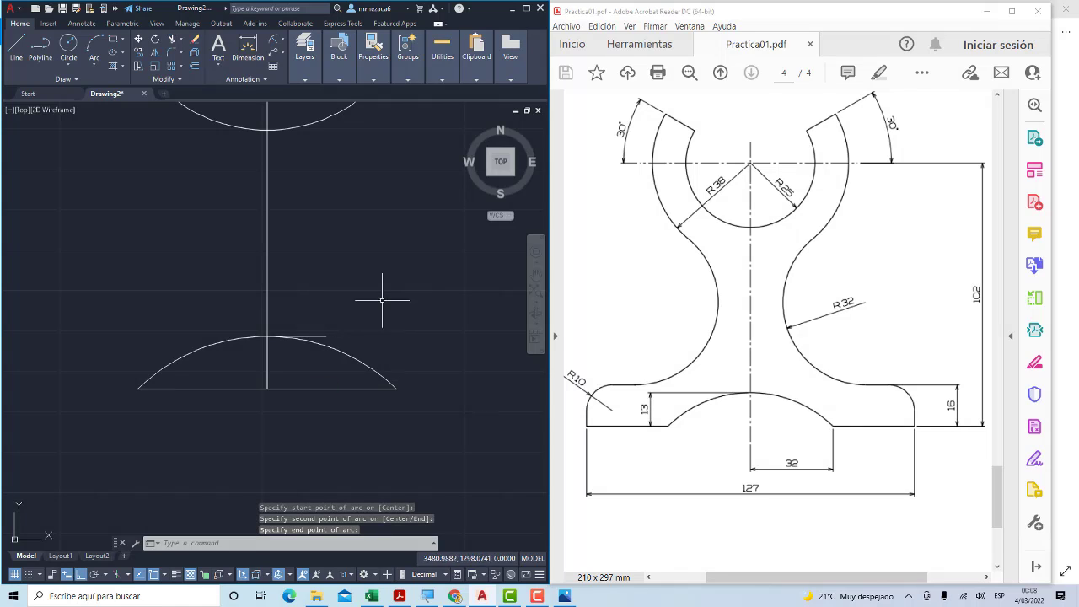
left_click(325, 336)
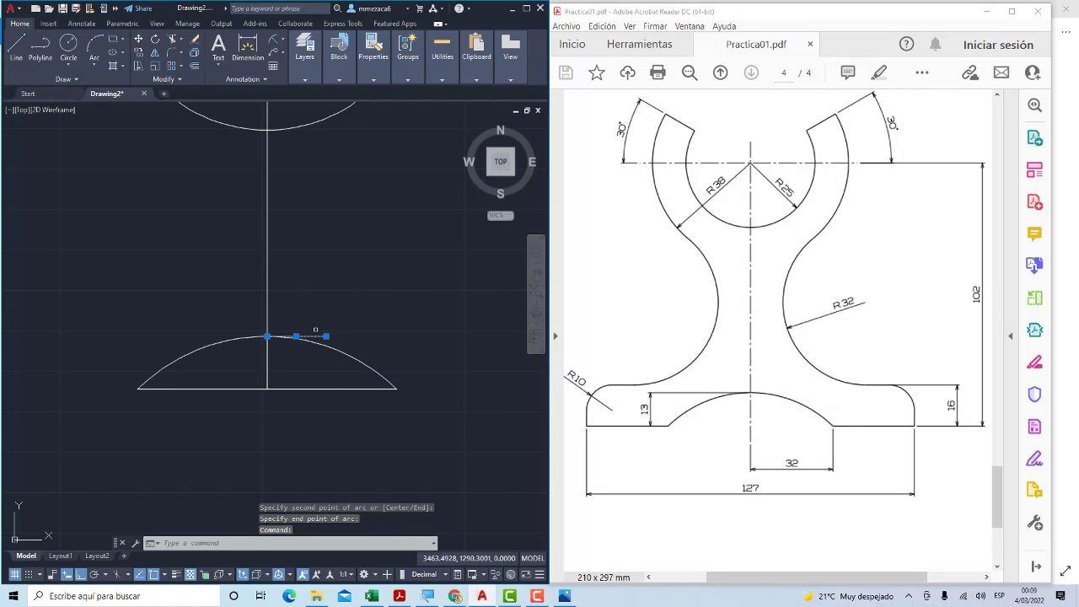
left_click(269, 356)
key("Escape")
left_click(267, 359)
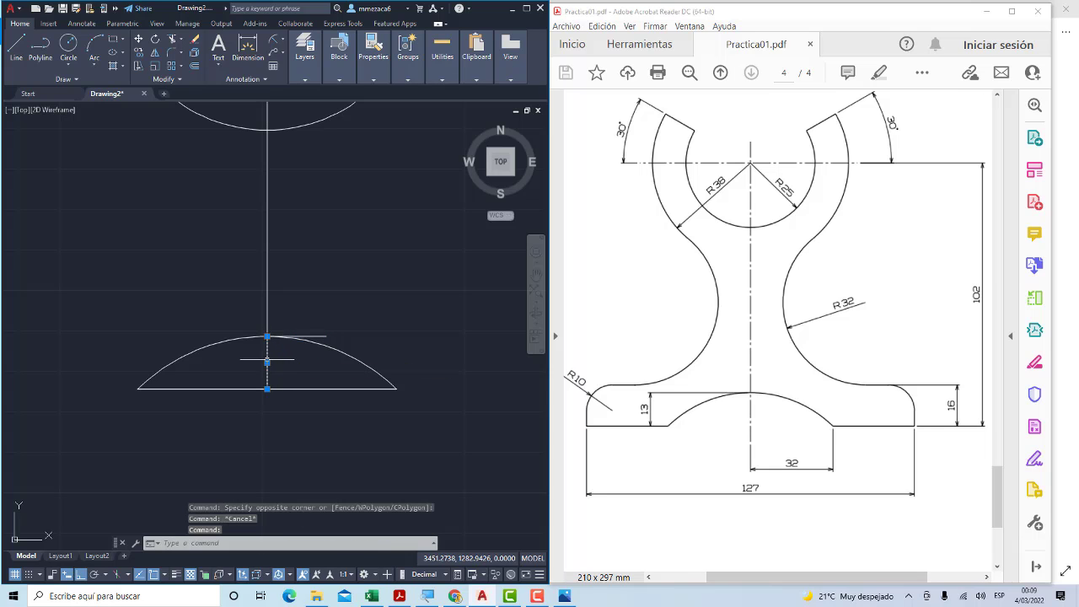
key("Escape")
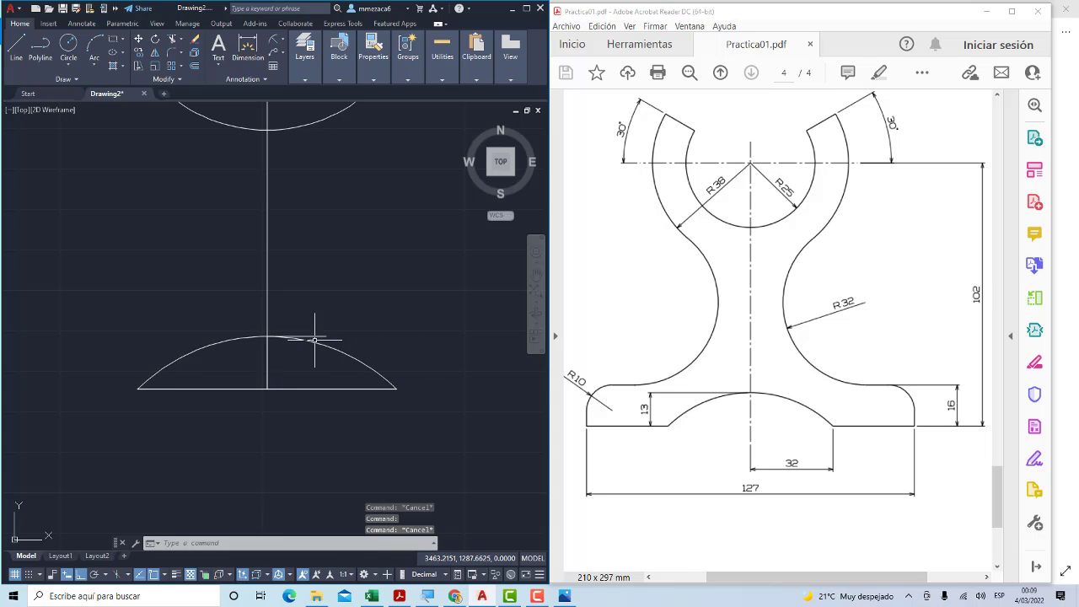
Erase the straight base line beneath the arc
left_click(86, 67)
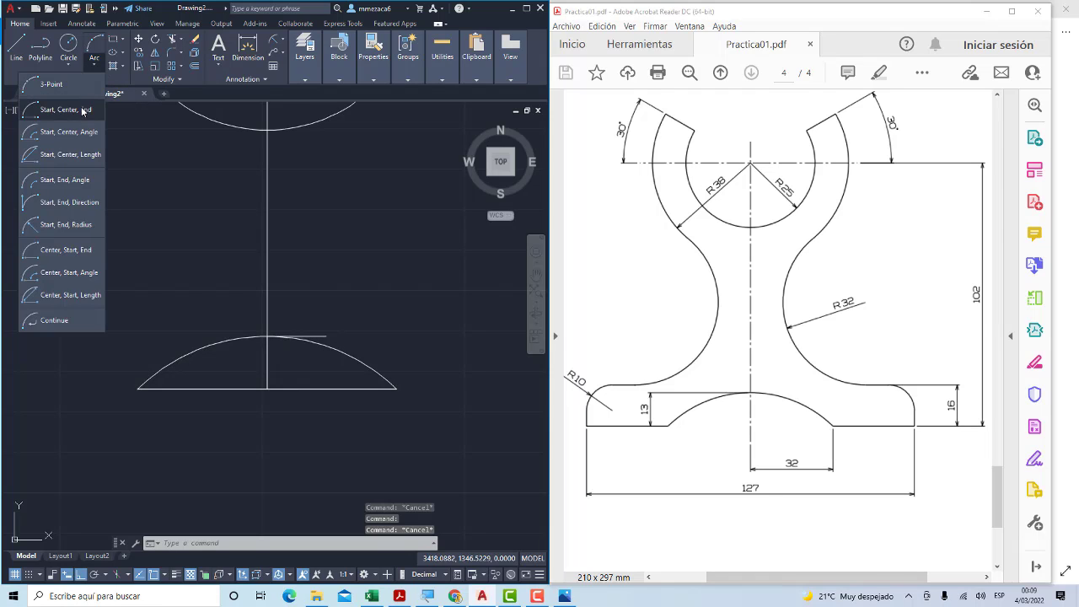
left_click(56, 86)
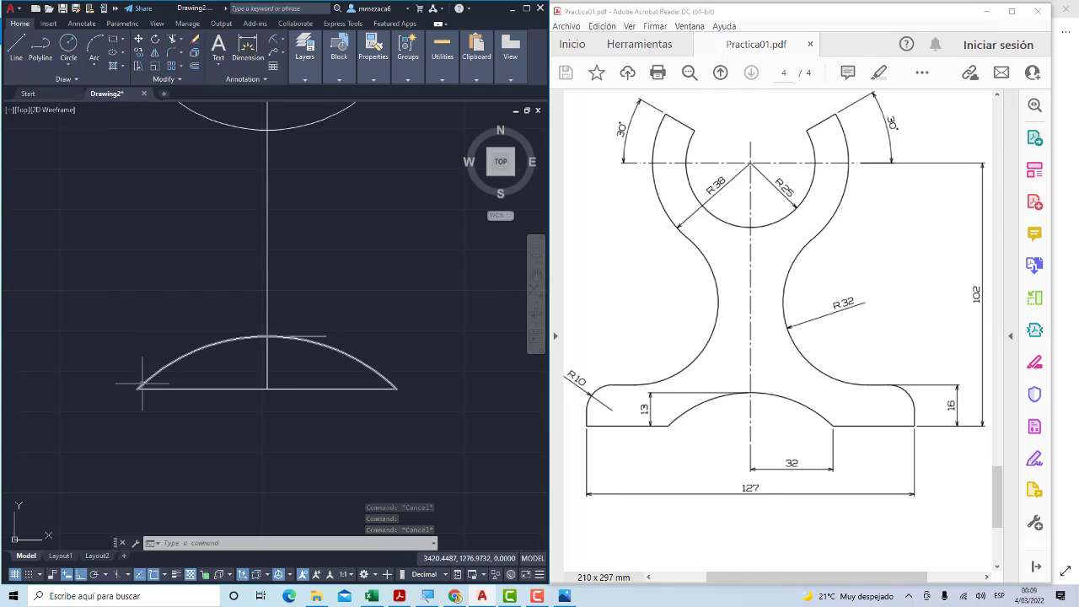
key("Escape")
key("Escape")
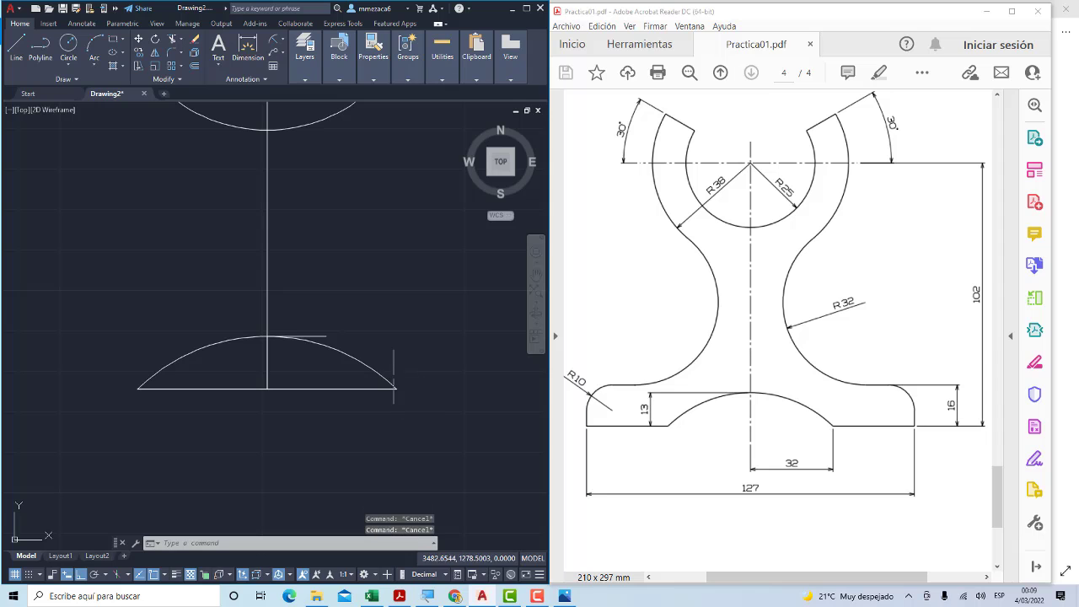
left_click(363, 409)
left_click(320, 349)
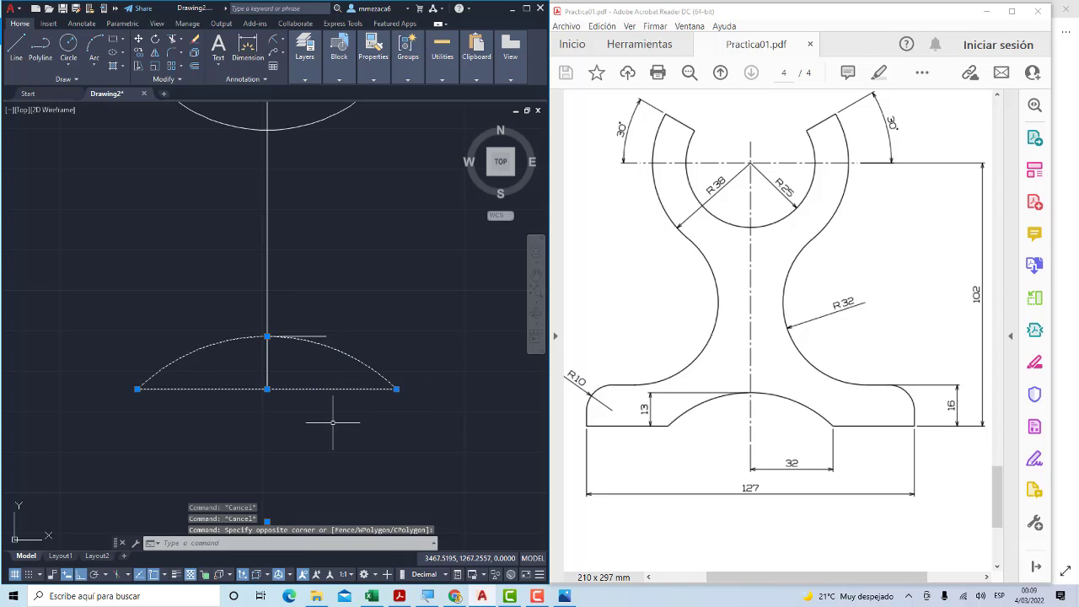
left_click(316, 346, "shift")
key("Delete")
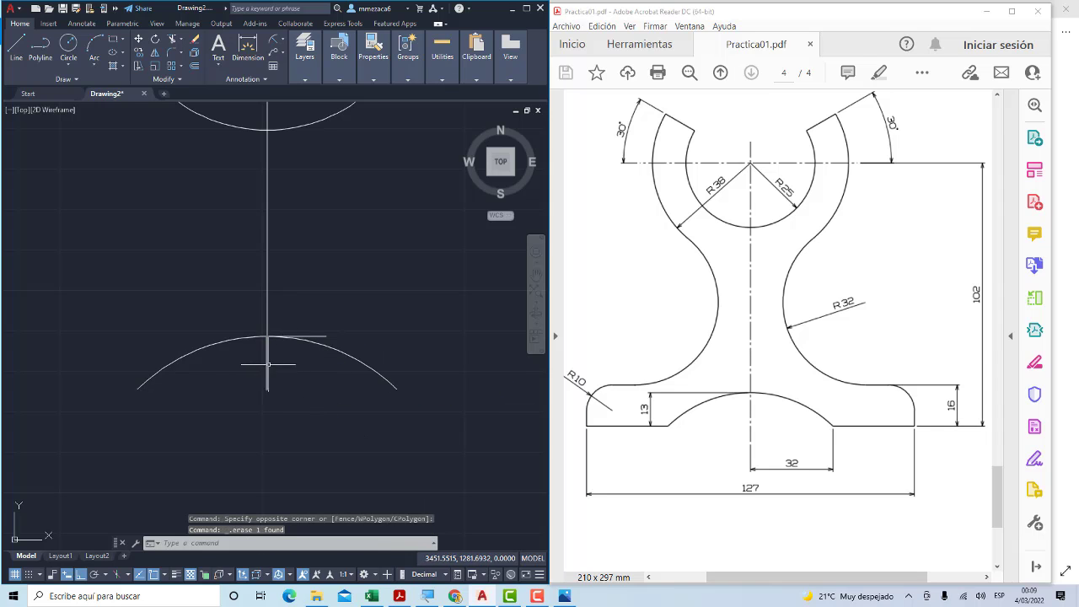
Erase the short horizontal line at the arc's top
left_click(319, 342)
left_click(314, 337)
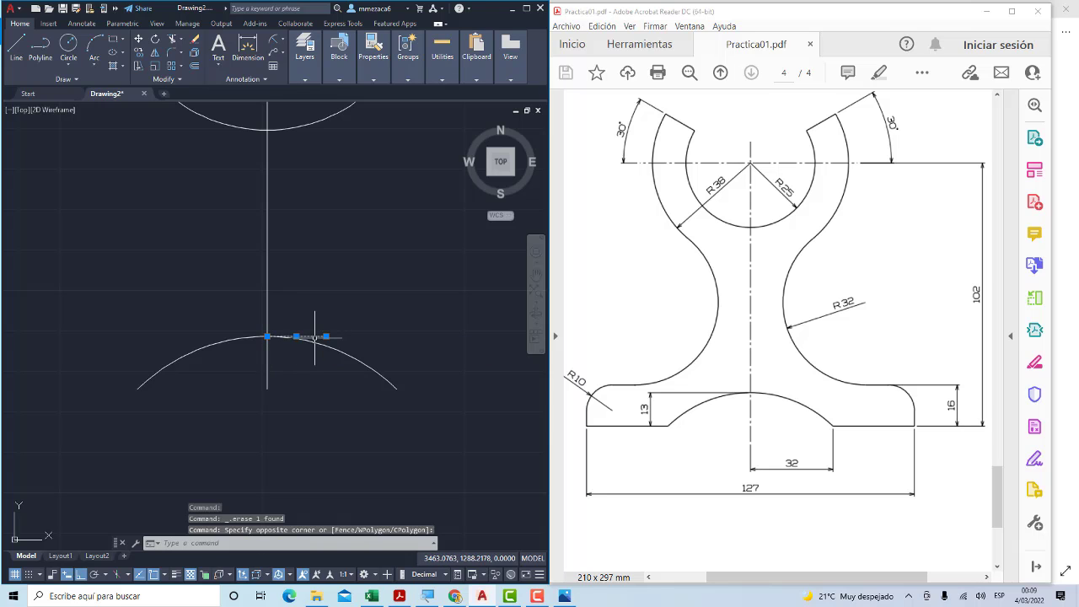
key("Delete")
scroll(333, 325, "down", 3)
scroll(335, 323, "up", 1)
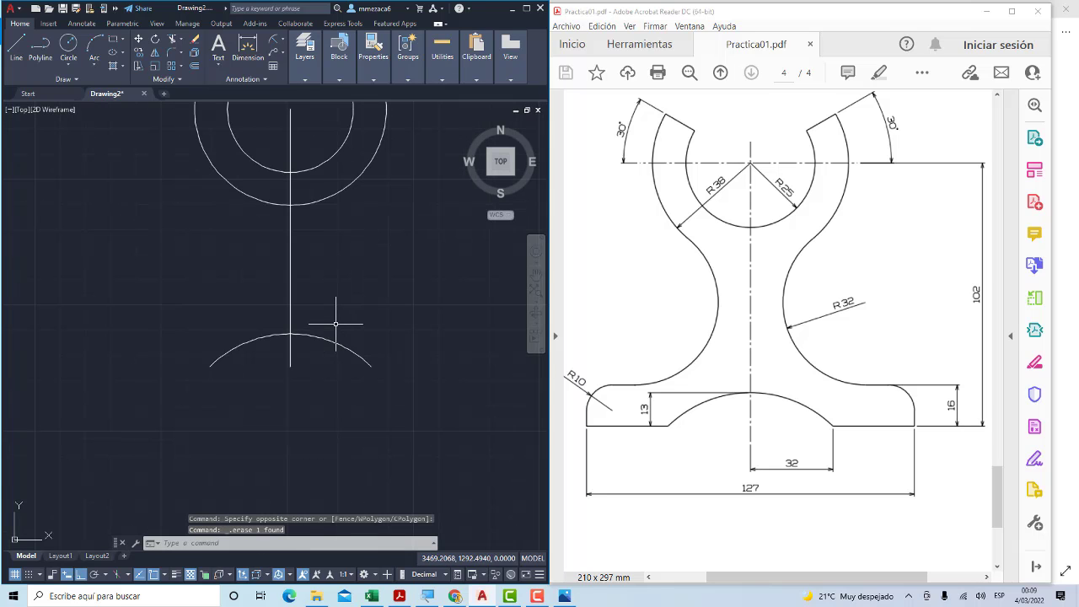
scroll(336, 323, "down", 1)
scroll(308, 338, "up", 1)
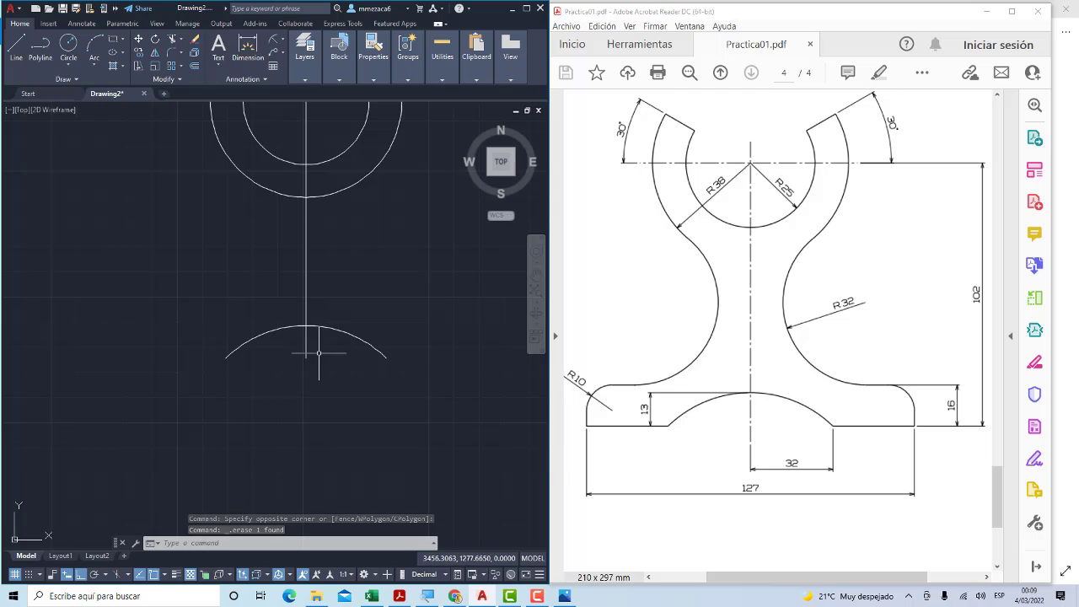
Draw a 127-unit horizontal line
left_click(16, 51)
left_click(183, 441)
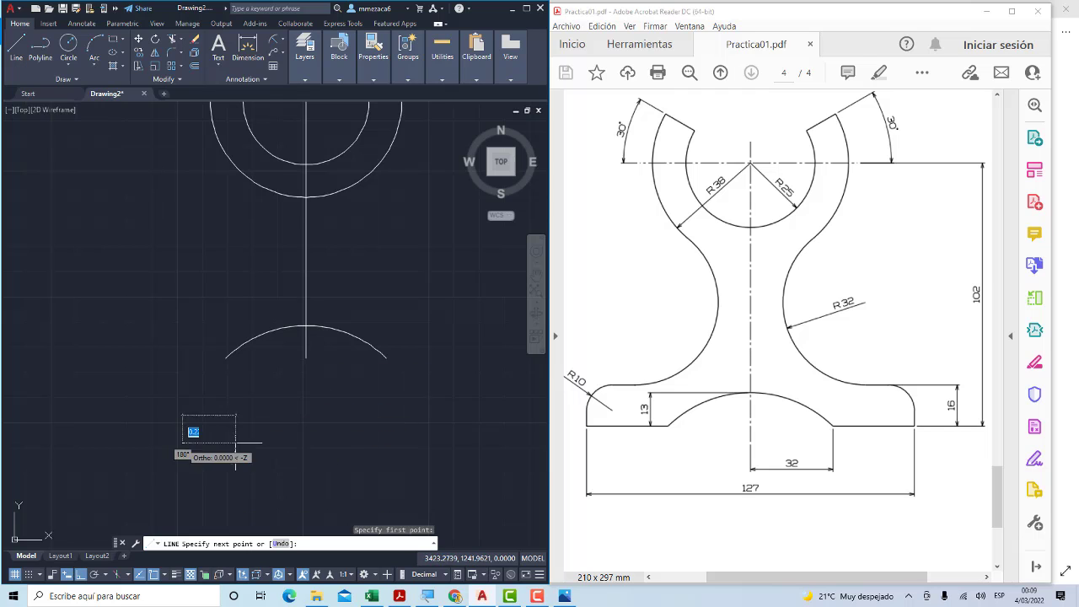
type("127")
key("Return")
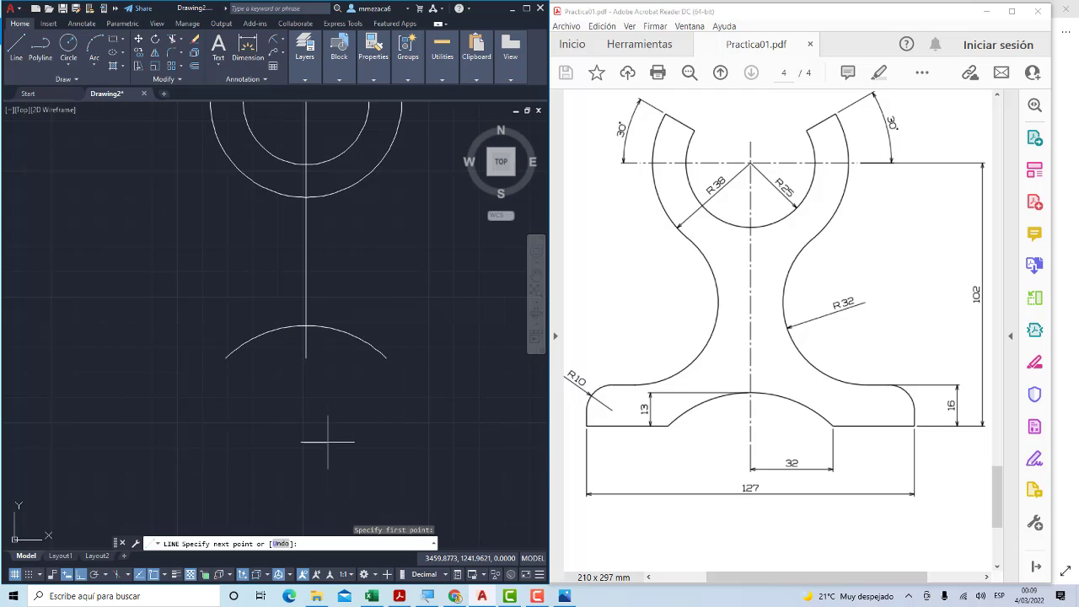
key("Escape")
scroll(337, 409, "down", 2)
scroll(337, 409, "up", 1)
scroll(337, 409, "down", 1)
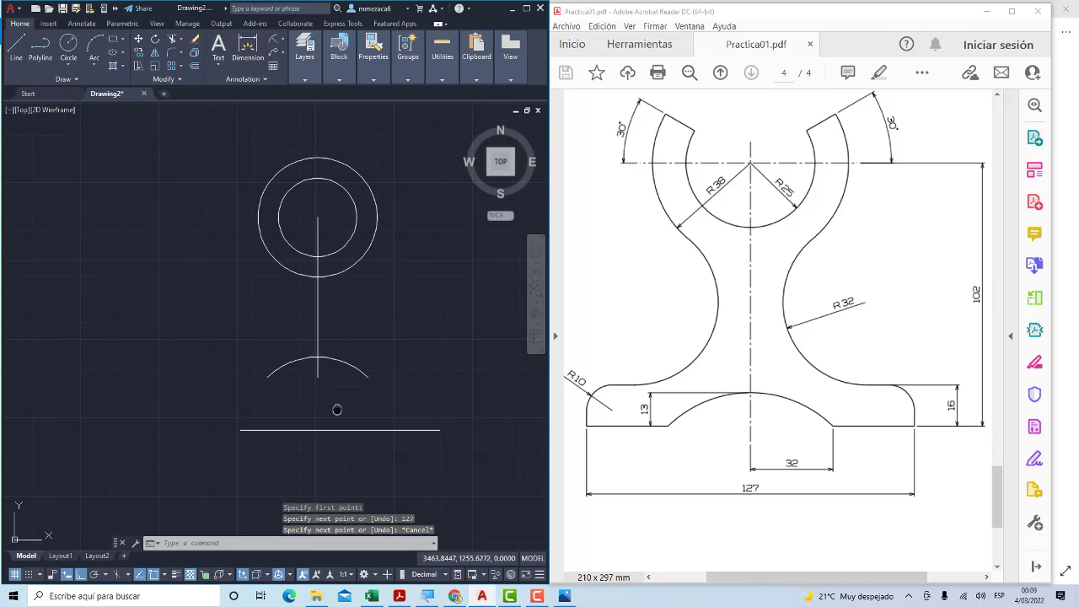
middle_click_drag(337, 409, 304, 406)
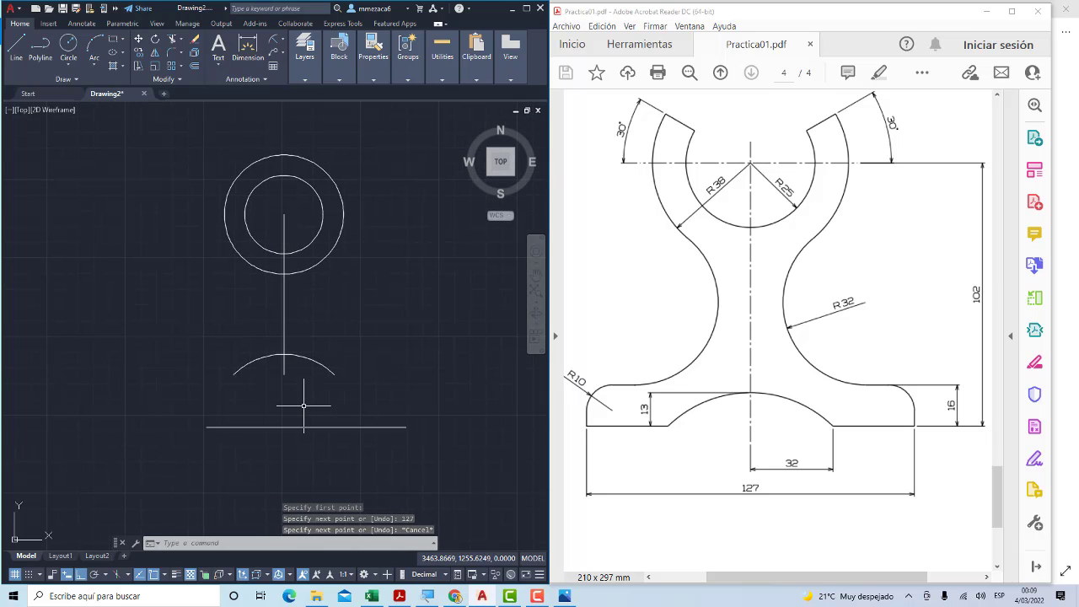
Move the 127-unit line up so it sits level with the arc's ends
type("m")
key("Return")
left_click(322, 447)
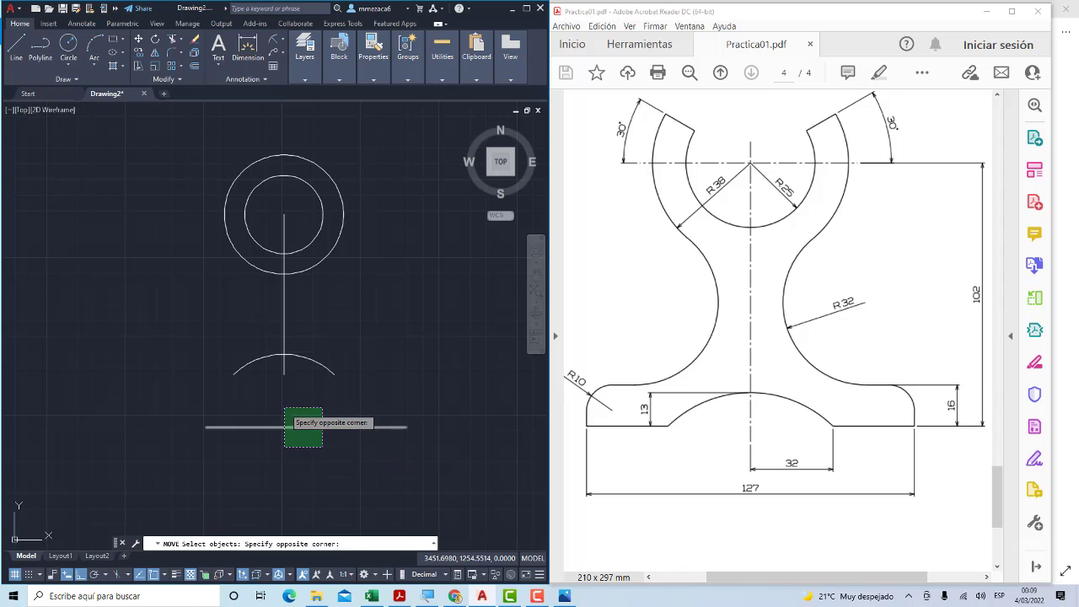
left_click(285, 409)
key("Return")
left_click(306, 427)
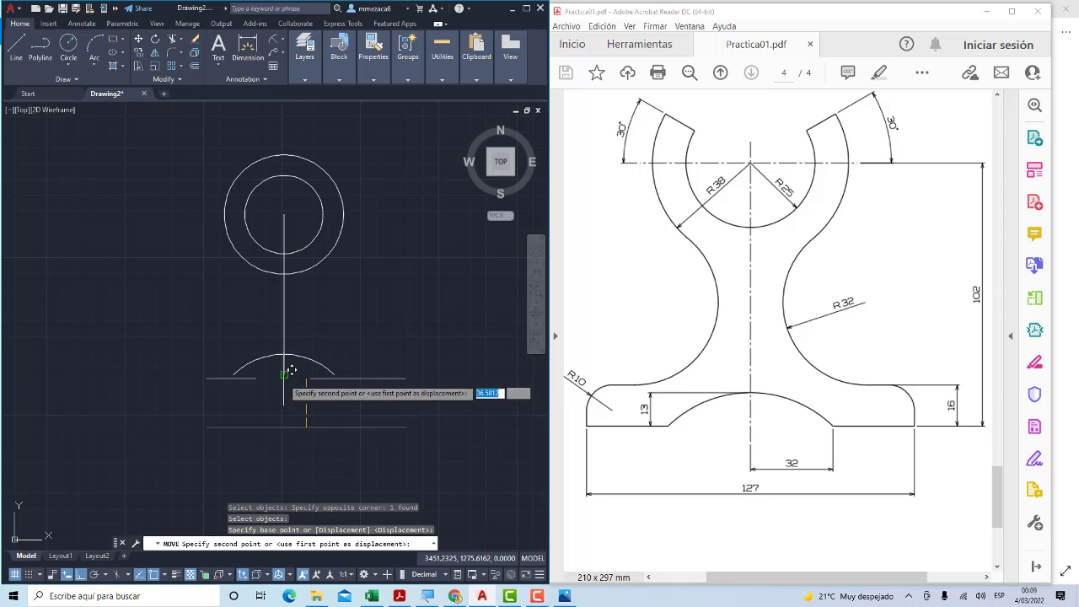
left_click(289, 370)
scroll(294, 388, "up", 2)
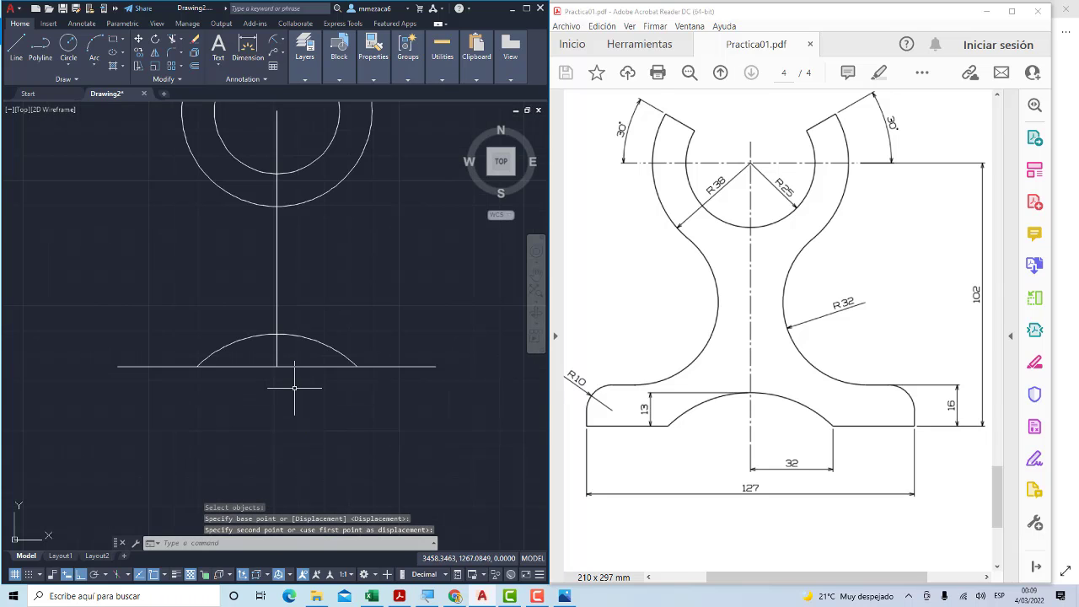
scroll(294, 388, "down", 2)
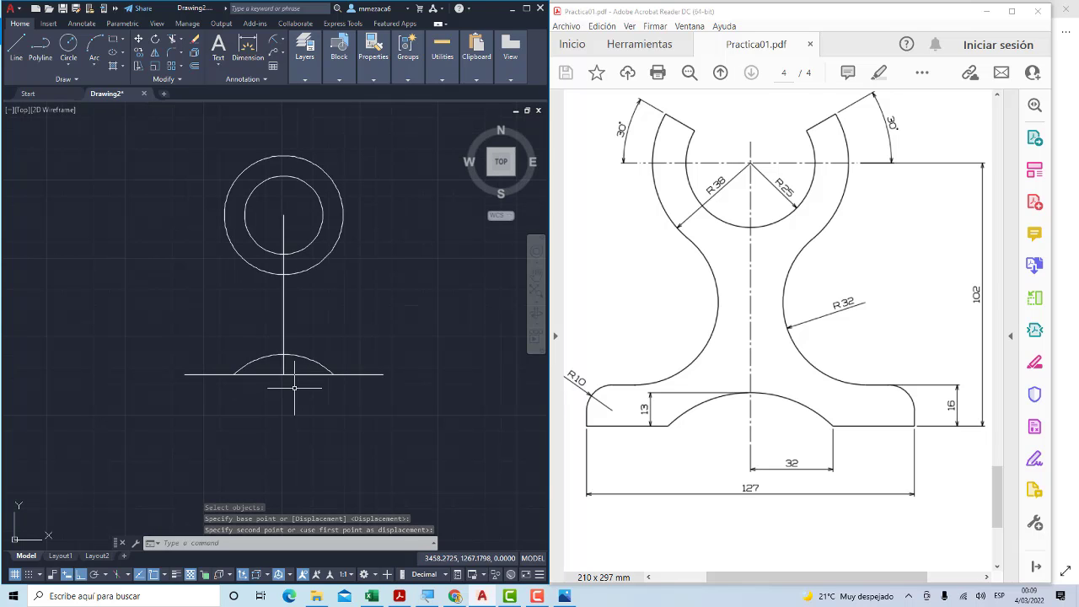
Draw a 16-unit vertical edge from the line's left end topped by a horizontal line
left_click(16, 46)
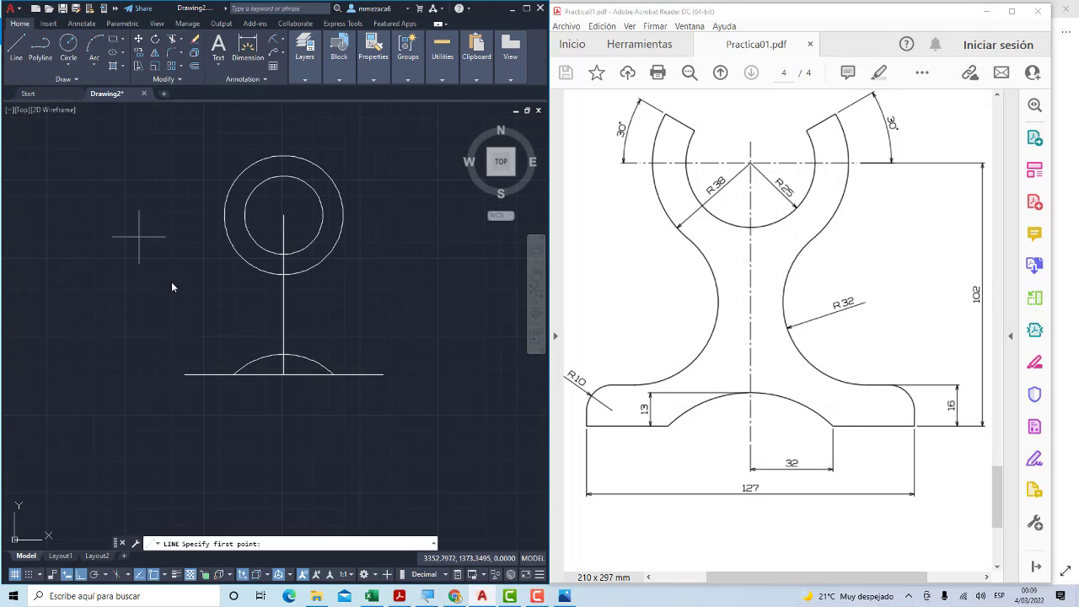
left_click(186, 374)
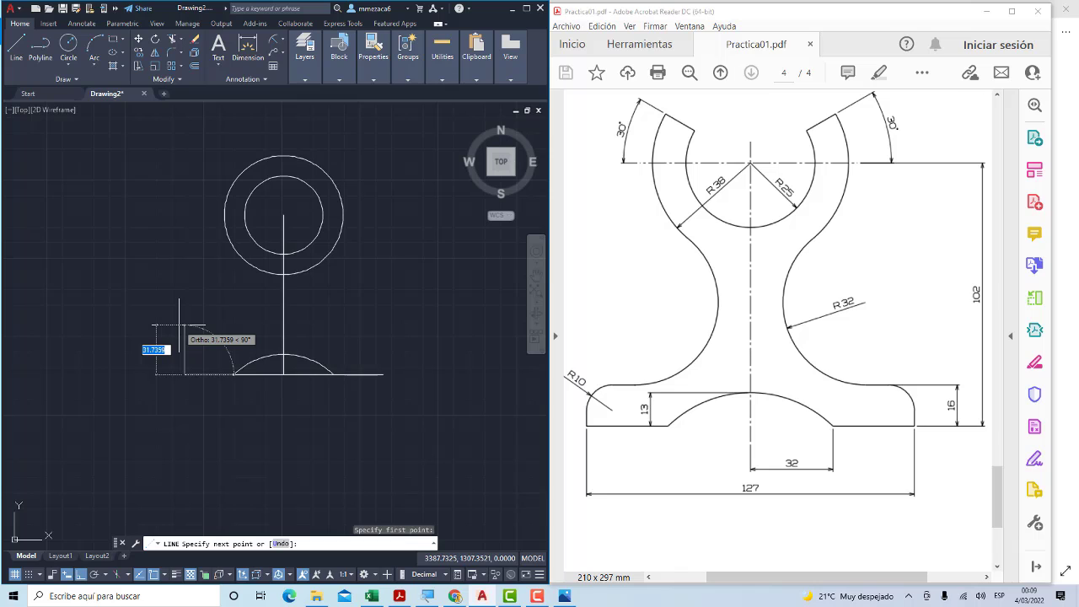
type("16")
key("Return")
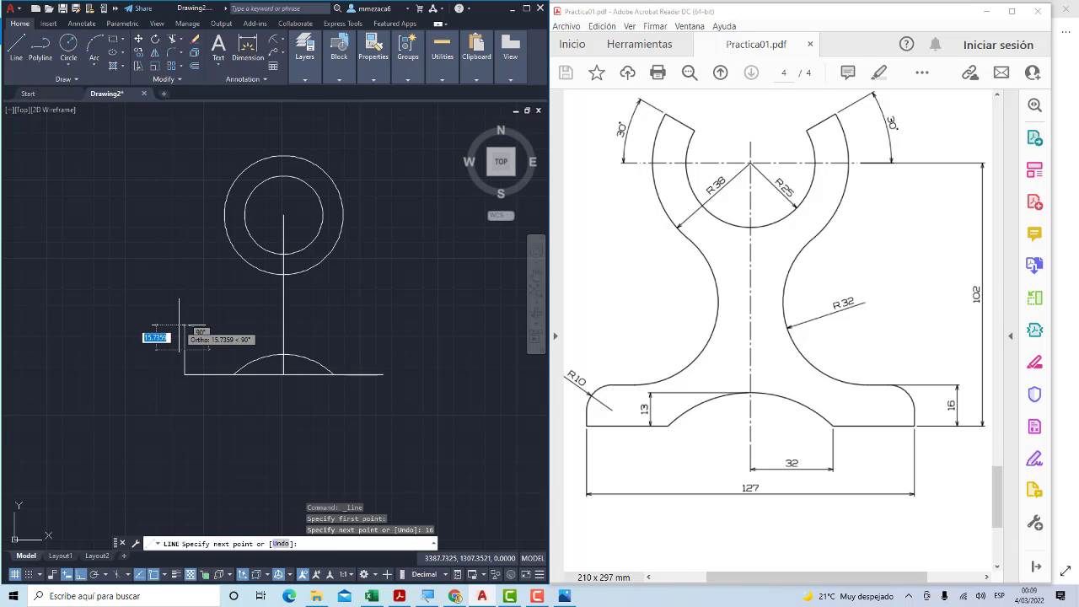
left_click(350, 349)
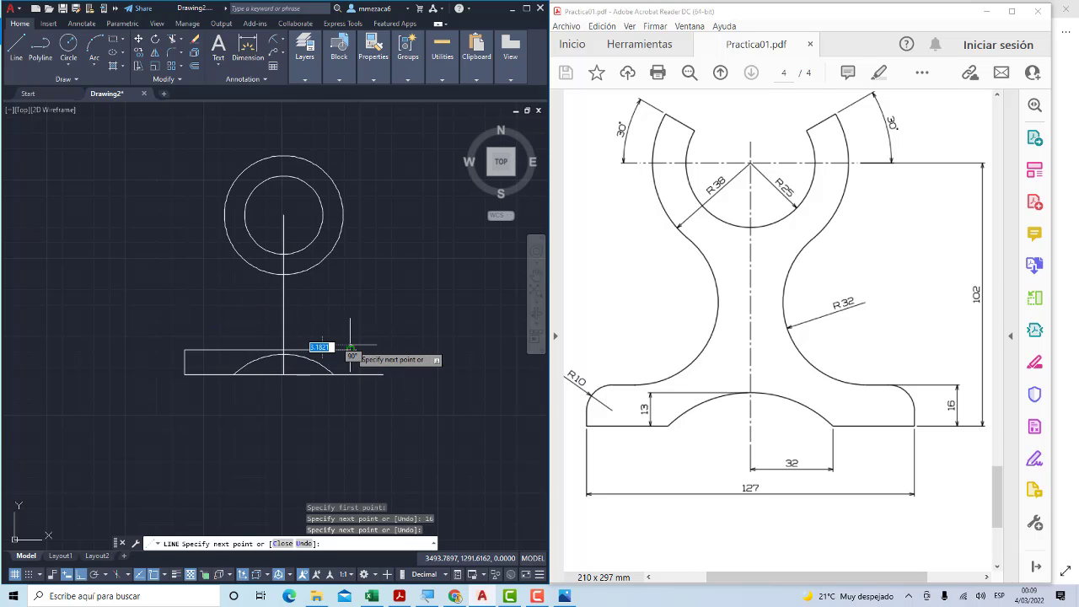
key("Escape")
scroll(248, 337, "up", 3)
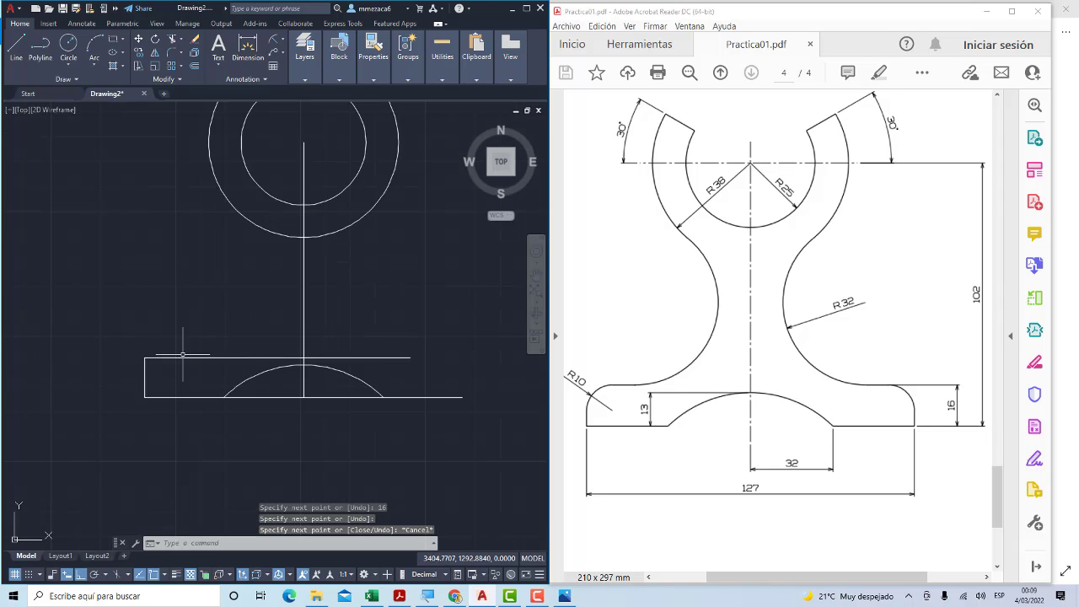
scroll(393, 365, "down", 1)
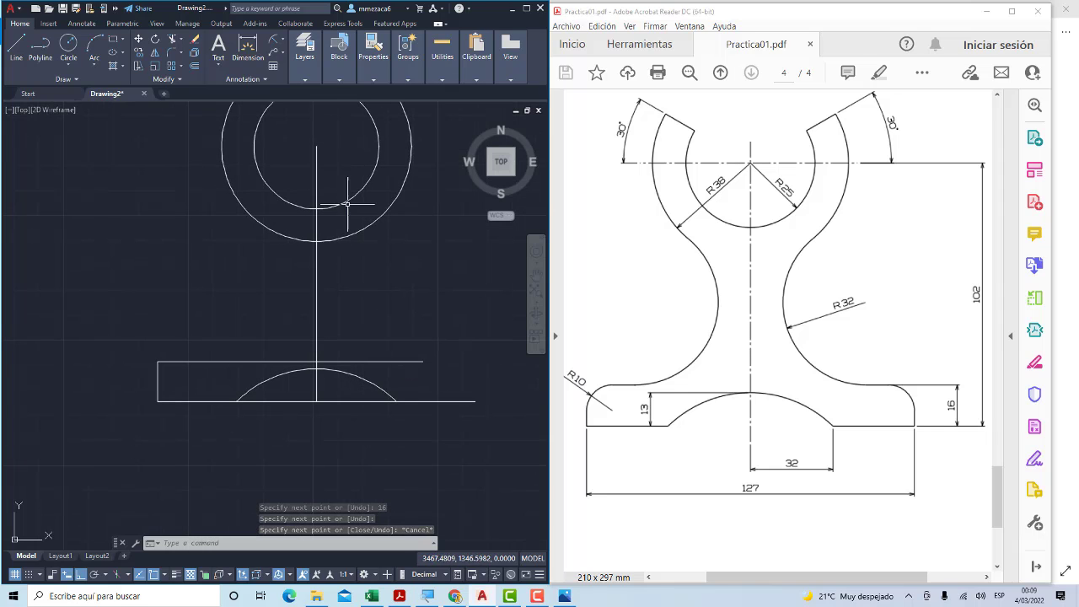
Draw a radius 32 circle tangent to the outer circle and the base's top line
left_click(67, 68)
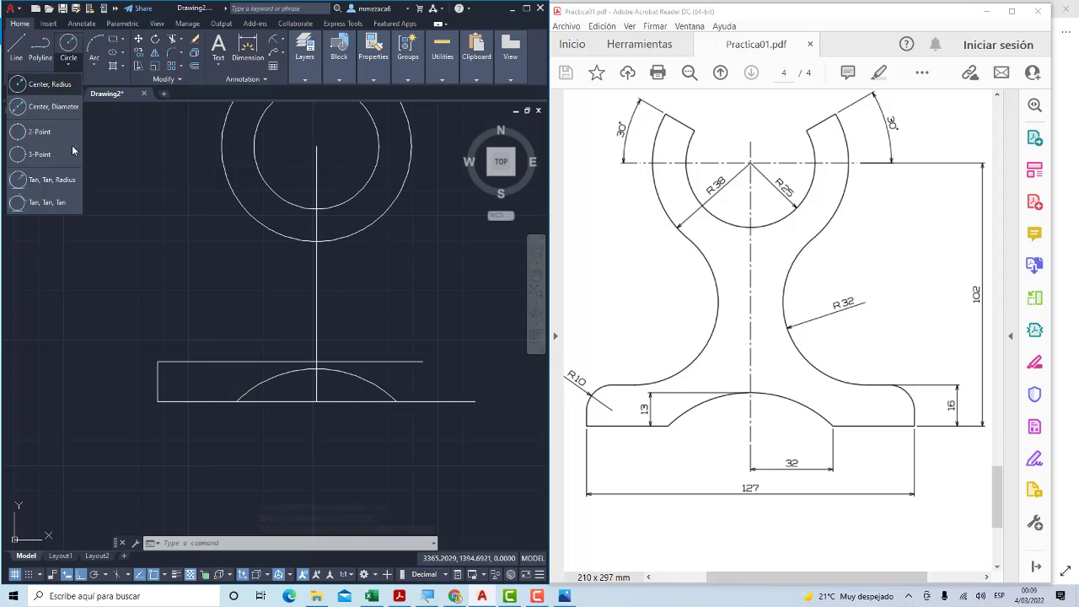
left_click(72, 184)
left_click(277, 234)
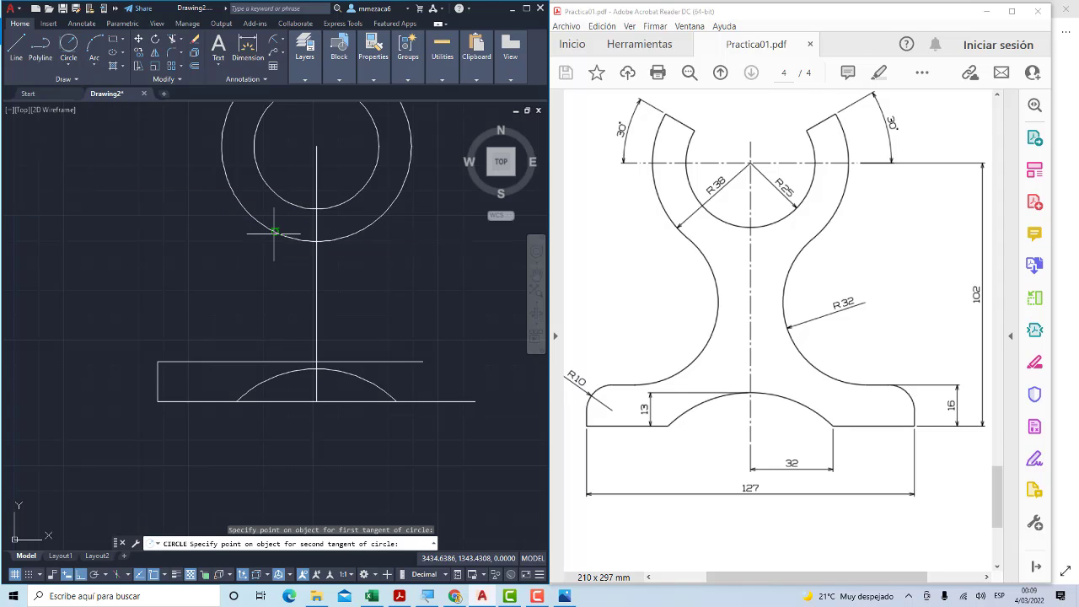
left_click(221, 361)
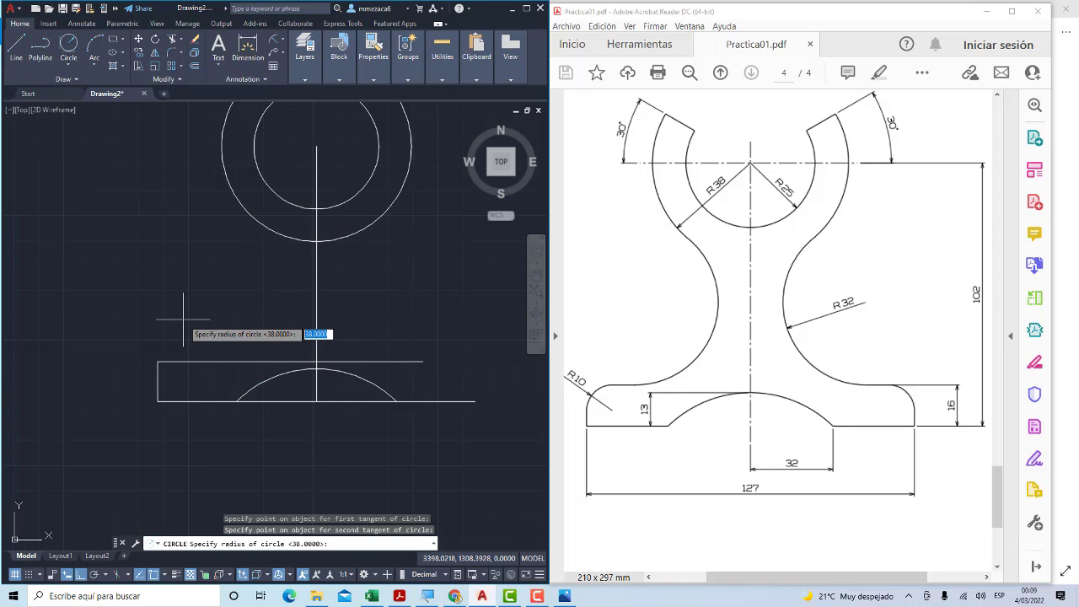
type("32")
key("Return")
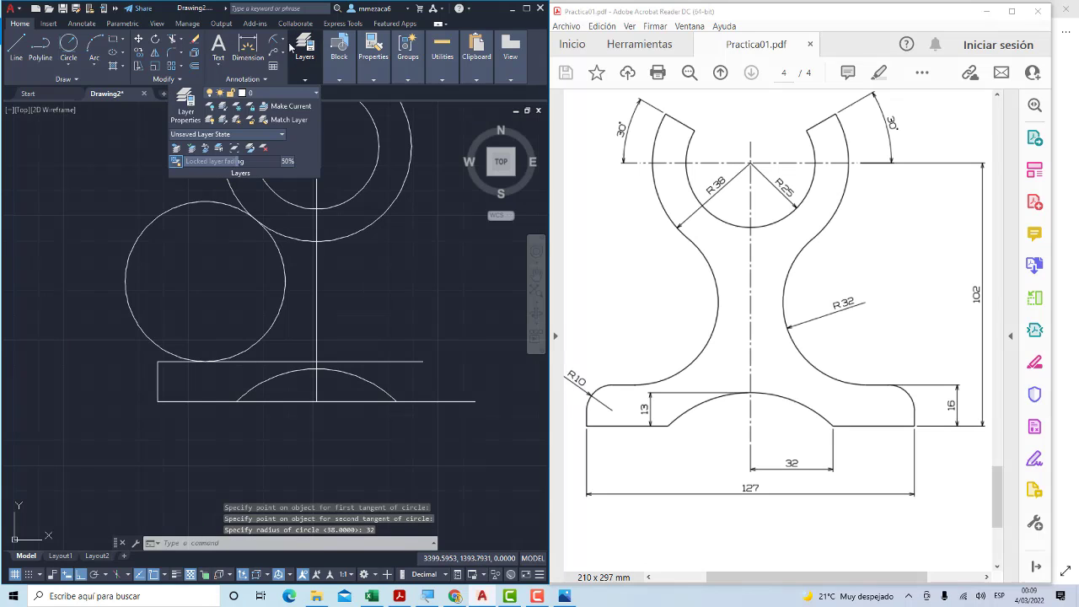
Trim the excess tangent-circle pieces and delete the leftover horizontal line on the right
left_click(172, 39)
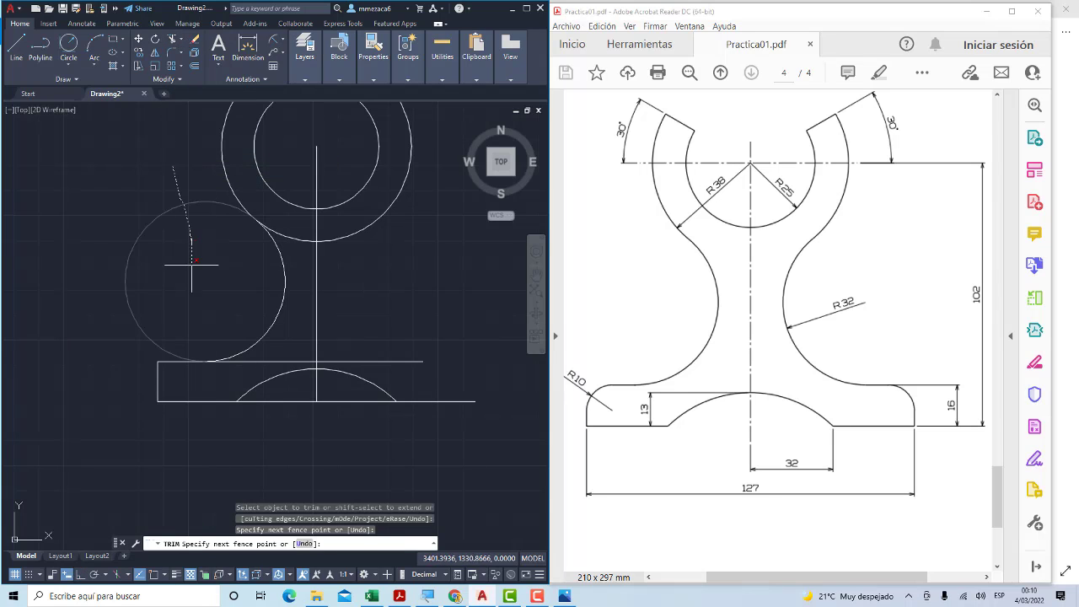
left_click(188, 261)
left_click(302, 342)
key("Return")
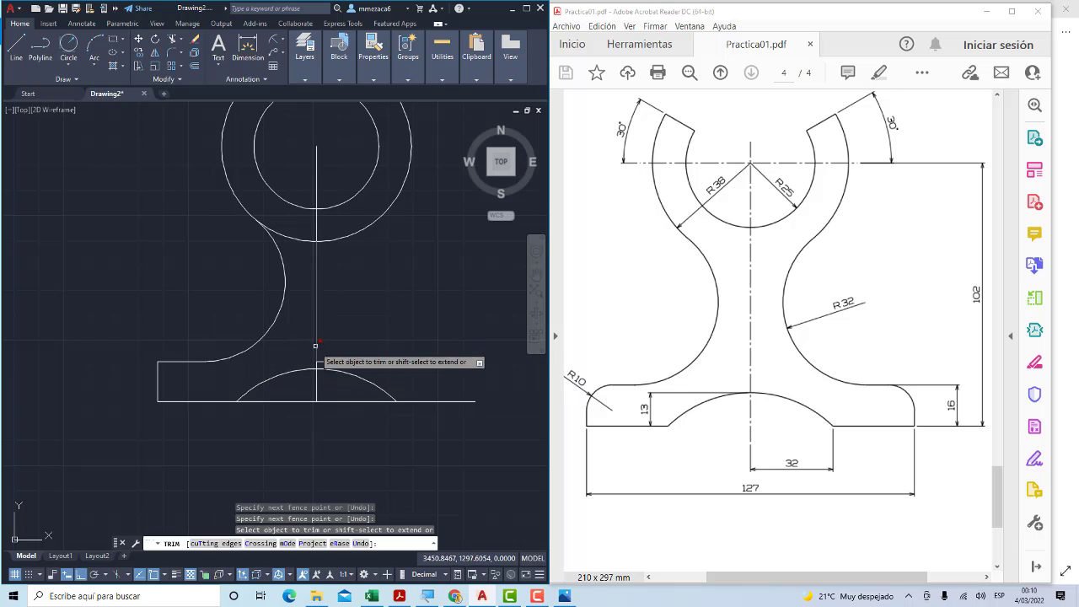
key("Escape")
left_click(376, 344)
left_click(396, 368)
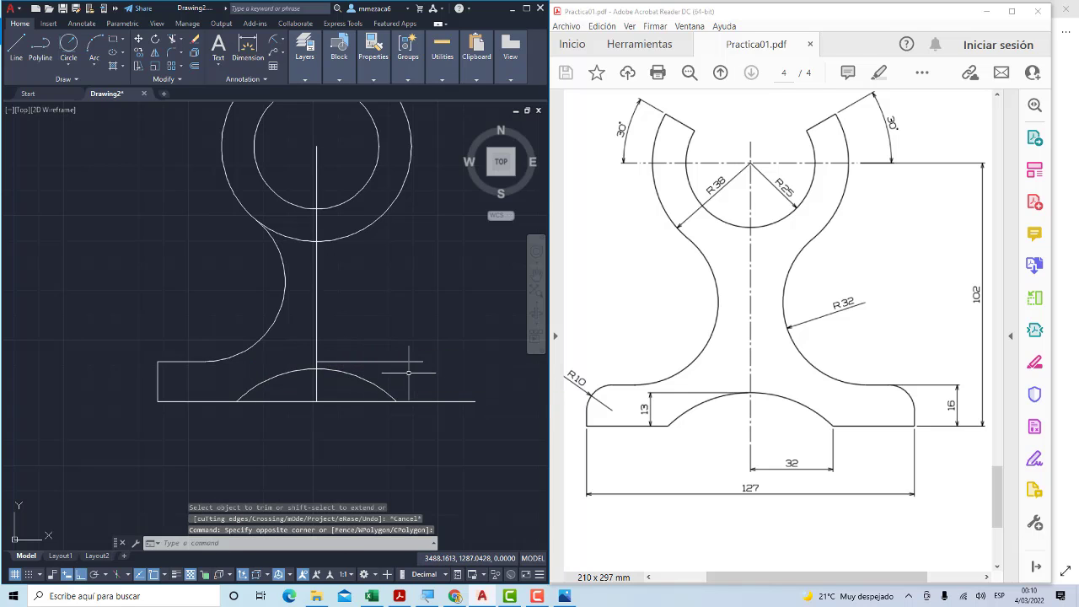
left_click(395, 371)
left_click(386, 351)
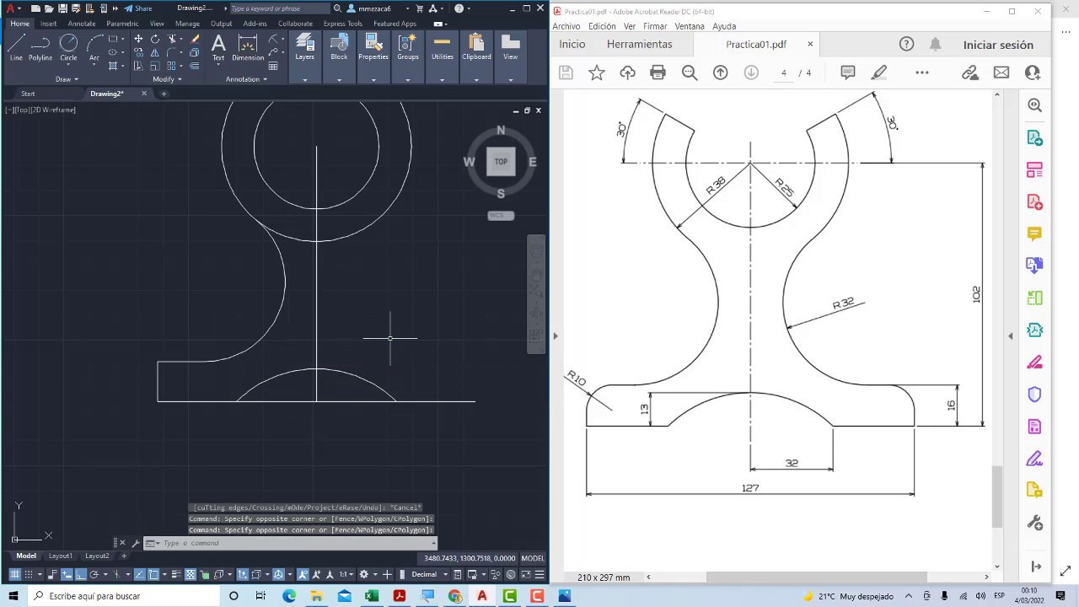
key("Delete")
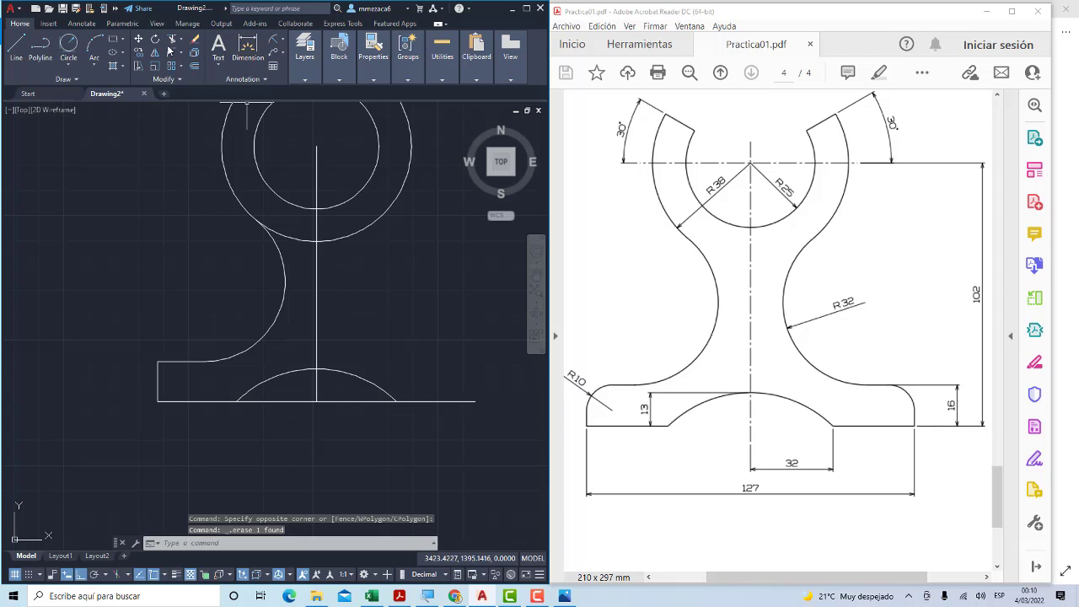
Trim away the base line's stretch beneath the shallow arc
left_click(172, 40)
left_click(335, 388)
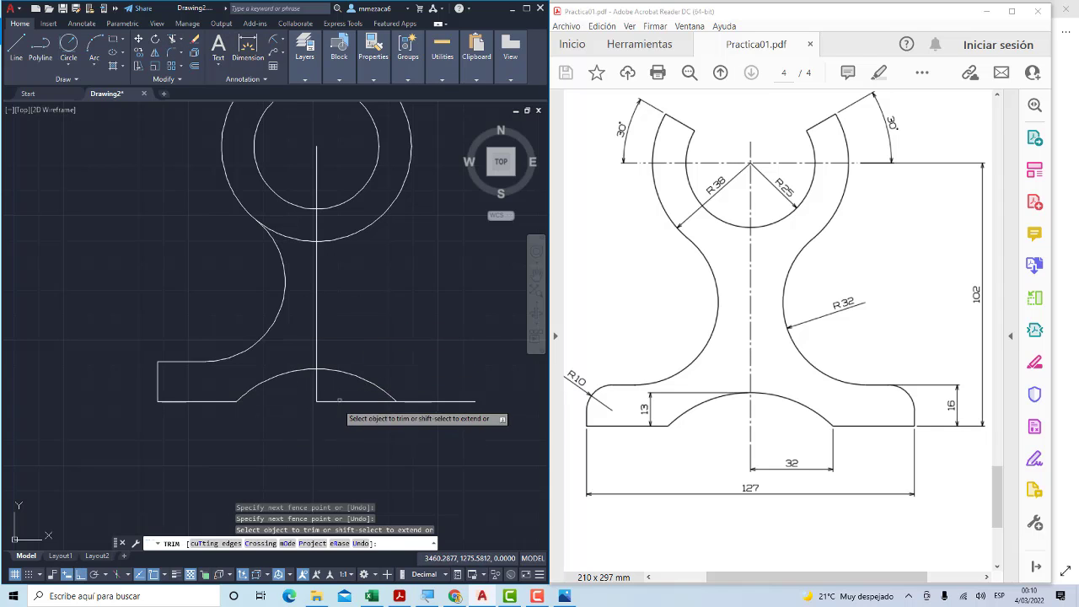
left_click(374, 422)
key("Return")
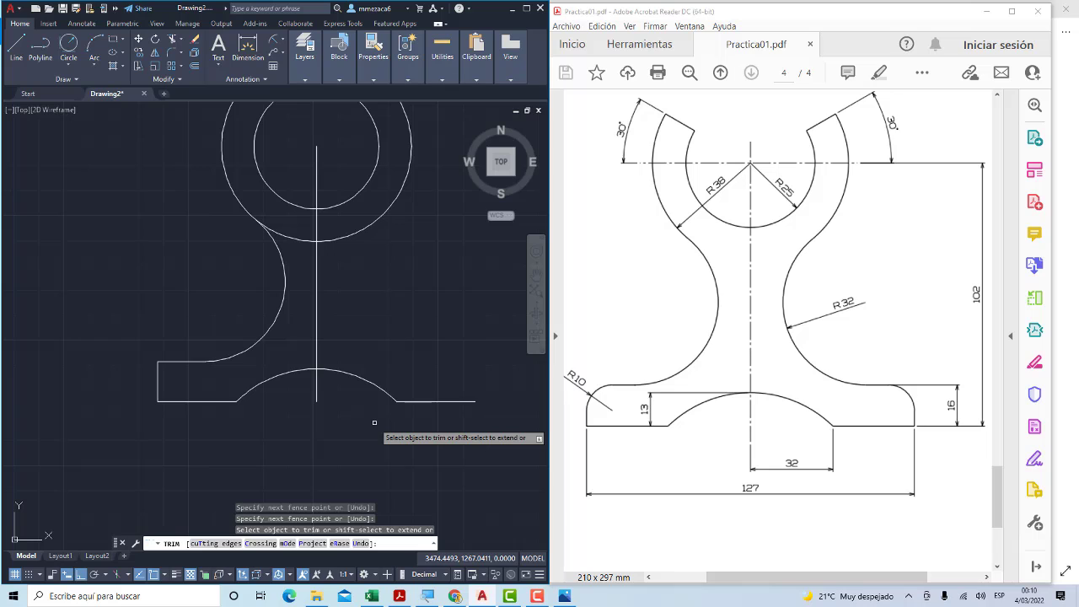
key("Escape")
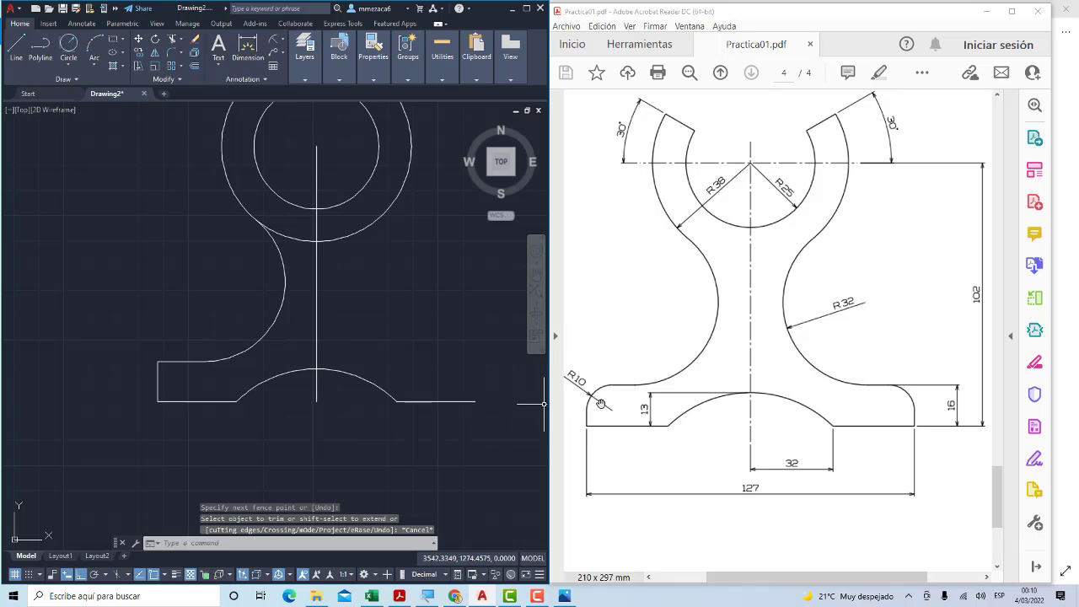
Try filleting the base's top-left corner, then undo the too-small result
left_click(173, 52)
type("10")
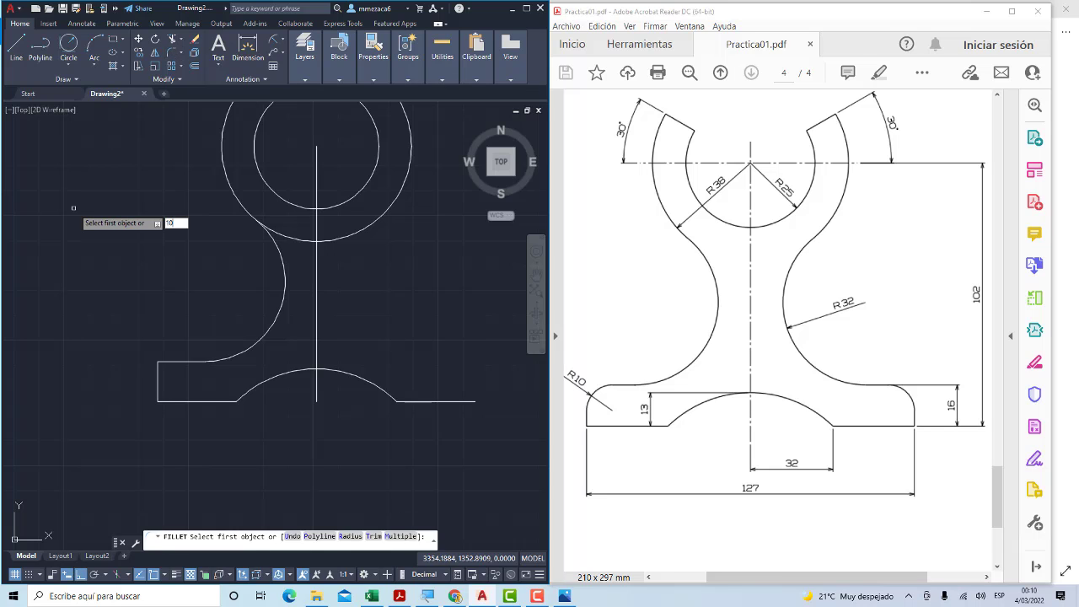
key("Return")
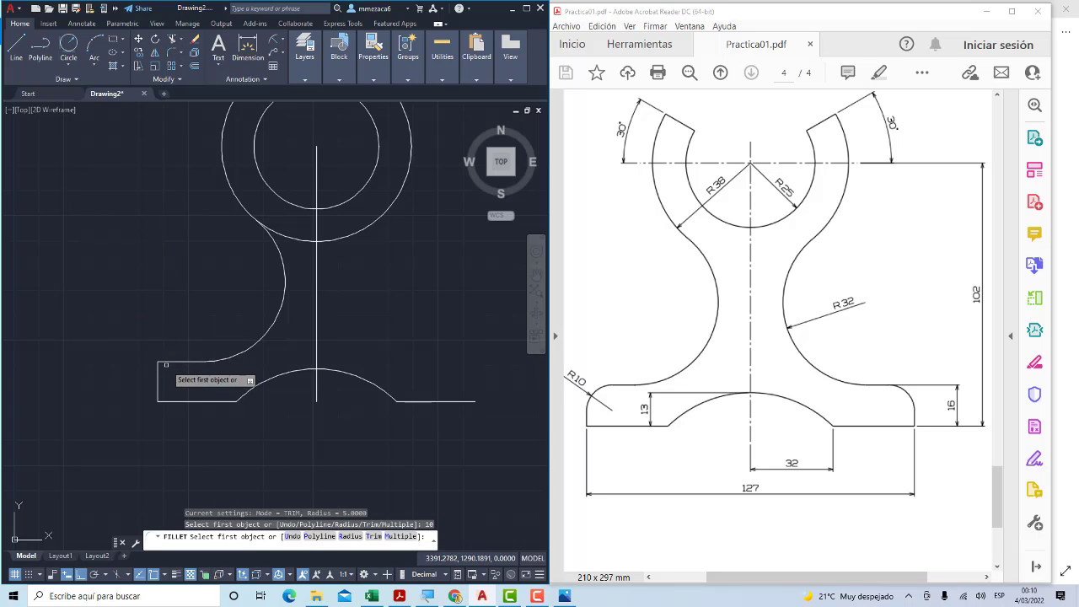
left_click(165, 368)
left_click(164, 372)
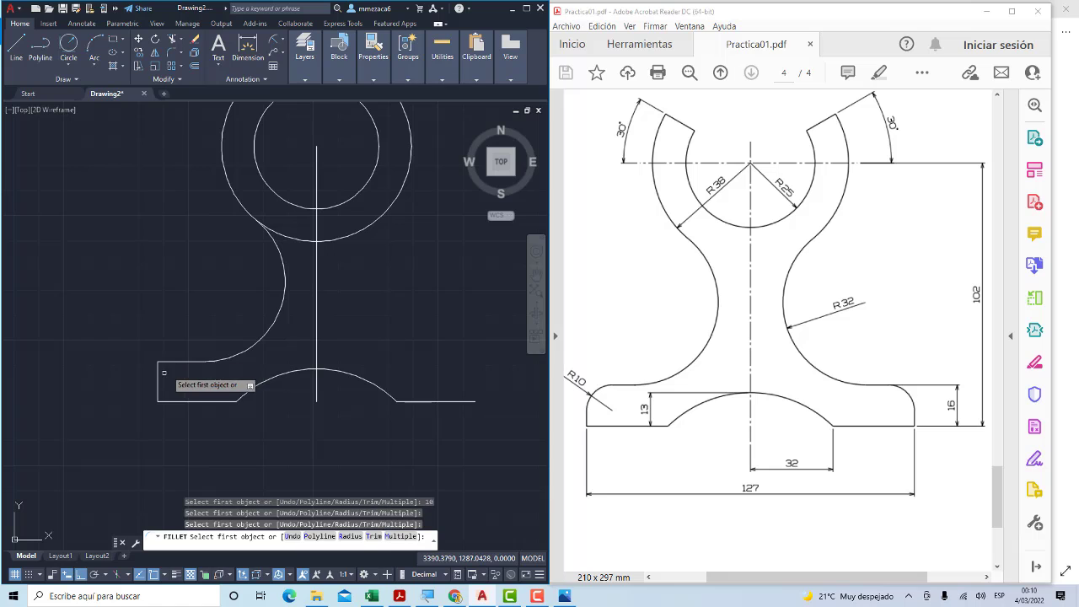
left_click(158, 373)
left_click(177, 361)
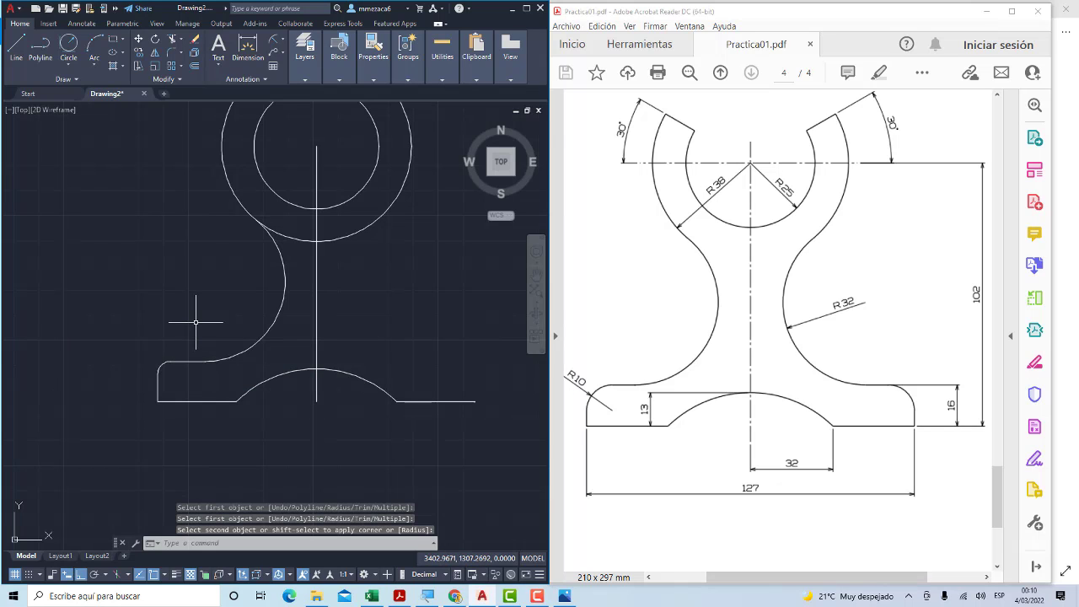
key("ctrl+z")
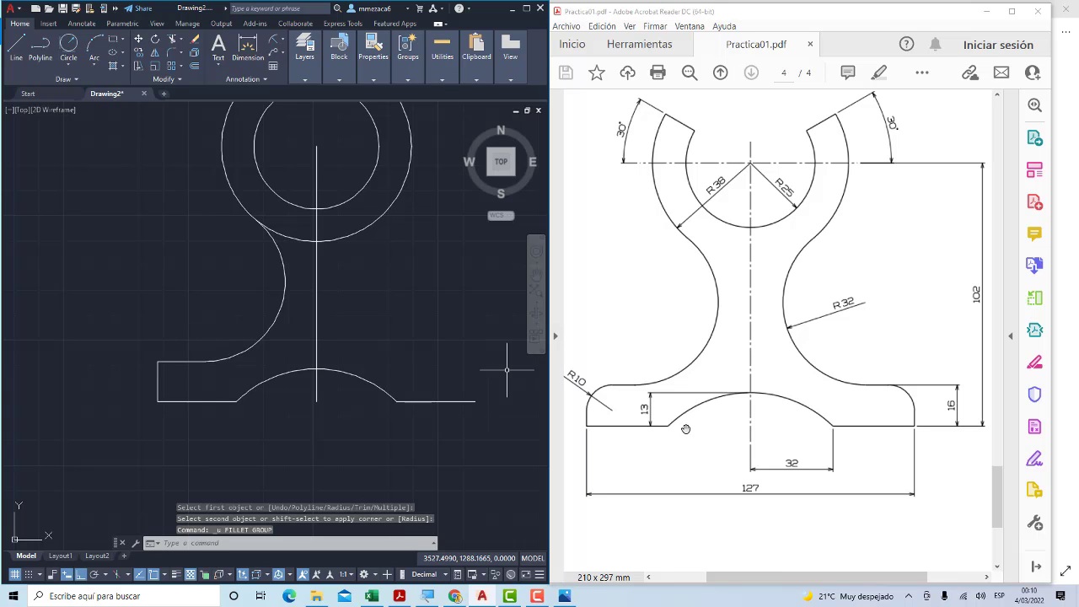
left_click_drag(644, 436, 683, 436)
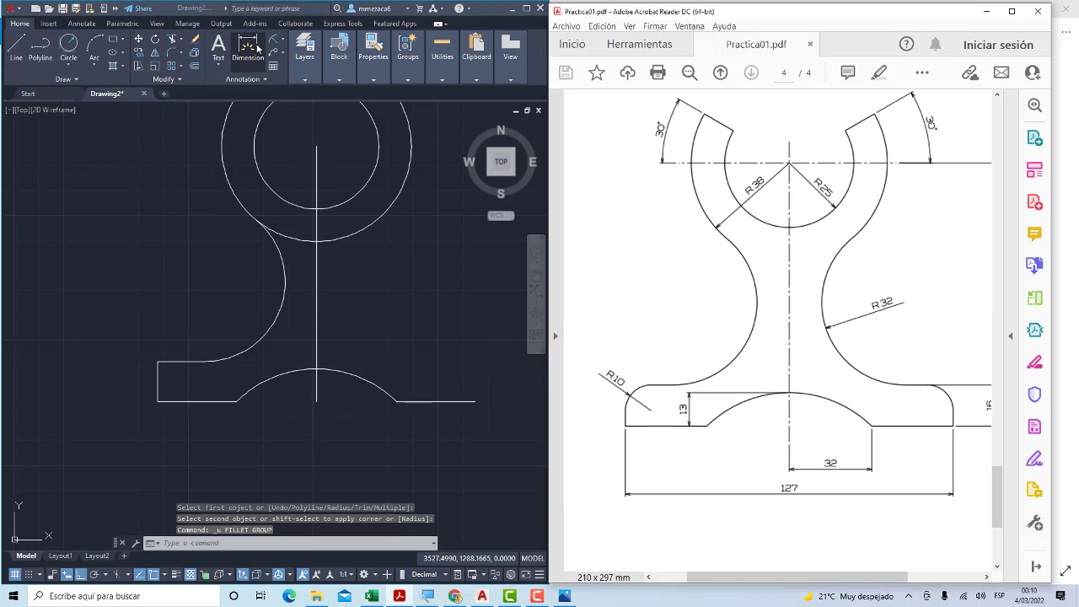
left_click(183, 159)
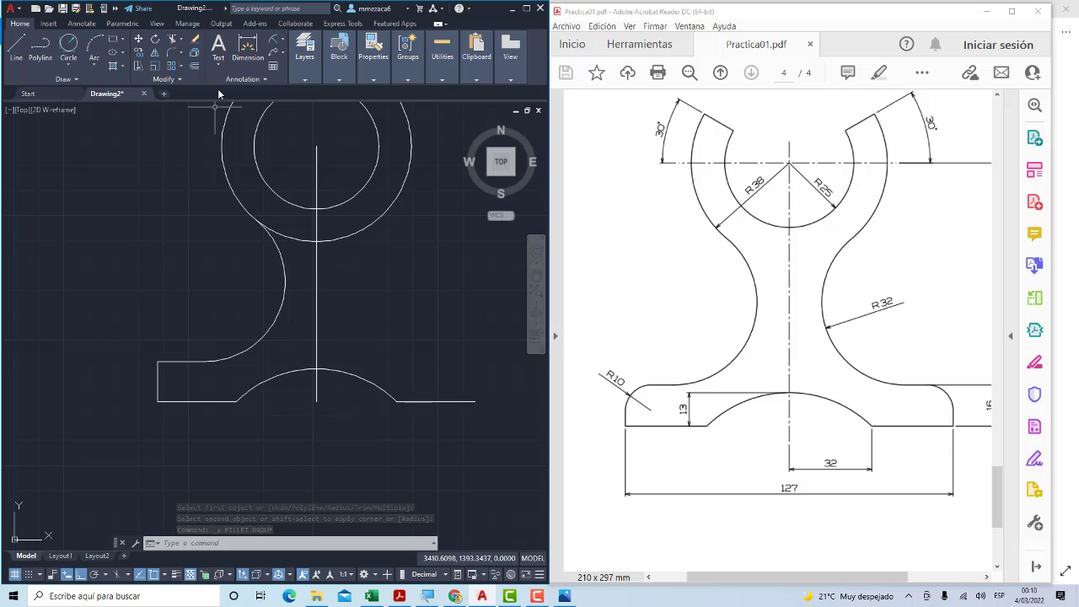
Fillet the base's top-left corner with radius 10
left_click(170, 55)
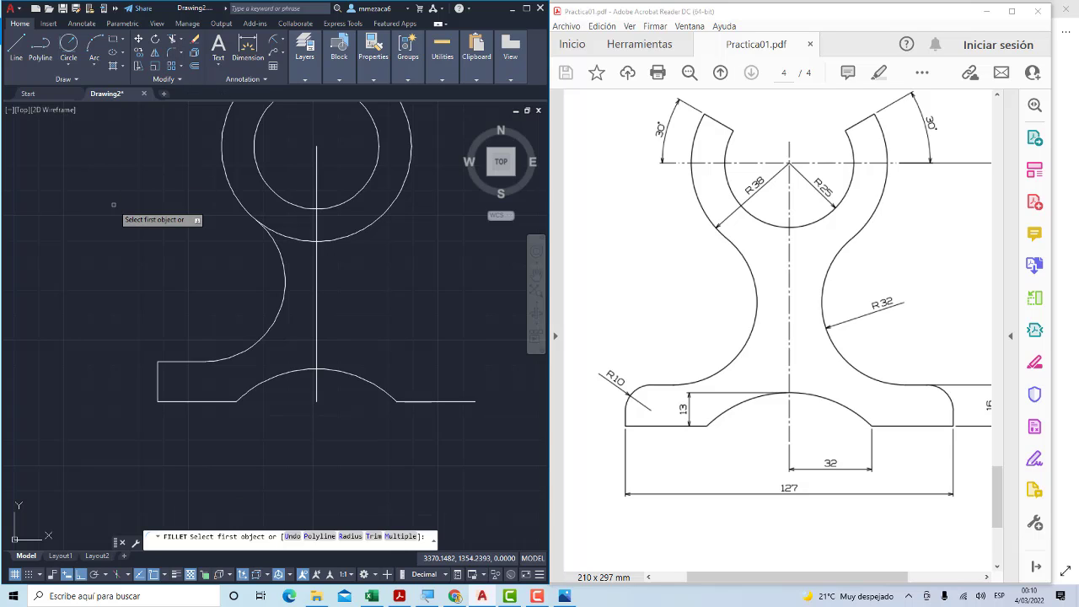
left_click(145, 256)
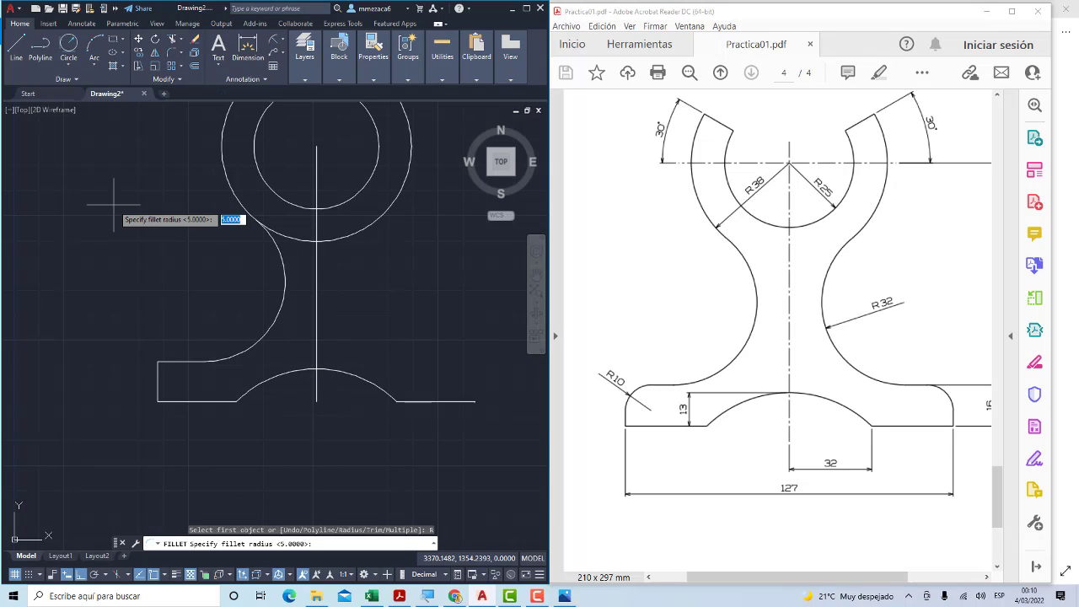
key("Return")
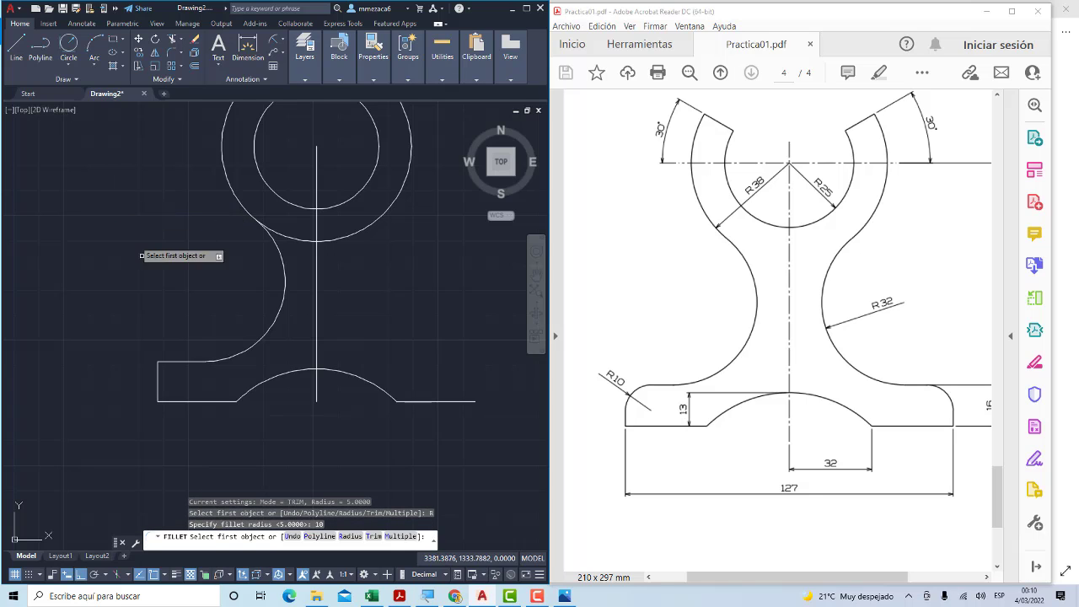
left_click(171, 362)
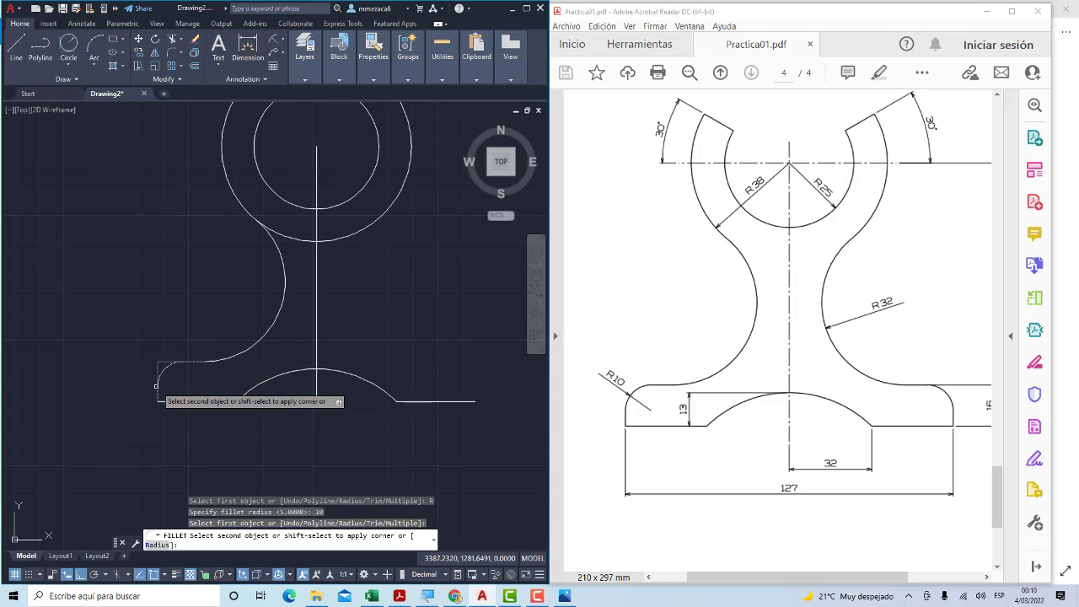
left_click(158, 388)
mouse_move(210, 318)
middle_mouse_down()
mouse_move(181, 322)
mouse_move(182, 309)
middle_mouse_up()
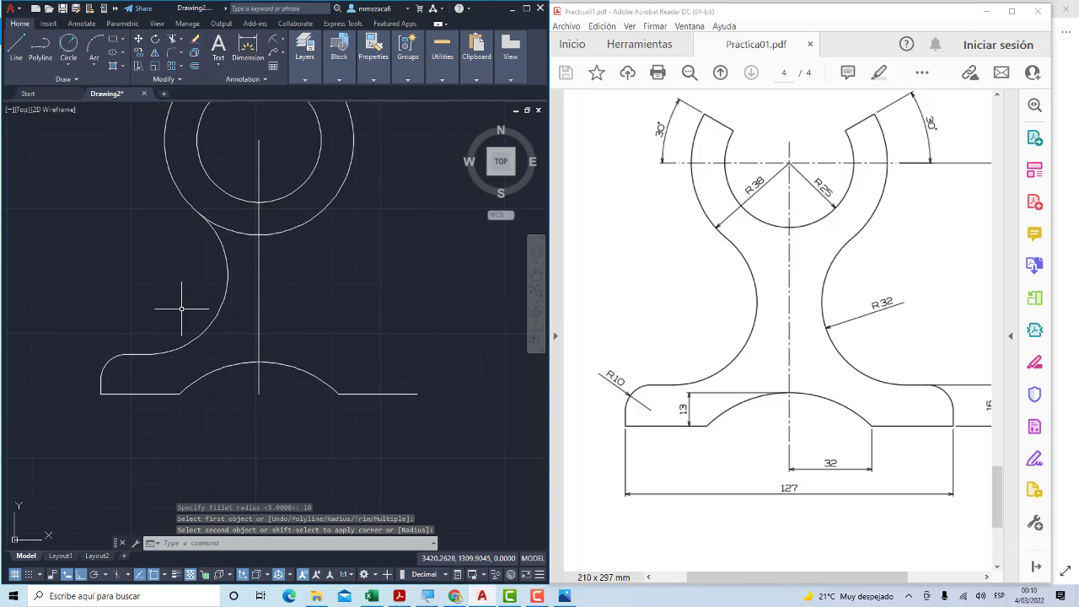
scroll(273, 315, "up", 2)
scroll(248, 309, "down", 4)
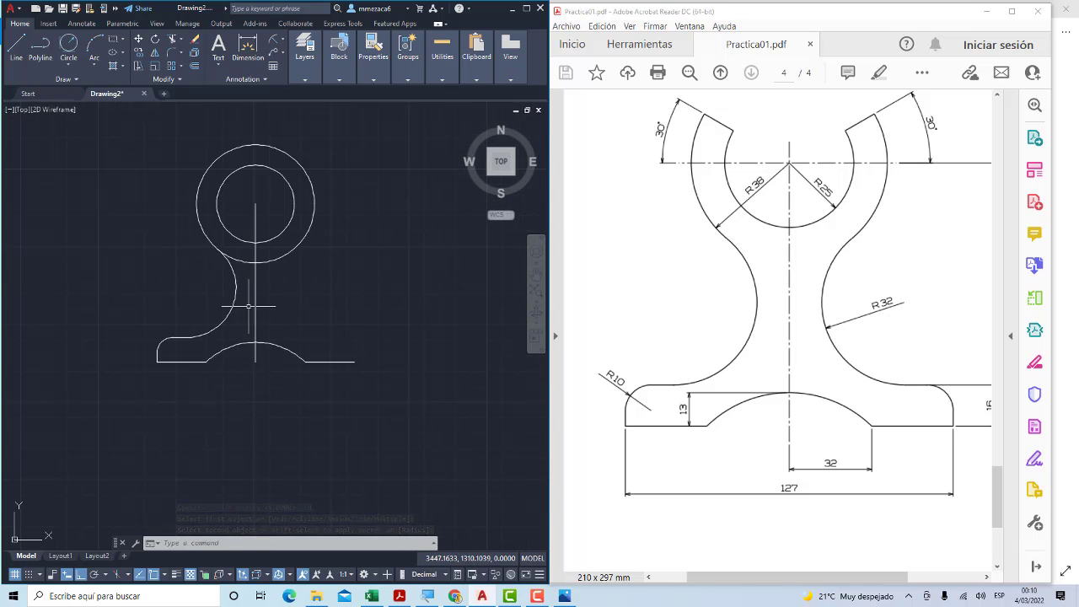
scroll(217, 333, "up", 2)
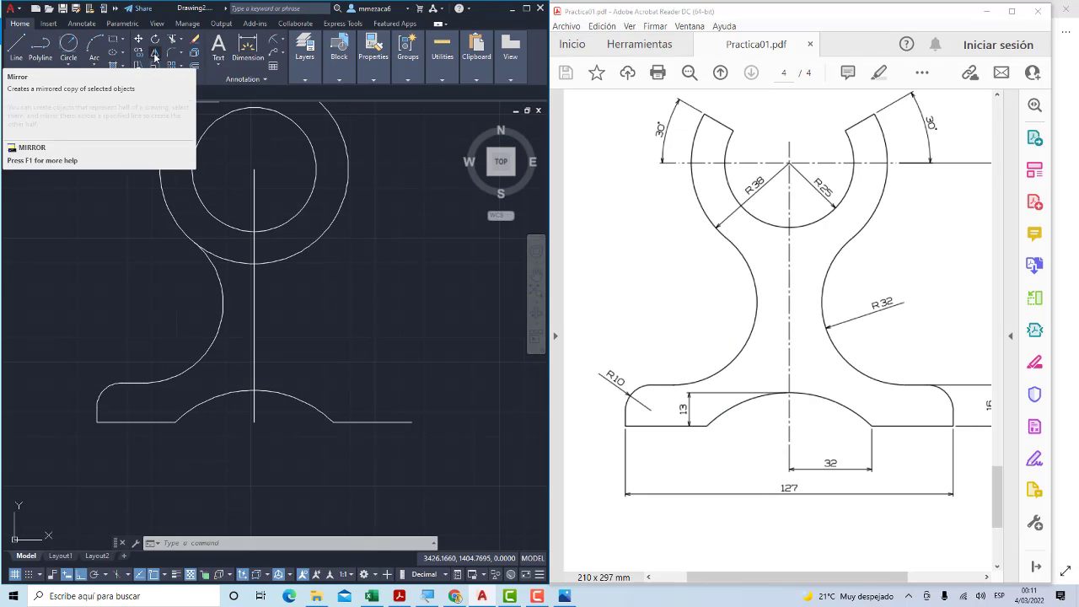
Mirror the left concave arc, lower-left fillet and edge across the vertical centre line, keeping the originals
left_click(155, 57)
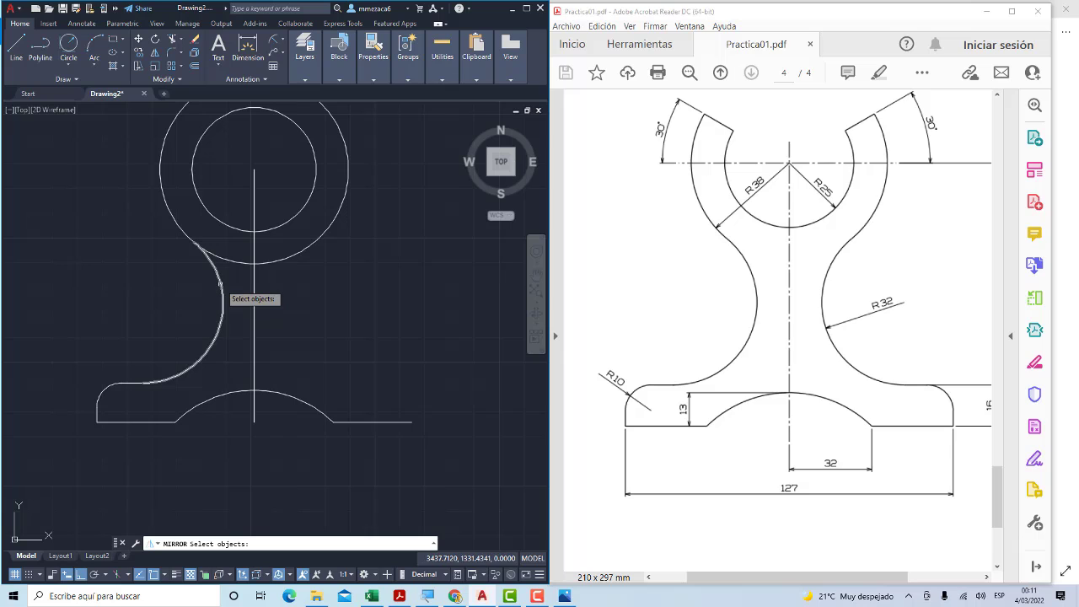
left_click(219, 282)
left_click(142, 411)
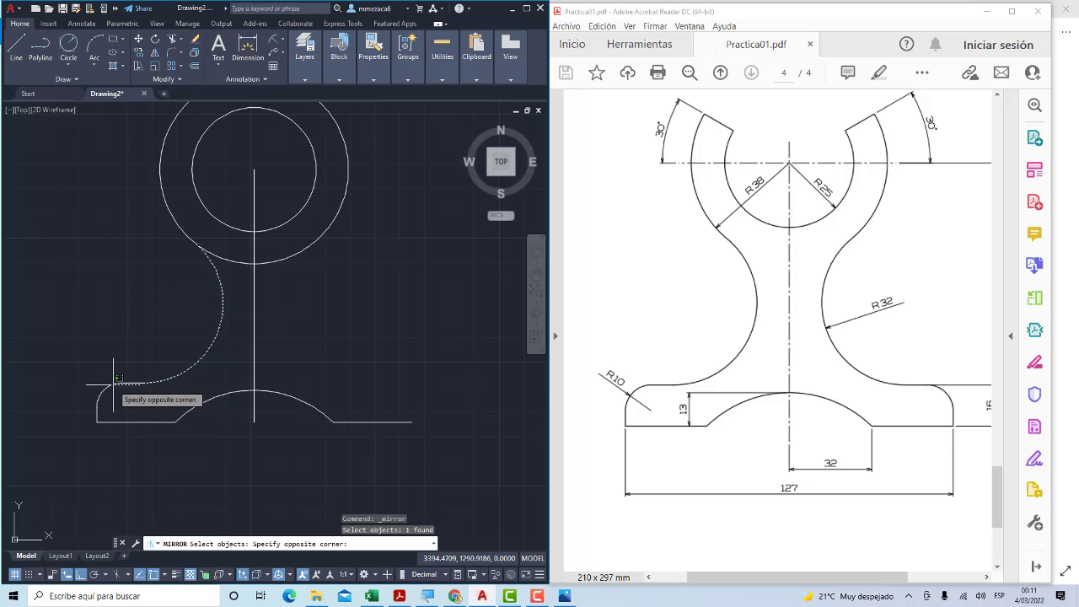
left_click(83, 357)
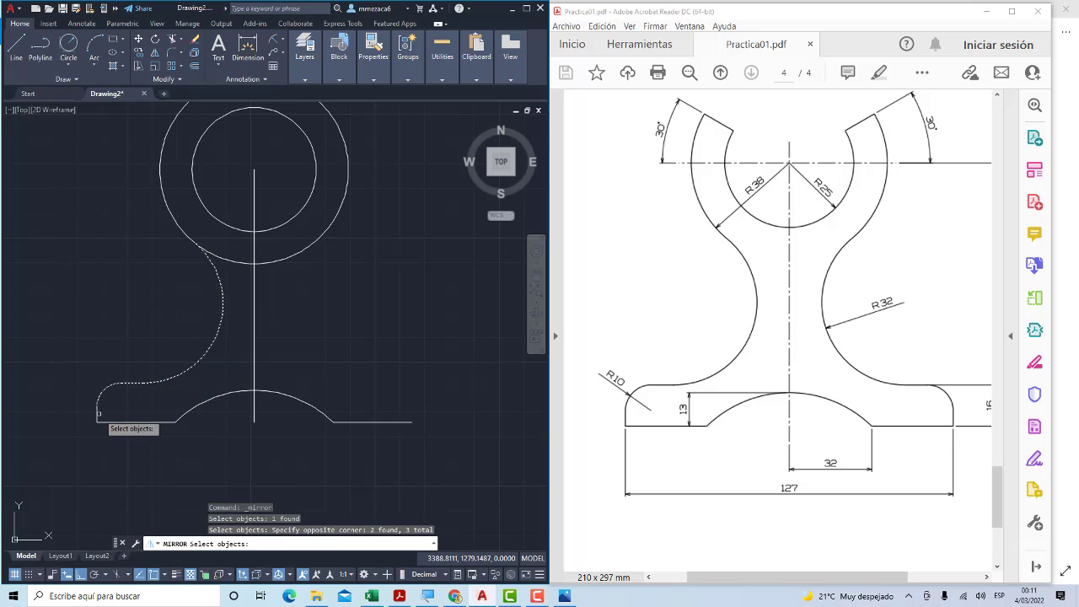
left_click(97, 413)
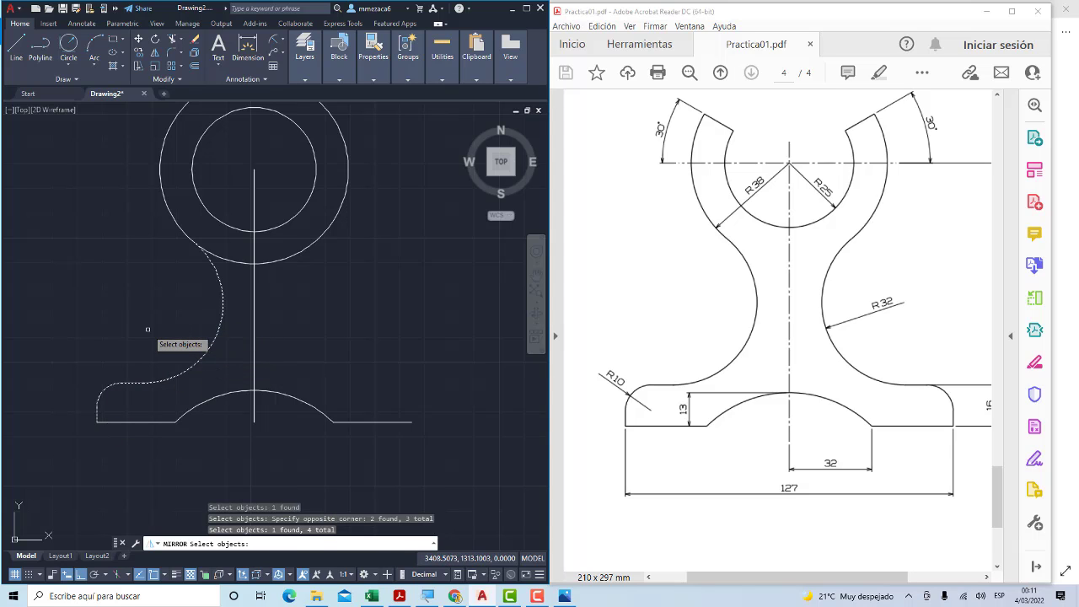
key("Return")
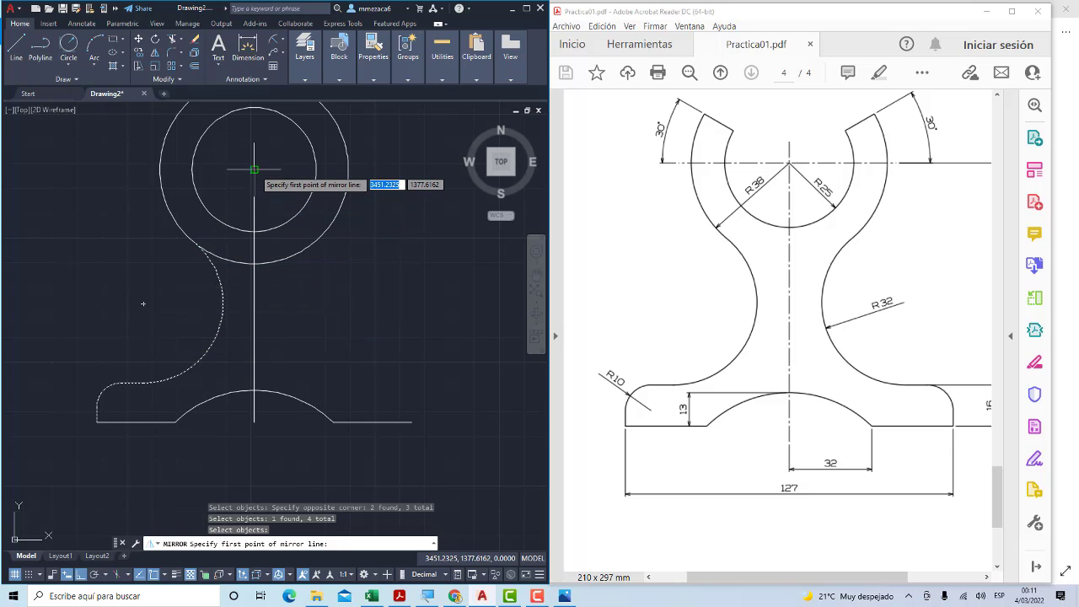
left_click(254, 169)
left_click(253, 420)
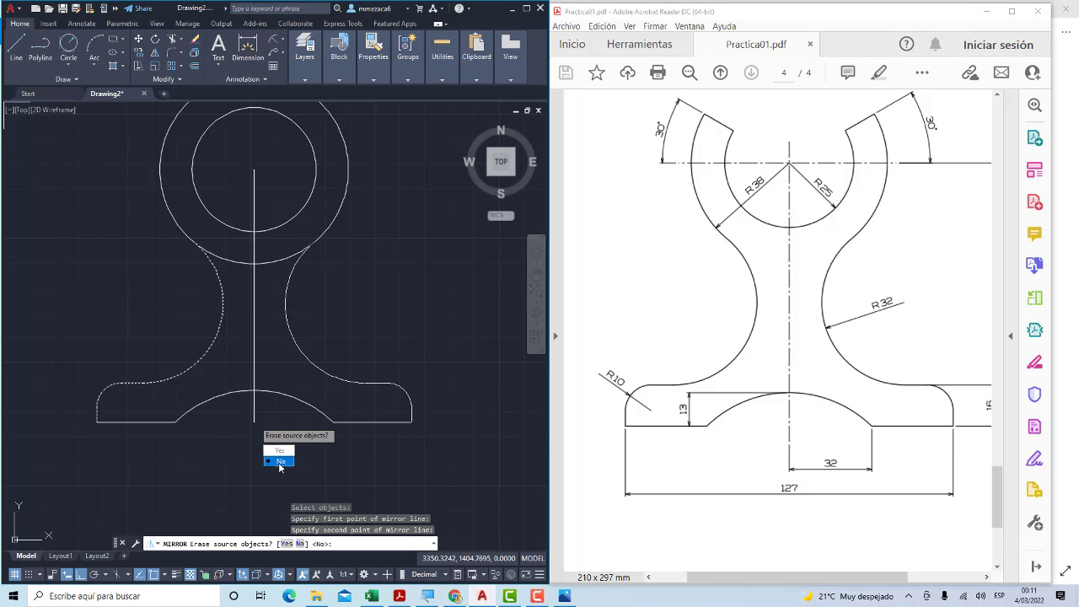
left_click(275, 463)
mouse_move(285, 359)
middle_mouse_down()
mouse_move(289, 374)
mouse_move(257, 412)
middle_mouse_up()
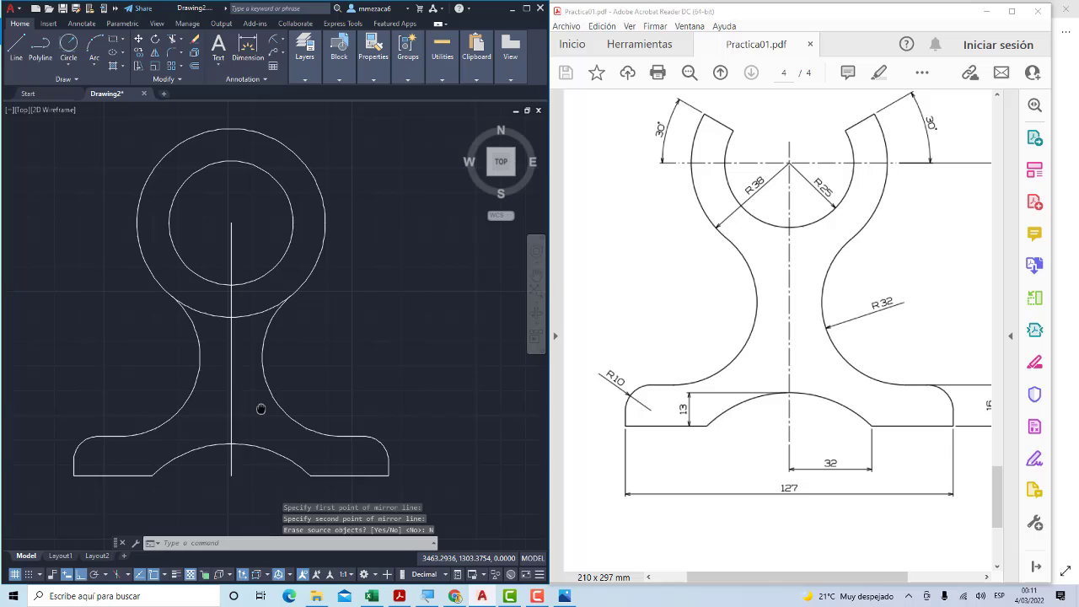
Erase the vertical centre line
left_click(242, 360)
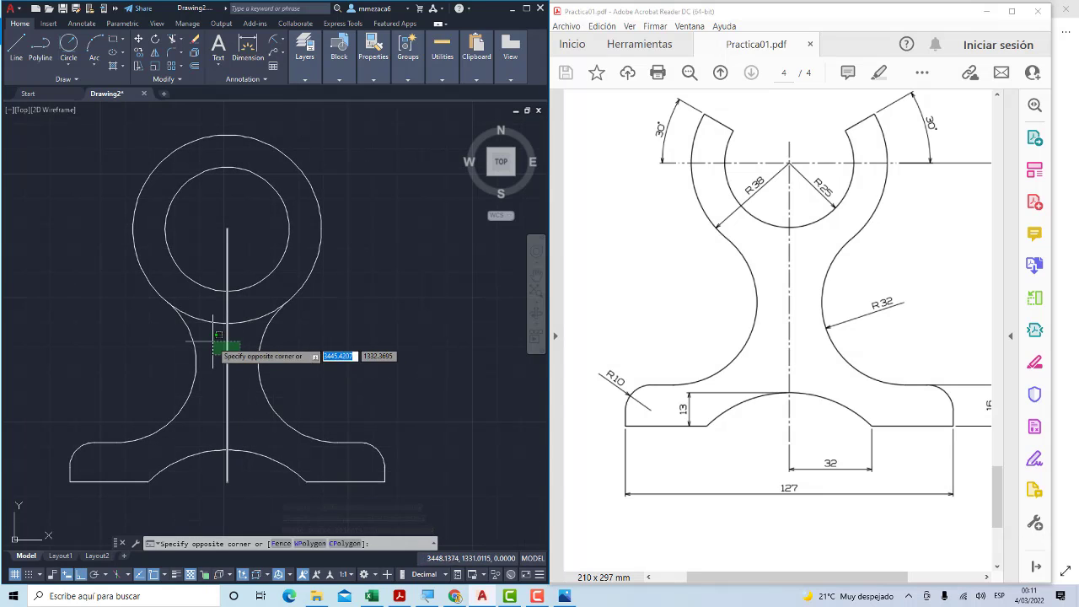
left_click(212, 341)
key("Delete")
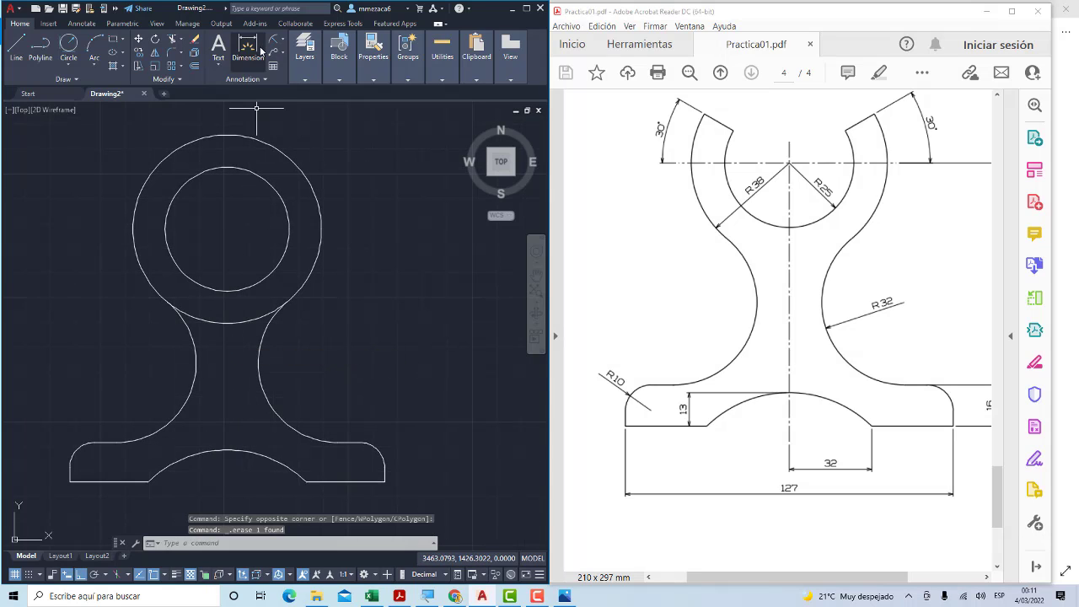
Trim away the leftover arc across the neck below the outer circle
left_click(172, 39)
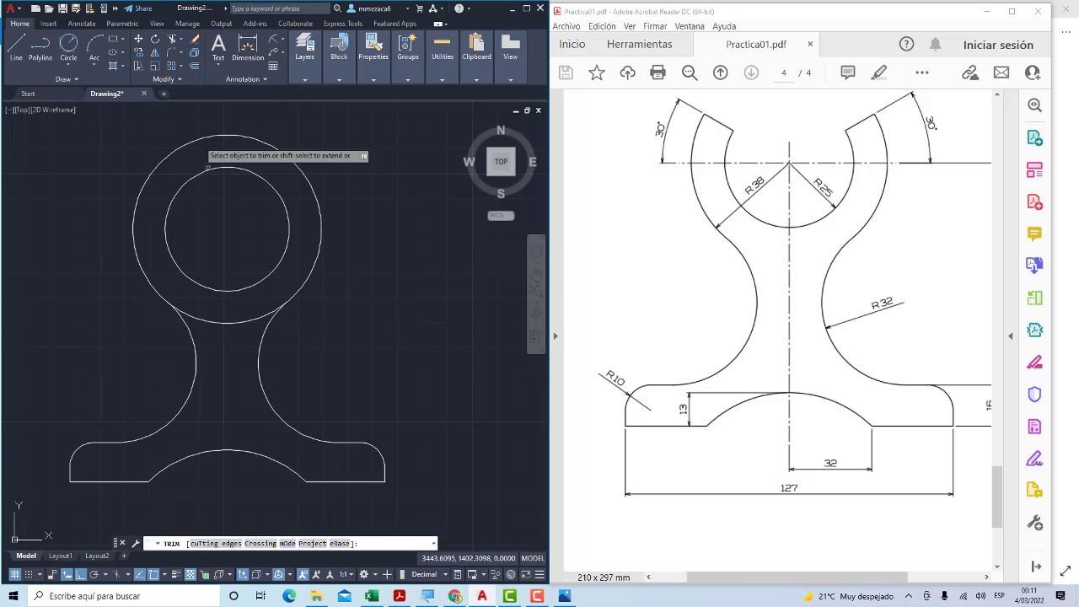
left_click(220, 313)
key("Return")
key("Escape")
scroll(304, 329, "down", 1)
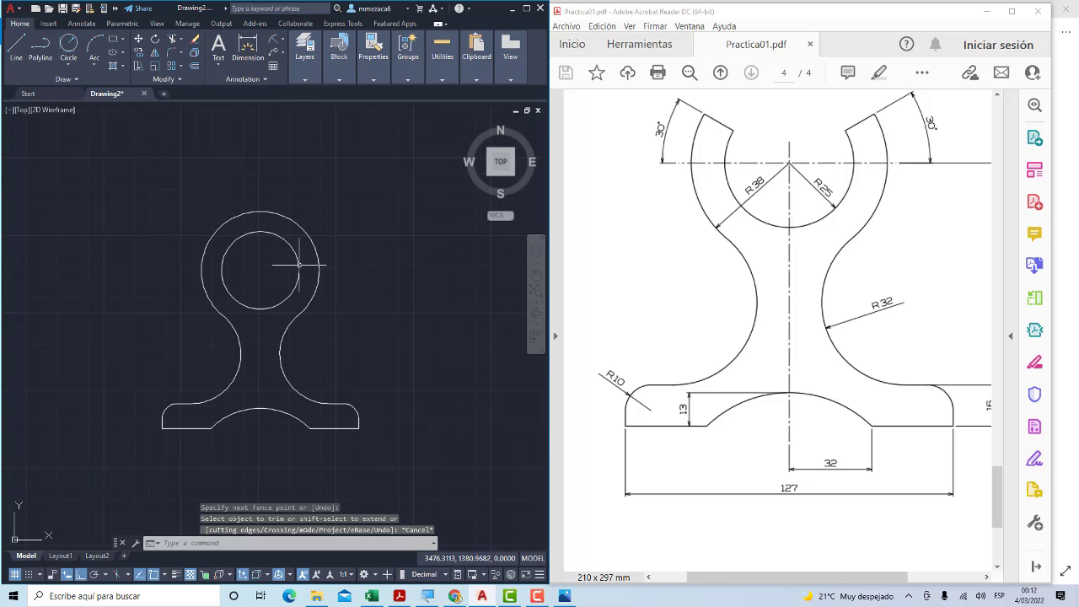
scroll(291, 278, "up", 1)
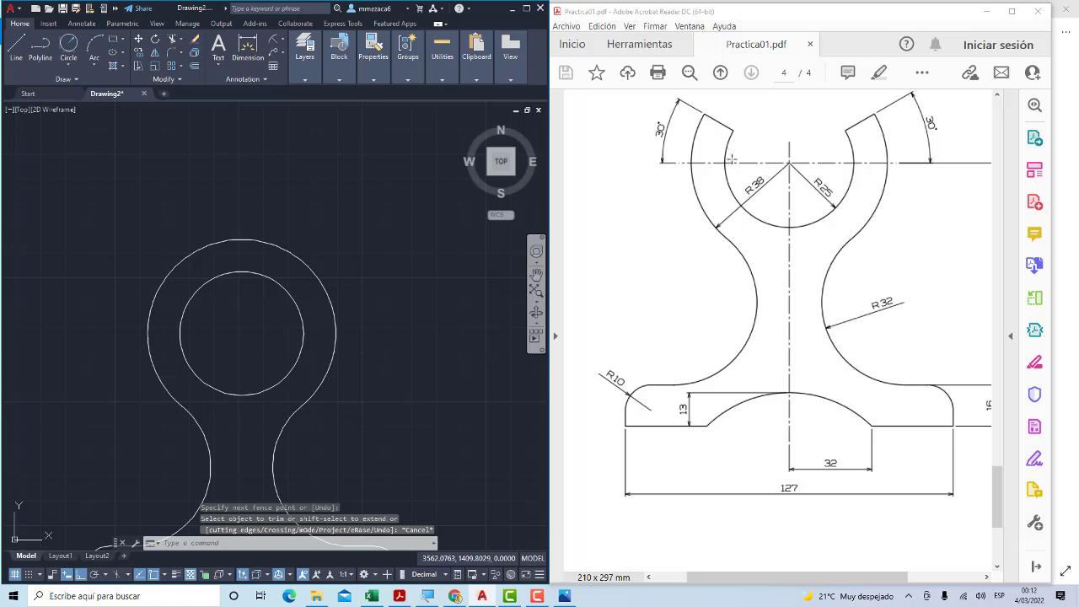
left_click(16, 48)
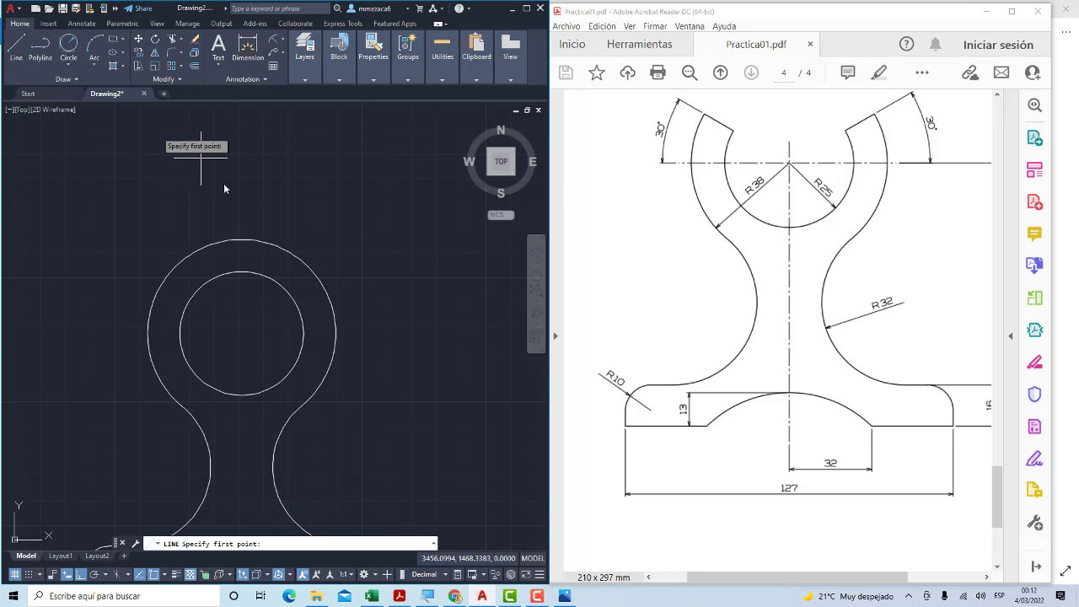
Draw a 60-unit line from the circle centre at 30°
left_click(242, 333)
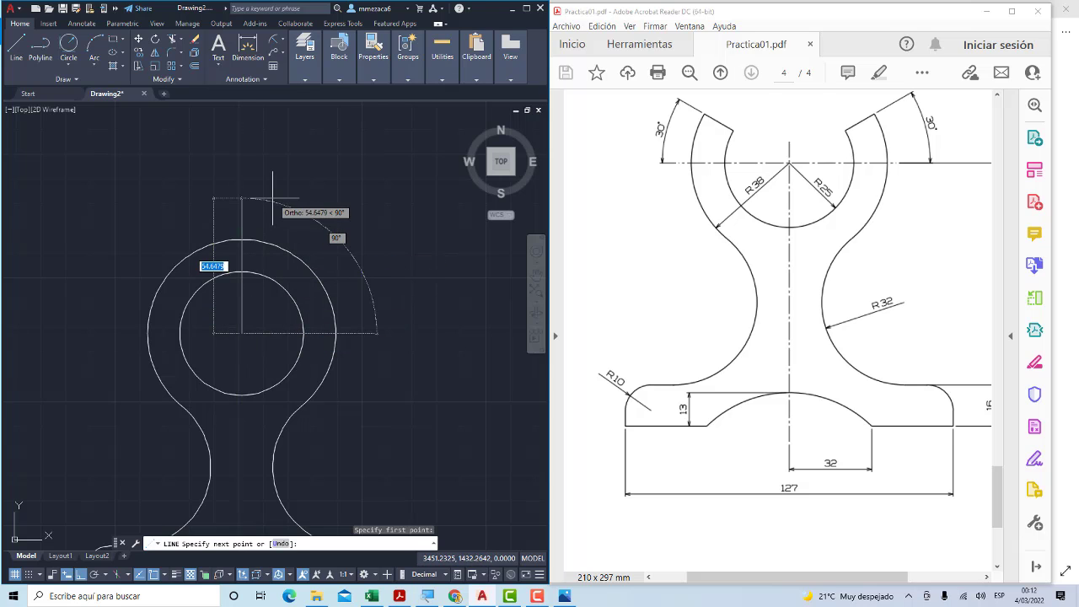
type("60")
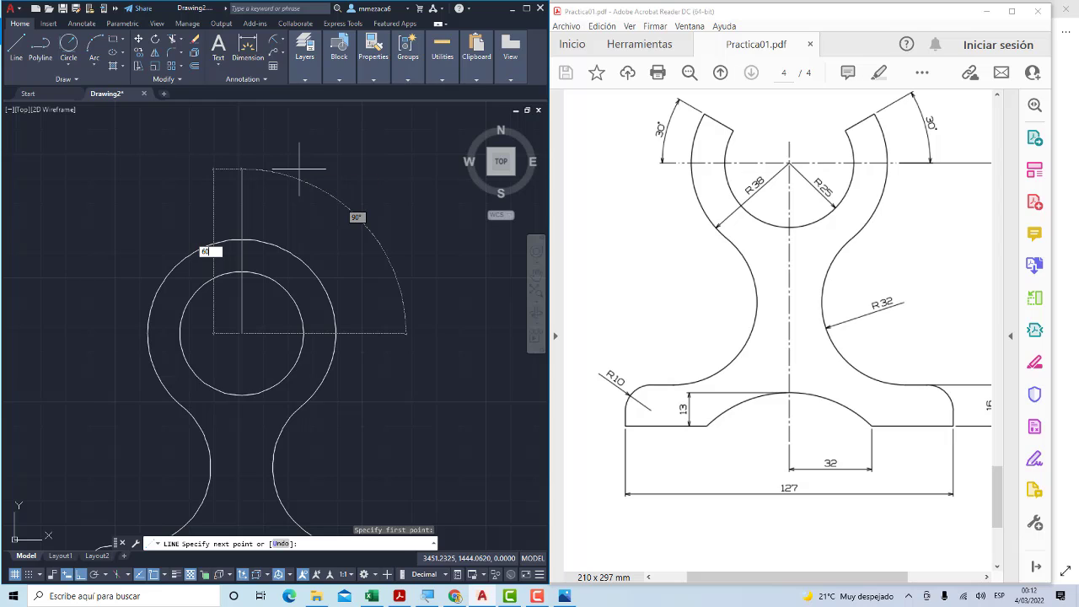
key("Tab")
type("30")
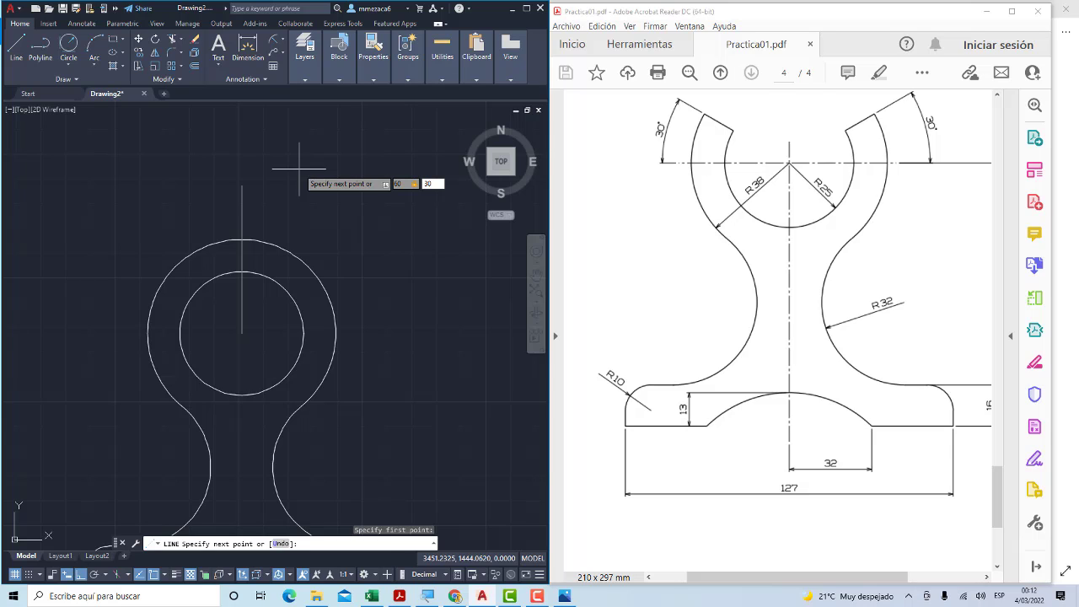
key("Return")
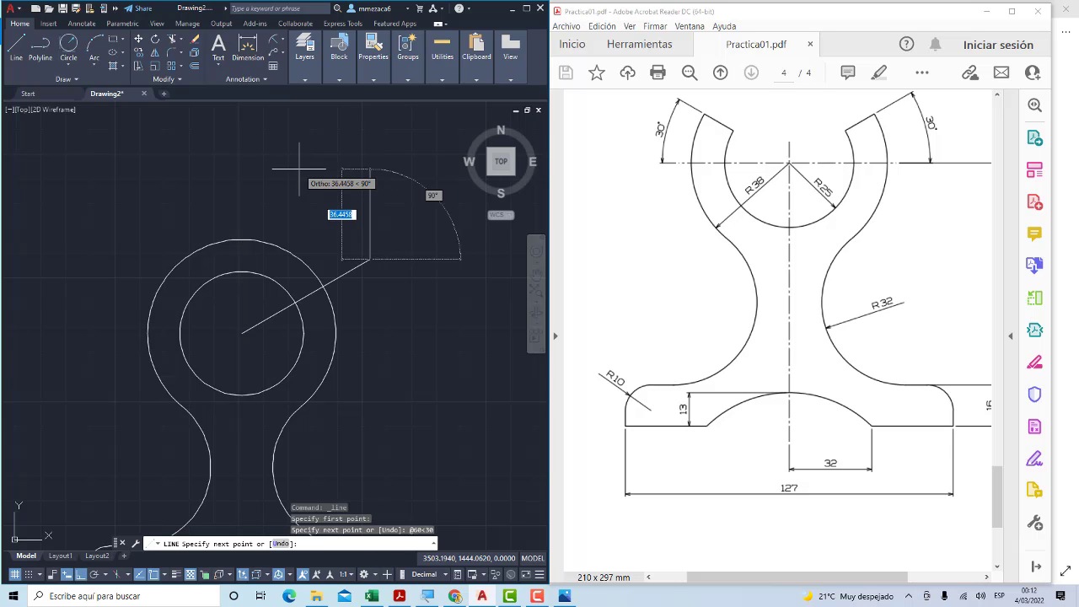
key("Escape")
scroll(748, 228, "up", 1)
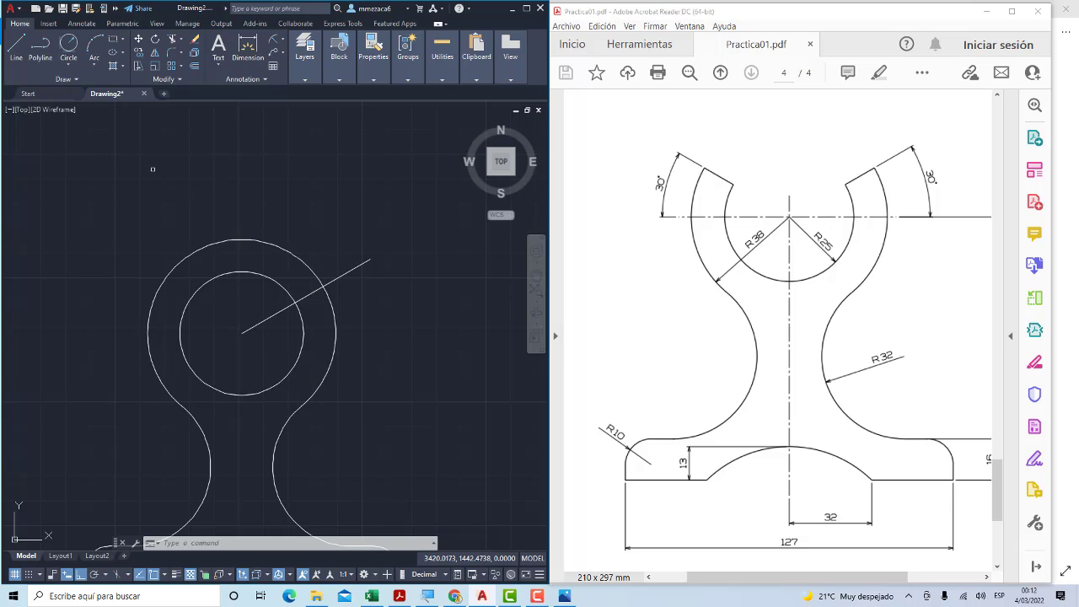
Draw a 50-unit line from the circle centre at 150°, undoing a mistaken 120° attempt
left_click(18, 44)
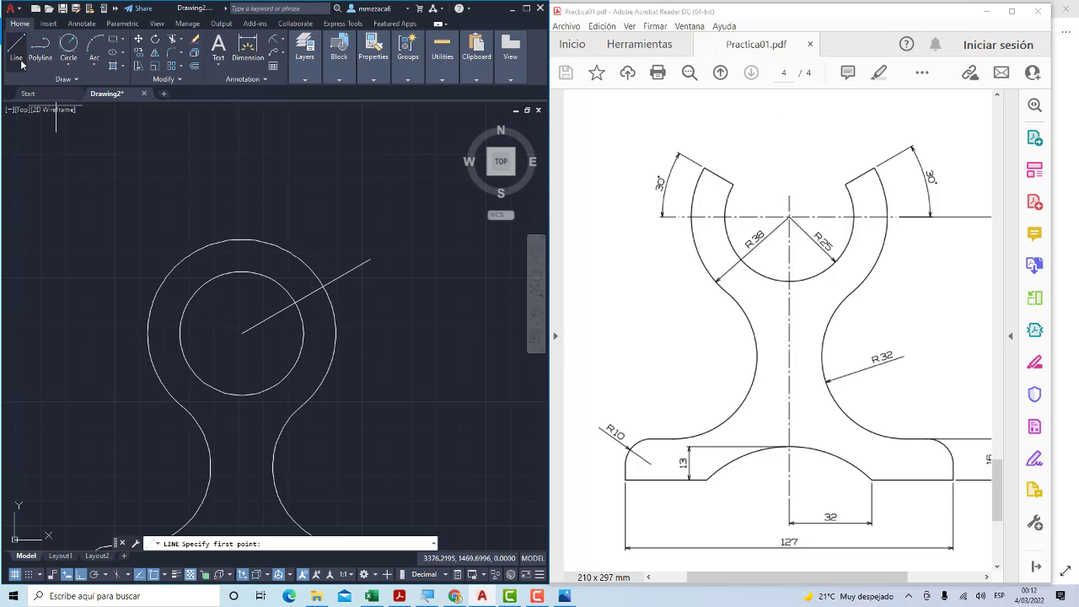
left_click(242, 333)
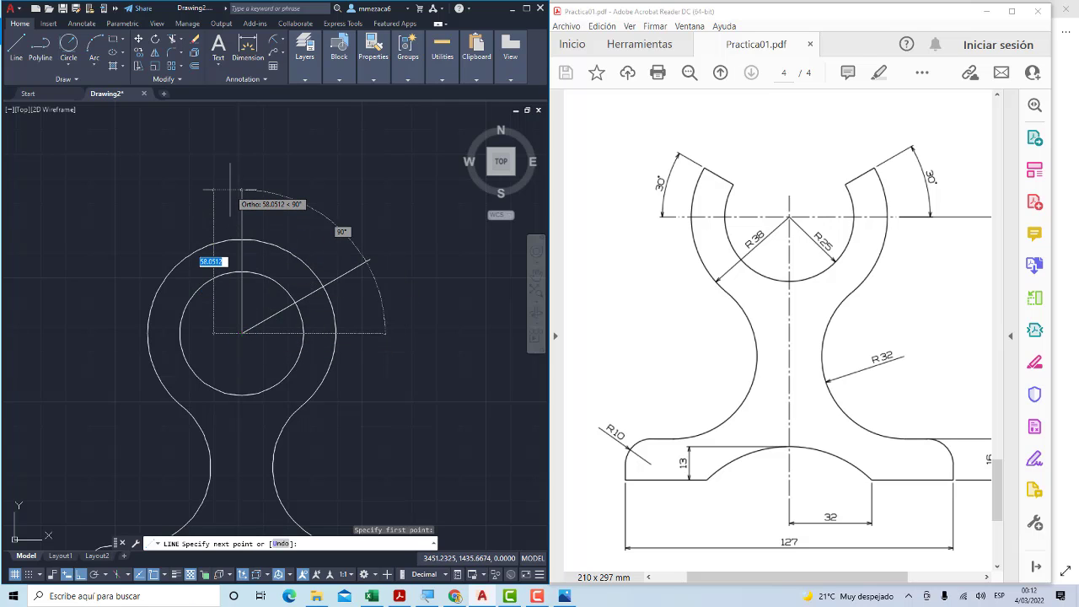
key("Tab")
type("1")
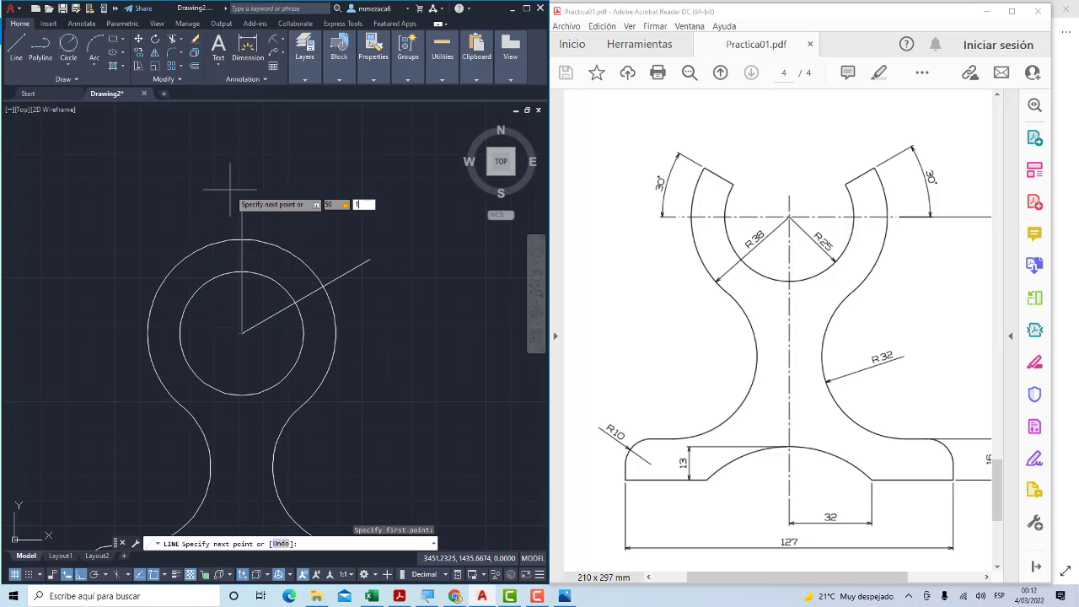
key("Return")
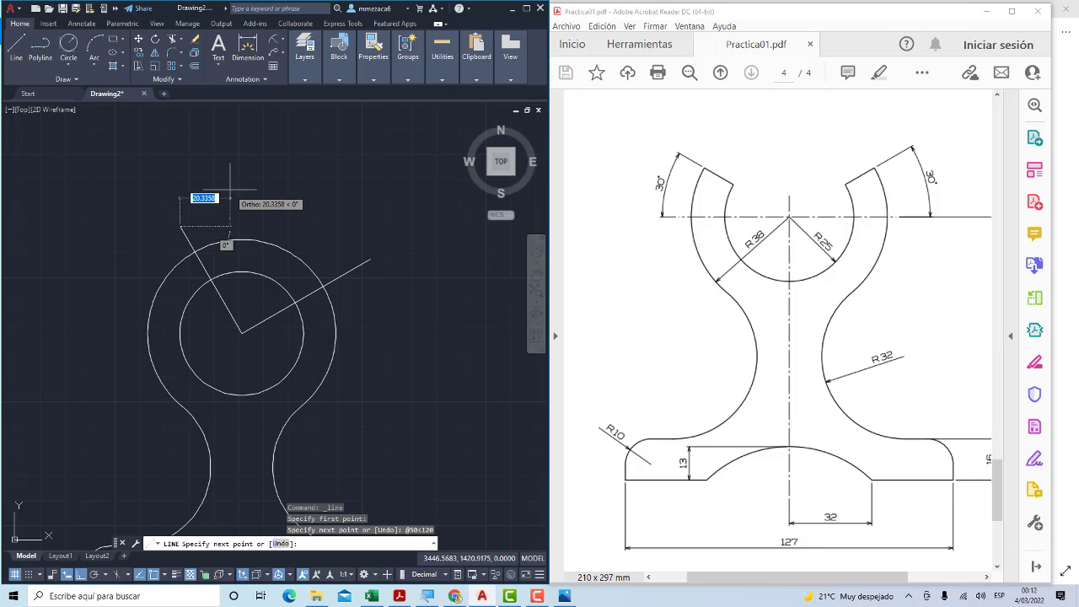
key("ctrl+z")
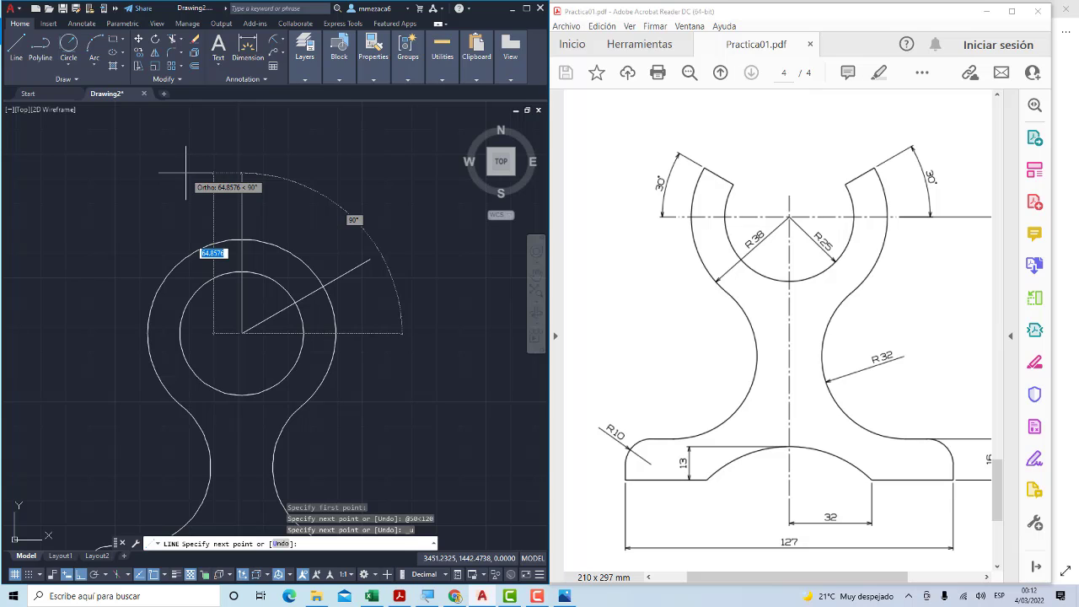
type("50")
key("Tab")
type("150")
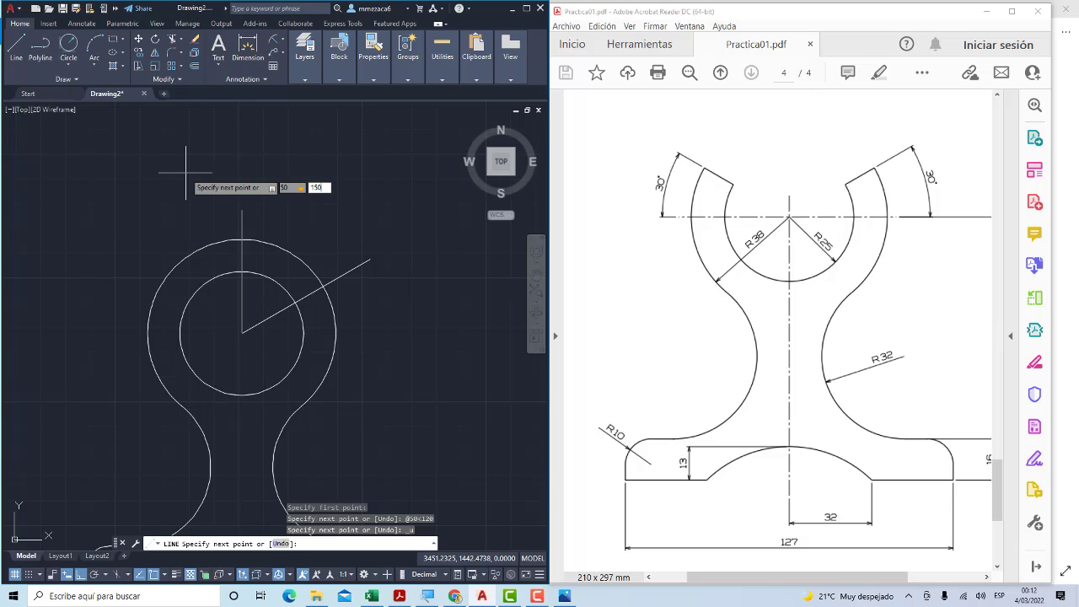
key("Return")
key("Escape")
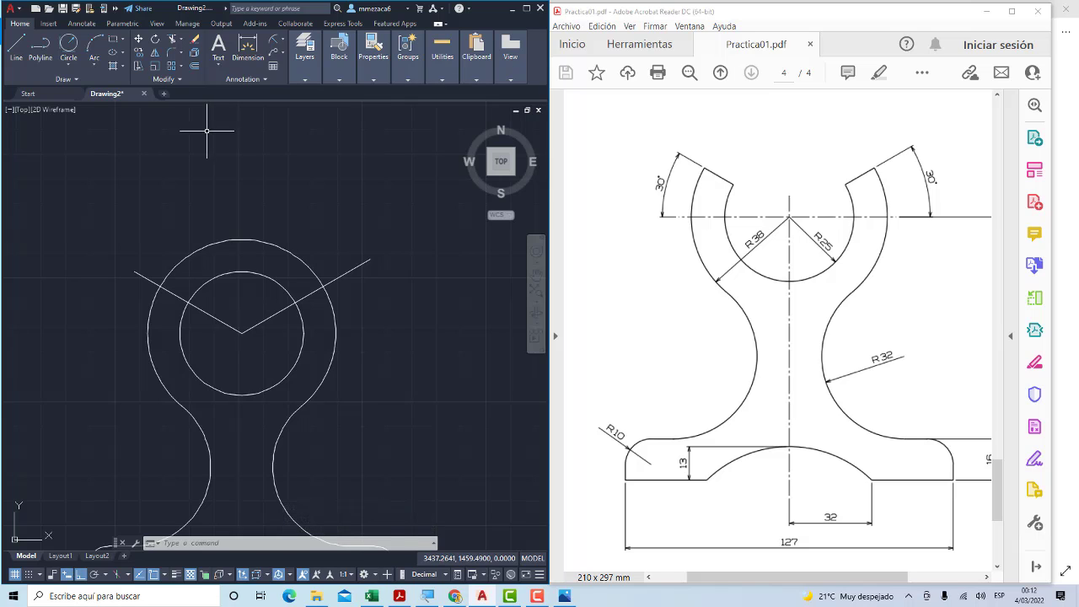
Draw a horizontal line from the circle centre to the right
left_click(16, 47)
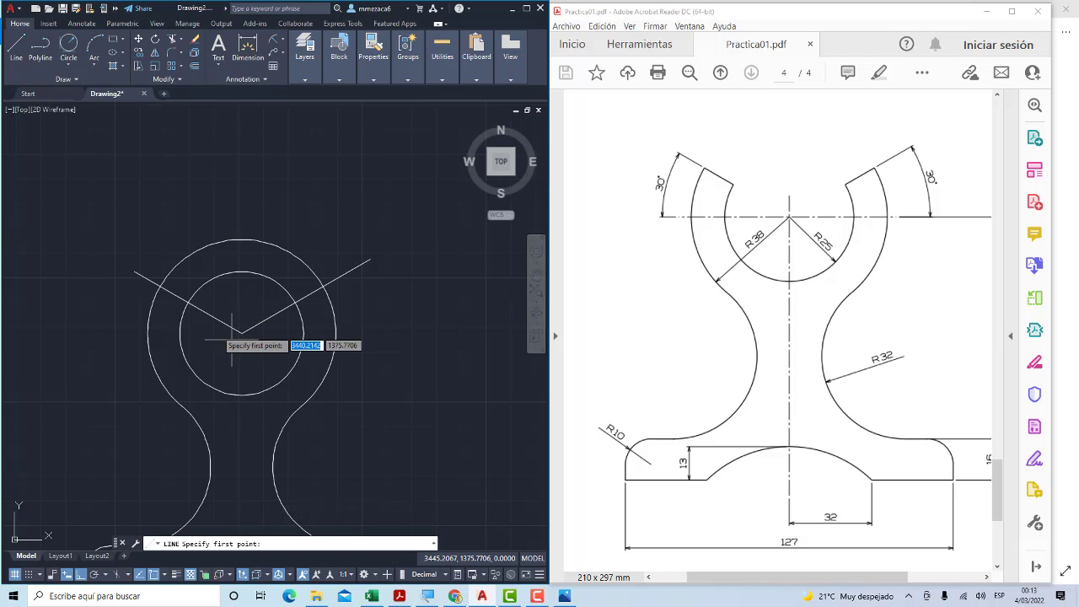
left_click(242, 334)
left_click(386, 333)
Draw a horizontal line from the circle centre to the left
key("Escape")
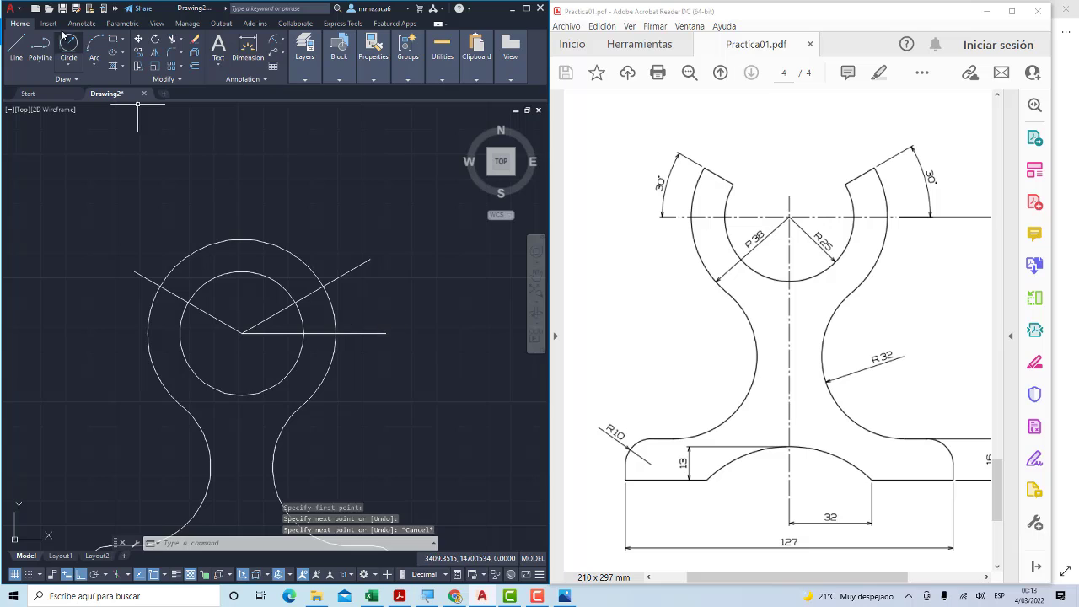
left_click(16, 49)
left_click(242, 333)
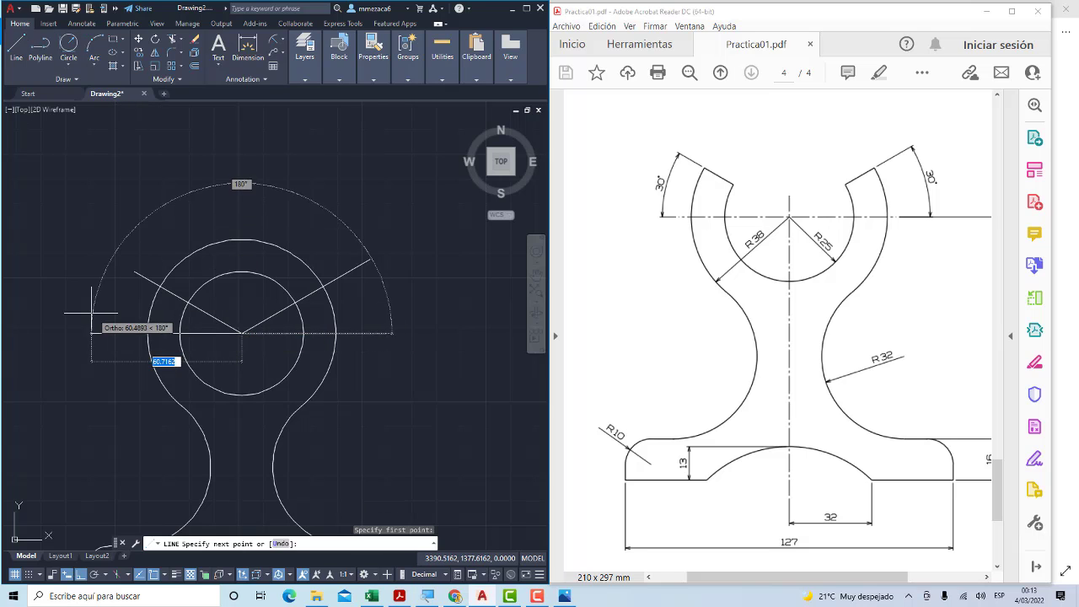
left_click(91, 333)
key("Escape")
mouse_move(304, 50)
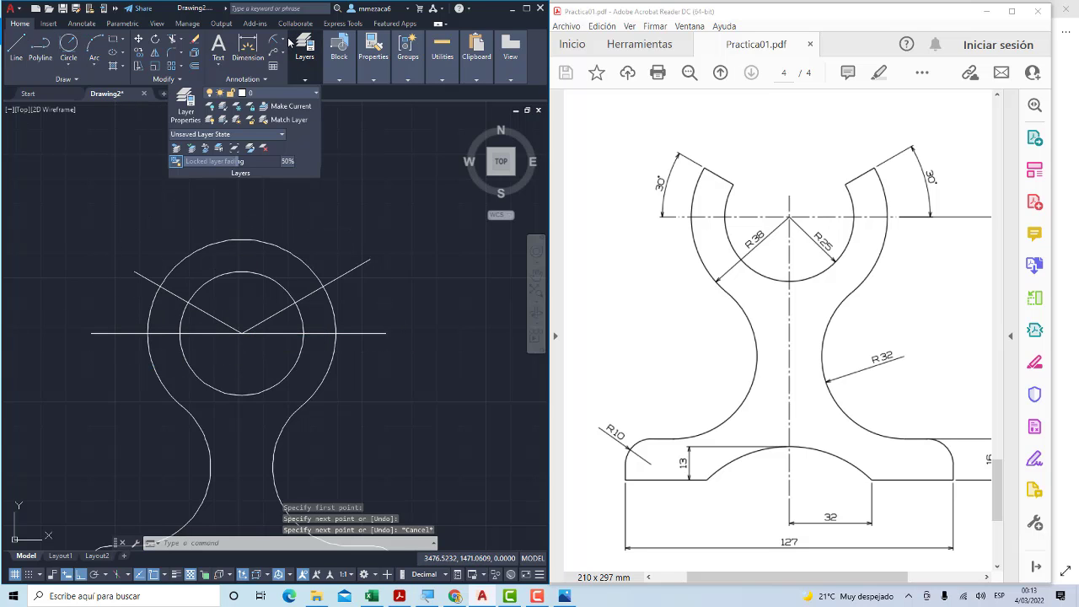
Add 30° angular dimensions between each slanted line and the horizontal line
left_click(284, 45)
left_click(270, 110)
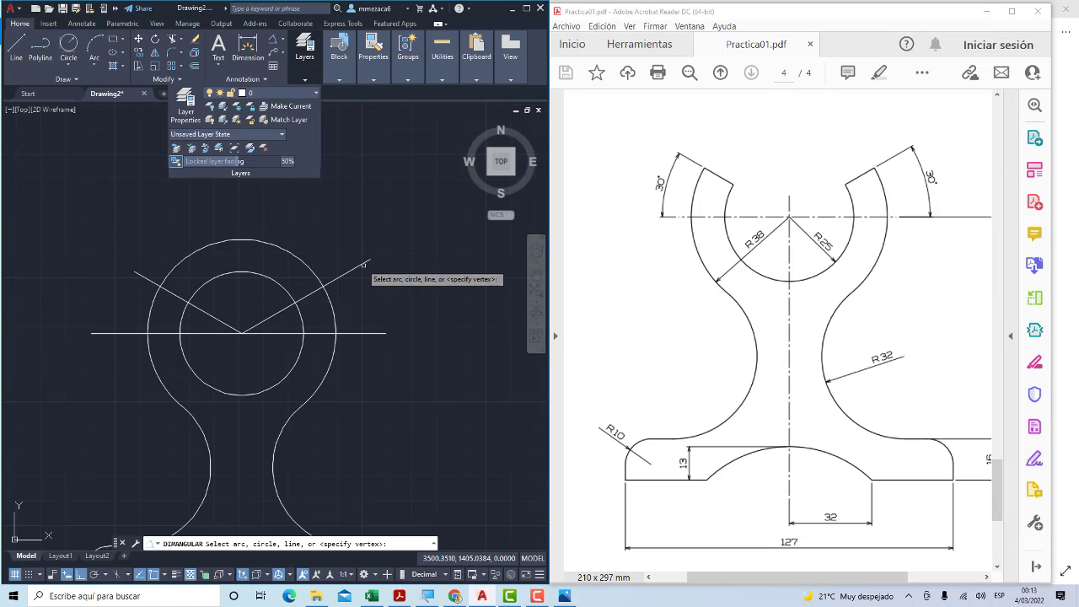
left_click(360, 266)
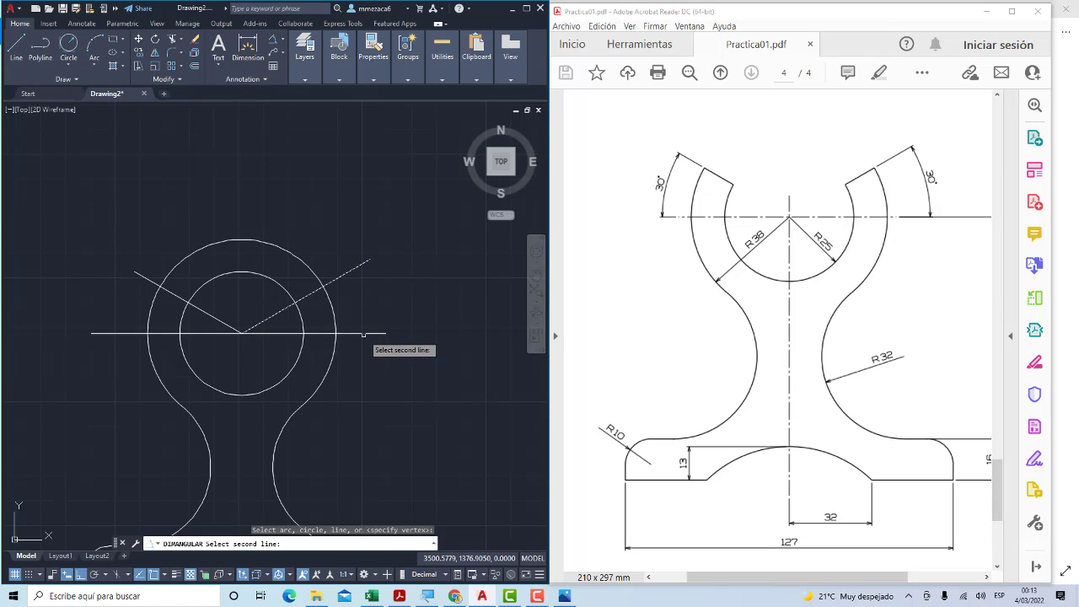
left_click(363, 334)
left_click(383, 312)
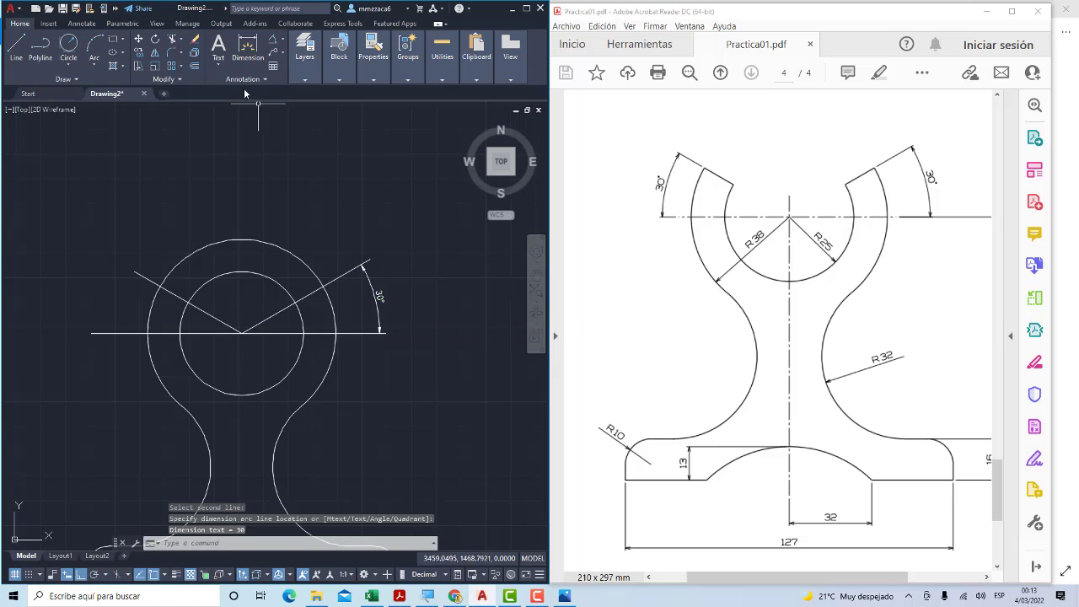
left_click(270, 39)
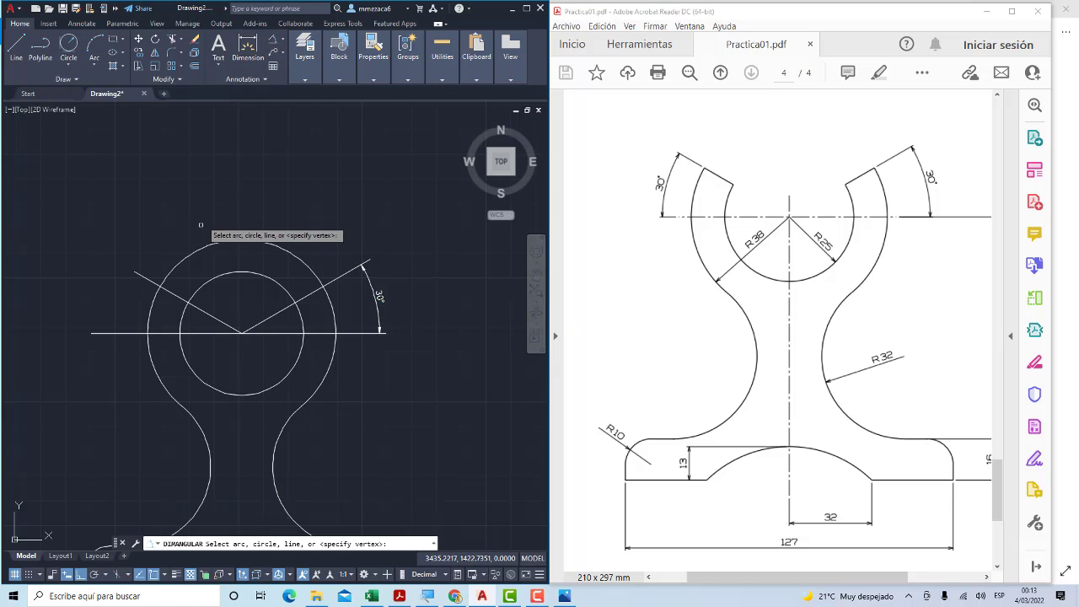
left_click(160, 286)
left_click(139, 334)
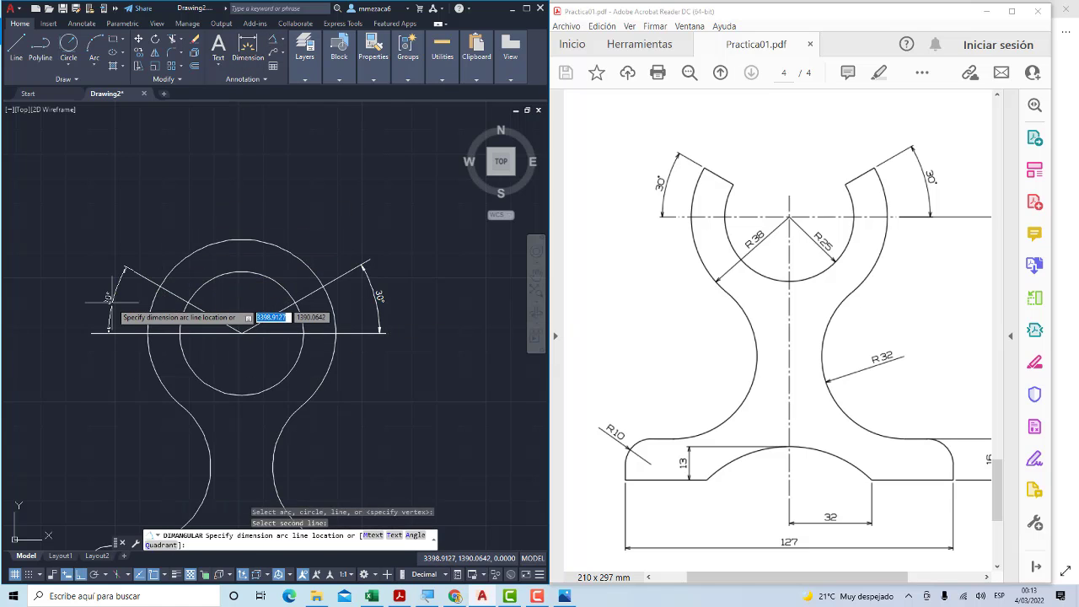
left_click(110, 306)
scroll(109, 306, "up", 2)
scroll(107, 304, "down", 2)
Delete both 30° angle dimensions and the horizontal reference line
left_click(110, 291)
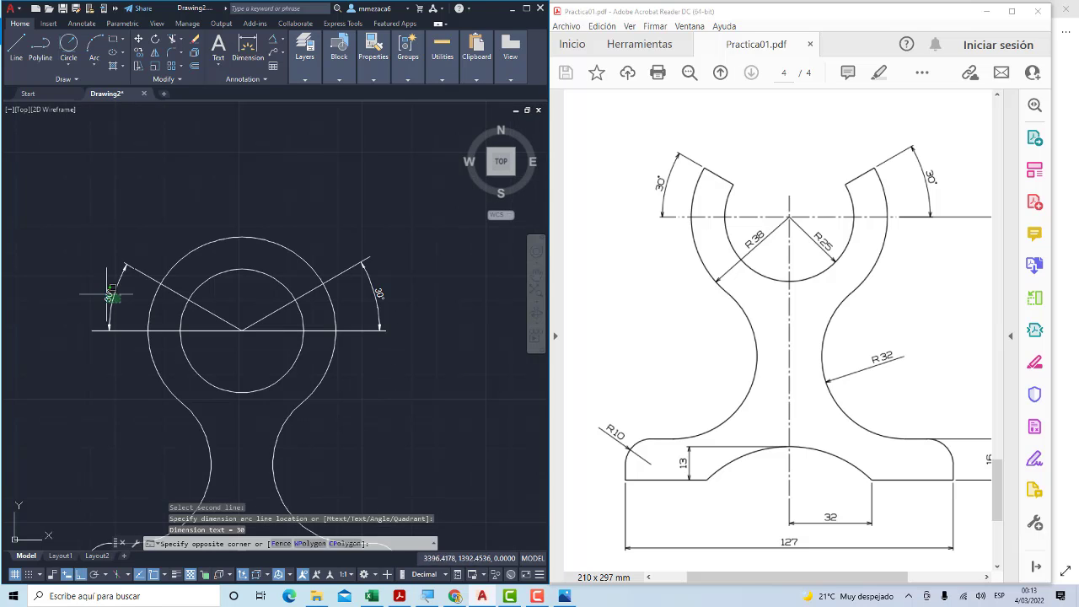
left_click(77, 268)
key("Delete")
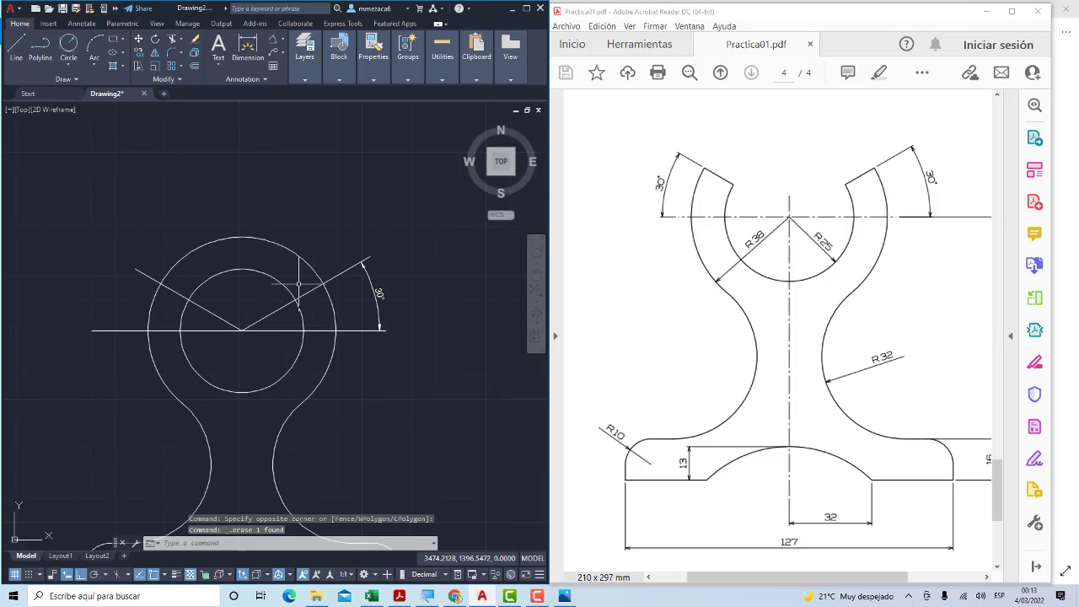
left_click(380, 294)
left_click(361, 290)
key("Escape")
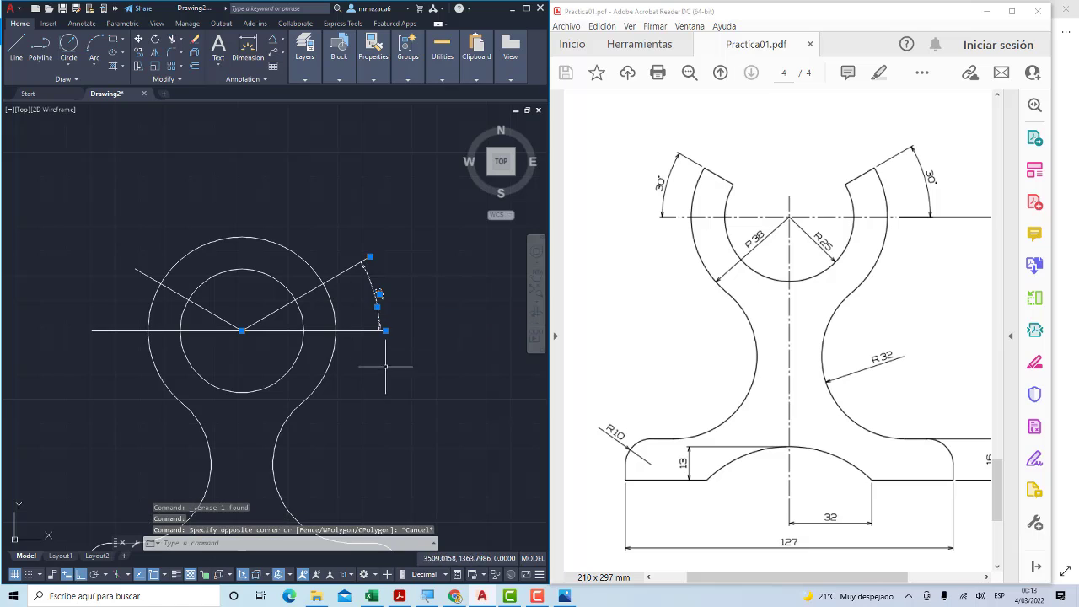
left_click(362, 289)
left_click(87, 331)
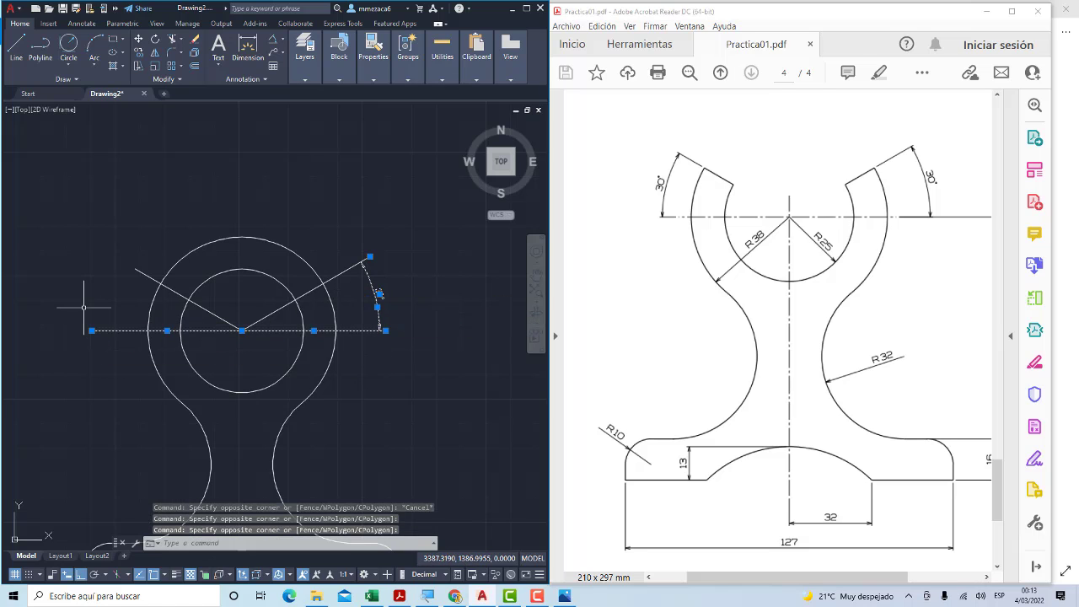
key("Delete")
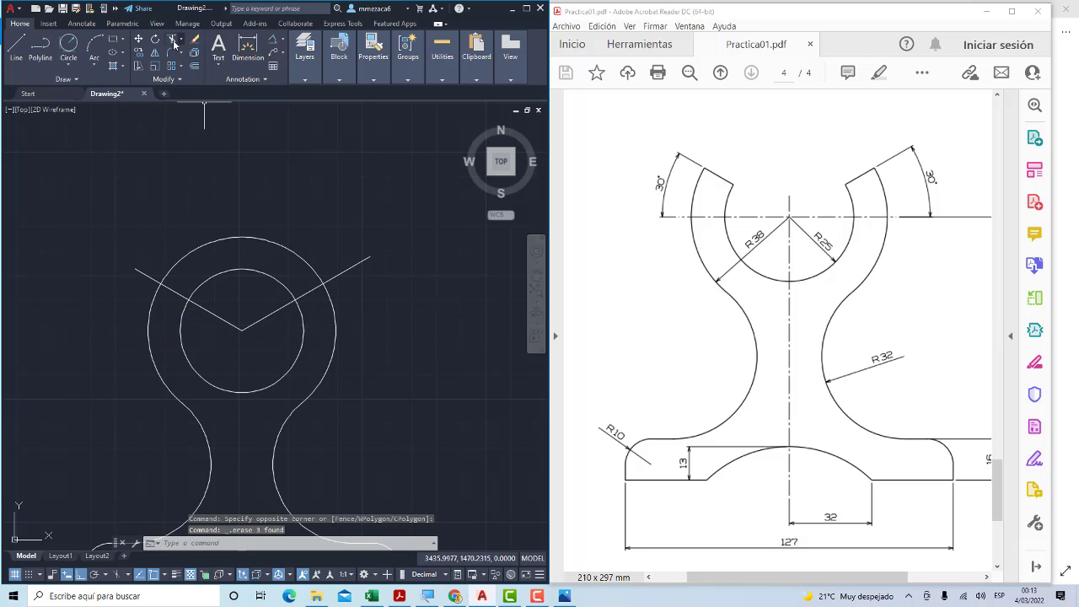
Trim the tops of both circles with a fence across them and the V lines
left_click(171, 39)
left_click(195, 212)
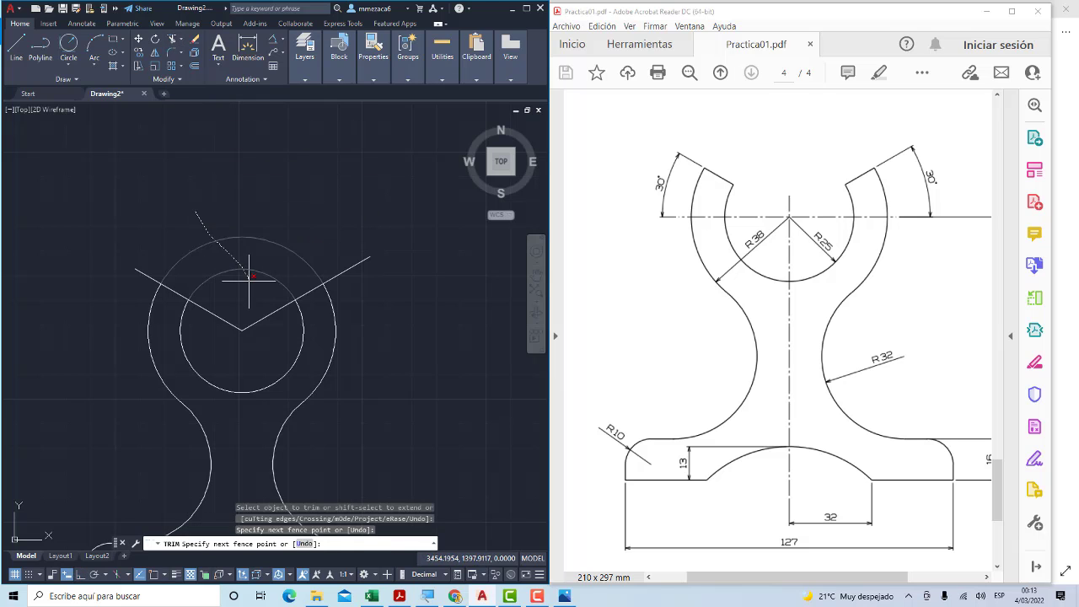
left_click(250, 278)
left_click(150, 264)
left_click(217, 284)
left_click(200, 328)
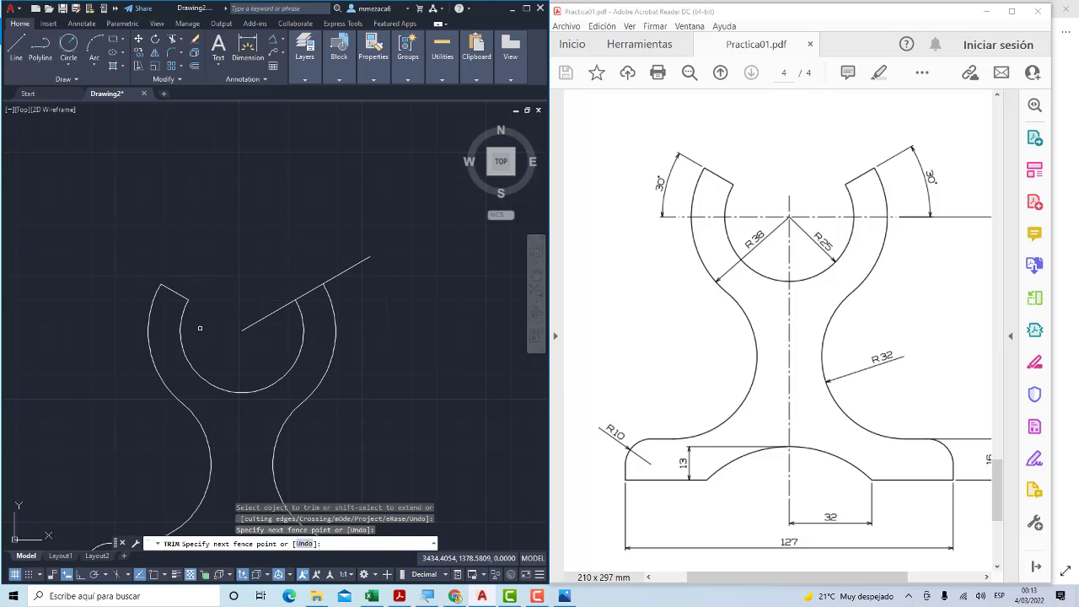
key("Return")
Trim away the remaining slanted line pieces to open the ring's notches
left_click_drag(253, 313, 309, 306)
left_click_drag(326, 269, 342, 275)
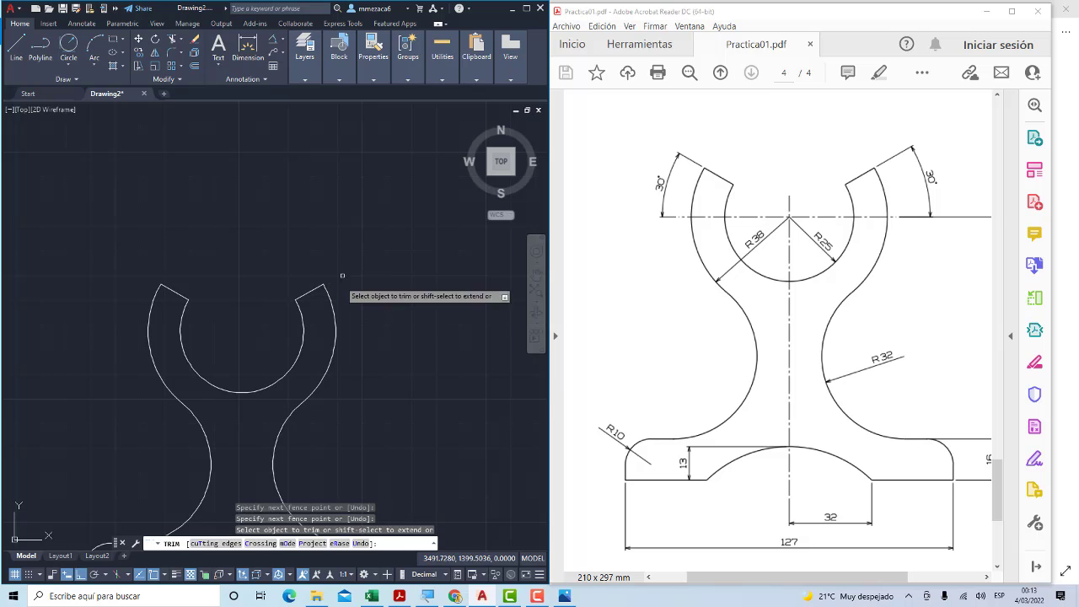
key("Escape")
scroll(317, 287, "down", 2)
scroll(313, 286, "up", 1)
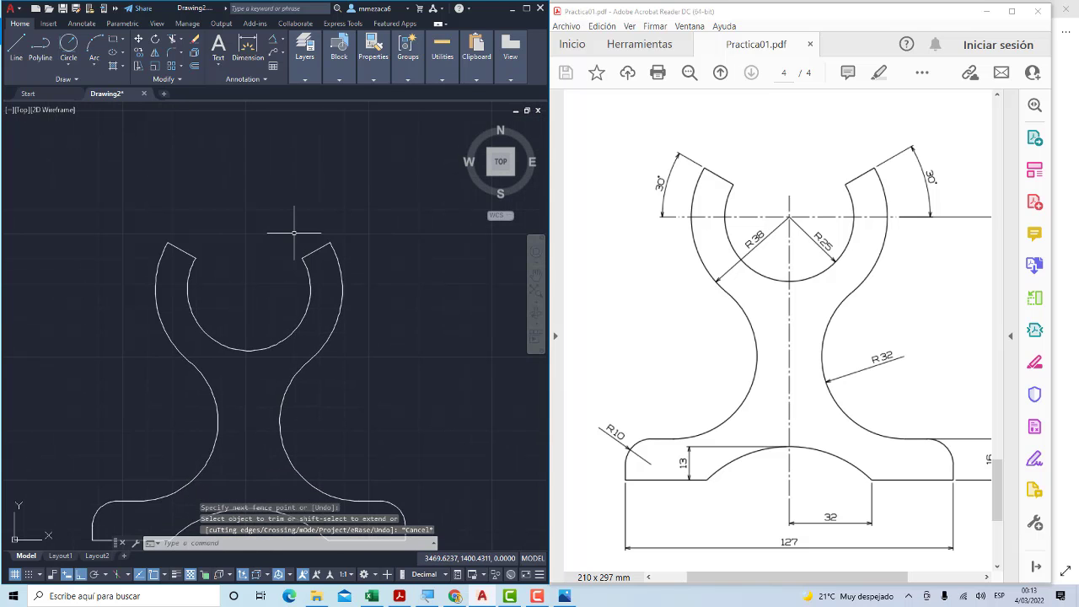
scroll(294, 228, "down", 1)
scroll(289, 253, "down", 1)
scroll(276, 230, "up", 2)
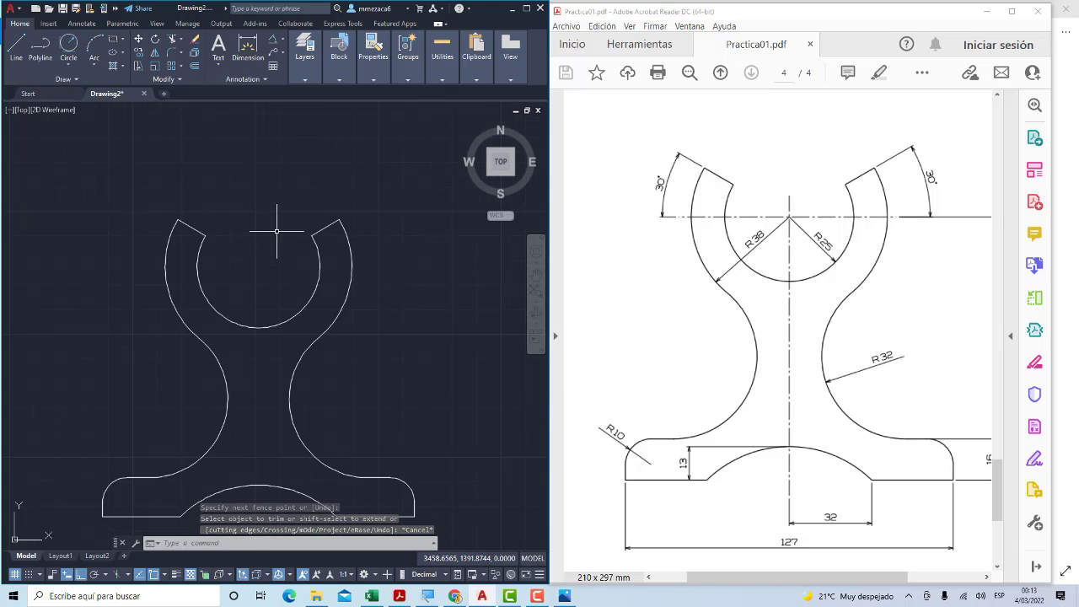
middle_click_drag(276, 232, 262, 238)
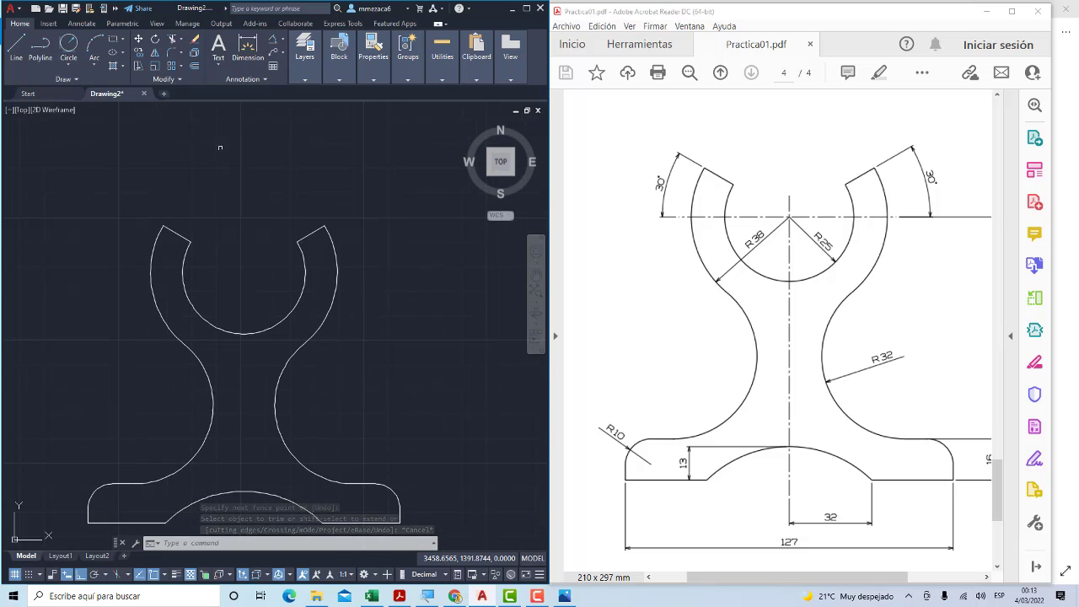
Add radius dimensions R25 on the inner arc and R38 on the outer arc
left_click(287, 43)
left_click(274, 149)
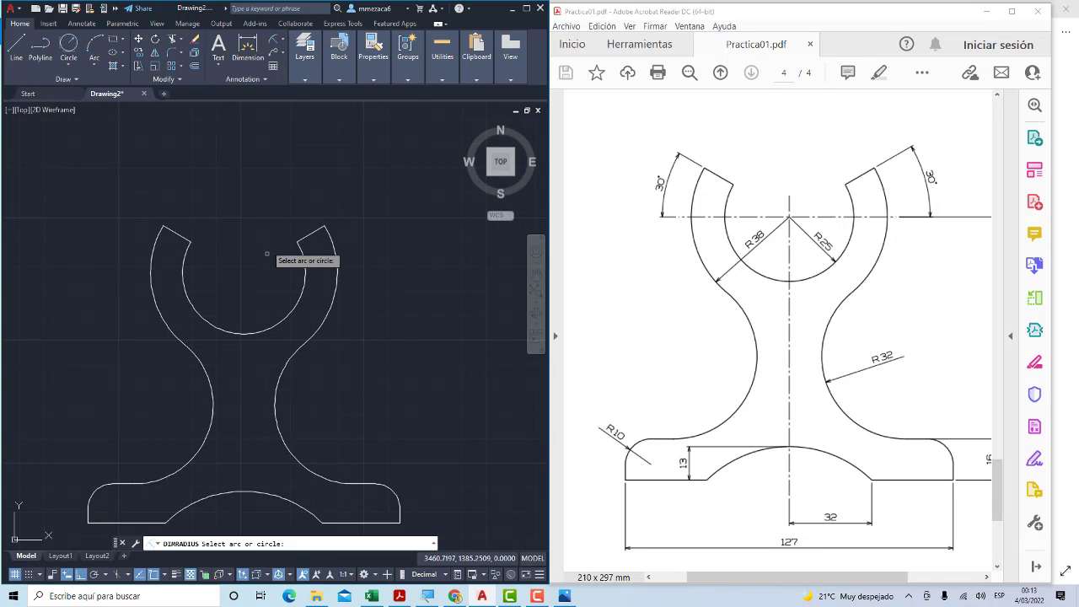
left_click(249, 333)
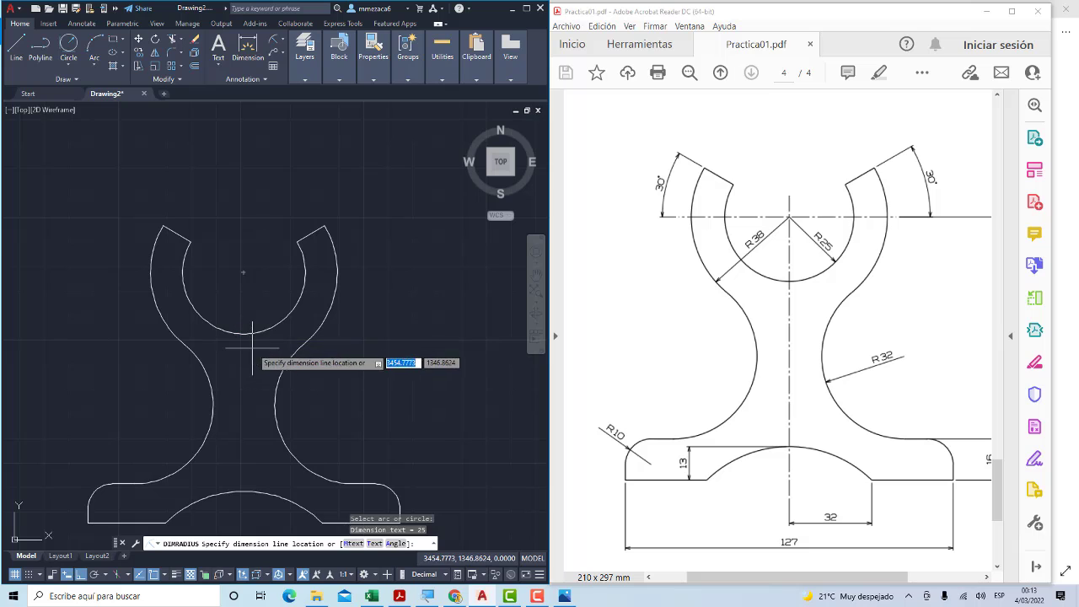
left_click(248, 46)
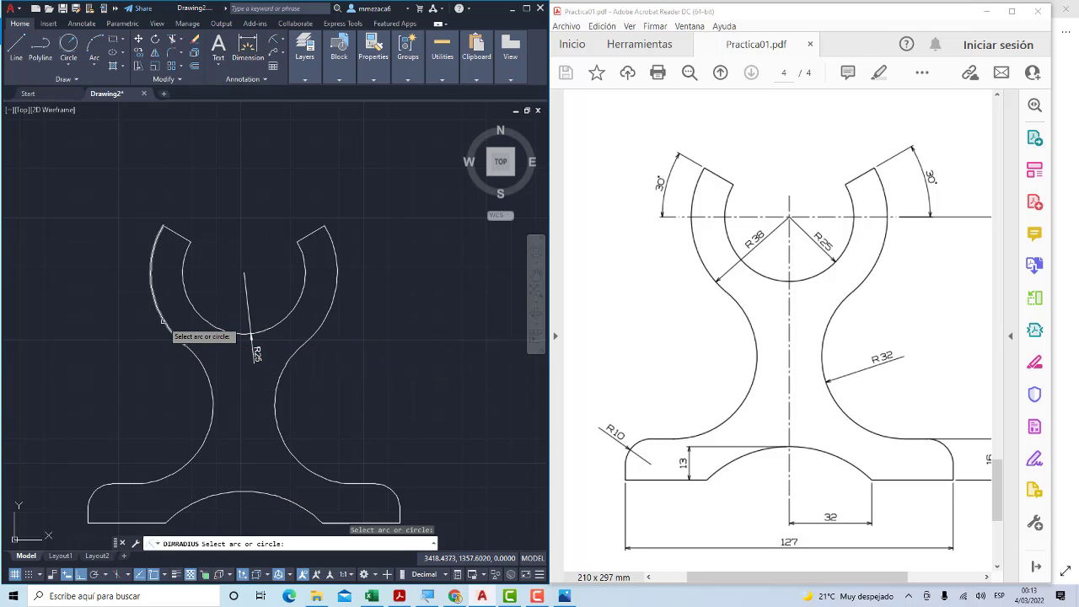
left_click(169, 326)
left_click(147, 329)
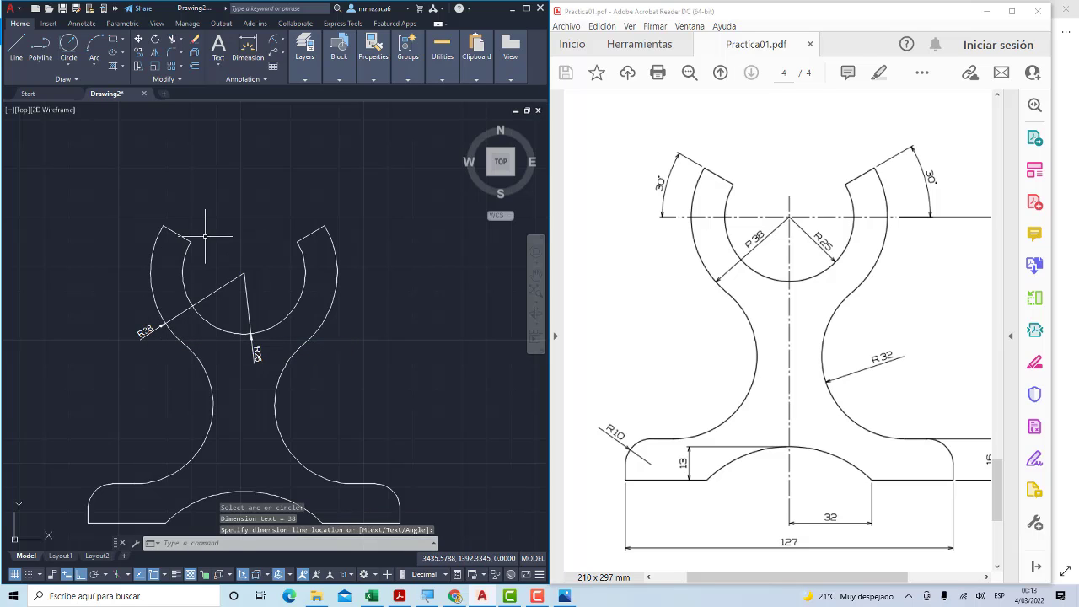
Draw a horizontal line through the arc centre extending both left and right
left_click(18, 52)
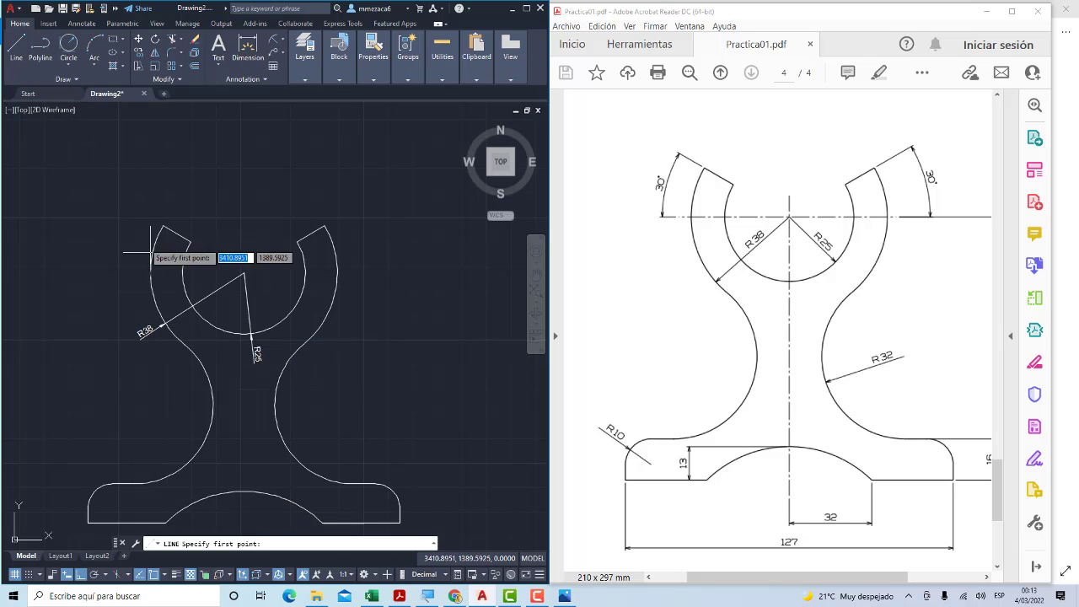
left_click(245, 273)
left_click(368, 273)
key("Escape")
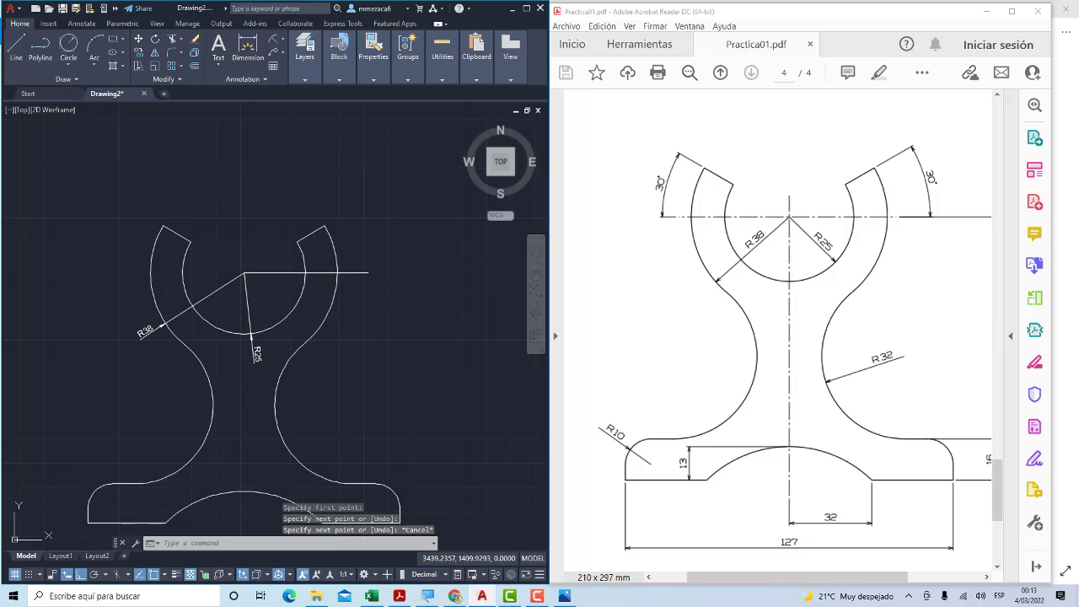
left_click(18, 52)
left_click(243, 273)
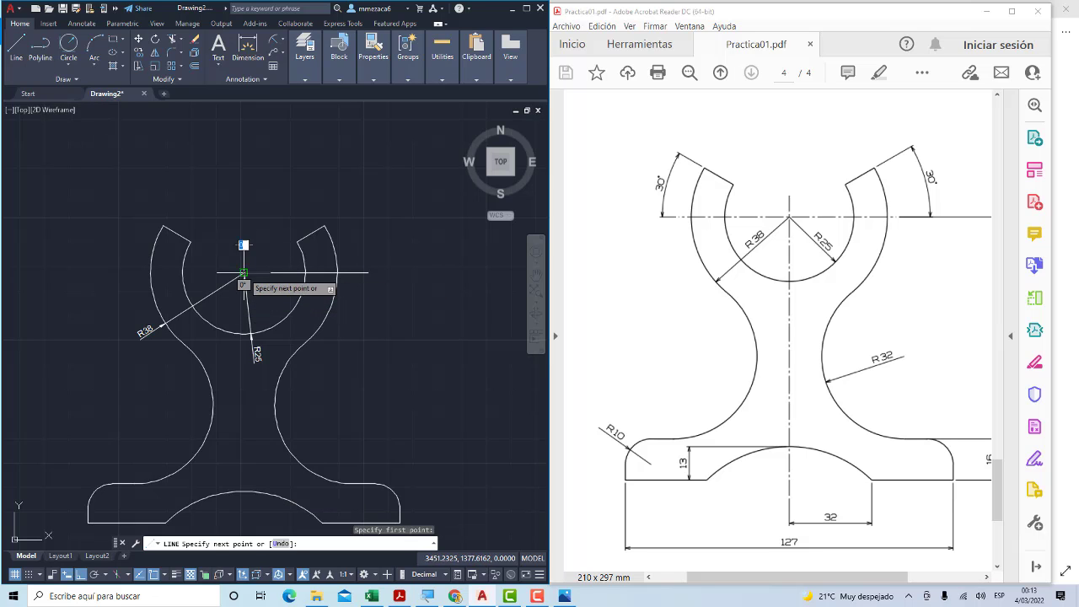
left_click(90, 273)
key("Escape")
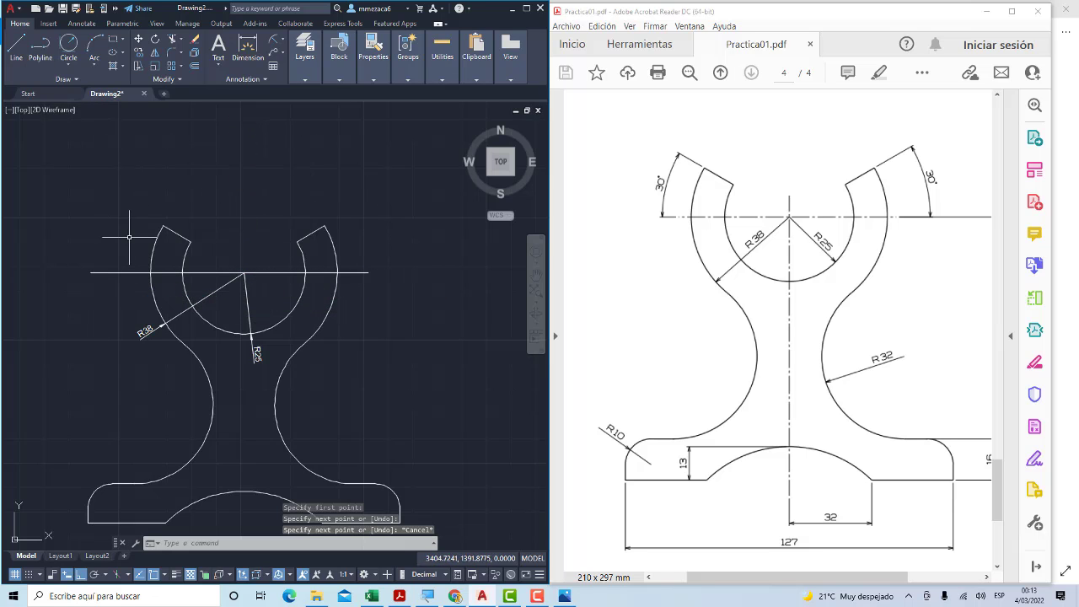
scroll(129, 237, "up", 2)
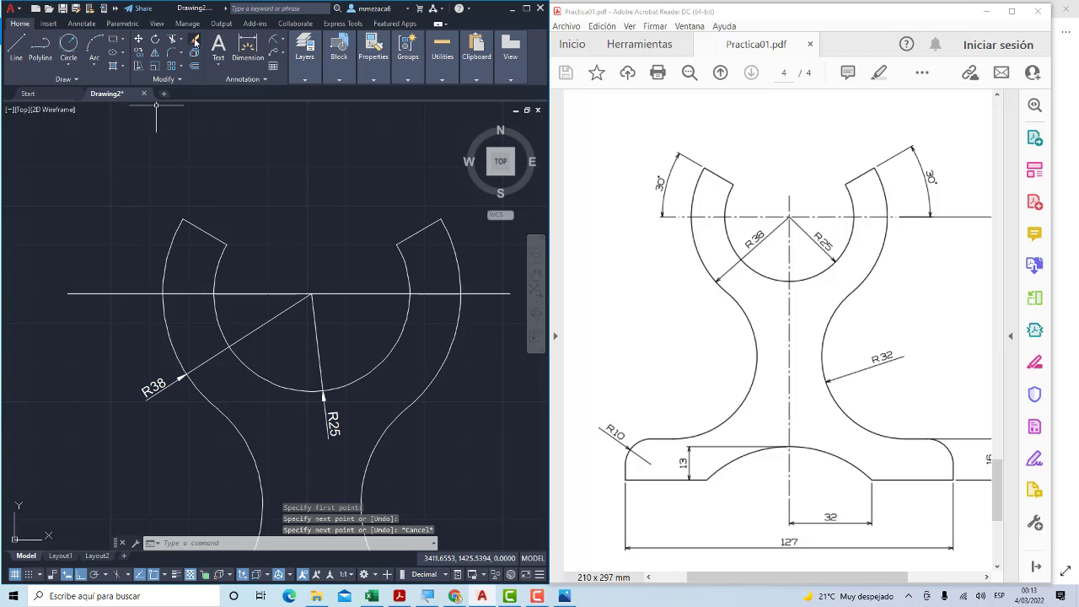
Add 30° angular dimensions between each slanted notch end and the horizontal line
mouse_move(304, 56)
left_click(248, 58)
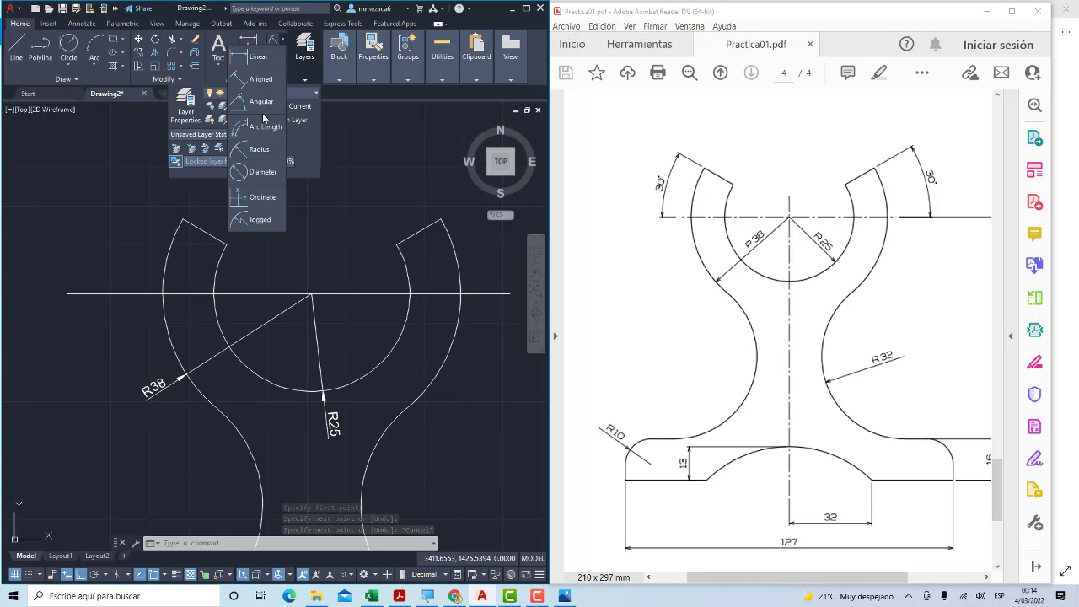
left_click(263, 114)
left_click(210, 240)
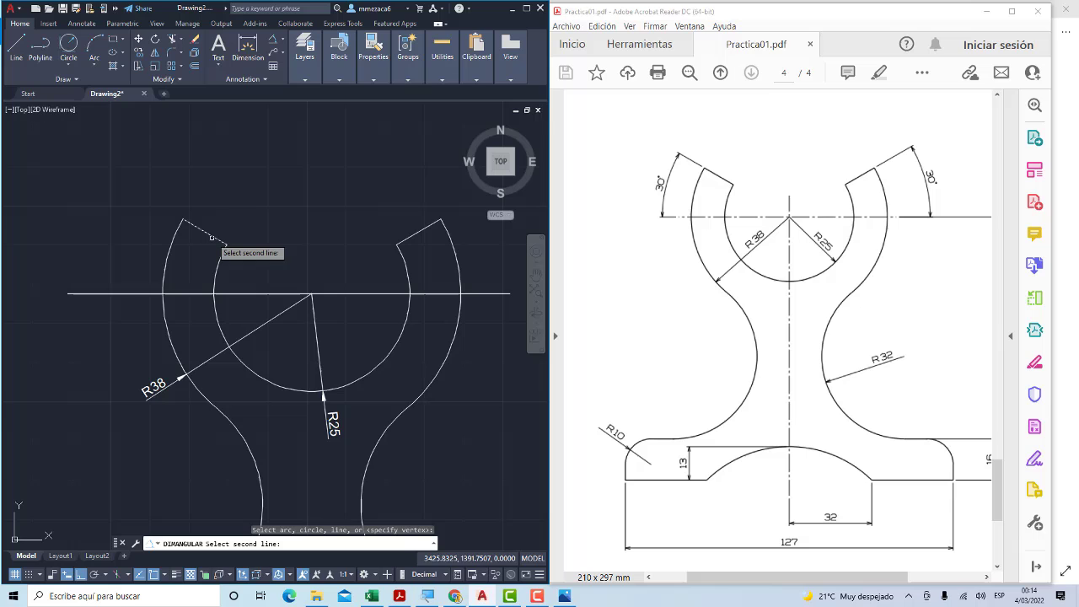
left_click(202, 294)
left_click(131, 253)
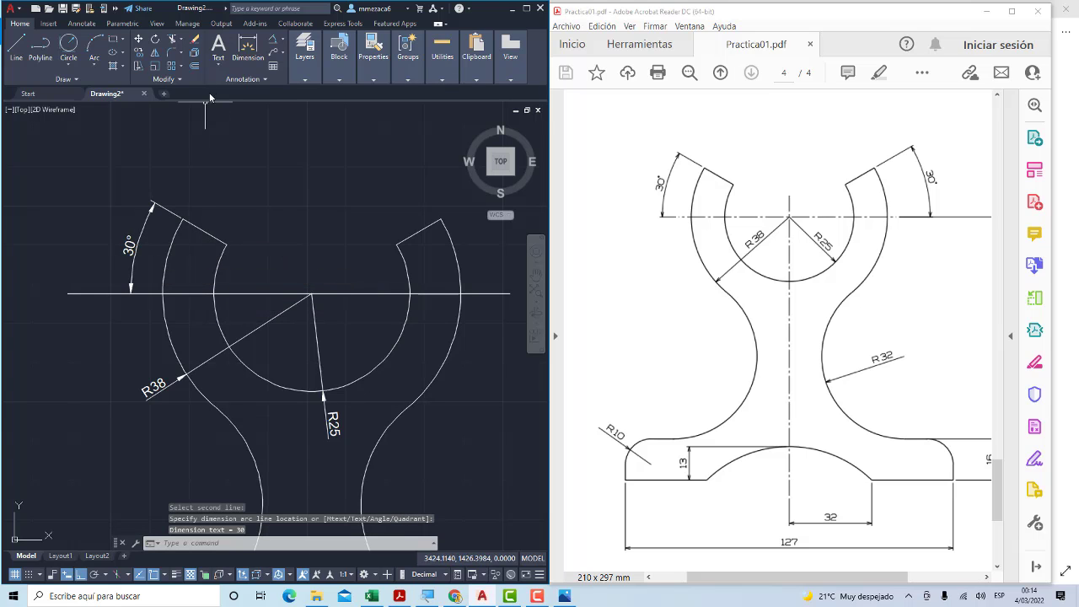
key("Return")
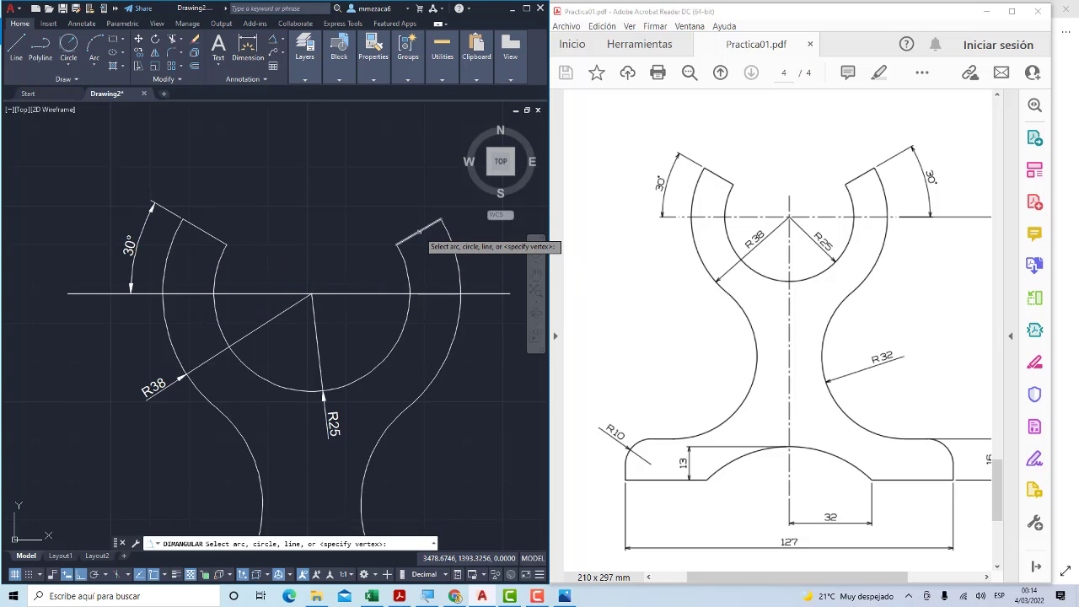
left_click(415, 234)
left_click(480, 293)
left_click(480, 252)
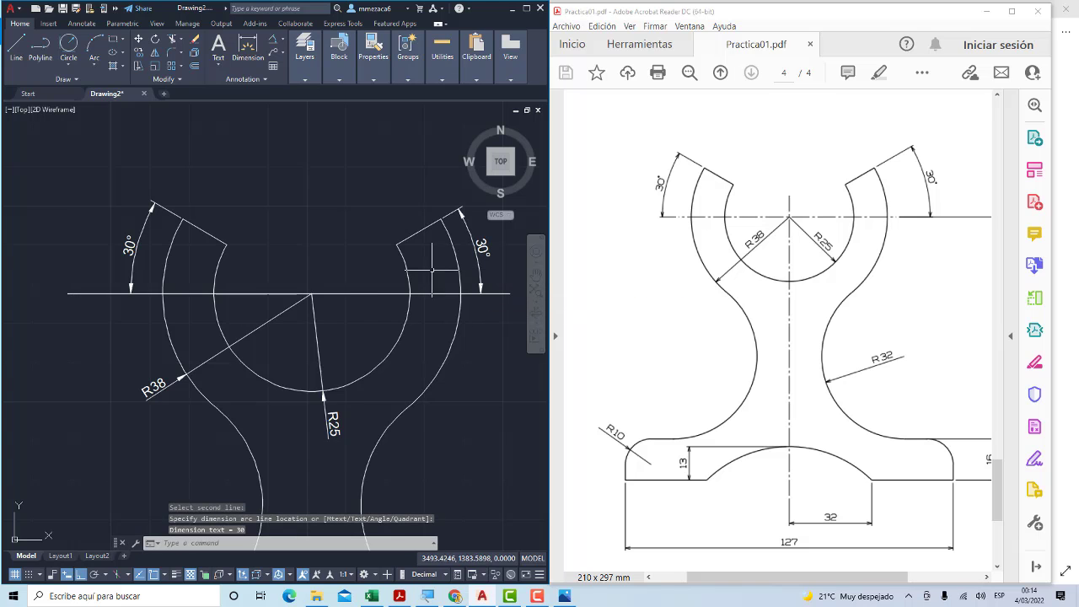
scroll(313, 271, "down", 3)
middle_click_drag(277, 282, 270, 223)
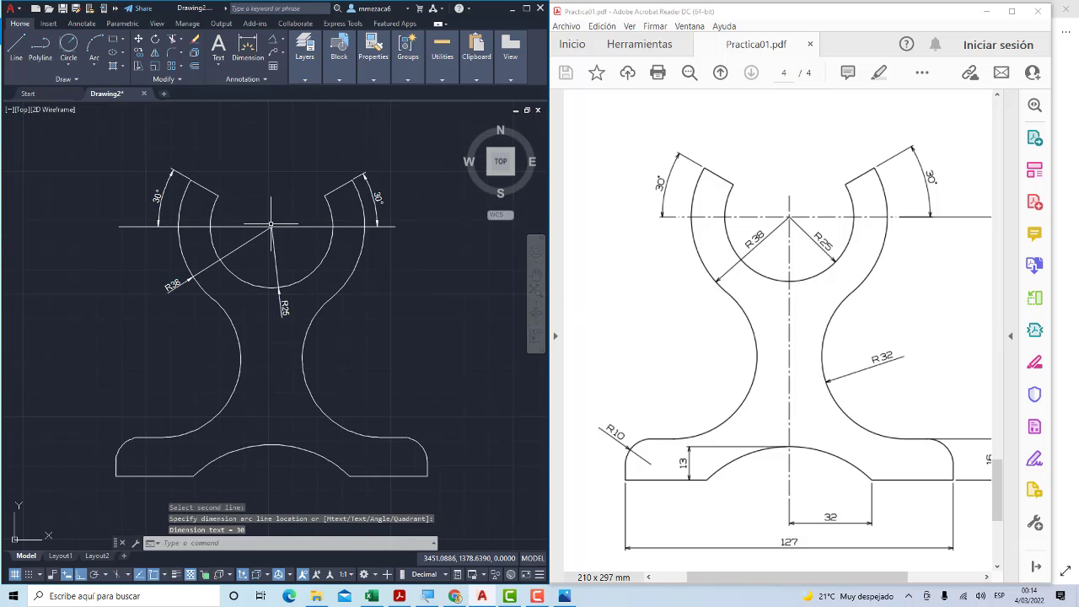
Add radius dimensions R32 on the right arc and R10 on the bottom-left fillet
left_click(278, 40)
left_click(257, 149)
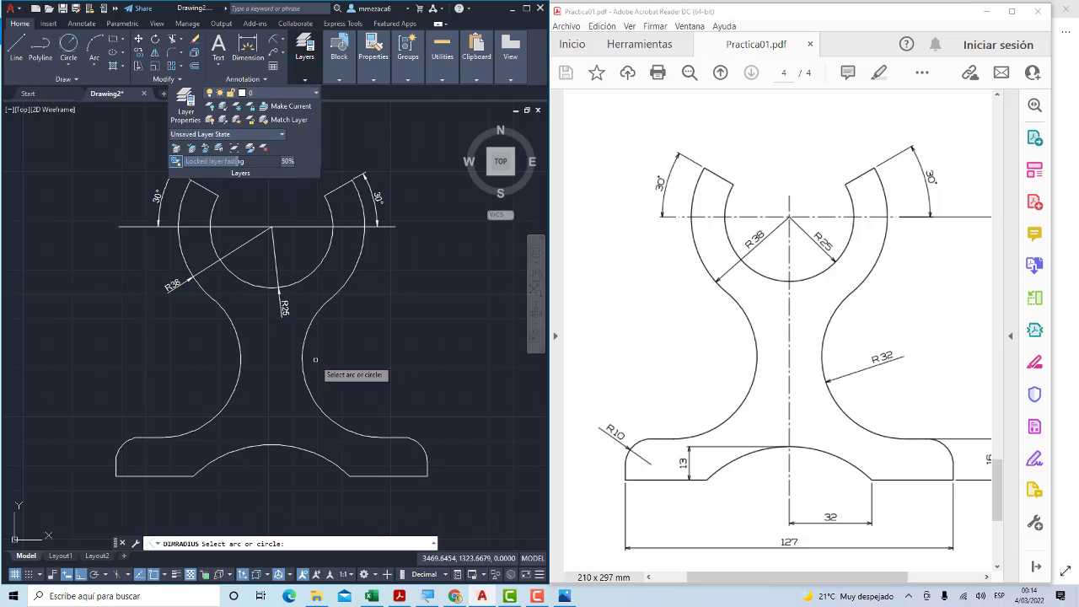
left_click(307, 370)
left_click(360, 368)
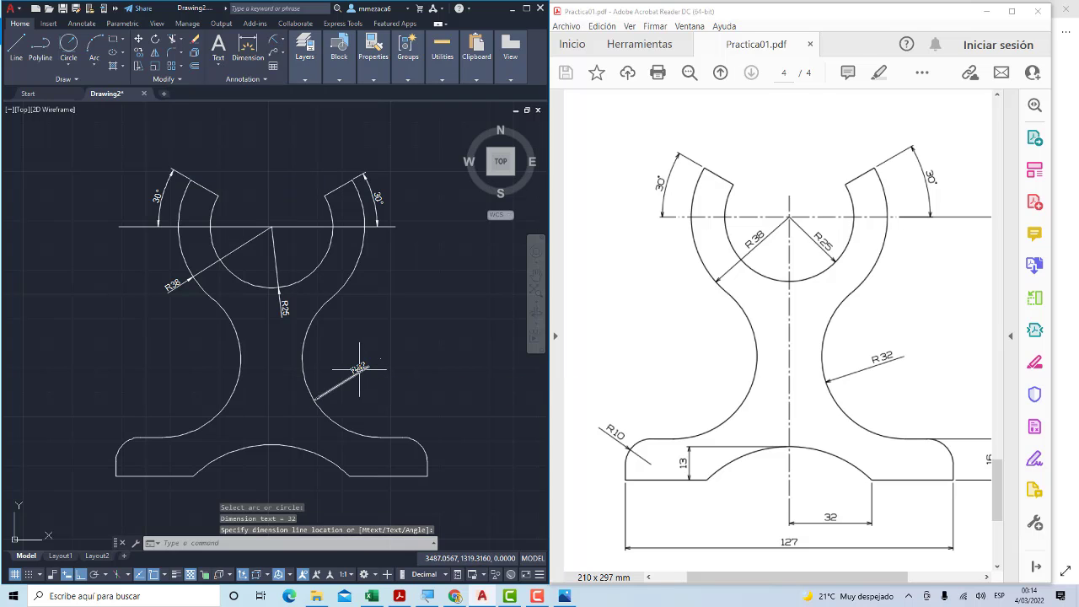
left_click(275, 42)
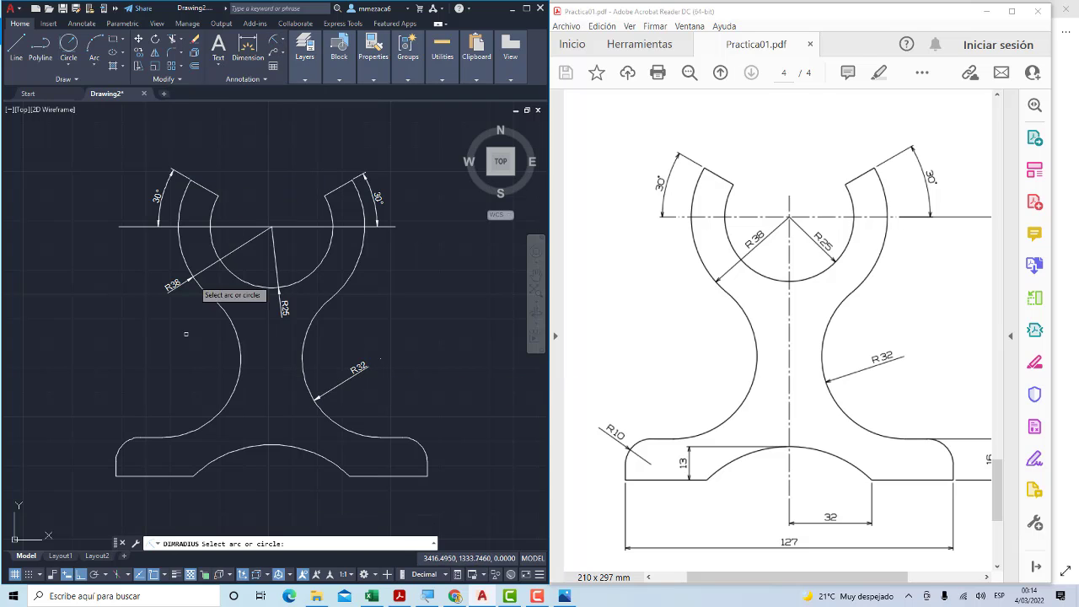
left_click(123, 442)
left_click(108, 421)
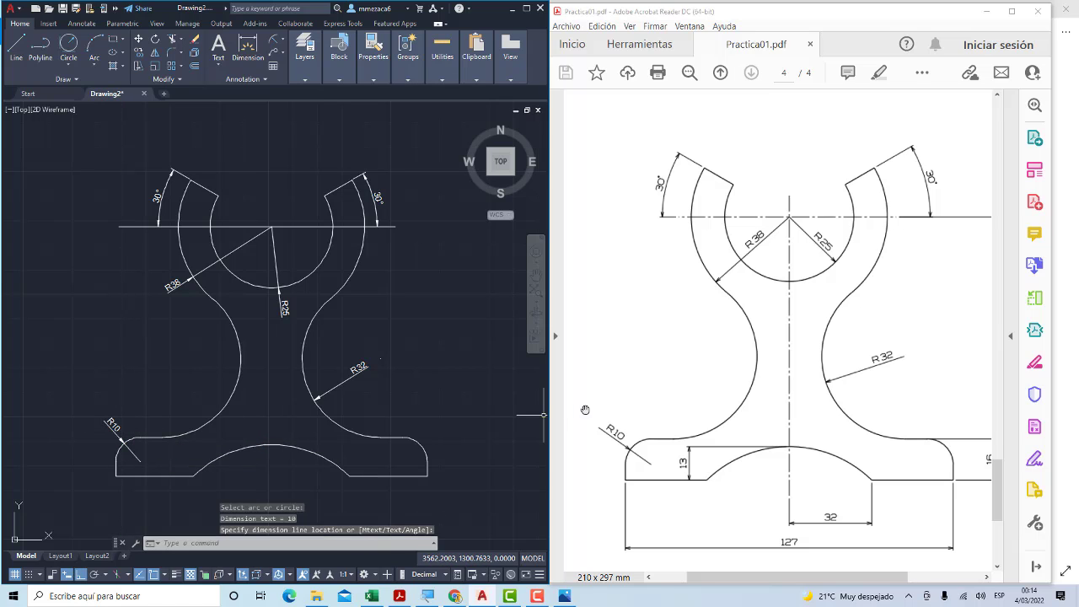
scroll(585, 409, "down", 1)
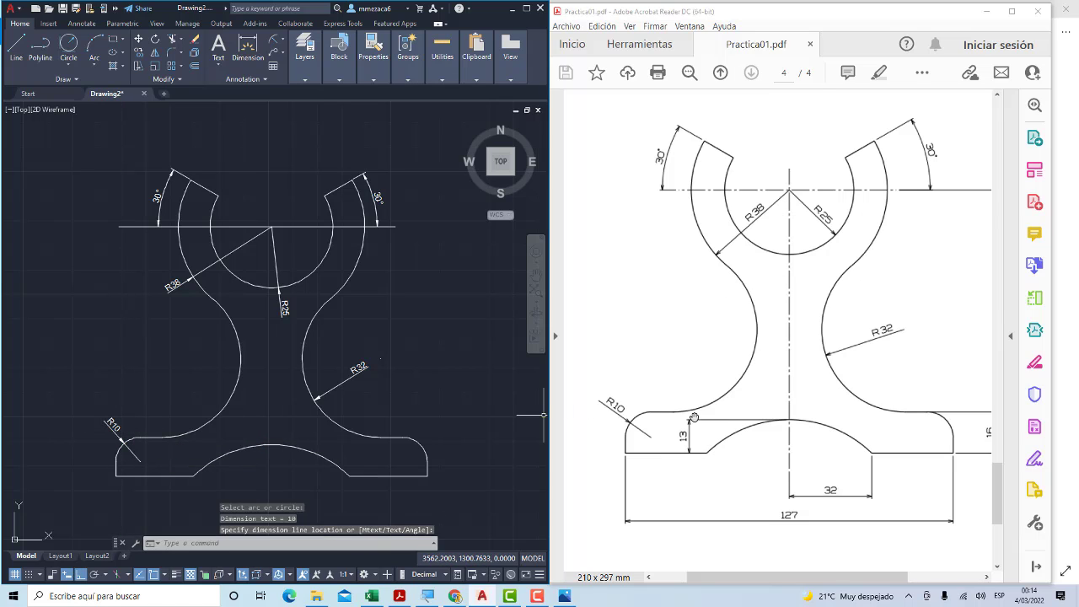
Add linear dimensions 32 across the base arc and 127 for the overall width
left_click(283, 43)
left_click(253, 56)
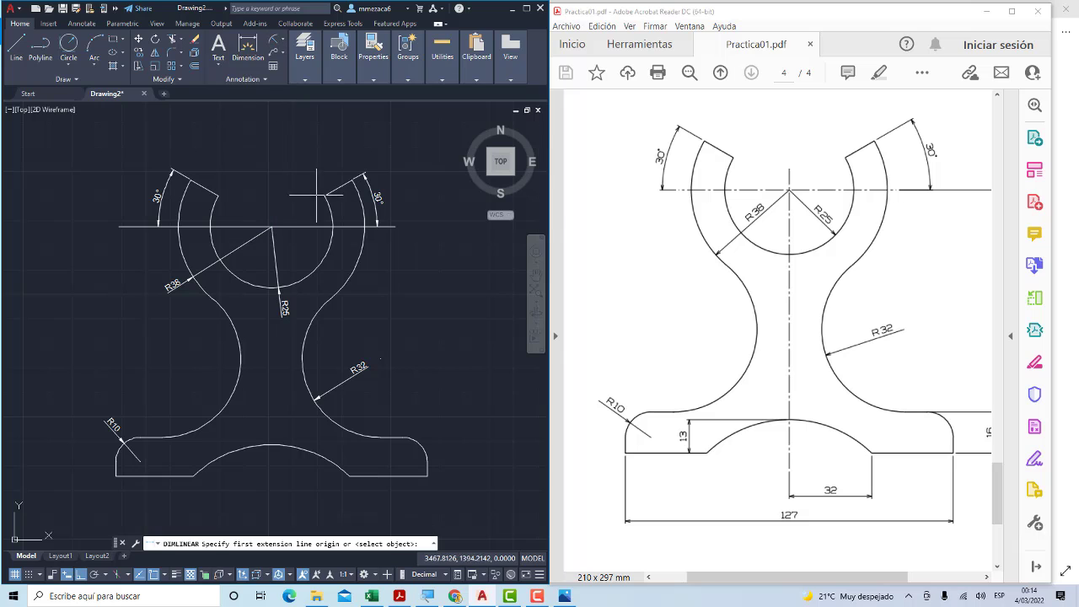
left_click(349, 476)
left_click(272, 445)
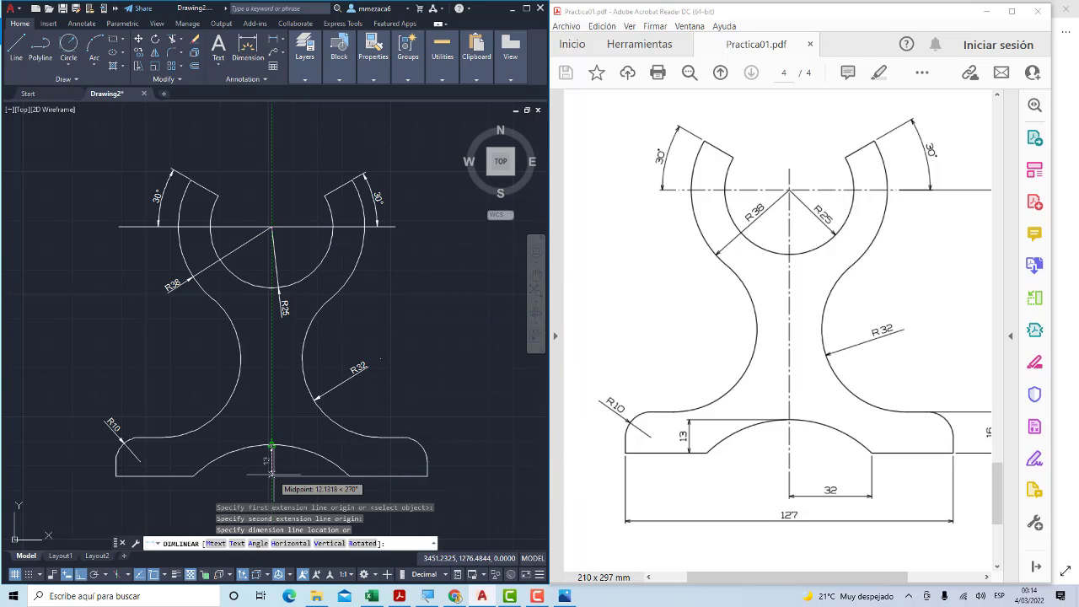
left_click(274, 479)
middle_click_drag(323, 441, 313, 373)
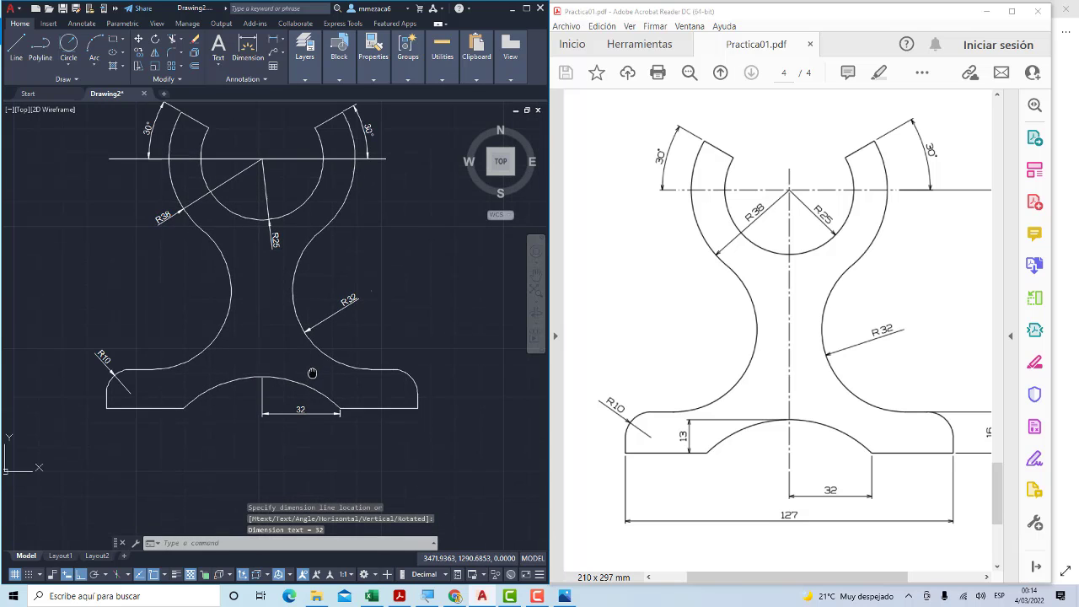
left_click(274, 40)
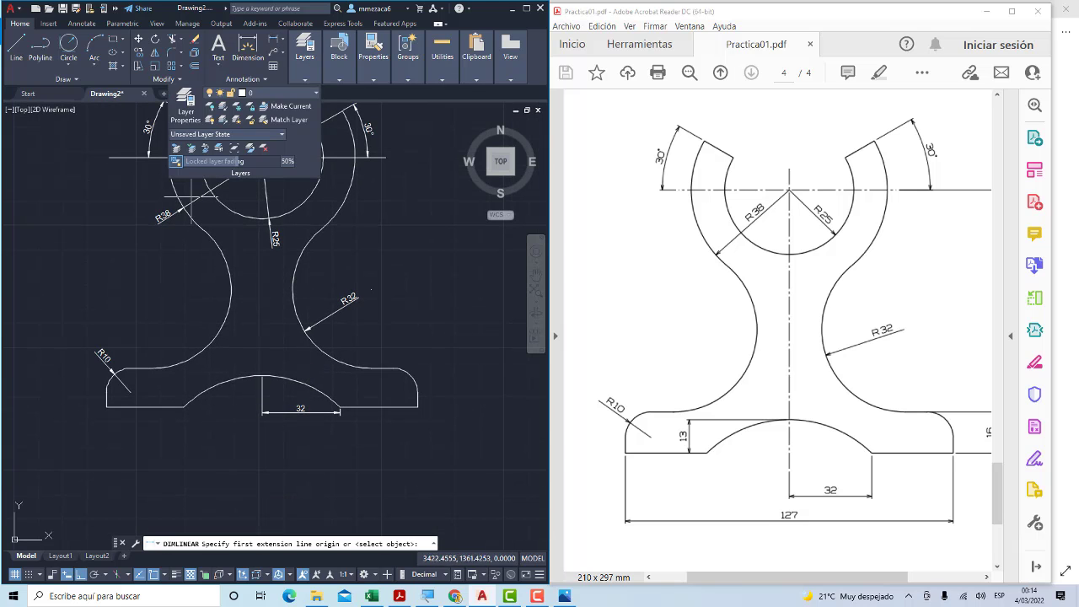
left_click(107, 407)
left_click(417, 407)
left_click(417, 442)
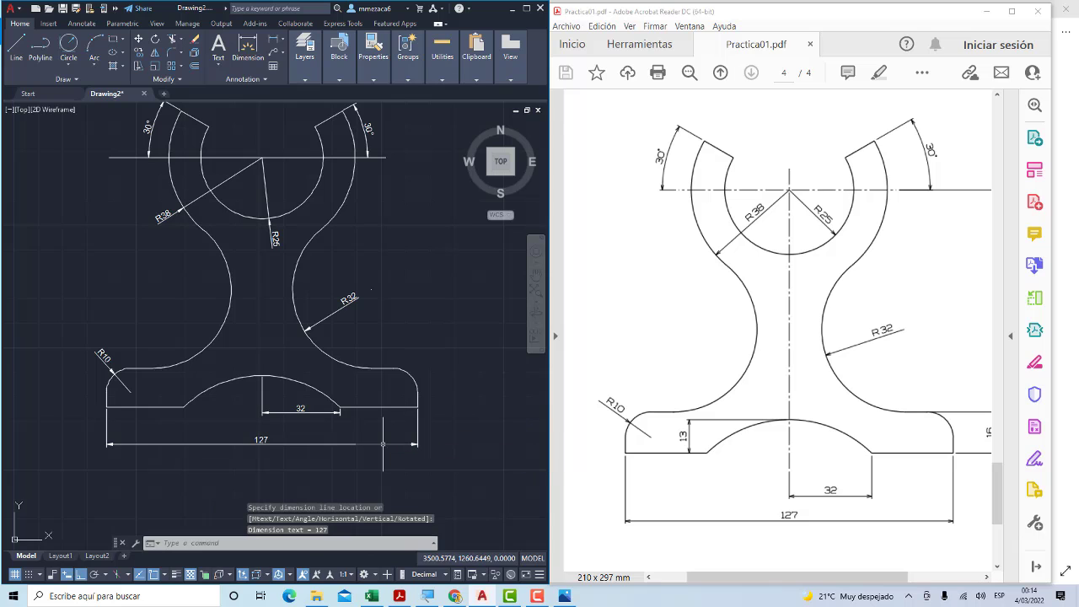
Check the PDF reference, then add the vertical 16 base-height dimension on the right
left_click_drag(793, 577, 808, 578)
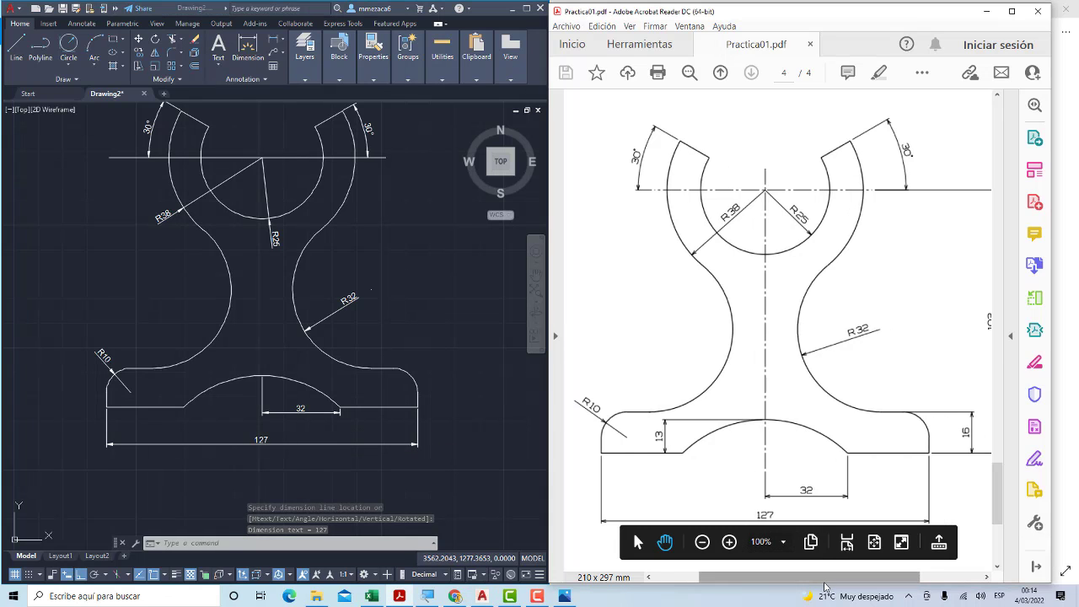
left_click_drag(825, 578, 861, 578)
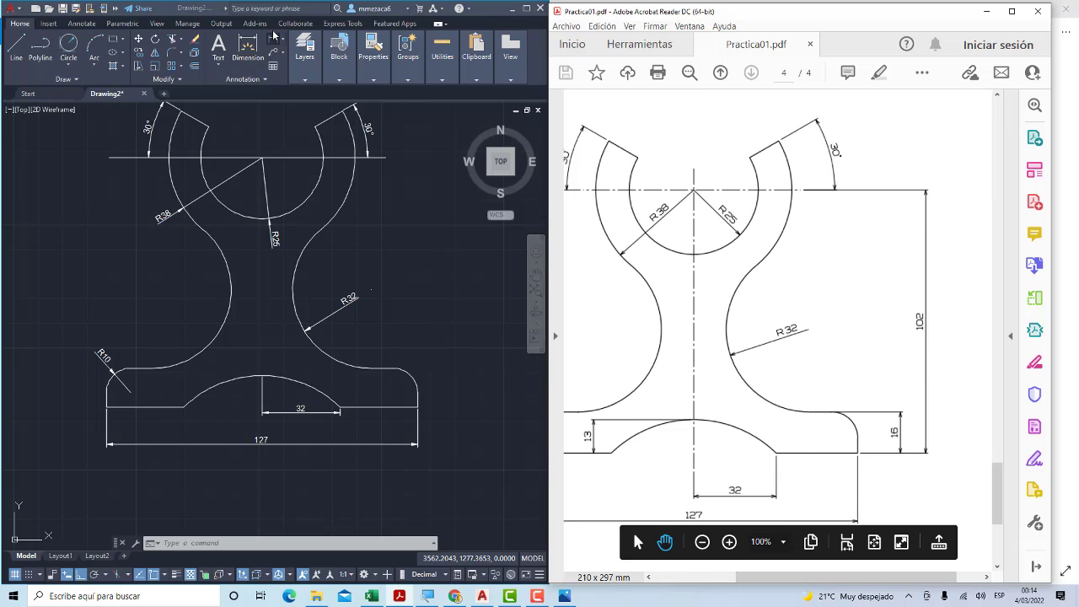
left_click(420, 365)
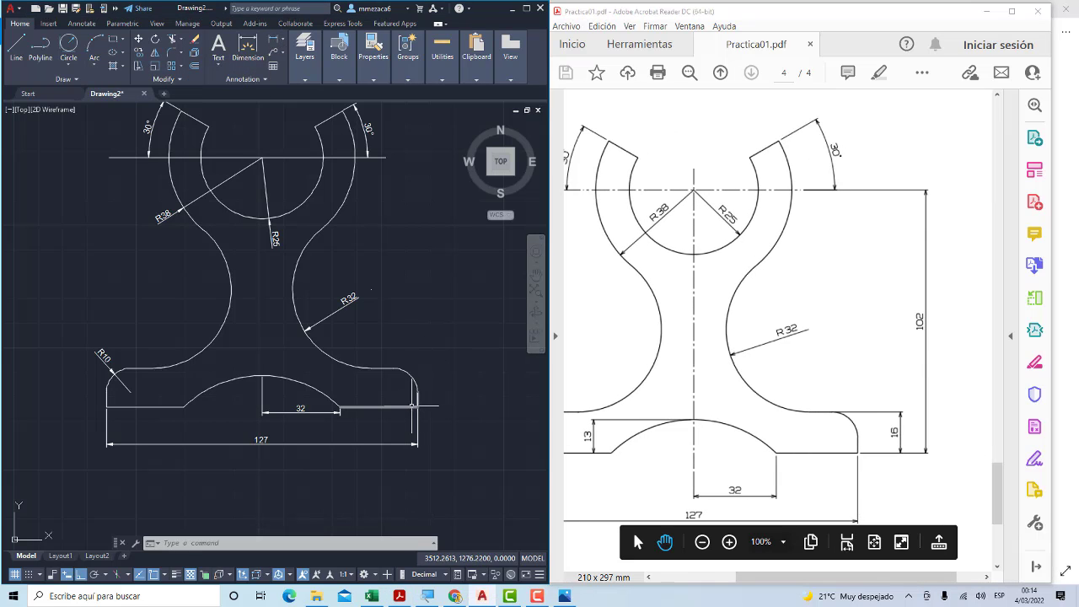
left_click(275, 40)
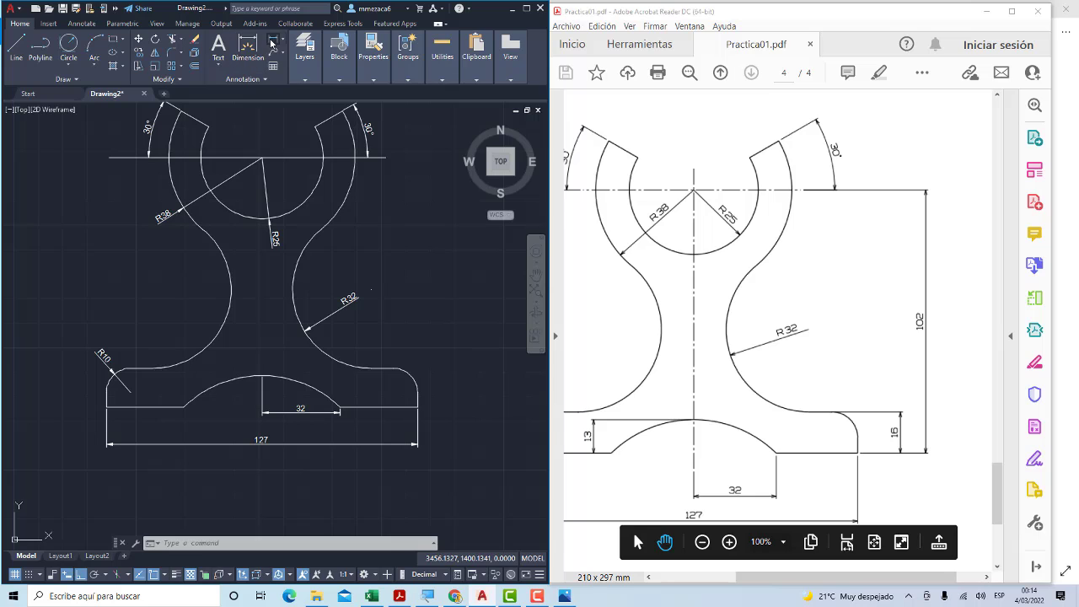
left_click(393, 369)
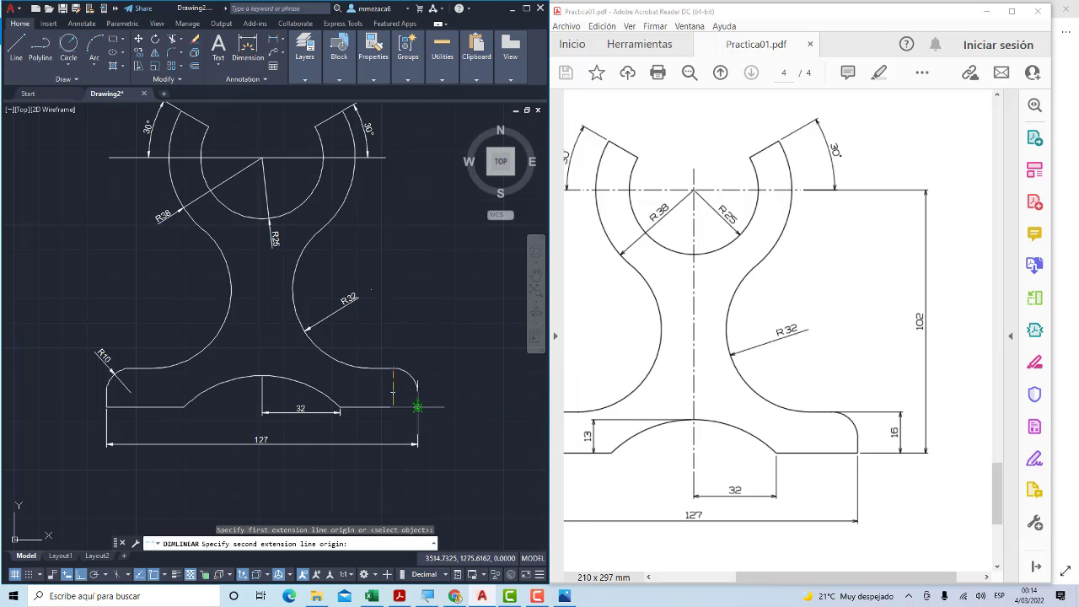
left_click(417, 407)
left_click(451, 403)
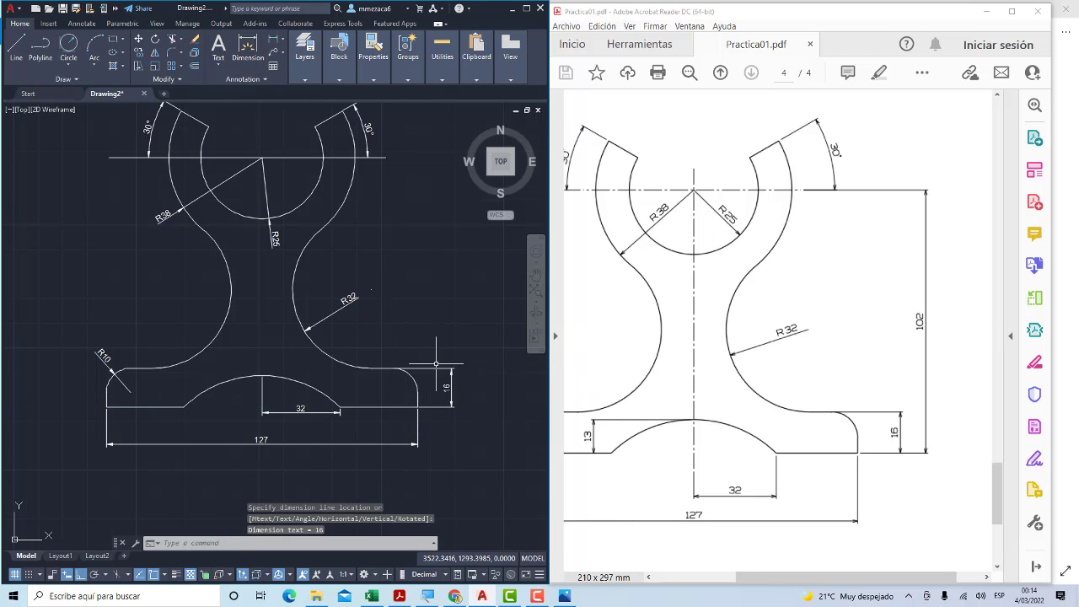
Add the vertical 102 overall-height dimension beside the part's right side
left_click(271, 46)
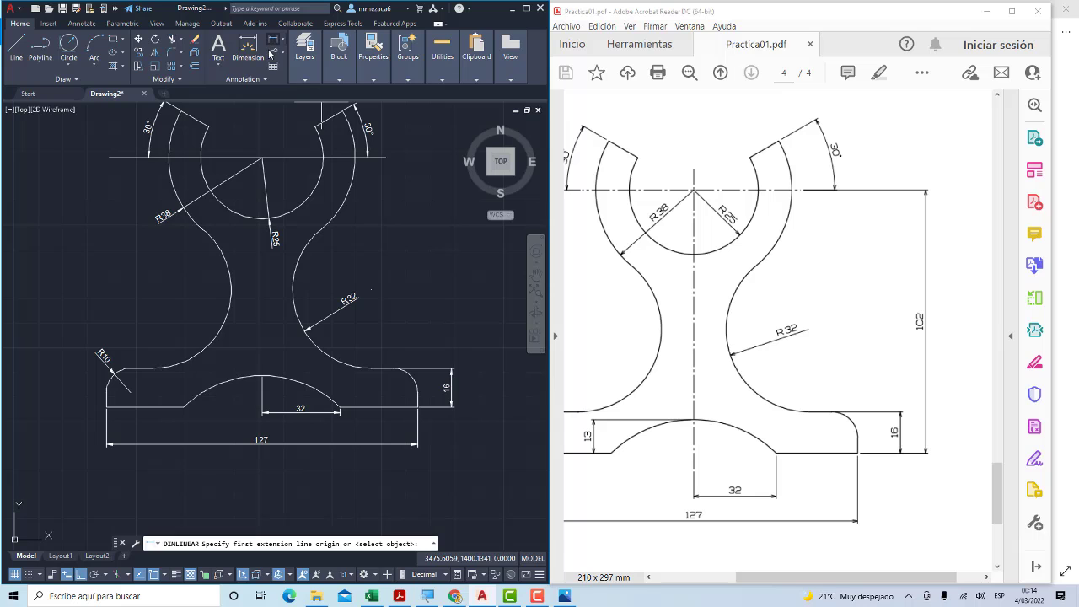
left_click(262, 158)
left_click(417, 408)
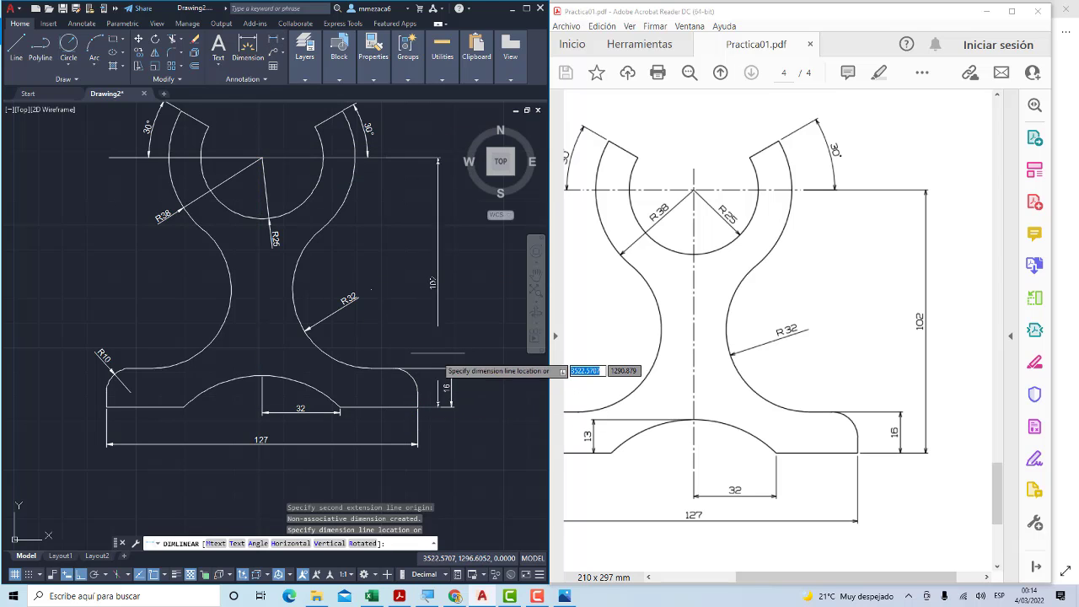
scroll(307, 278, "down", 2)
left_click(406, 333)
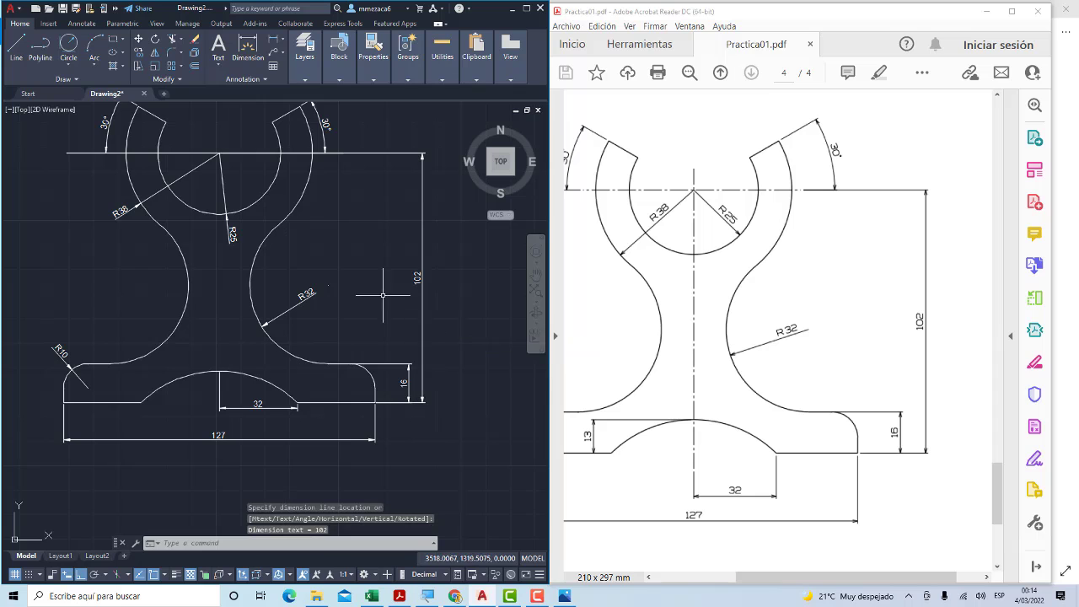
middle_click_drag(351, 260, 329, 273)
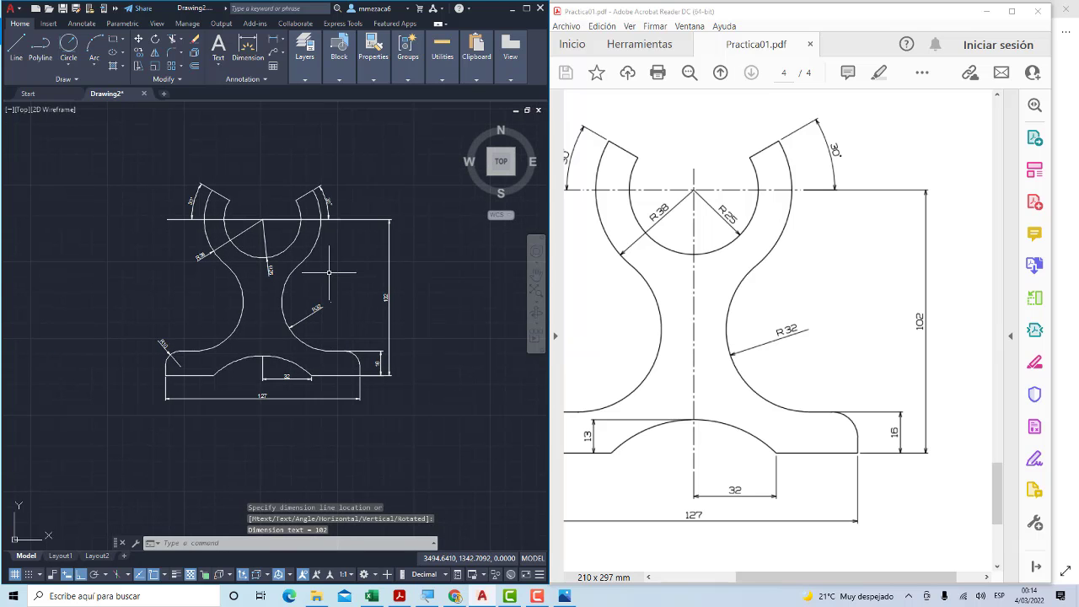
Zoom out and window-select the entire dimensioned part
scroll(323, 270, "up", 1)
scroll(312, 252, "up", 1)
scroll(295, 219, "down", 1)
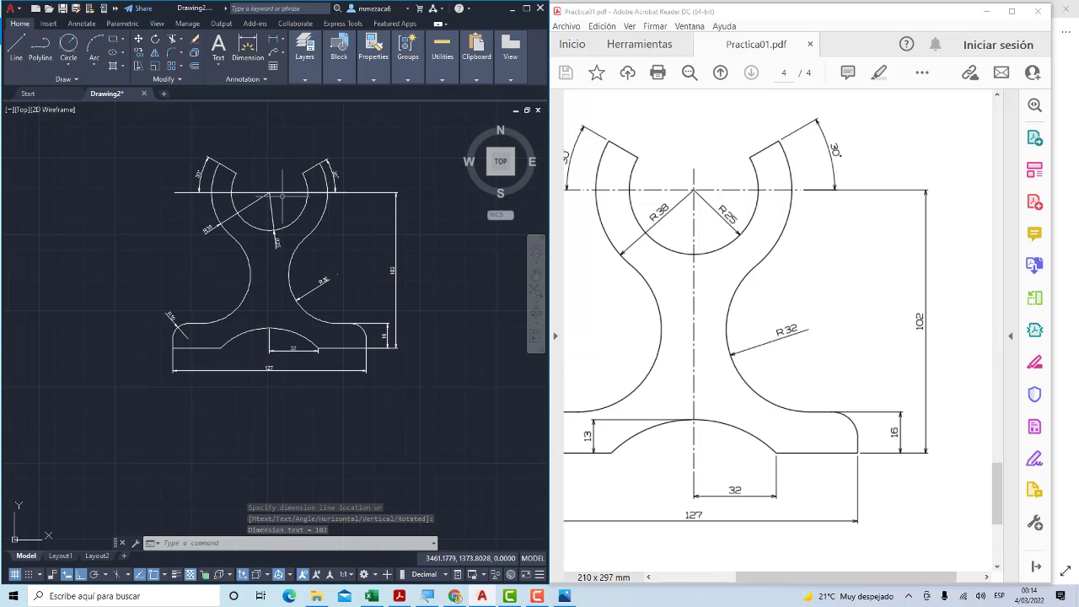
scroll(281, 196, "up", 1)
scroll(274, 201, "down", 1)
scroll(291, 210, "down", 1)
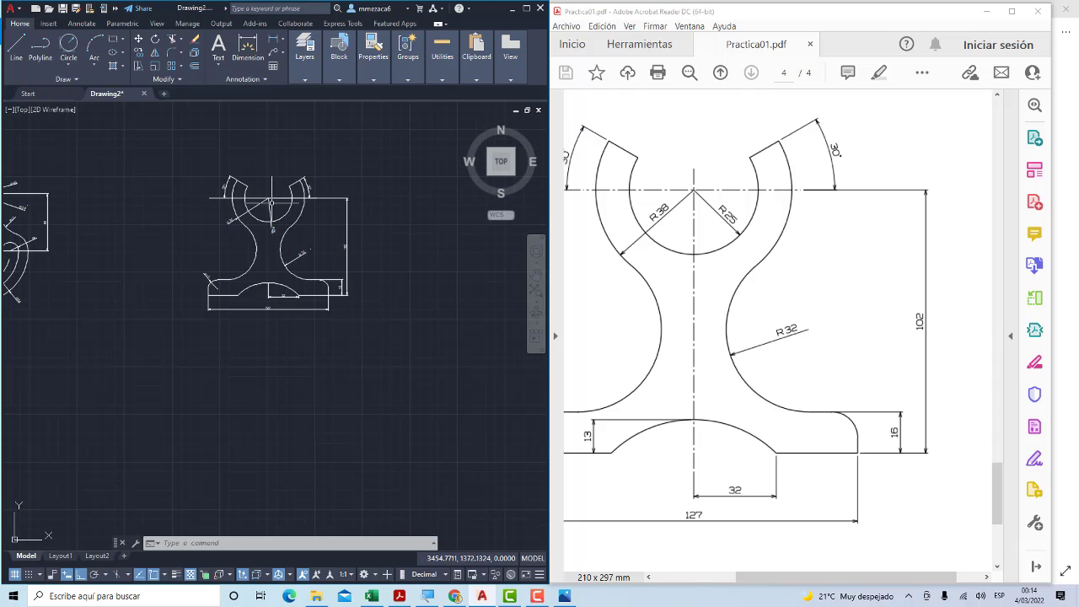
scroll(312, 223, "down", 1)
left_click(209, 148)
left_click(443, 367)
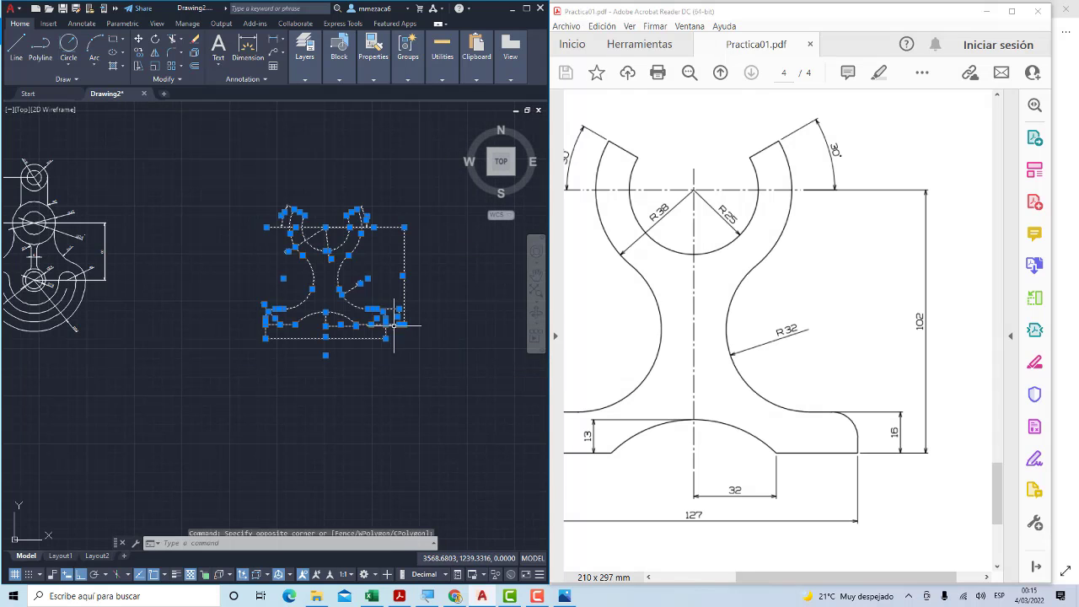
Move the part with Ortho off and place it beside the earlier practice drawings
left_click(139, 39)
left_click(327, 268)
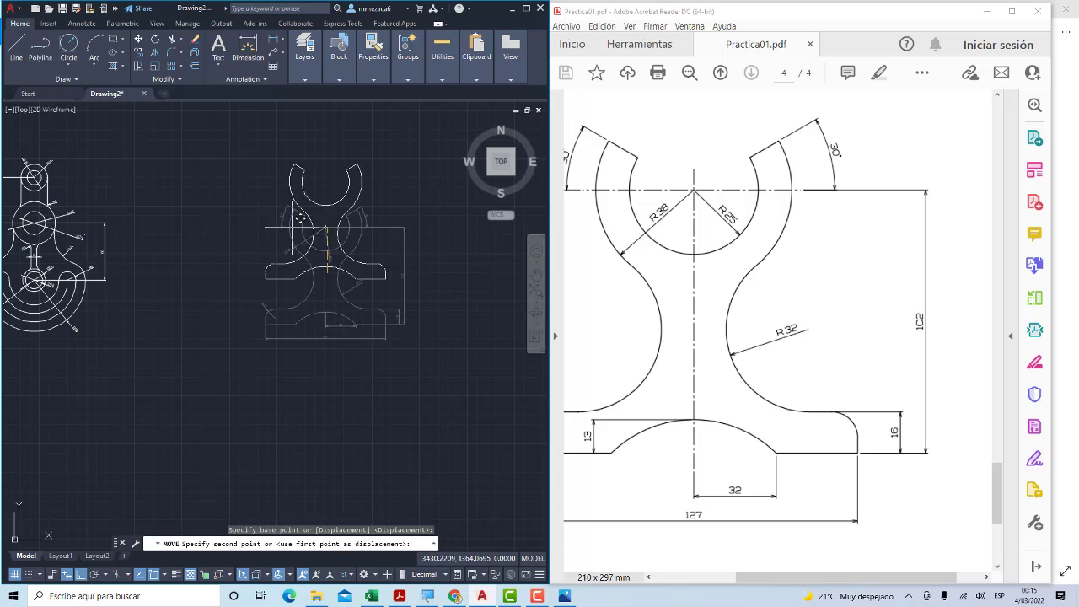
left_click(71, 573)
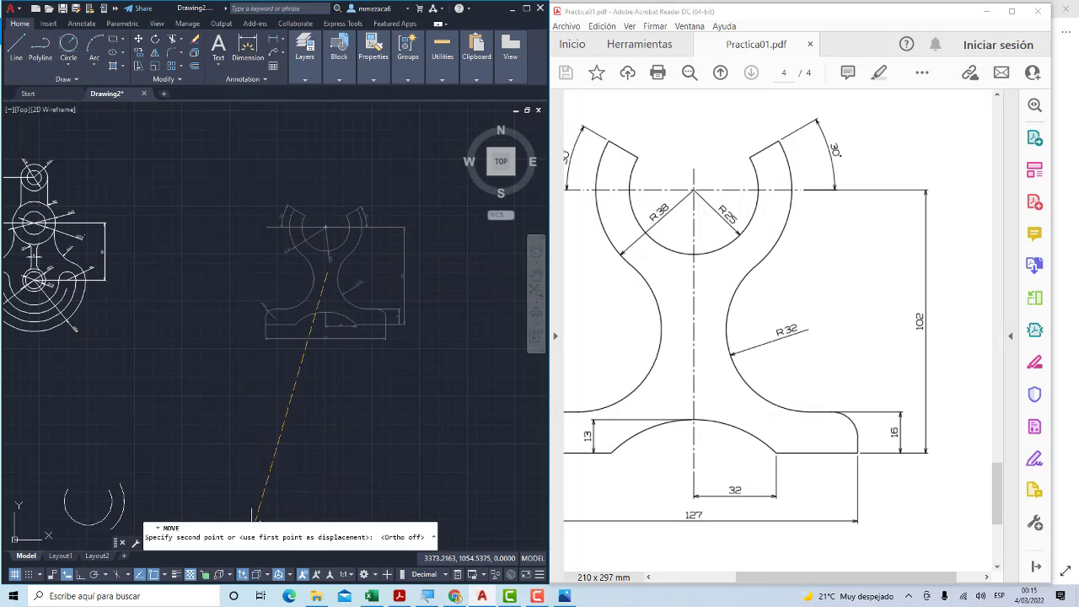
left_click(210, 243)
Pan and zoom to view the part alongside the earlier drawings
scroll(221, 250, "down", 2)
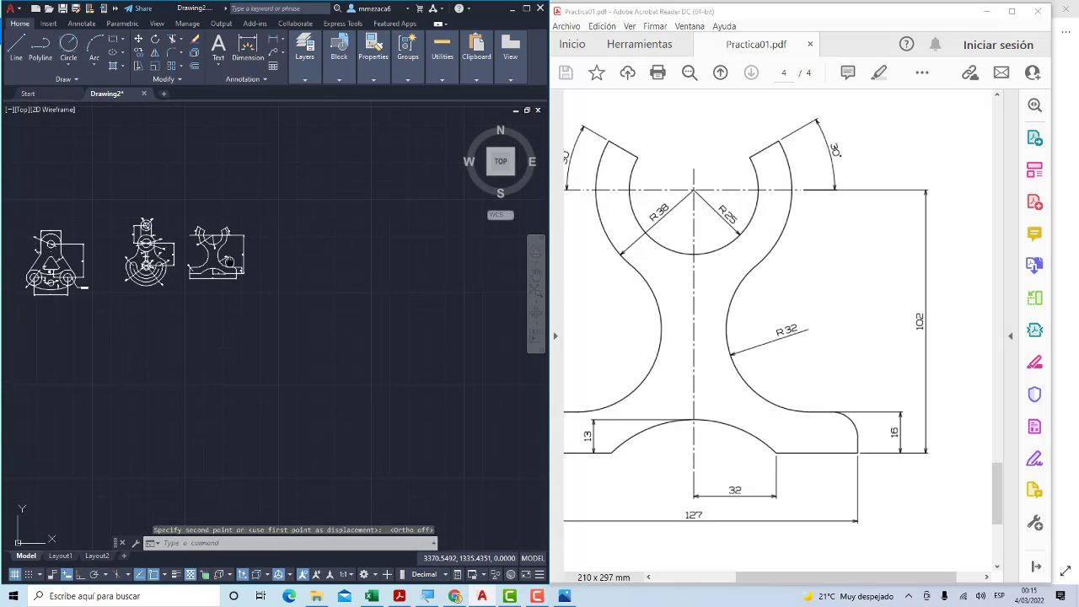
middle_click_drag(221, 250, 277, 253)
scroll(277, 253, "up", 3)
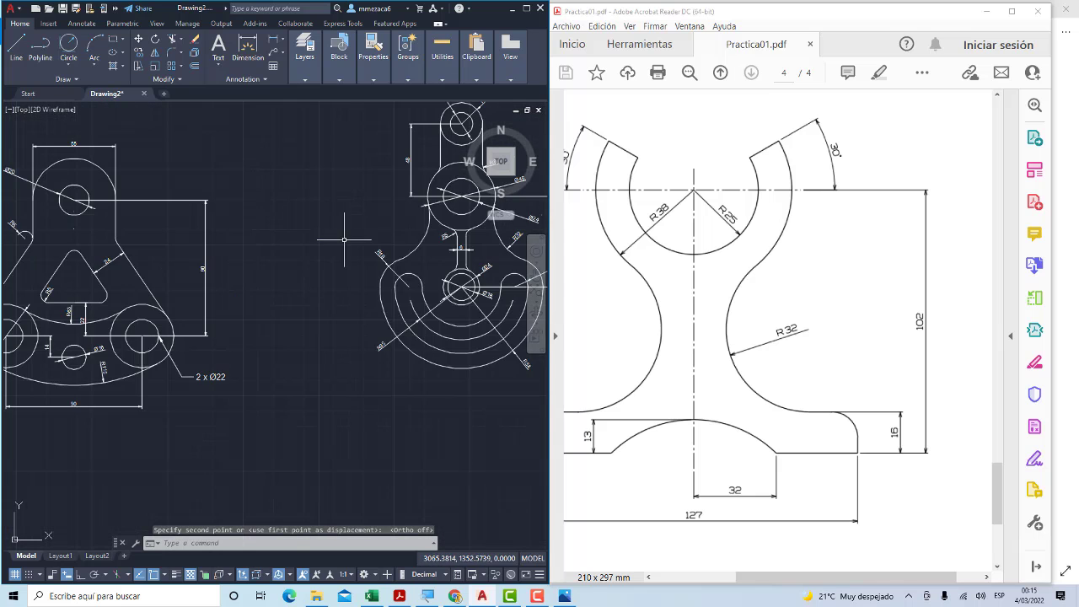
mouse_move(349, 233)
middle_mouse_down()
mouse_move(113, 282)
mouse_move(186, 269)
middle_mouse_up()
scroll(236, 286, "up", 2)
scroll(263, 283, "down", 3)
scroll(243, 285, "down", 3)
scroll(186, 269, "up", 1)
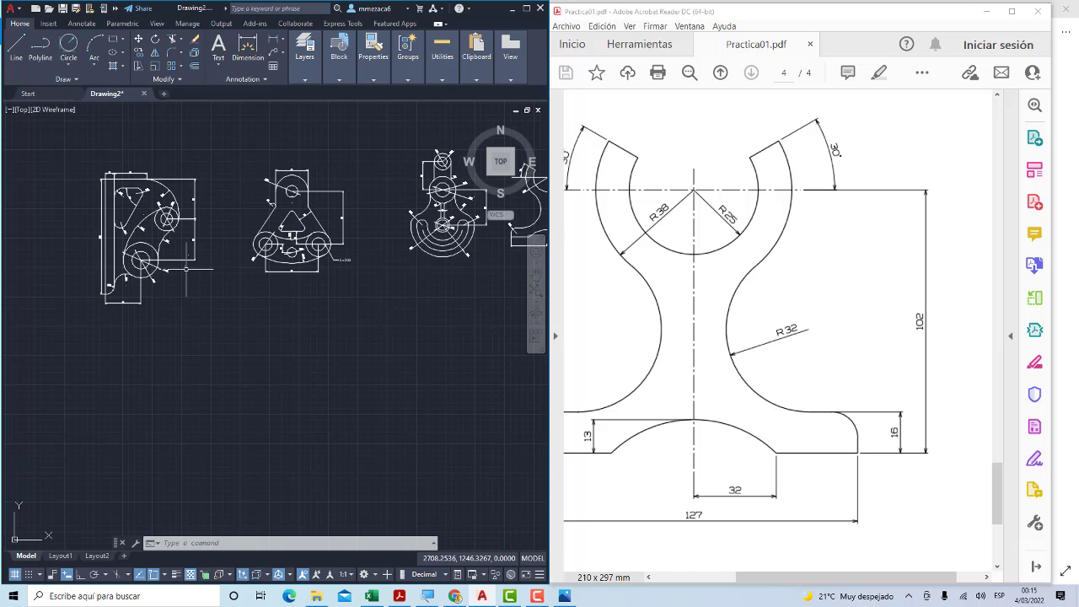